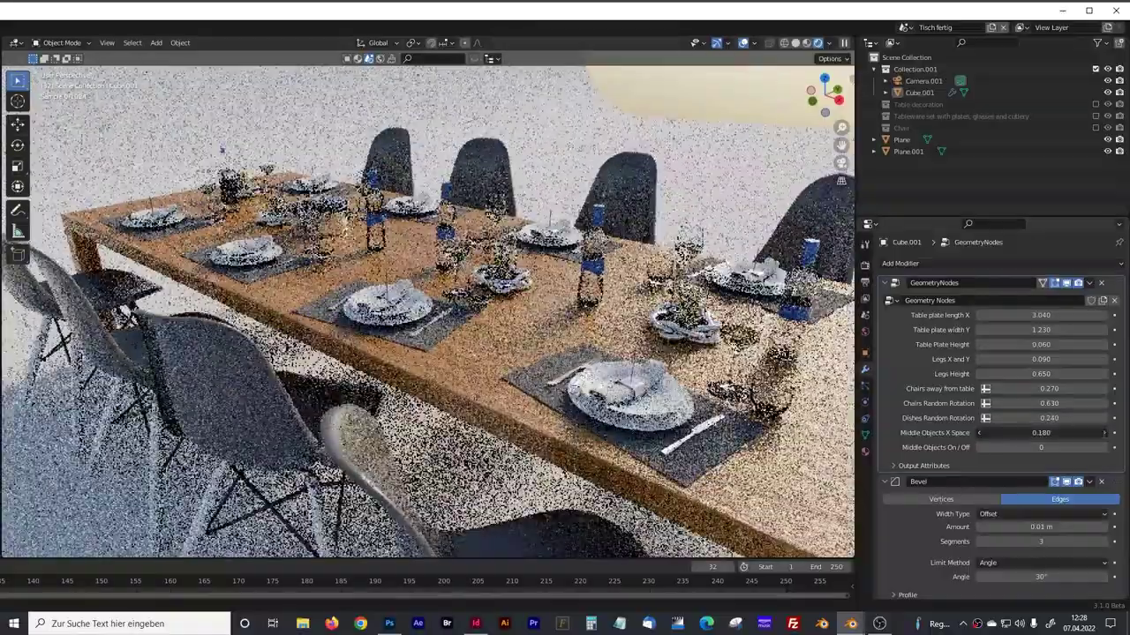
# Try different Middle Objects X Space and Table plate length X values on the finished dining table.
pyautogui.moveTo(1042, 433); pyautogui.dragTo(1059, 388)
pyautogui.moveTo(1049, 315); pyautogui.dragTo(955, 315)
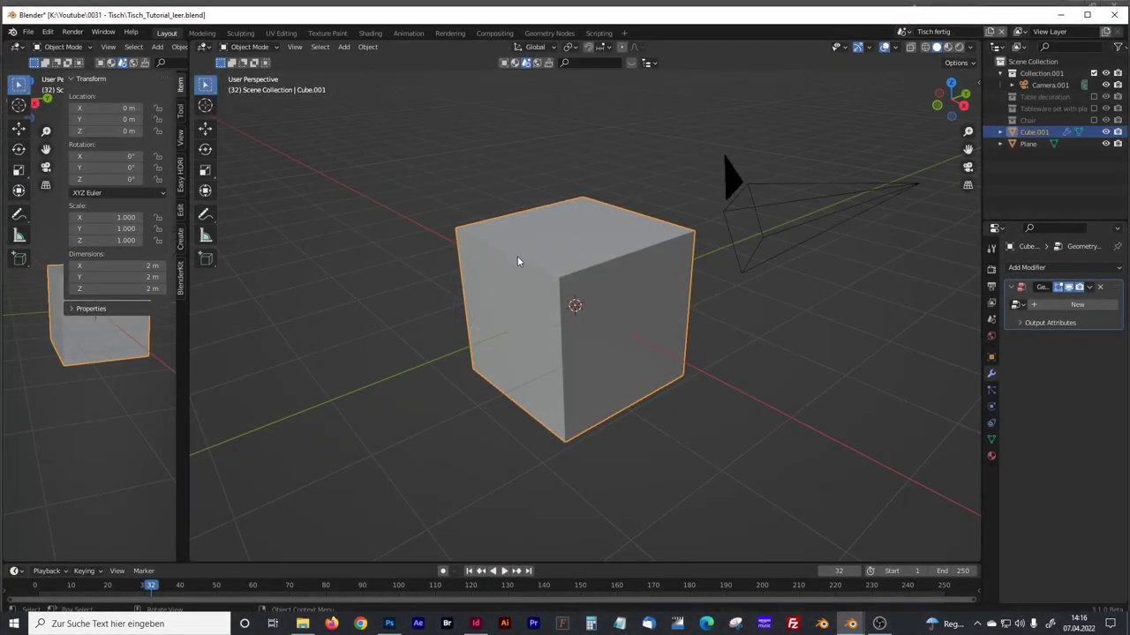
# Create a new geometry node tree for the cube in the Geometry Nodes workspace and disconnect Group Input from Group Output.
pyautogui.click(536, 34)
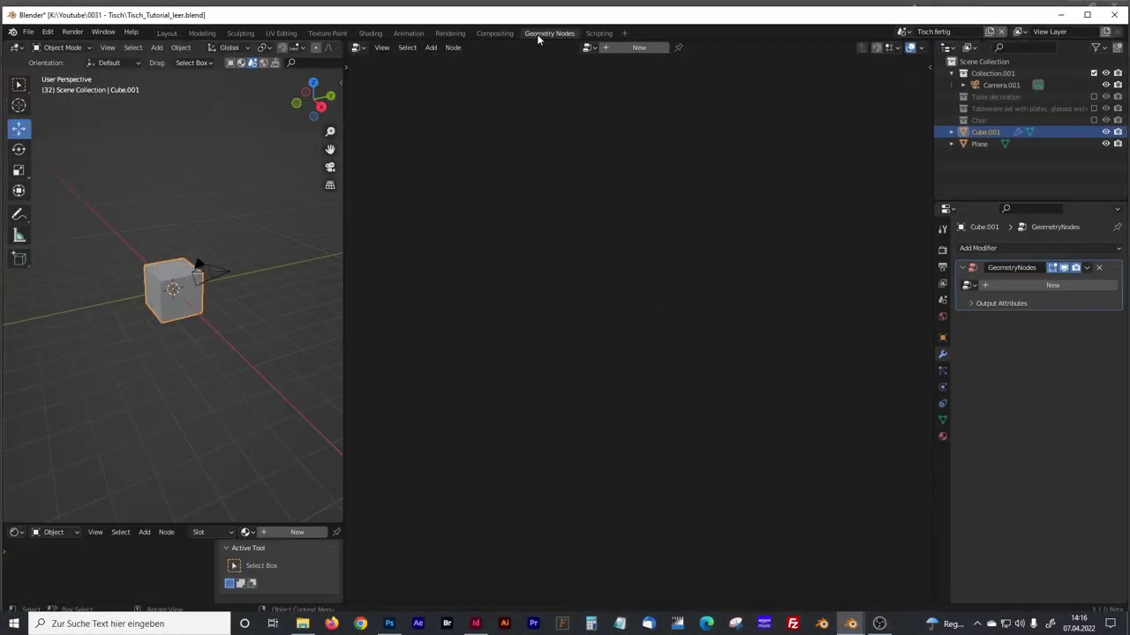
pyautogui.click(634, 49)
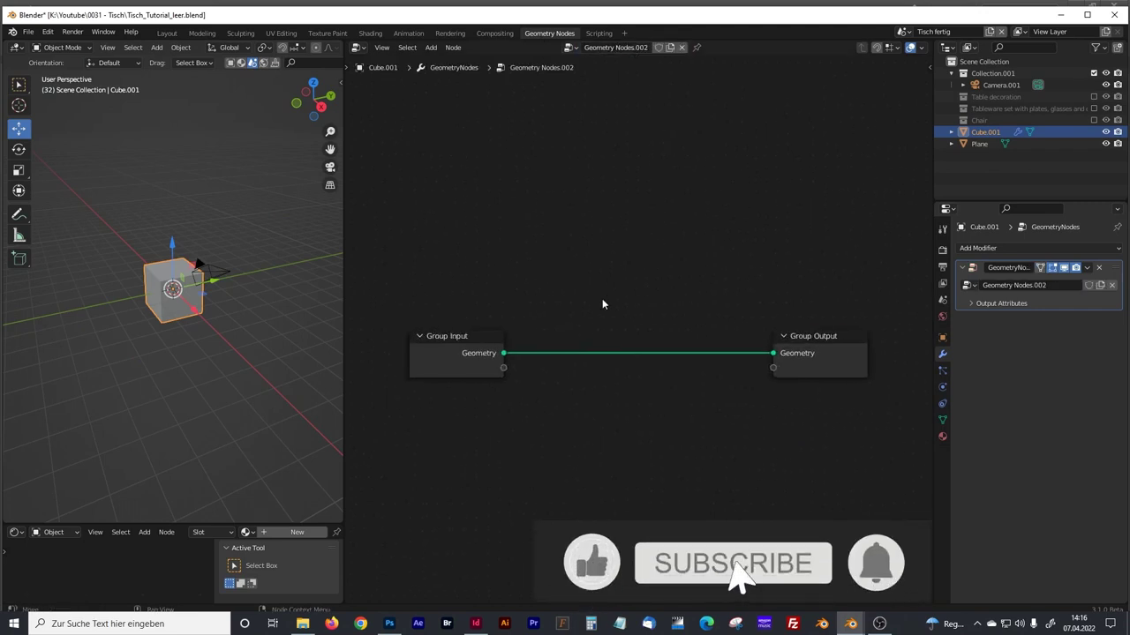
pyautogui.keyDown('ctrl'); pyautogui.moveTo(630, 349); pyautogui.dragTo(641, 408, button='right'); pyautogui.keyUp('ctrl')
pyautogui.click(479, 342)
pyautogui.moveTo(479, 341); pyautogui.dragTo(370, 338)
pyautogui.click(524, 355)
pyautogui.click(467, 346)
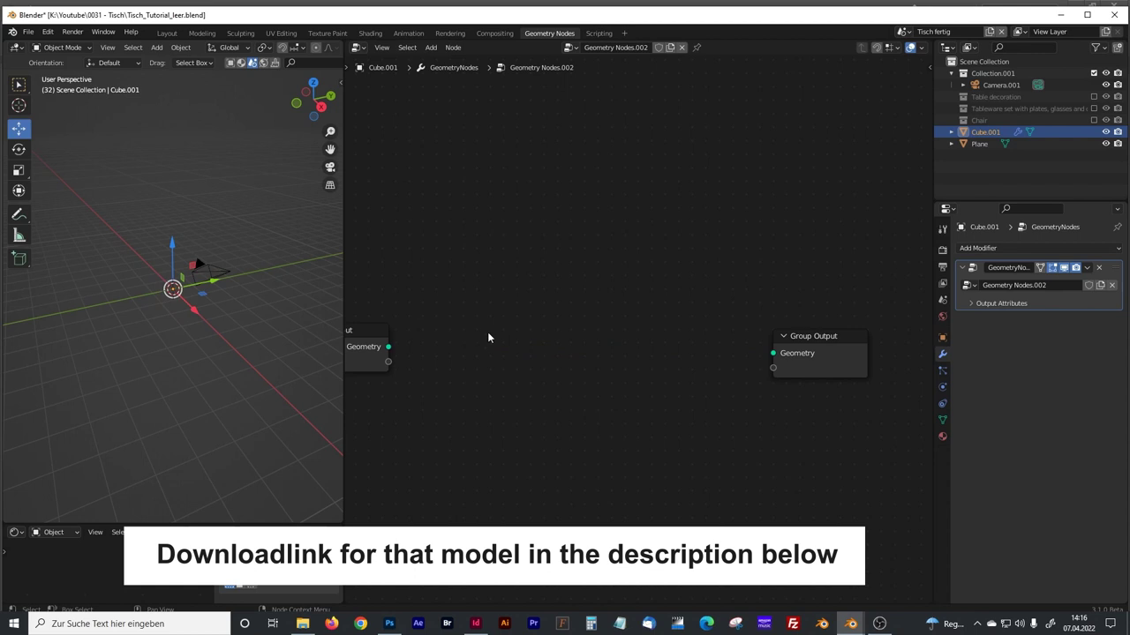
# Add a Cube mesh primitive node, connect its Mesh output to the Group Output geometry, and widen the 3D viewport.
pyautogui.hotkey('shift', 'a')
pyautogui.click(488, 334)
pyautogui.write('cube')
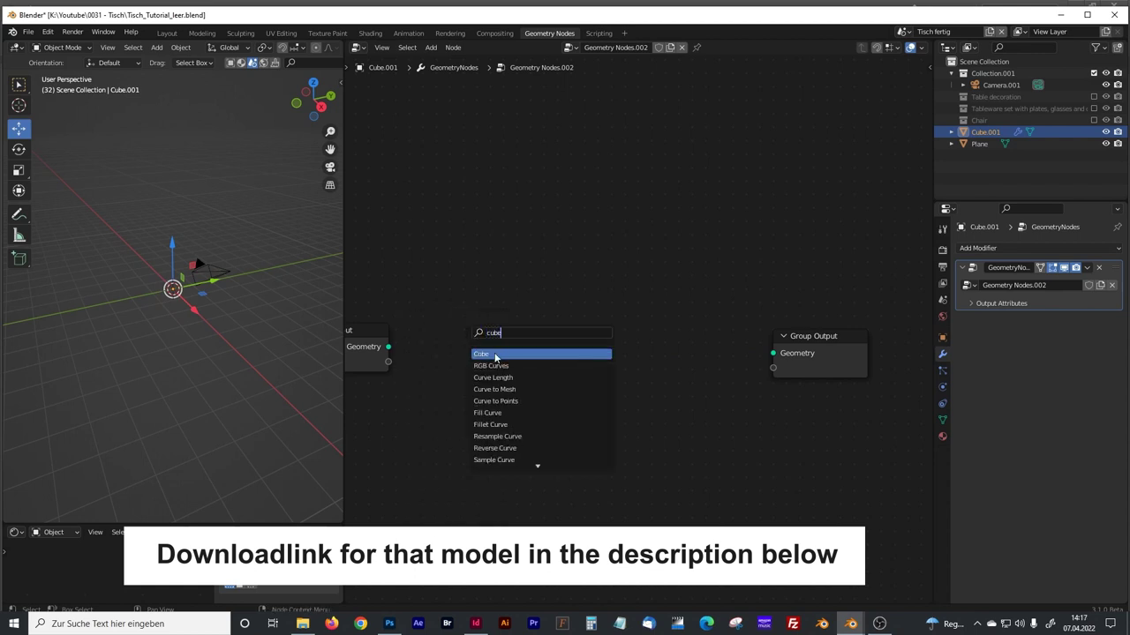
pyautogui.click(496, 353)
pyautogui.moveTo(612, 327); pyautogui.dragTo(773, 354)
pyautogui.scroll(6, 294, 281)
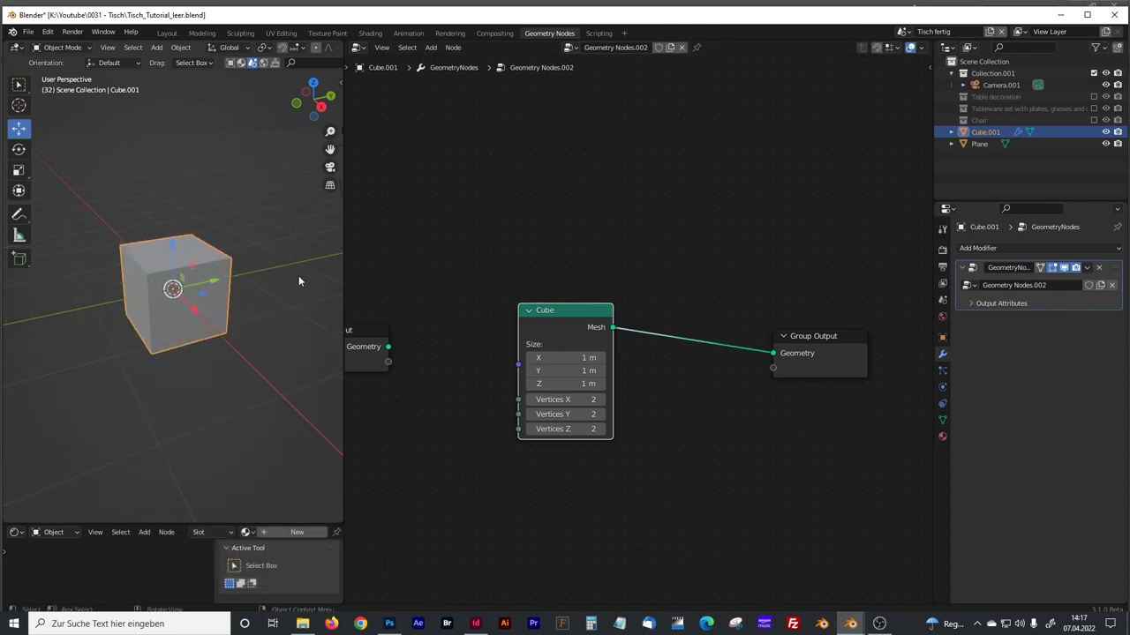
pyautogui.moveTo(346, 269); pyautogui.dragTo(447, 276)
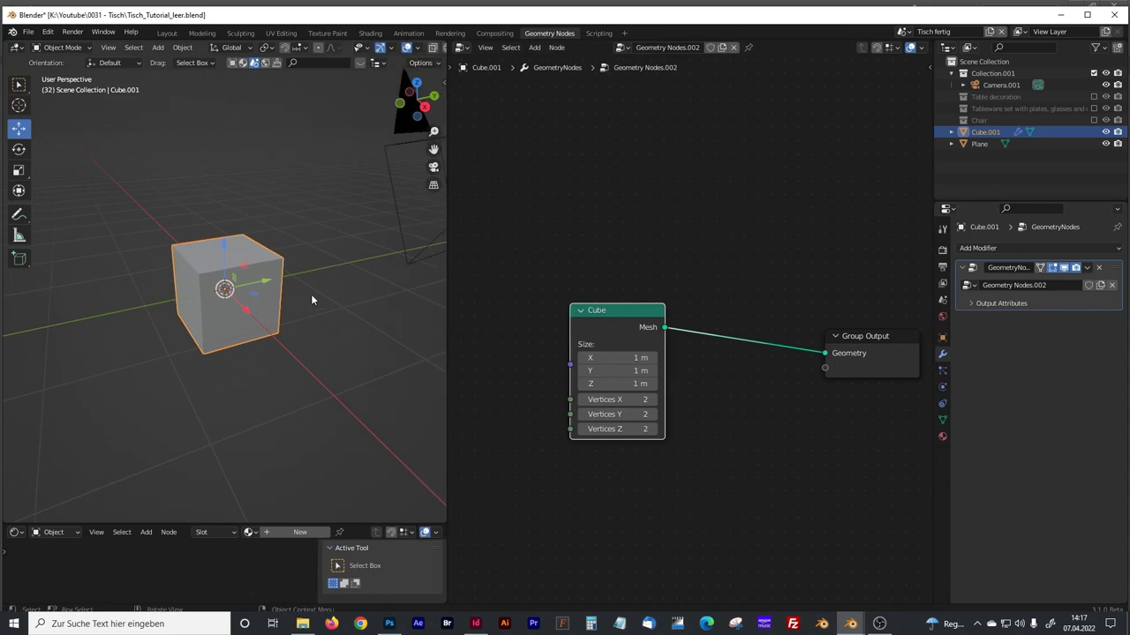
# Rearrange the Group Input and Cube nodes to leave space for another node between them.
pyautogui.moveTo(607, 308); pyautogui.dragTo(626, 302)
pyautogui.scroll(-2, 560, 311)
pyautogui.moveTo(502, 330); pyautogui.dragTo(488, 328)
pyautogui.moveTo(535, 337); pyautogui.dragTo(611, 336, button='middle')
pyautogui.press('g')
pyautogui.click(601, 351)
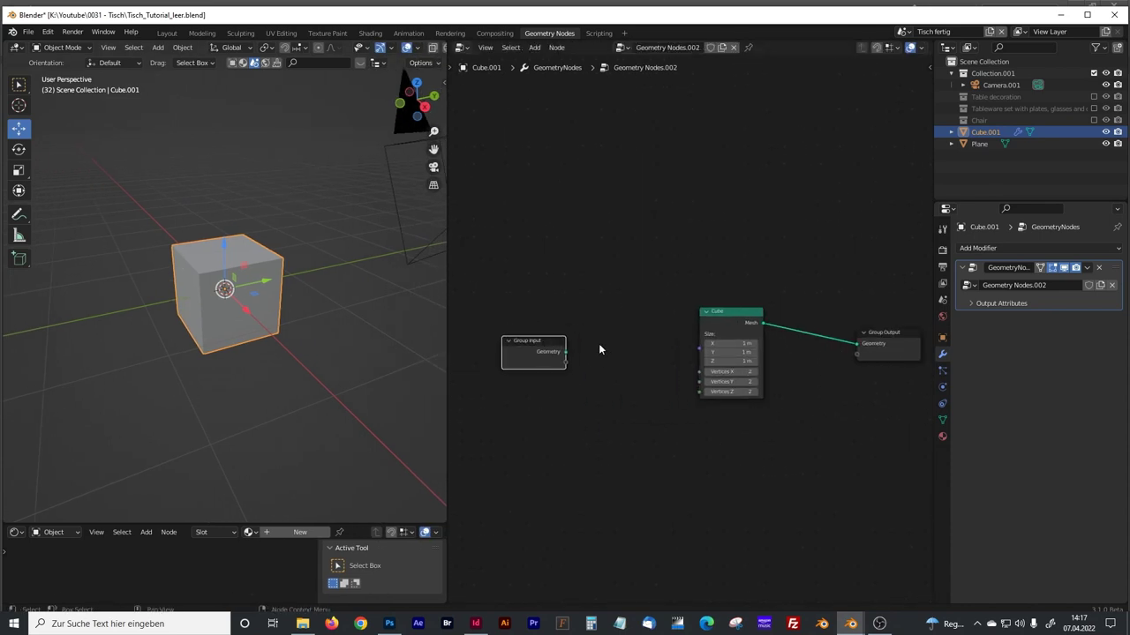
pyautogui.moveTo(557, 342); pyautogui.dragTo(526, 349)
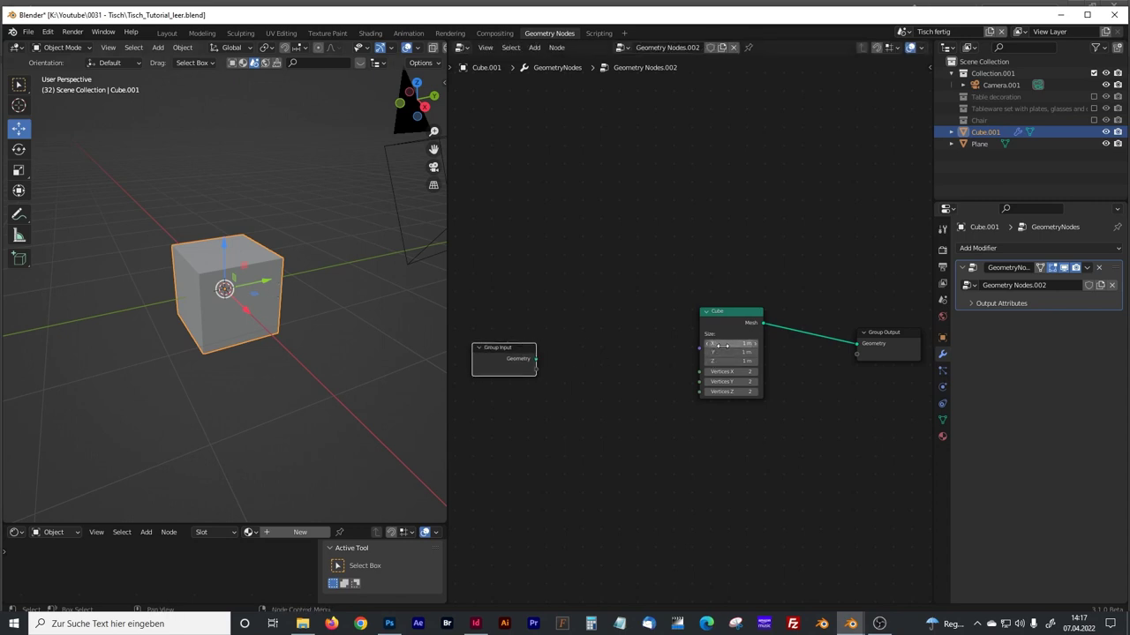
pyautogui.moveTo(513, 352); pyautogui.dragTo(510, 356)
# Add a Combine XYZ node and connect its Vector output to the Cube node's Size input.
pyautogui.click(595, 352)
pyautogui.hotkey('shift', 'a')
pyautogui.write('com')
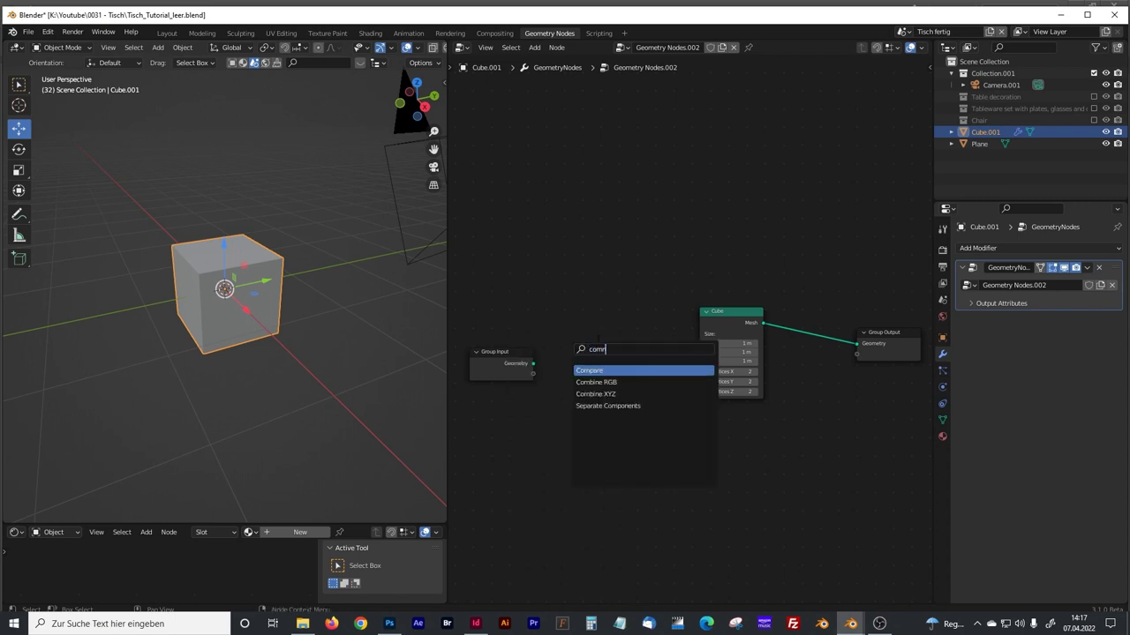
pyautogui.write('b')
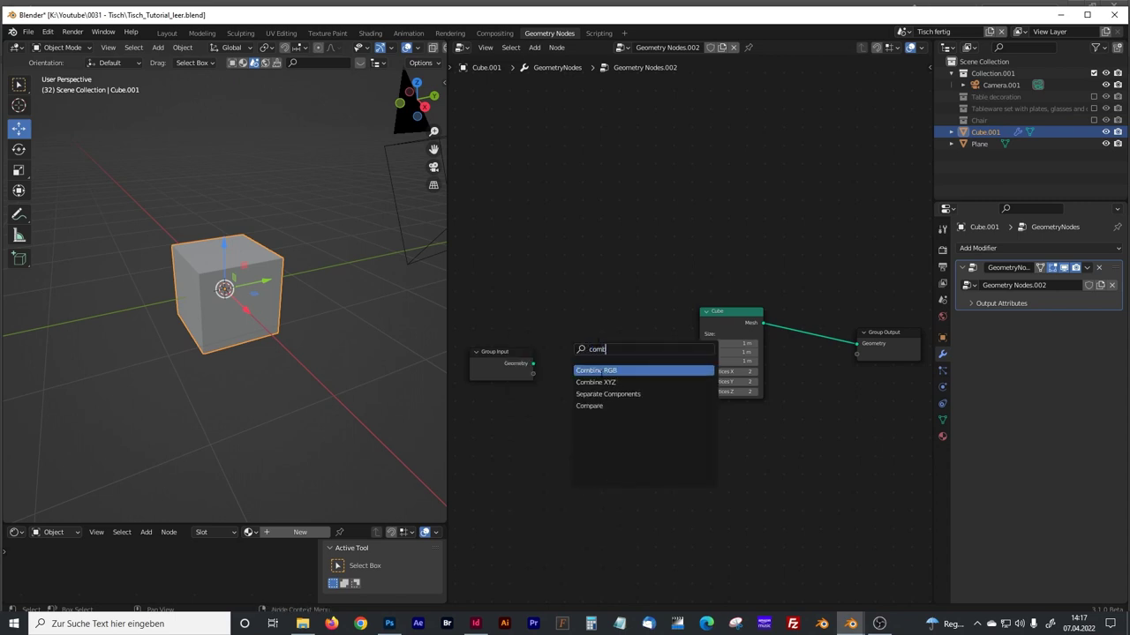
pyautogui.click(597, 382)
pyautogui.click(585, 385)
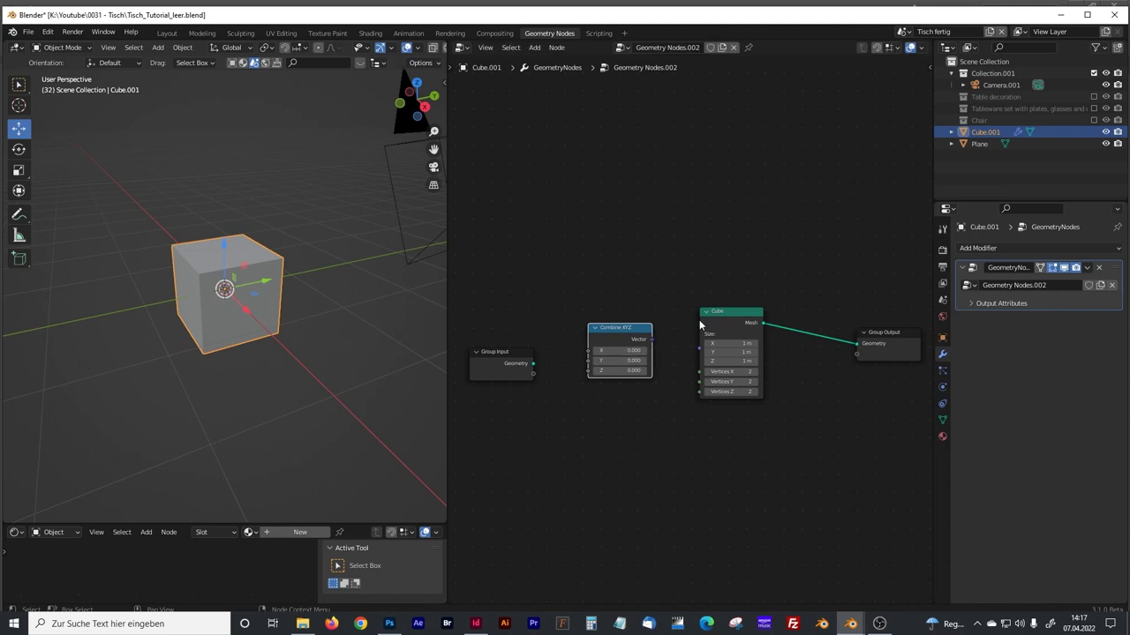
pyautogui.moveTo(651, 340); pyautogui.dragTo(699, 349)
# Set the Combine XYZ node's X, Y and Z values to 1 each.
pyautogui.click(519, 360)
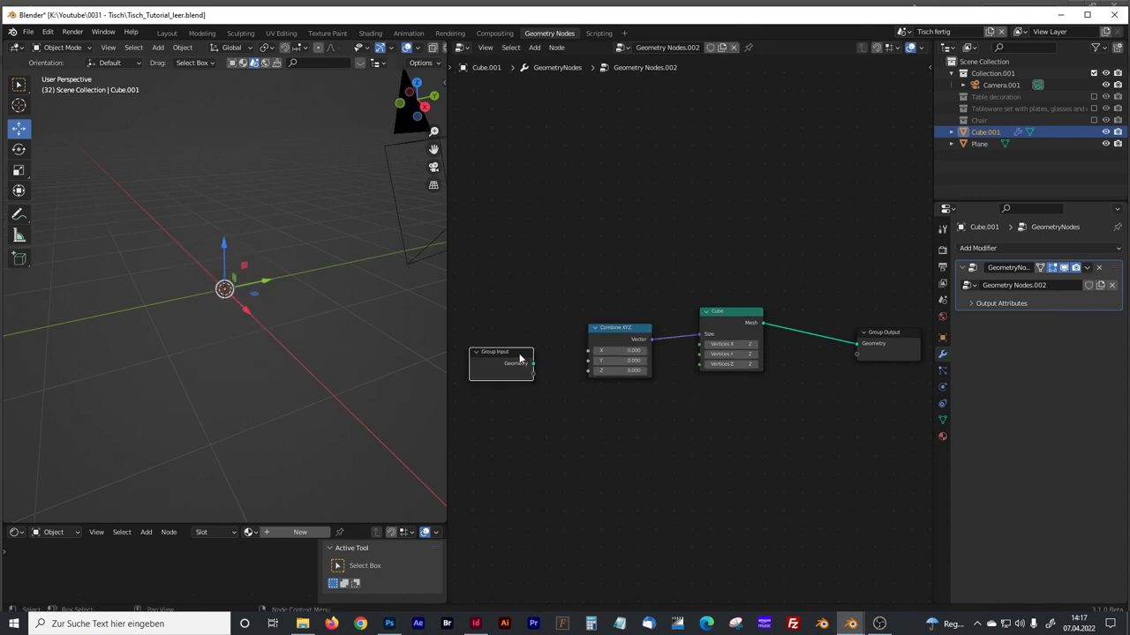
pyautogui.scroll(1, 567, 388)
pyautogui.scroll(2, 567, 388)
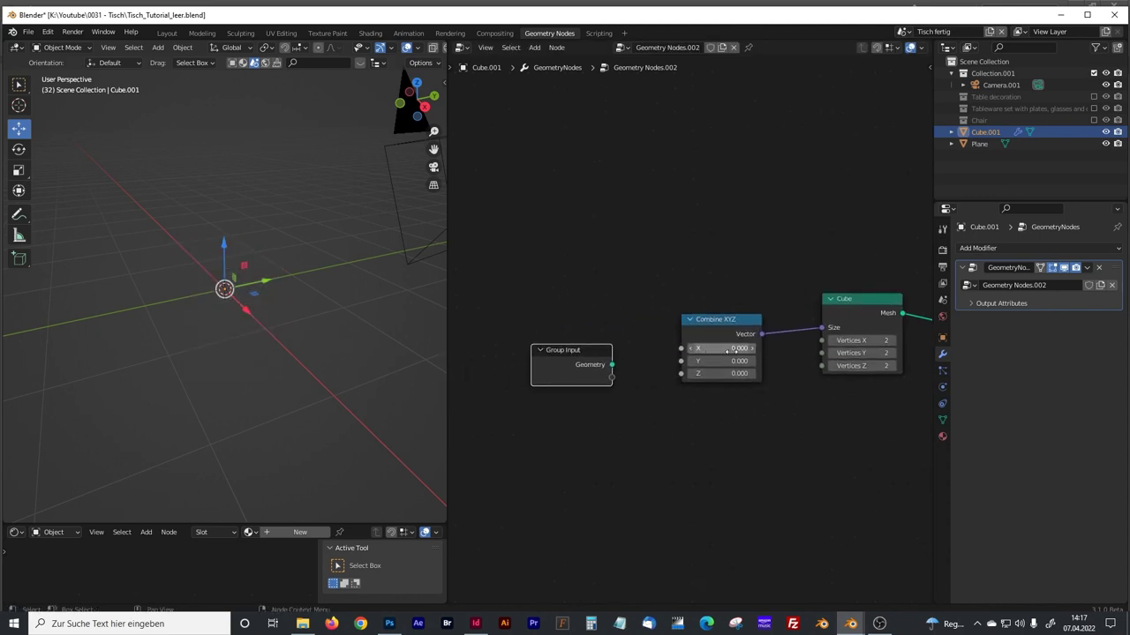
pyautogui.click(735, 350)
pyautogui.write('1')
pyautogui.press('Tab')
pyautogui.write('1')
pyautogui.press('Tab')
pyautogui.write('1')
pyautogui.press('Return')
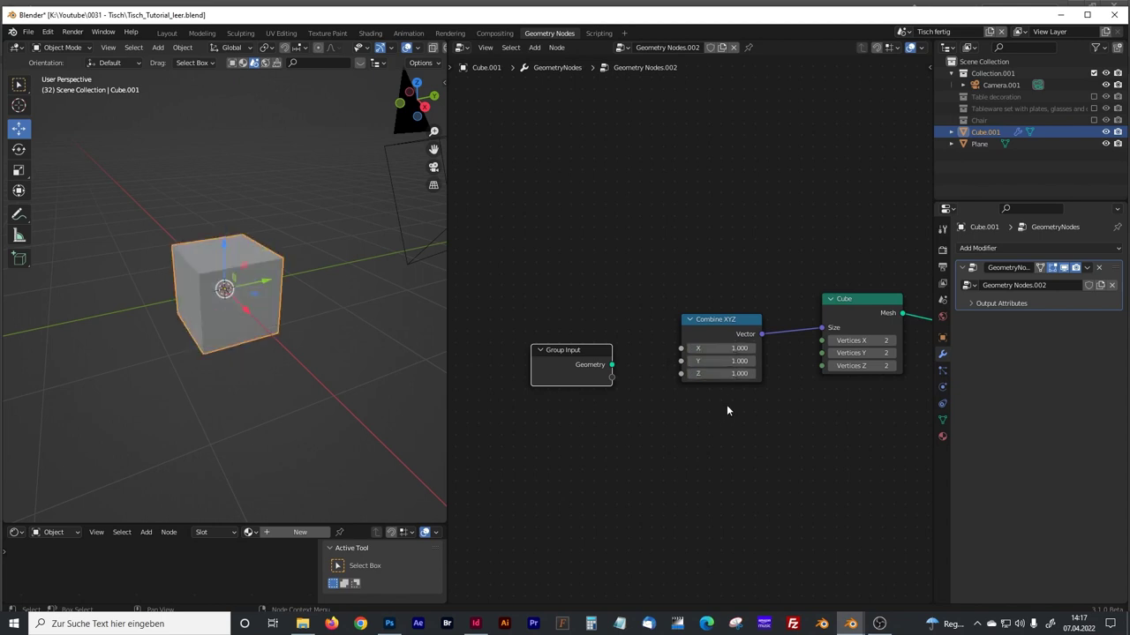
# Expose the Combine XYZ node's X and Y as one shared group input named "Table Legs X and Y".
pyautogui.moveTo(597, 355); pyautogui.dragTo(578, 354)
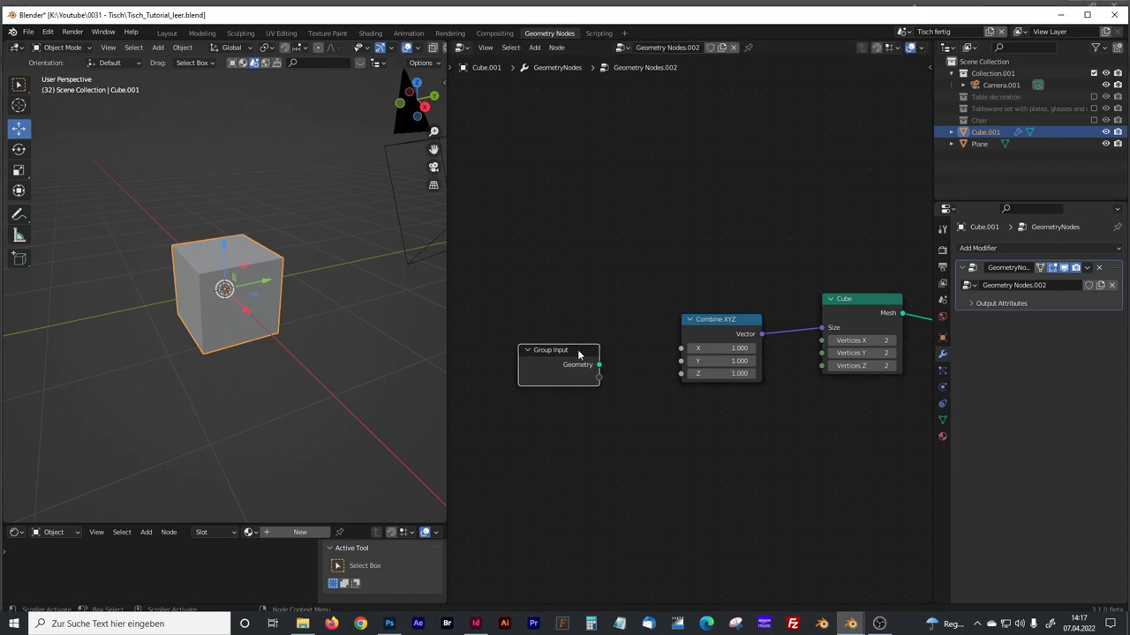
pyautogui.moveTo(680, 348); pyautogui.dragTo(578, 354)
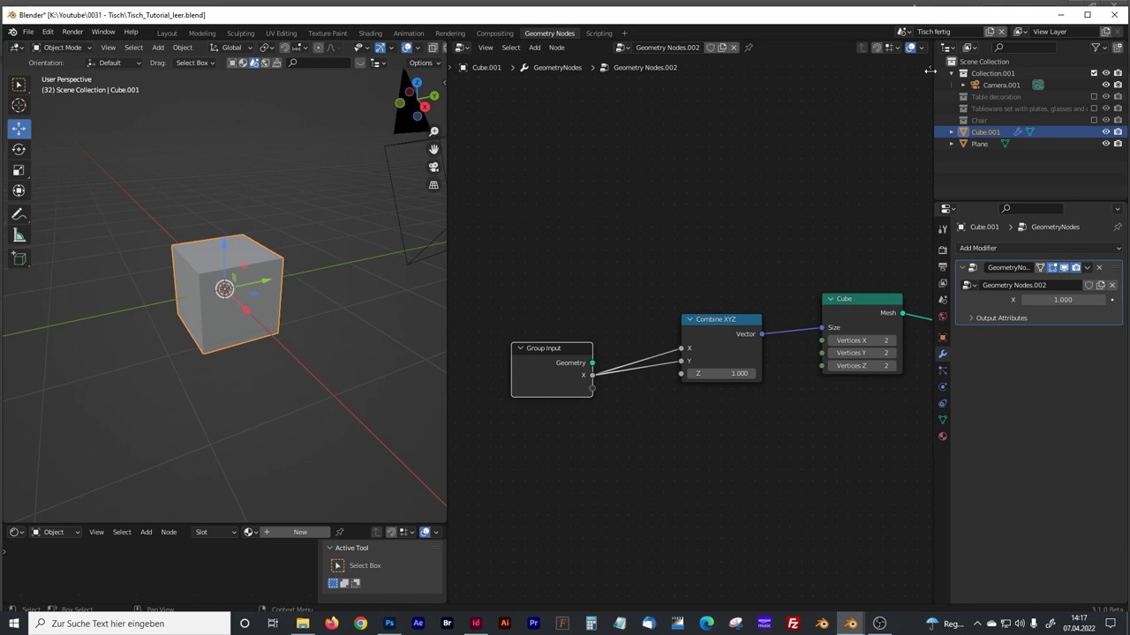
pyautogui.press('n')
pyautogui.click(881, 95)
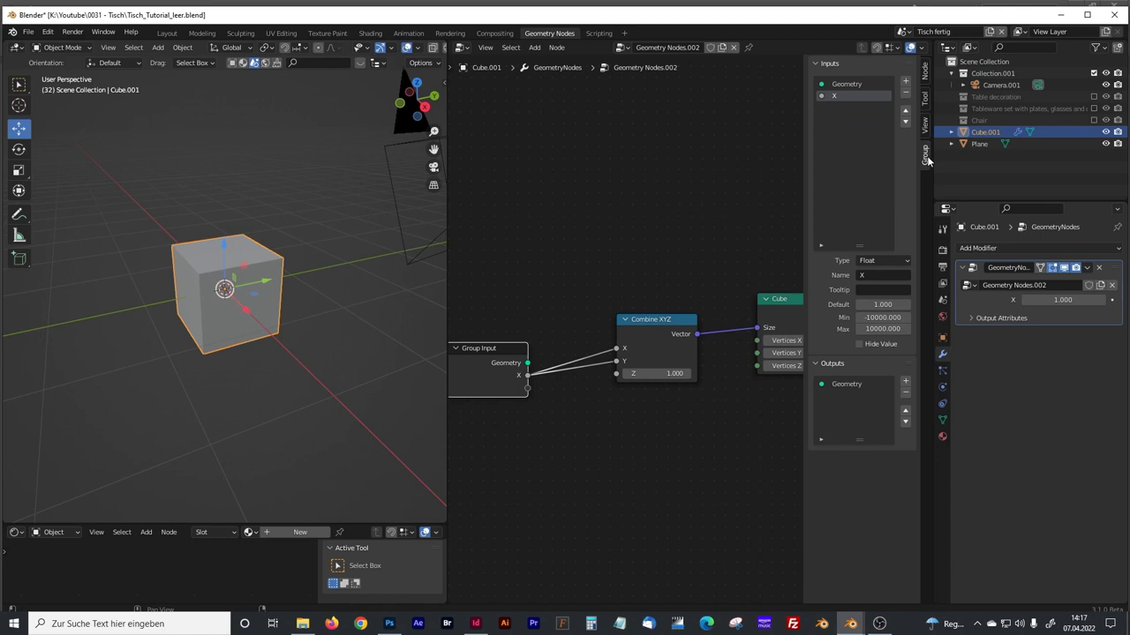
pyautogui.click(861, 275)
pyautogui.write('Table Legs X and Y')
pyautogui.press('Return')
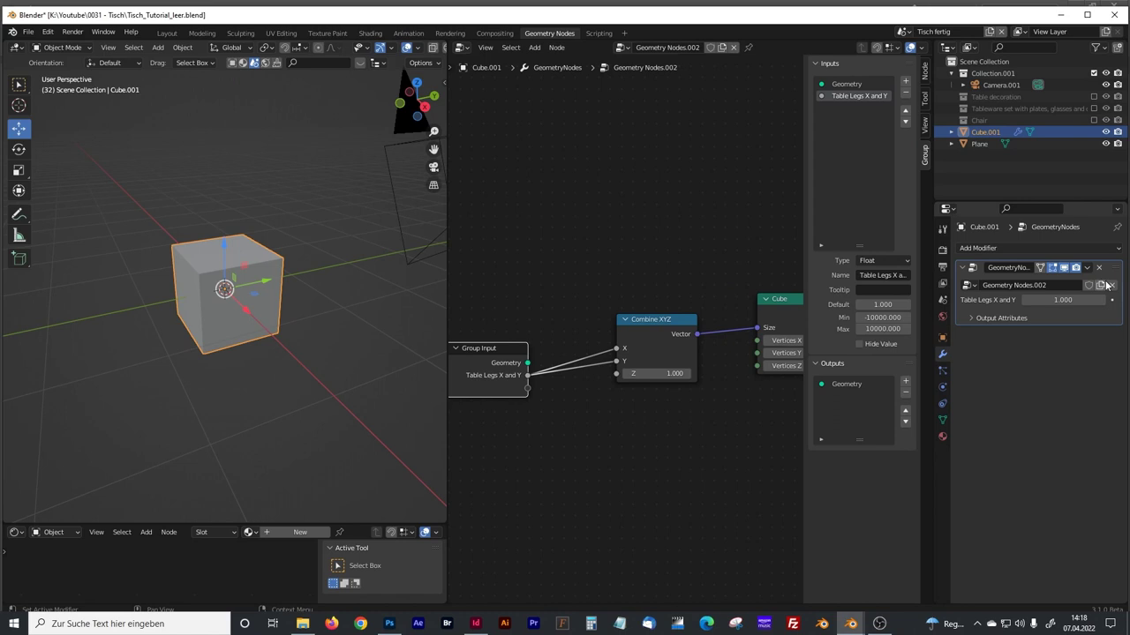
# Set the modifier's Table Legs X and Y value to 0.1.
pyautogui.moveTo(1063, 300); pyautogui.dragTo(978, 300)
pyautogui.click(1062, 300)
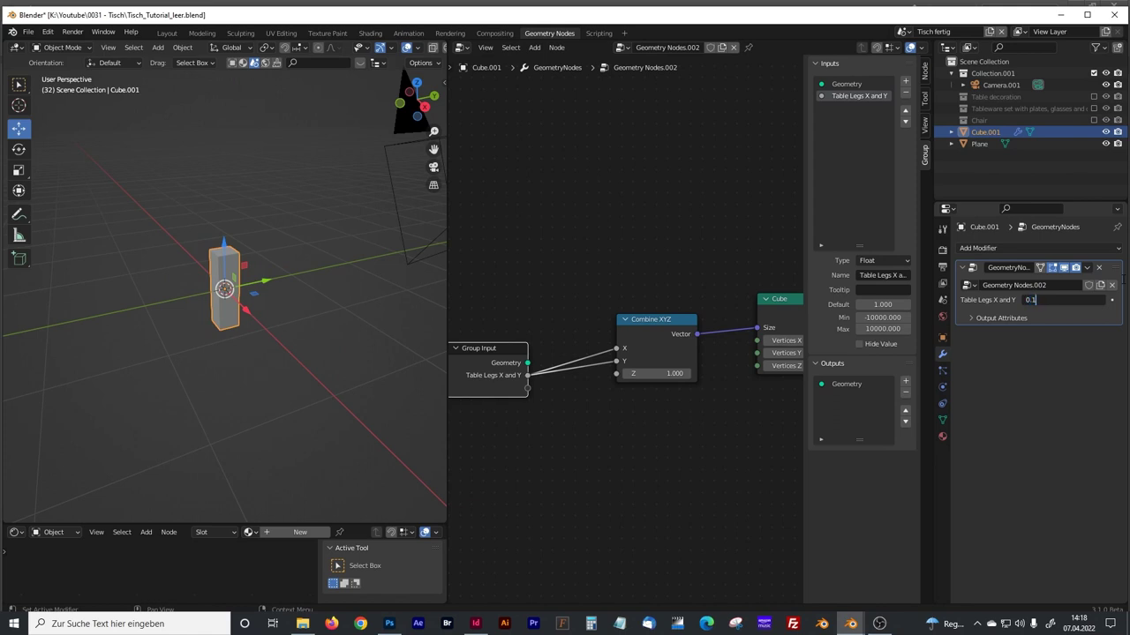
pyautogui.write('0.1')
pyautogui.press('Return')
pyautogui.scroll(5, 194, 297)
pyautogui.moveTo(195, 297); pyautogui.dragTo(430, 272, button='middle')
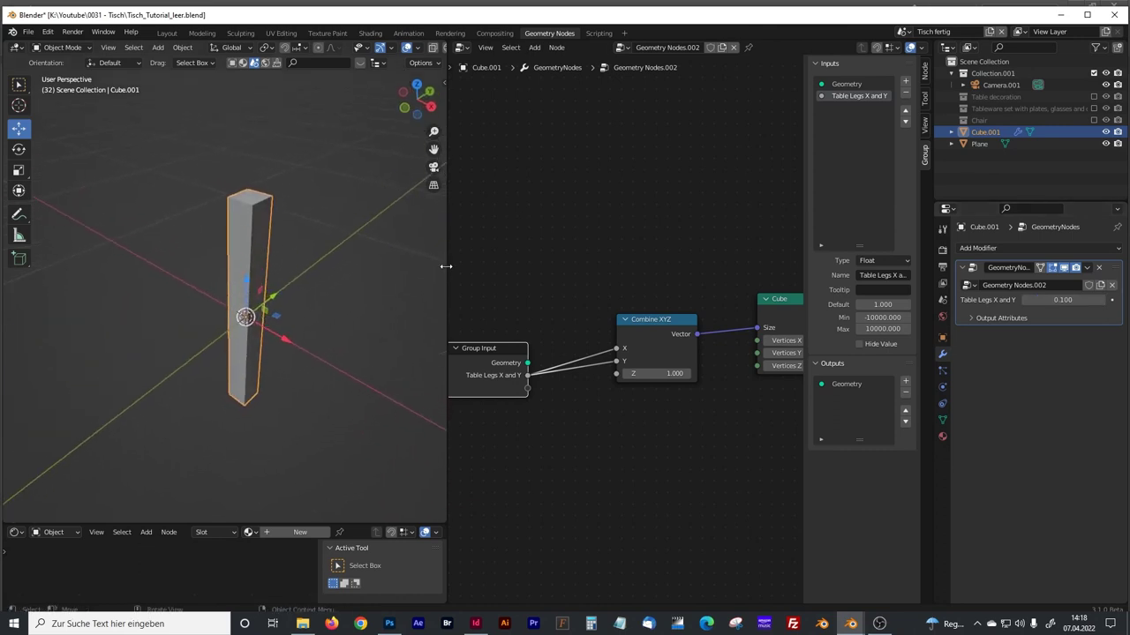
# Enlarge the node editor and spread out the nodes, moving Group Input lower and away from Combine XYZ.
pyautogui.moveTo(446, 267); pyautogui.dragTo(302, 264)
pyautogui.moveTo(604, 262); pyautogui.dragTo(525, 261, button='middle')
pyautogui.moveTo(599, 317); pyautogui.dragTo(668, 292)
pyautogui.scroll(-2, 510, 274)
pyautogui.moveTo(477, 281); pyautogui.dragTo(585, 261, button='middle')
pyautogui.moveTo(466, 291); pyautogui.dragTo(484, 282)
pyautogui.moveTo(339, 305); pyautogui.dragTo(336, 330)
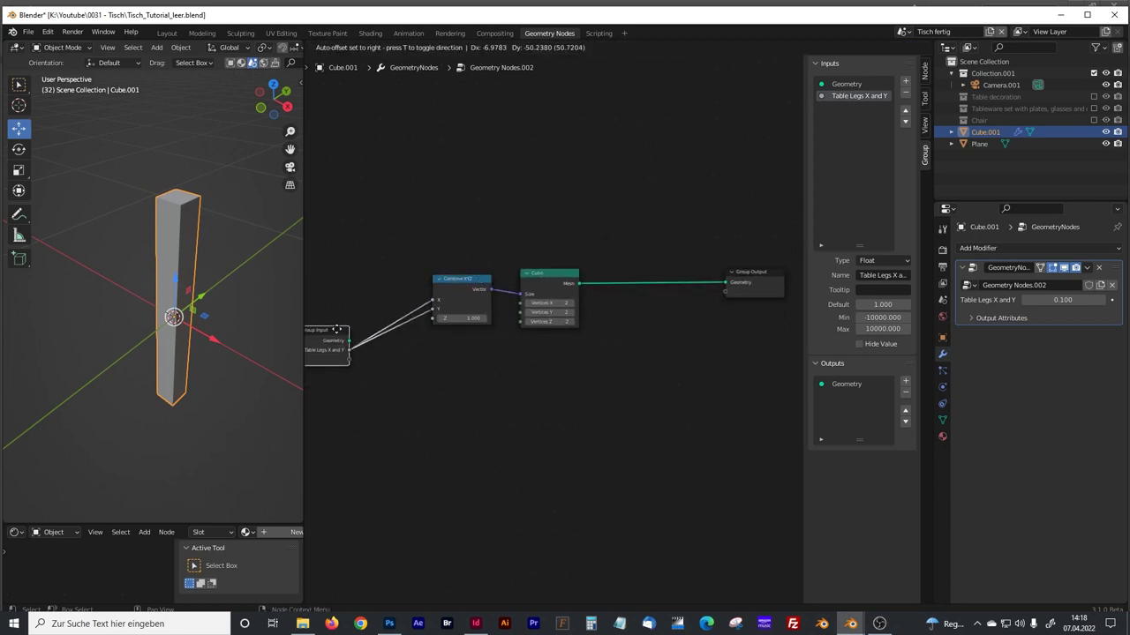
pyautogui.moveTo(407, 346); pyautogui.dragTo(530, 336, button='middle')
pyautogui.scroll(2, 527, 344)
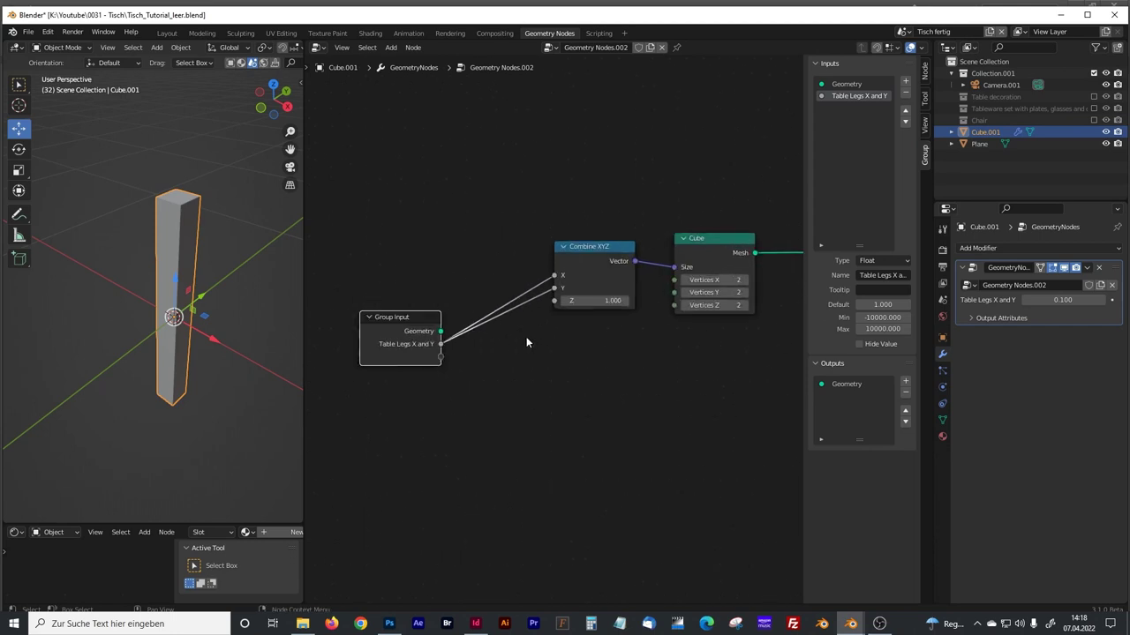
# Expose the Combine XYZ node's Z as a new group input named "Table LEg Height".
pyautogui.moveTo(555, 301); pyautogui.dragTo(440, 356)
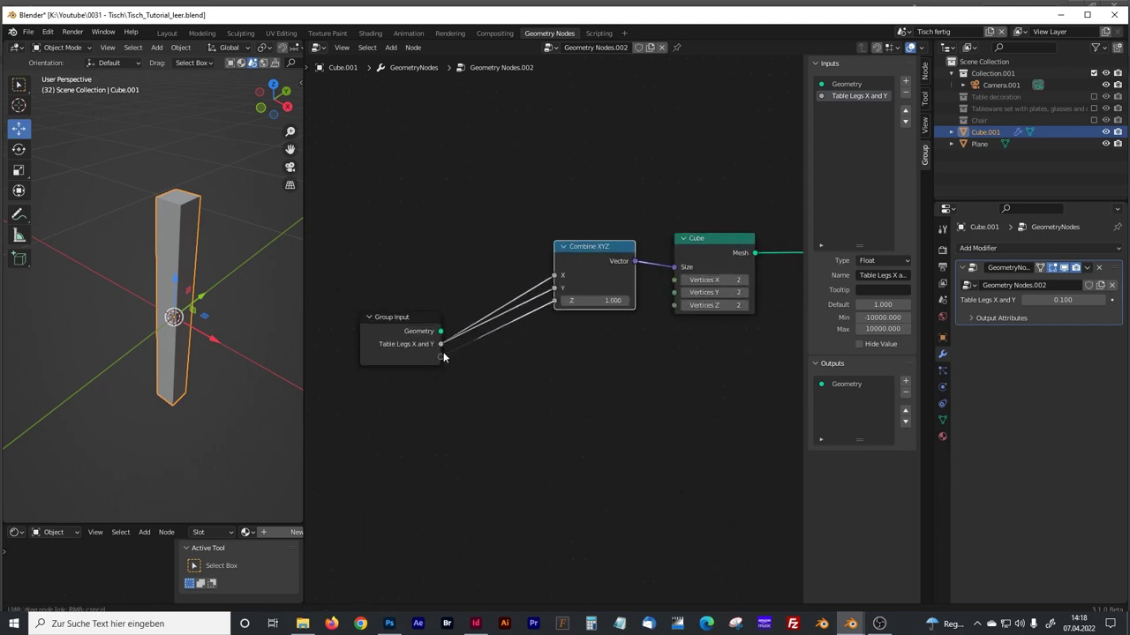
pyautogui.click(865, 274)
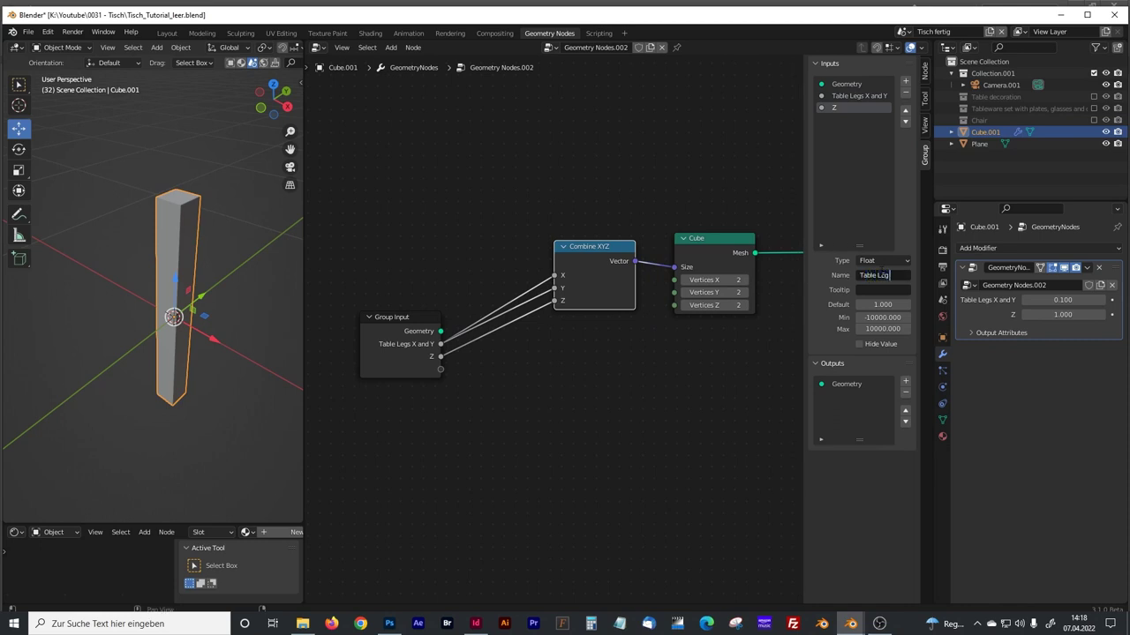
pyautogui.write('Table LEg Height')
pyautogui.press('Return')
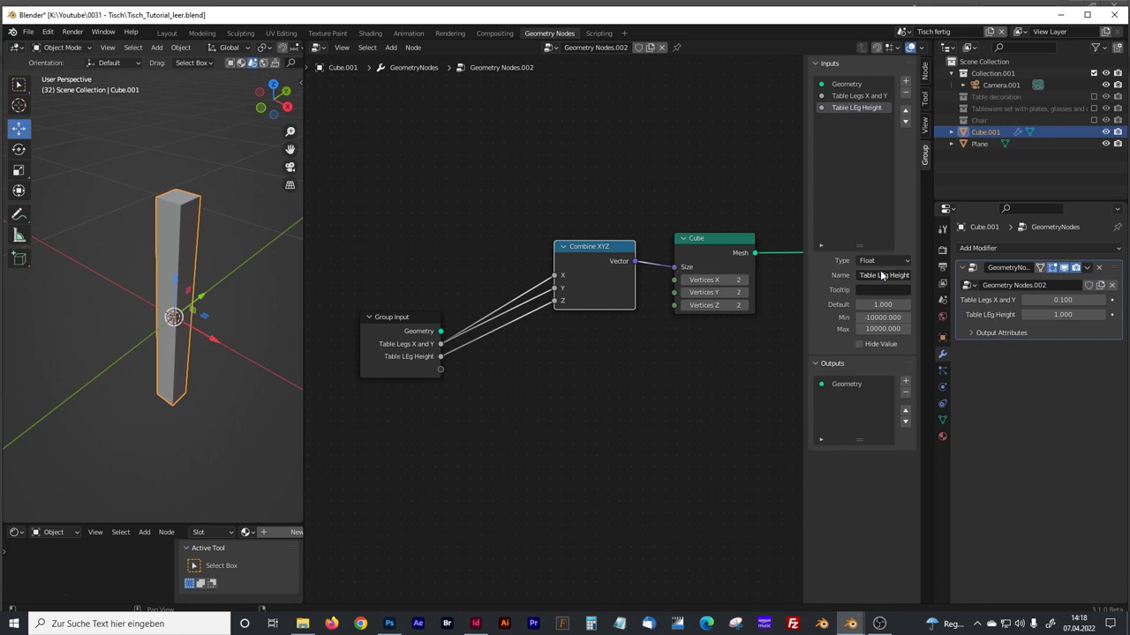
# Group the Combine XYZ and Cube nodes in a frame labelled "single leg".
pyautogui.moveTo(624, 248); pyautogui.dragTo(633, 243)
pyautogui.moveTo(662, 211); pyautogui.dragTo(547, 203, button='middle')
pyautogui.moveTo(414, 186); pyautogui.dragTo(671, 345)
pyautogui.hotkey('ctrl', 'j')
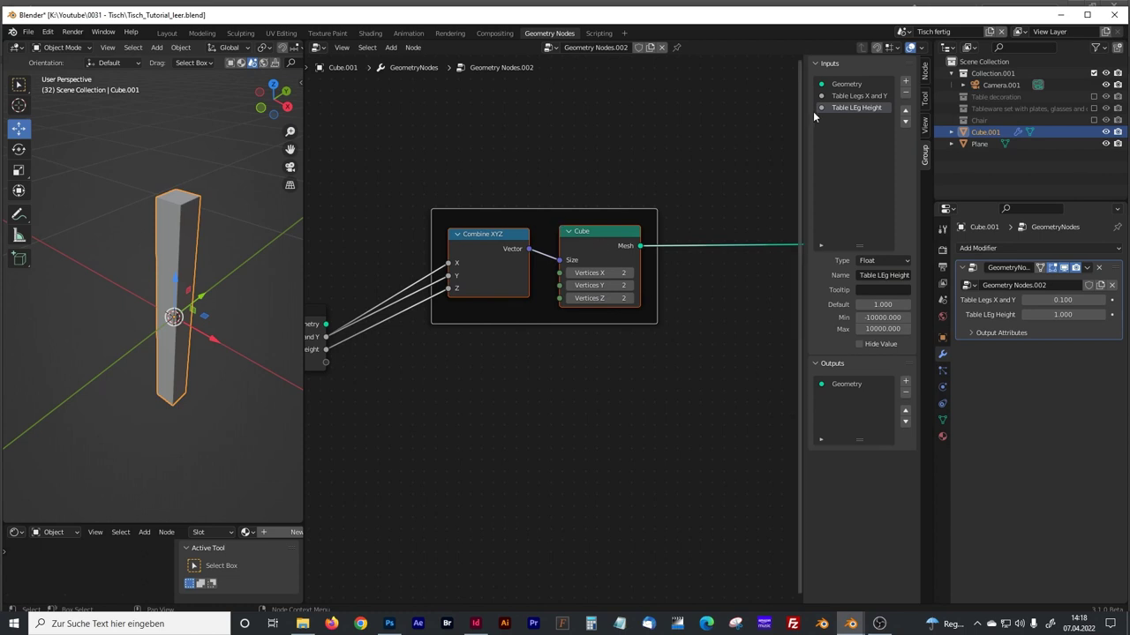
pyautogui.click(925, 73)
pyautogui.click(862, 98)
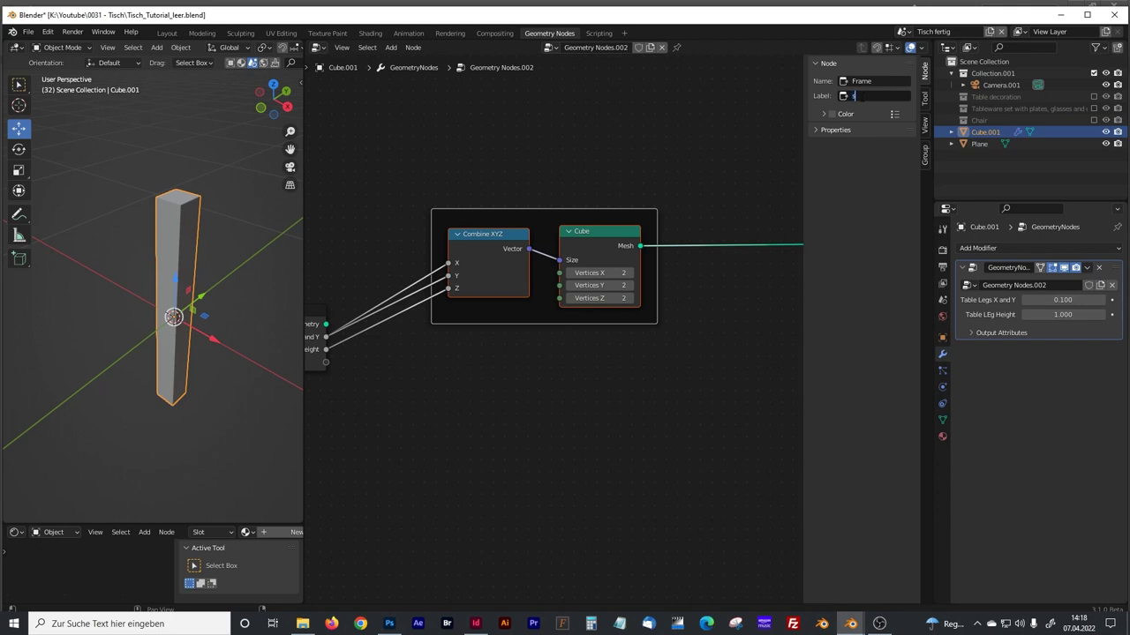
pyautogui.press('Return')
# Move the Group Output node further away from the single leg frame to make room for more nodes.
pyautogui.scroll(-4, 590, 247)
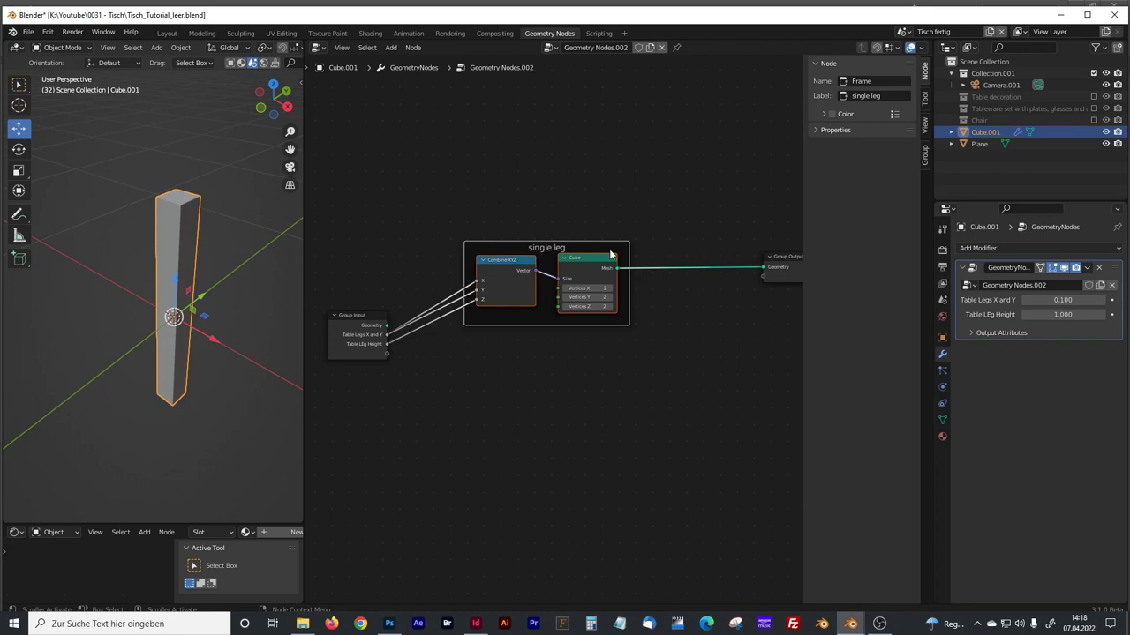
pyautogui.scroll(-2, 615, 248)
pyautogui.moveTo(653, 263); pyautogui.dragTo(553, 267, button='middle')
pyautogui.moveTo(638, 272); pyautogui.dragTo(750, 260)
pyautogui.moveTo(645, 257); pyautogui.dragTo(556, 291, button='middle')
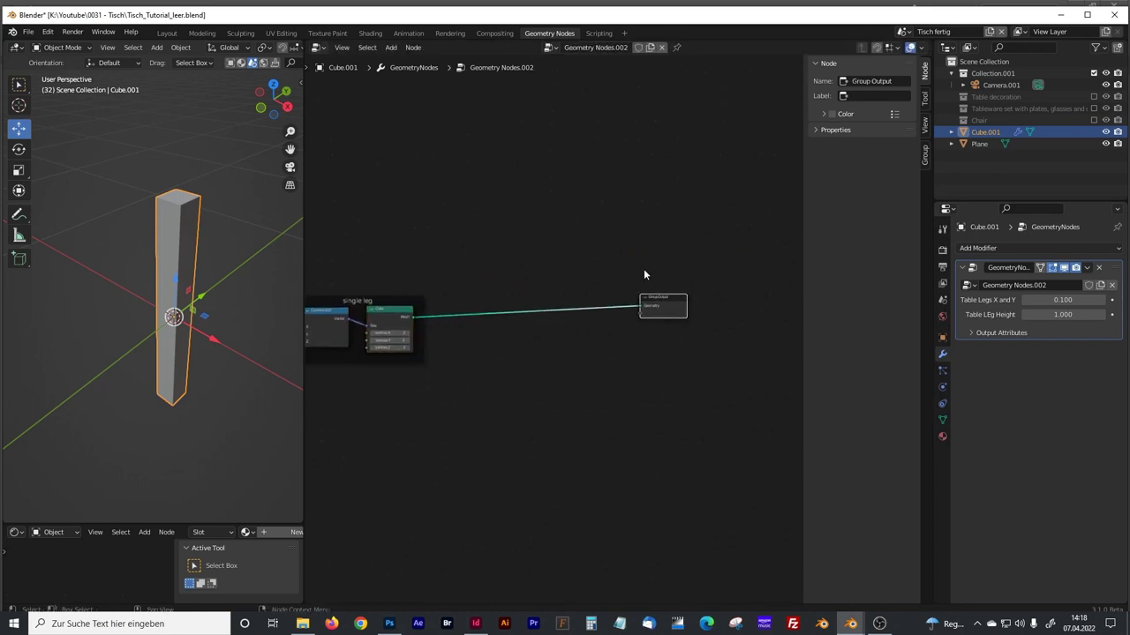
pyautogui.moveTo(669, 301); pyautogui.dragTo(756, 301)
pyautogui.click(606, 282)
pyautogui.moveTo(448, 278); pyautogui.dragTo(534, 265, button='middle')
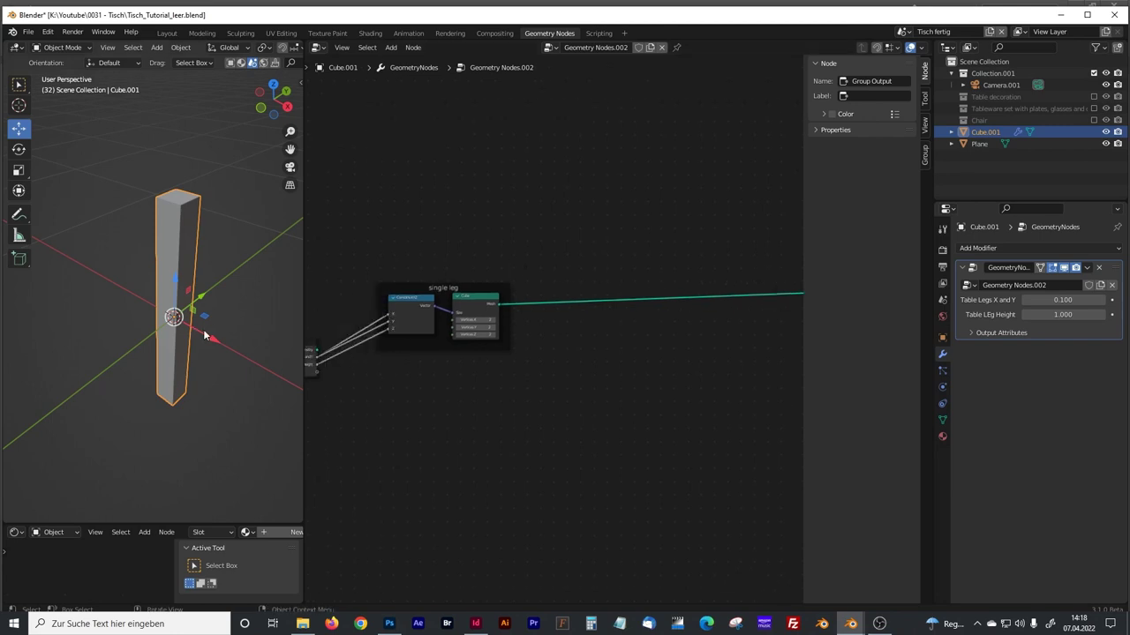
# Insert a Set Position node on the link between the single leg's Cube node and Group Output.
pyautogui.press('KP_1')
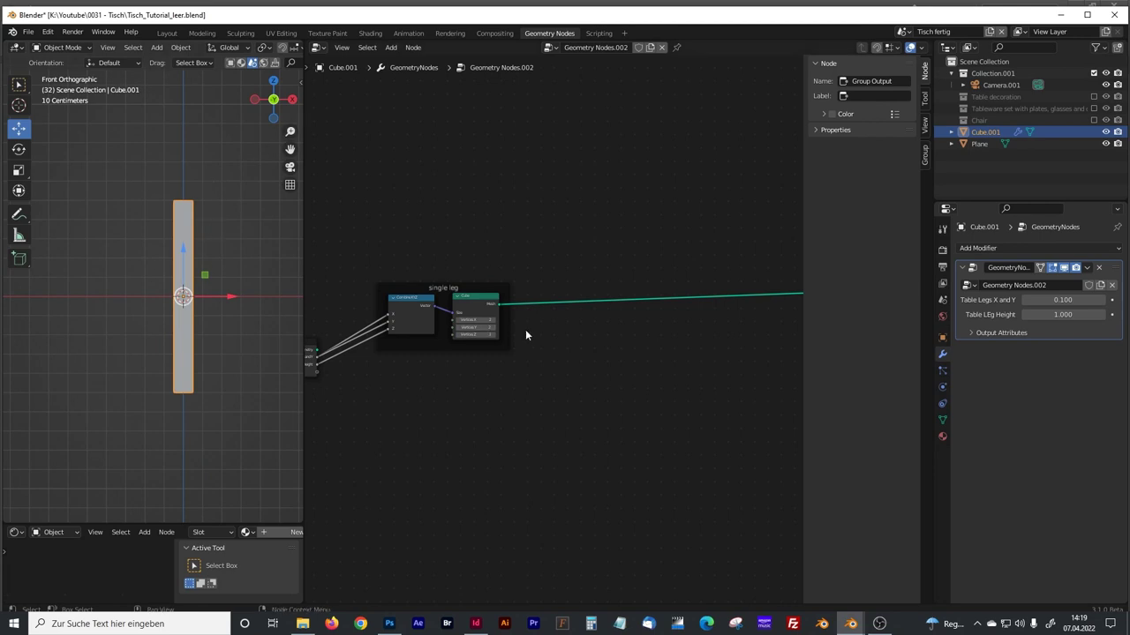
pyautogui.scroll(2, 565, 369)
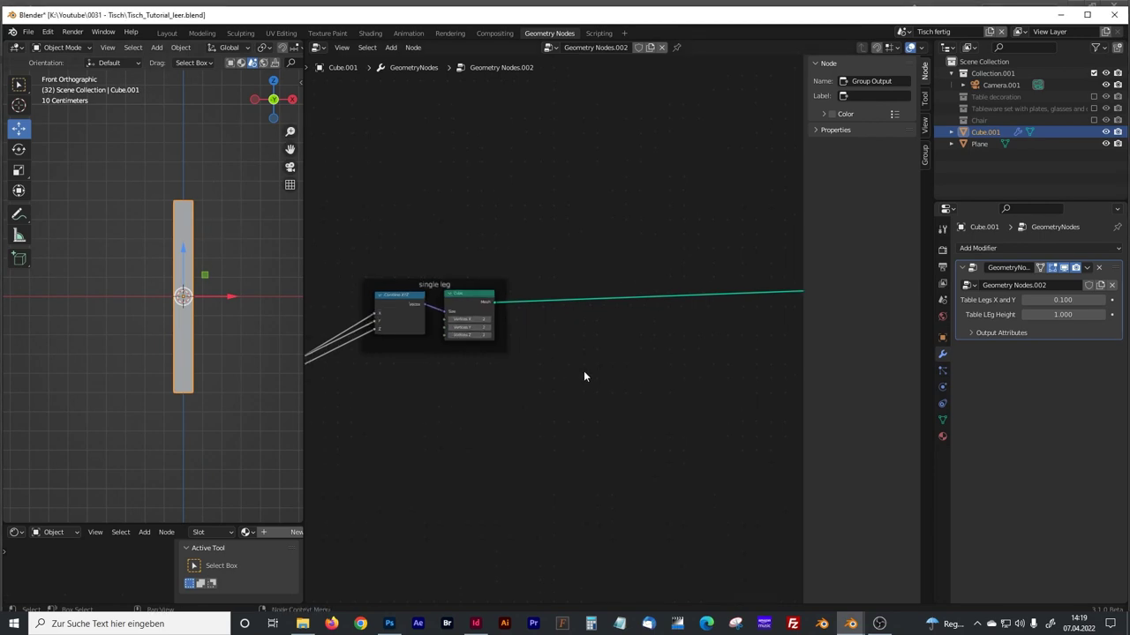
pyautogui.moveTo(300, 327); pyautogui.dragTo(224, 327)
pyautogui.hotkey('shift', 'a')
pyautogui.click(490, 370)
pyautogui.write('set')
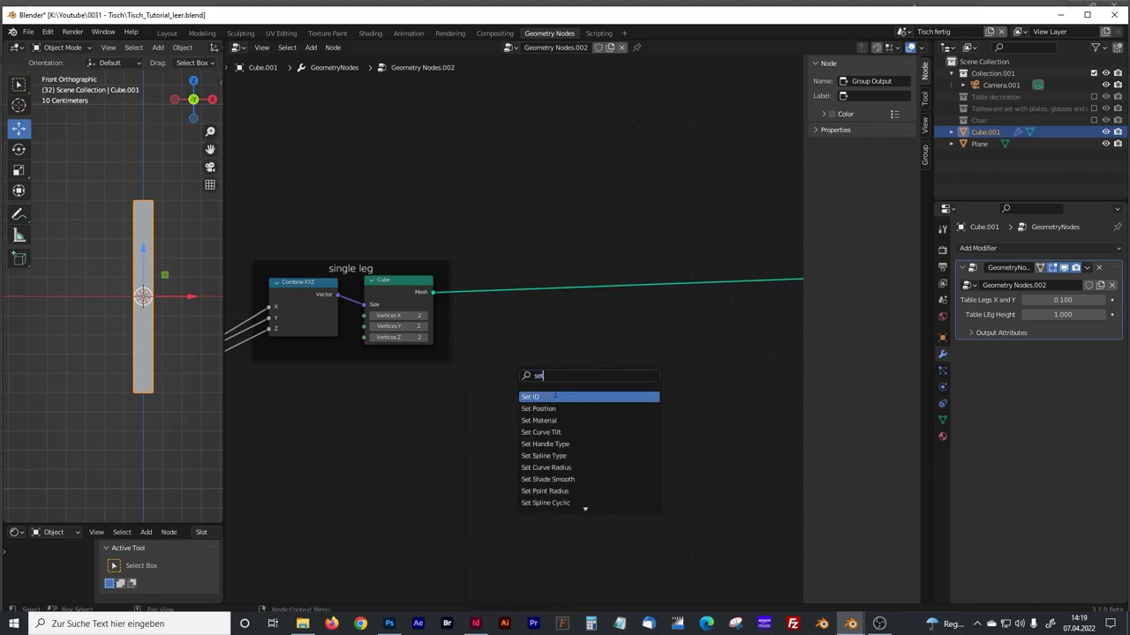
pyautogui.click(555, 408)
pyautogui.click(696, 303)
pyautogui.moveTo(699, 272); pyautogui.dragTo(564, 300, button='middle')
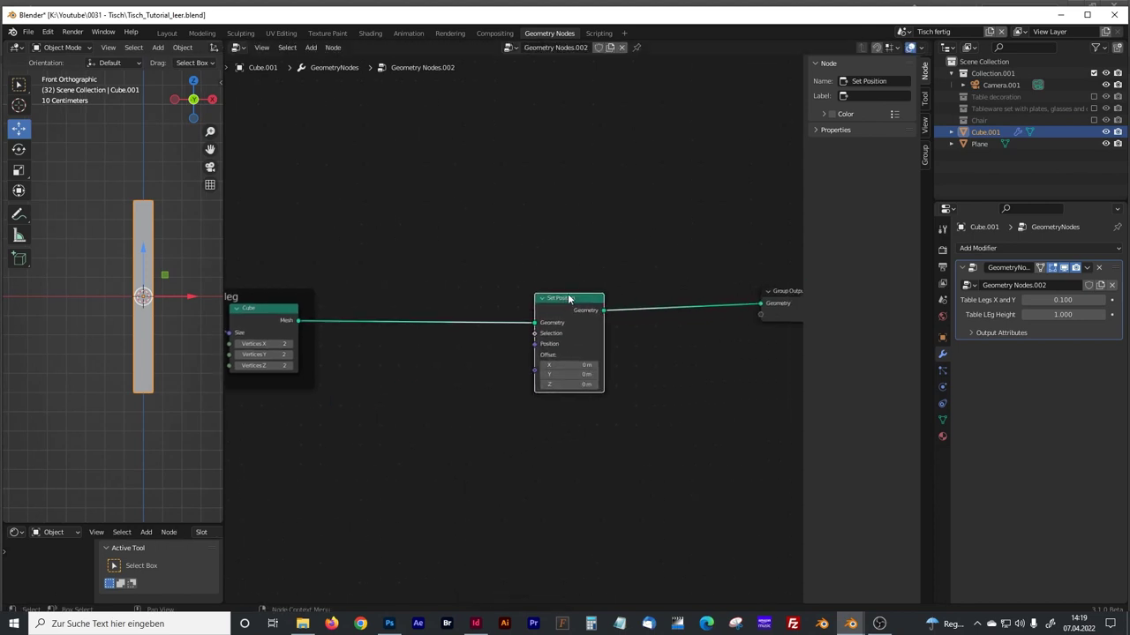
# Shift the Set Position node aside and add a Combine XYZ node in front of its Offset socket.
pyautogui.moveTo(569, 298); pyautogui.dragTo(631, 290)
pyautogui.click(479, 358)
pyautogui.moveTo(502, 402); pyautogui.dragTo(569, 358, button='middle')
pyautogui.hotkey('shift', 'a')
pyautogui.write('combi')
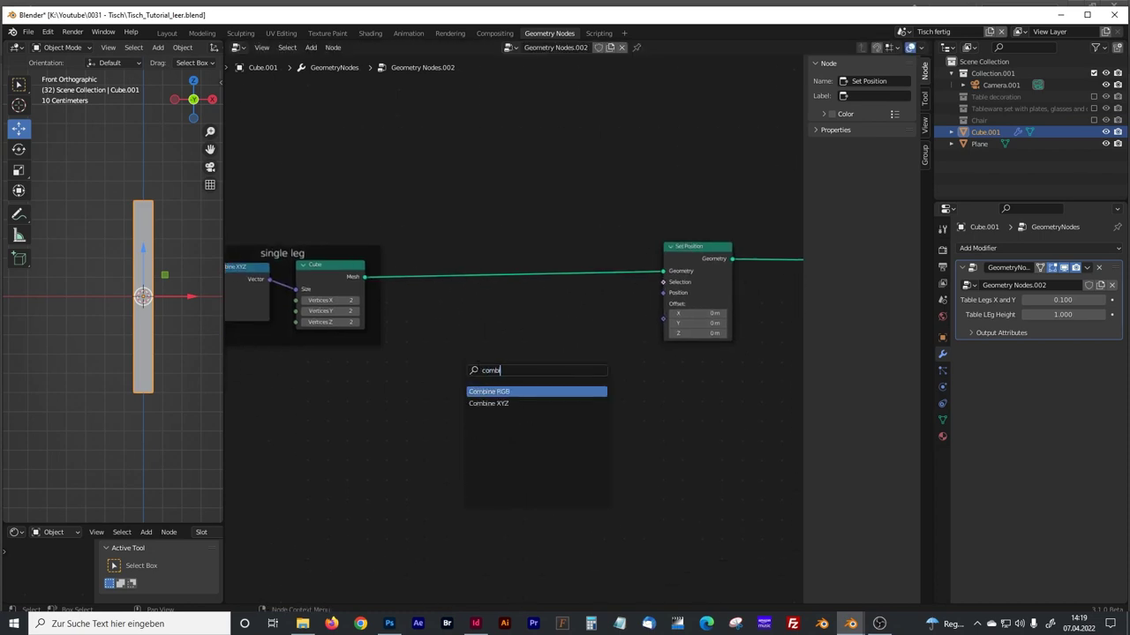
pyautogui.click(520, 403)
pyautogui.click(583, 355)
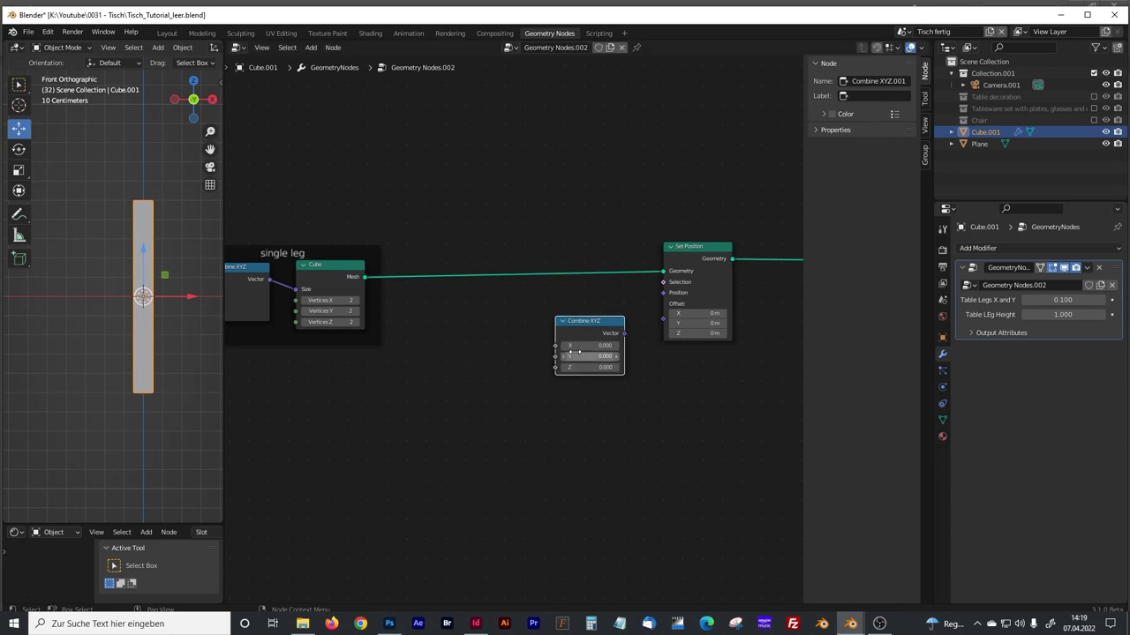
# Add a Math node before the new Combine XYZ node and set its operation to Divide.
pyautogui.click(509, 406)
pyautogui.hotkey('shift', 'a')
pyautogui.click(448, 372)
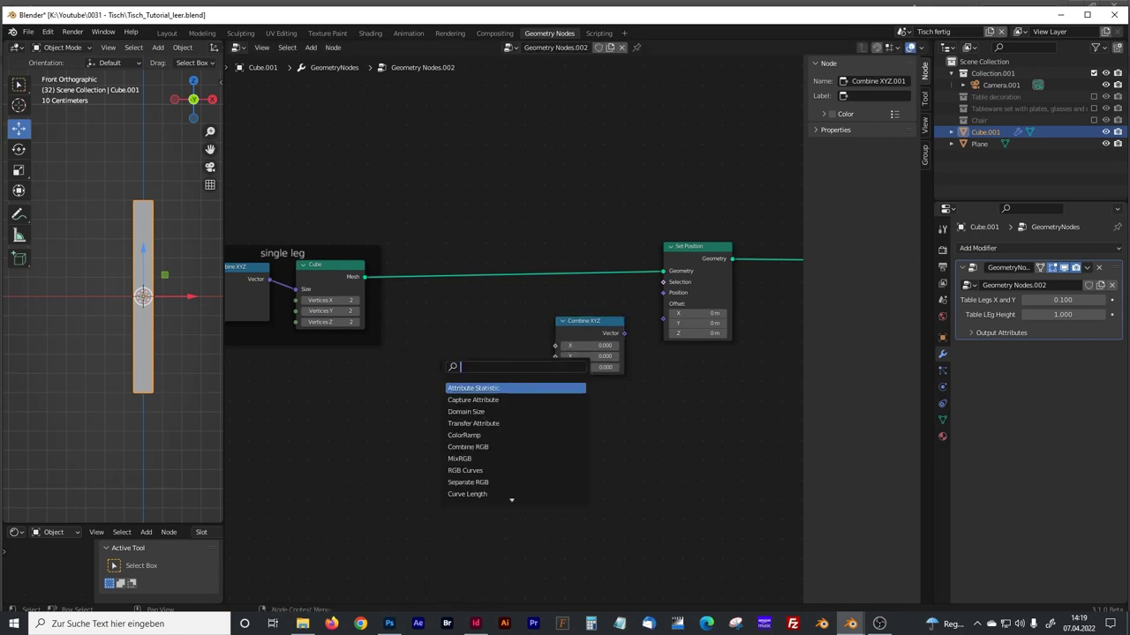
pyautogui.write('math')
pyautogui.press('Return')
pyautogui.click(478, 353)
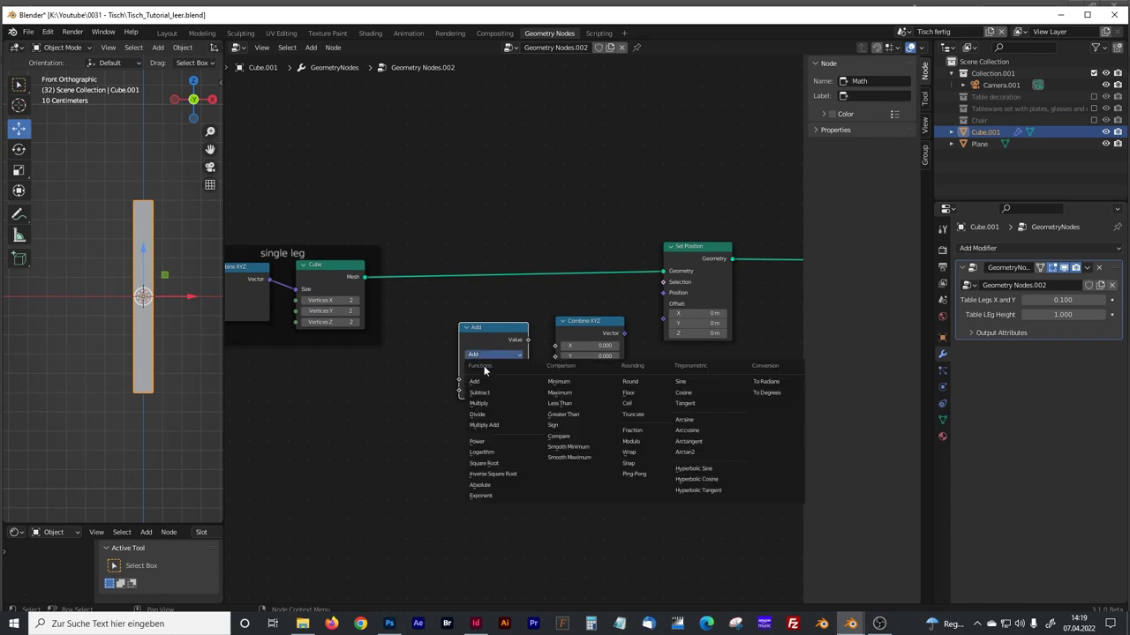
pyautogui.click(485, 413)
# Rename the leg height group input to "Table Legs Height".
pyautogui.keyDown('shift'); pyautogui.moveTo(340, 438); pyautogui.dragTo(528, 385, button='middle'); pyautogui.keyUp('shift')
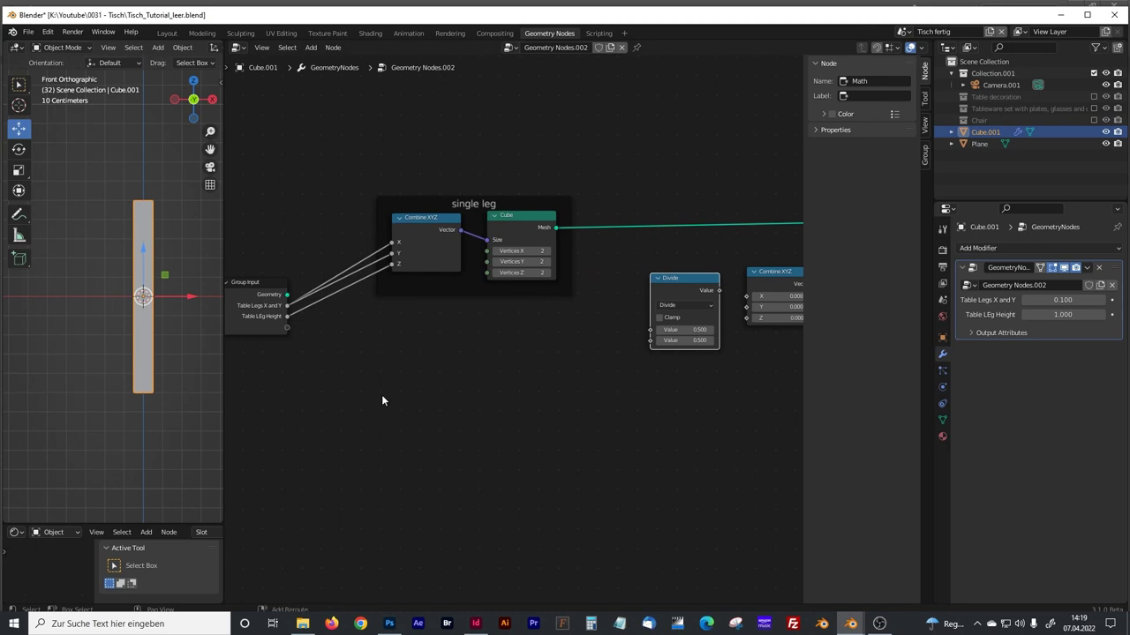
pyautogui.click(265, 320)
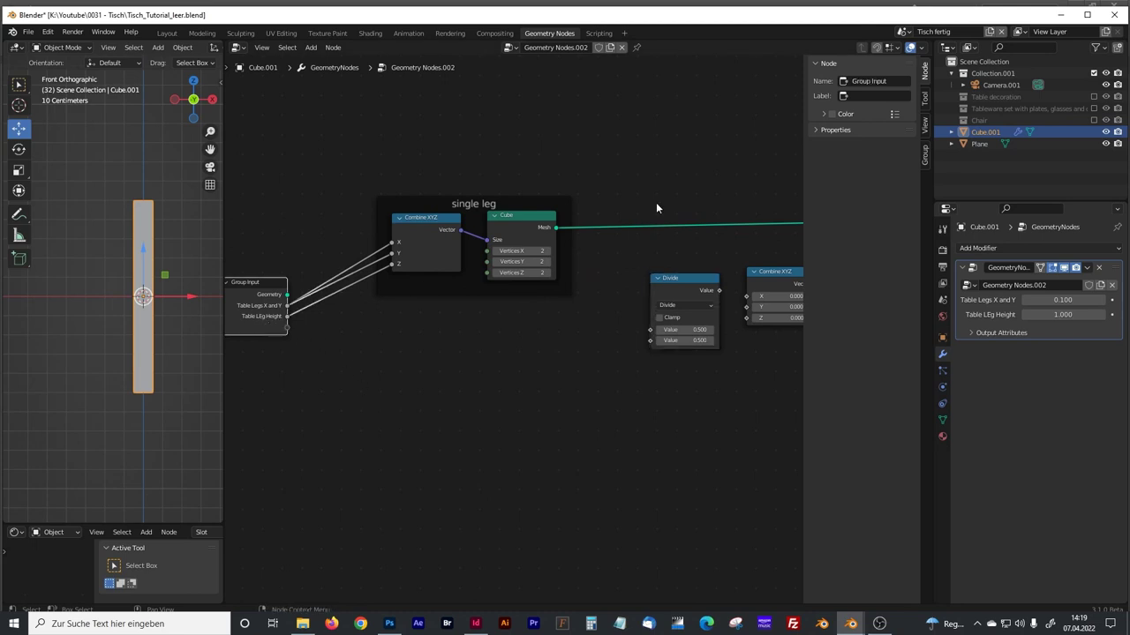
pyautogui.click(925, 154)
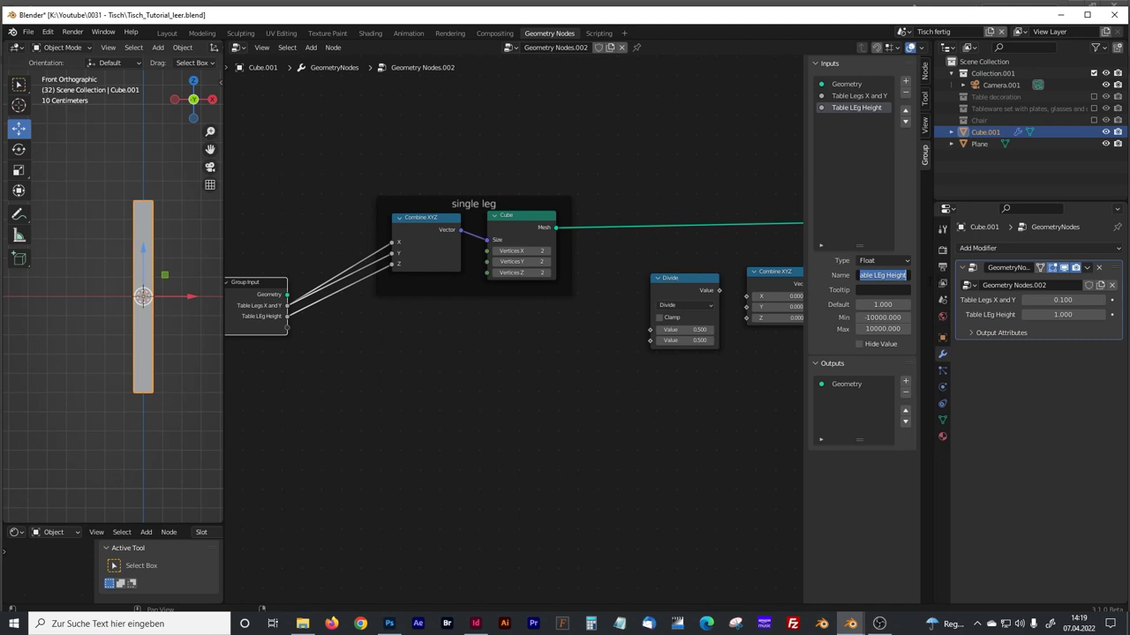
pyautogui.click(881, 276)
pyautogui.press('BackSpace')
pyautogui.write('e')
pyautogui.click(907, 277)
pyautogui.write('s')
pyautogui.press('Return')
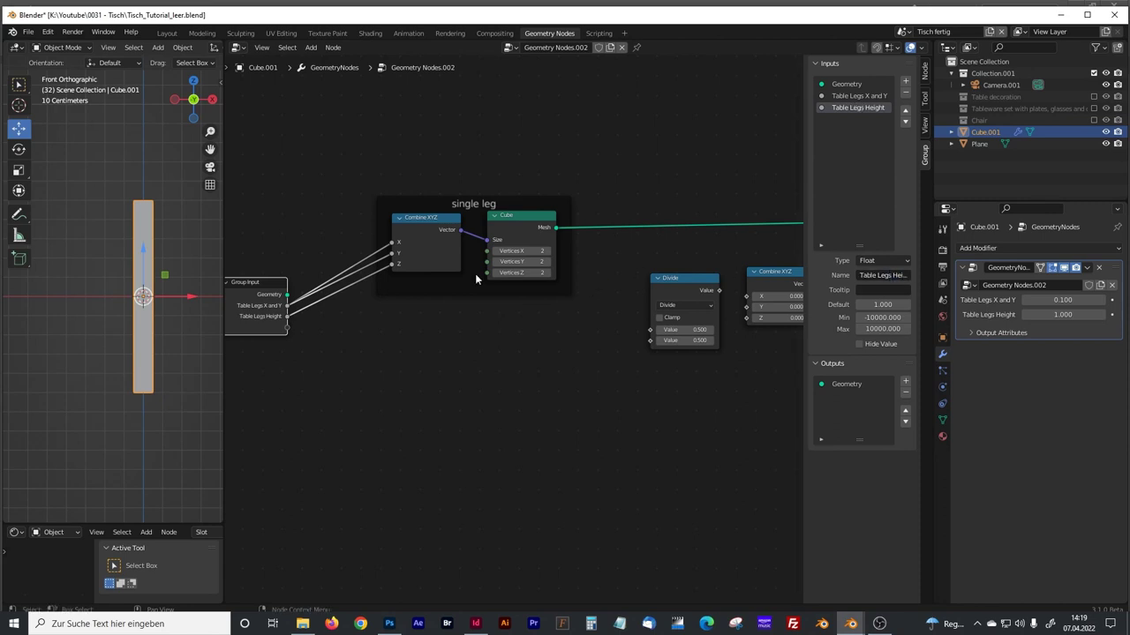
# Connect the Group Input's Table Legs Height to the first value of the Divide node.
pyautogui.moveTo(287, 317); pyautogui.dragTo(650, 329)
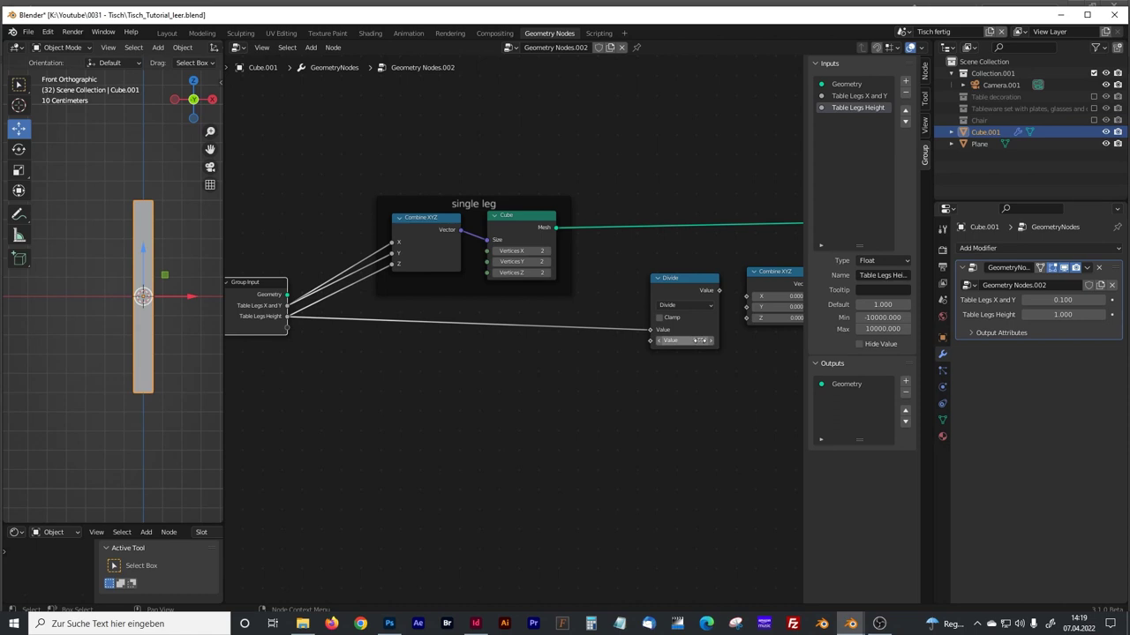
pyautogui.click(700, 341)
pyautogui.press('Return')
pyautogui.moveTo(707, 411); pyautogui.dragTo(471, 414, button='middle')
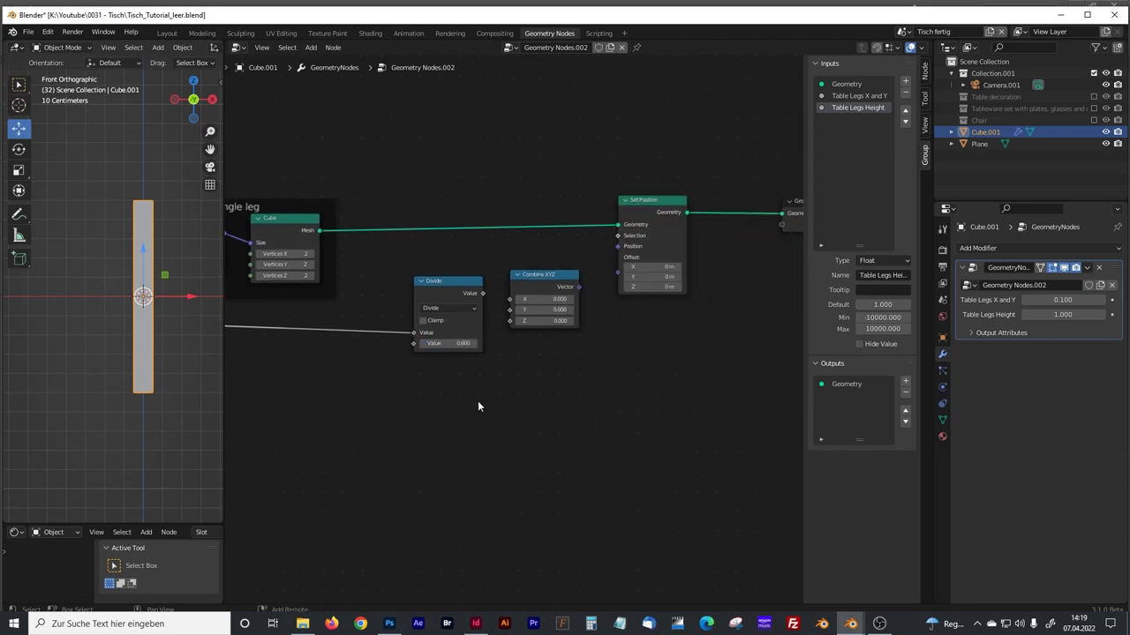
# Route the Divide result through the Combine XYZ node's Z into Set Position's Offset, and set the divisor to 2.
pyautogui.moveTo(543, 275); pyautogui.dragTo(548, 272)
pyautogui.moveTo(483, 293); pyautogui.dragTo(514, 318)
pyautogui.moveTo(583, 284); pyautogui.dragTo(619, 270)
pyautogui.click(464, 343)
pyautogui.write('2')
pyautogui.press('Return')
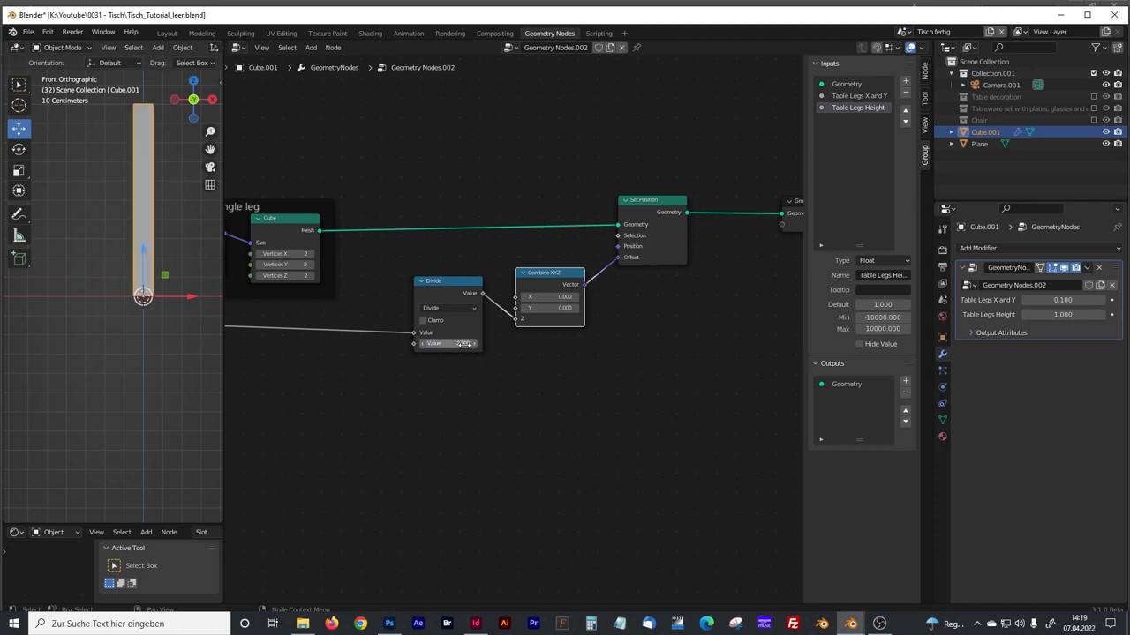
# Widen the 3D viewport and frame the whole table leg in it.
pyautogui.moveTo(222, 267); pyautogui.dragTo(296, 267)
pyautogui.keyDown('shift'); pyautogui.moveTo(265, 265); pyautogui.dragTo(180, 236, button='middle'); pyautogui.keyUp('shift')
pyautogui.scroll(7, 230, 305)
pyautogui.scroll(-6, 155, 413)
pyautogui.keyDown('shift'); pyautogui.moveTo(179, 297); pyautogui.dragTo(180, 330, button='middle'); pyautogui.keyUp('shift')
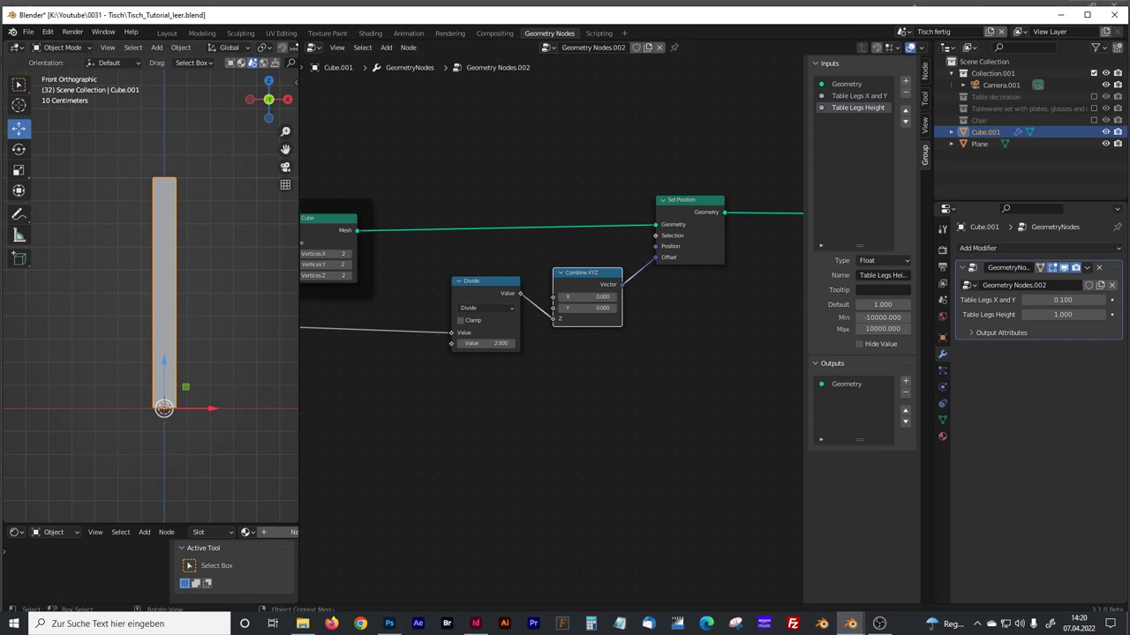
# Group the Divide, Combine XYZ and Set Position nodes in a frame labelled "Legs to ground".
pyautogui.moveTo(437, 163); pyautogui.dragTo(724, 362)
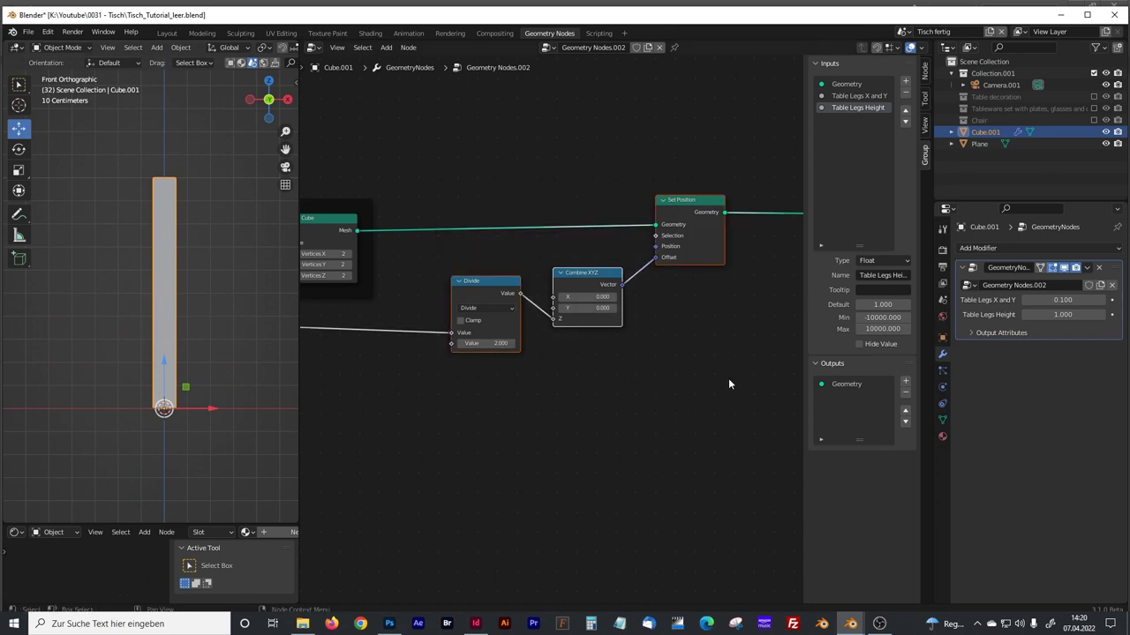
pyautogui.hotkey('ctrl', 'j')
pyautogui.moveTo(559, 190); pyautogui.dragTo(544, 209)
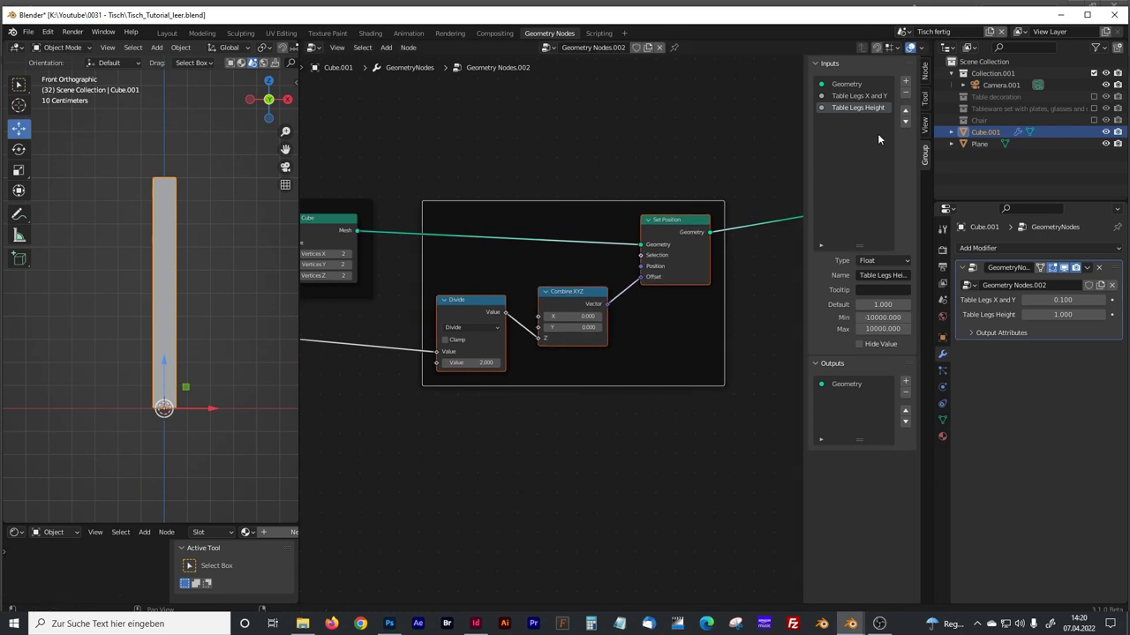
pyautogui.click(926, 72)
pyautogui.write('Le')
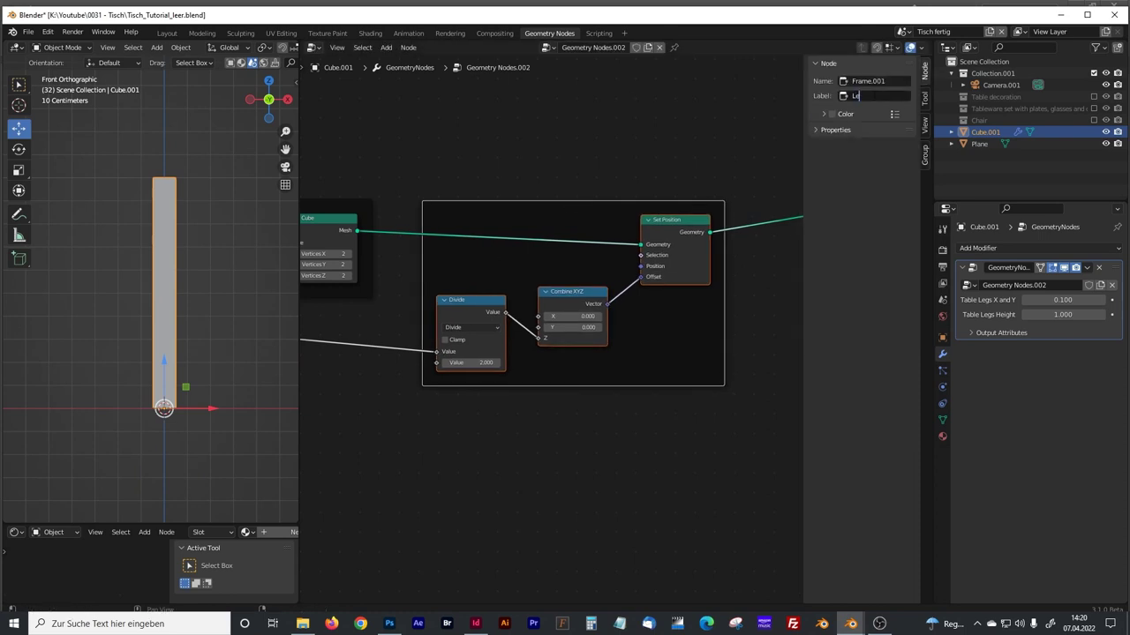
pyautogui.write('gs to groiuzn')
pyautogui.press('BackSpace')
pyautogui.press('BackSpace')
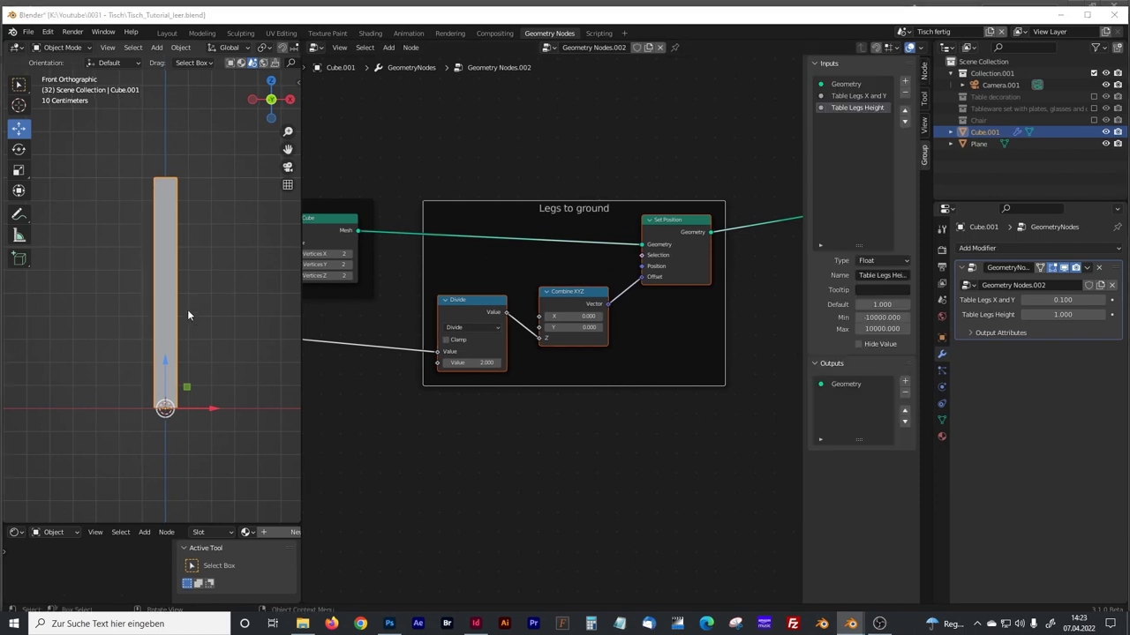
# Enlarge the node editor and add a second Cube mesh node below the single leg frame.
pyautogui.moveTo(187, 315)
pyautogui.mouseDown(button='middle')
pyautogui.moveTo(196, 301)
pyautogui.moveTo(171, 340)
pyautogui.moveTo(181, 336)
pyautogui.mouseUp(button='middle')
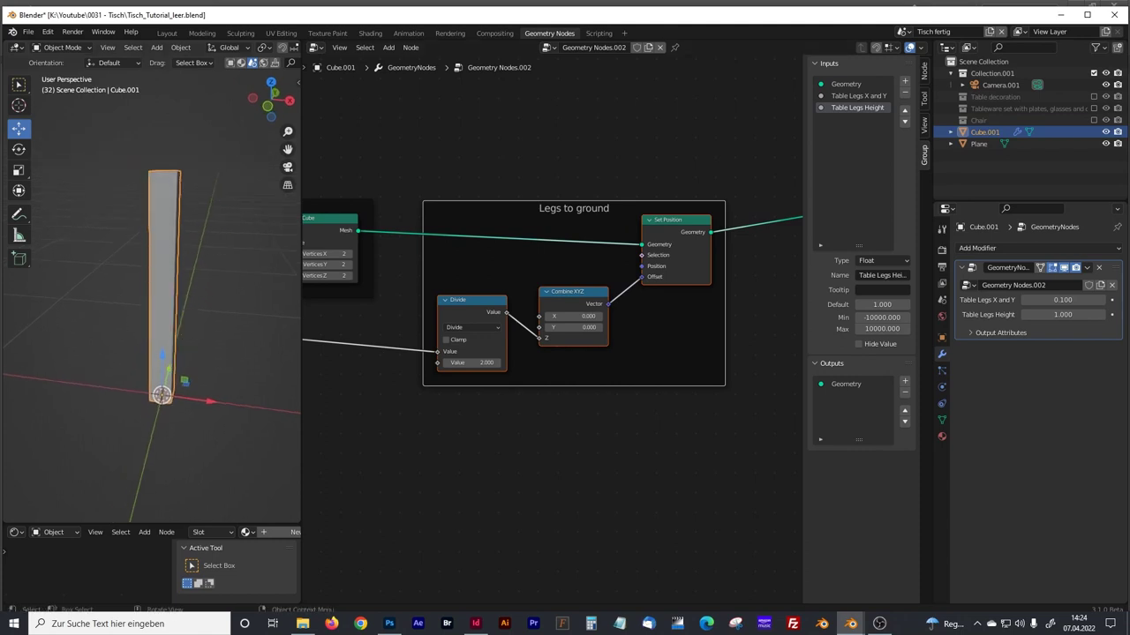
pyautogui.moveTo(302, 317); pyautogui.dragTo(255, 317)
pyautogui.scroll(-3, 362, 394)
pyautogui.moveTo(323, 386); pyautogui.dragTo(448, 316, button='middle')
pyautogui.click(416, 353)
pyautogui.hotkey('shift', 'a')
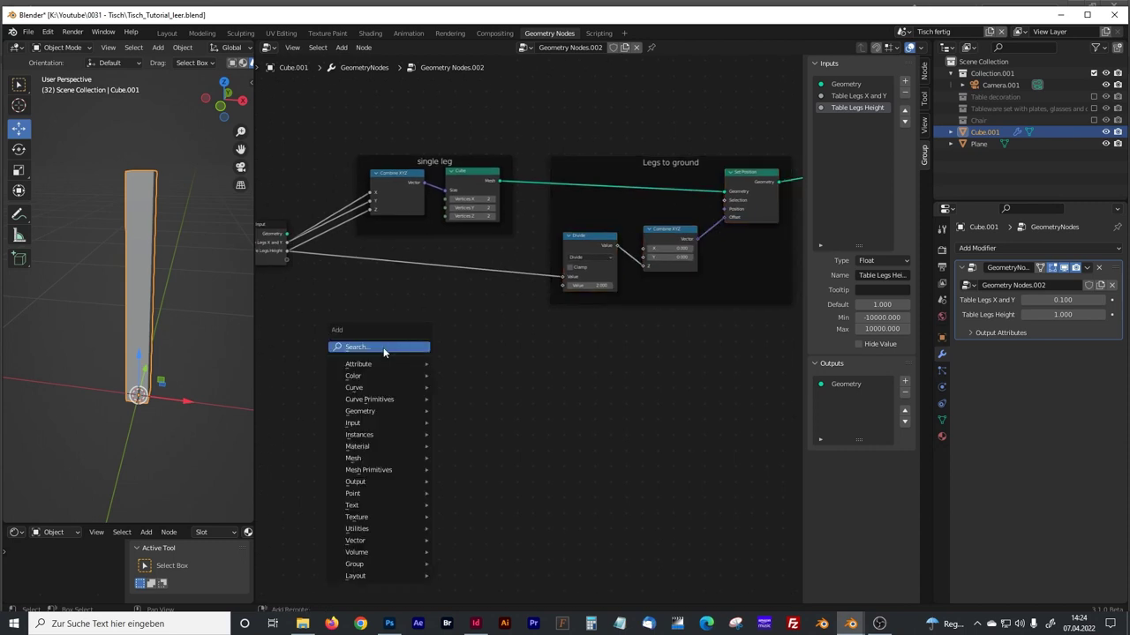
pyautogui.write('cube')
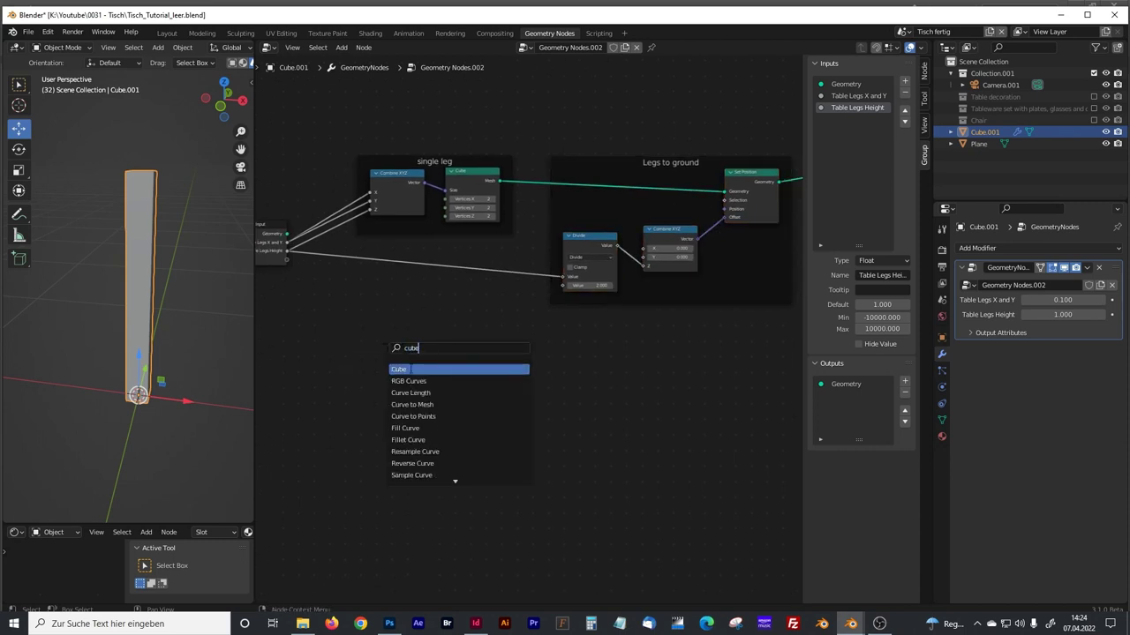
pyautogui.click(411, 369)
pyautogui.click(474, 368)
# Move the Group Input node down slightly and add a Combine XYZ node in front of the new Cube node.
pyautogui.scroll(5, 471, 366)
pyautogui.moveTo(391, 330); pyautogui.dragTo(468, 318, button='middle')
pyautogui.moveTo(321, 257); pyautogui.dragTo(442, 262, button='middle')
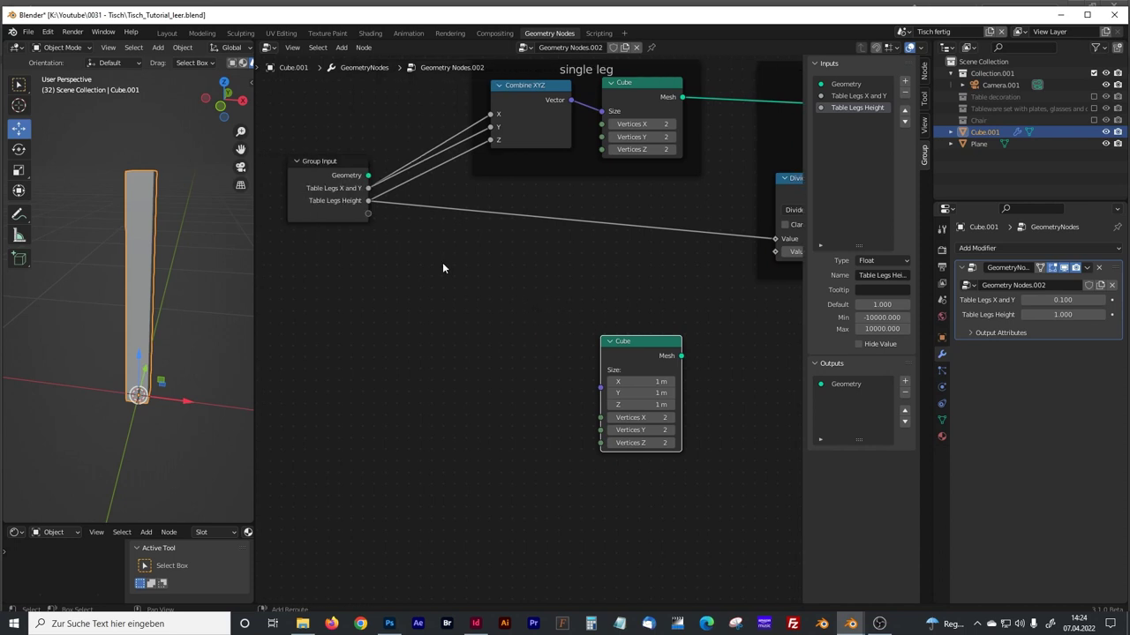
pyautogui.moveTo(345, 162); pyautogui.dragTo(347, 181)
pyautogui.scroll(2, 416, 282)
pyautogui.scroll(-1, 570, 359)
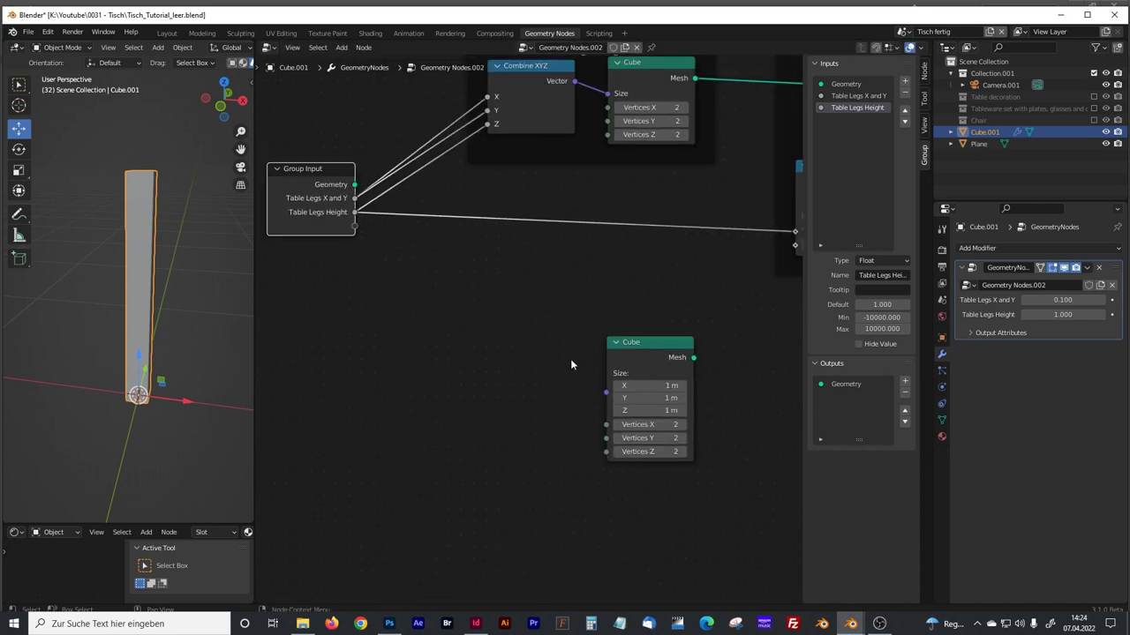
pyautogui.click(502, 327)
pyautogui.hotkey('shift', 'a')
pyautogui.click(501, 323)
pyautogui.write('comb')
pyautogui.press('Down')
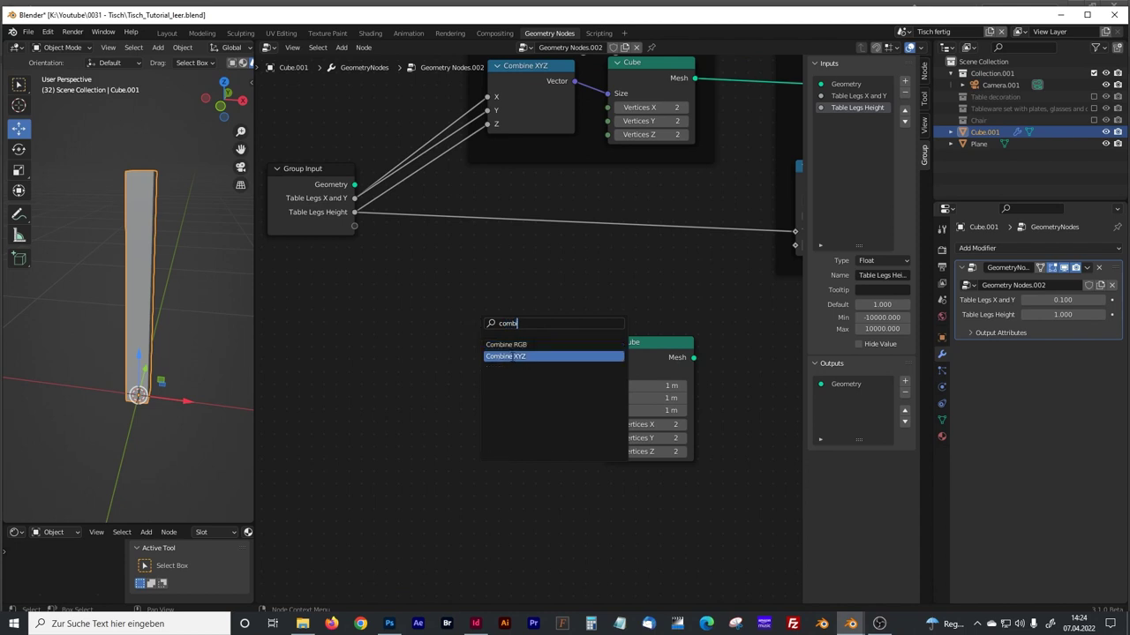
pyautogui.press('Return')
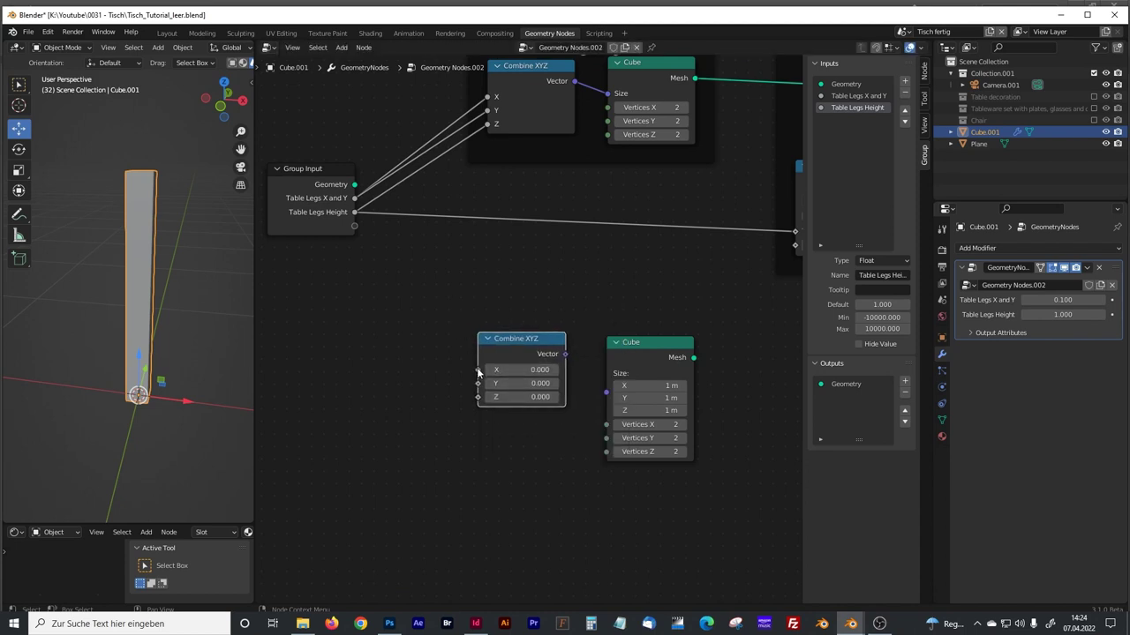
# Expose the new Combine XYZ node's X as group input "Table plate length X" and connect its vector to the new Cube's Size.
pyautogui.moveTo(478, 370); pyautogui.dragTo(355, 227)
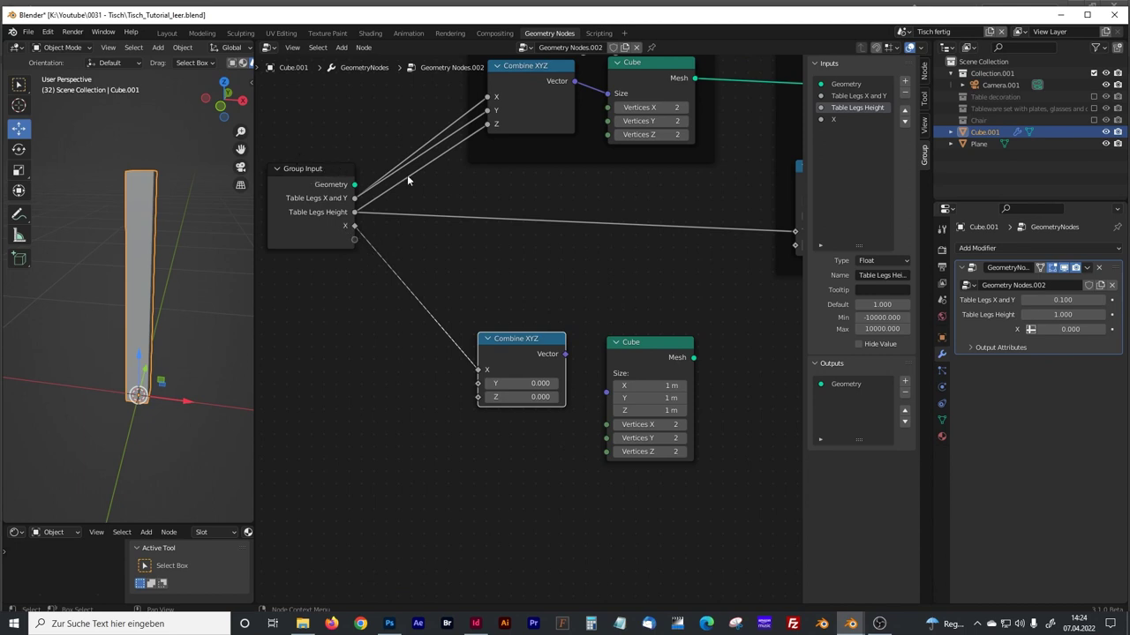
pyautogui.click(832, 120)
pyautogui.click(869, 274)
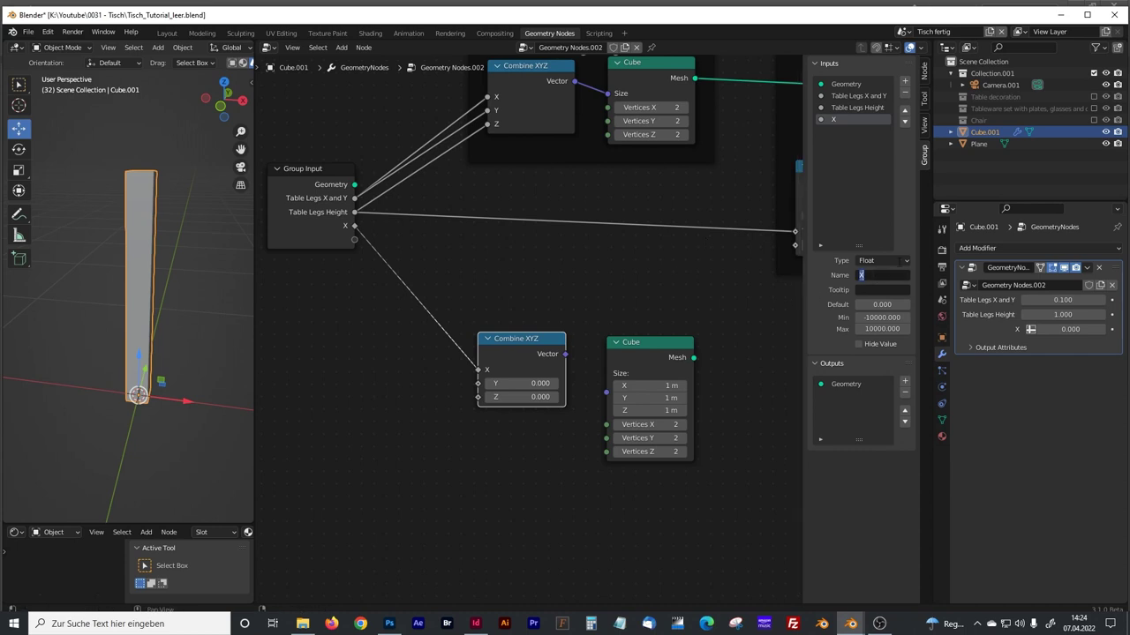
pyautogui.write('Table p0la')
pyautogui.press('BackSpace')
pyautogui.press('BackSpace')
pyautogui.press('BackSpace')
pyautogui.write('plate length X')
pyautogui.press('Return')
pyautogui.moveTo(565, 354); pyautogui.dragTo(609, 403)
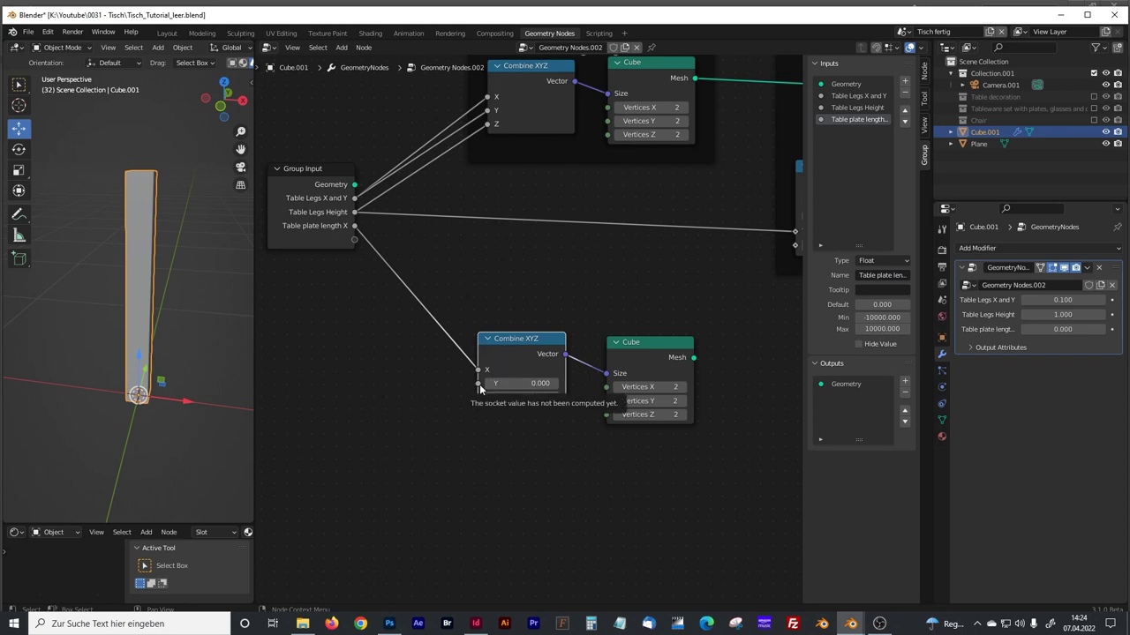
# Expose the lower Combine XYZ node's Y as a new group input named "Table Plate width Y".
pyautogui.moveTo(478, 383); pyautogui.dragTo(354, 239)
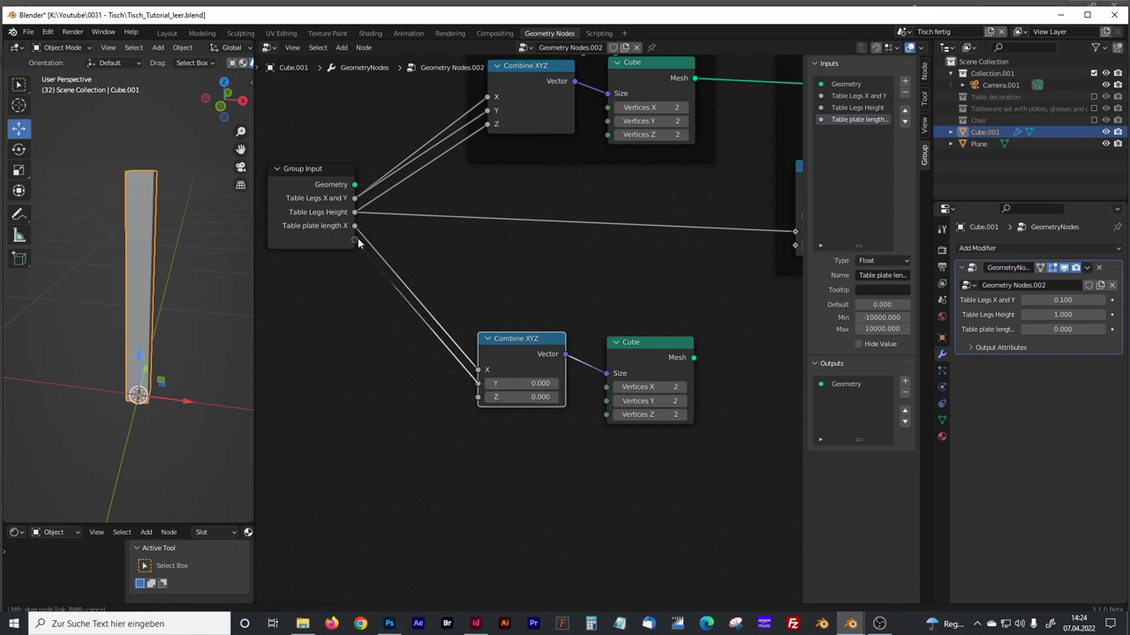
pyautogui.click(834, 131)
pyautogui.click(874, 274)
pyautogui.write('Ta')
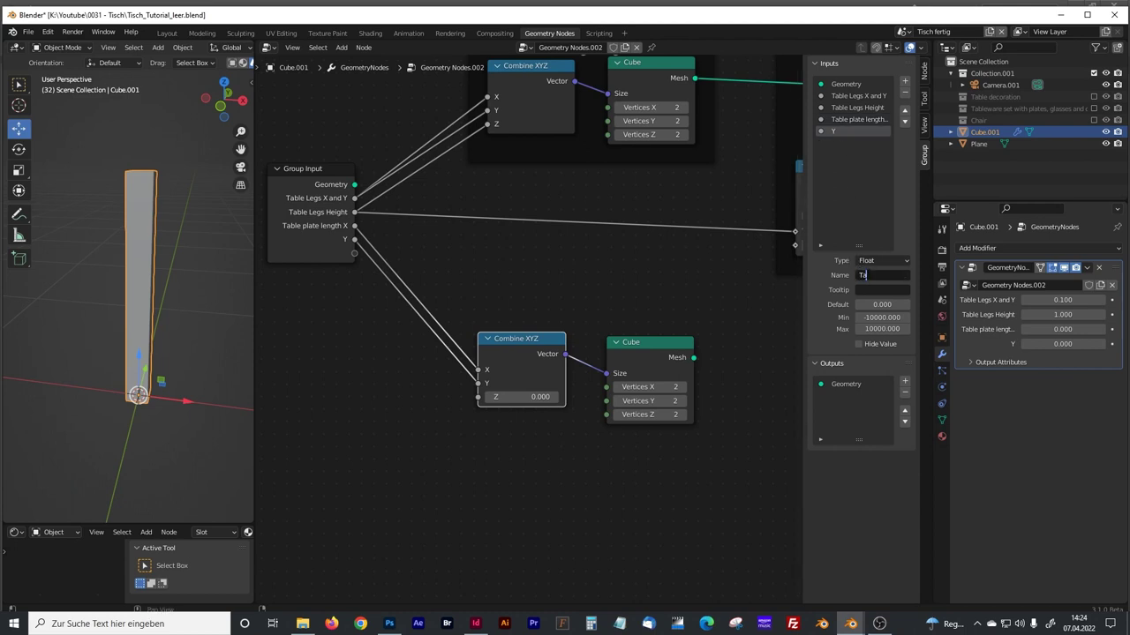
pyautogui.write('ble plate width Y')
pyautogui.press('Return')
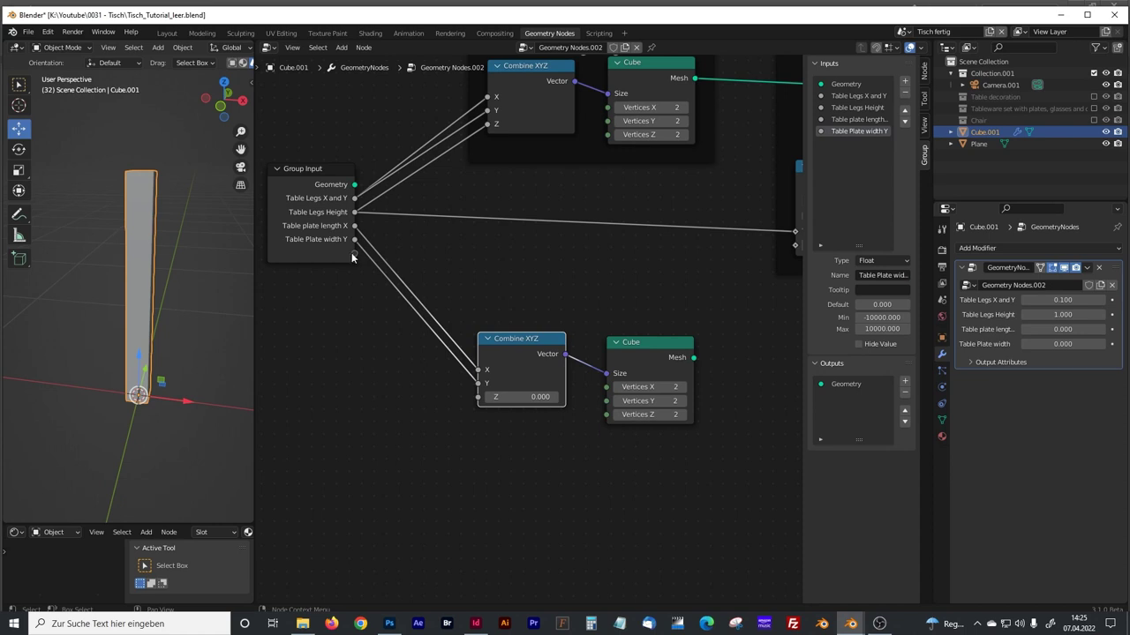
# Expose the lower Combine XYZ node's Z as a new group input named "Table Plate Height Z".
pyautogui.moveTo(353, 253); pyautogui.dragTo(477, 396)
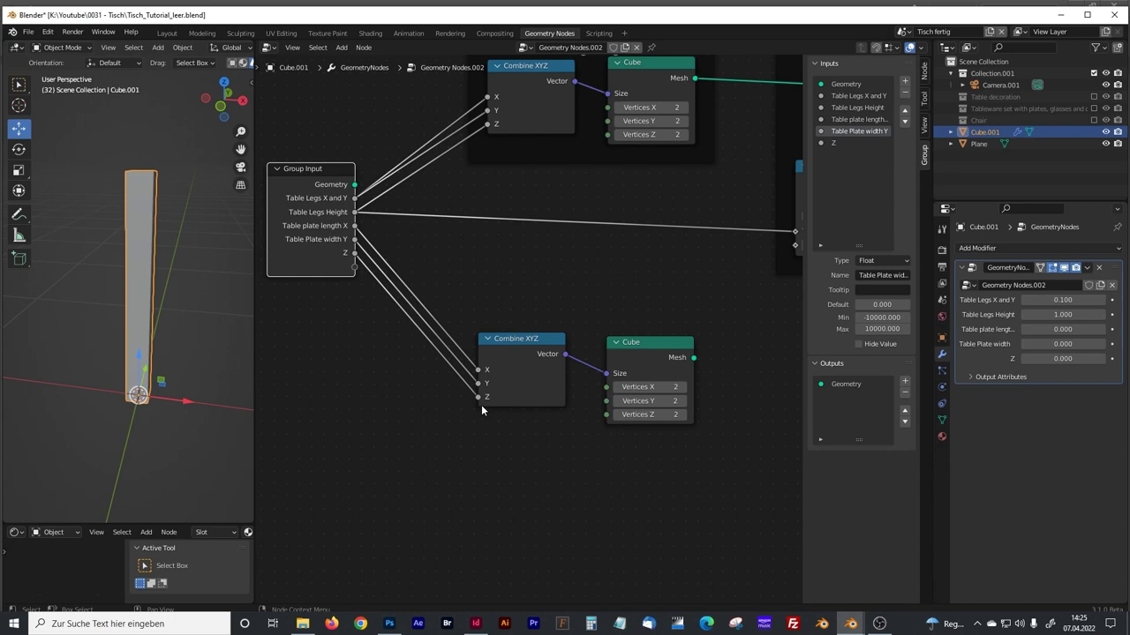
pyautogui.click(834, 143)
pyautogui.click(870, 274)
pyautogui.write('T')
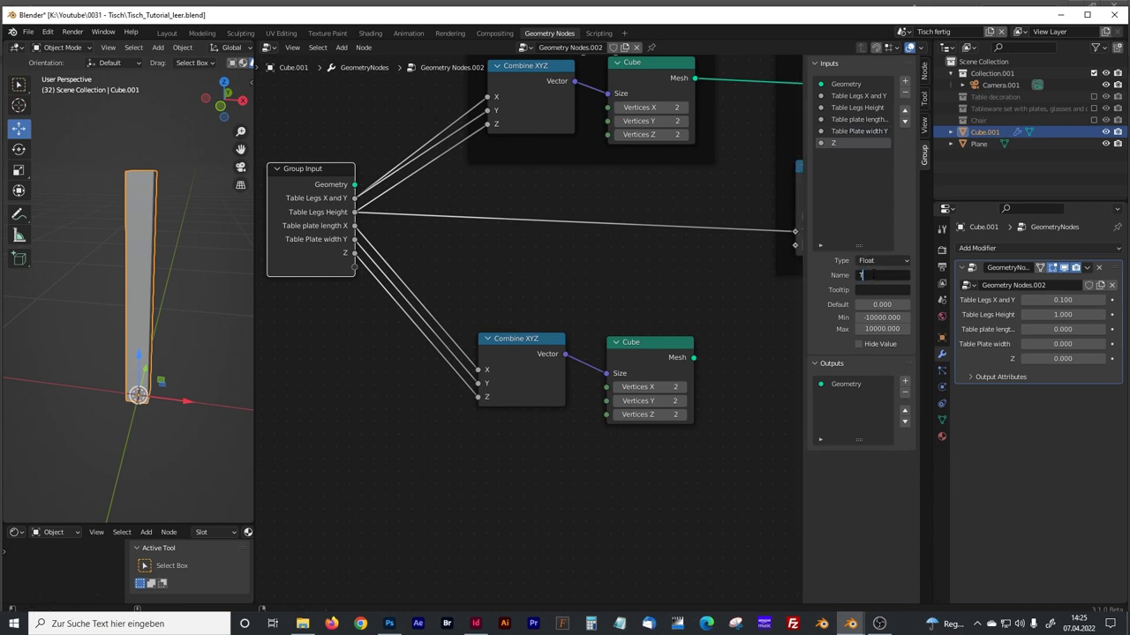
pyautogui.write('able Plate Height Z')
pyautogui.press('Return')
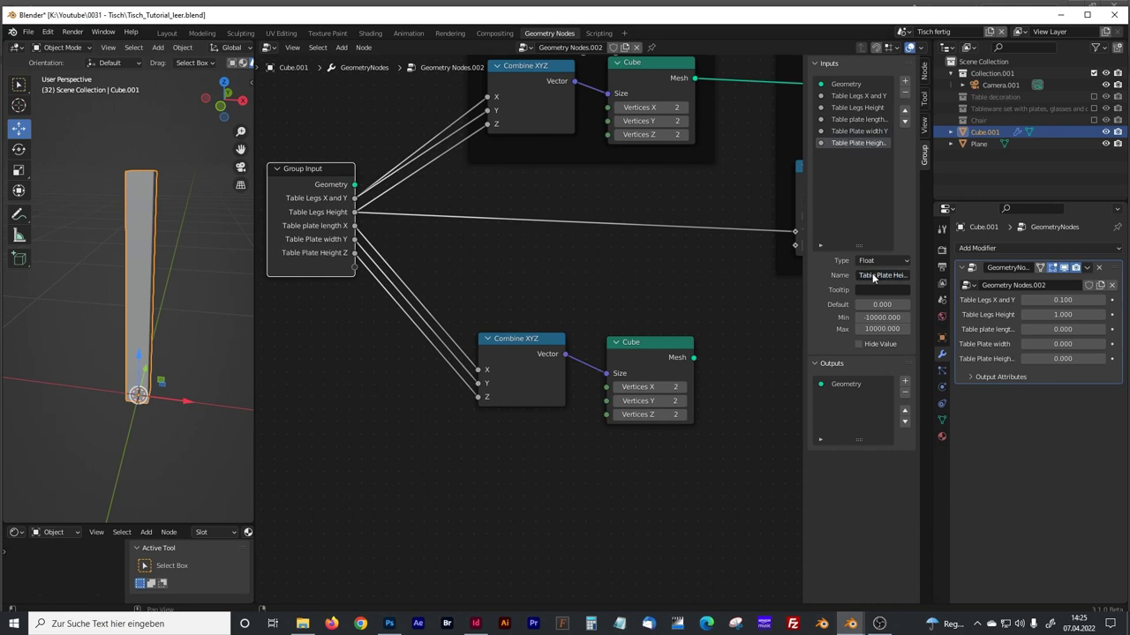
# Set the modifier's table plate length to 2, plate width to 1 and plate height to 0.1.
pyautogui.moveTo(750, 314); pyautogui.dragTo(695, 310, button='middle')
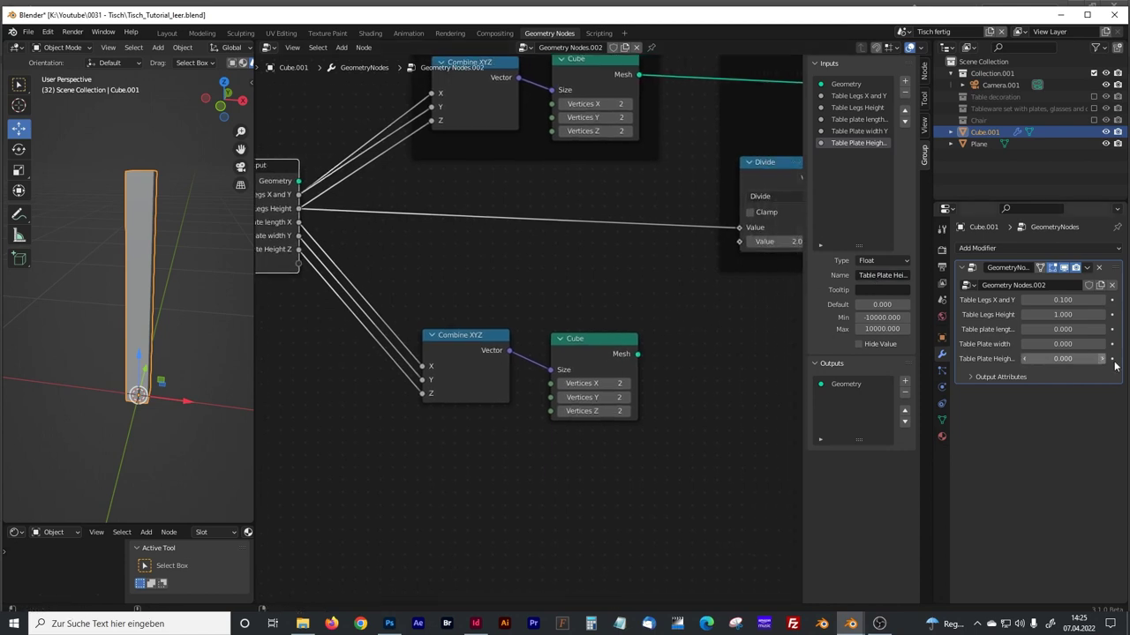
pyautogui.click(1063, 329)
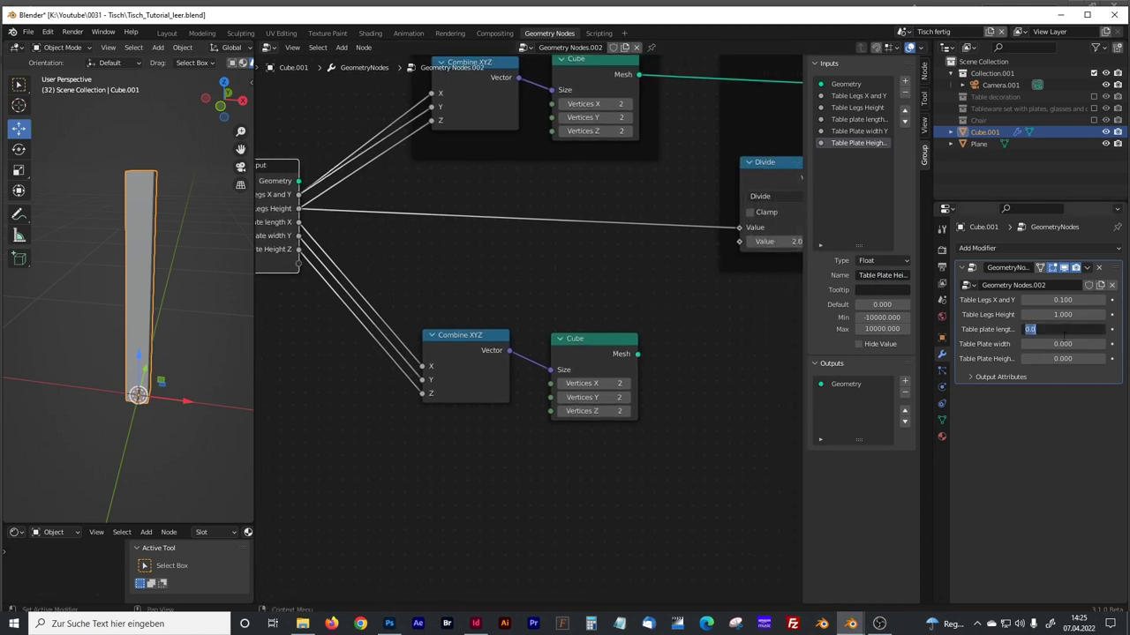
pyautogui.write('2')
pyautogui.press('Return')
pyautogui.click(1063, 344)
pyautogui.write('1')
pyautogui.press('Return')
pyautogui.click(1058, 359)
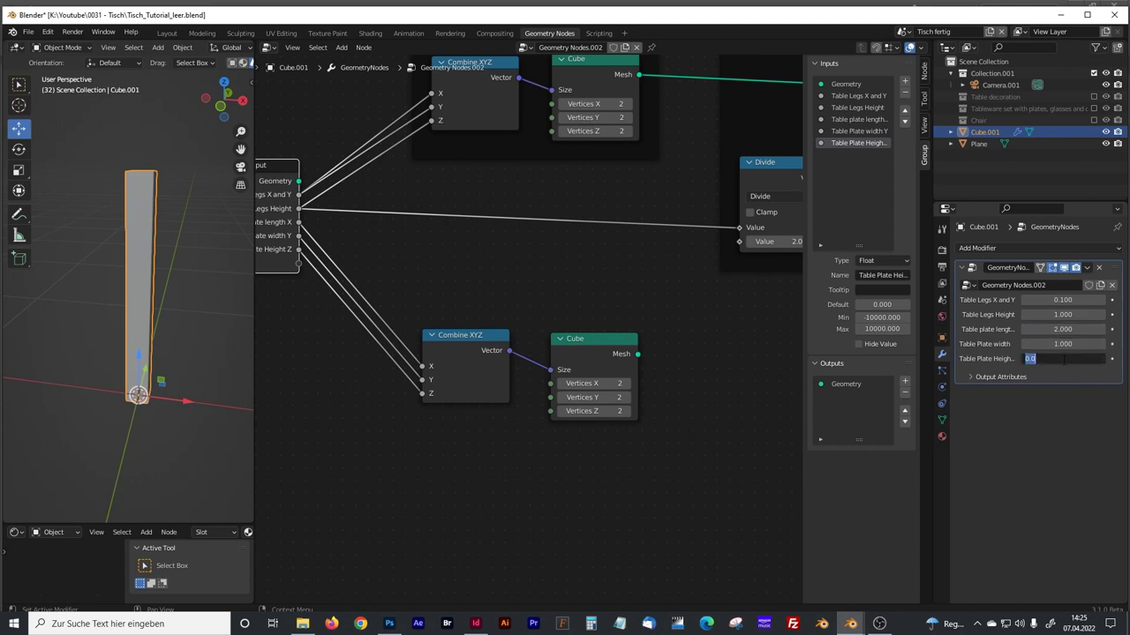
pyautogui.write('0.1')
pyautogui.press('Return')
# Move the Group Output node farther down and away from the Legs to ground frame to make room before it.
pyautogui.scroll(-2, 529, 310)
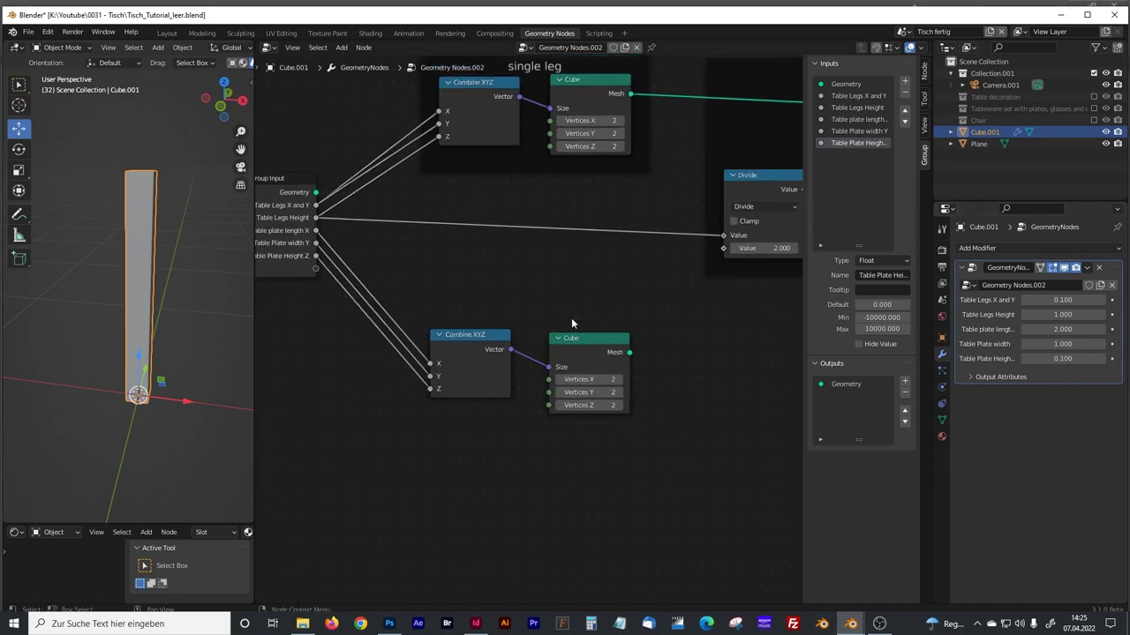
pyautogui.moveTo(424, 290); pyautogui.dragTo(611, 436)
pyautogui.scroll(-2, 694, 386)
pyautogui.moveTo(748, 378); pyautogui.dragTo(512, 408, button='middle')
pyautogui.moveTo(749, 182); pyautogui.dragTo(771, 208)
pyautogui.moveTo(725, 270); pyautogui.dragTo(618, 286, button='middle')
pyautogui.scroll(2, 659, 293)
pyautogui.moveTo(678, 220); pyautogui.dragTo(759, 329)
# Insert a Join Geometry node between Set Position and Group Output, and space the two end nodes farther apart.
pyautogui.hotkey('shift', 'a')
pyautogui.write('join')
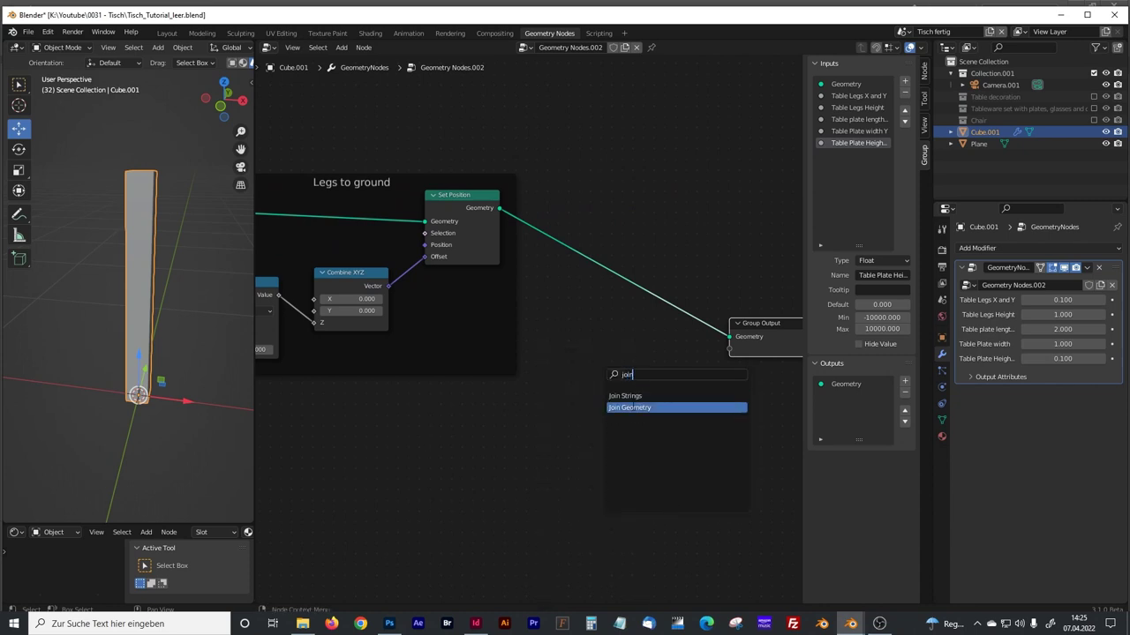
pyautogui.click(630, 406)
pyautogui.click(606, 398)
pyautogui.moveTo(606, 398); pyautogui.dragTo(525, 376, button='middle')
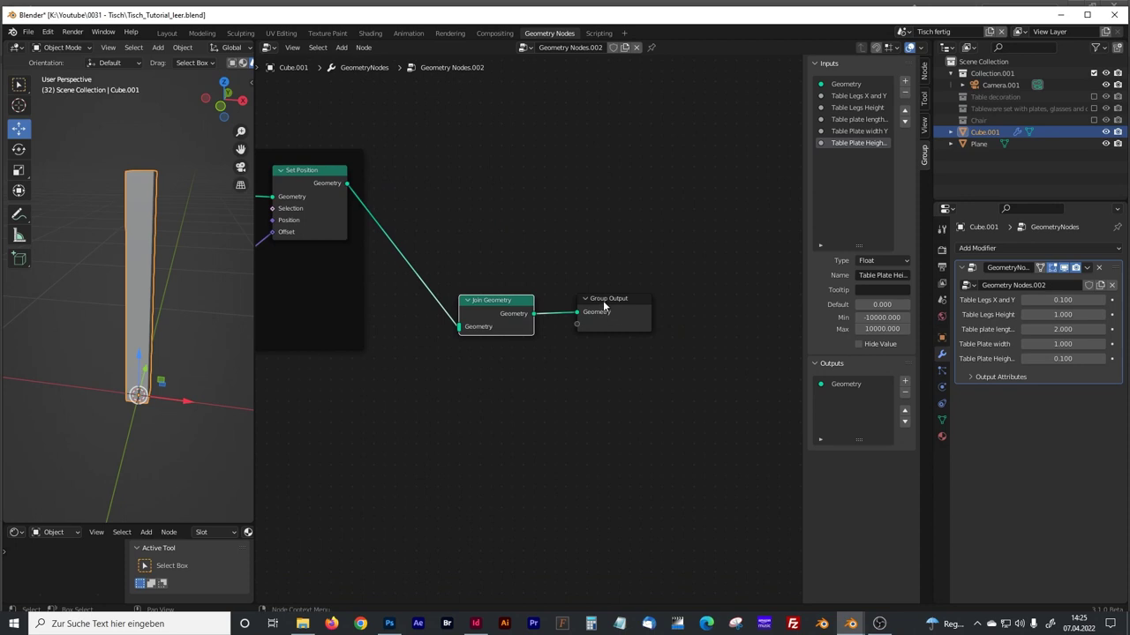
pyautogui.moveTo(603, 306); pyautogui.dragTo(736, 305)
pyautogui.moveTo(489, 300); pyautogui.dragTo(547, 303)
# Connect the lower Cube's Mesh output to the Join Geometry node's input and view the plate together with the leg.
pyautogui.scroll(-3, 494, 340)
pyautogui.moveTo(384, 389); pyautogui.dragTo(574, 367, button='middle')
pyautogui.scroll(-1, 464, 388)
pyautogui.moveTo(459, 391); pyautogui.dragTo(527, 368, button='middle')
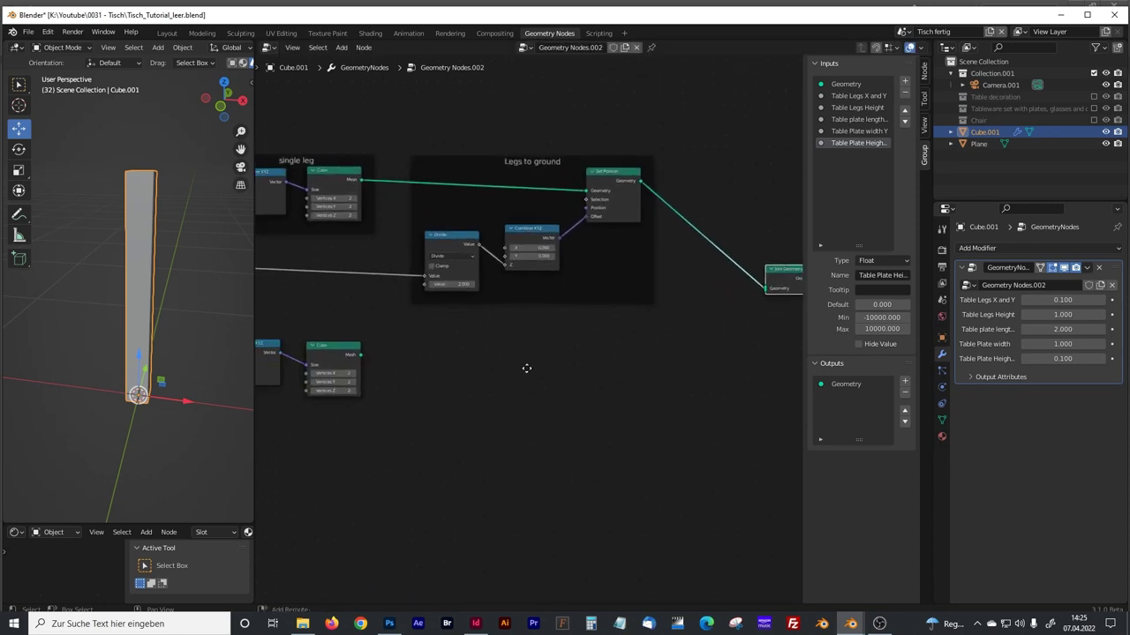
pyautogui.moveTo(360, 355); pyautogui.dragTo(764, 289)
pyautogui.moveTo(126, 311); pyautogui.dragTo(159, 318, button='middle')
pyautogui.moveTo(424, 389); pyautogui.dragTo(524, 398, button='middle')
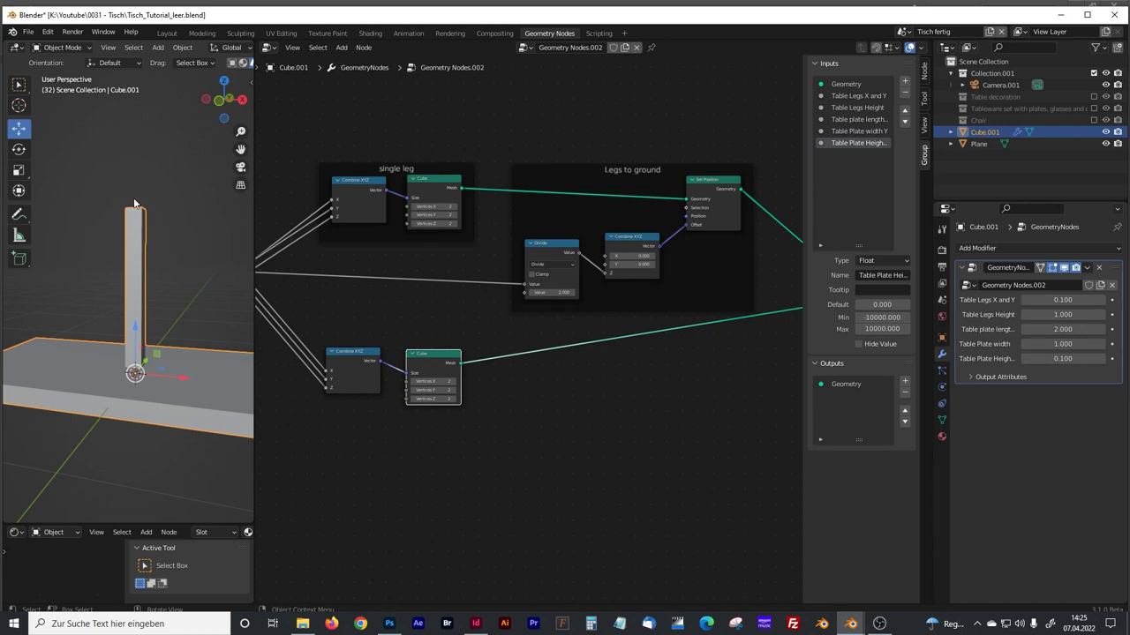
# Put the lower Combine XYZ and Cube nodes in a frame labelled "Table Plate".
pyautogui.moveTo(323, 321); pyautogui.dragTo(482, 440)
pyautogui.scroll(2, 413, 419)
pyautogui.moveTo(464, 441); pyautogui.dragTo(542, 411, button='middle')
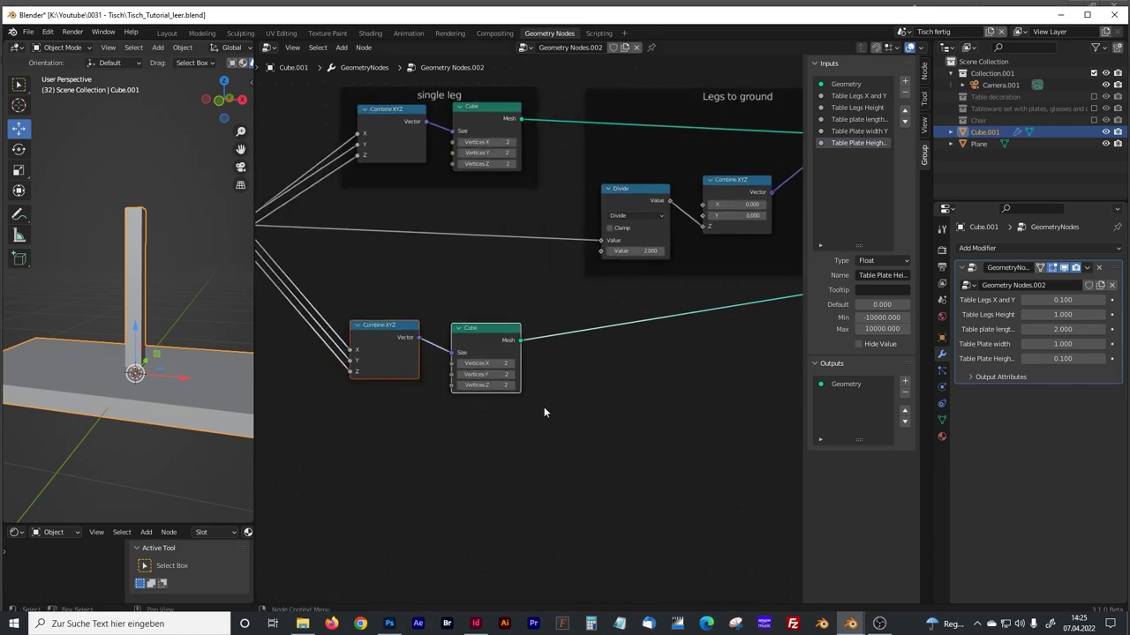
pyautogui.hotkey('ctrl', 'j')
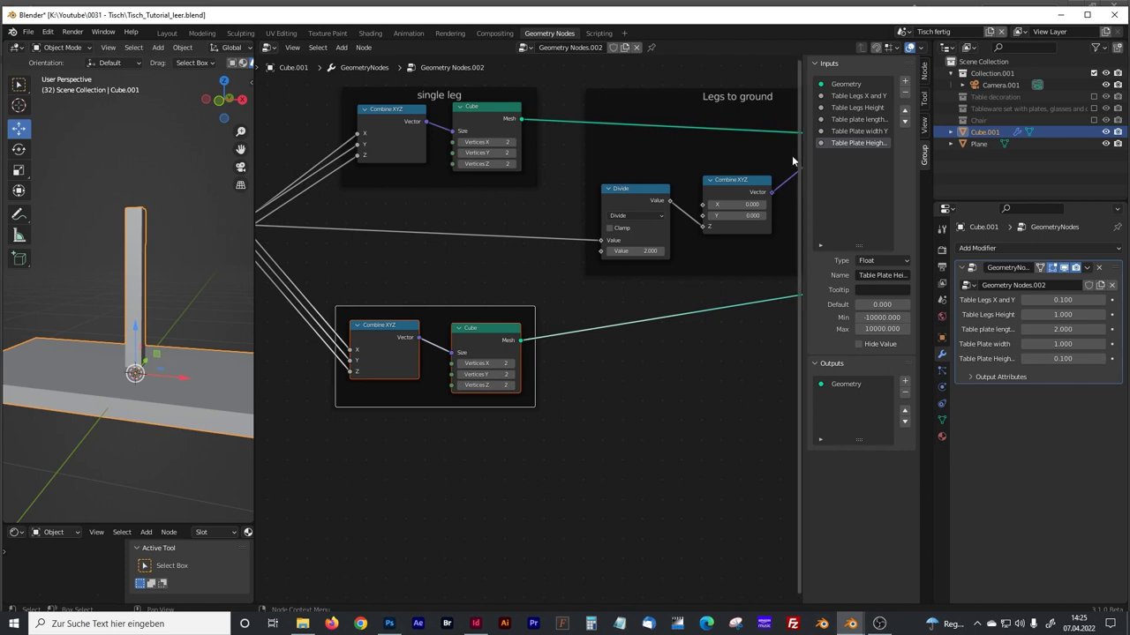
pyautogui.click(924, 72)
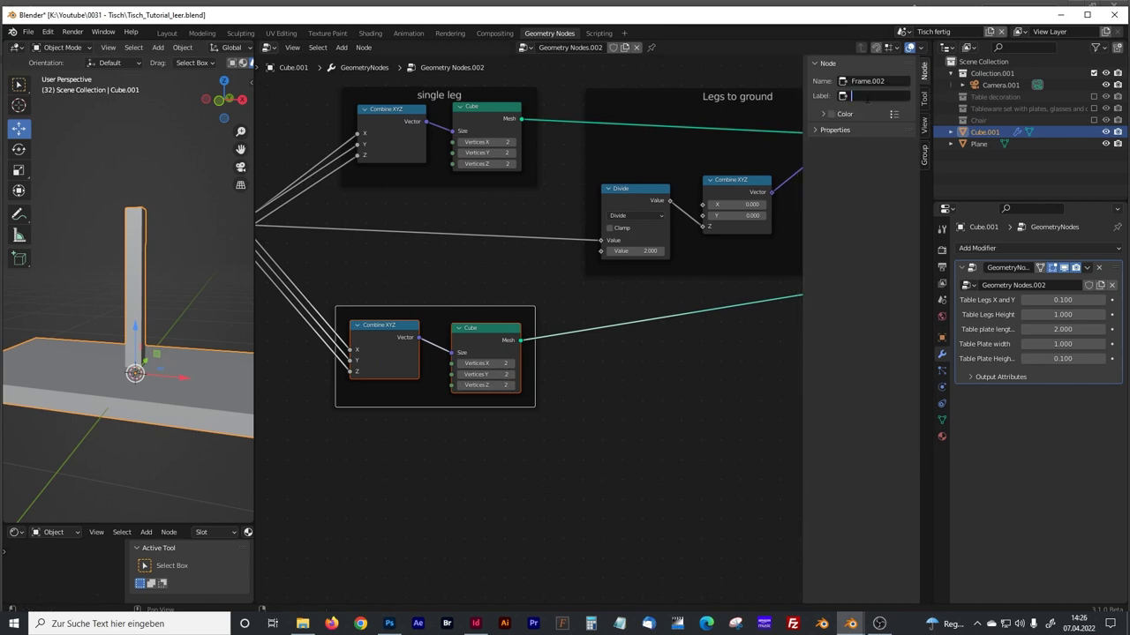
pyautogui.write('Table F')
pyautogui.press('Return')
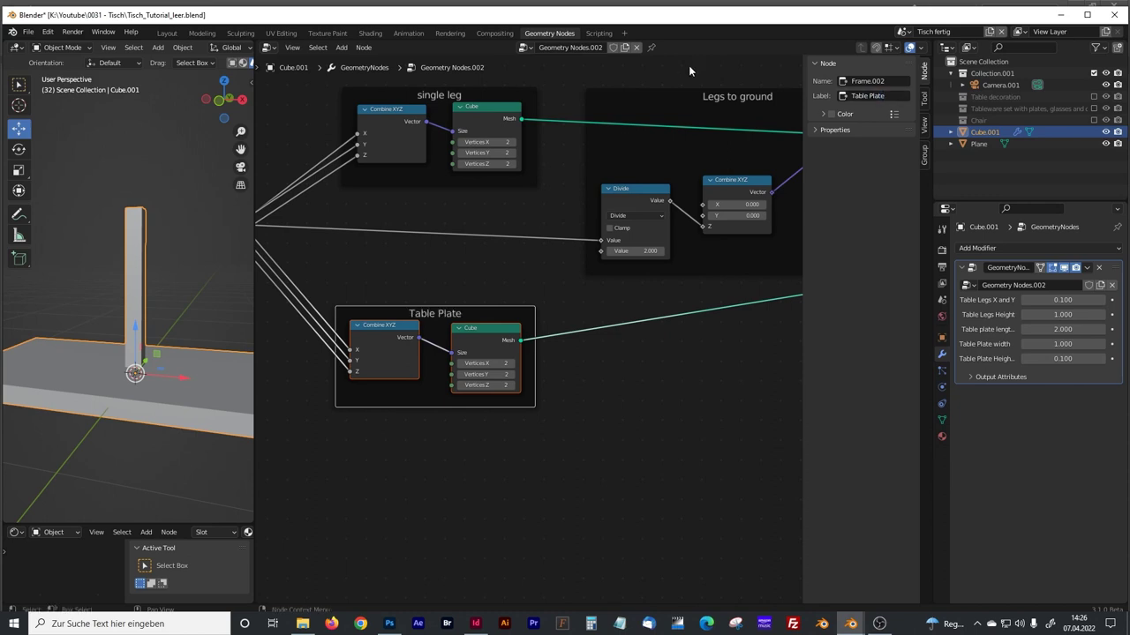
# Widen the node editor and insert a Set Position node on the link between the table plate Cube and Join Geometry.
pyautogui.moveTo(254, 274); pyautogui.dragTo(230, 281)
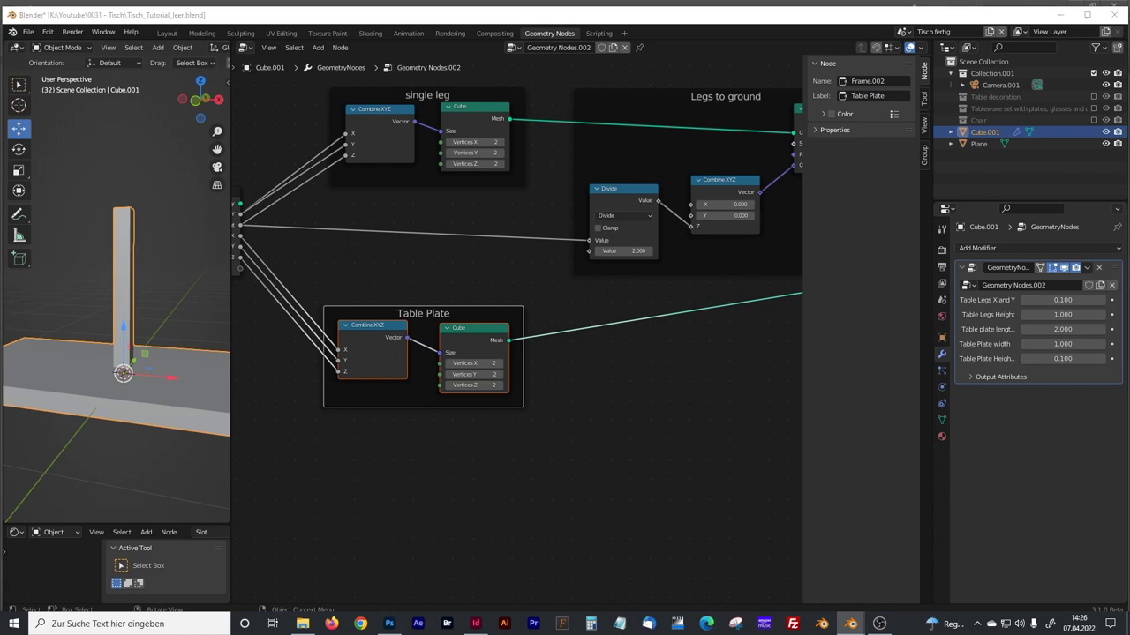
pyautogui.scroll(-1, 584, 406)
pyautogui.moveTo(748, 389); pyautogui.dragTo(597, 398, button='middle')
pyautogui.click(550, 365)
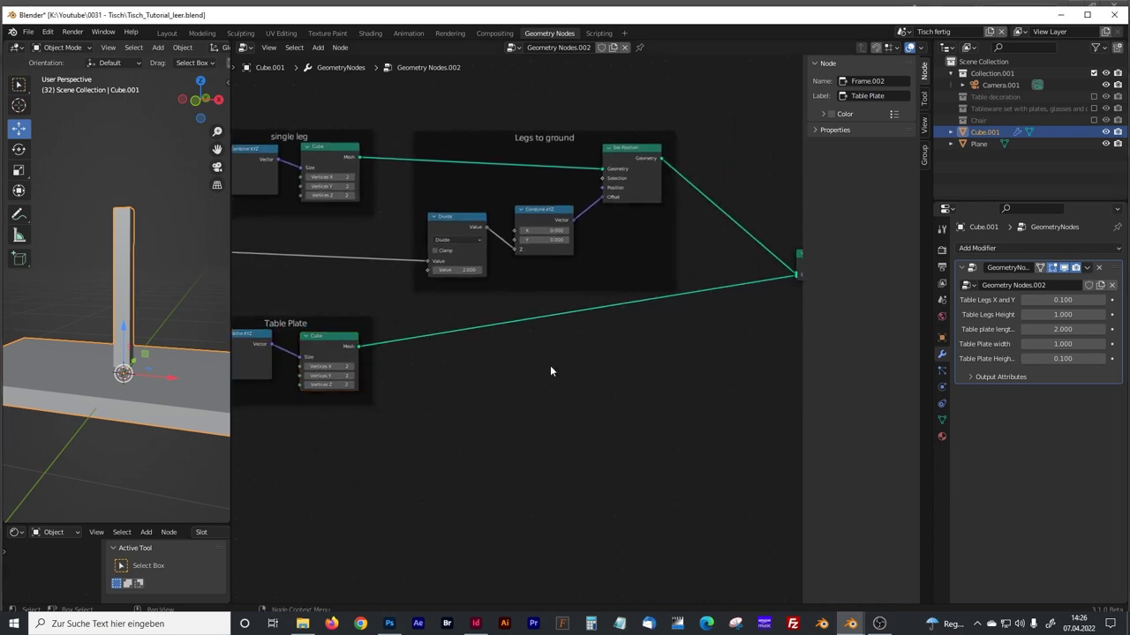
pyautogui.scroll(1, 549, 365)
pyautogui.hotkey('shift', 'a')
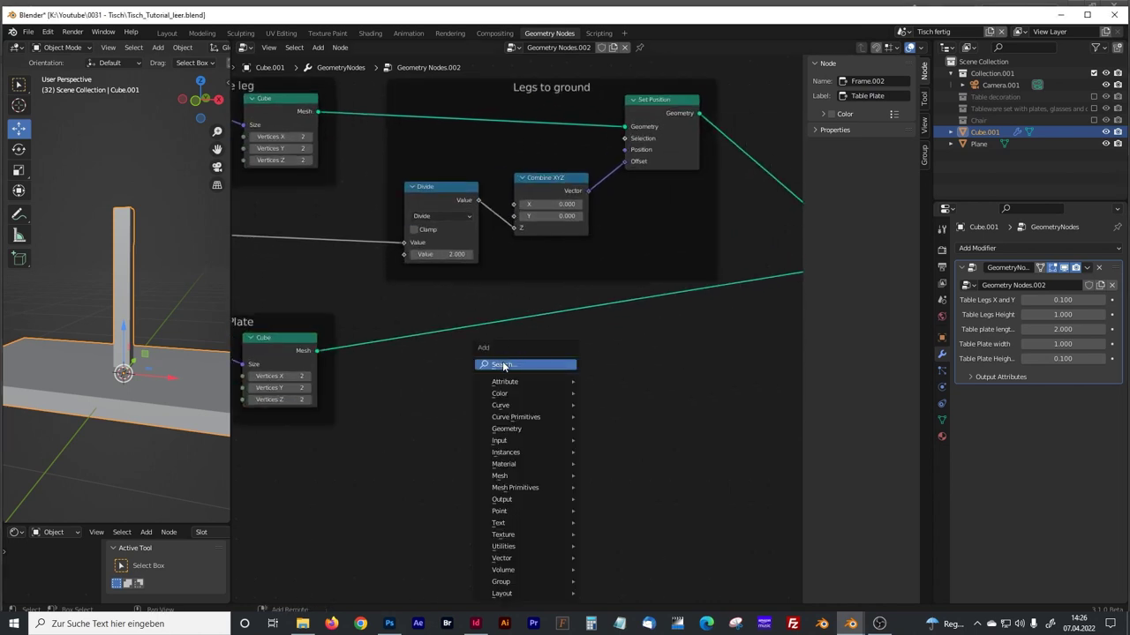
pyautogui.write('set')
pyautogui.press('Down')
pyautogui.press('Return')
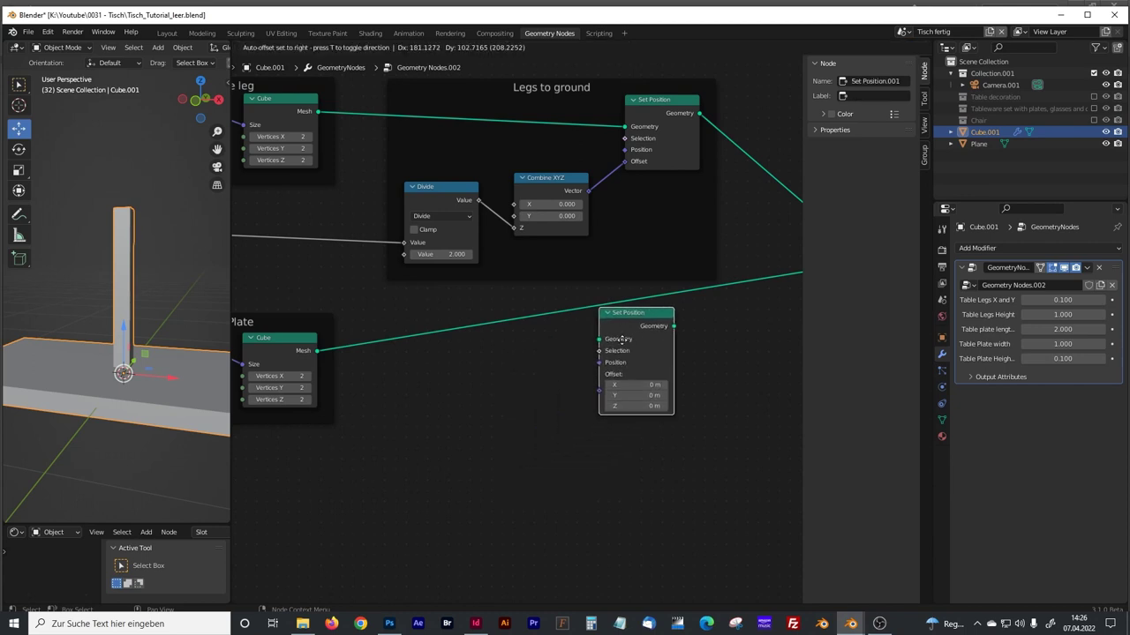
pyautogui.click(668, 321)
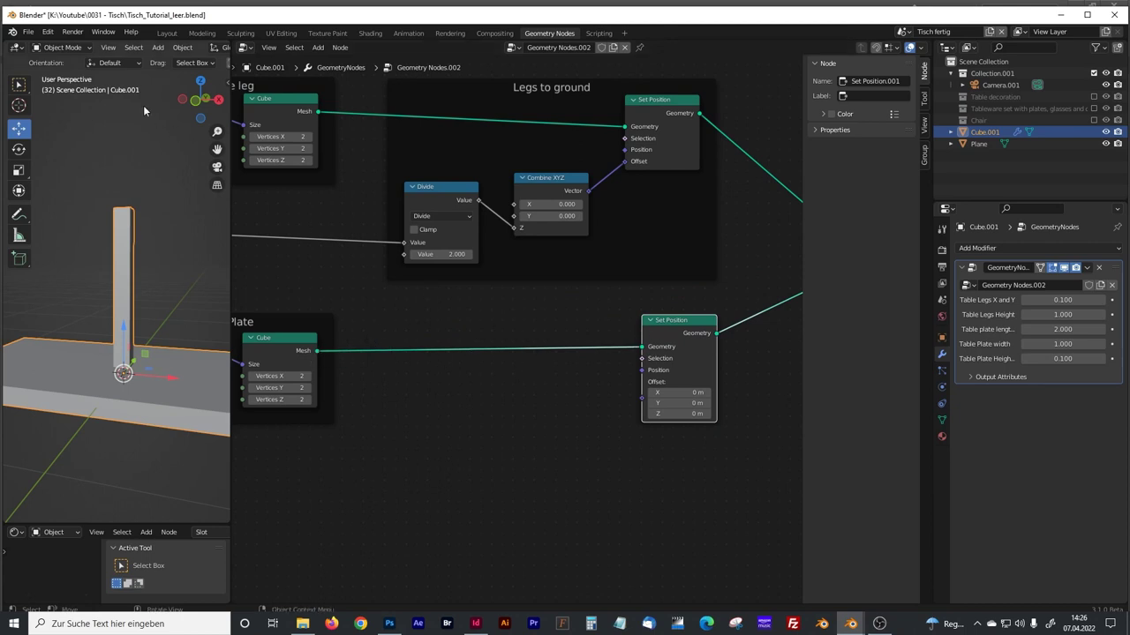
# Open the Node Editor theme settings in the preferences and raise Noodle Curving to 6.
pyautogui.click(69, 34)
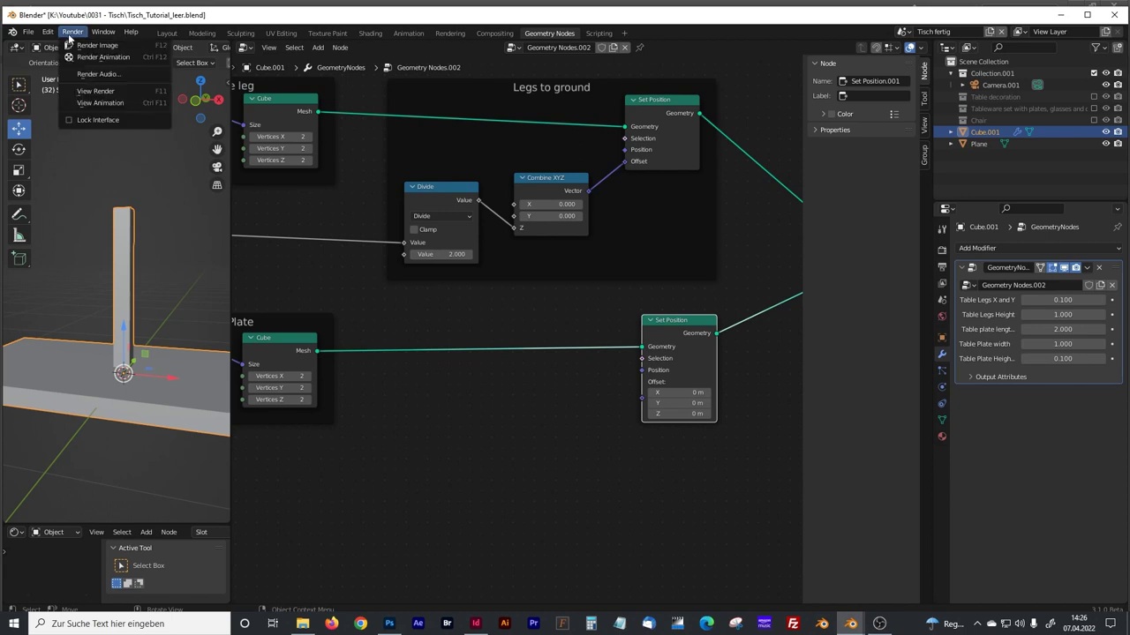
pyautogui.moveTo(47, 32)
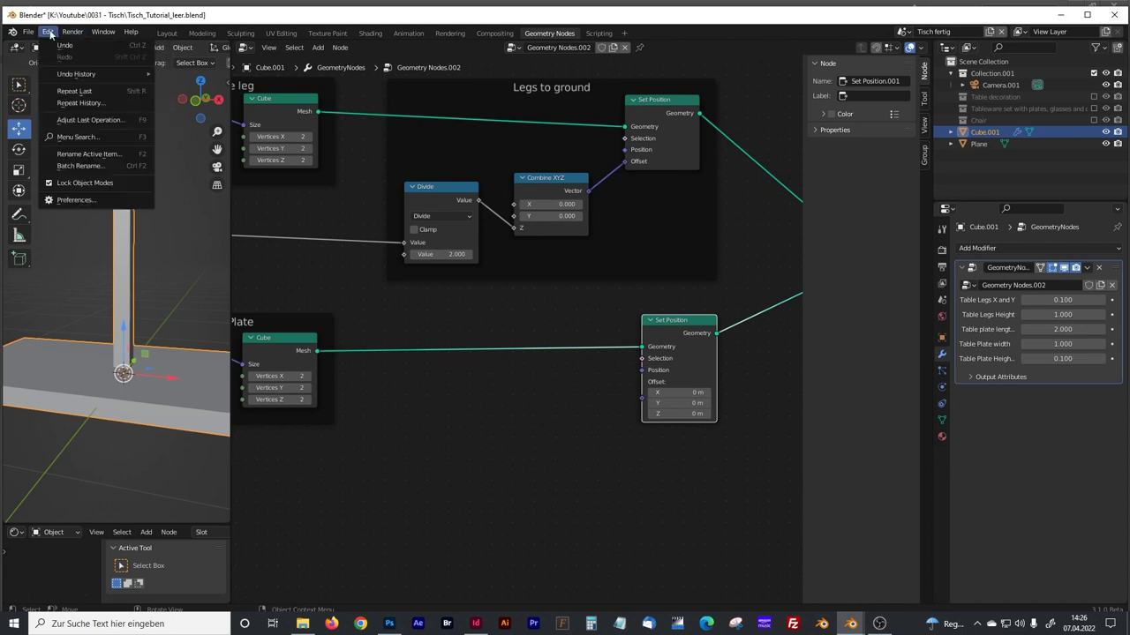
pyautogui.click(69, 199)
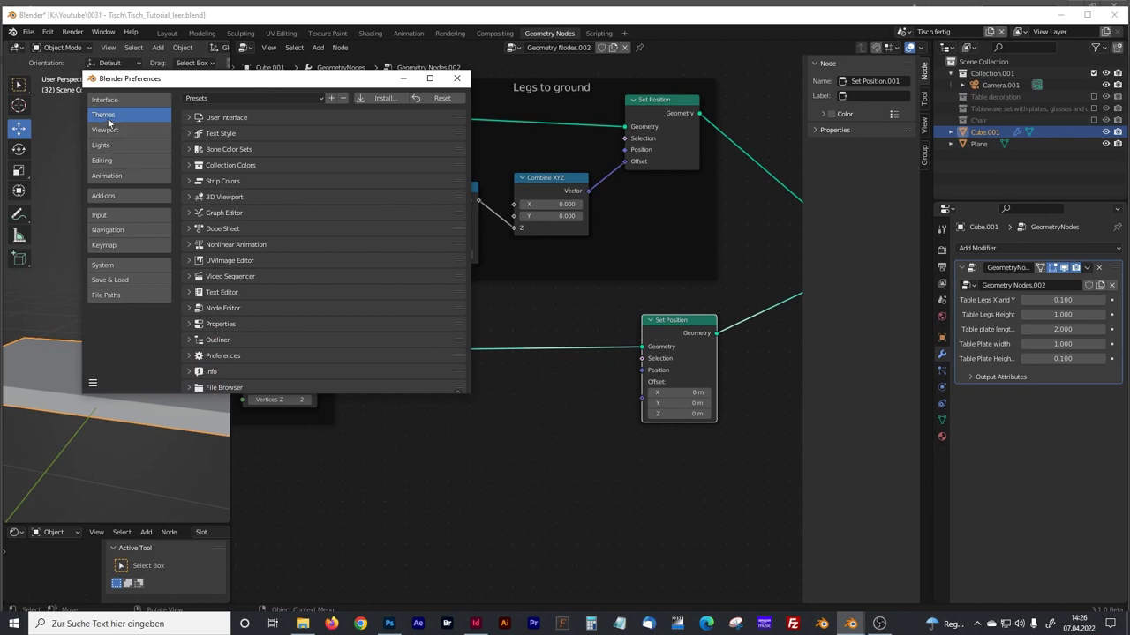
pyautogui.click(190, 308)
pyautogui.scroll(-15, 265, 316)
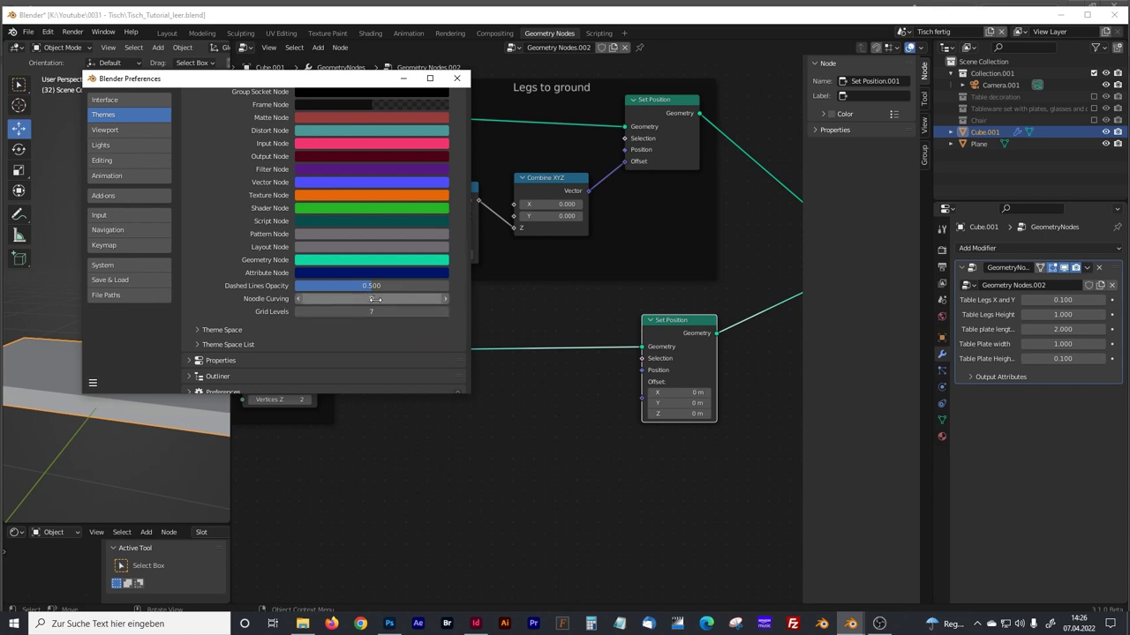
pyautogui.moveTo(375, 298); pyautogui.dragTo(382, 298)
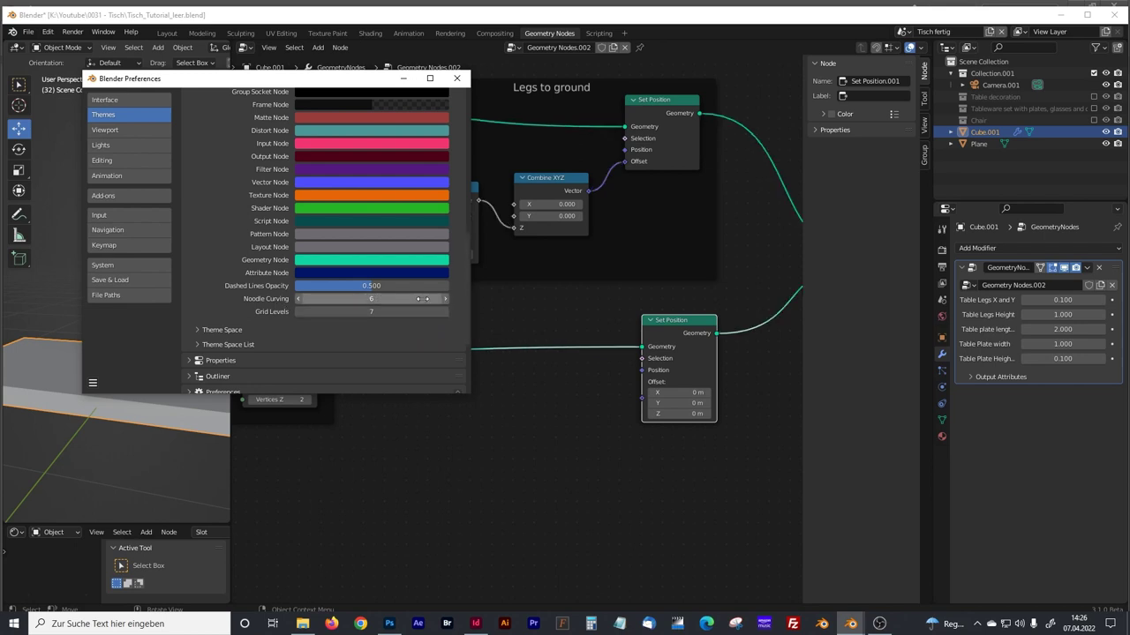
# Try out different Noodle Curving values, lowering it step by step and raising it to 8.
pyautogui.click(298, 299)
pyautogui.click(298, 298)
pyautogui.click(299, 299)
pyautogui.click(298, 298)
pyautogui.click(298, 298)
pyautogui.click(298, 298)
pyautogui.click(446, 298)
pyautogui.click(447, 299)
pyautogui.click(447, 298)
pyautogui.click(446, 299)
pyautogui.click(447, 299)
pyautogui.click(447, 298)
pyautogui.click(447, 298)
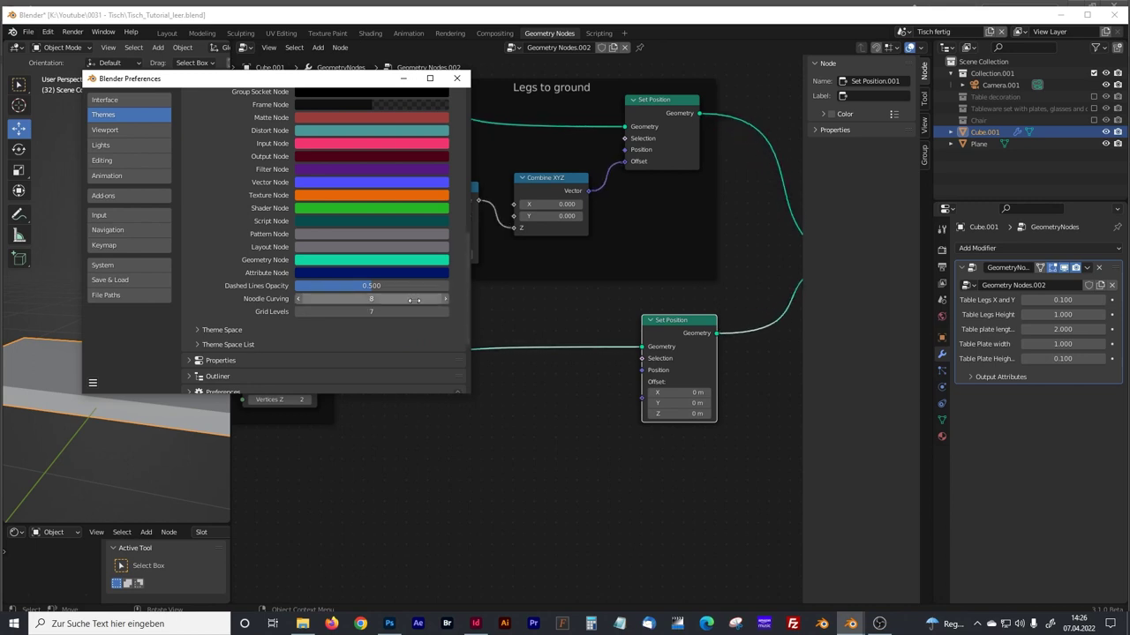
# Set Noodle Curving to 0 for straight node links and close the preferences.
pyautogui.click(296, 298)
pyautogui.click(296, 299)
pyautogui.click(296, 298)
pyautogui.click(297, 299)
pyautogui.click(297, 299)
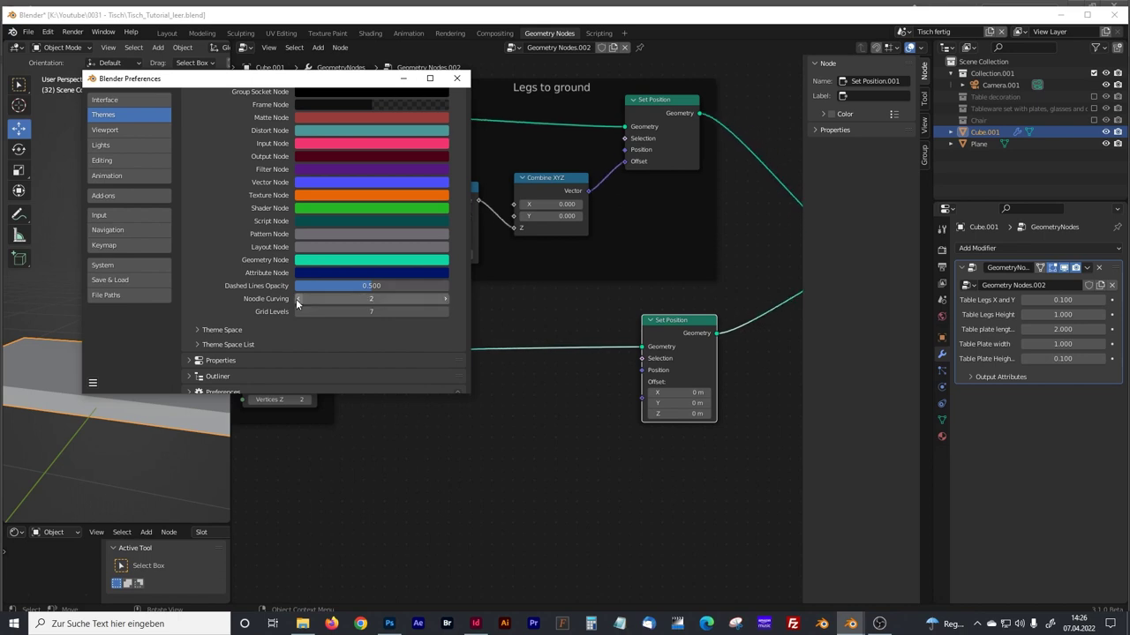
pyautogui.click(296, 299)
pyautogui.click(296, 298)
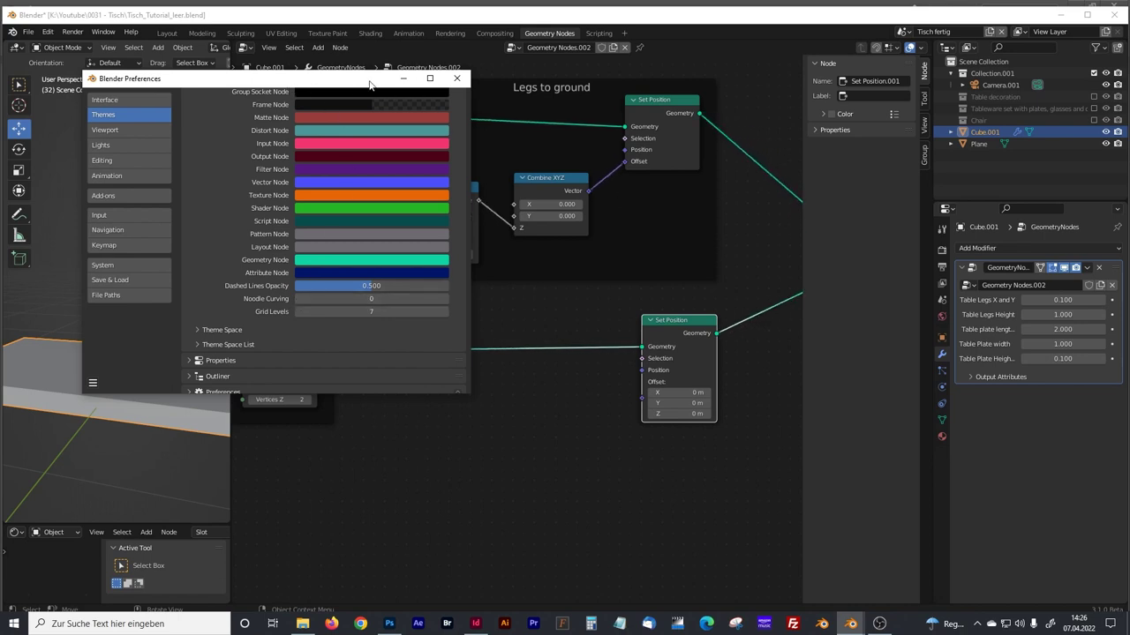
pyautogui.moveTo(375, 79); pyautogui.dragTo(485, 171)
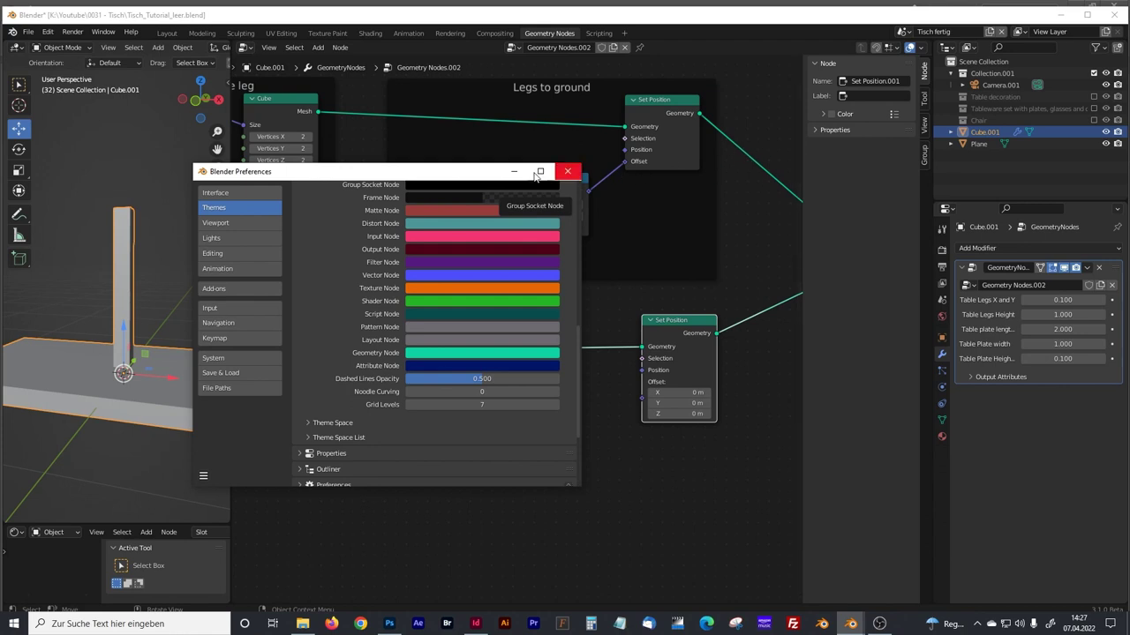
pyautogui.click(567, 171)
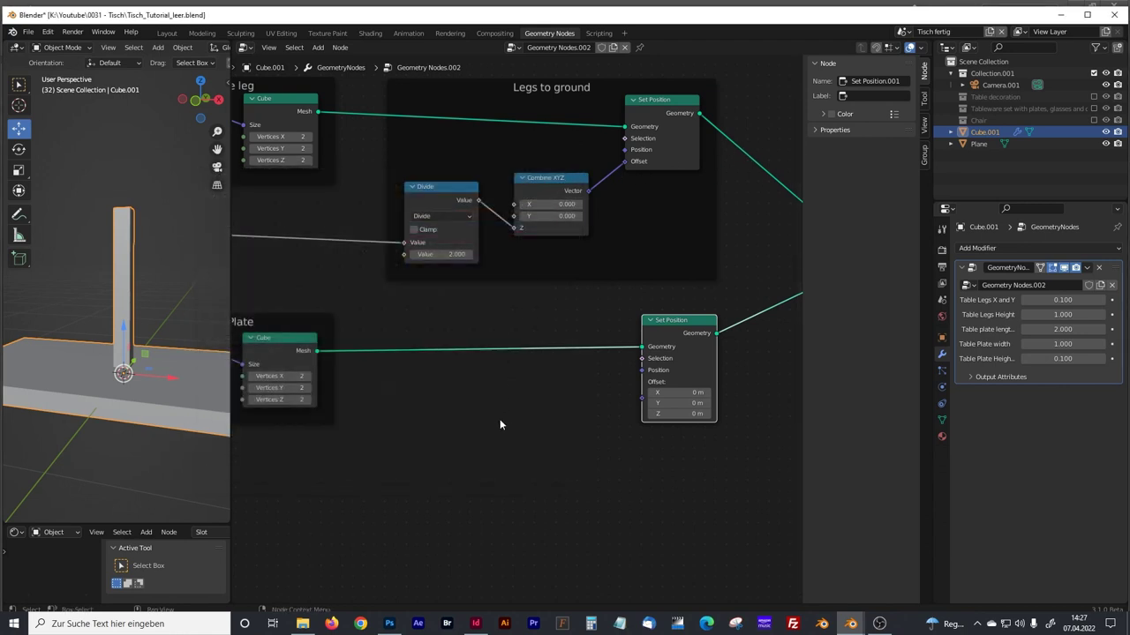
# Add a second Group Input node below the link between the table plate Cube and its Set Position node.
pyautogui.scroll(2, 499, 425)
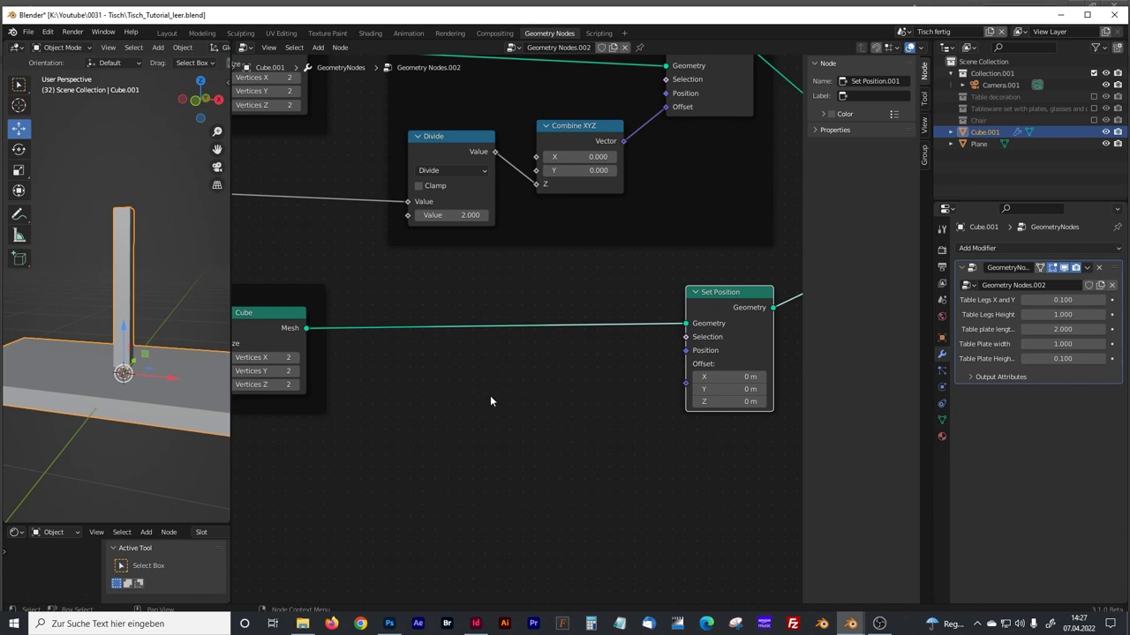
pyautogui.moveTo(511, 380); pyautogui.dragTo(509, 377, button='middle')
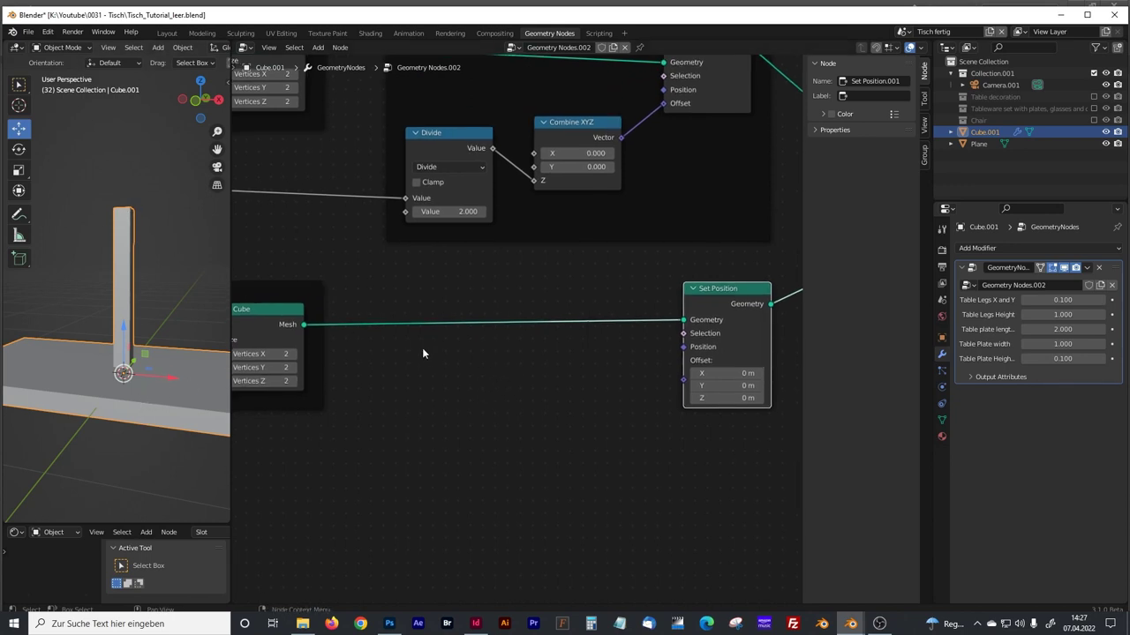
pyautogui.click(405, 381)
pyautogui.hotkey('shift', 'a')
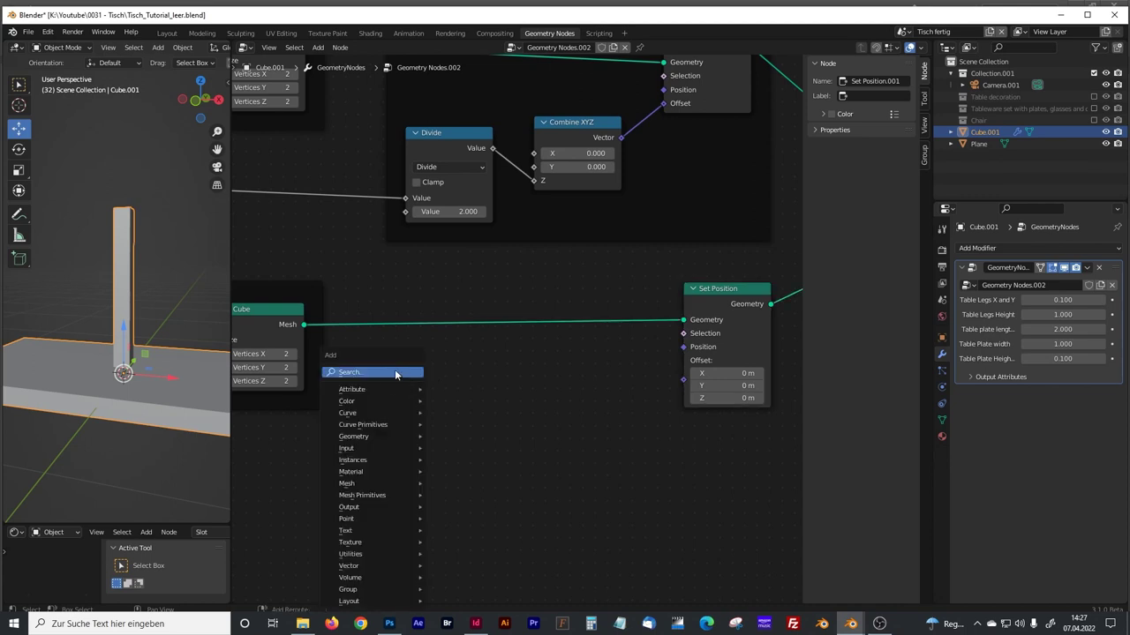
pyautogui.write('grou')
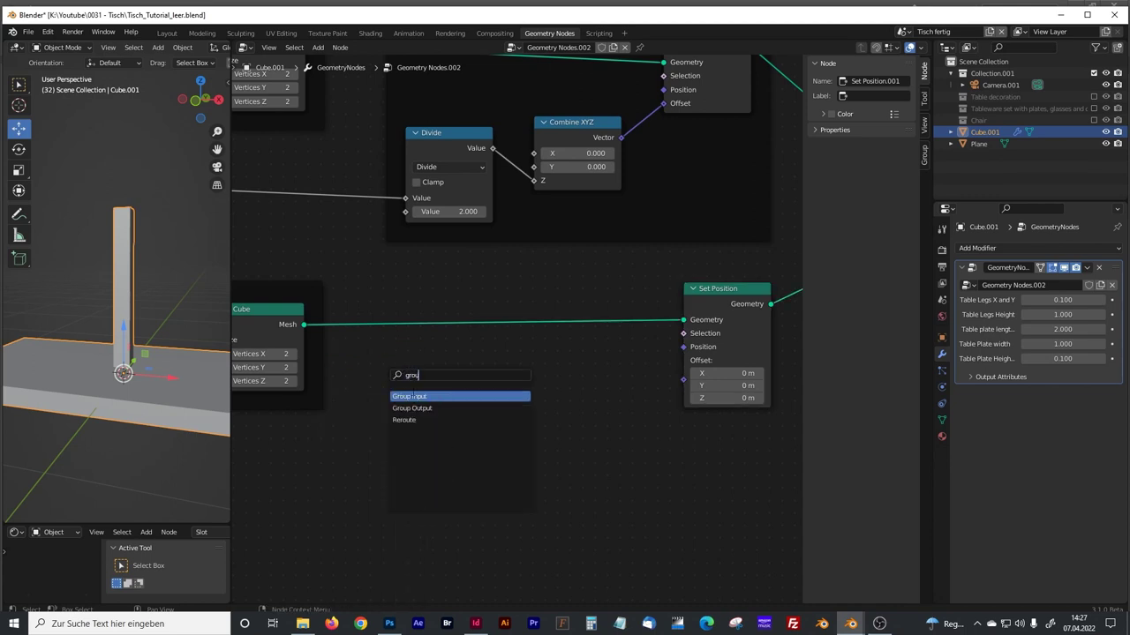
pyautogui.press('Return')
pyautogui.click(422, 379)
pyautogui.press('Home')
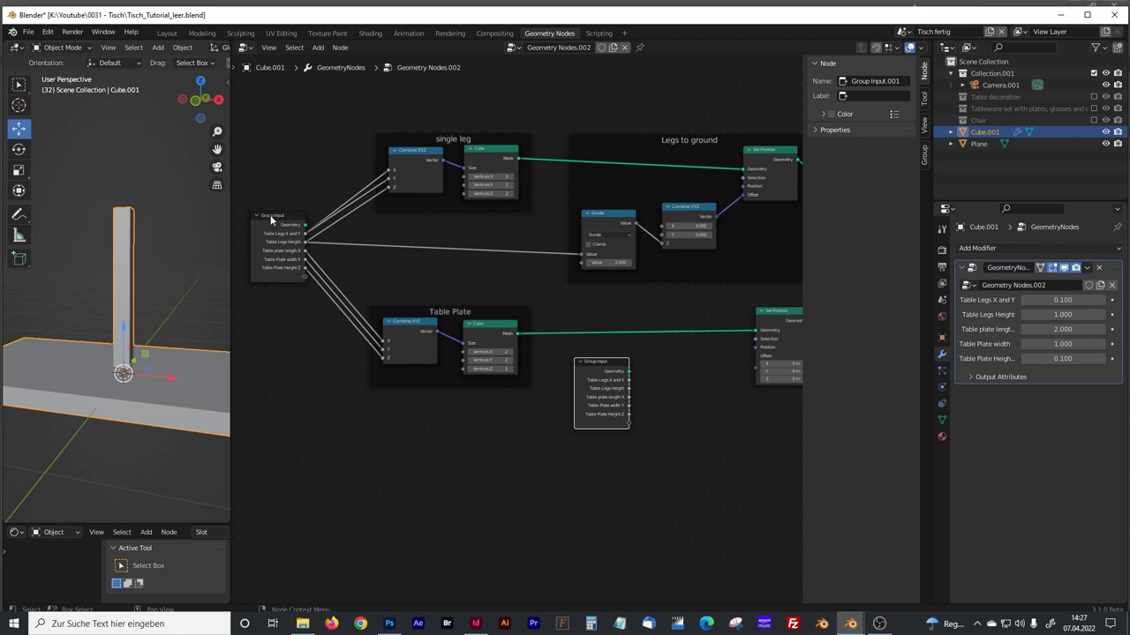
pyautogui.scroll(3, 610, 374)
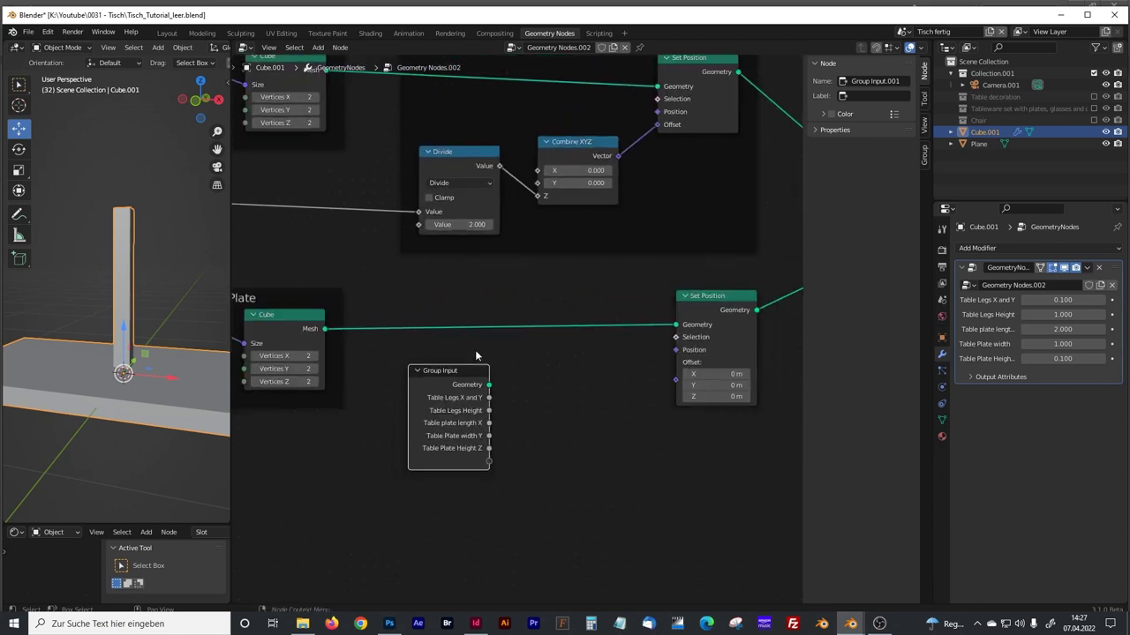
pyautogui.scroll(-4, 475, 354)
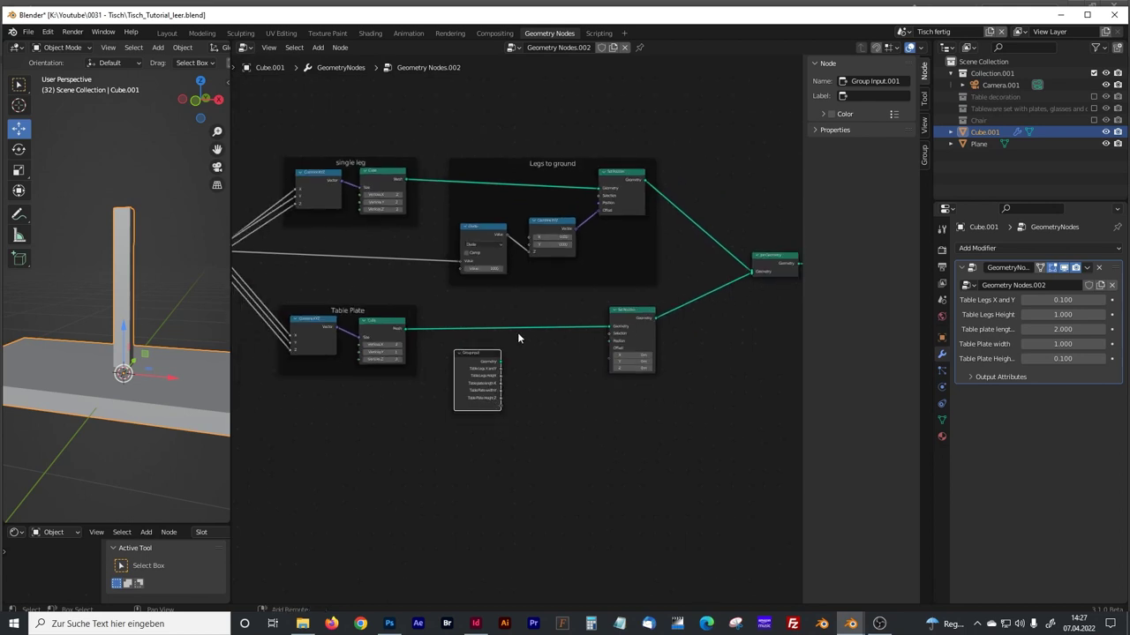
pyautogui.moveTo(615, 332); pyautogui.dragTo(689, 341, button='middle')
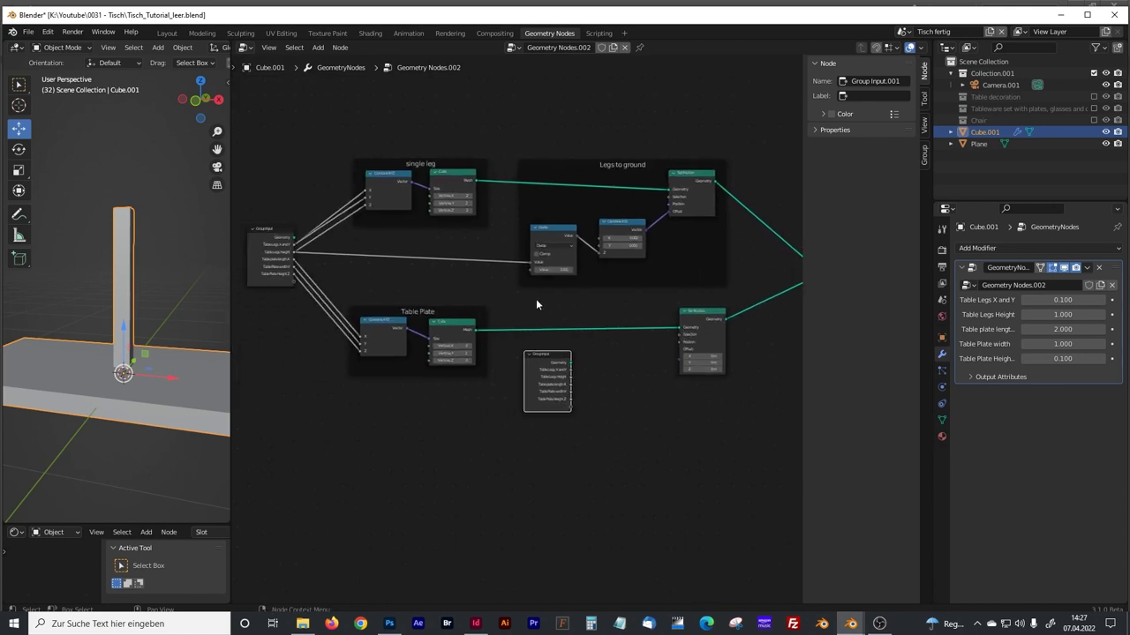
# Add a Combine XYZ node between the new Group Input and the table plate's Set Position node, spacing the nodes apart.
pyautogui.scroll(-5, 429, 300)
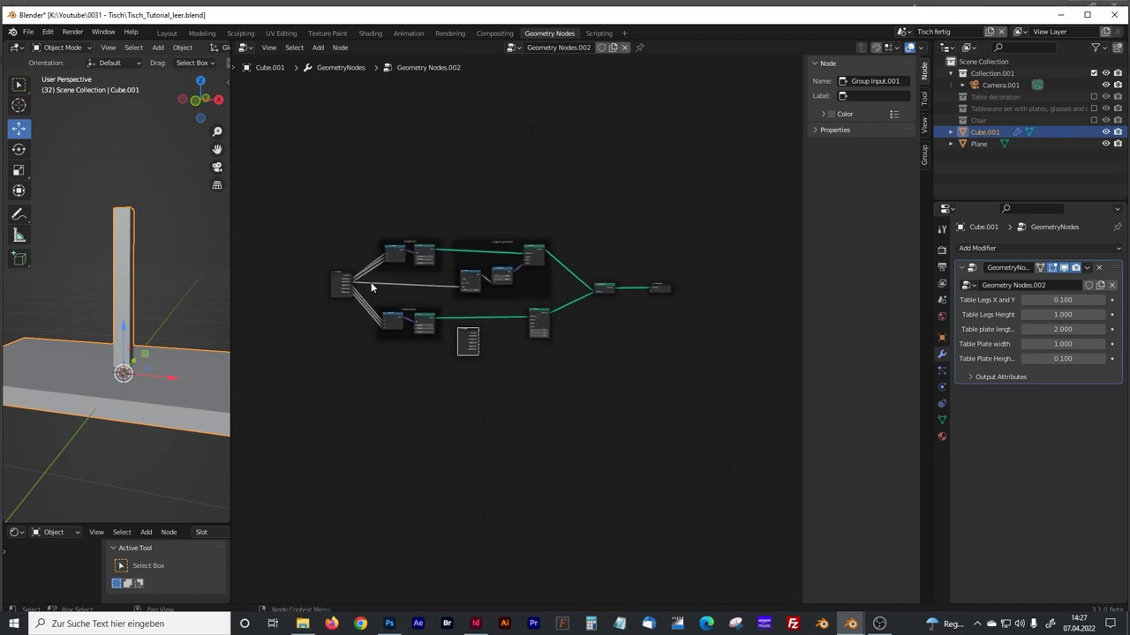
pyautogui.scroll(8, 463, 330)
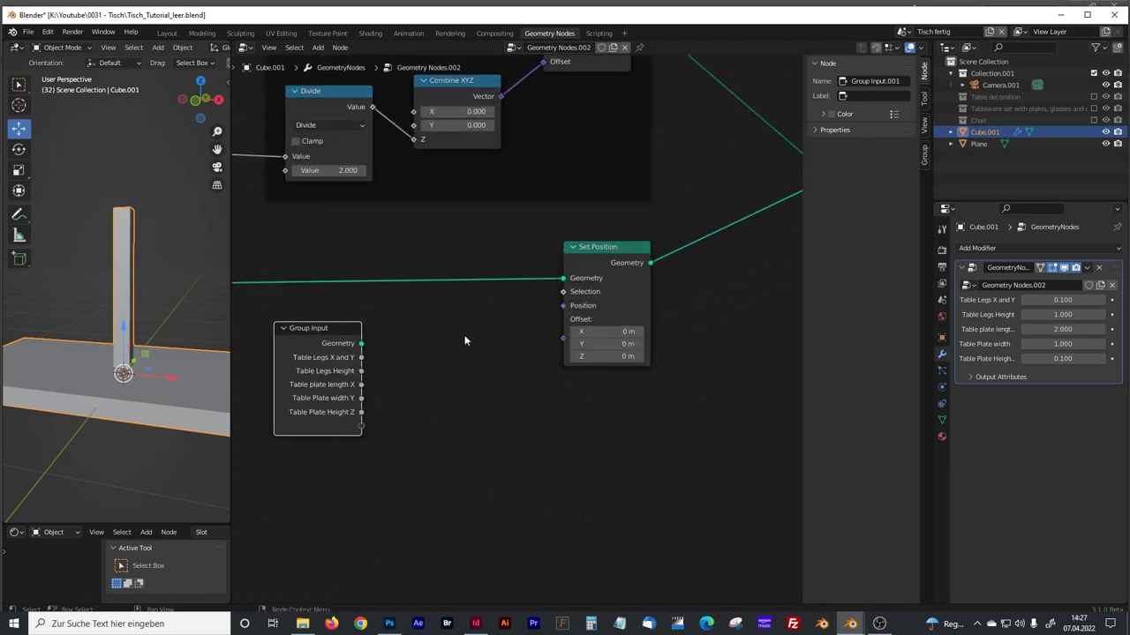
pyautogui.moveTo(464, 335); pyautogui.dragTo(491, 344, button='middle')
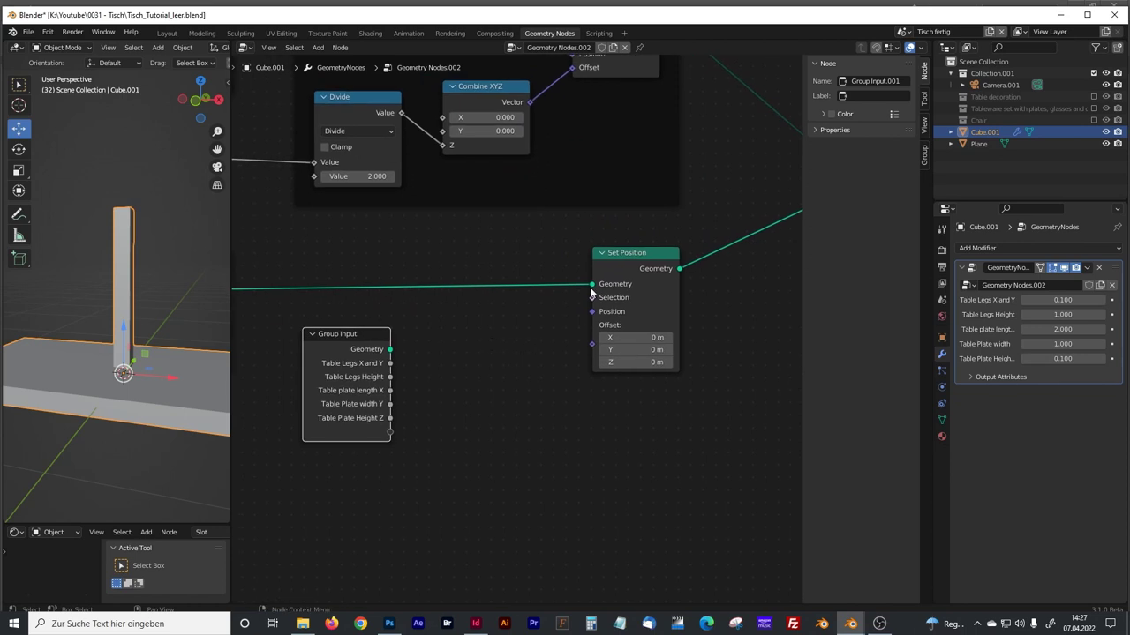
pyautogui.moveTo(629, 255); pyautogui.dragTo(675, 265)
pyautogui.moveTo(331, 342); pyautogui.dragTo(302, 341)
pyautogui.hotkey('shift', 'a')
pyautogui.click(412, 356)
pyautogui.write('comb')
pyautogui.click(419, 384)
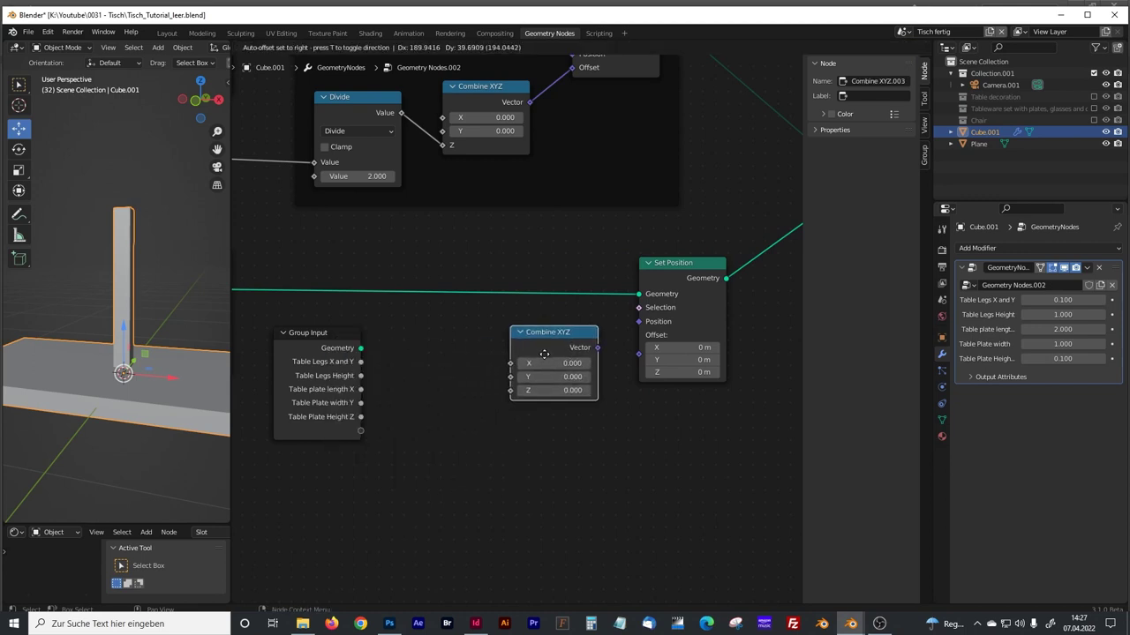
pyautogui.click(463, 367)
pyautogui.moveTo(672, 281); pyautogui.dragTo(694, 276)
pyautogui.moveTo(572, 335); pyautogui.dragTo(585, 334)
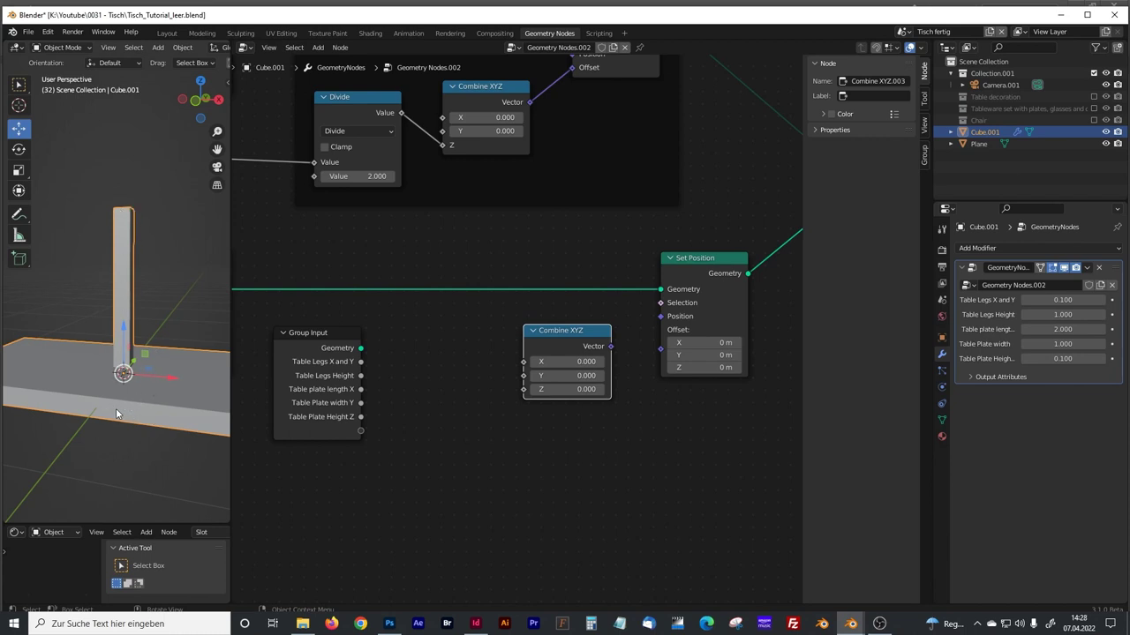
# Add a Math node below the gap between the second Group Input and the new Combine XYZ node.
pyautogui.click(442, 362)
pyautogui.moveTo(337, 333); pyautogui.dragTo(324, 333)
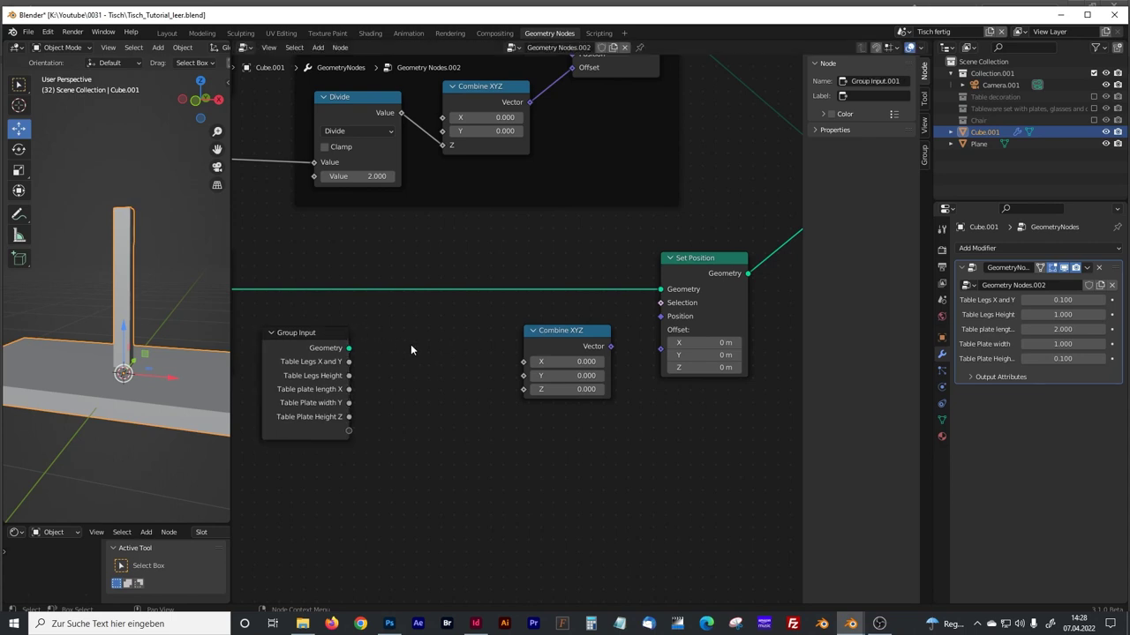
pyautogui.hotkey('shift', 'a')
pyautogui.write('math')
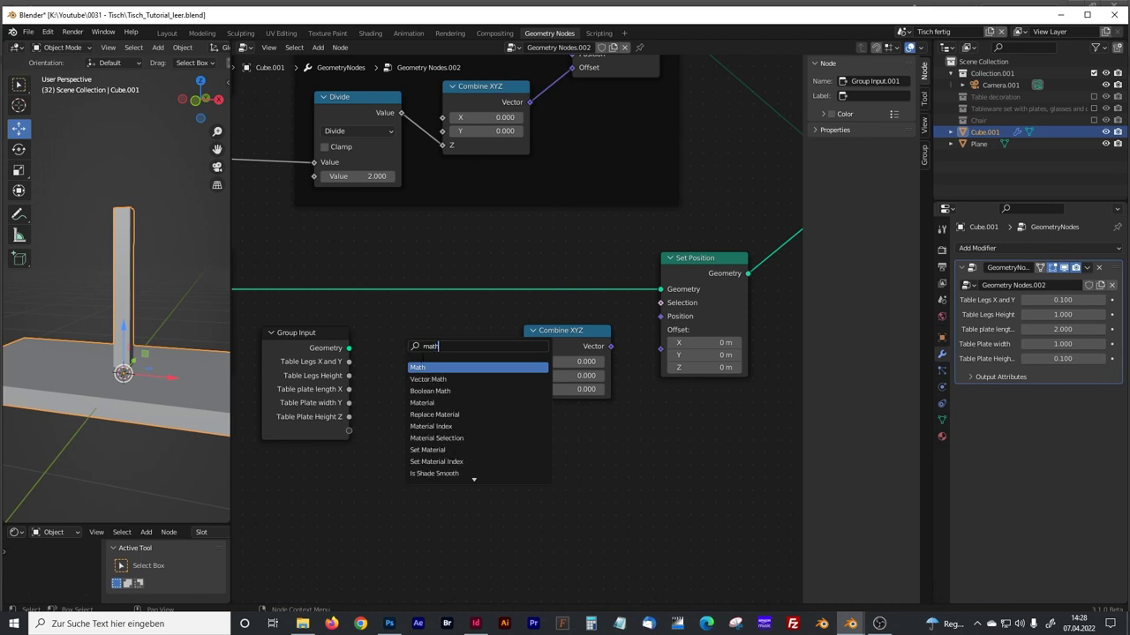
pyautogui.click(425, 364)
pyautogui.click(397, 408)
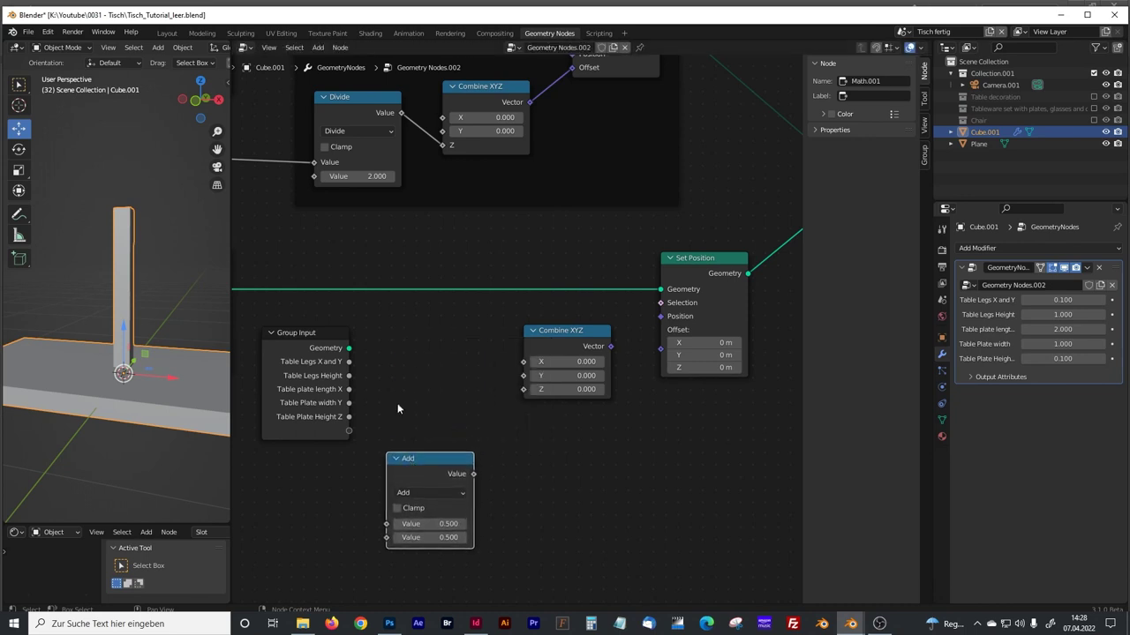
# Connect Table Legs Height to the Combine XYZ node's Z and its Vector to the plate Set Position's Offset.
pyautogui.click(542, 333)
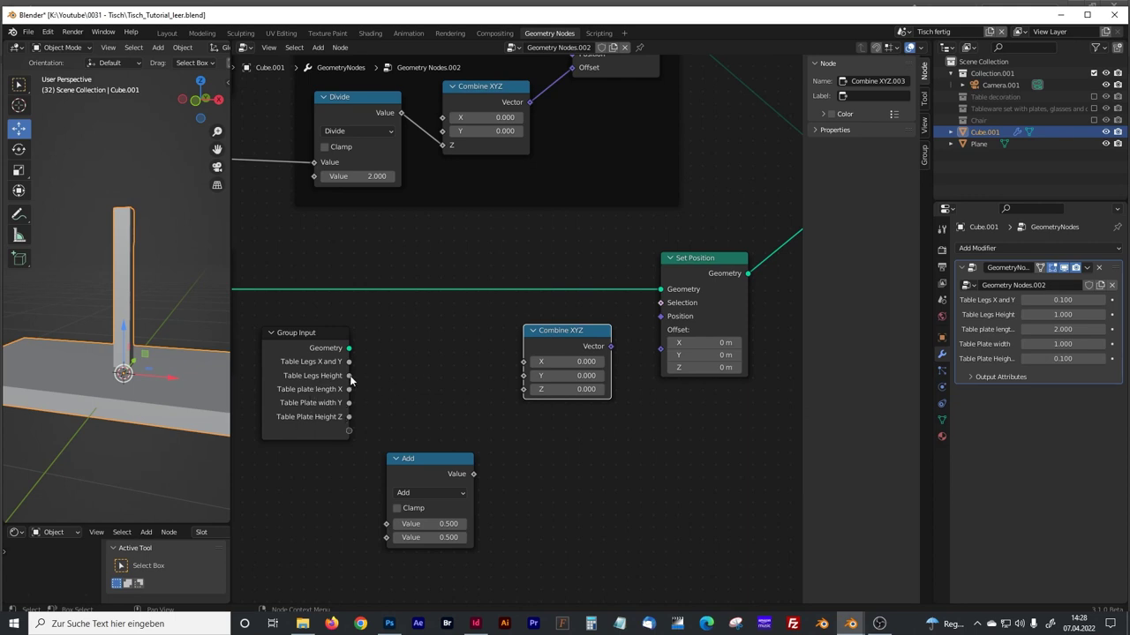
pyautogui.moveTo(350, 376); pyautogui.dragTo(524, 393)
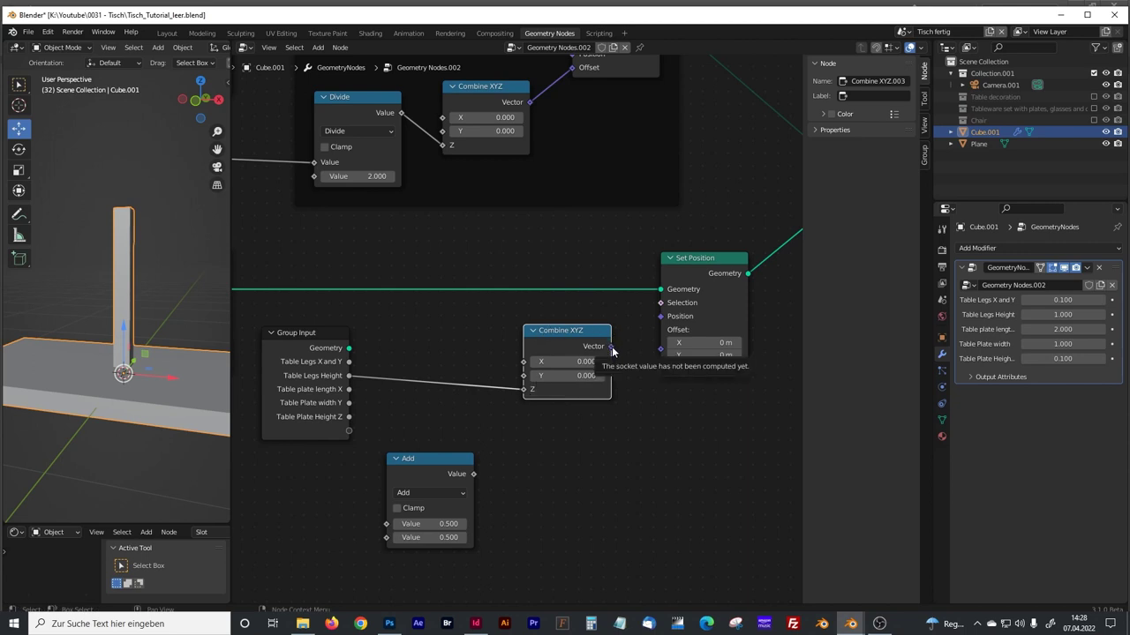
pyautogui.moveTo(613, 348); pyautogui.dragTo(650, 352)
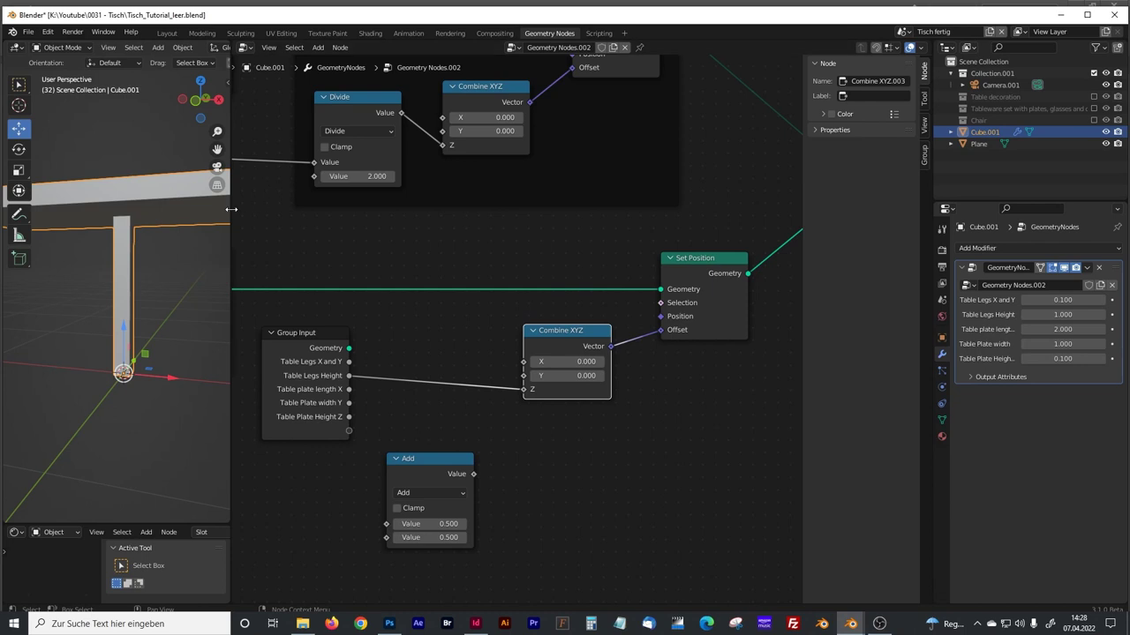
# Examine where the table plate meets the top of the leg in a front wireframe view.
pyautogui.moveTo(231, 209); pyautogui.dragTo(344, 212)
pyautogui.press('KP_1')
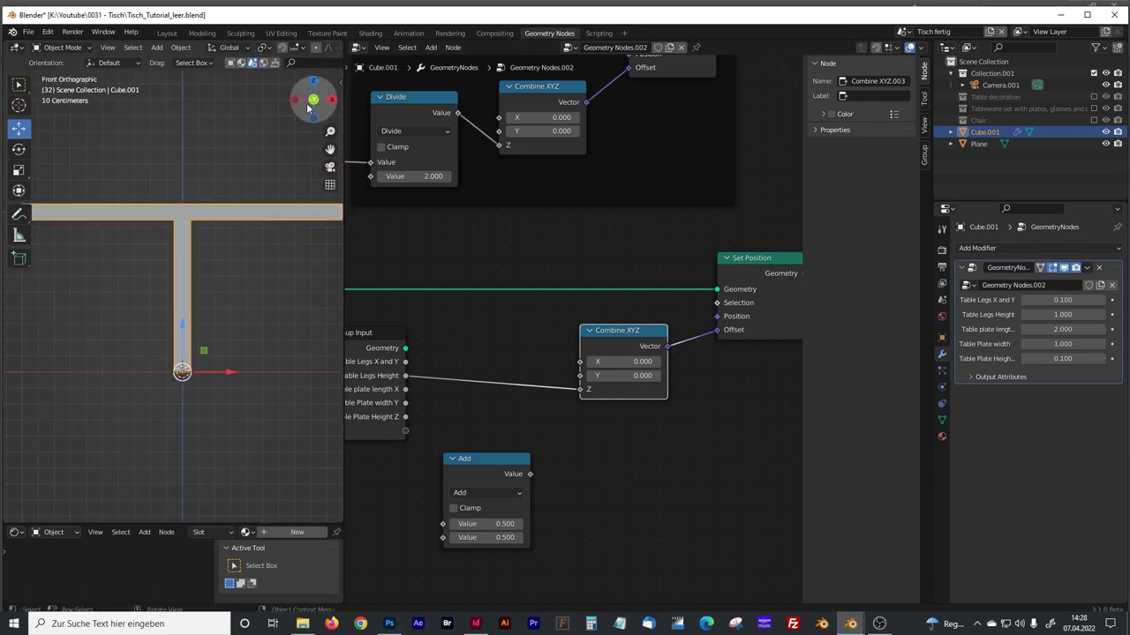
pyautogui.moveTo(344, 121); pyautogui.dragTo(539, 121)
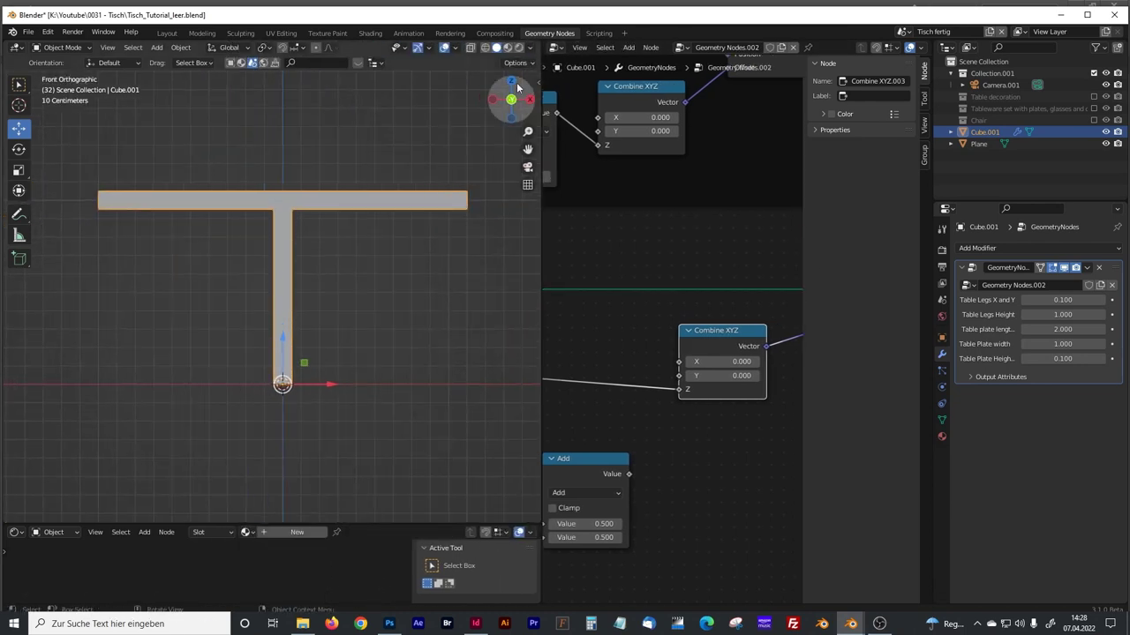
pyautogui.click(484, 48)
pyautogui.scroll(5, 290, 201)
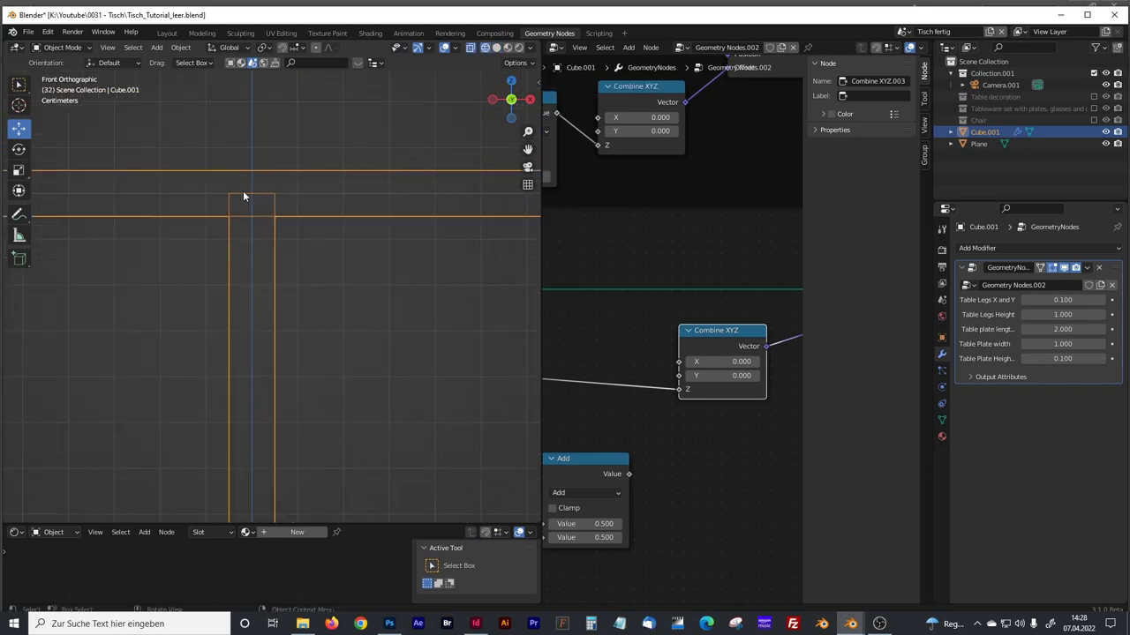
pyautogui.moveTo(540, 242); pyautogui.dragTo(314, 247)
pyautogui.scroll(-2, 217, 251)
pyautogui.keyDown('shift'); pyautogui.moveTo(176, 270); pyautogui.dragTo(163, 269, button='middle'); pyautogui.keyUp('shift')
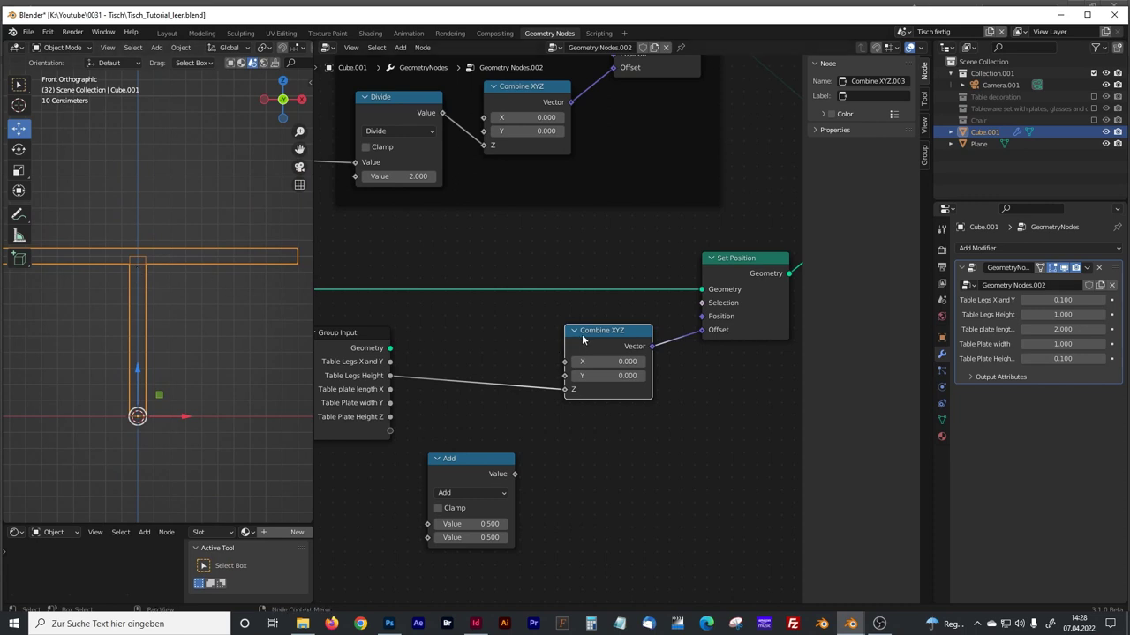
# Place the Math node beside the second Group Input and set it to Divide by 2, moving Combine XYZ out of the way.
pyautogui.moveTo(582, 337); pyautogui.dragTo(594, 335)
pyautogui.moveTo(482, 467); pyautogui.dragTo(493, 406)
pyautogui.moveTo(602, 332); pyautogui.dragTo(601, 400)
pyautogui.moveTo(479, 418); pyautogui.dragTo(496, 319)
pyautogui.click(514, 341)
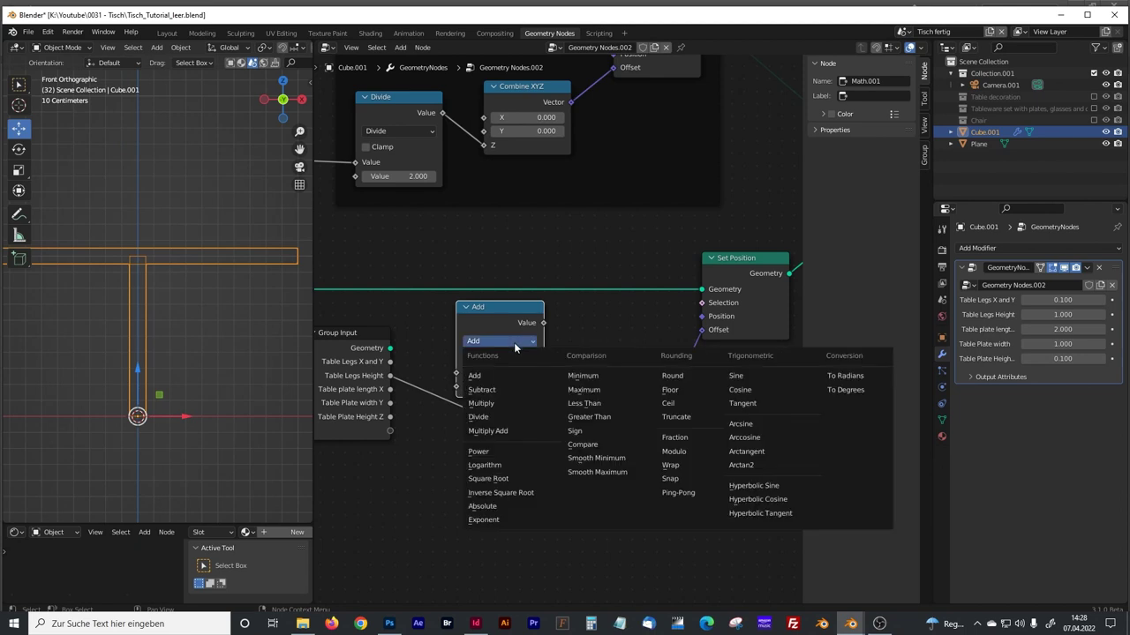
pyautogui.click(492, 418)
pyautogui.click(499, 387)
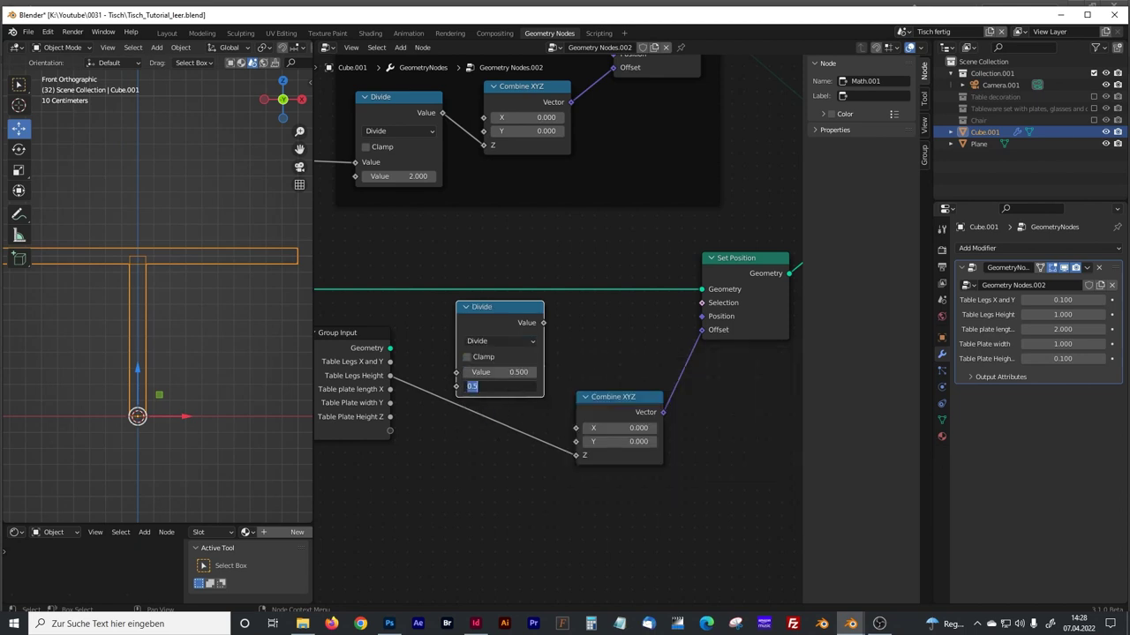
pyautogui.write('2')
pyautogui.press('Return')
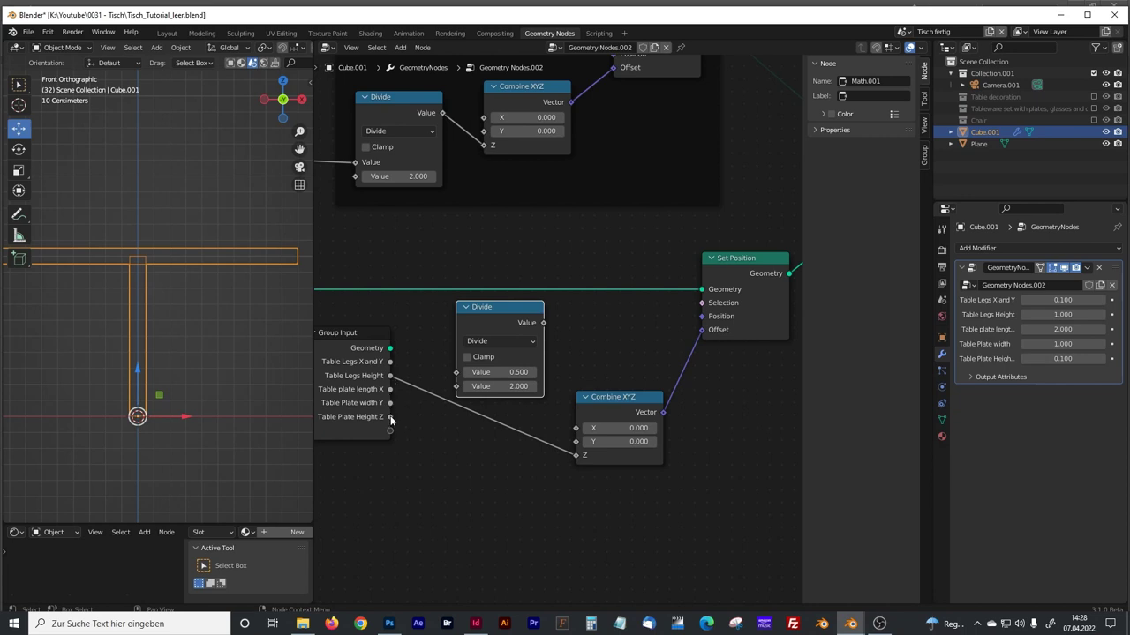
# Connect Table Plate Height Z to the Divide node's first value and move Divide below the Table Legs Height link.
pyautogui.moveTo(390, 417); pyautogui.dragTo(456, 373)
pyautogui.moveTo(599, 397); pyautogui.dragTo(636, 397)
pyautogui.moveTo(503, 313); pyautogui.dragTo(467, 445)
pyautogui.moveTo(640, 403); pyautogui.dragTo(648, 382)
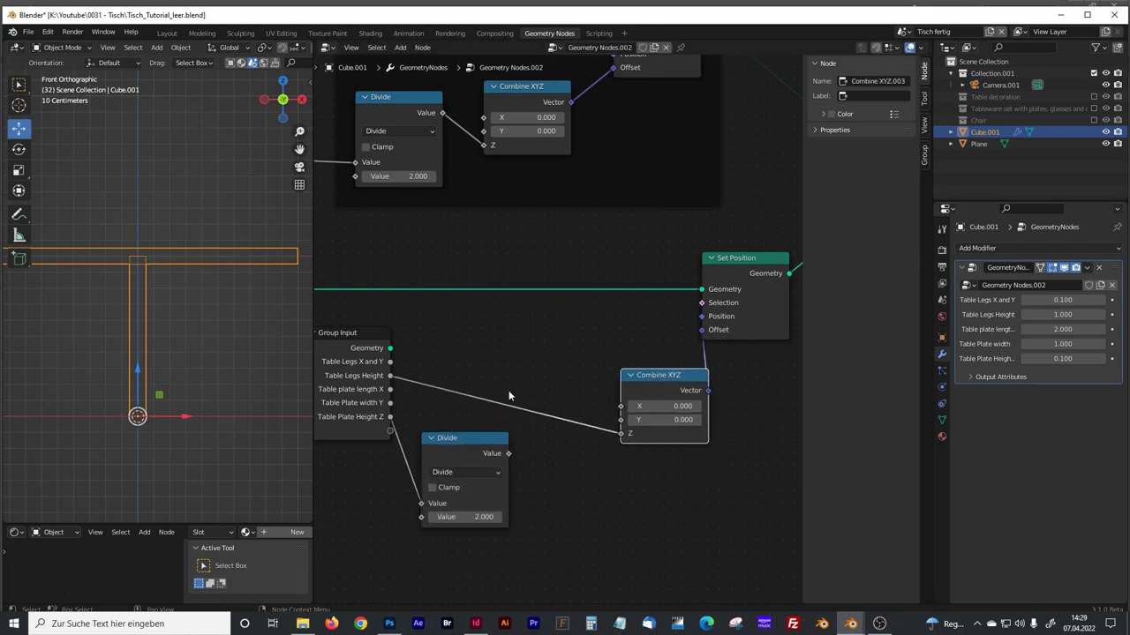
# Duplicate the Divide node, insert the copy into the Table Legs Height link before Combine XYZ, and set it to Add.
pyautogui.click(456, 440)
pyautogui.hotkey('shift', 'd')
pyautogui.click(551, 462)
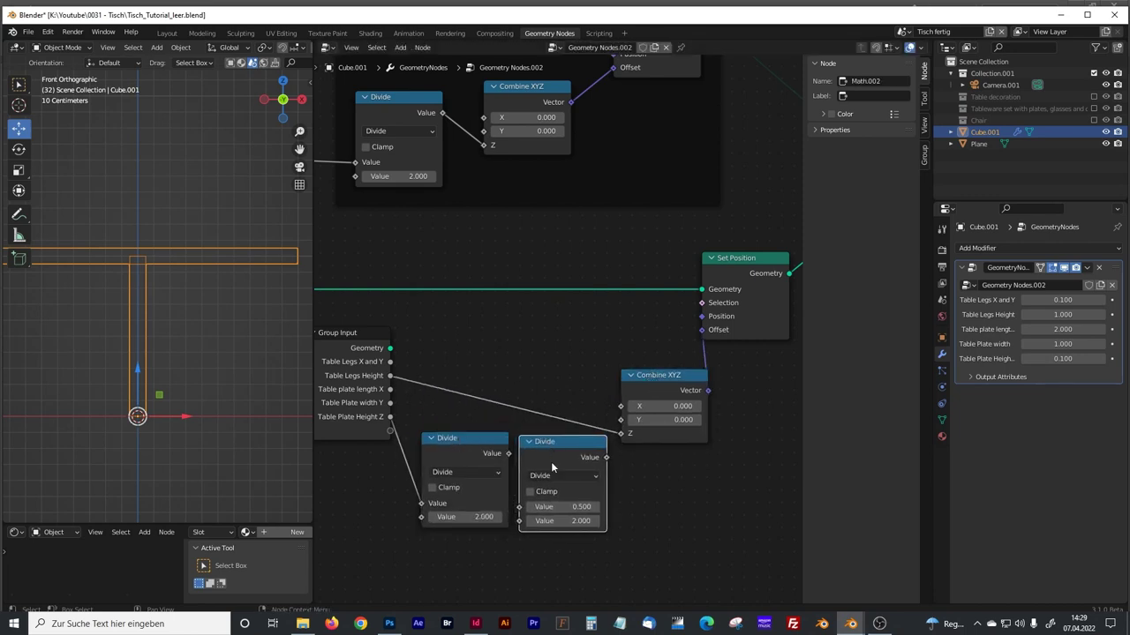
pyautogui.moveTo(549, 459); pyautogui.dragTo(542, 333)
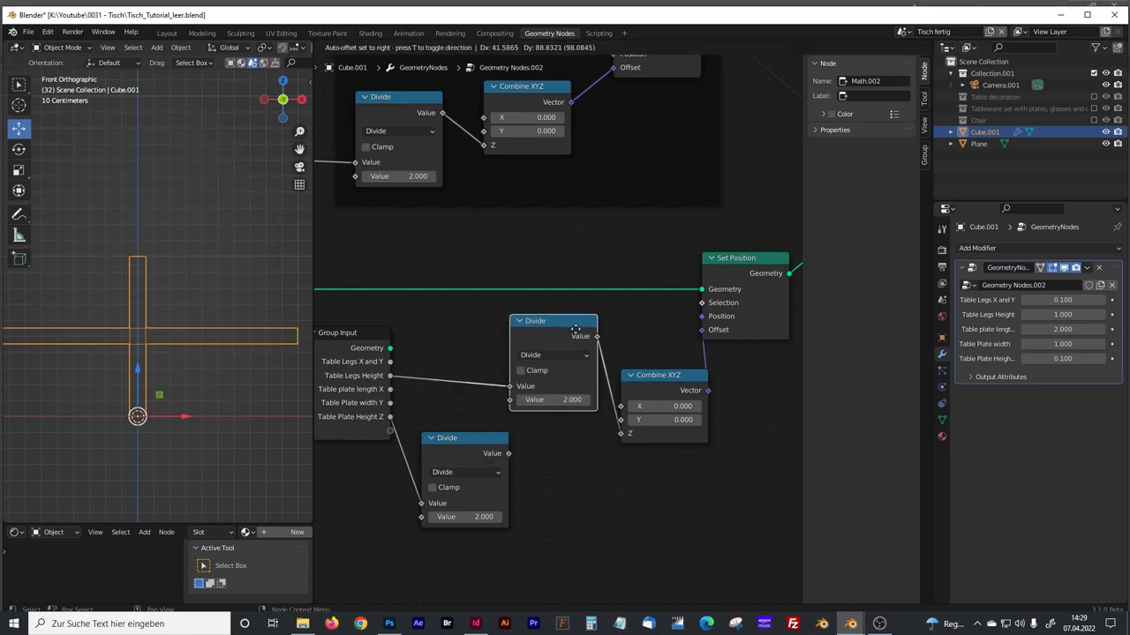
pyautogui.click(550, 354)
pyautogui.click(529, 389)
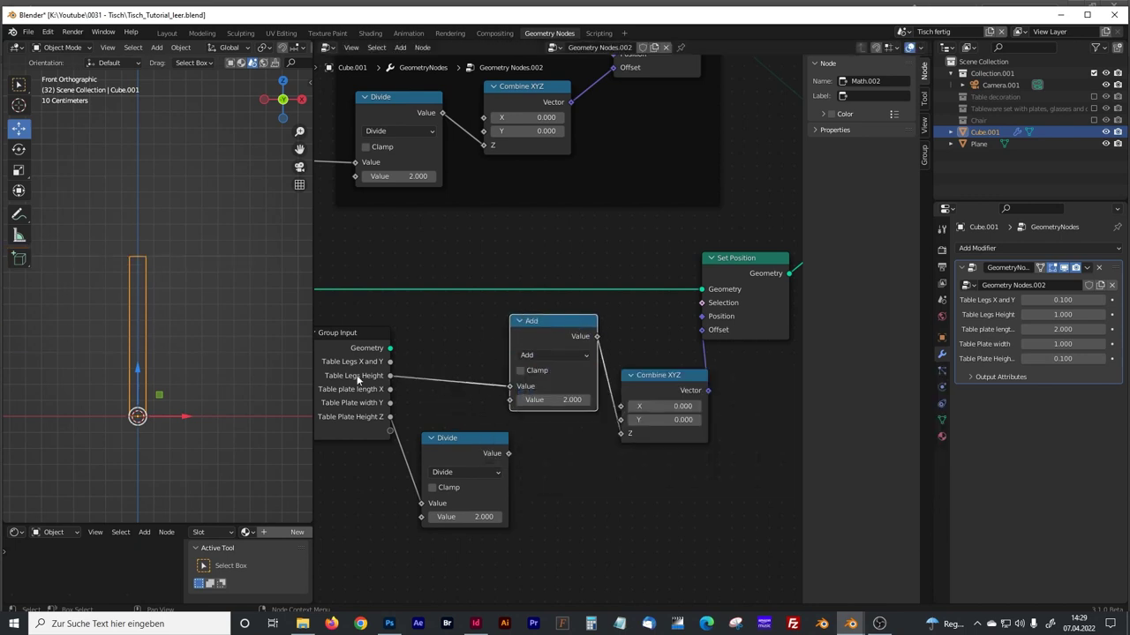
# Connect the Divide result to the Add node's second value and tidy the spacing of the plate positioning nodes.
pyautogui.moveTo(454, 439); pyautogui.dragTo(452, 434)
pyautogui.moveTo(663, 374); pyautogui.dragTo(671, 374)
pyautogui.moveTo(585, 320); pyautogui.dragTo(604, 321)
pyautogui.moveTo(495, 441); pyautogui.dragTo(540, 397)
pyautogui.moveTo(647, 296); pyautogui.dragTo(605, 297, button='middle')
pyautogui.moveTo(695, 261); pyautogui.dragTo(739, 268)
pyautogui.scroll(6, 146, 265)
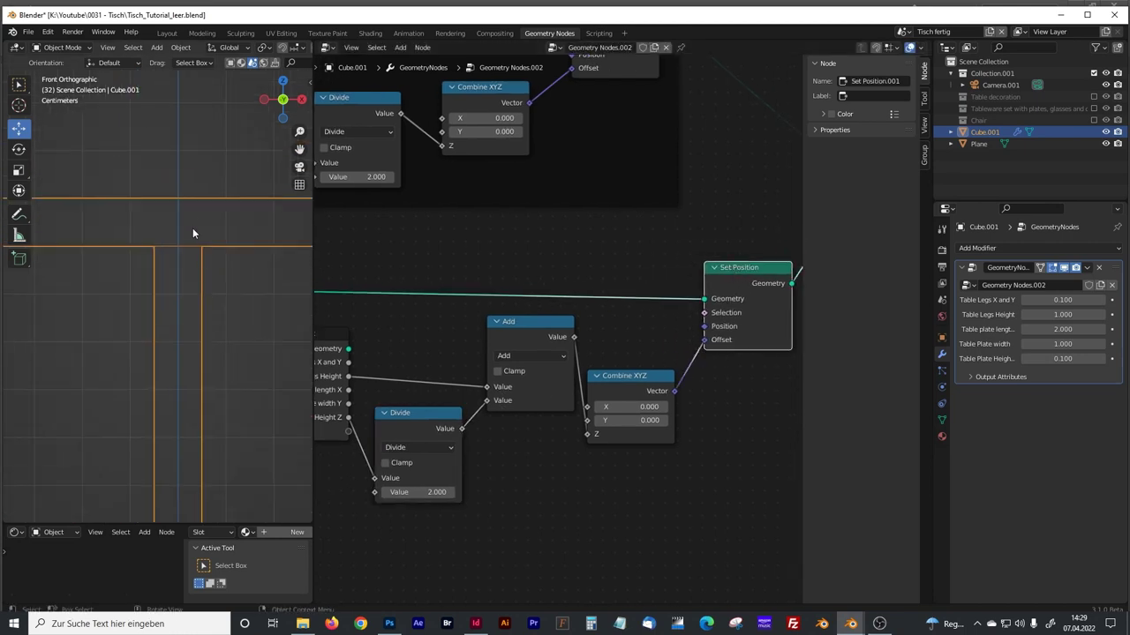
pyautogui.moveTo(230, 242); pyautogui.dragTo(134, 333, button='middle')
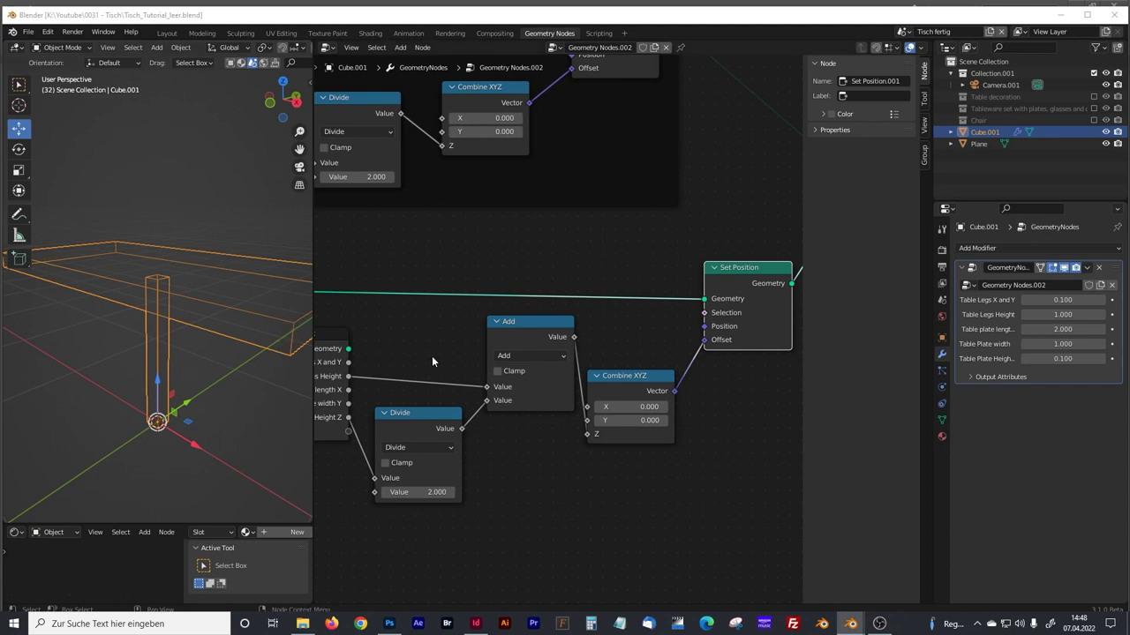
# Join the second Group Input, Divide, Add, Combine XYZ and plate Set Position nodes into a frame.
pyautogui.scroll(-3, 510, 355)
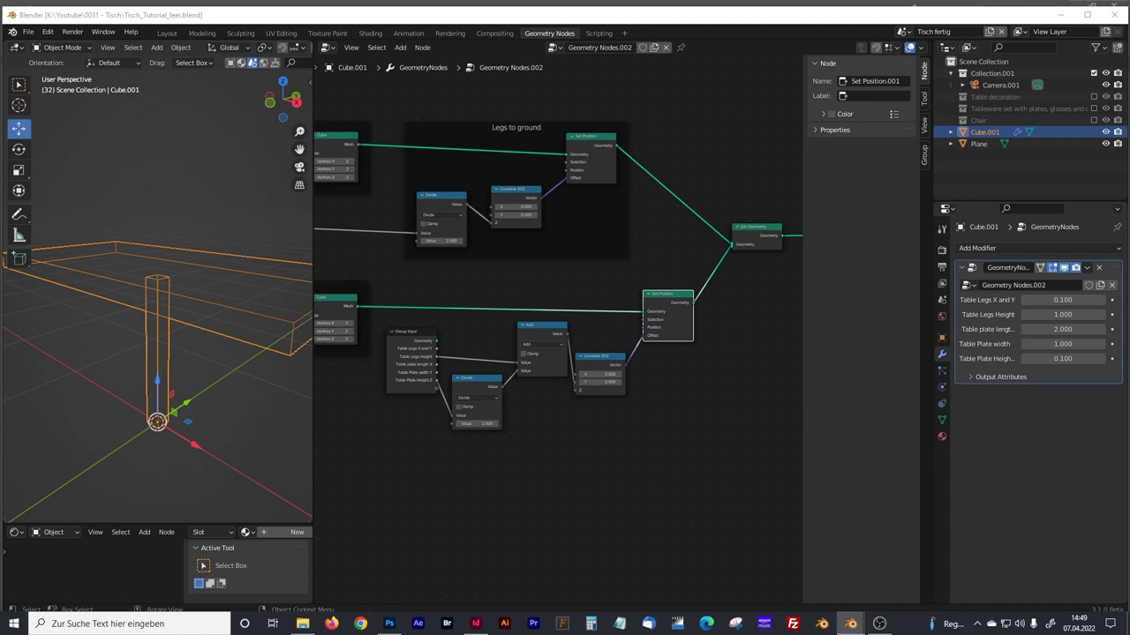
pyautogui.moveTo(699, 480); pyautogui.dragTo(394, 288)
pyautogui.hotkey('ctrl', 'j')
pyautogui.press('g')
pyautogui.click(467, 298)
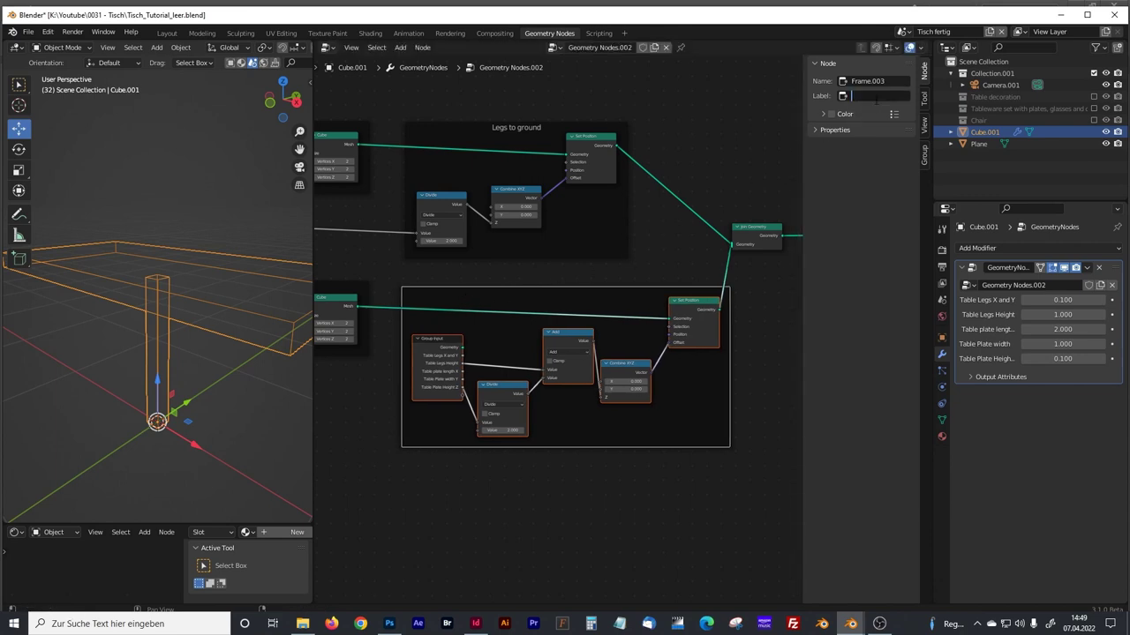
# Label the new frame "Table Plate on top of legs".
pyautogui.write('T')
pyautogui.press('BackSpace')
pyautogui.write('#T')
pyautogui.write('T')
pyautogui.write(' P')
pyautogui.write('late on top of legs')
pyautogui.press('Return')
# Examine the Legs to ground nodes and the leg's placement under the table plate from a higher angle.
pyautogui.moveTo(498, 279); pyautogui.dragTo(498, 362, button='middle')
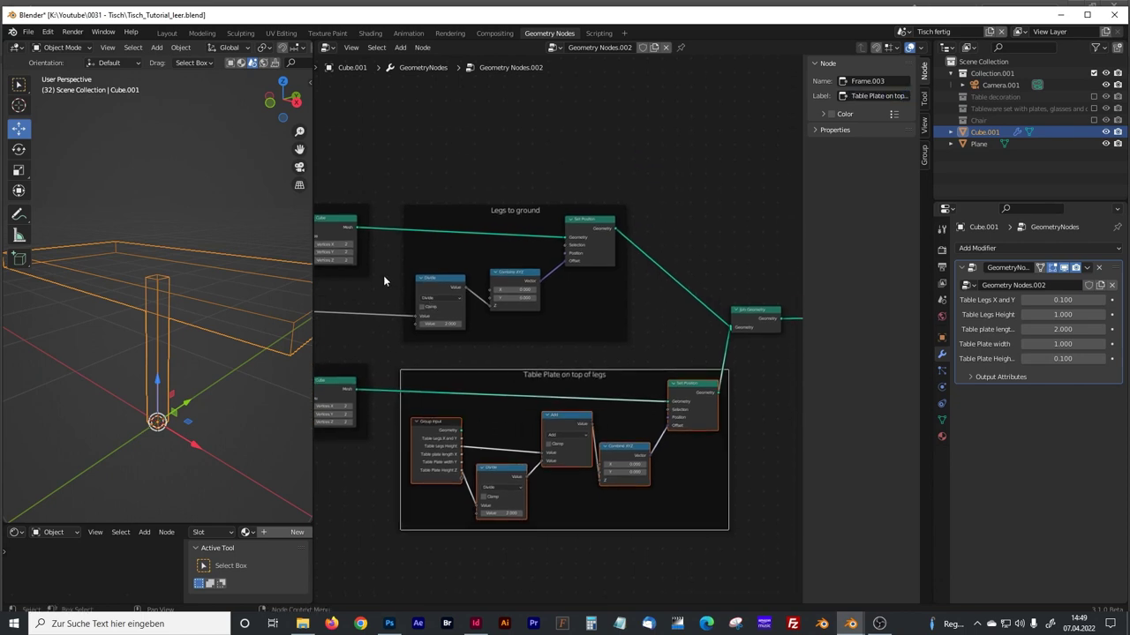
pyautogui.moveTo(315, 271); pyautogui.dragTo(258, 269)
pyautogui.moveTo(451, 189); pyautogui.dragTo(462, 212, button='middle')
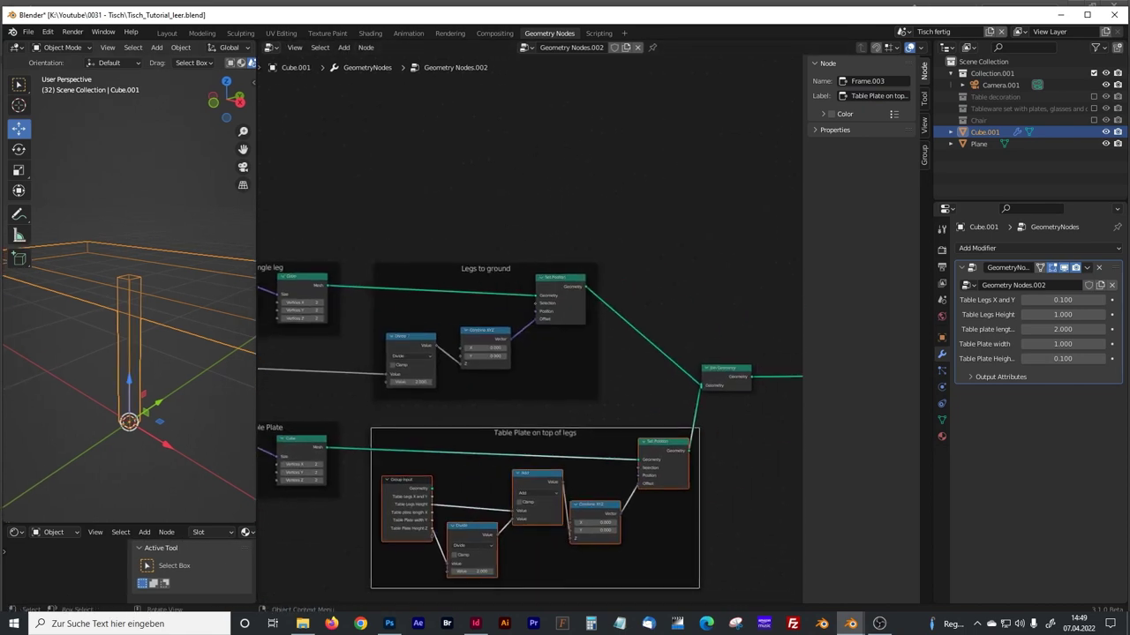
pyautogui.scroll(3, 500, 279)
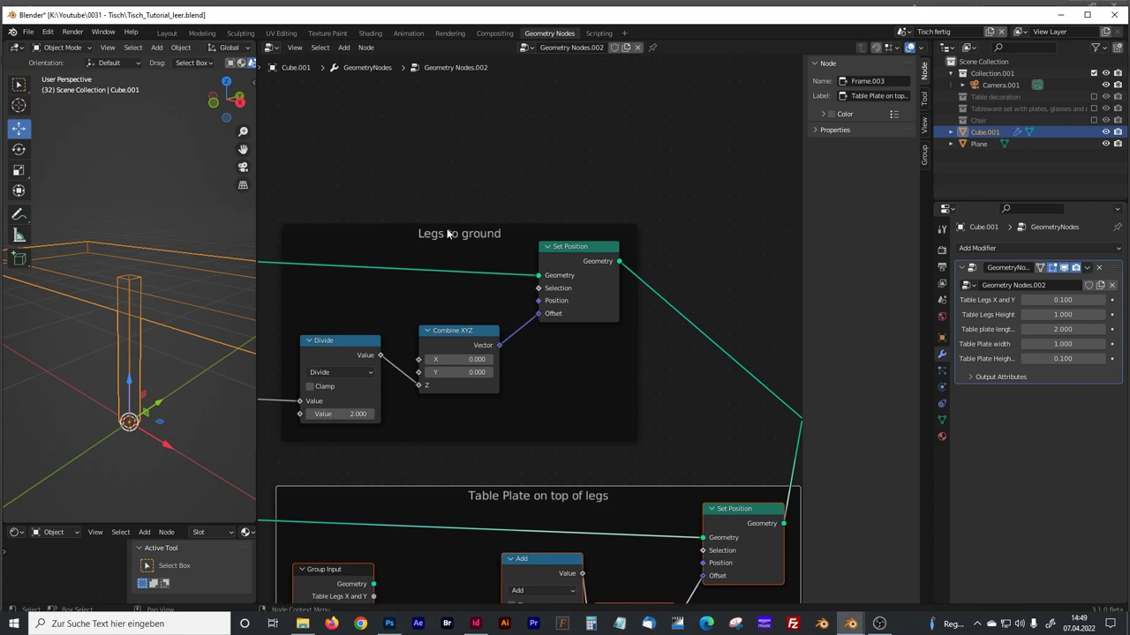
pyautogui.moveTo(526, 163); pyautogui.dragTo(526, 277, button='middle')
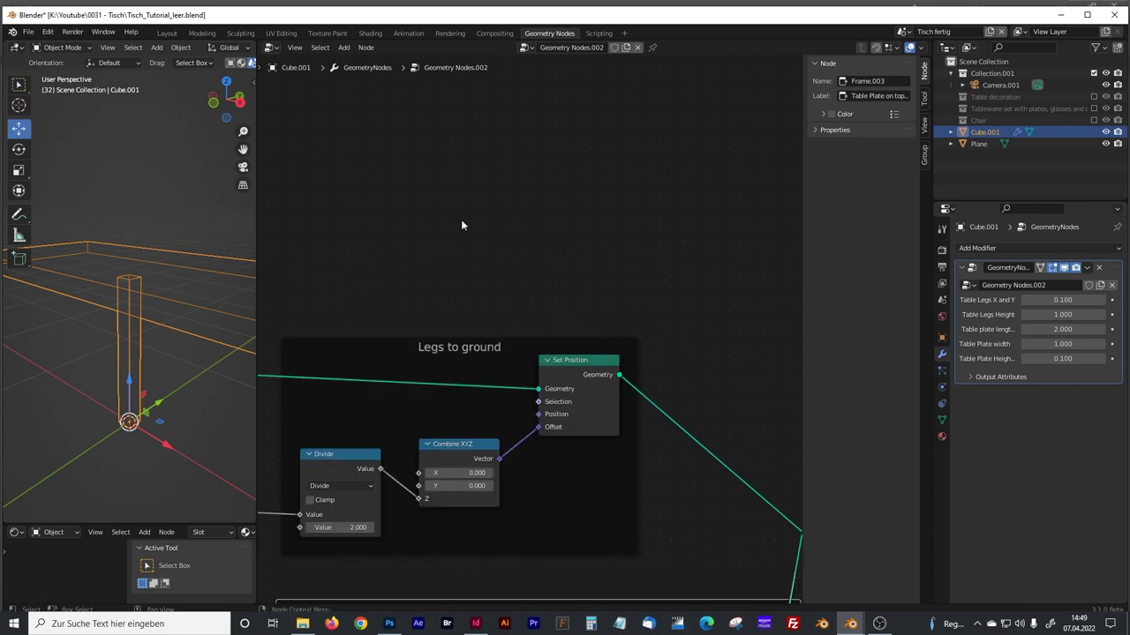
pyautogui.scroll(-1, 525, 339)
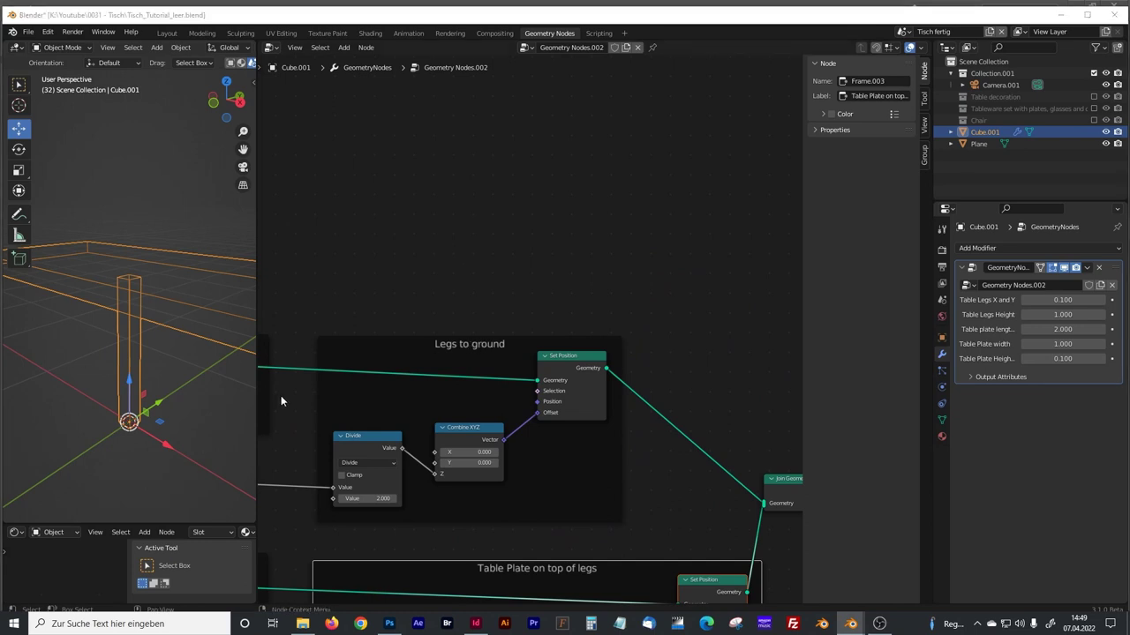
pyautogui.moveTo(255, 304); pyautogui.dragTo(366, 312)
pyautogui.moveTo(226, 299); pyautogui.dragTo(191, 350, button='middle')
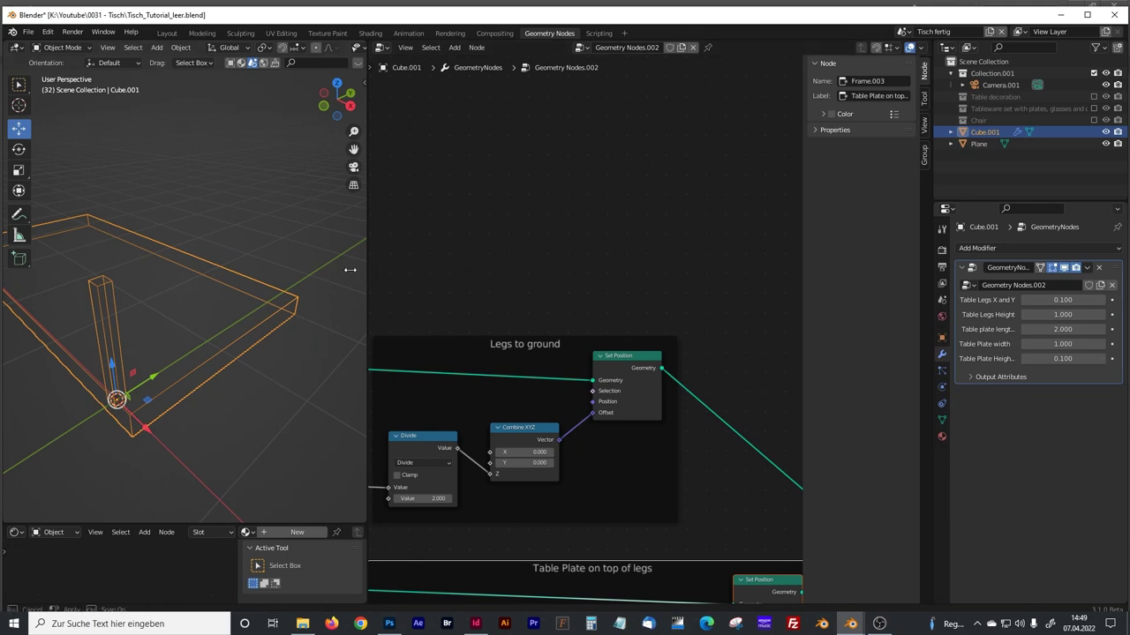
# Enlarge the node editor and add another Group Input node above the Legs to ground frame.
pyautogui.moveTo(366, 270); pyautogui.dragTo(304, 270)
pyautogui.press('n')
pyautogui.moveTo(586, 201); pyautogui.dragTo(548, 281, button='middle')
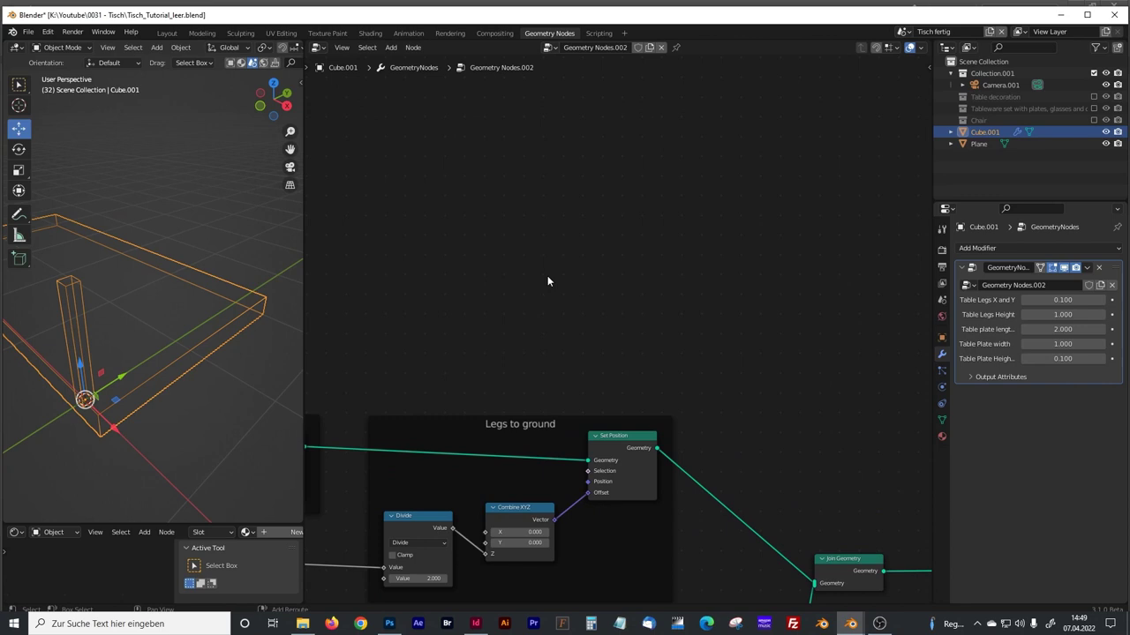
pyautogui.moveTo(691, 284); pyautogui.dragTo(679, 293, button='middle')
pyautogui.hotkey('shift', 'a')
pyautogui.write('group')
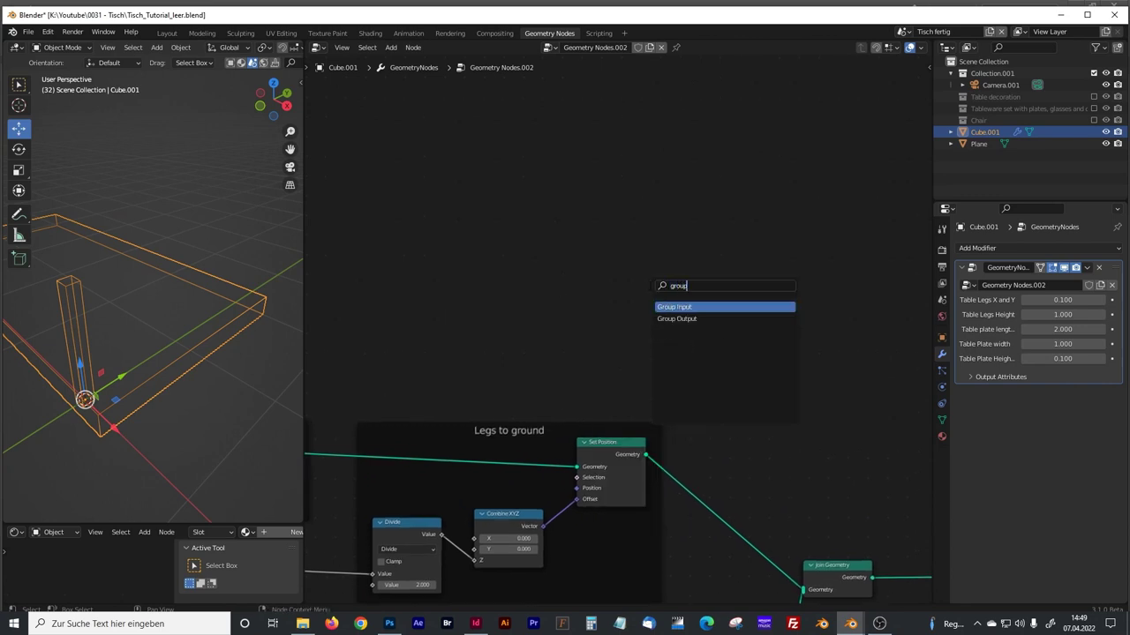
pyautogui.press('Return')
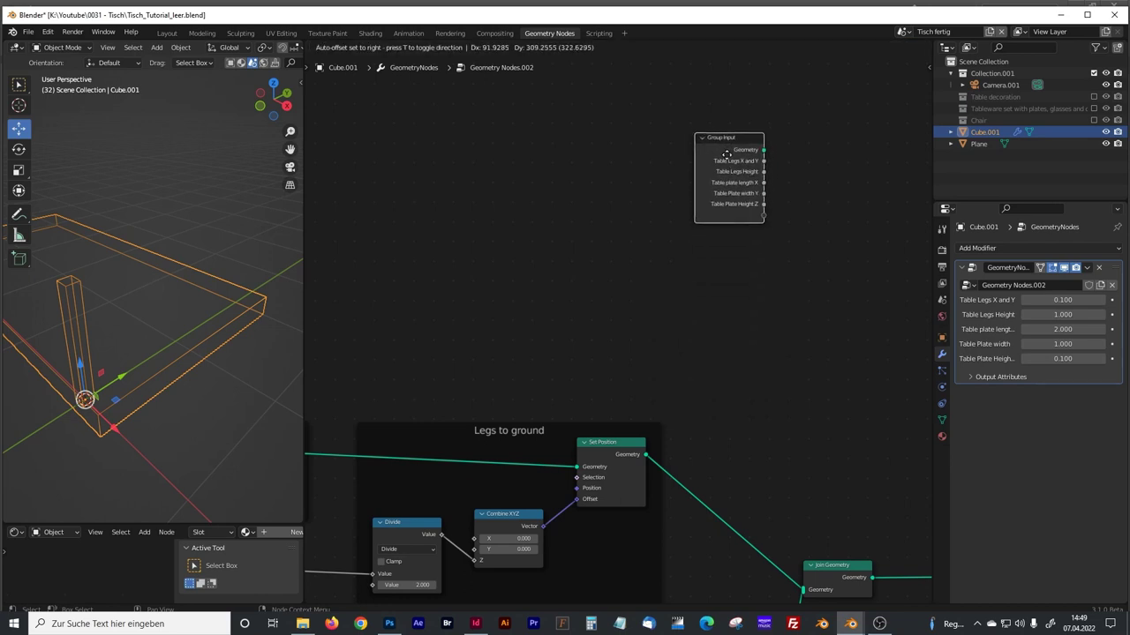
pyautogui.click(722, 160)
pyautogui.moveTo(722, 160); pyautogui.dragTo(605, 239, button='middle')
# Add a Set Position node beside the new Group Input and leave space between the two nodes.
pyautogui.moveTo(732, 332); pyautogui.dragTo(595, 326, button='middle')
pyautogui.click(584, 321)
pyautogui.hotkey('shift', 'a')
pyautogui.click(547, 317)
pyautogui.write('set')
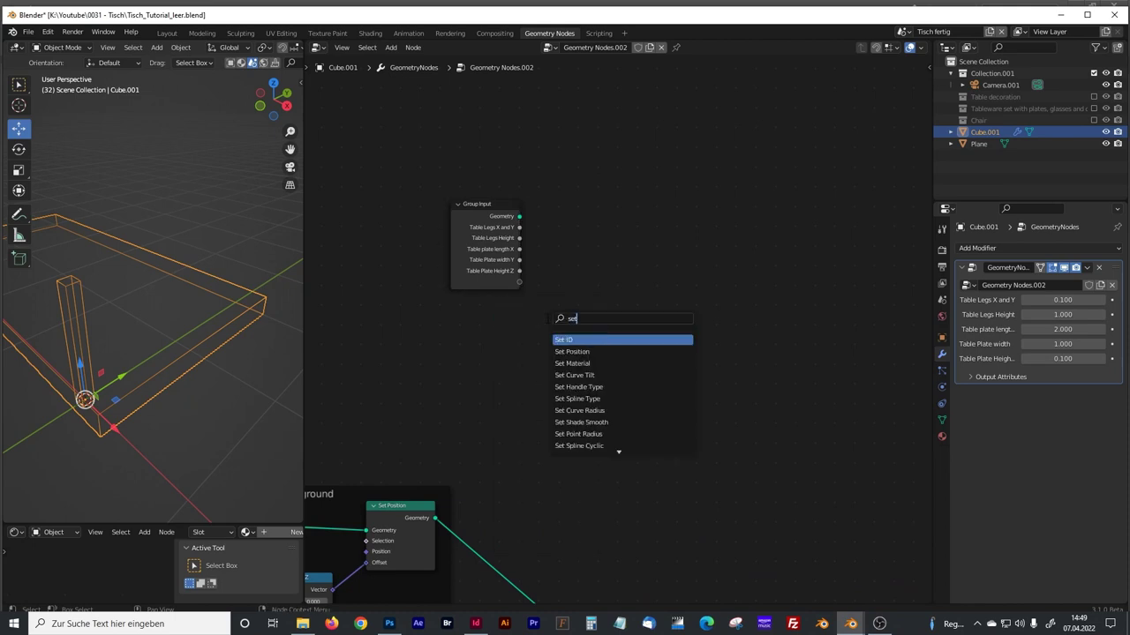
pyautogui.click(577, 351)
pyautogui.click(786, 233)
pyautogui.moveTo(486, 204); pyautogui.dragTo(550, 220)
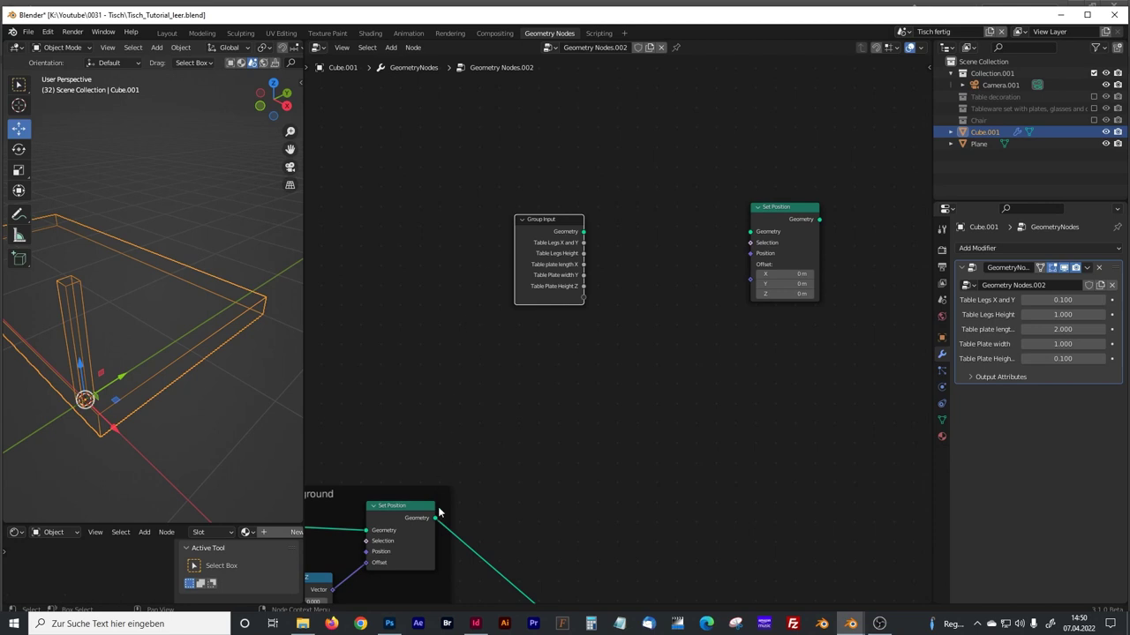
# Connect the Legs to ground Set Position geometry to the new Set Position through a reroute above the Group Input, spacing the nodes apart.
pyautogui.moveTo(435, 519); pyautogui.dragTo(744, 239)
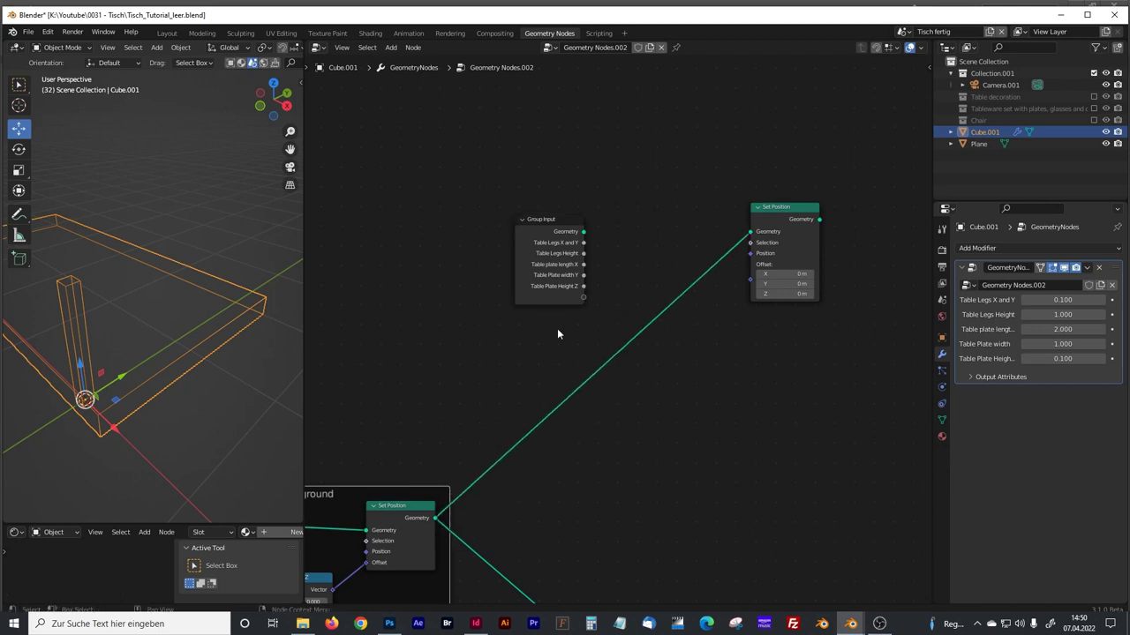
pyautogui.keyDown('shift'); pyautogui.moveTo(509, 399); pyautogui.dragTo(560, 454, button='right'); pyautogui.keyUp('shift')
pyautogui.press('g')
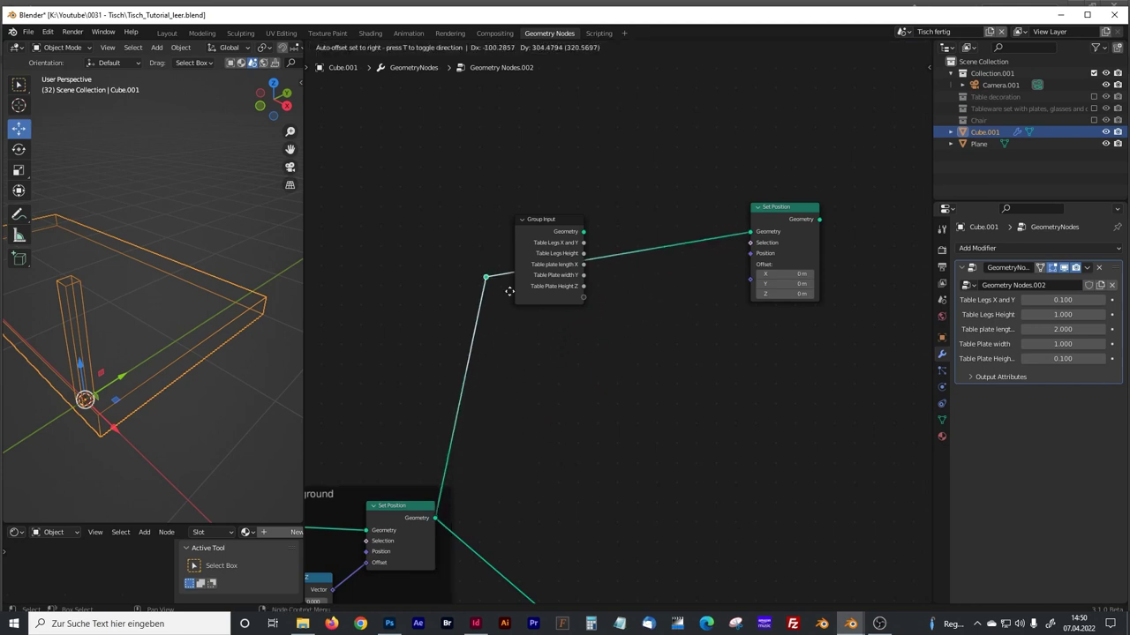
pyautogui.click(508, 259)
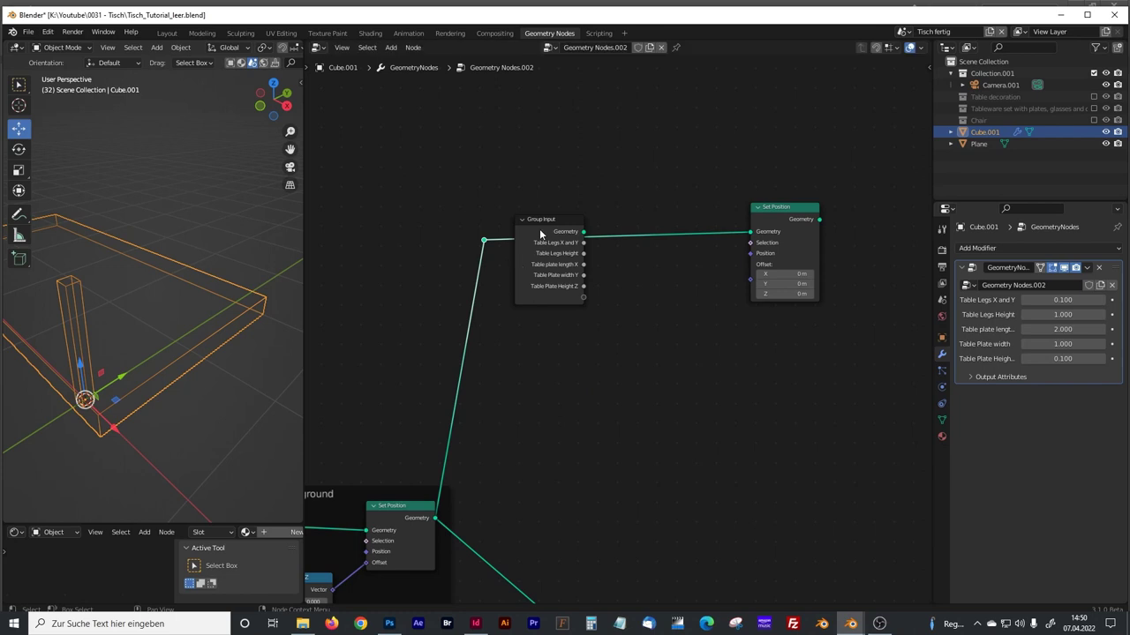
pyautogui.moveTo(490, 245); pyautogui.dragTo(494, 234)
pyautogui.moveTo(545, 280); pyautogui.dragTo(562, 280)
pyautogui.moveTo(667, 328); pyautogui.dragTo(557, 339, button='middle')
pyautogui.moveTo(662, 221); pyautogui.dragTo(771, 218)
pyautogui.moveTo(474, 280); pyautogui.dragTo(459, 277)
pyautogui.click(551, 309)
pyautogui.moveTo(115, 309); pyautogui.dragTo(133, 239, button='middle')
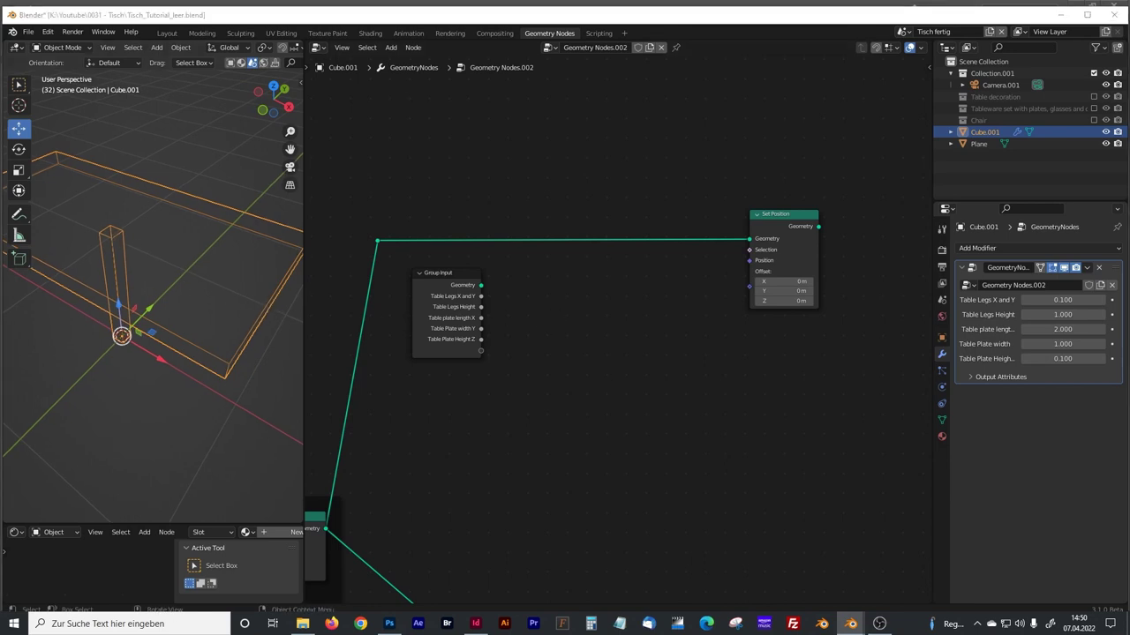
# Add a Math node above the reroute link, set to Divide with a second value of 2.000.
pyautogui.hotkey('shift', 'a')
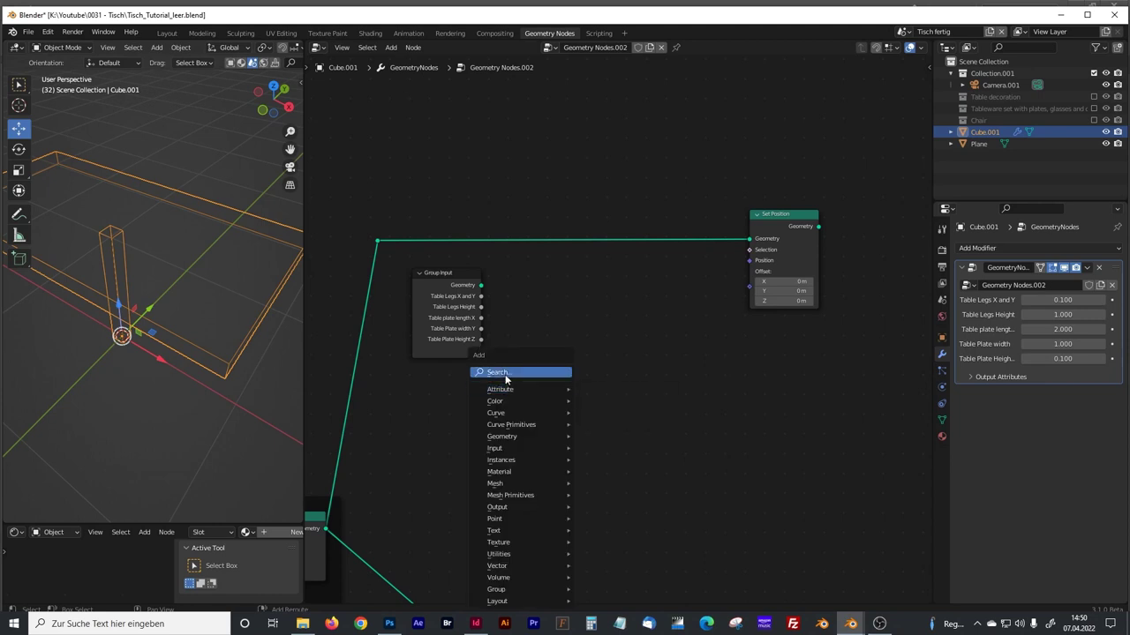
pyautogui.click(526, 376)
pyautogui.write('math')
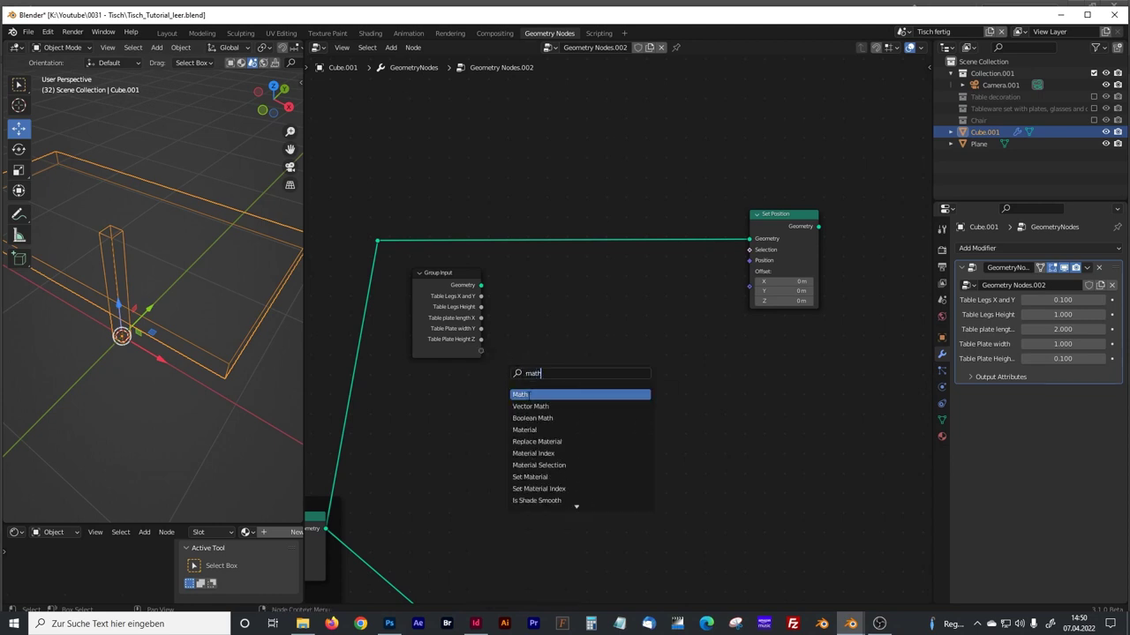
pyautogui.press('Return')
pyautogui.click(498, 169)
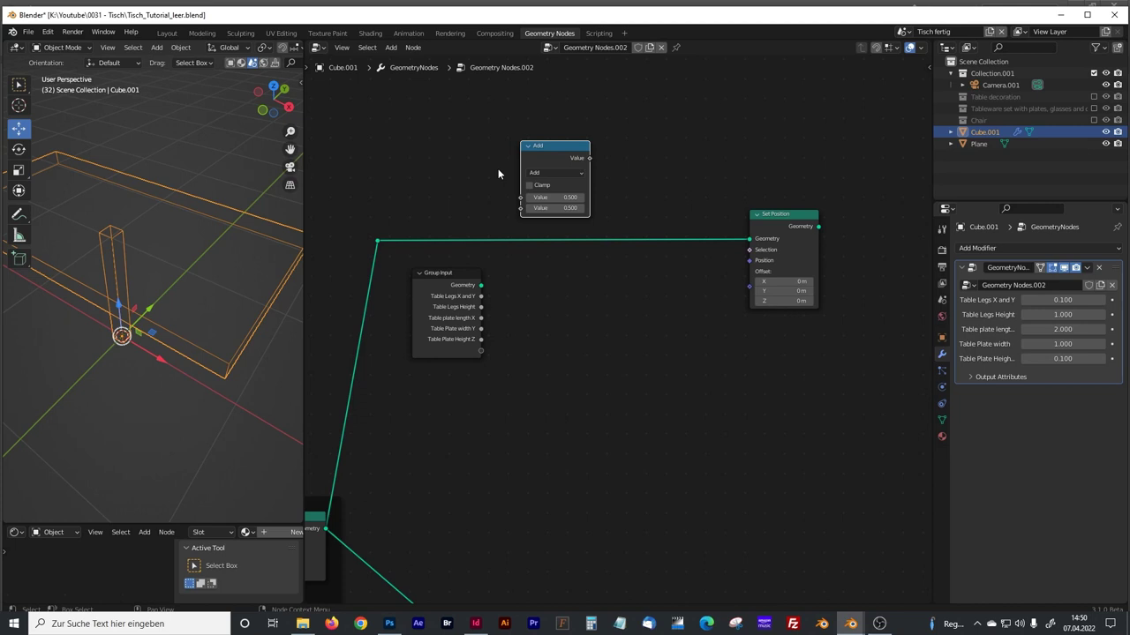
pyautogui.click(540, 172)
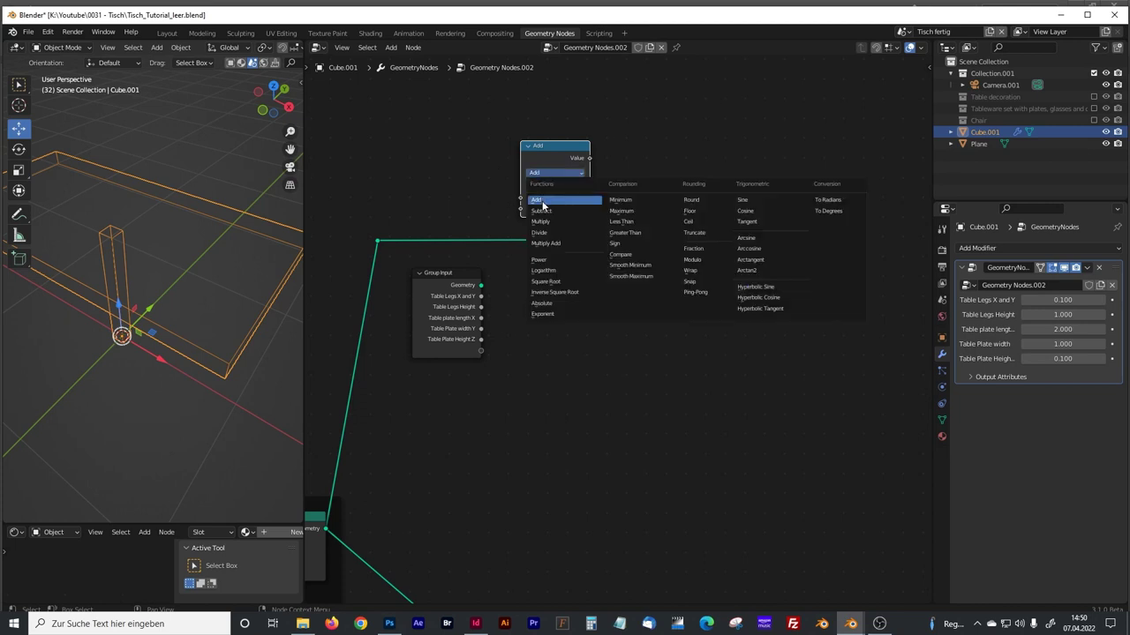
pyautogui.click(545, 233)
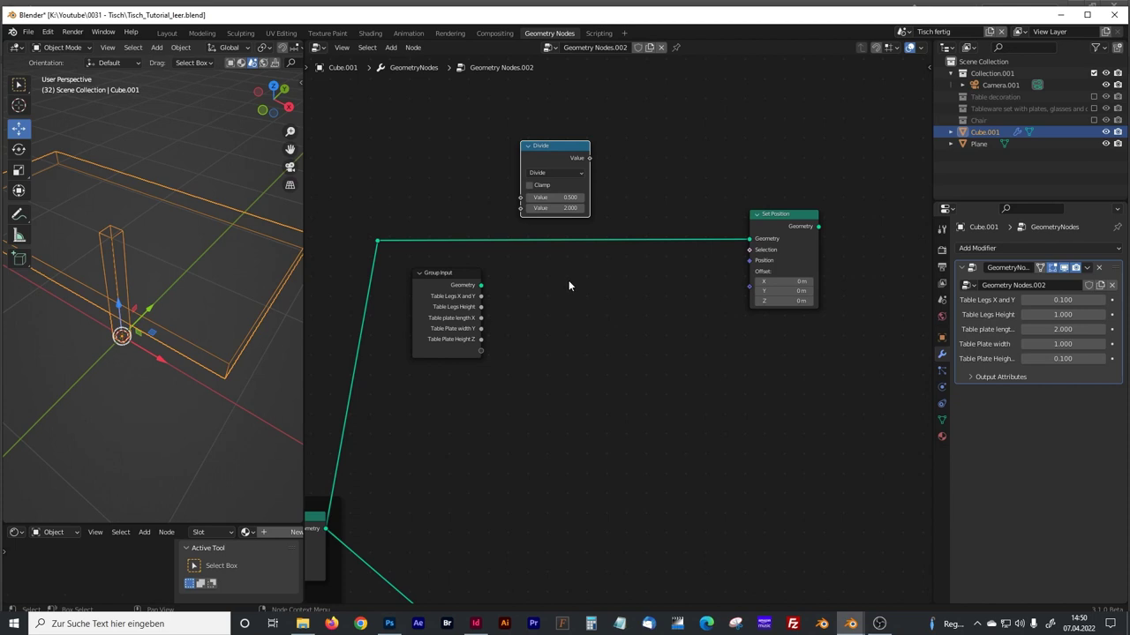
pyautogui.hotkey('shift', 'a')
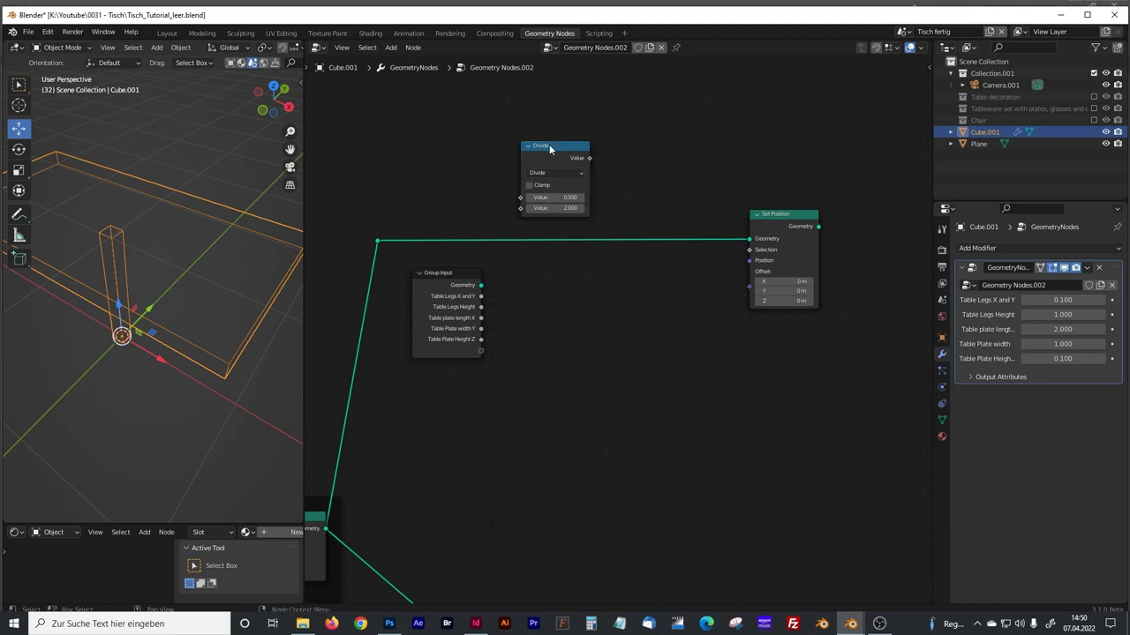
# Duplicate the Divide node twice beside the Group Input and change the second copy to Subtract.
pyautogui.hotkey('shift', 'd')
pyautogui.click(545, 264)
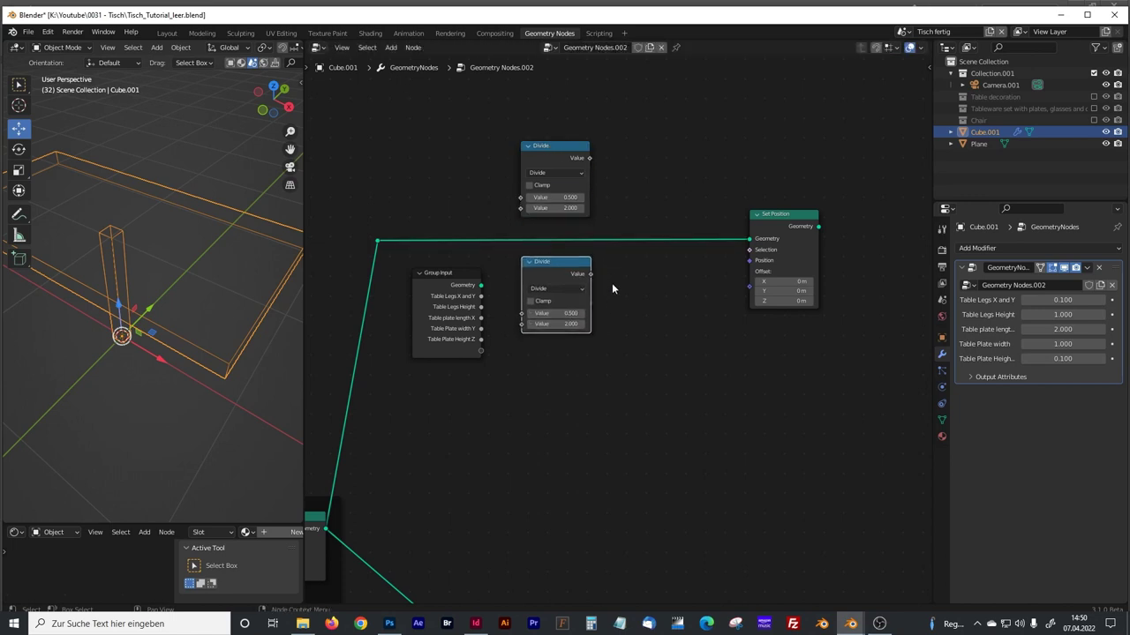
pyautogui.hotkey('shift', 'd')
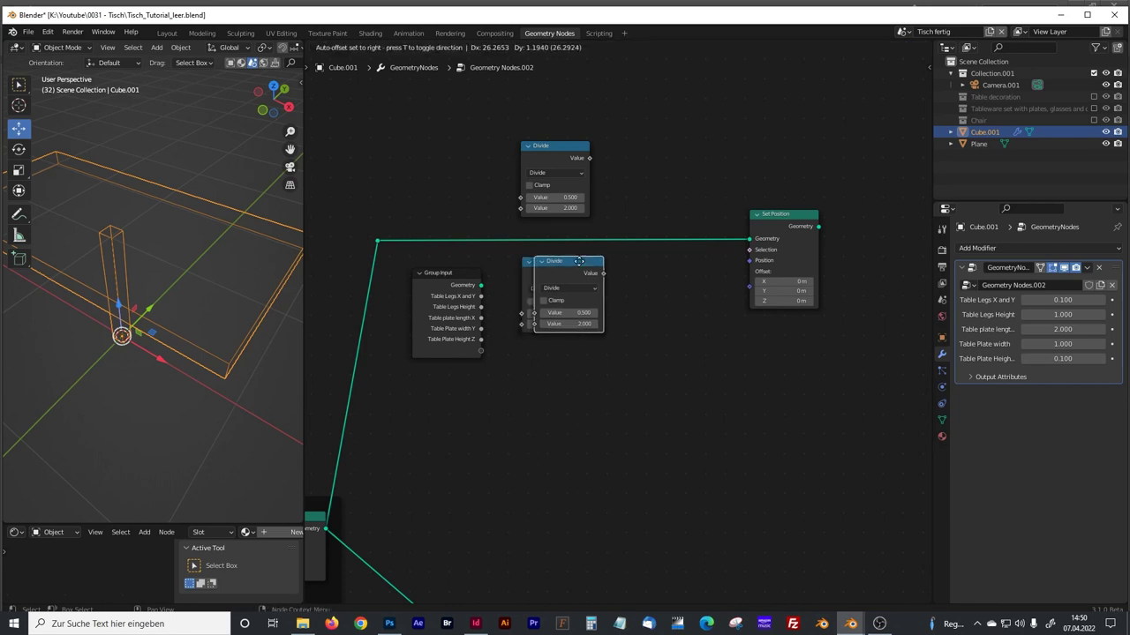
pyautogui.click(669, 261)
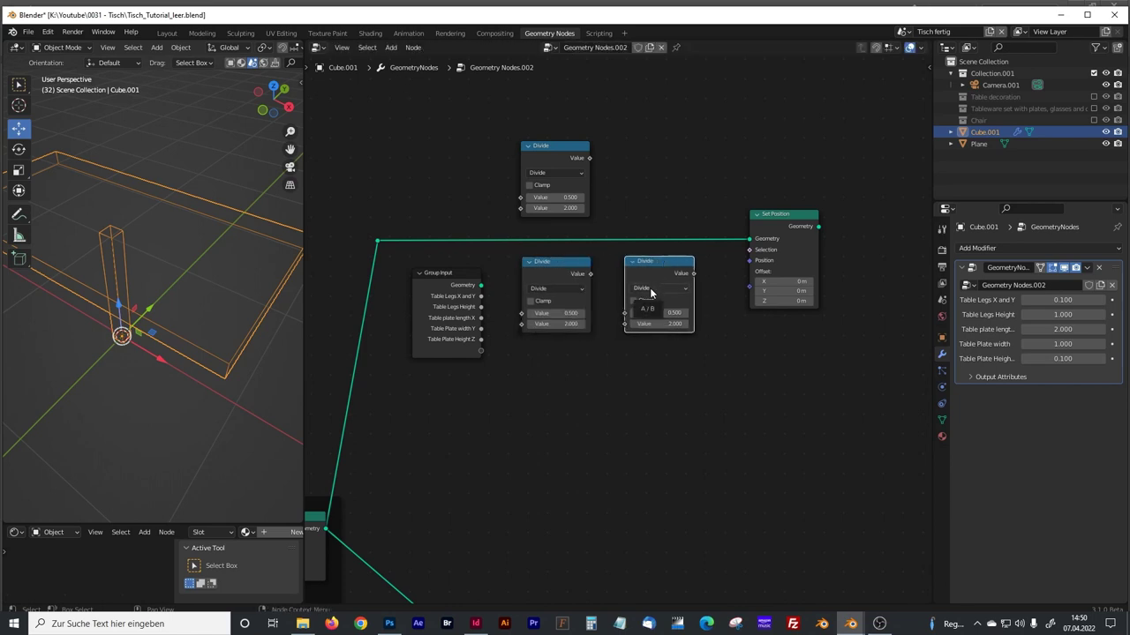
pyautogui.click(649, 291)
pyautogui.click(647, 323)
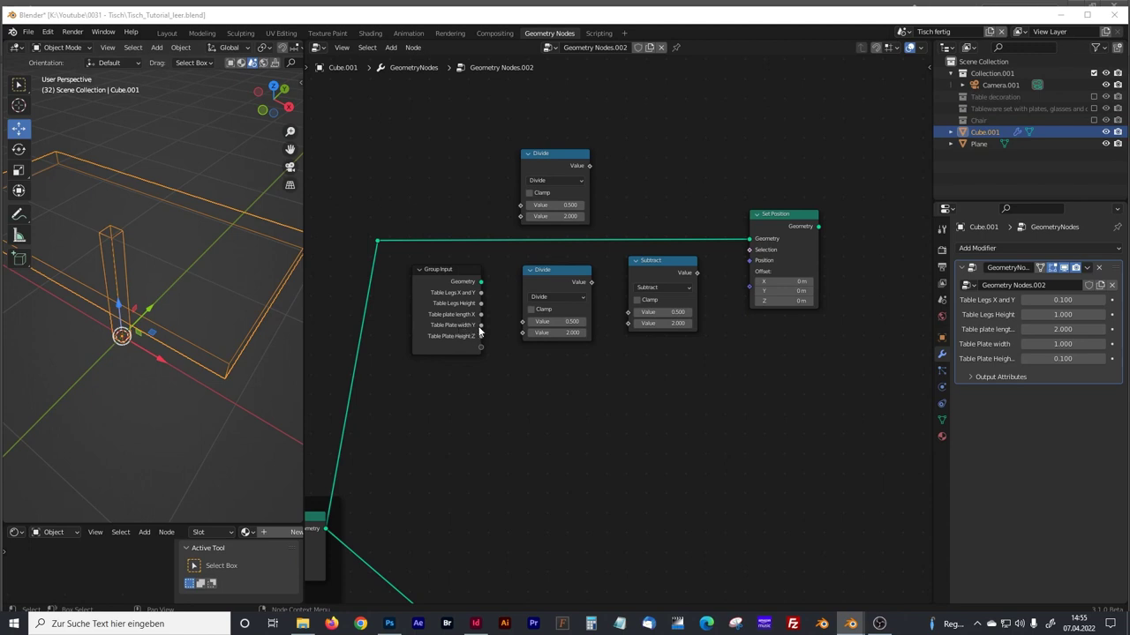
# Connect Table Plate width Y to the upper Divide's first value and make room between the Subtract and Set Position nodes.
pyautogui.moveTo(481, 325); pyautogui.dragTo(521, 205)
pyautogui.click(544, 155)
pyautogui.moveTo(797, 213); pyautogui.dragTo(829, 214)
pyautogui.moveTo(670, 272); pyautogui.dragTo(660, 280)
# Add a Combine XYZ node between the Subtract and Set Position nodes.
pyautogui.click(714, 314)
pyautogui.hotkey('shift', 'a')
pyautogui.write('combi')
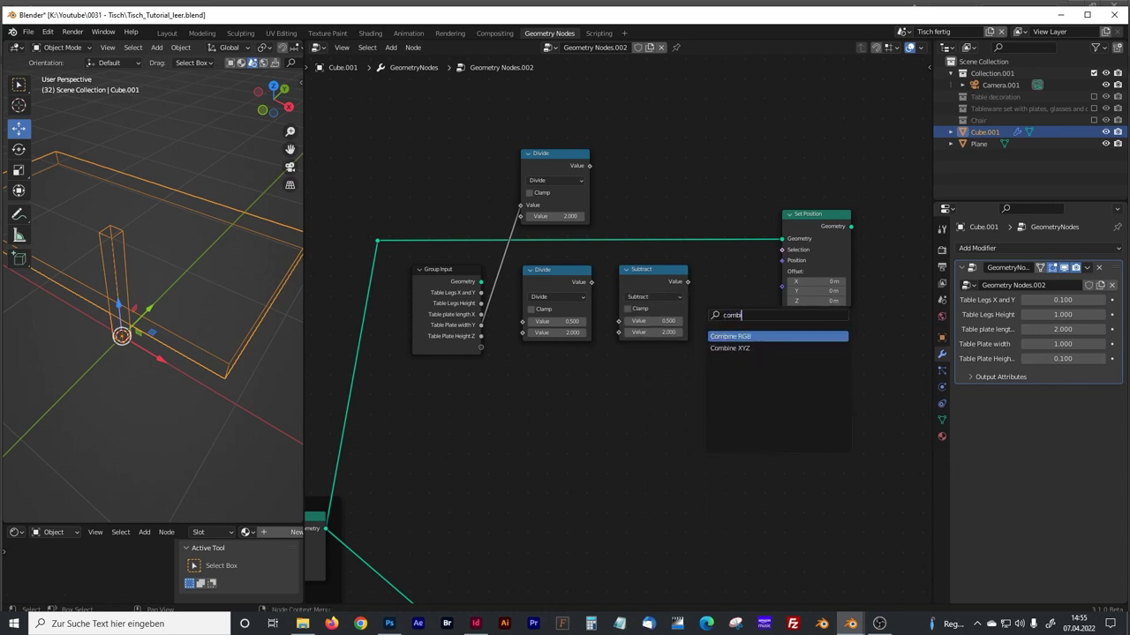
pyautogui.click(740, 347)
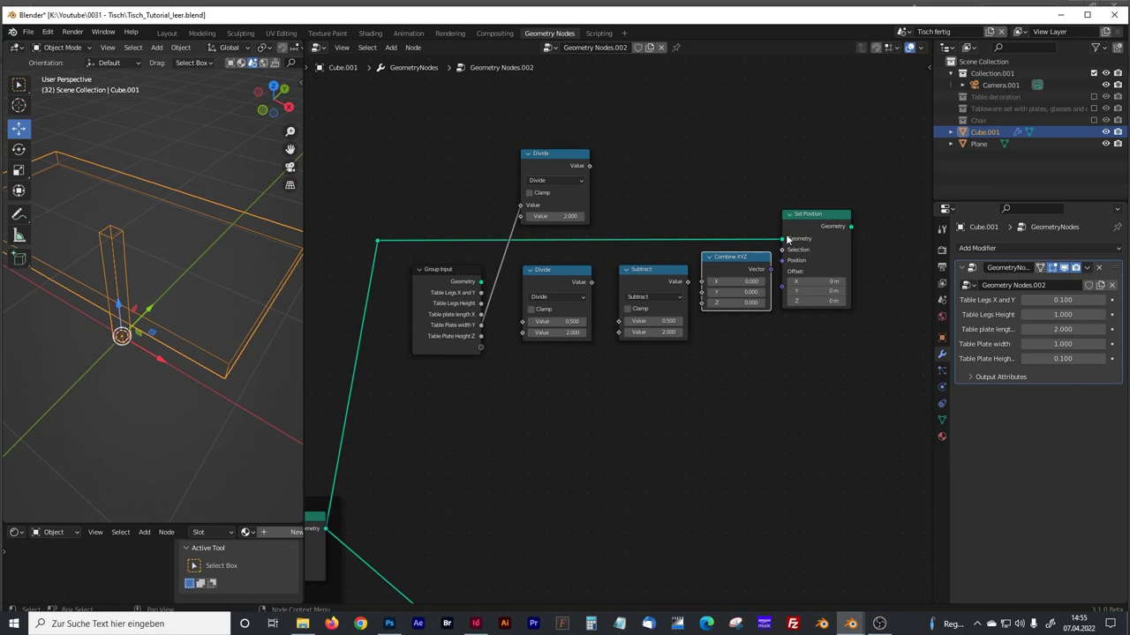
pyautogui.click(747, 285)
# Connect the upper Divide result to the Y of Combine XYZ and its vector to the Set Position offset.
pyautogui.click(588, 167)
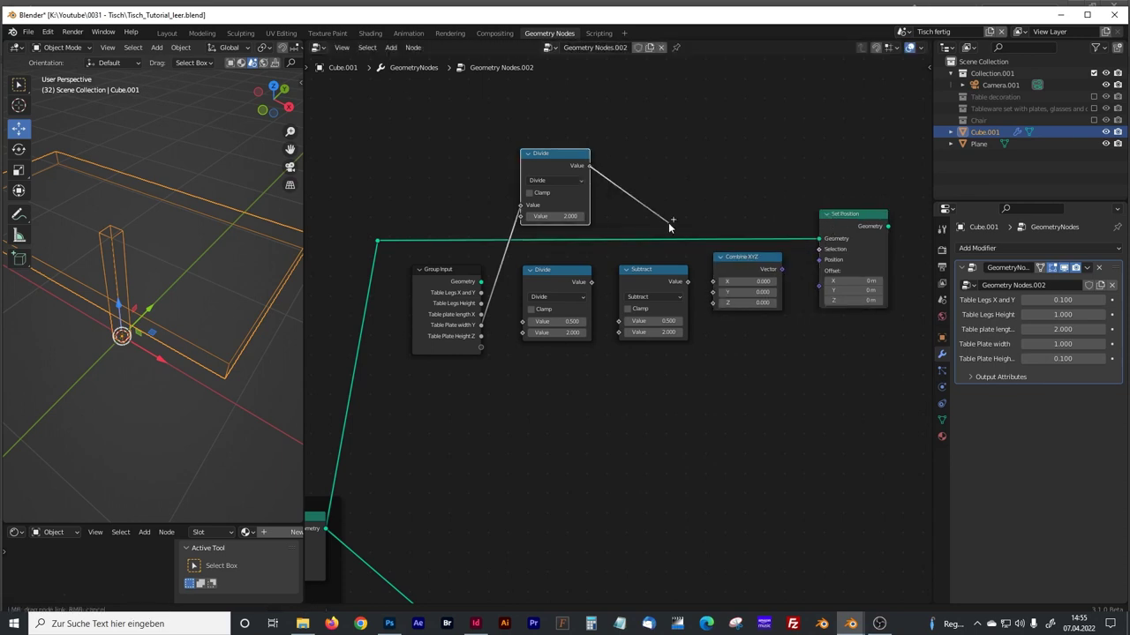
pyautogui.moveTo(590, 165); pyautogui.dragTo(713, 292)
pyautogui.moveTo(781, 269); pyautogui.dragTo(820, 291)
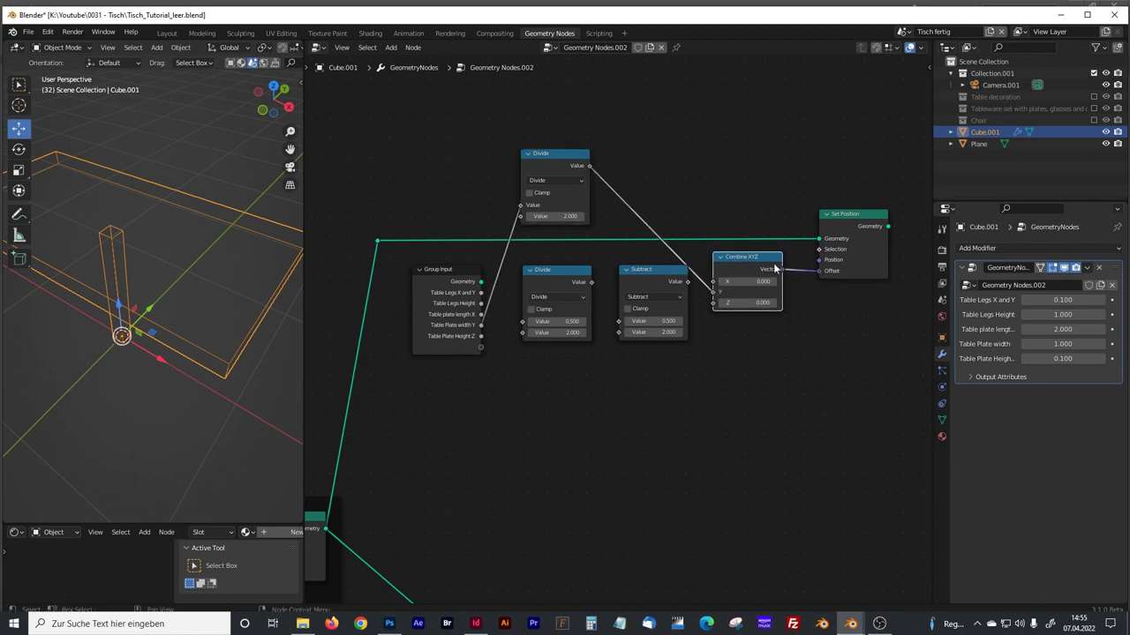
# Insert a copy of the Join Geometry node before the group output and connect the new Set Position geometry to it.
pyautogui.scroll(-3, 831, 373)
pyautogui.moveTo(559, 473); pyautogui.dragTo(803, 497)
pyautogui.hotkey('shift', 'd')
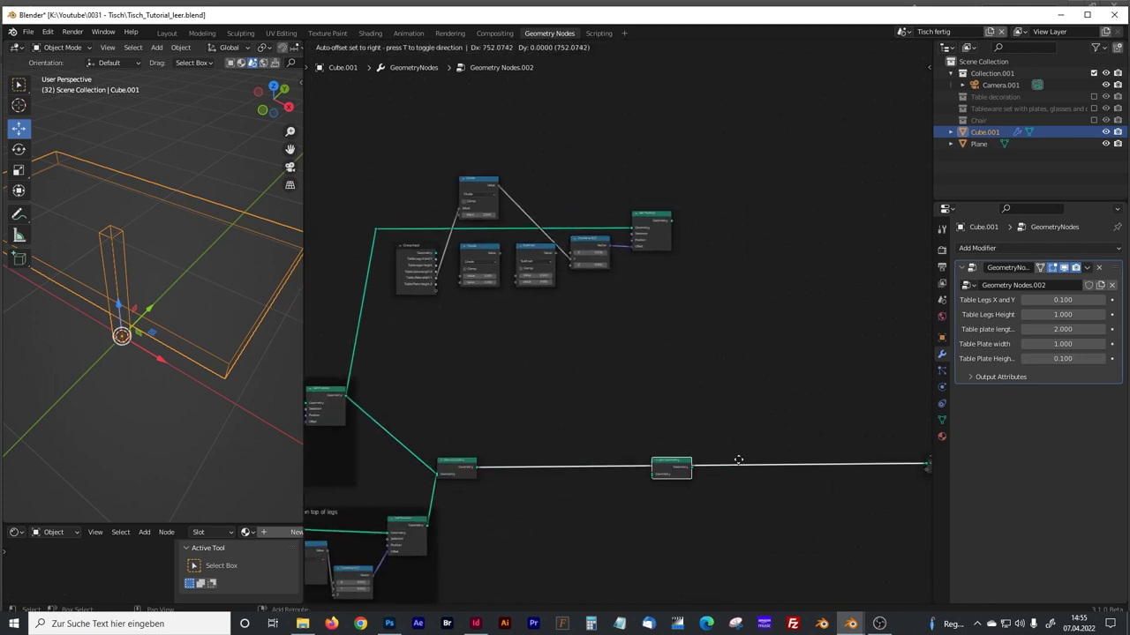
pyautogui.click(915, 460)
pyautogui.moveTo(672, 221); pyautogui.dragTo(830, 471)
pyautogui.scroll(1, 626, 438)
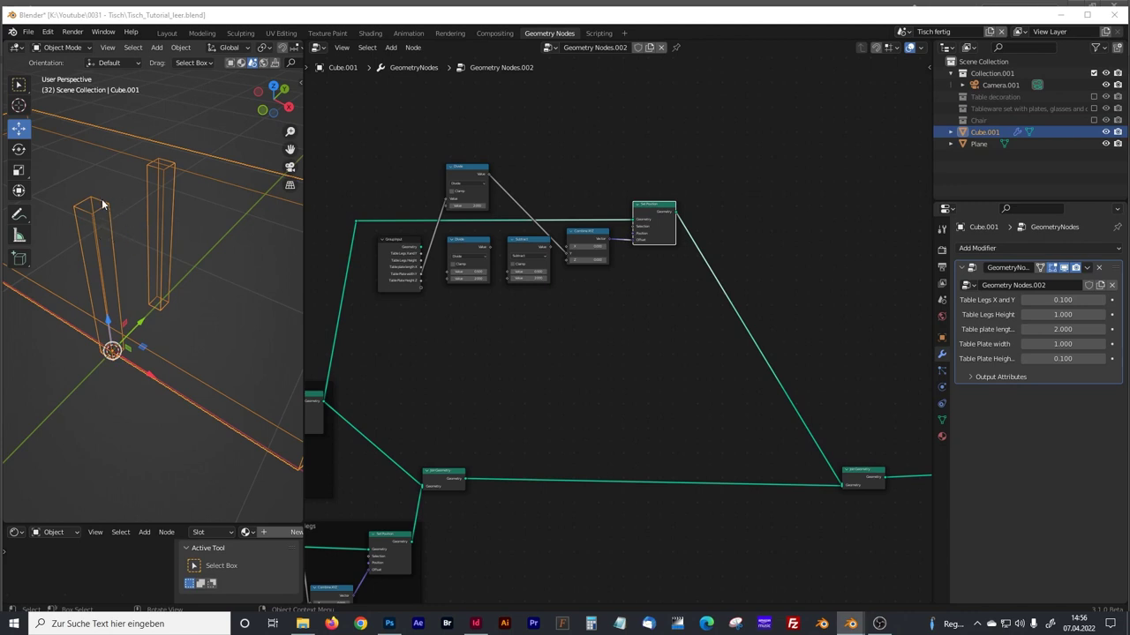
# Cut the direct link between the Legs to ground Set Position and the first Join Geometry node.
pyautogui.moveTo(443, 444); pyautogui.dragTo(598, 340, button='middle')
pyautogui.scroll(2, 517, 313)
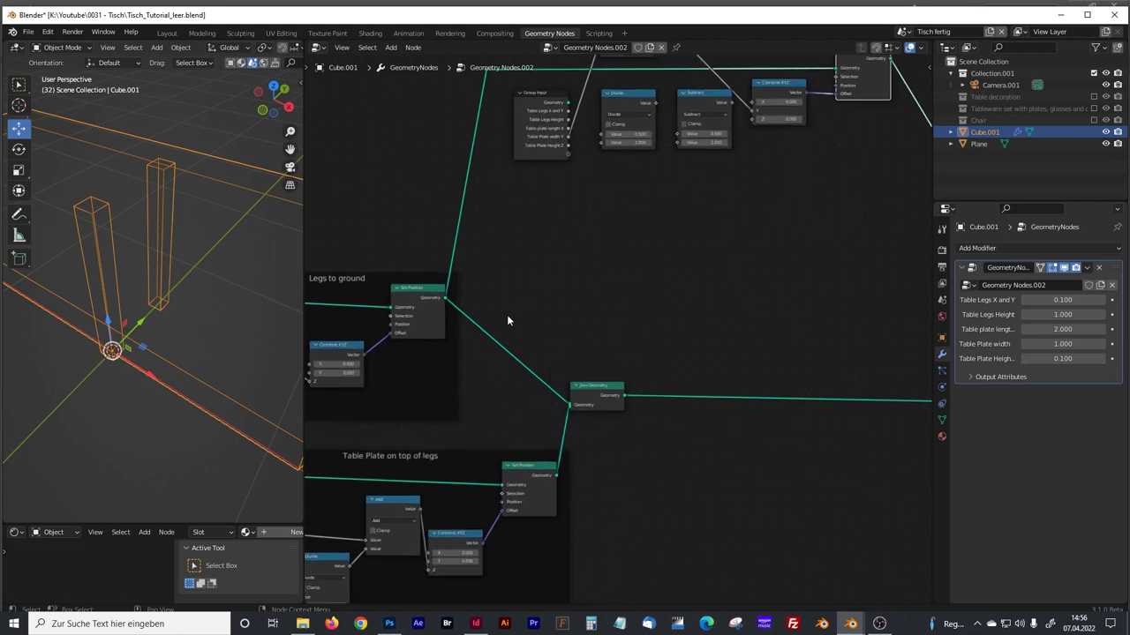
pyautogui.scroll(1, 507, 320)
pyautogui.moveTo(400, 271); pyautogui.dragTo(487, 271, button='middle')
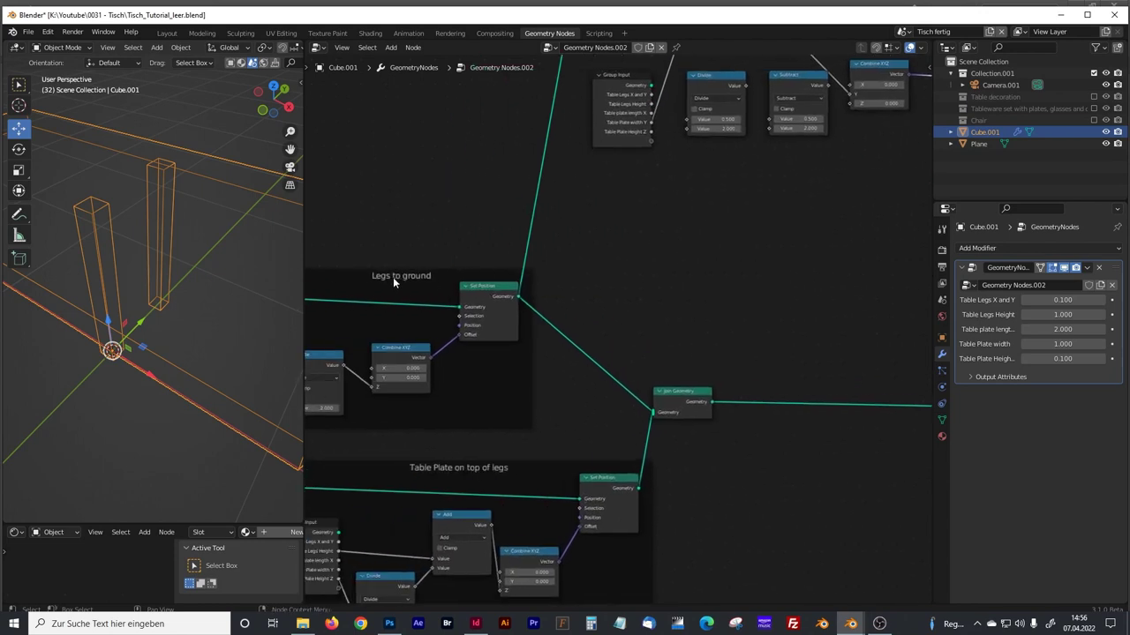
pyautogui.keyDown('ctrl'); pyautogui.moveTo(603, 330); pyautogui.dragTo(576, 386, button='right'); pyautogui.keyUp('ctrl')
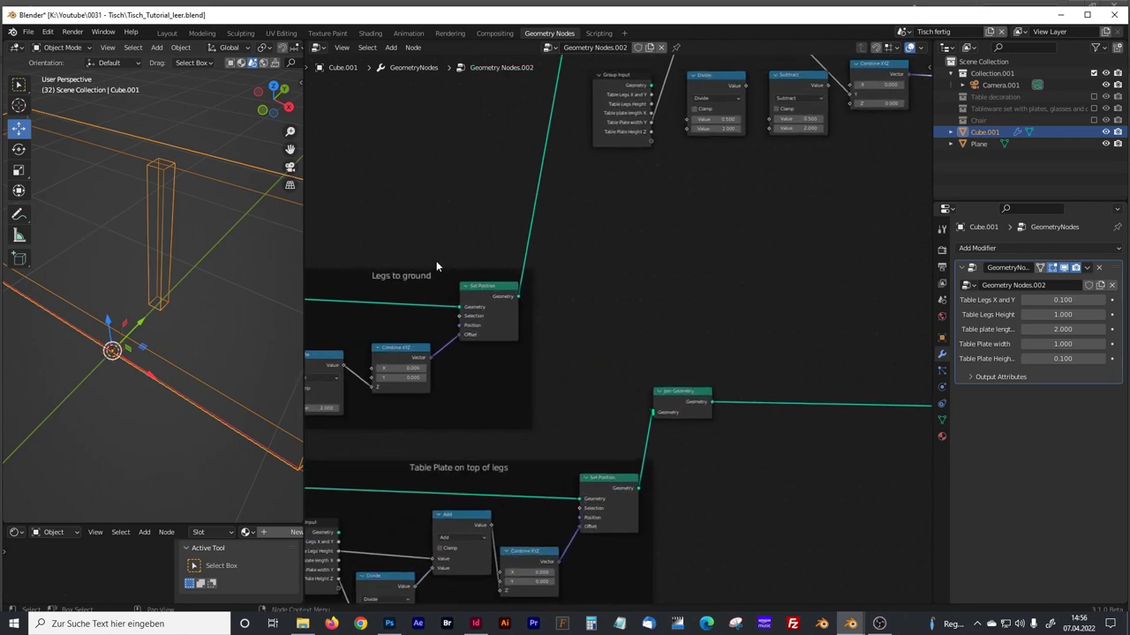
# Examine the leg's position at the table plate's edge in the right orthographic view.
pyautogui.moveTo(214, 239); pyautogui.dragTo(123, 226, button='middle')
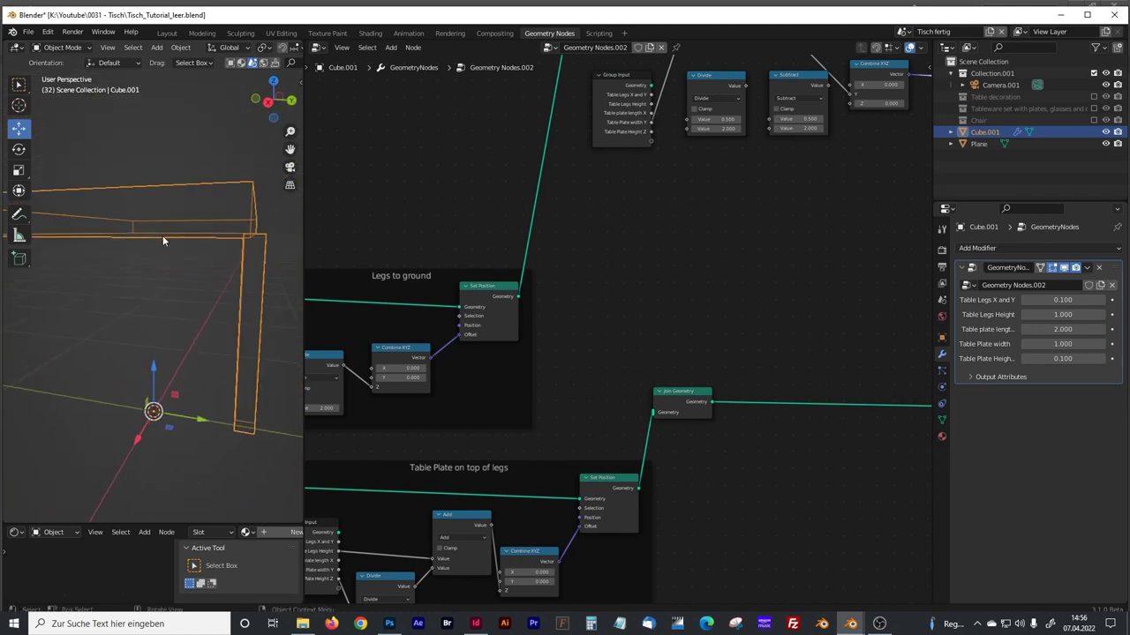
pyautogui.press('KP_1')
pyautogui.press('KP_3')
pyautogui.scroll(-3, 174, 250)
pyautogui.scroll(1, 175, 254)
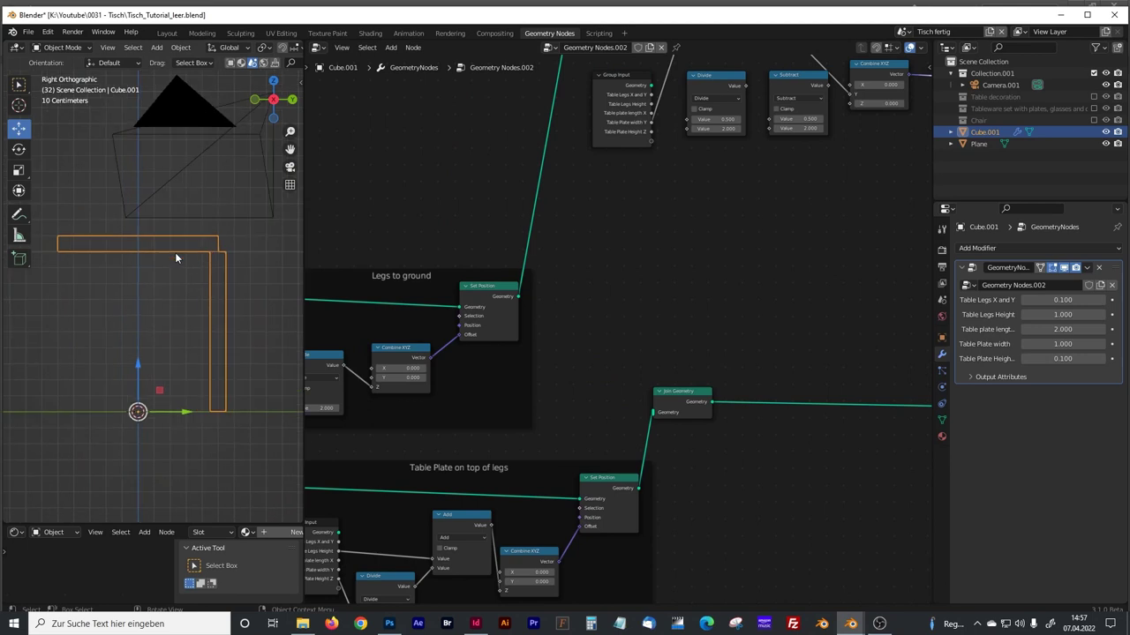
# Connect Table Legs X and Y to the first value of the lower Divide node.
pyautogui.moveTo(601, 262); pyautogui.dragTo(489, 347, button='middle')
pyautogui.moveTo(596, 285); pyautogui.dragTo(549, 421, button='middle')
pyautogui.moveTo(547, 298); pyautogui.dragTo(546, 305)
pyautogui.scroll(3, 544, 306)
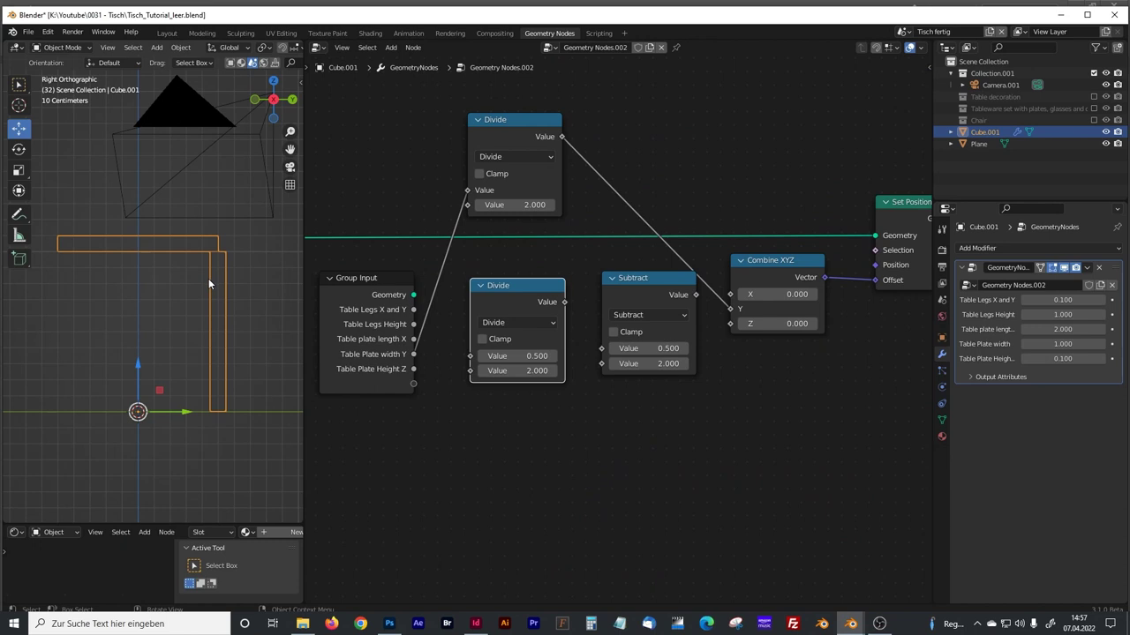
pyautogui.moveTo(415, 333); pyautogui.dragTo(413, 354)
pyautogui.moveTo(413, 310); pyautogui.dragTo(467, 356)
pyautogui.moveTo(543, 285); pyautogui.dragTo(535, 284)
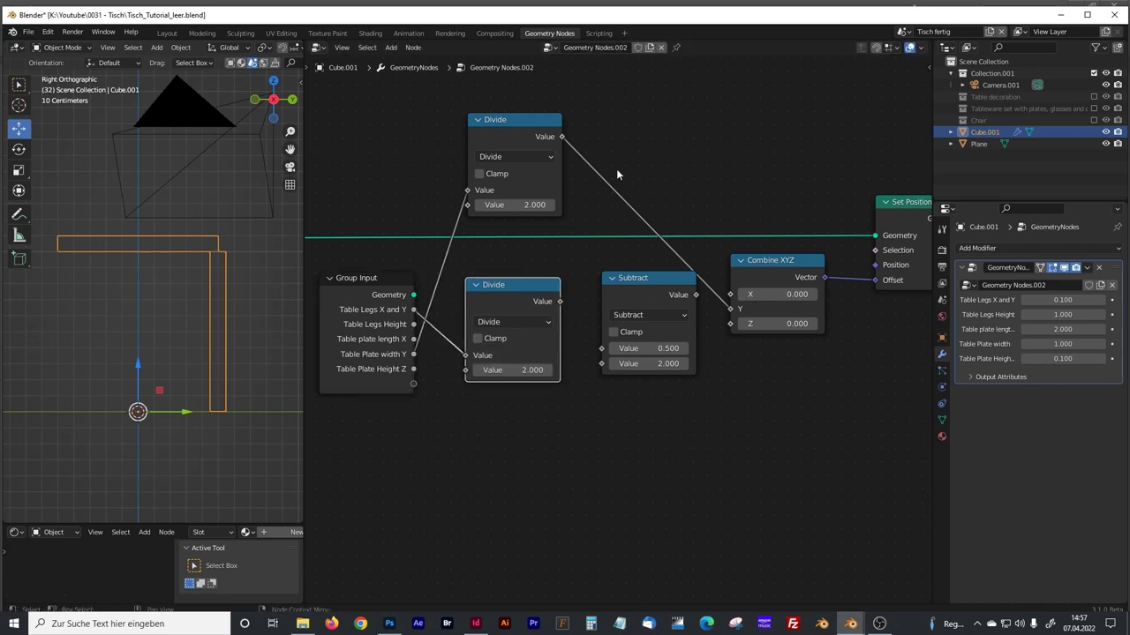
# Replace the upper Divide's direct link to Combine XYZ Y with a Subtract of the lower Divide result from the upper one.
pyautogui.keyDown('ctrl'); pyautogui.moveTo(617, 175); pyautogui.dragTo(603, 214, button='right'); pyautogui.keyUp('ctrl')
pyautogui.moveTo(560, 137); pyautogui.dragTo(602, 349)
pyautogui.moveTo(512, 124); pyautogui.dragTo(506, 122)
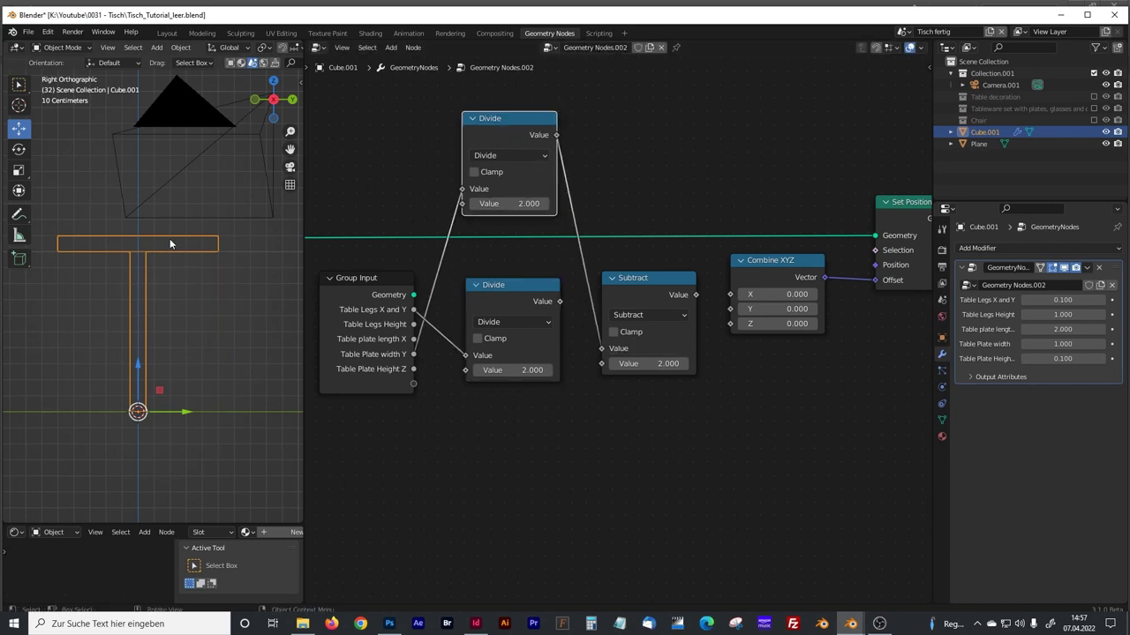
pyautogui.moveTo(560, 302); pyautogui.dragTo(601, 363)
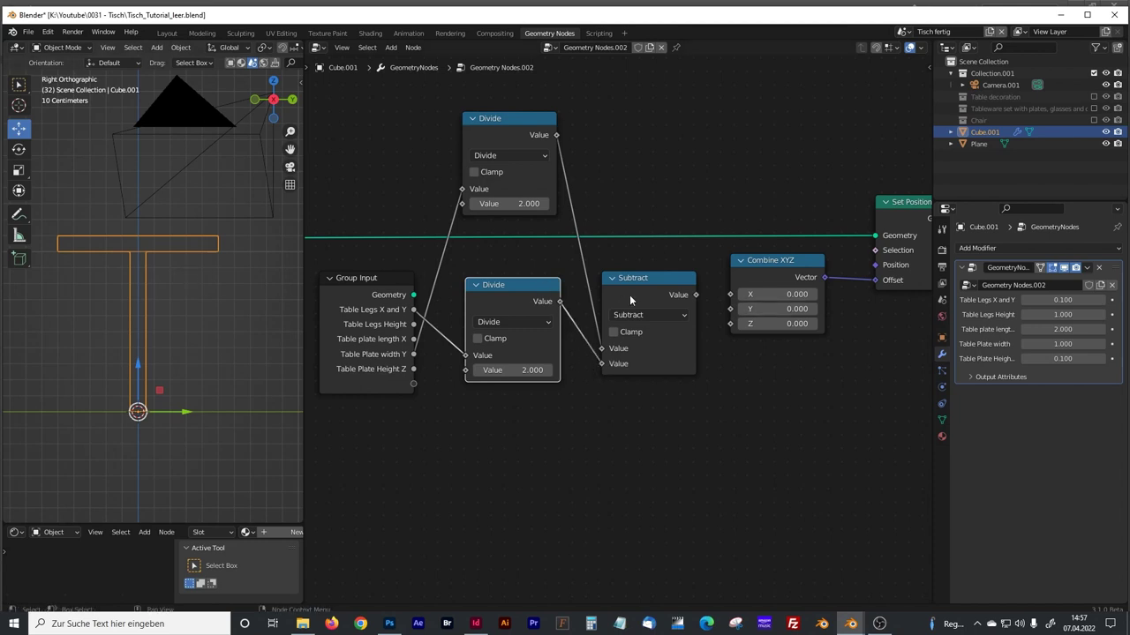
pyautogui.moveTo(696, 295); pyautogui.dragTo(731, 310)
pyautogui.scroll(2, 264, 287)
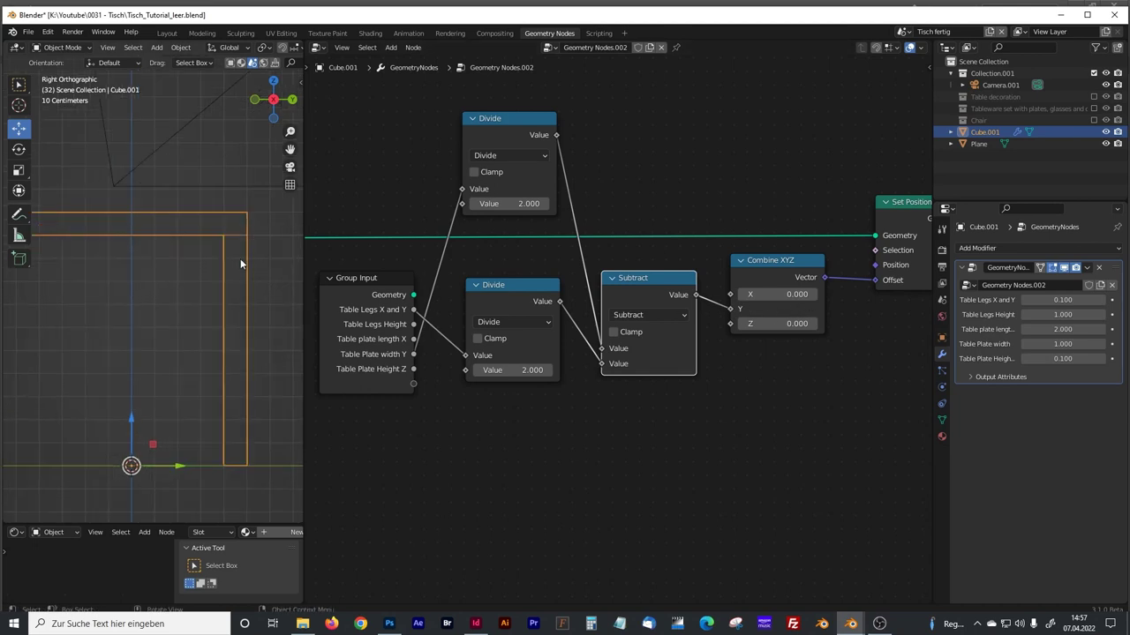
# Enclose the two Divide nodes and the Subtract node that offset the leg in Y in a common frame.
pyautogui.scroll(-2, 240, 263)
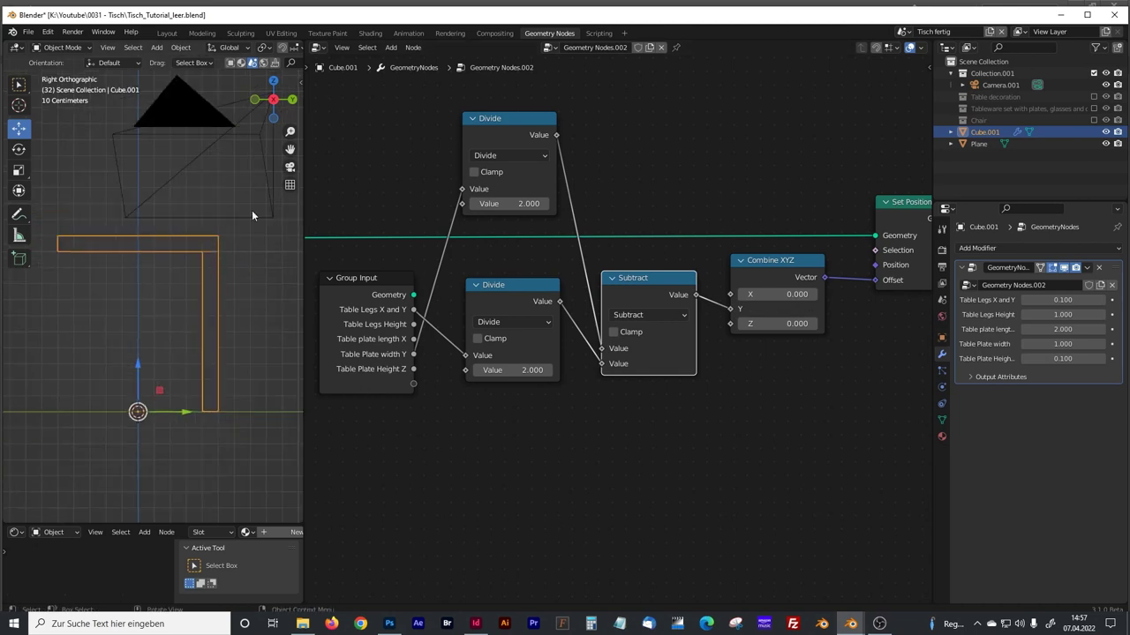
pyautogui.moveTo(236, 191); pyautogui.dragTo(129, 228, button='middle')
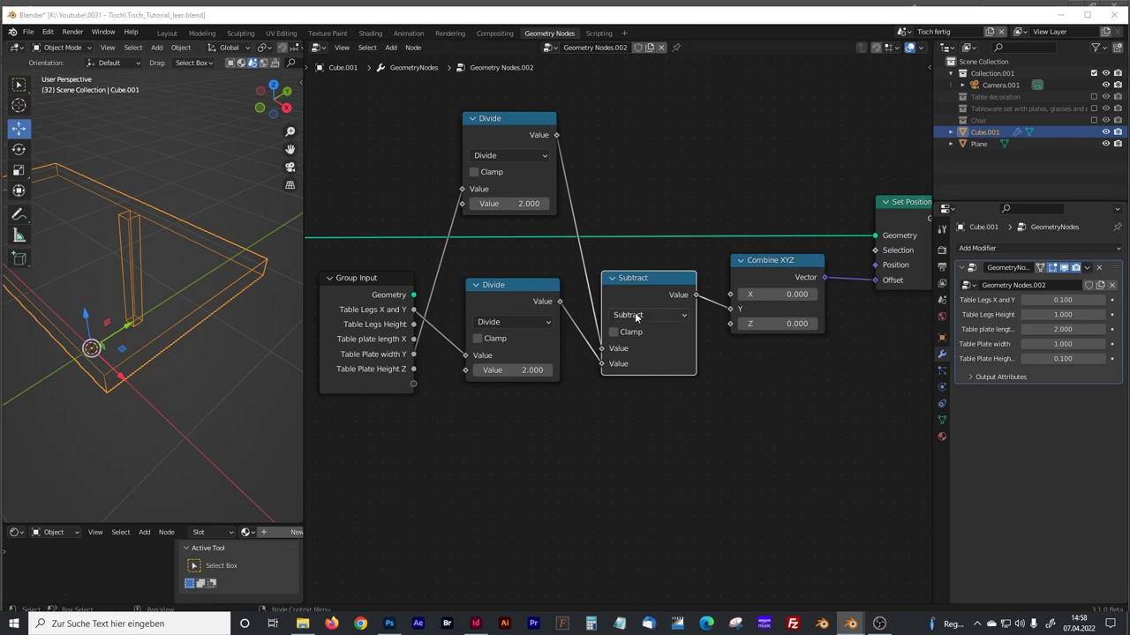
pyautogui.moveTo(508, 118); pyautogui.dragTo(509, 121)
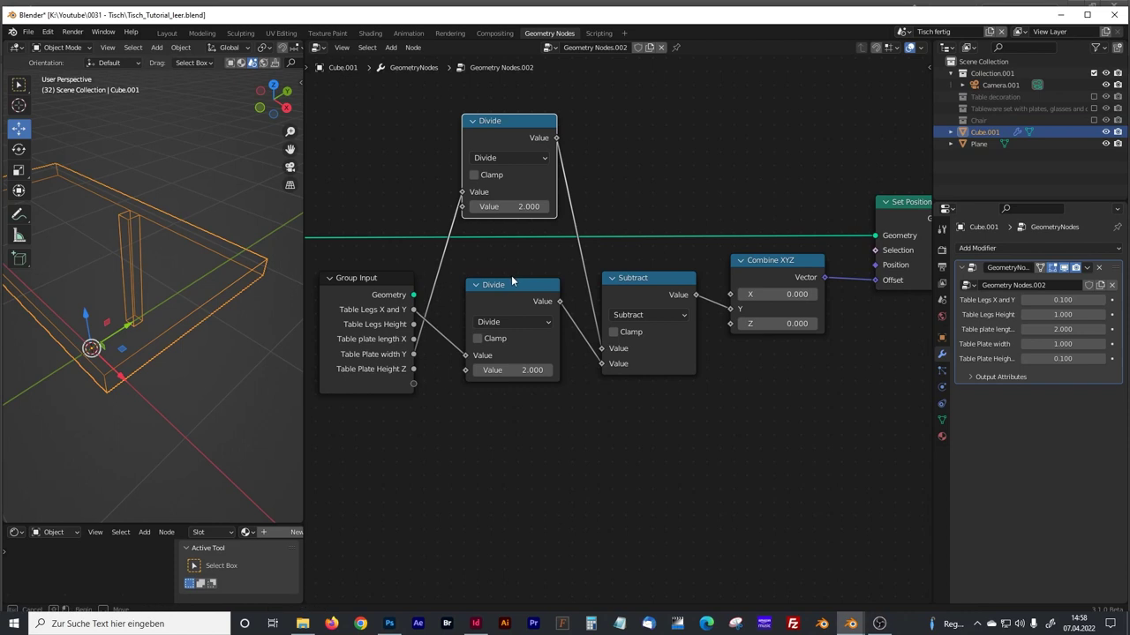
pyautogui.moveTo(452, 99); pyautogui.dragTo(704, 435)
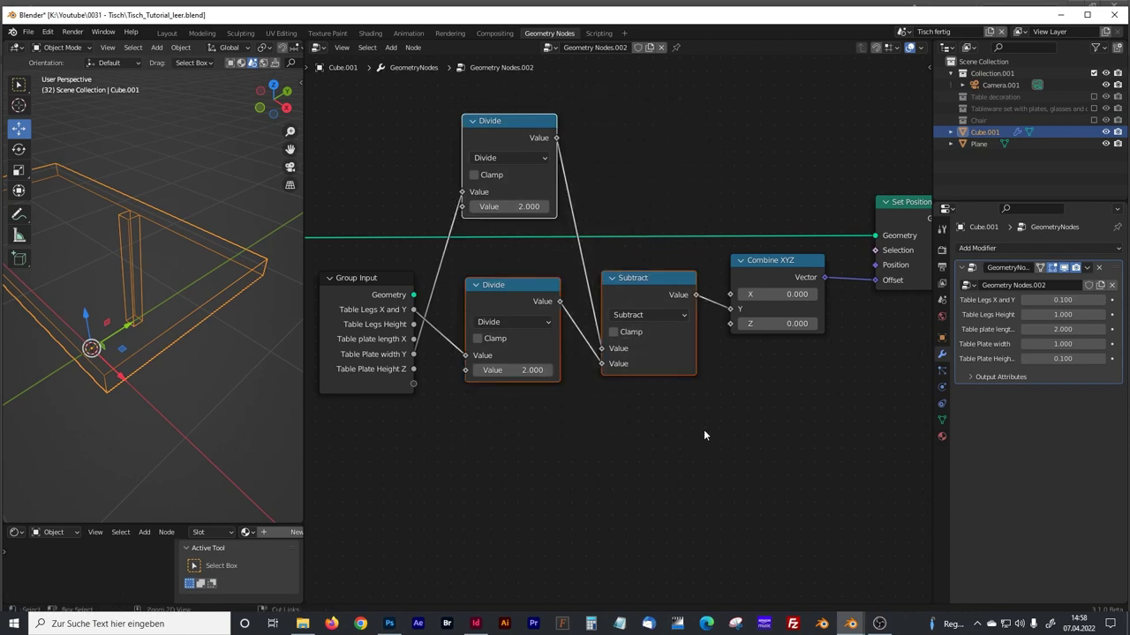
pyautogui.hotkey('ctrl', 'j')
pyautogui.moveTo(617, 145)
pyautogui.mouseDown()
pyautogui.moveTo(608, 118)
pyautogui.moveTo(608, 134)
pyautogui.mouseUp()
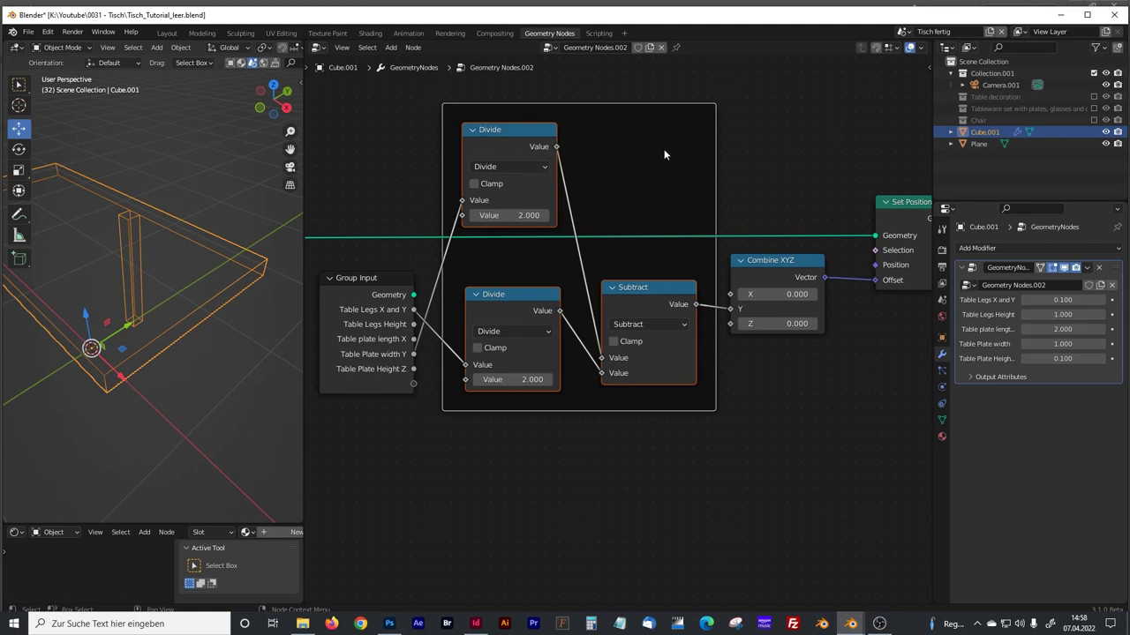
# Label the new frame around the Divide and Subtract nodes "Leg to side".
pyautogui.click(925, 65)
pyautogui.click(928, 67)
pyautogui.click(862, 97)
pyautogui.write('Leg to s')
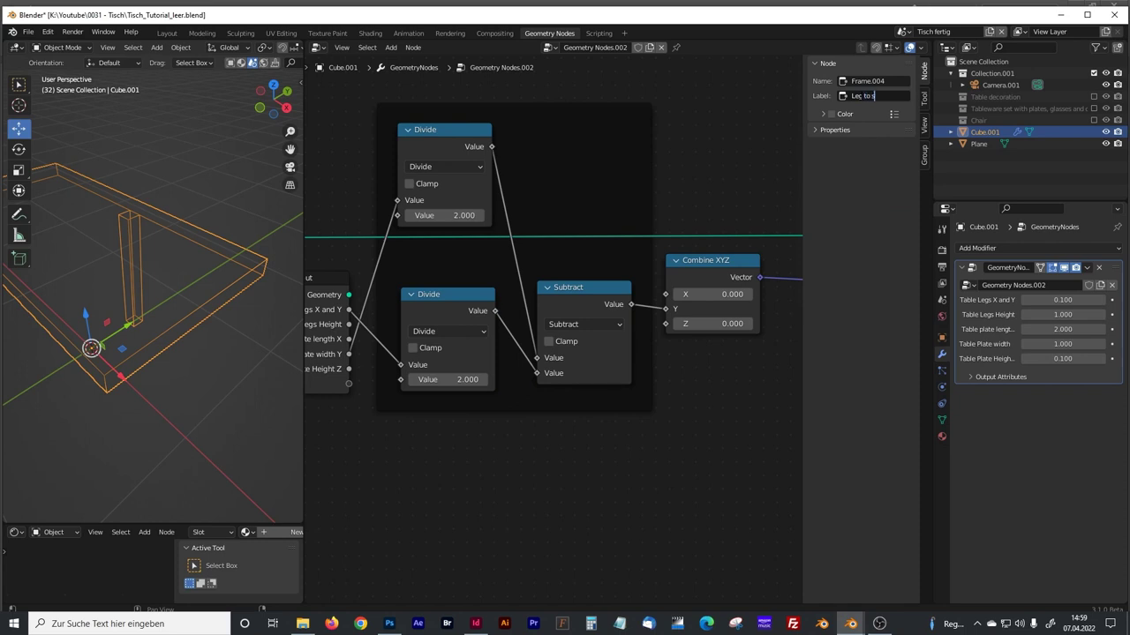
pyautogui.write('ide')
pyautogui.press('Return')
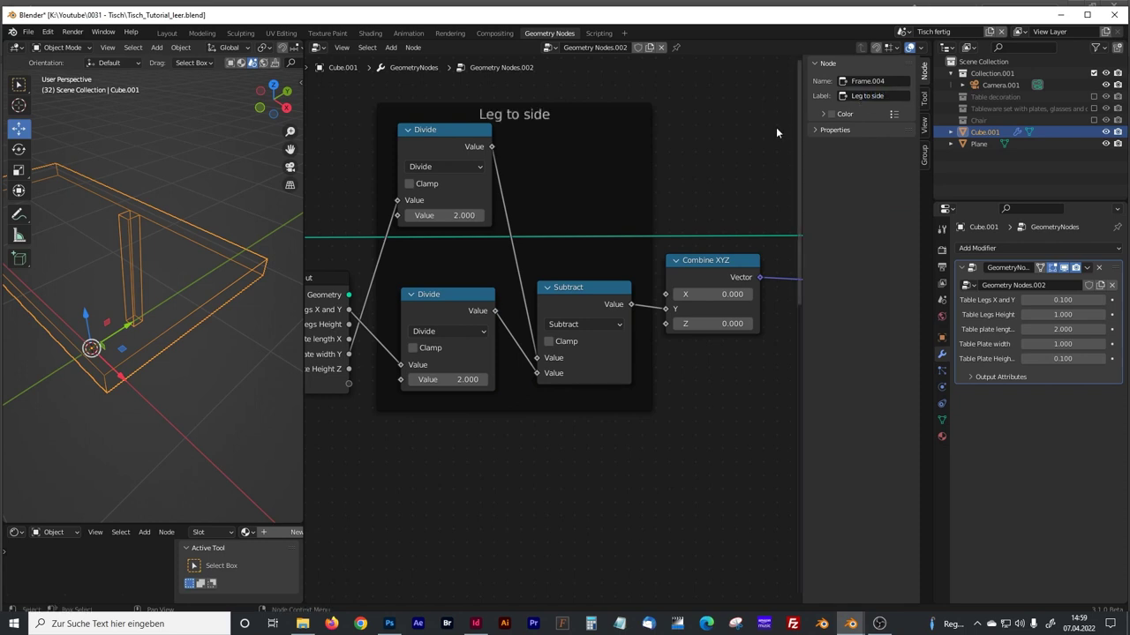
pyautogui.press('n')
# Duplicate the Leg to side frame with its three math nodes and place the copy below the original.
pyautogui.moveTo(432, 90); pyautogui.dragTo(717, 436)
pyautogui.hotkey('shift', 'd')
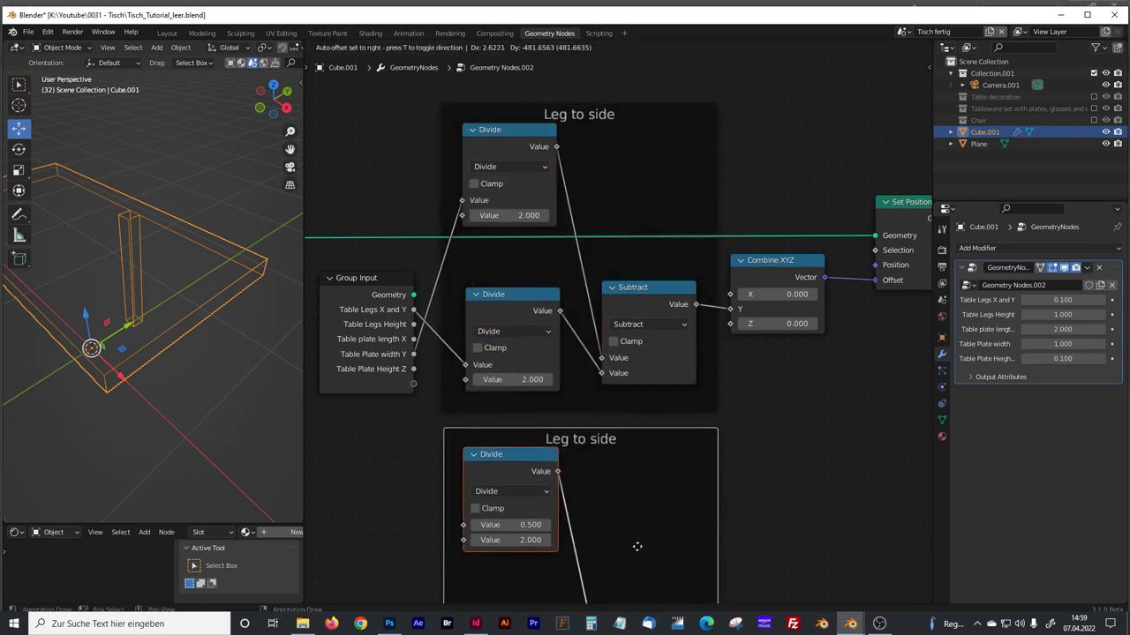
pyautogui.click(693, 500)
pyautogui.moveTo(694, 495); pyautogui.dragTo(713, 409, button='middle')
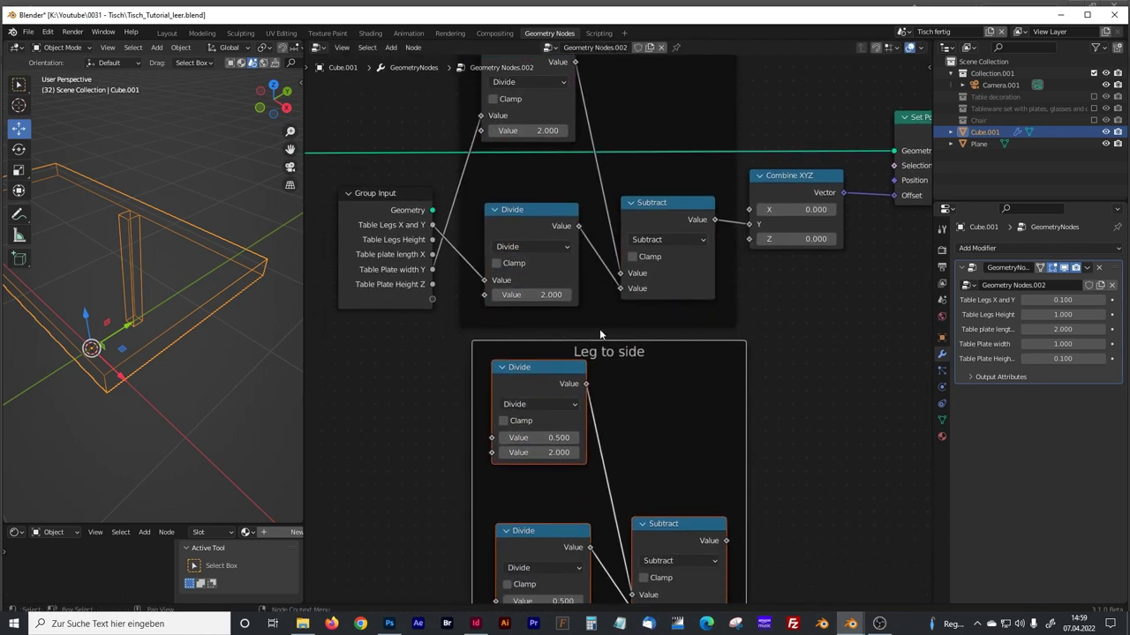
# In the copied frame, connect Table plate length X to the upper Divide and Table Legs X and Y to the lower Divide.
pyautogui.moveTo(384, 209); pyautogui.dragTo(383, 214)
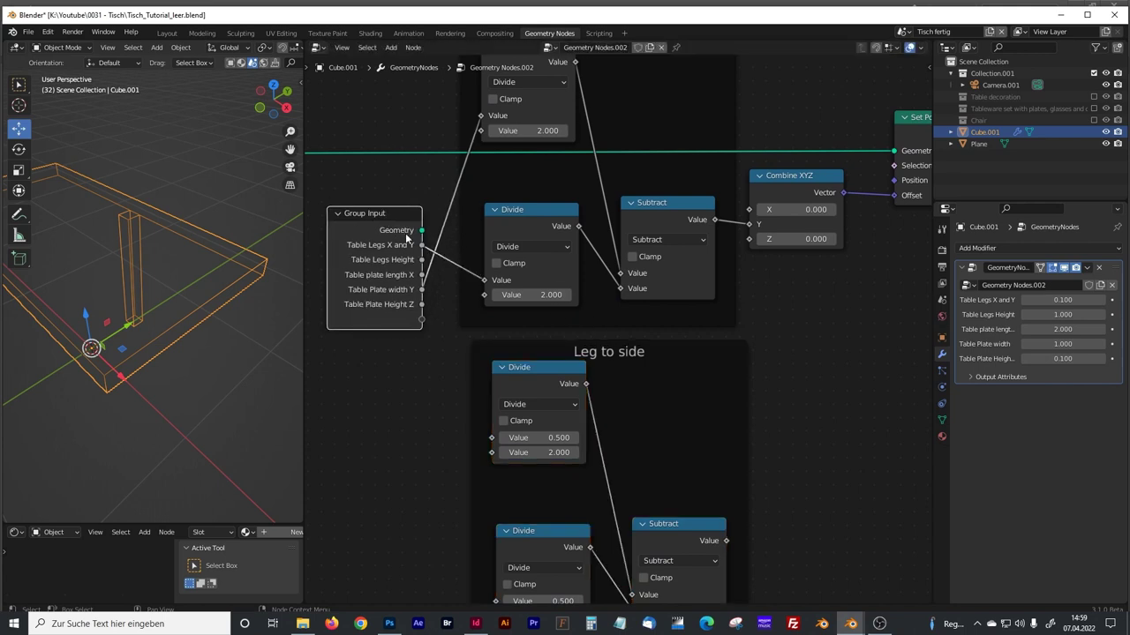
pyautogui.moveTo(423, 250)
pyautogui.moveTo(421, 275); pyautogui.dragTo(488, 437)
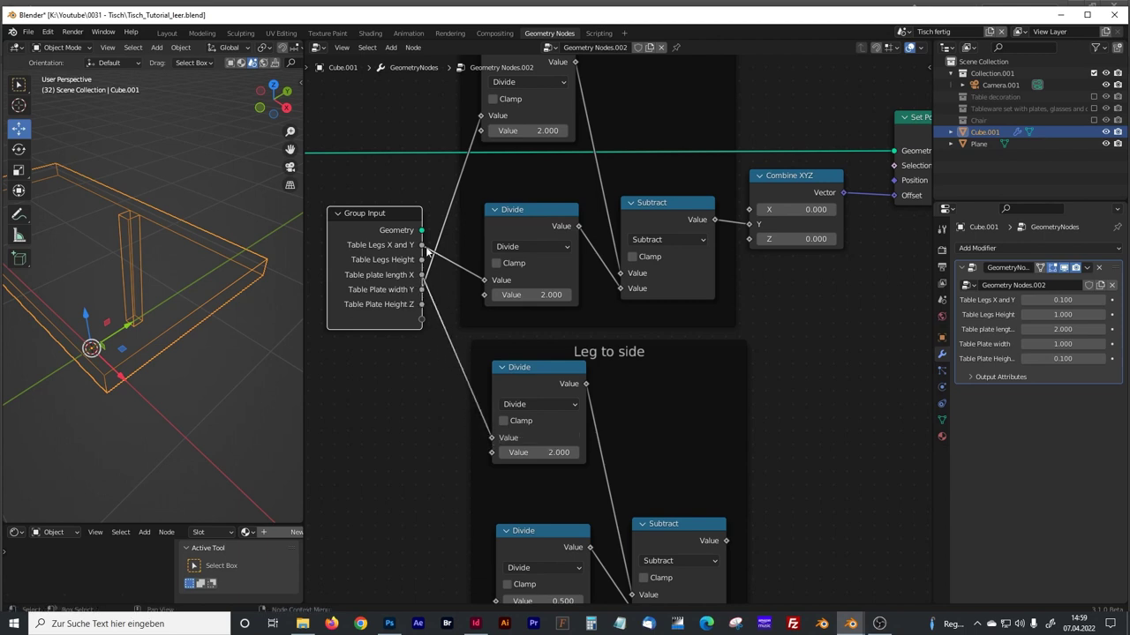
pyautogui.moveTo(422, 245); pyautogui.dragTo(497, 554)
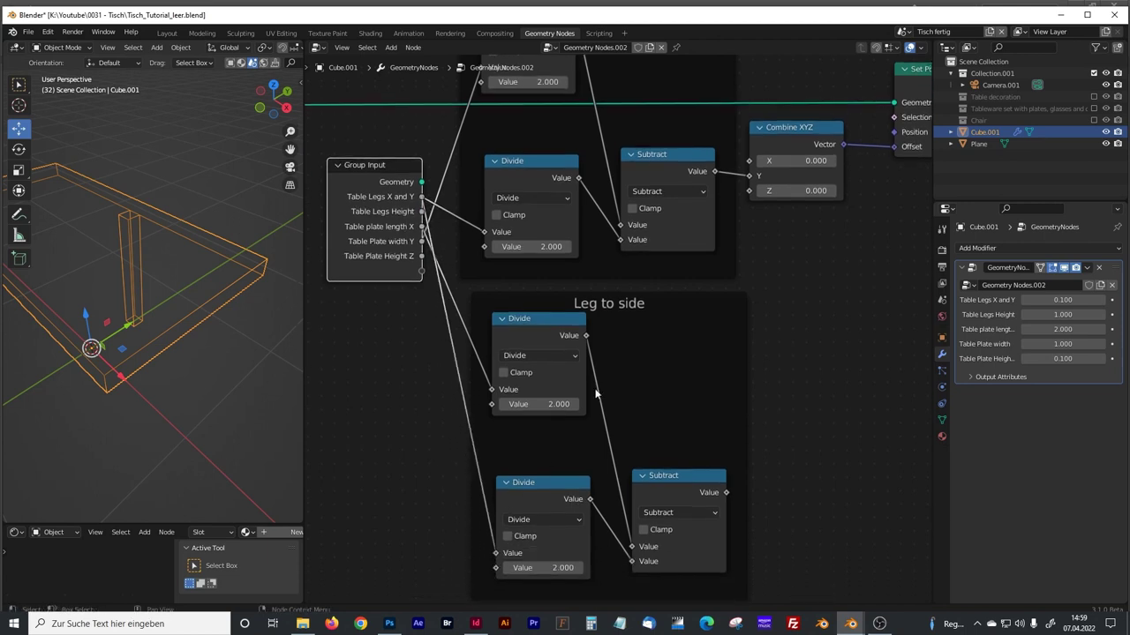
# Connect the copied frame's Subtract result to the X input of Combine XYZ and check the leg in the corner.
pyautogui.moveTo(791, 328); pyautogui.dragTo(752, 338, button='middle')
pyautogui.moveTo(741, 166); pyautogui.dragTo(757, 167)
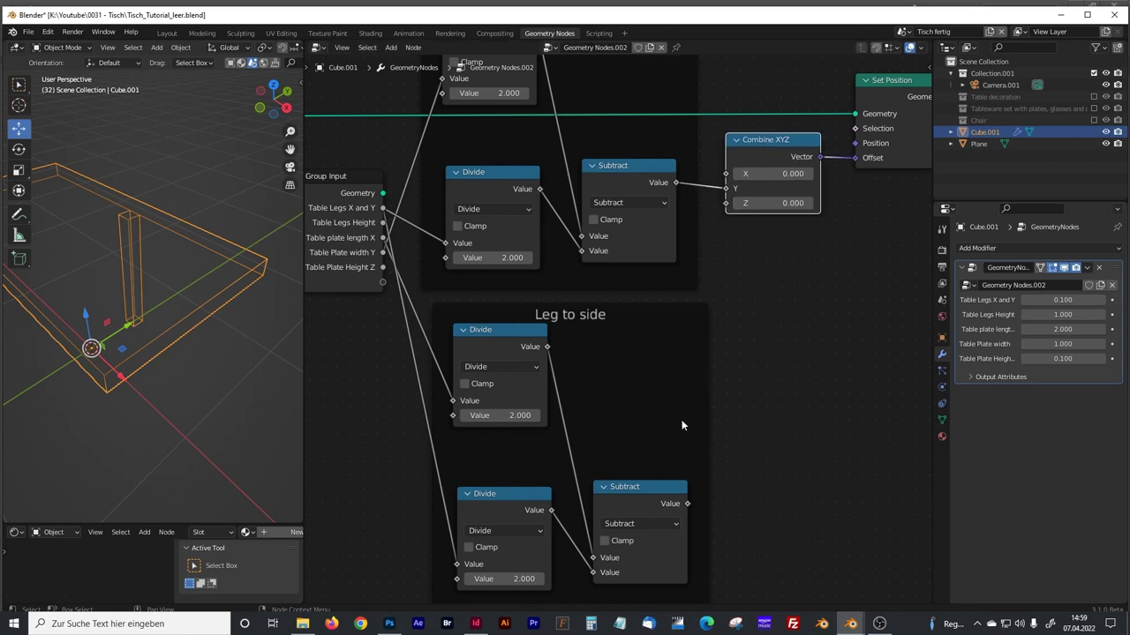
pyautogui.moveTo(653, 487); pyautogui.dragTo(725, 176)
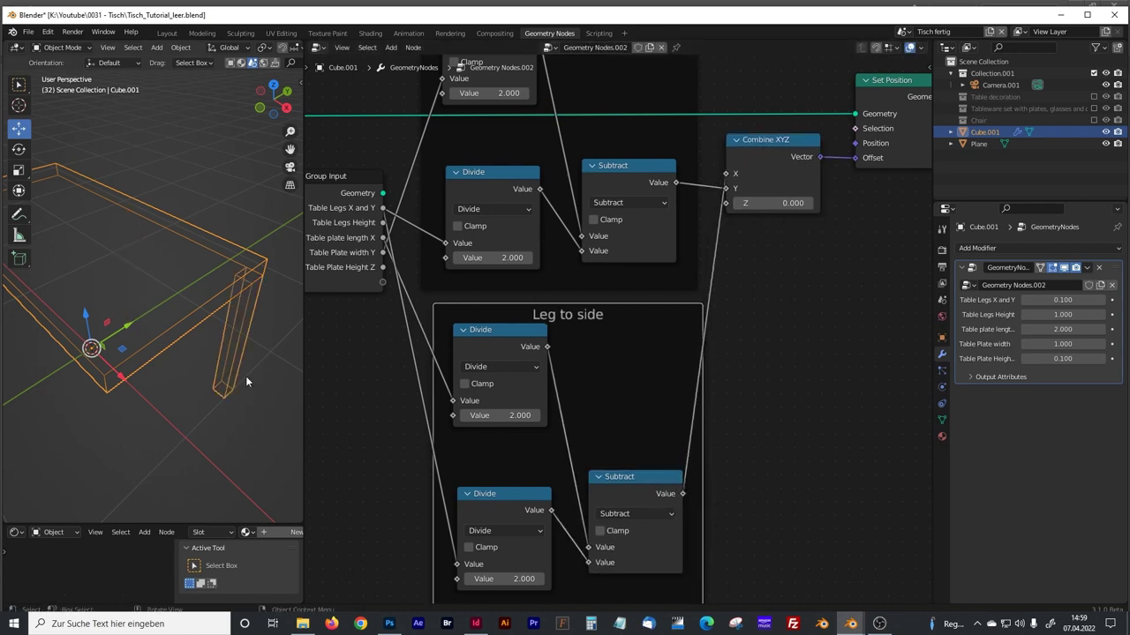
pyautogui.moveTo(223, 321)
pyautogui.mouseDown(button='middle')
pyautogui.moveTo(193, 306)
pyautogui.moveTo(210, 333)
pyautogui.mouseUp(button='middle')
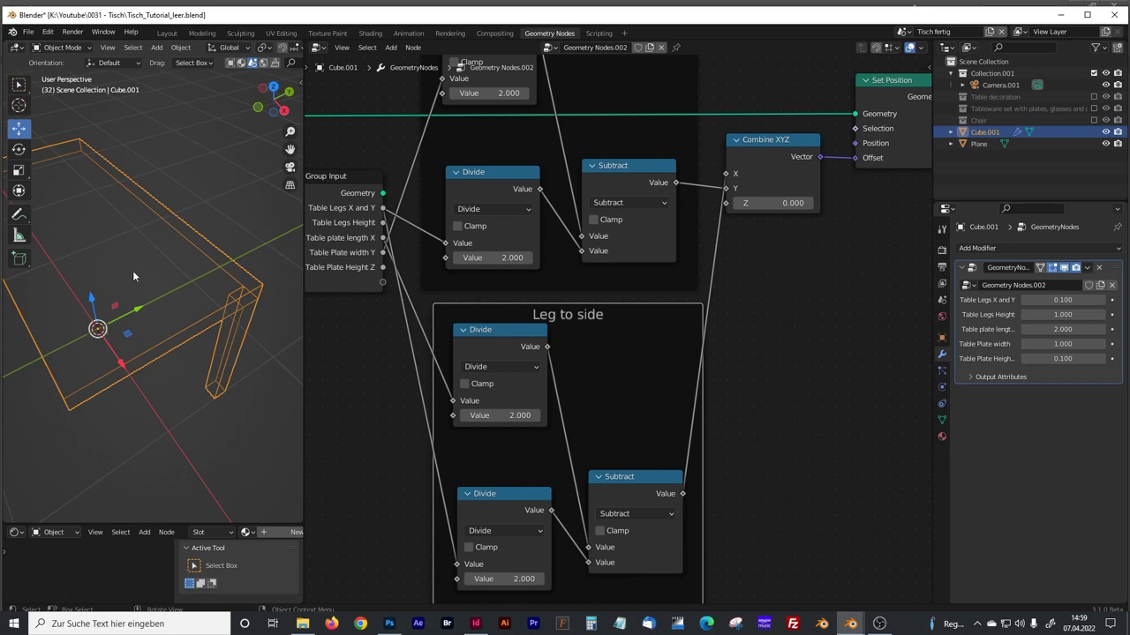
pyautogui.moveTo(224, 336); pyautogui.dragTo(180, 329, button='middle')
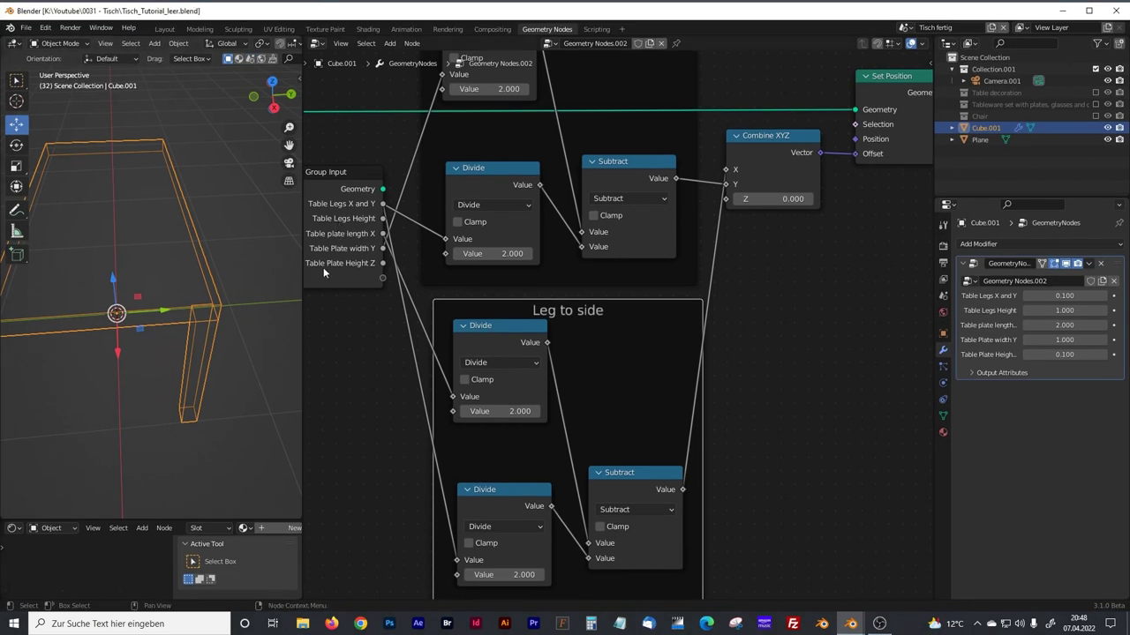
# Group the Group Input, both Leg to side frames, Combine XYZ and Set Position in one outer frame.
pyautogui.scroll(-3, 445, 351)
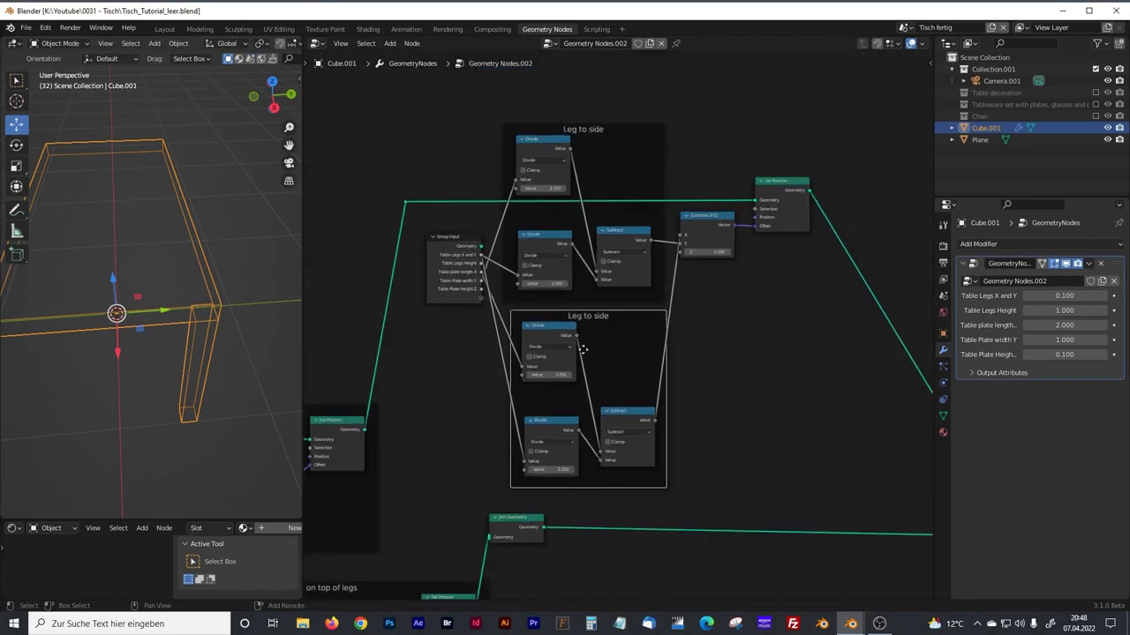
pyautogui.moveTo(630, 139); pyautogui.dragTo(597, 138, button='middle')
pyautogui.moveTo(570, 124); pyautogui.dragTo(576, 124)
pyautogui.moveTo(743, 181); pyautogui.dragTo(750, 182)
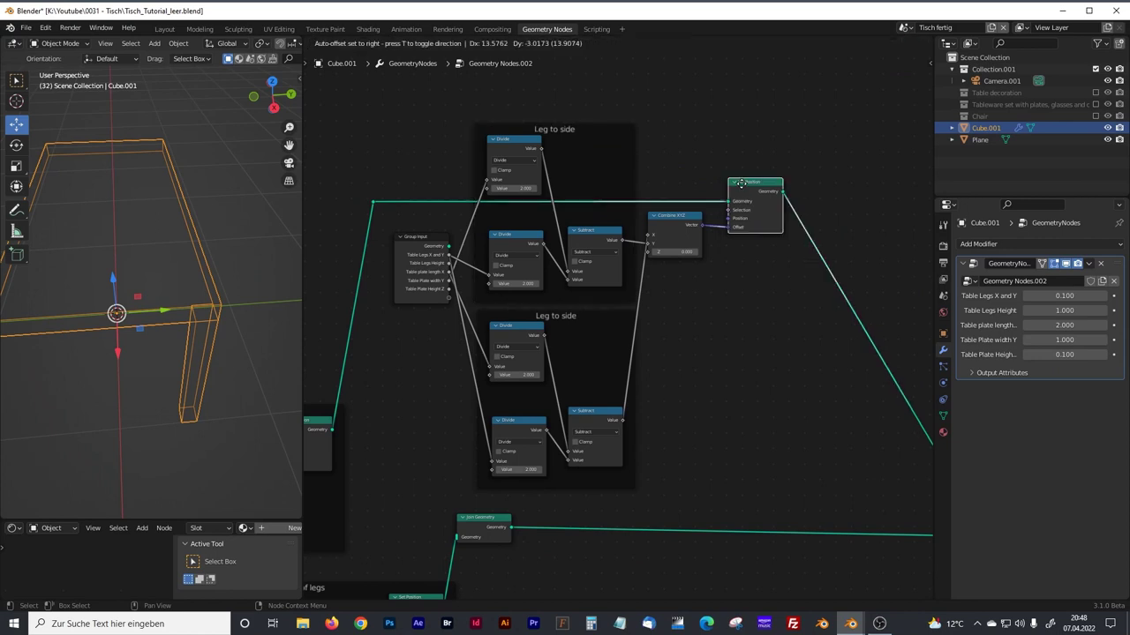
pyautogui.moveTo(816, 109); pyautogui.dragTo(386, 500)
pyautogui.hotkey('ctrl', 'j')
pyautogui.moveTo(668, 123); pyautogui.dragTo(672, 116)
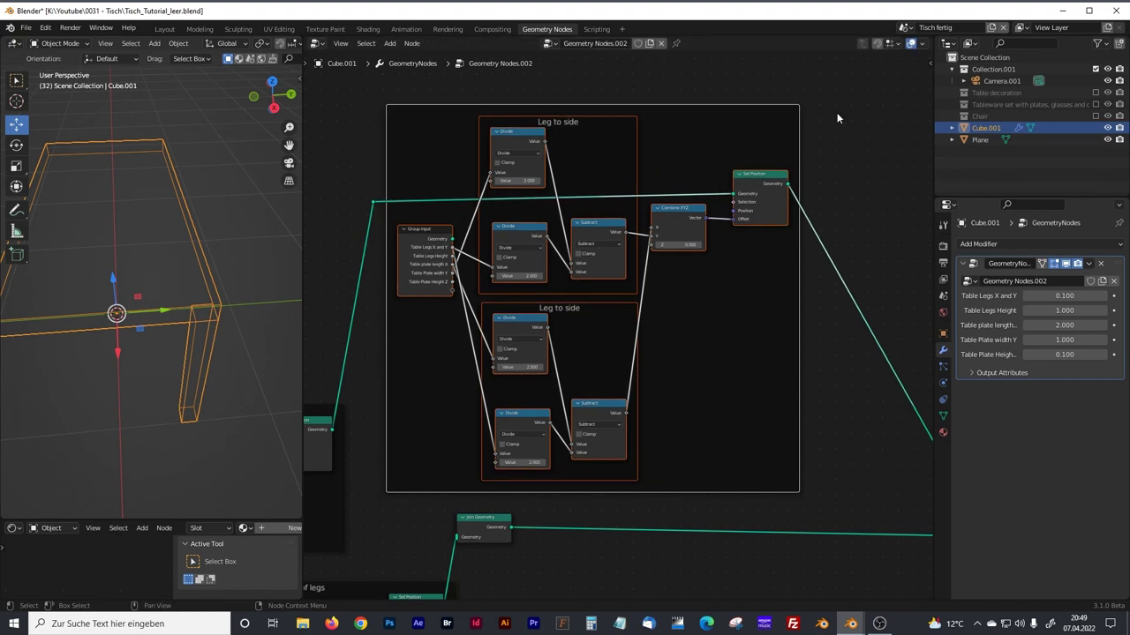
# Label the outer frame "First Corner".
pyautogui.click(928, 64)
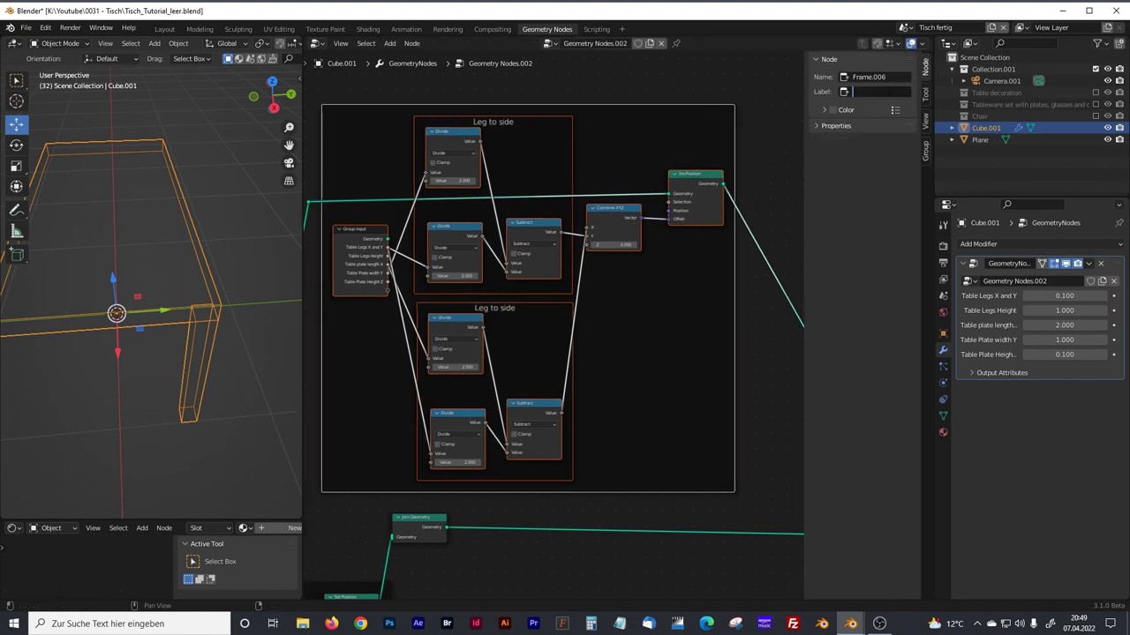
pyautogui.write('F')
pyautogui.press('Return')
pyautogui.scroll(-1, 559, 327)
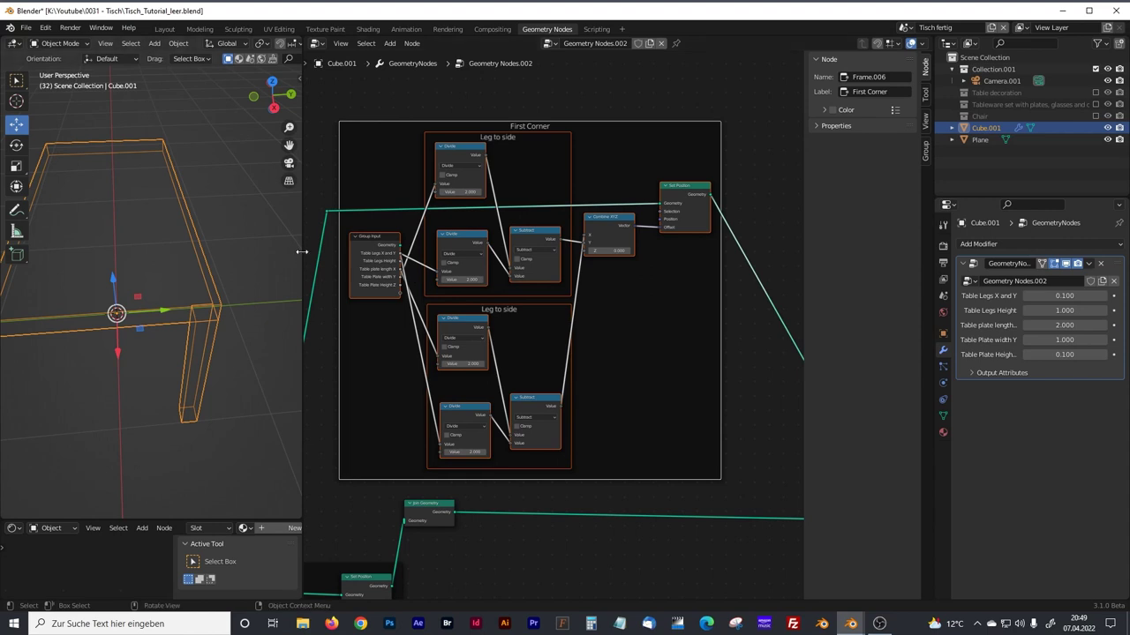
# Widen the node editor, then duplicate the First Corner frame with its contents and place the copy above the original.
pyautogui.moveTo(301, 252); pyautogui.dragTo(238, 253)
pyautogui.scroll(-3, 477, 261)
pyautogui.moveTo(338, 152); pyautogui.dragTo(679, 472)
pyautogui.hotkey('shift', 'd')
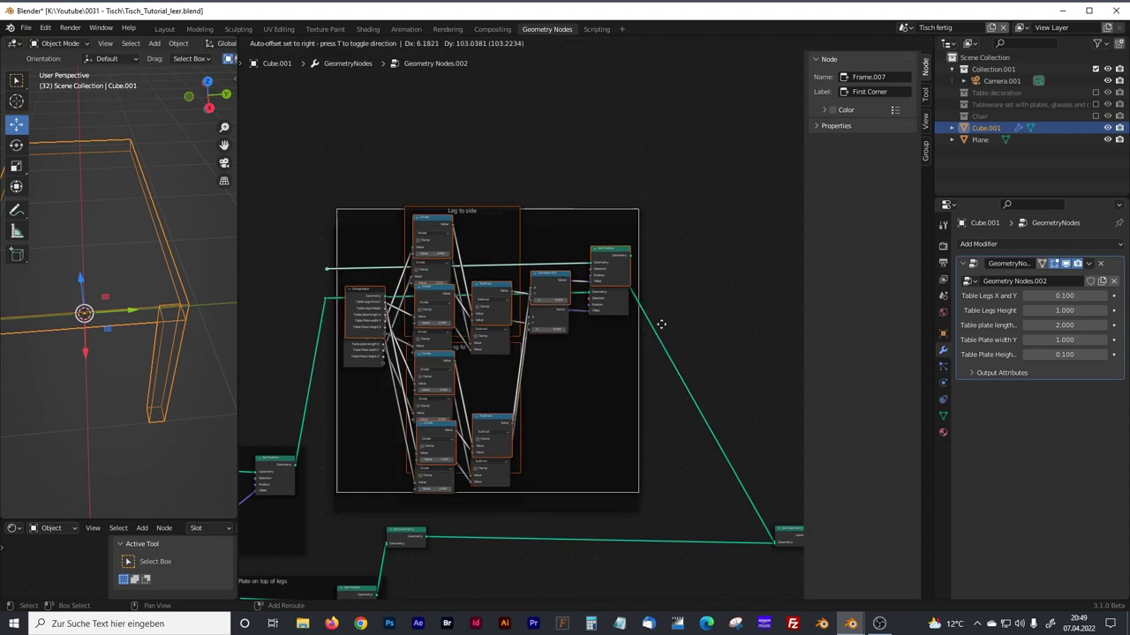
pyautogui.click(650, 93)
pyautogui.moveTo(528, 154); pyautogui.dragTo(575, 335, button='middle')
pyautogui.keyDown('shift'); pyautogui.moveTo(323, 300); pyautogui.dragTo(341, 239, button='middle'); pyautogui.keyUp('shift')
pyautogui.click(340, 239)
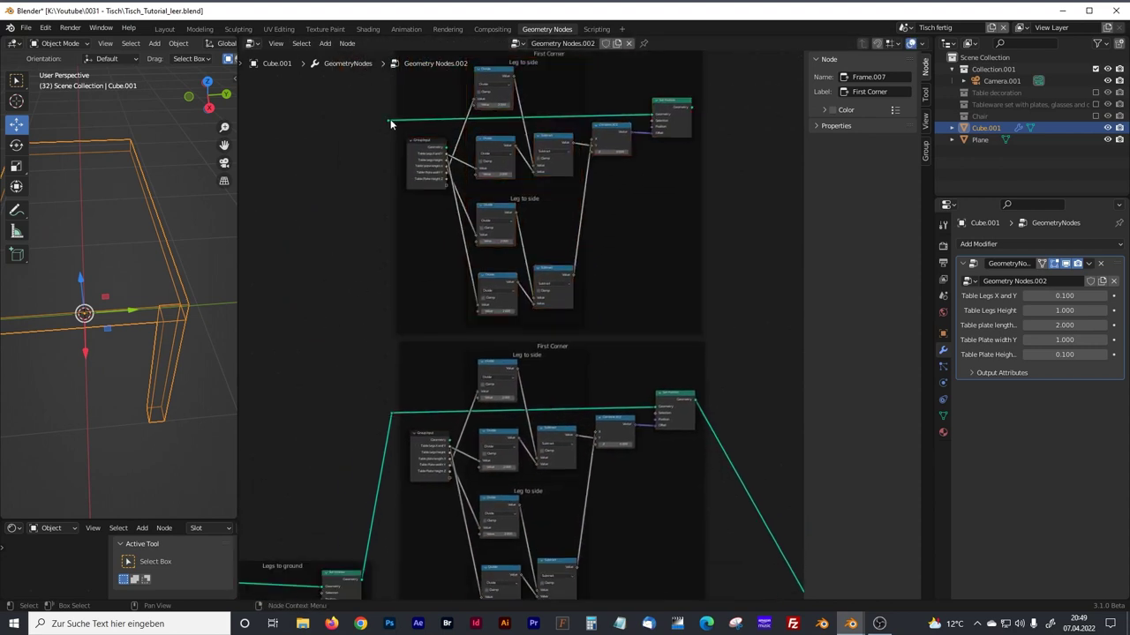
pyautogui.moveTo(387, 119); pyautogui.dragTo(392, 412)
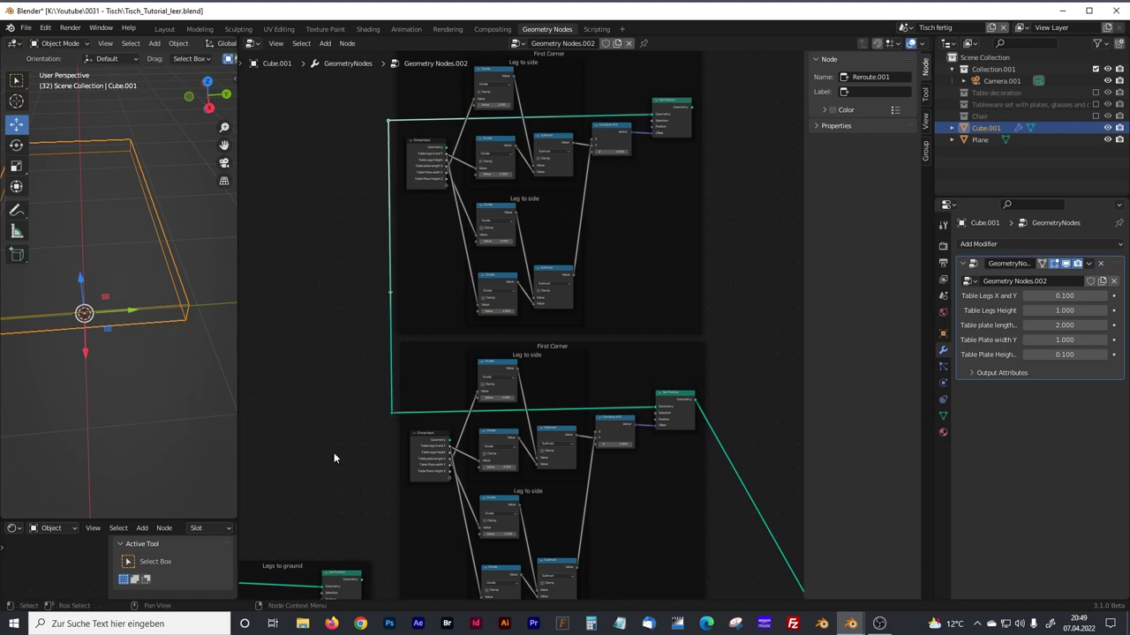
pyautogui.moveTo(333, 458); pyautogui.dragTo(336, 326, button='middle')
pyautogui.scroll(4, 336, 366)
pyautogui.moveTo(301, 493); pyautogui.dragTo(345, 277)
pyautogui.moveTo(345, 265); pyautogui.dragTo(363, 290, button='middle')
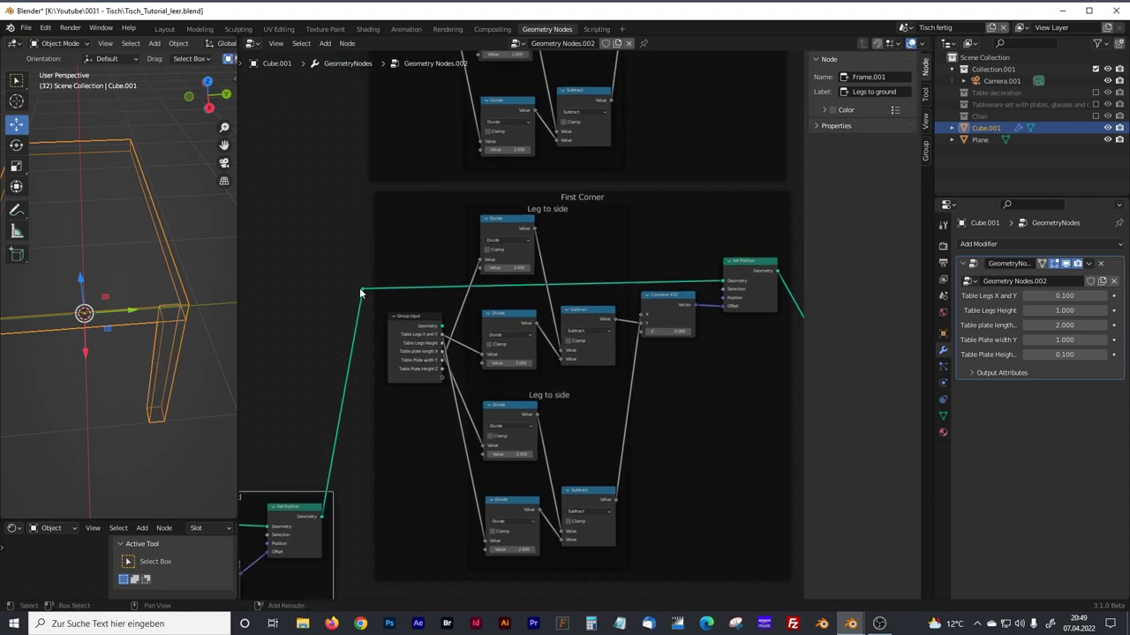
pyautogui.moveTo(362, 290); pyautogui.dragTo(356, 290)
pyautogui.press('Escape')
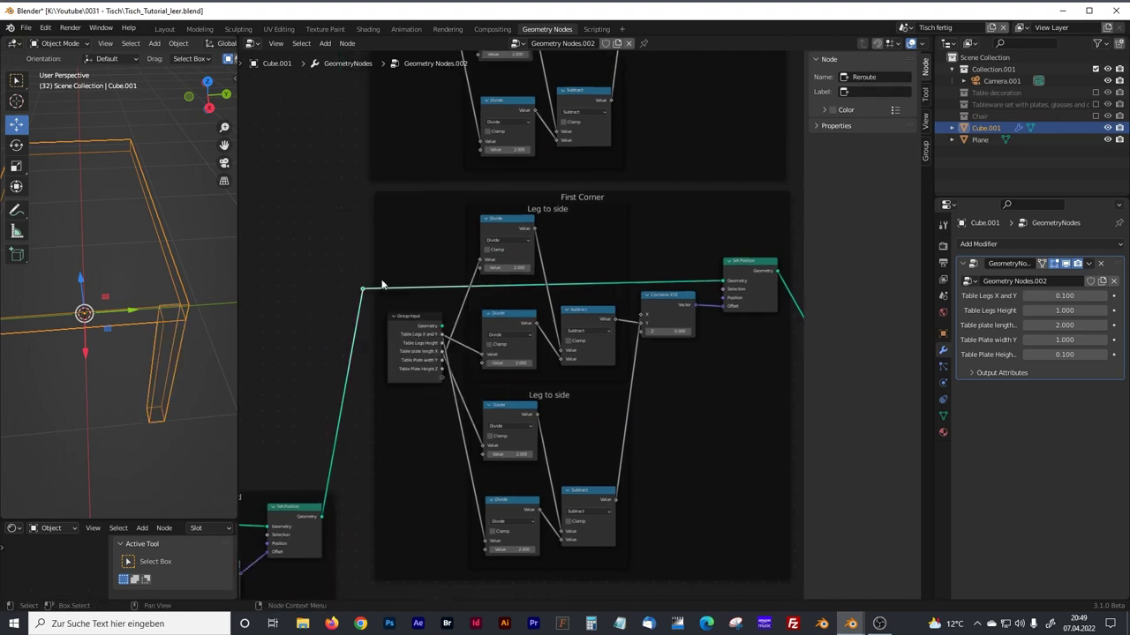
# Connect the Legs to ground Set Position geometry to the reroute of the upper First Corner copy.
pyautogui.moveTo(343, 206); pyautogui.dragTo(381, 356, button='middle')
pyautogui.moveTo(619, 69); pyautogui.dragTo(622, 153, button='middle')
pyautogui.moveTo(400, 122); pyautogui.dragTo(397, 93)
pyautogui.press('Escape')
pyautogui.moveTo(601, 240); pyautogui.dragTo(522, 383, button='middle')
pyautogui.scroll(7, 530, 332)
pyautogui.scroll(-3, 526, 329)
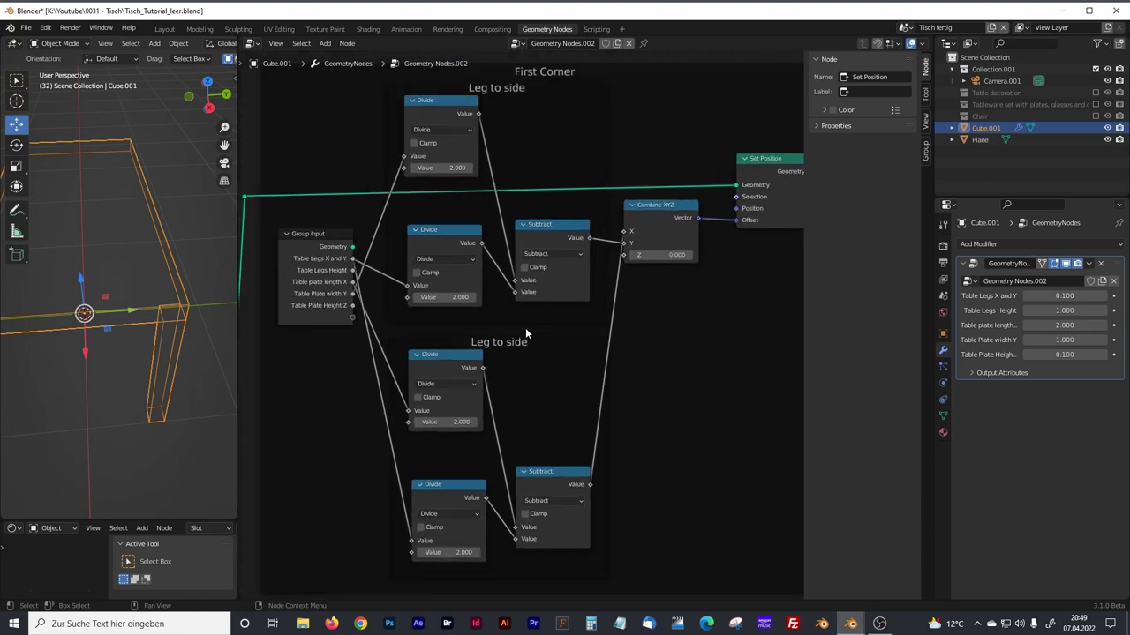
# Set the divisor of the top Divide node in the upper First Corner copy to -2.
pyautogui.scroll(-1, 525, 327)
pyautogui.scroll(2, 518, 207)
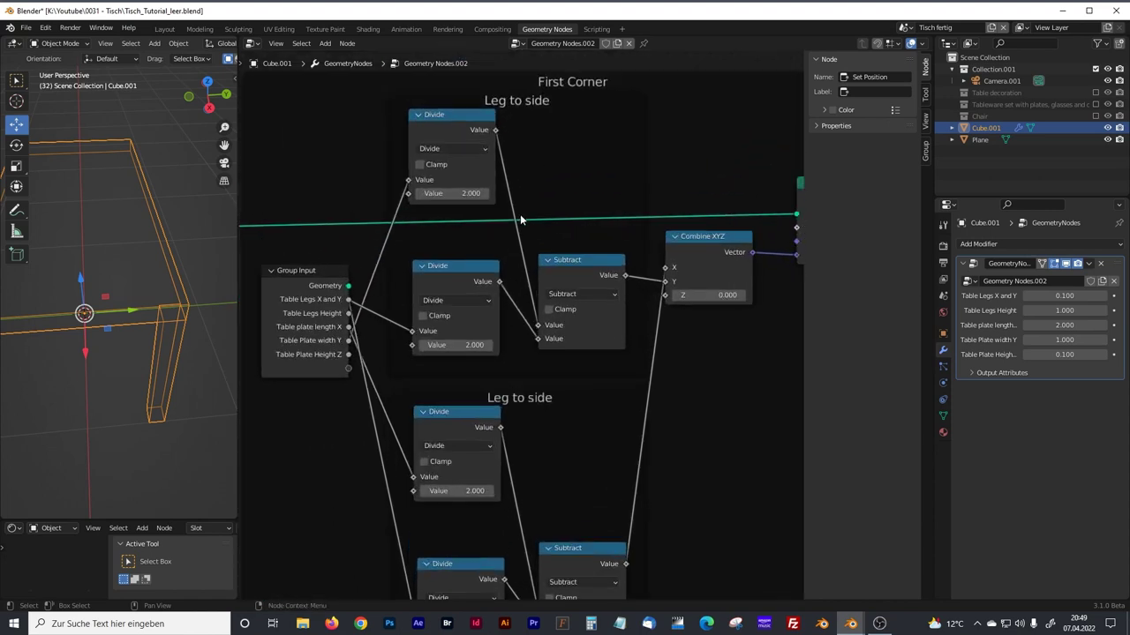
pyautogui.scroll(1, 519, 215)
pyautogui.keyDown('shift'); pyautogui.moveTo(119, 330); pyautogui.dragTo(160, 301, button='middle'); pyautogui.keyUp('shift')
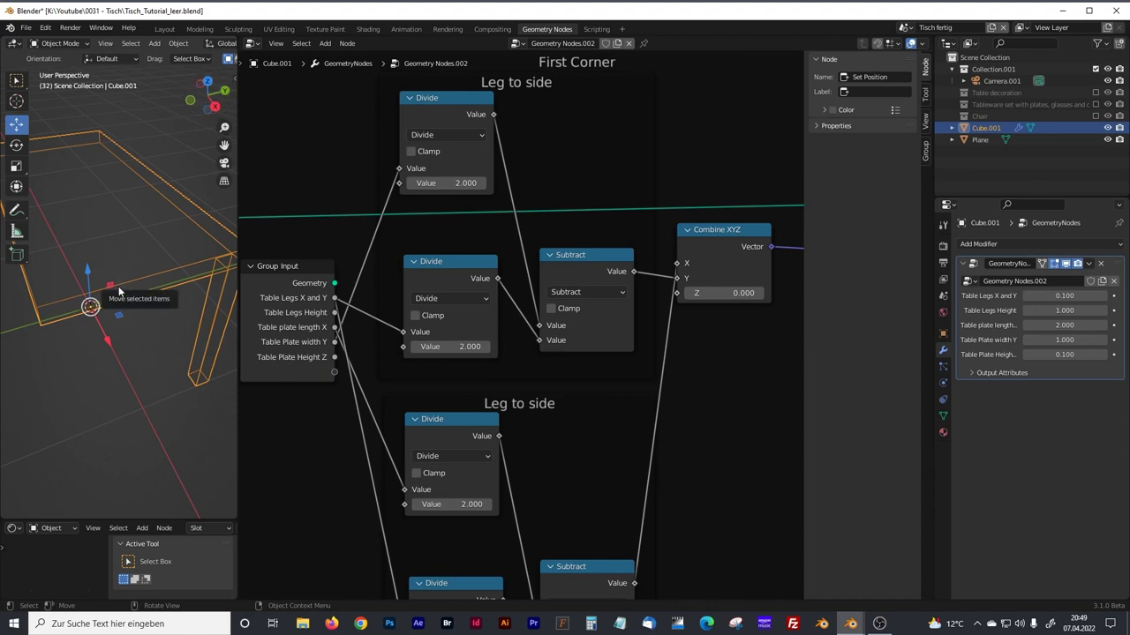
pyautogui.moveTo(429, 98); pyautogui.dragTo(429, 99)
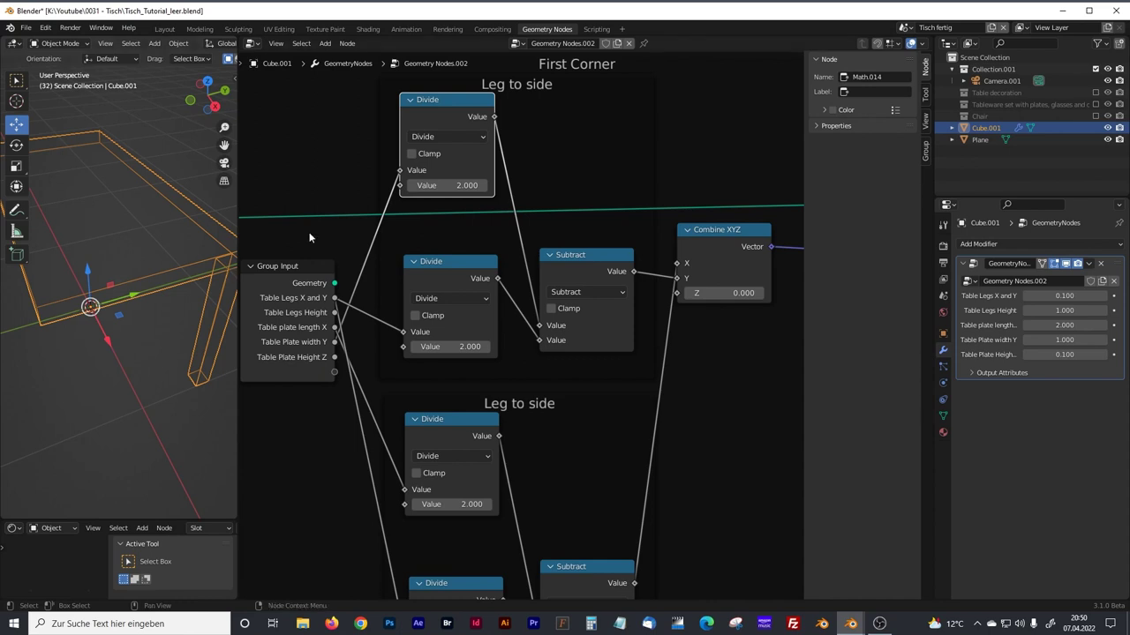
pyautogui.click(465, 184)
pyautogui.press('Left')
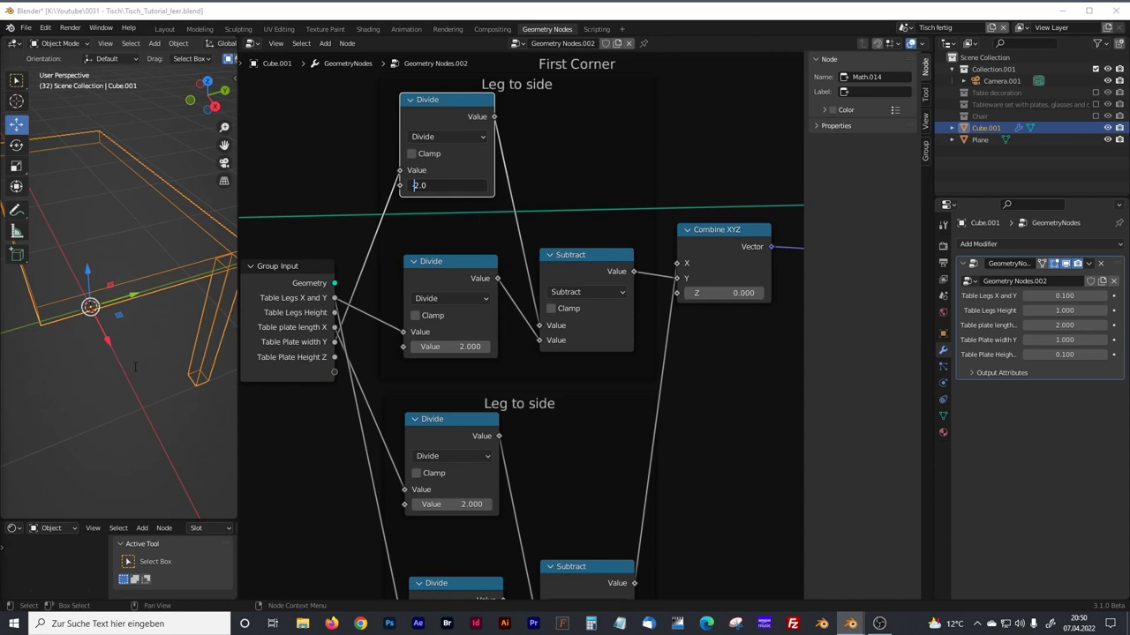
pyautogui.write('-')
pyautogui.press('Return')
# Change the Y-offset Subtract node in the upper First Corner copy to Add.
pyautogui.click(580, 255)
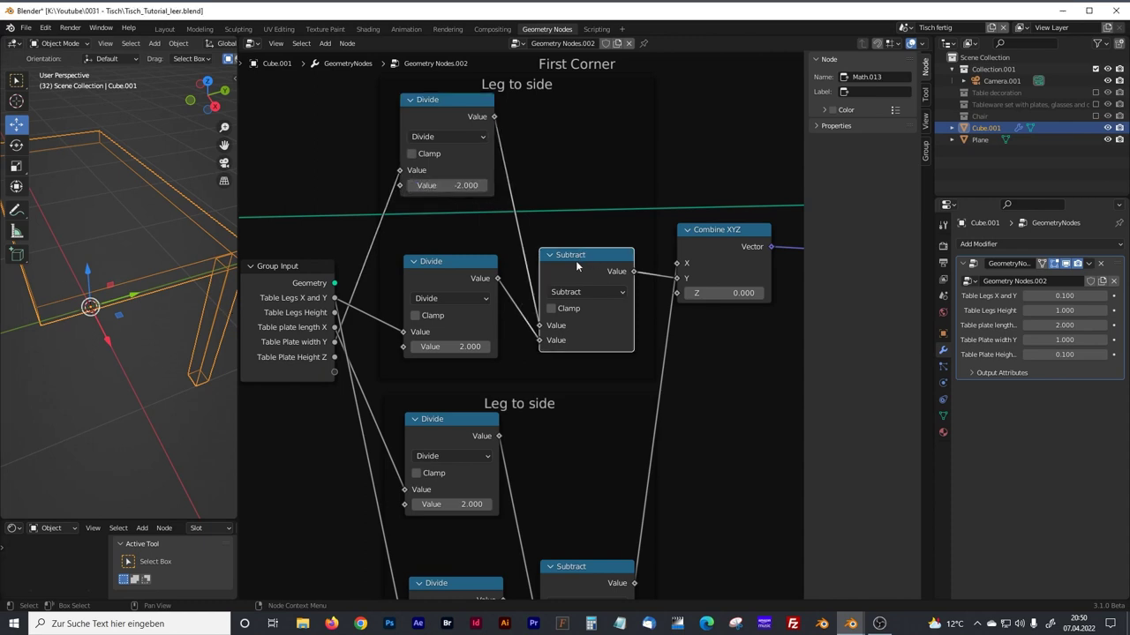
pyautogui.click(574, 292)
pyautogui.click(564, 330)
# Connect the upper corner's Set Position to the final Join Geometry, and widen the 3D viewport to inspect the second leg.
pyautogui.scroll(-5, 576, 257)
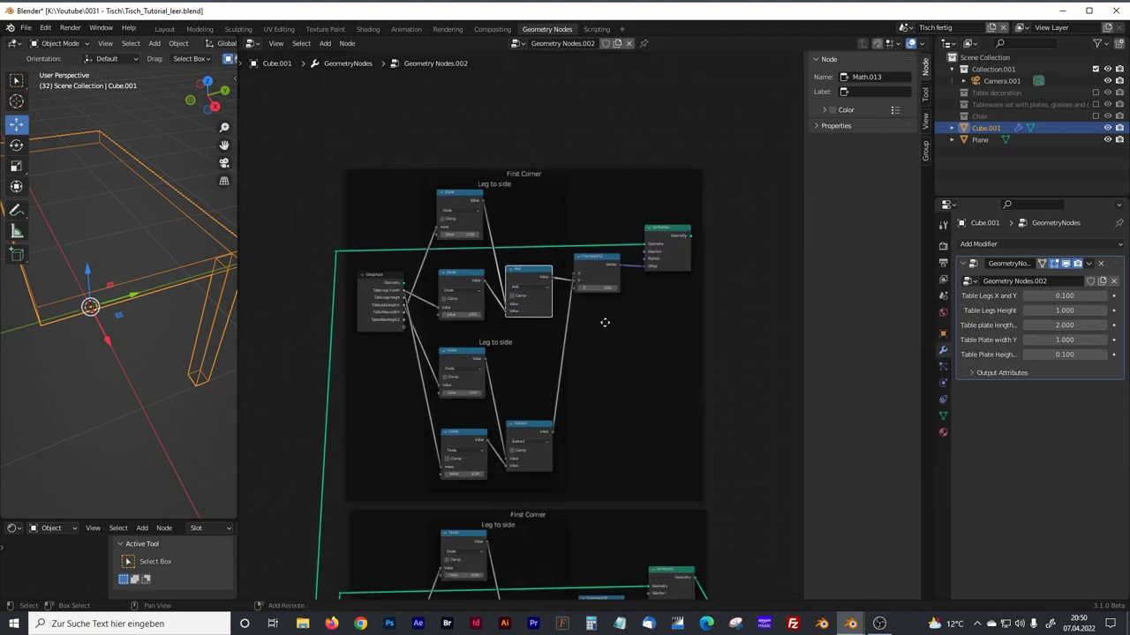
pyautogui.moveTo(606, 321); pyautogui.dragTo(508, 255, button='middle')
pyautogui.scroll(-4, 579, 334)
pyautogui.moveTo(611, 555); pyautogui.dragTo(607, 532)
pyautogui.moveTo(498, 189); pyautogui.dragTo(594, 538)
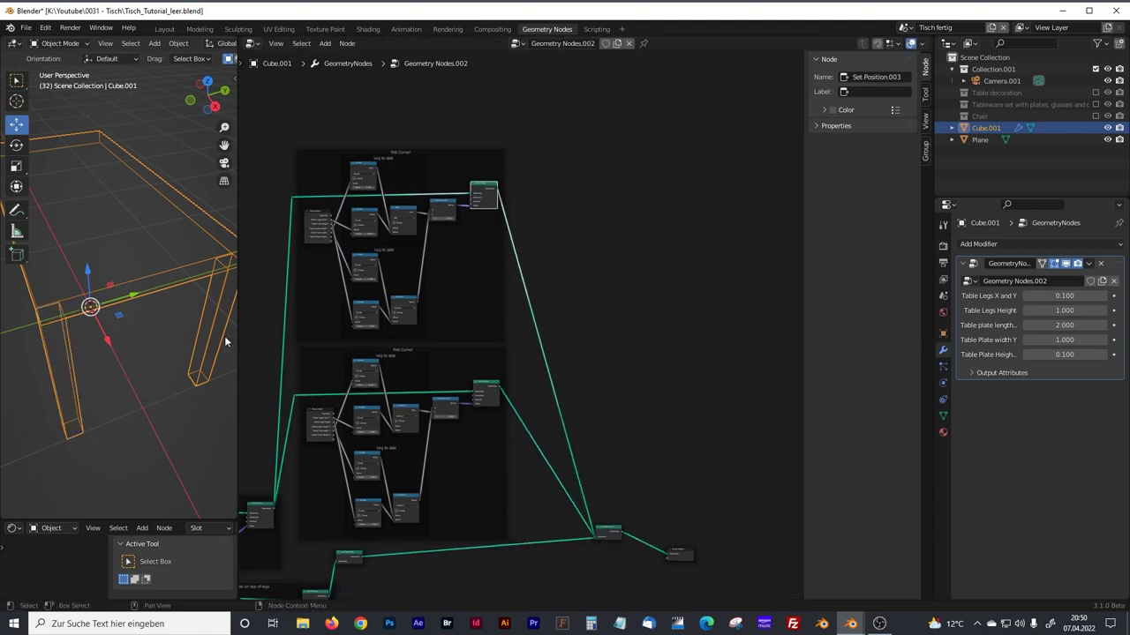
pyautogui.moveTo(238, 220); pyautogui.dragTo(374, 221)
pyautogui.moveTo(252, 284); pyautogui.dragTo(217, 255, button='middle')
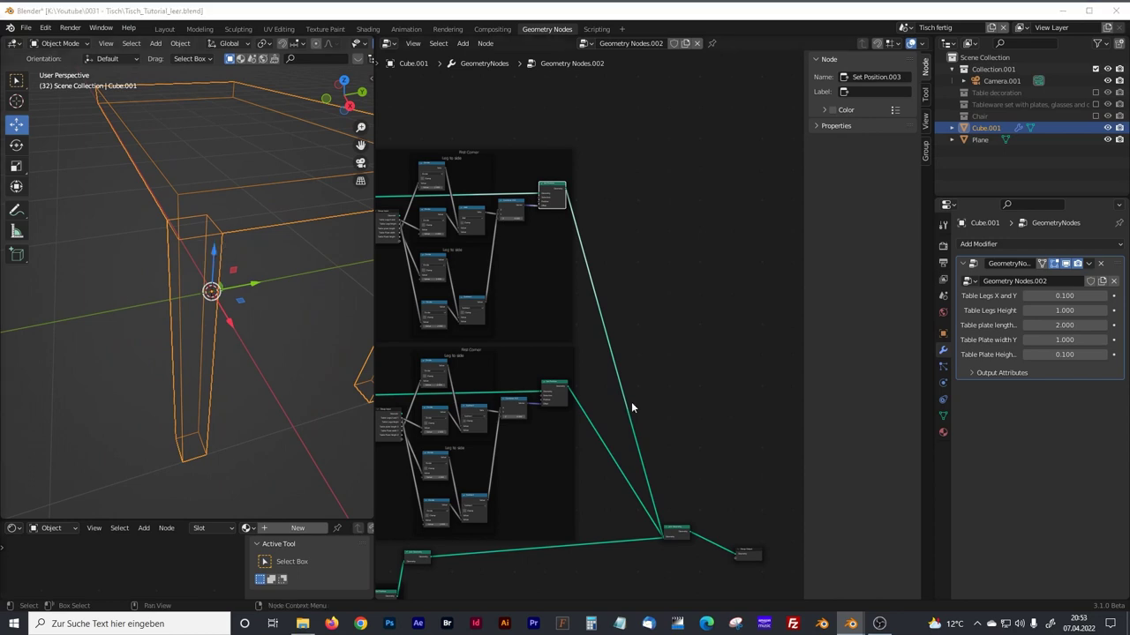
# Duplicate the final Join Geometry node and place the copy beside the two First Corner frames.
pyautogui.moveTo(353, 311); pyautogui.dragTo(262, 162, button='middle')
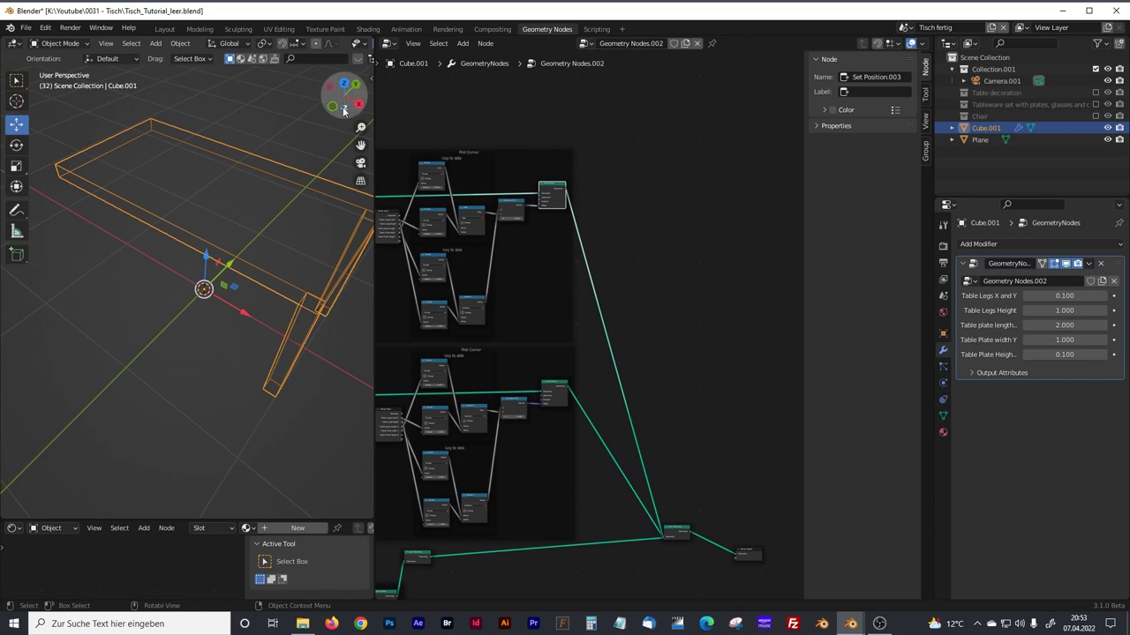
pyautogui.moveTo(375, 171)
pyautogui.mouseDown()
pyautogui.moveTo(345, 170)
pyautogui.moveTo(382, 173)
pyautogui.mouseUp()
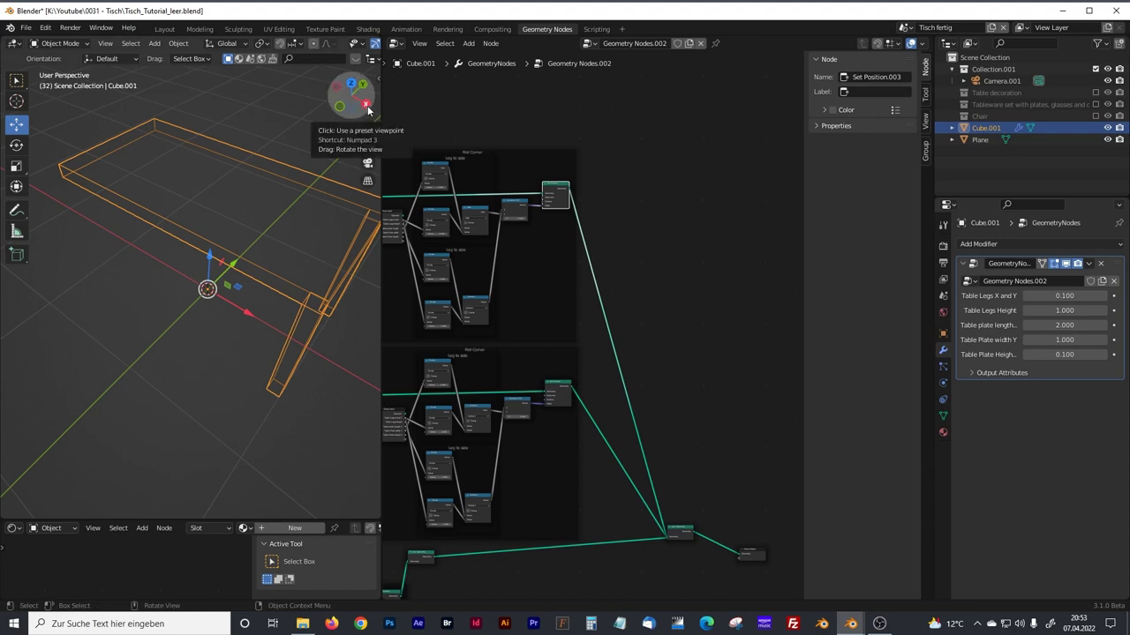
pyautogui.moveTo(381, 177); pyautogui.dragTo(226, 181)
pyautogui.scroll(2, 437, 276)
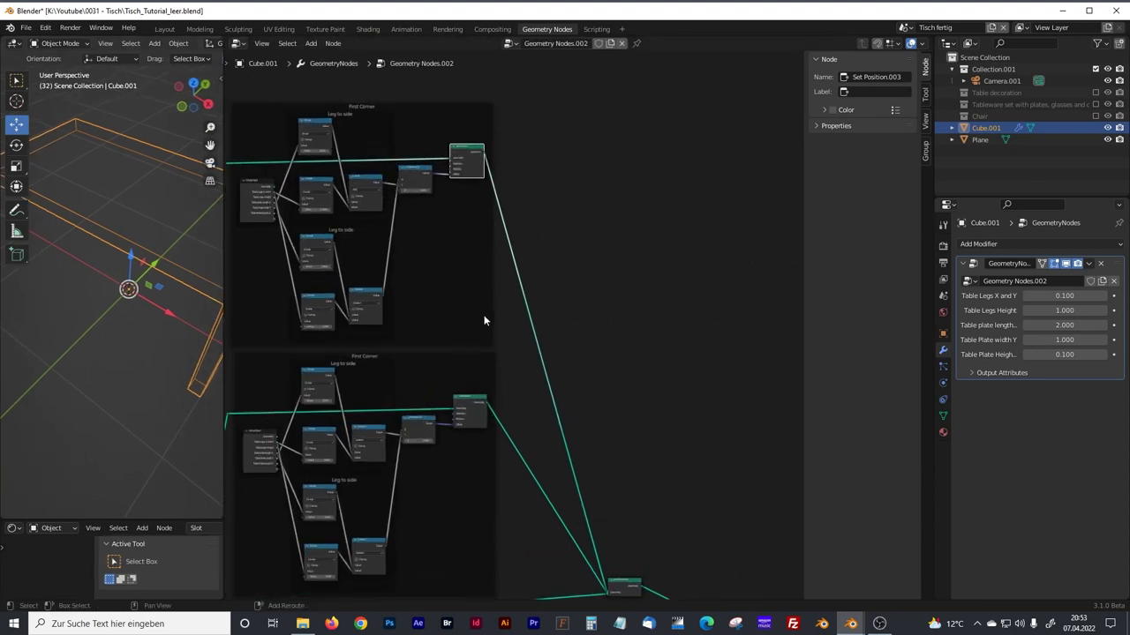
pyautogui.keyDown('shift'); pyautogui.moveTo(551, 391); pyautogui.dragTo(483, 315, button='middle'); pyautogui.keyUp('shift')
pyautogui.scroll(5, 484, 314)
pyautogui.moveTo(593, 548); pyautogui.dragTo(557, 471, button='middle')
pyautogui.click(547, 520)
pyautogui.hotkey('shift', 'd')
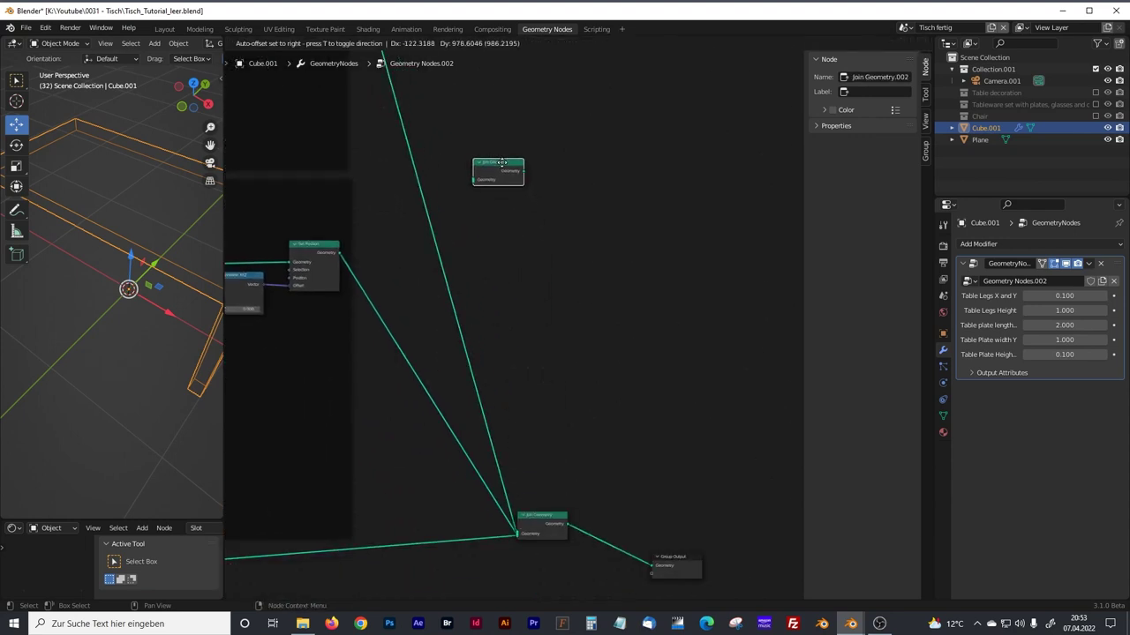
pyautogui.click(501, 164)
# Cut the corners' links to the final Join Geometry and connect both corner Set Position outputs to the duplicated Join Geometry.
pyautogui.moveTo(470, 275); pyautogui.dragTo(503, 325, button='middle')
pyautogui.keyDown('ctrl'); pyautogui.moveTo(501, 328); pyautogui.dragTo(417, 455, button='right'); pyautogui.keyUp('ctrl')
pyautogui.moveTo(415, 252); pyautogui.dragTo(440, 441, button='middle')
pyautogui.moveTo(393, 123); pyautogui.dragTo(532, 419)
pyautogui.moveTo(396, 494); pyautogui.dragTo(533, 341)
# Move the Group Output and final Join Geometry farther out, and connect the legs' Join Geometry to the final one.
pyautogui.moveTo(541, 436); pyautogui.dragTo(403, 258, button='middle')
pyautogui.scroll(-3, 451, 312)
pyautogui.moveTo(583, 561); pyautogui.dragTo(704, 562)
pyautogui.moveTo(475, 528); pyautogui.dragTo(609, 558)
pyautogui.moveTo(448, 208); pyautogui.dragTo(590, 571)
pyautogui.scroll(4, 612, 551)
pyautogui.moveTo(610, 562); pyautogui.dragTo(551, 360, button='middle')
pyautogui.scroll(3, 578, 441)
pyautogui.scroll(-8, 577, 443)
pyautogui.moveTo(481, 287); pyautogui.dragTo(556, 538, button='middle')
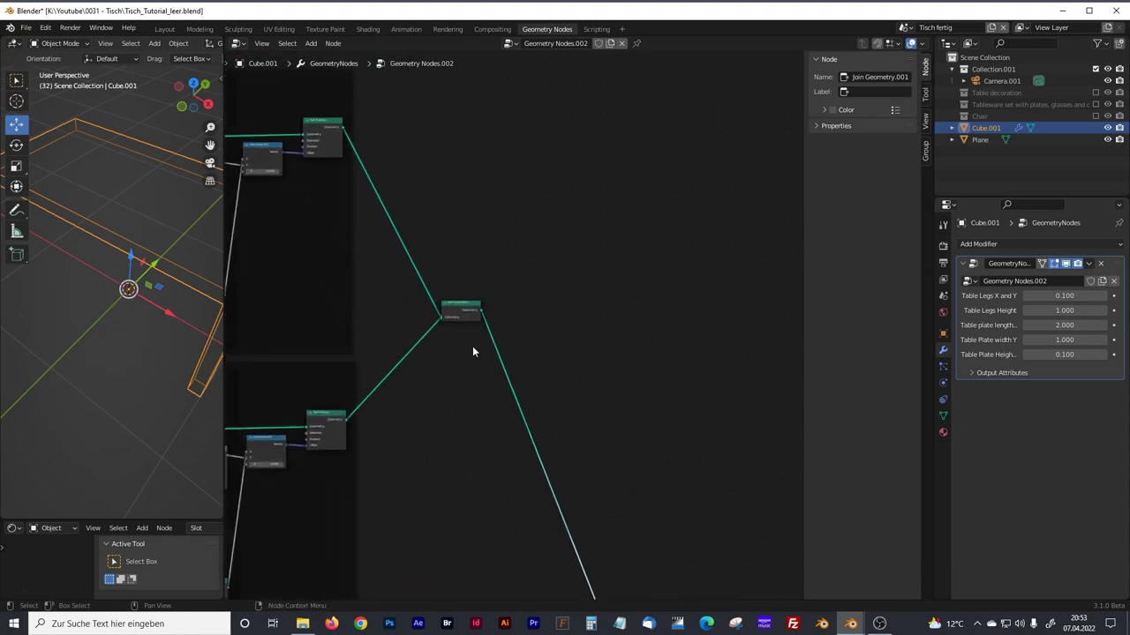
# Insert a Set Position node on the link leaving the legs' Join Geometry node.
pyautogui.scroll(3, 473, 351)
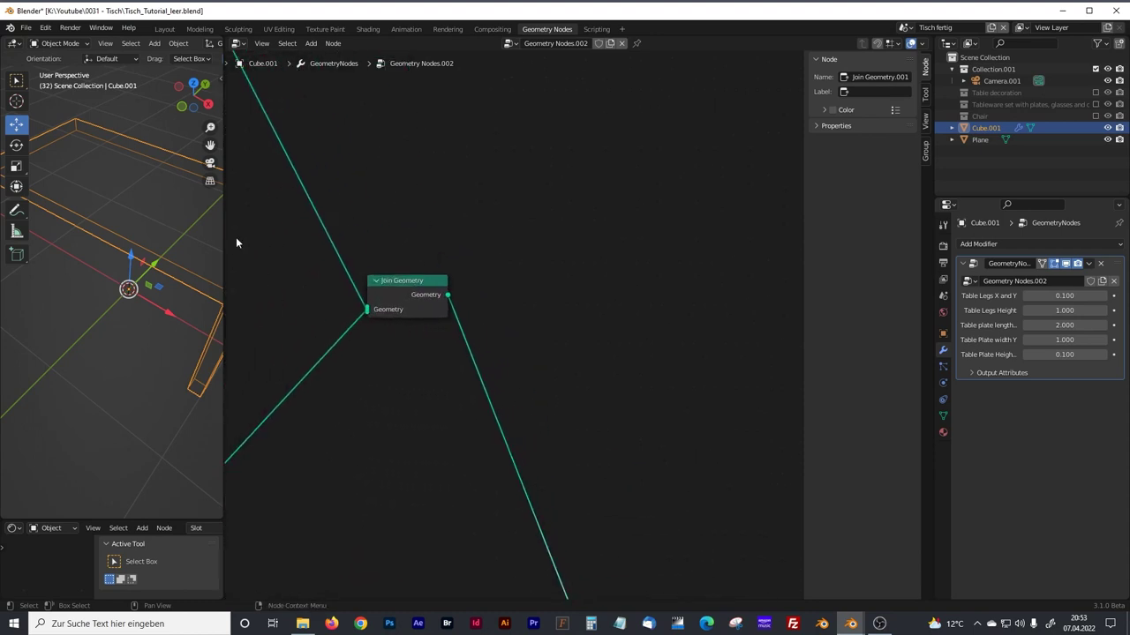
pyautogui.moveTo(225, 233); pyautogui.dragTo(353, 233)
pyautogui.moveTo(504, 396); pyautogui.dragTo(461, 382, button='middle')
pyautogui.hotkey('shift', 'a')
pyautogui.click(432, 368)
pyautogui.write('set')
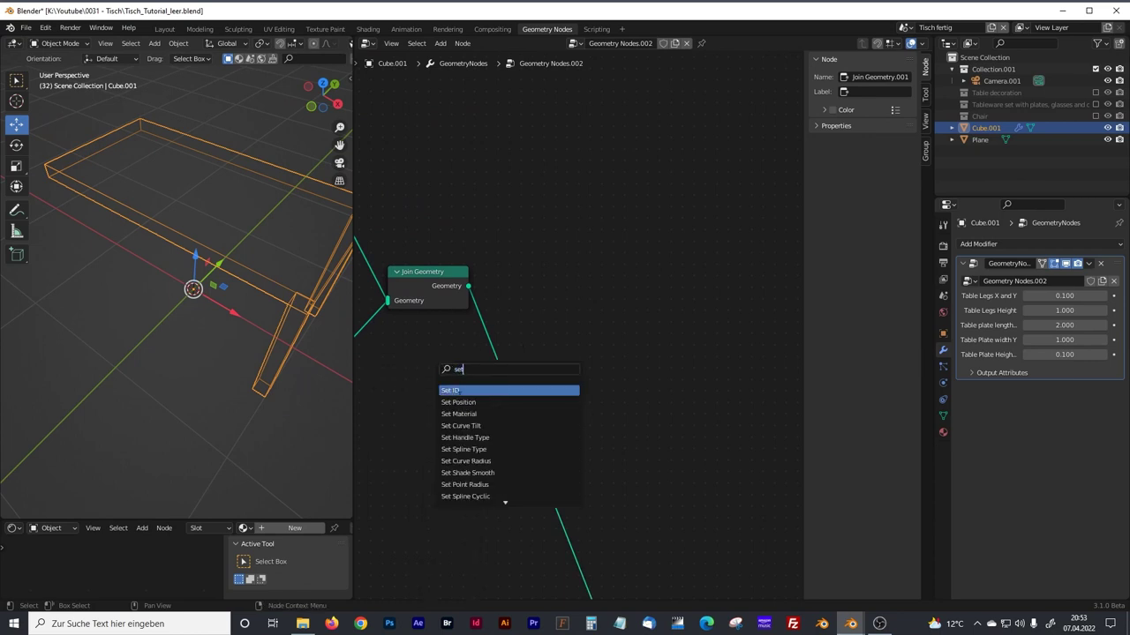
pyautogui.click(458, 402)
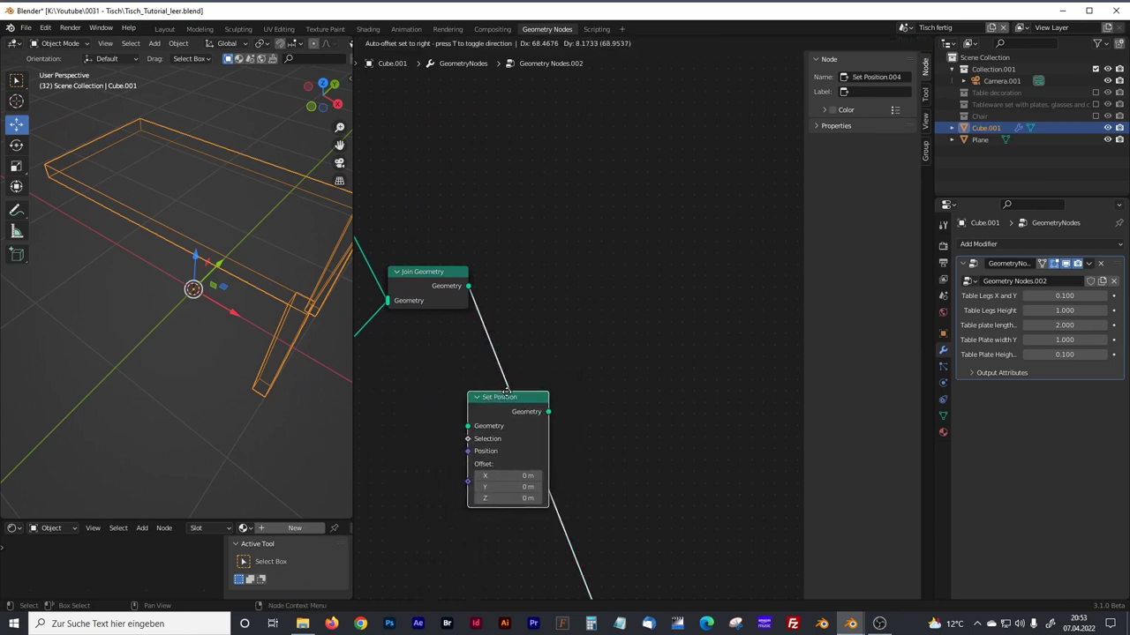
pyautogui.click(642, 274)
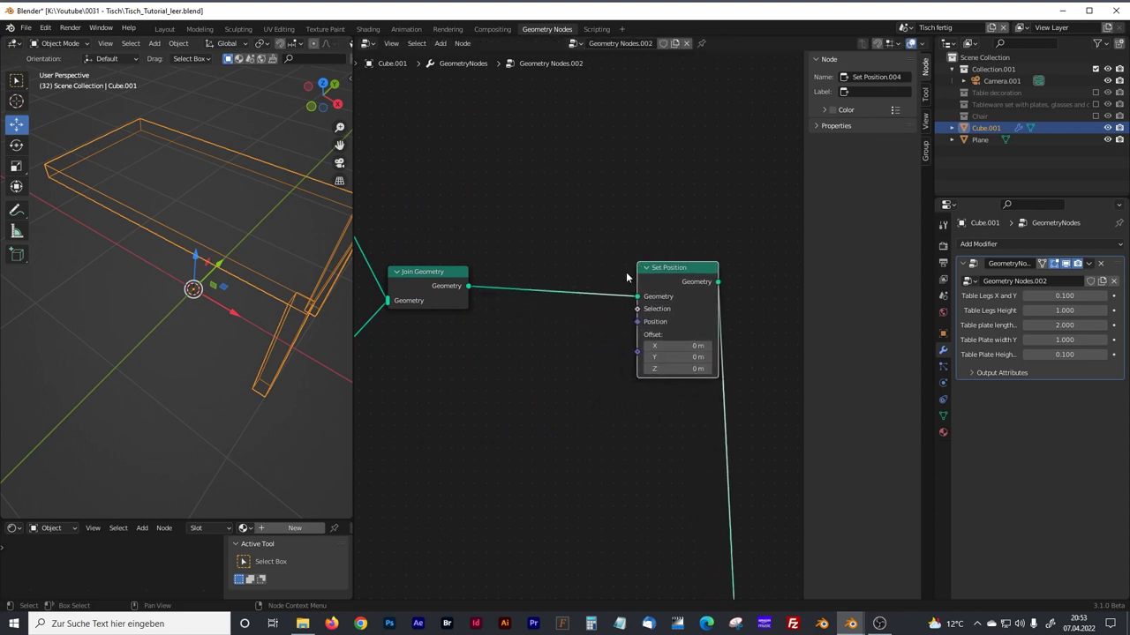
# Add a Combine XYZ node between the legs' Join Geometry and the new Set Position.
pyautogui.hotkey('shift', 'a')
pyautogui.write('c')
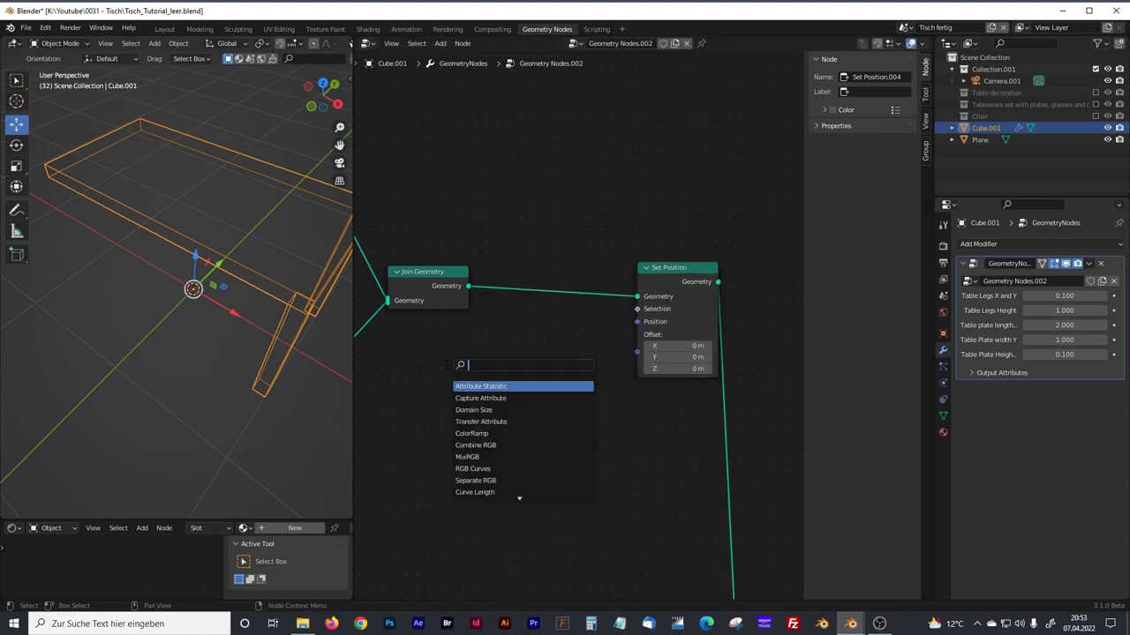
pyautogui.write('ombin')
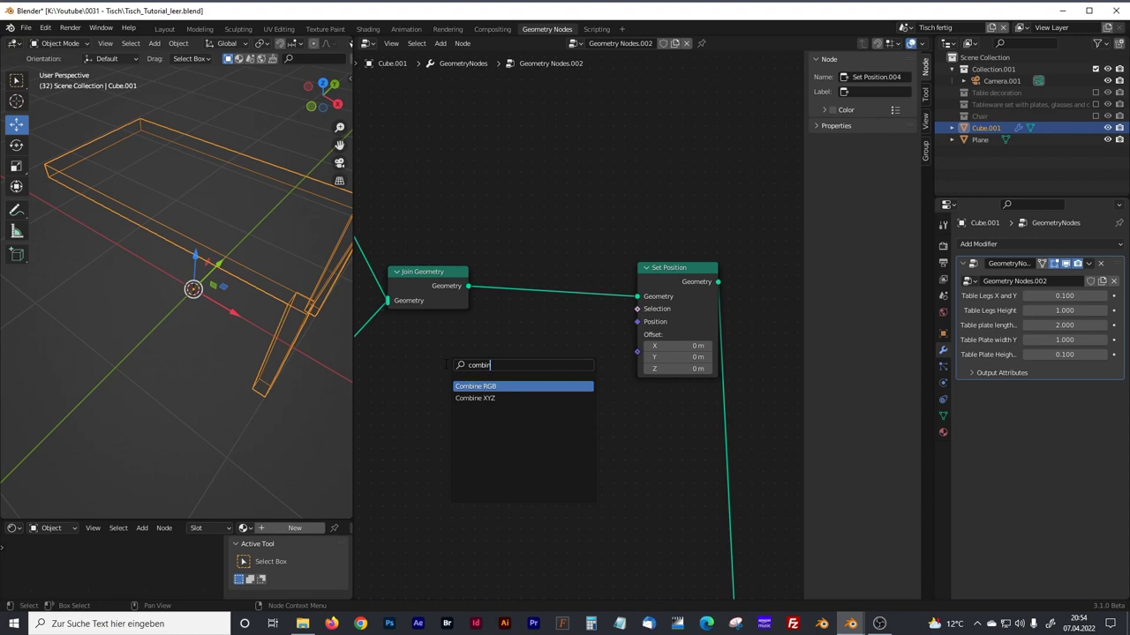
pyautogui.click(501, 398)
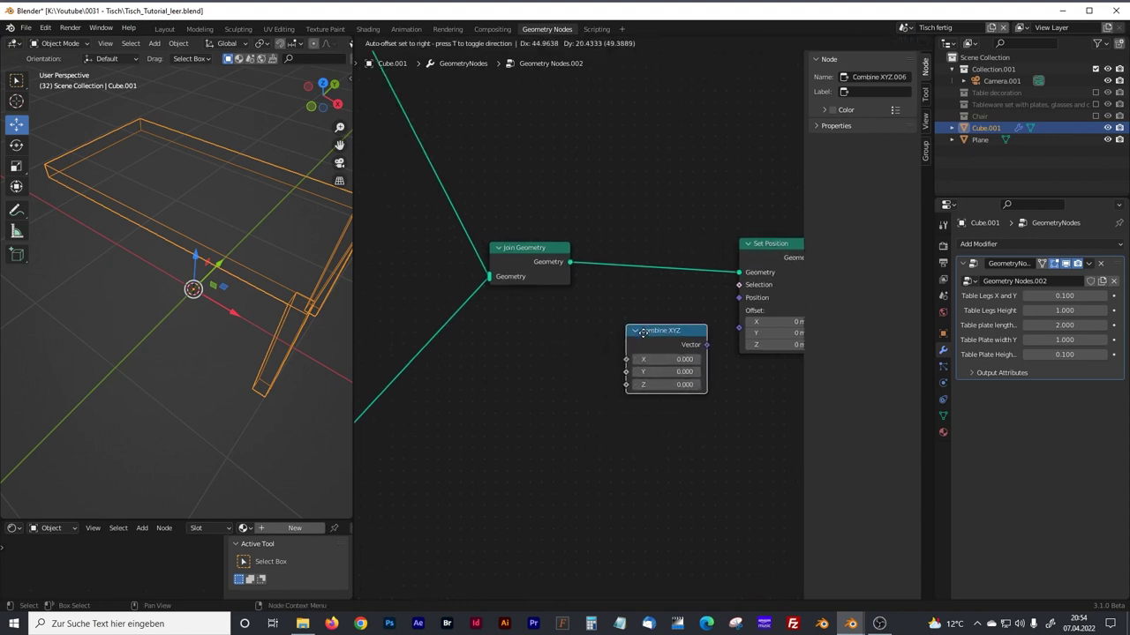
pyautogui.click(640, 350)
# Add a Multiply Math node feeding the new Combine XYZ's X, and connect its Vector to the new Set Position's Offset.
pyautogui.hotkey('shift', 'a')
pyautogui.write('math')
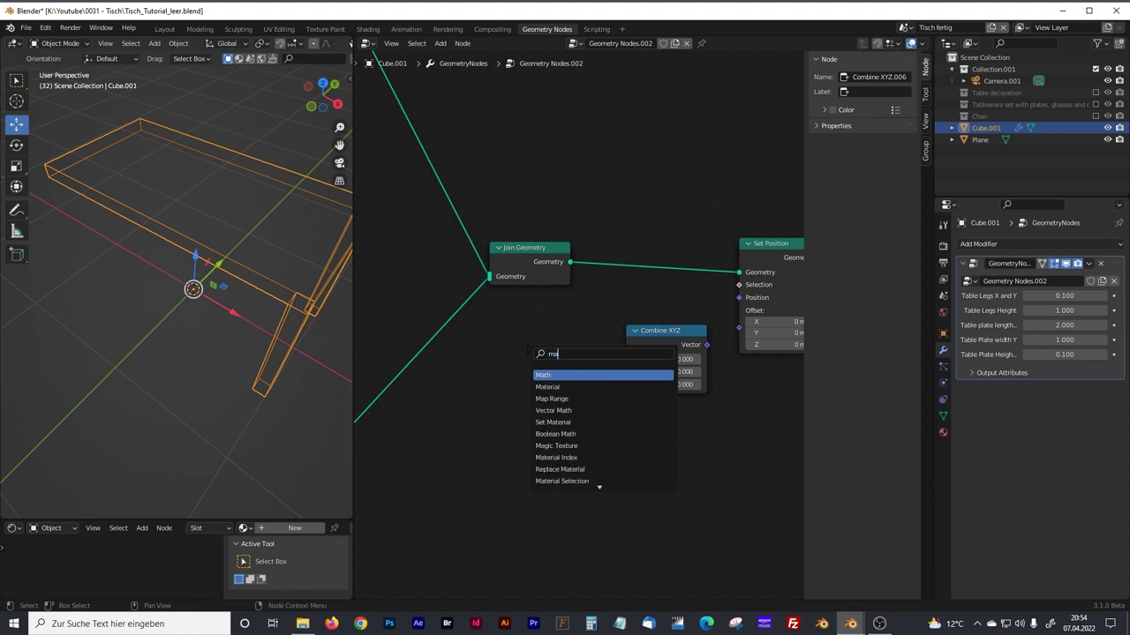
pyautogui.click(542, 375)
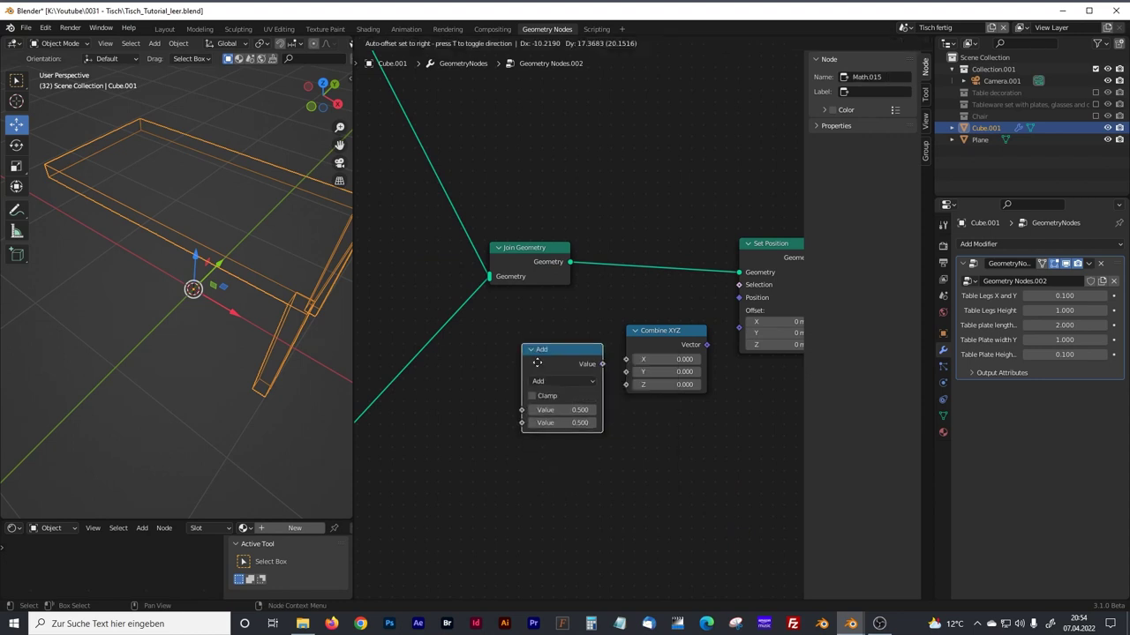
pyautogui.click(535, 365)
pyautogui.click(540, 368)
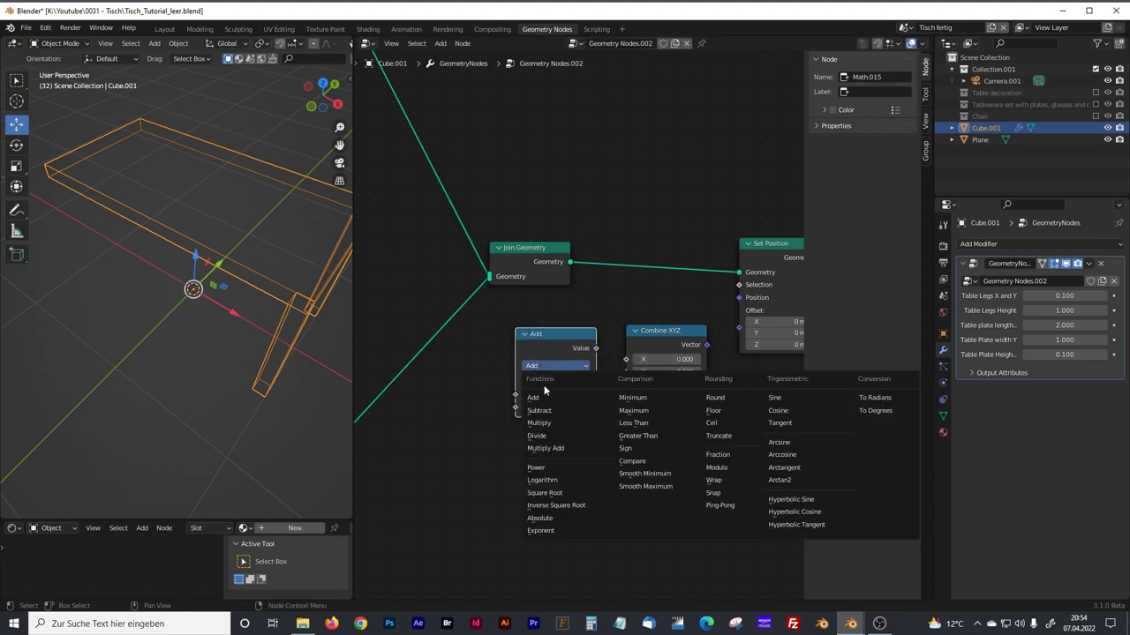
pyautogui.click(545, 417)
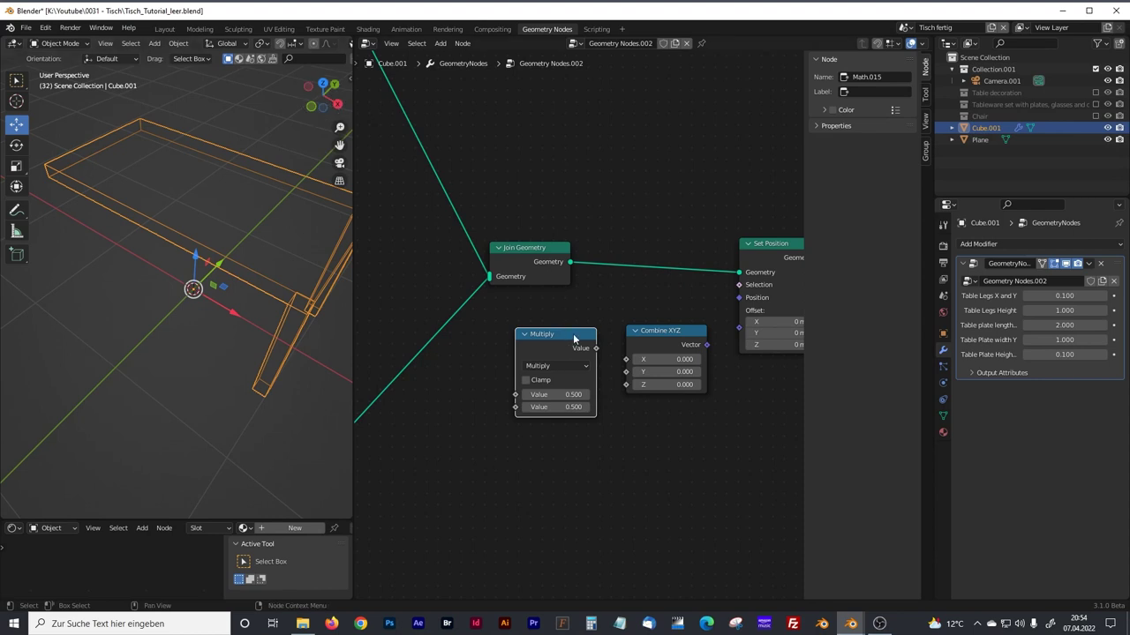
pyautogui.moveTo(596, 348); pyautogui.dragTo(627, 361)
pyautogui.moveTo(689, 341); pyautogui.dragTo(738, 328)
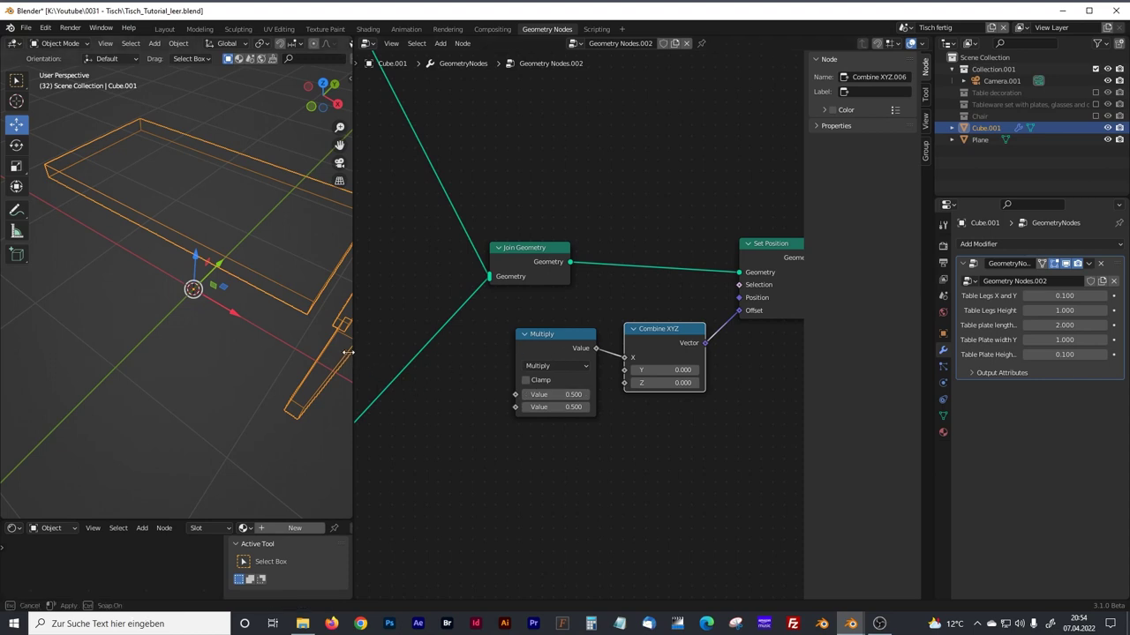
# Examine the Subtract output in the upper corner's lower Leg to side frame and the legs' distance from the table plate.
pyautogui.moveTo(353, 354); pyautogui.dragTo(176, 353)
pyautogui.moveTo(185, 360); pyautogui.dragTo(560, 436, button='middle')
pyautogui.moveTo(403, 330); pyautogui.dragTo(539, 423, button='middle')
pyautogui.moveTo(474, 296)
pyautogui.mouseDown(button='middle')
pyautogui.moveTo(497, 405)
pyautogui.moveTo(464, 295)
pyautogui.mouseUp(button='middle')
pyautogui.scroll(-2, 492, 347)
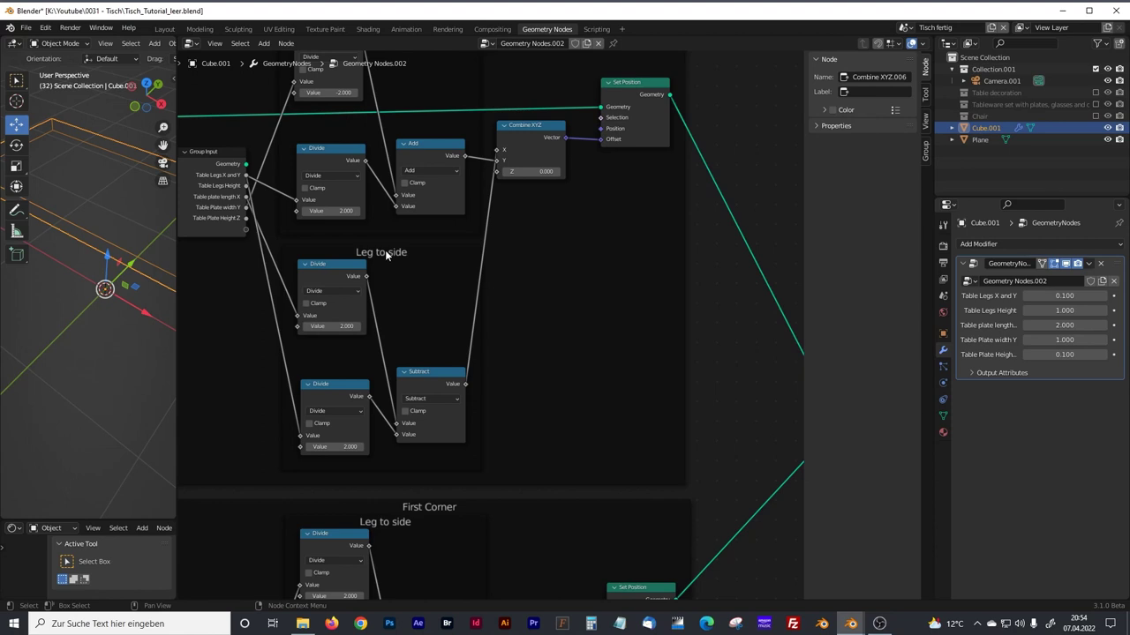
pyautogui.keyDown('shift'); pyautogui.scroll(-4, 403, 263); pyautogui.keyUp('shift')
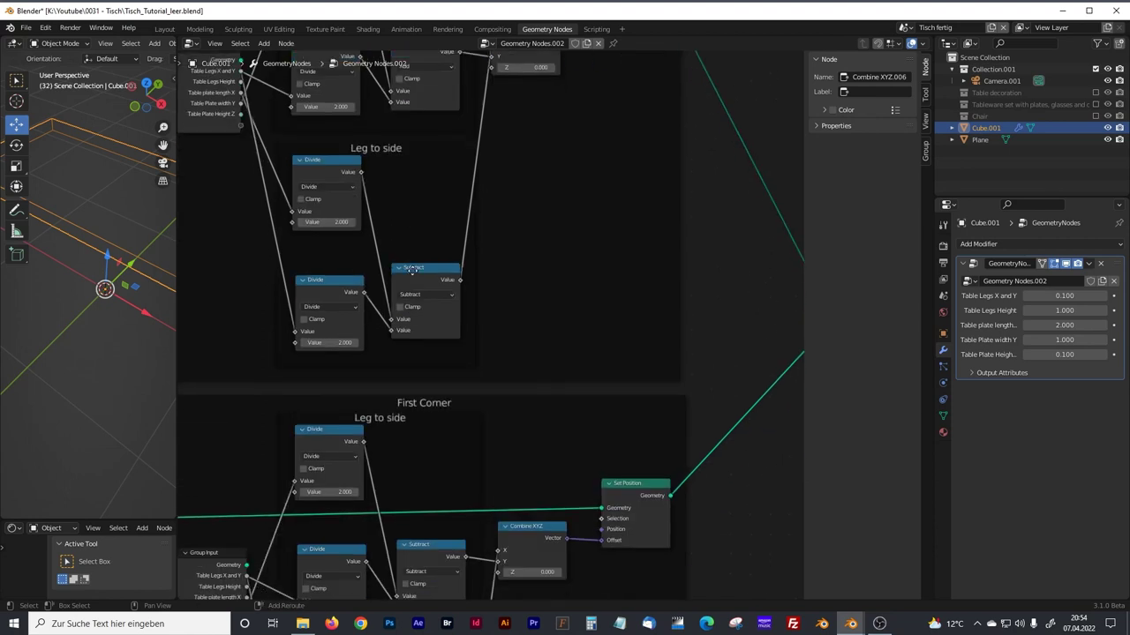
pyautogui.keyDown('shift'); pyautogui.scroll(3, 380, 226); pyautogui.keyUp('shift')
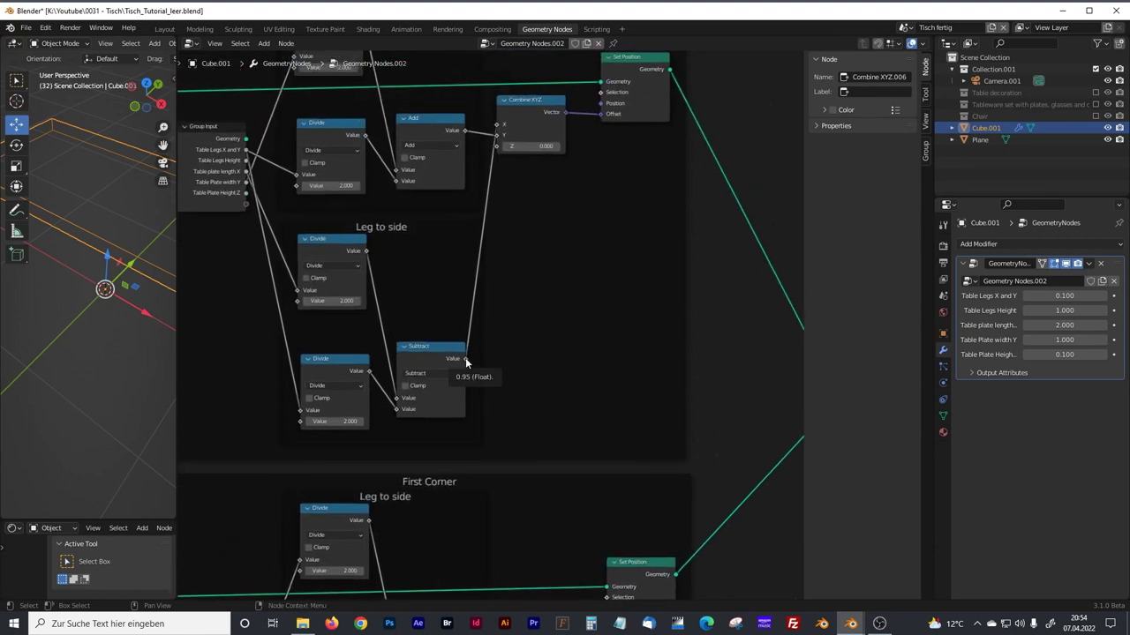
pyautogui.moveTo(177, 271); pyautogui.dragTo(376, 274)
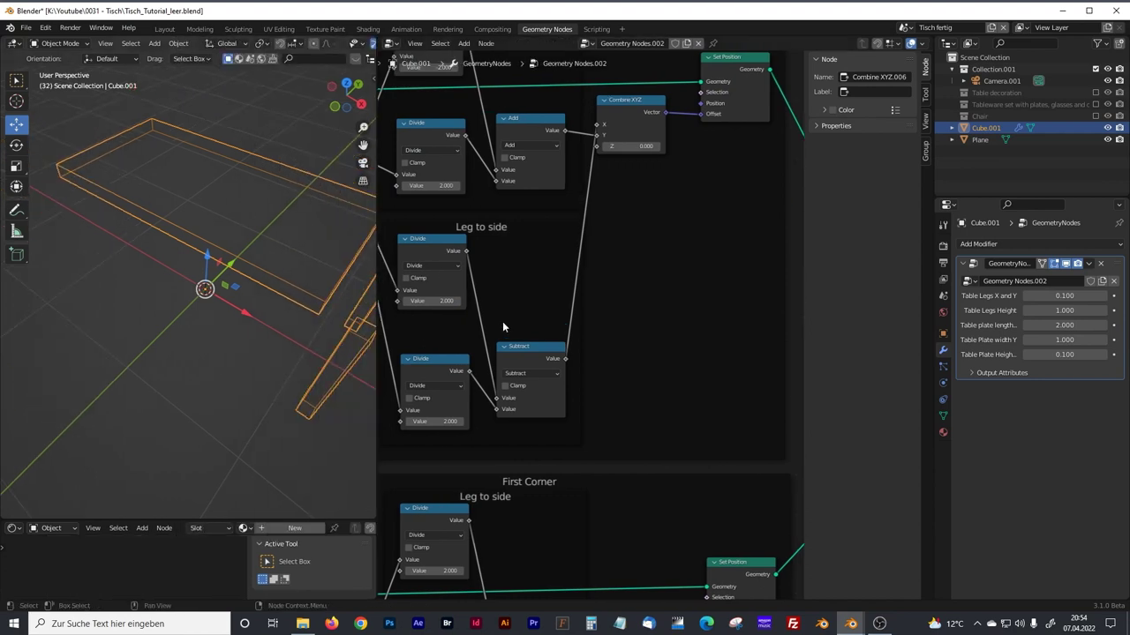
pyautogui.moveTo(366, 341); pyautogui.dragTo(199, 264, button='middle')
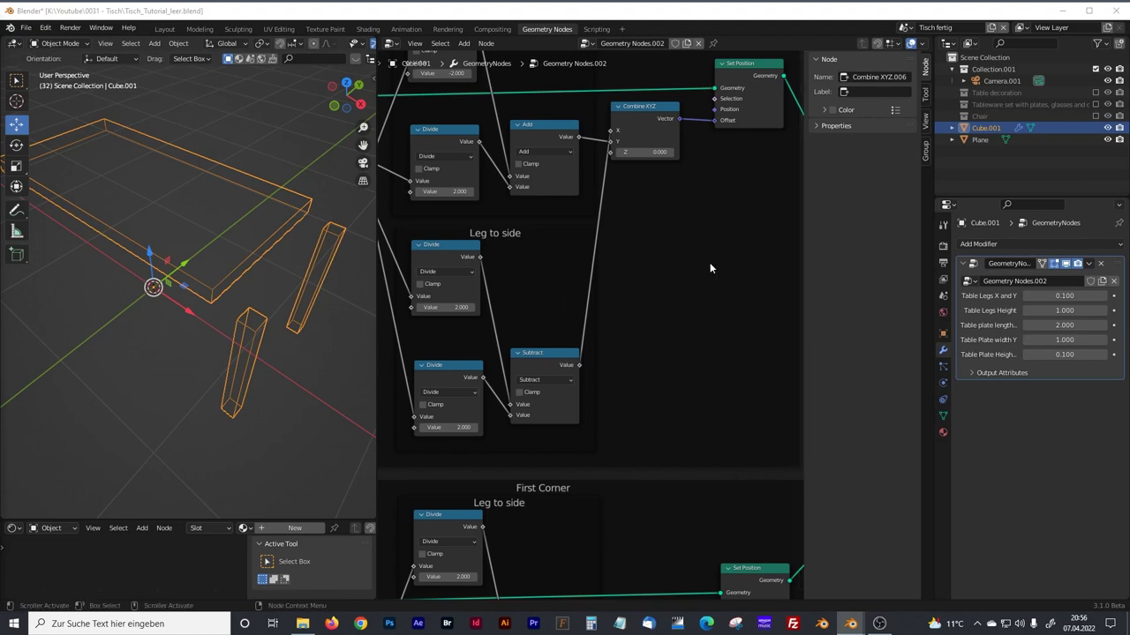
pyautogui.press('n')
pyautogui.moveTo(376, 289); pyautogui.dragTo(331, 277)
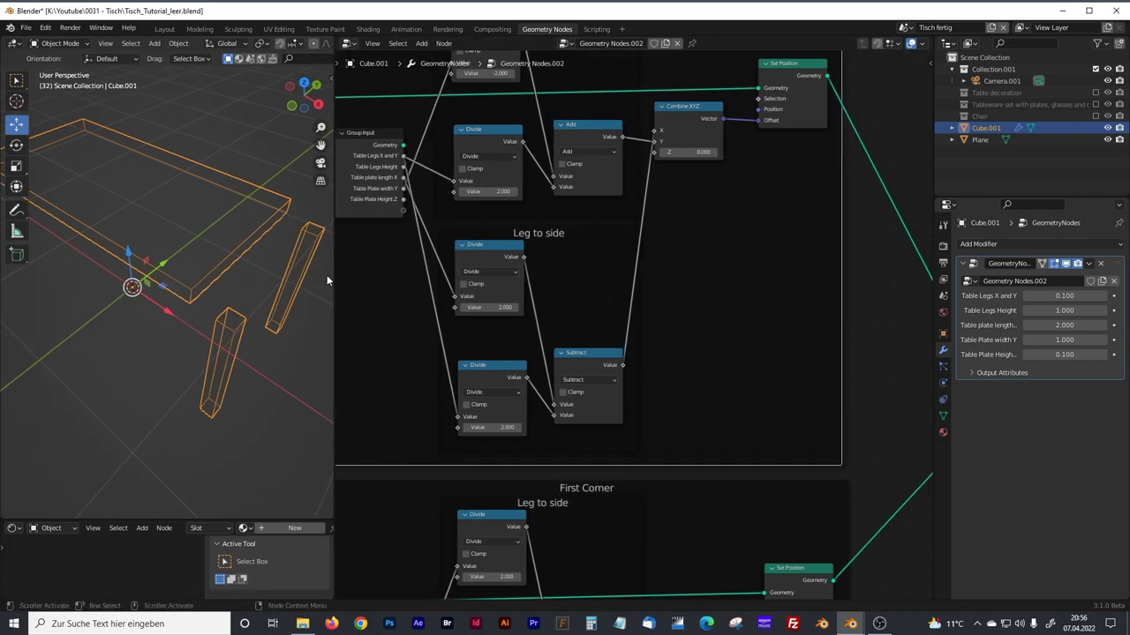
pyautogui.moveTo(239, 263); pyautogui.dragTo(277, 221, button='middle')
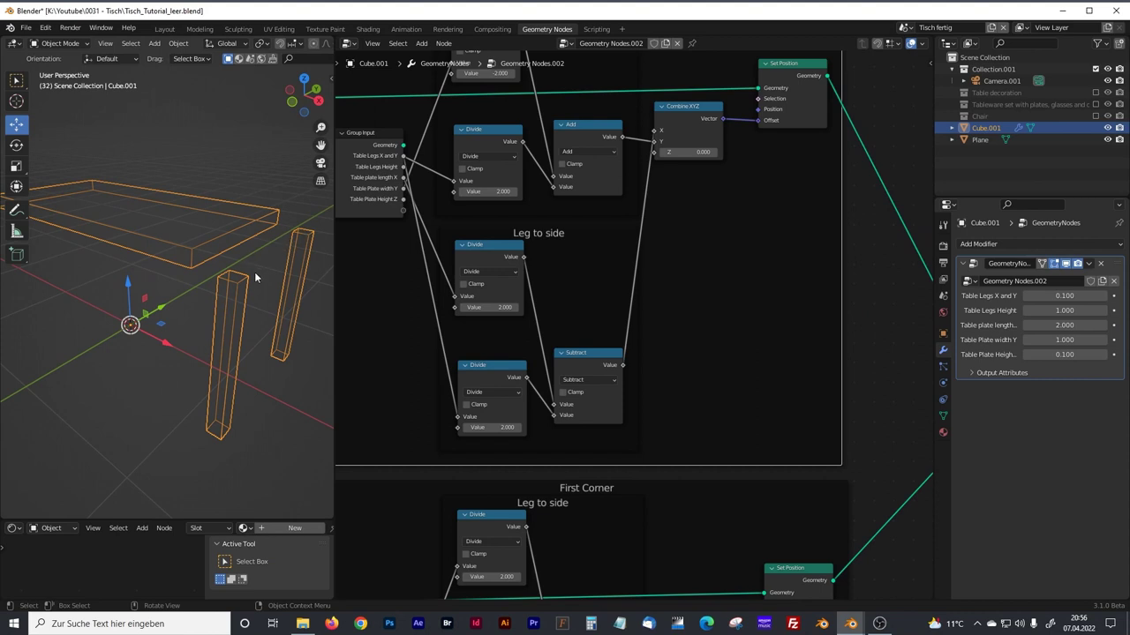
# Connect the upper corner's X-offset Subtract value to the Multiply node and set the multiplier to -2.
pyautogui.keyDown('shift'); pyautogui.moveTo(711, 323); pyautogui.dragTo(540, 265, button='middle'); pyautogui.keyUp('shift')
pyautogui.keyDown('shift'); pyautogui.moveTo(633, 322); pyautogui.dragTo(707, 312, button='middle'); pyautogui.keyUp('shift')
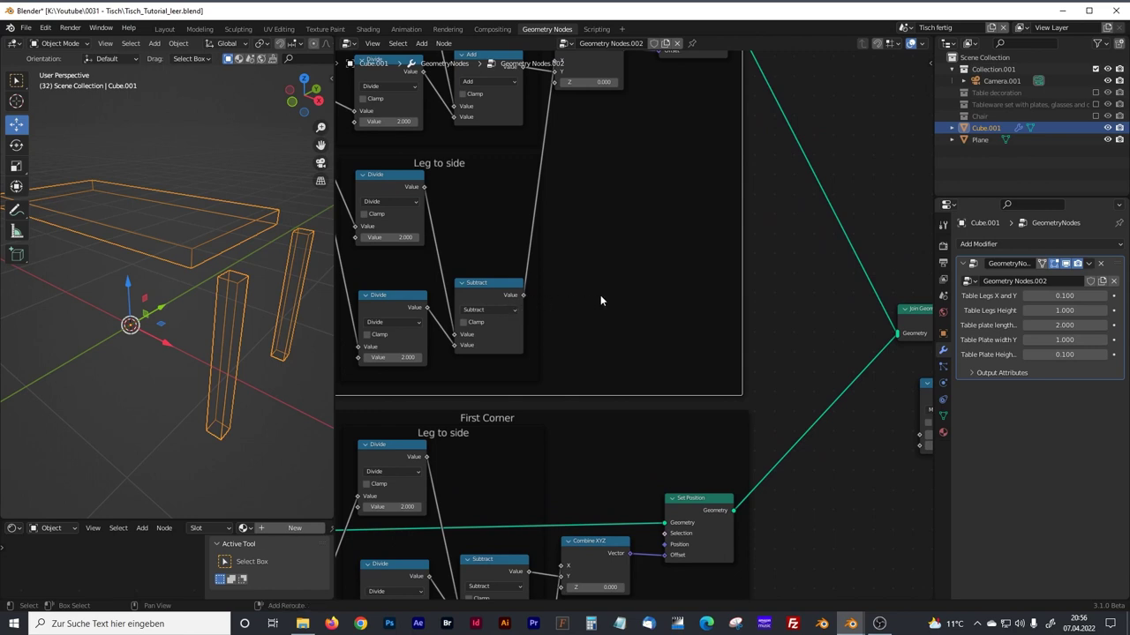
pyautogui.moveTo(600, 295); pyautogui.dragTo(597, 318, button='middle')
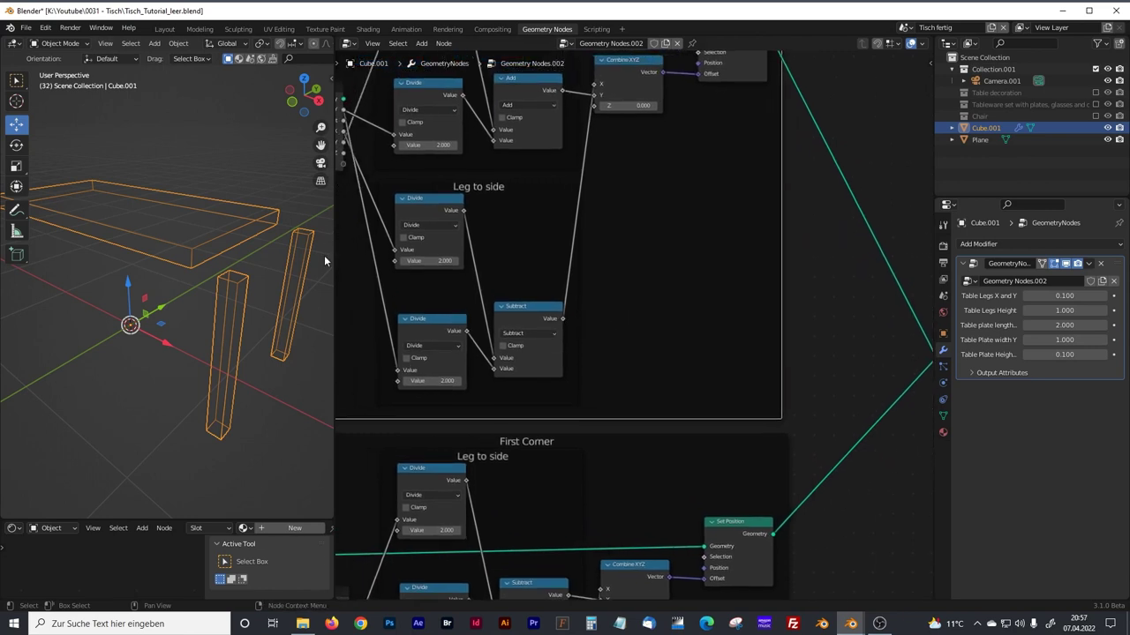
pyautogui.moveTo(562, 317); pyautogui.dragTo(777, 465)
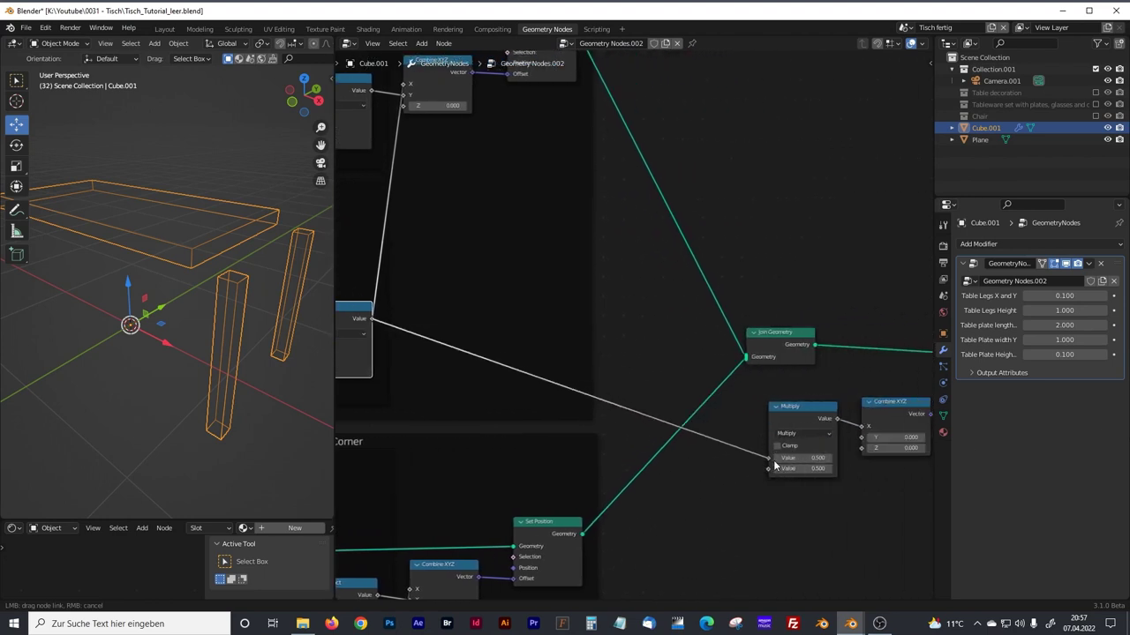
pyautogui.click(817, 469)
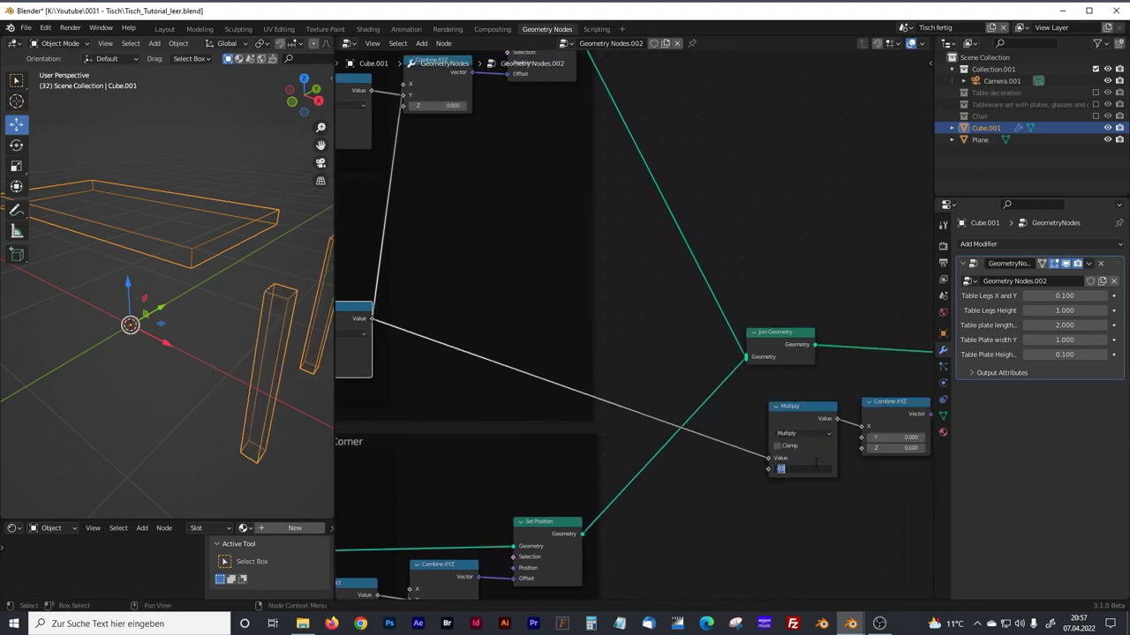
pyautogui.write('-0.5')
pyautogui.press('Return')
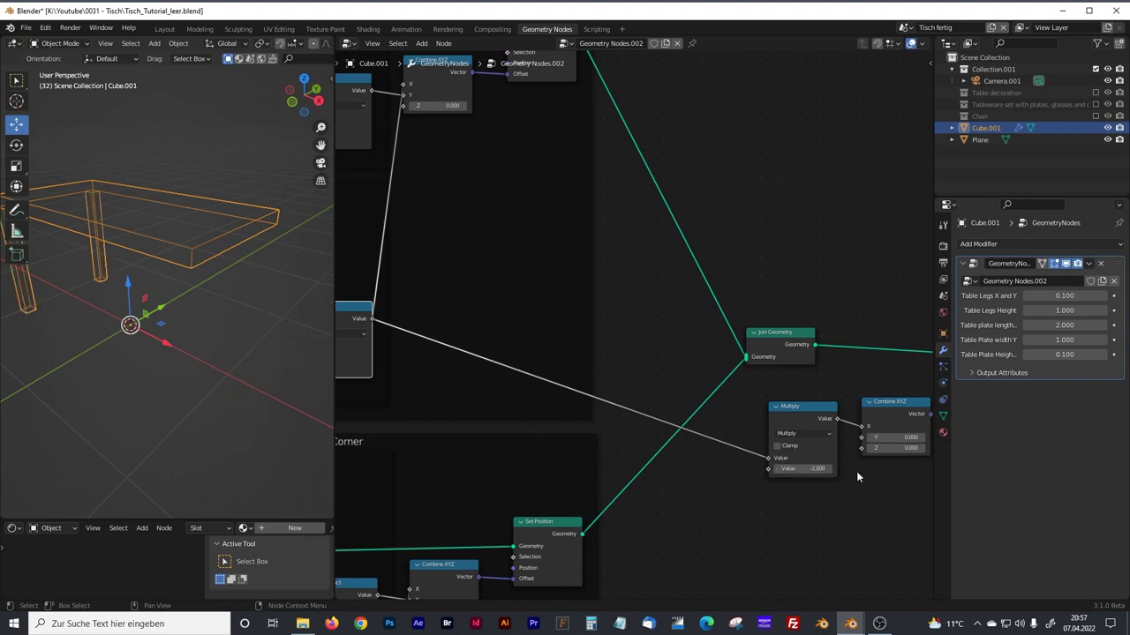
# Space out the new Set Position, Combine XYZ and Multiply nodes away from the legs' Join Geometry.
pyautogui.keyDown('shift'); pyautogui.moveTo(815, 406); pyautogui.dragTo(588, 399, button='middle'); pyautogui.keyUp('shift')
pyautogui.keyDown('shift'); pyautogui.moveTo(667, 391); pyautogui.dragTo(719, 270, button='middle'); pyautogui.keyUp('shift')
pyautogui.scroll(-4, 740, 338)
pyautogui.moveTo(719, 265); pyautogui.dragTo(756, 261)
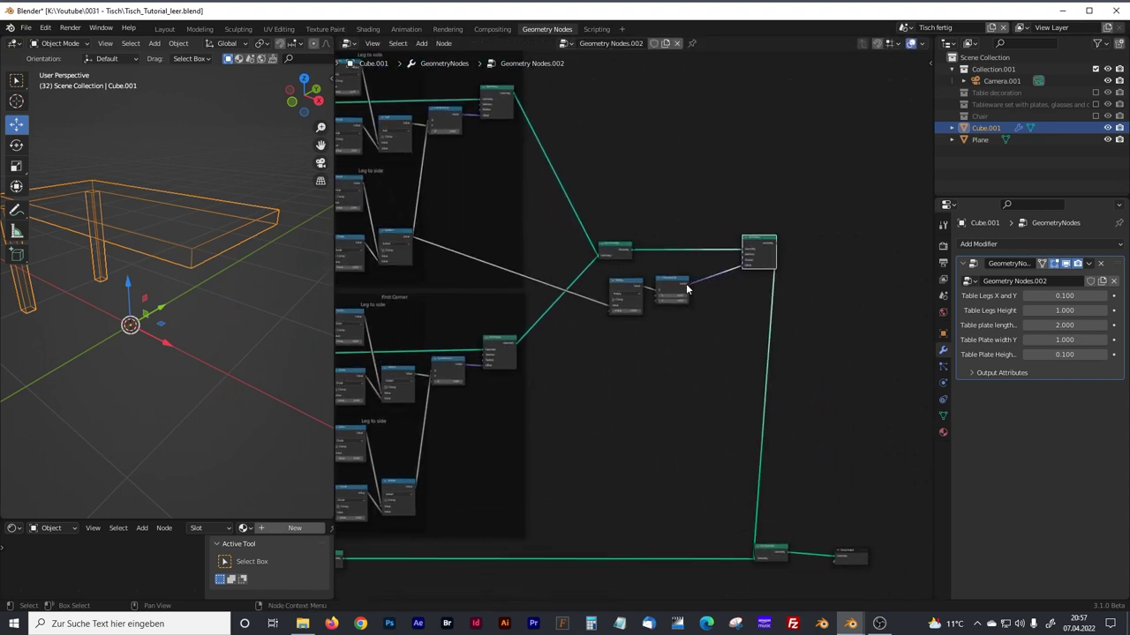
pyautogui.moveTo(661, 285); pyautogui.dragTo(695, 281)
pyautogui.moveTo(625, 291); pyautogui.dragTo(650, 291)
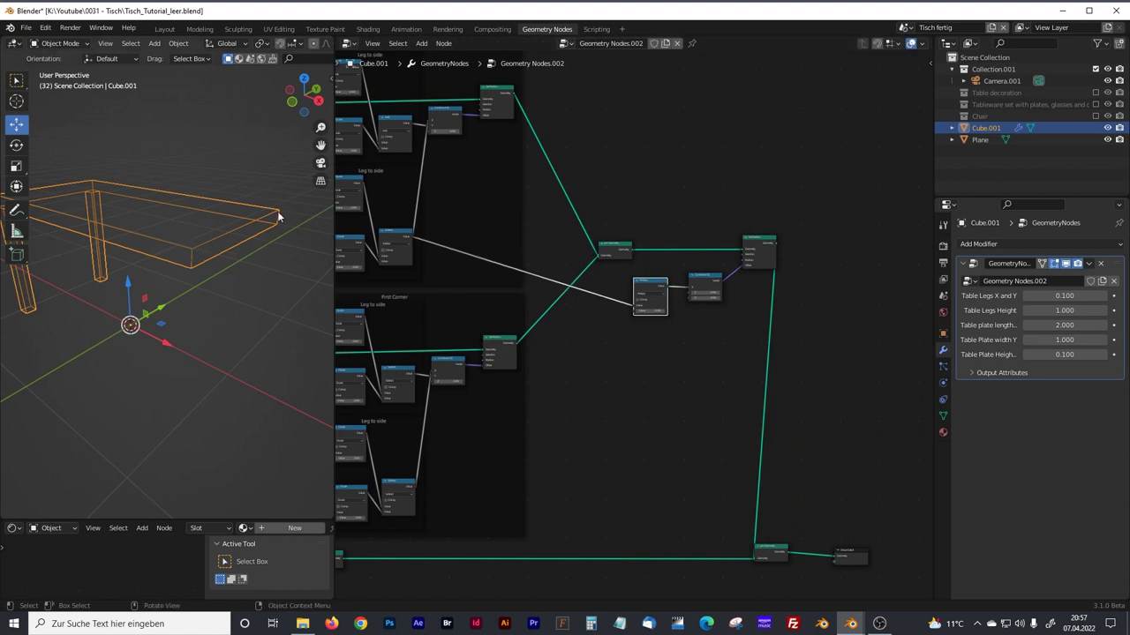
pyautogui.moveTo(631, 253); pyautogui.dragTo(658, 261)
pyautogui.click(724, 216)
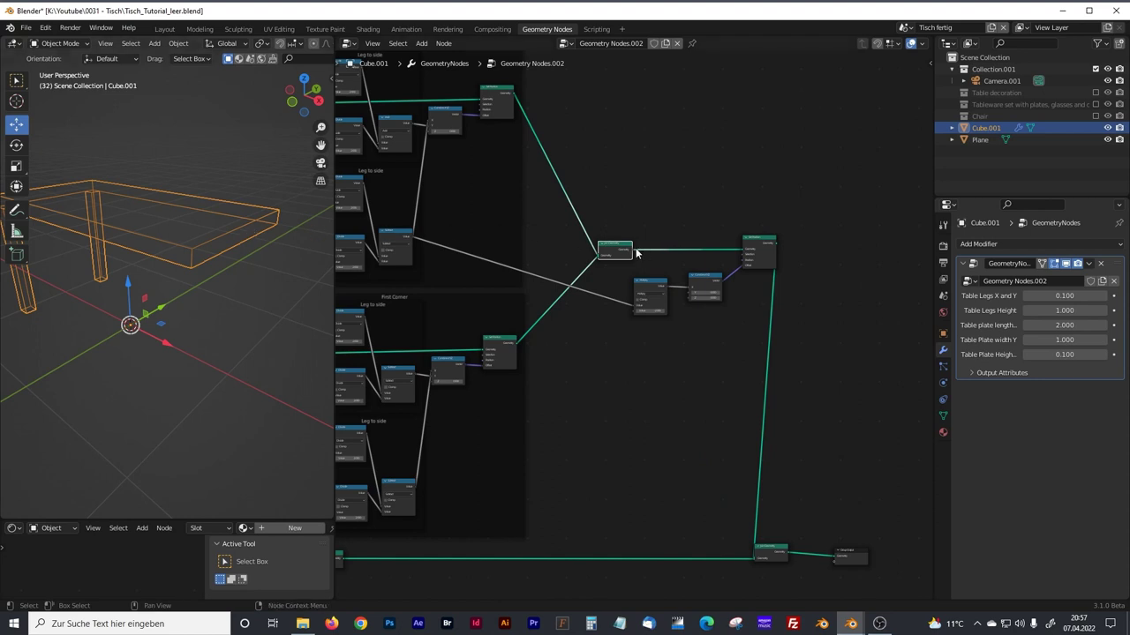
pyautogui.moveTo(632, 254); pyautogui.dragTo(658, 261)
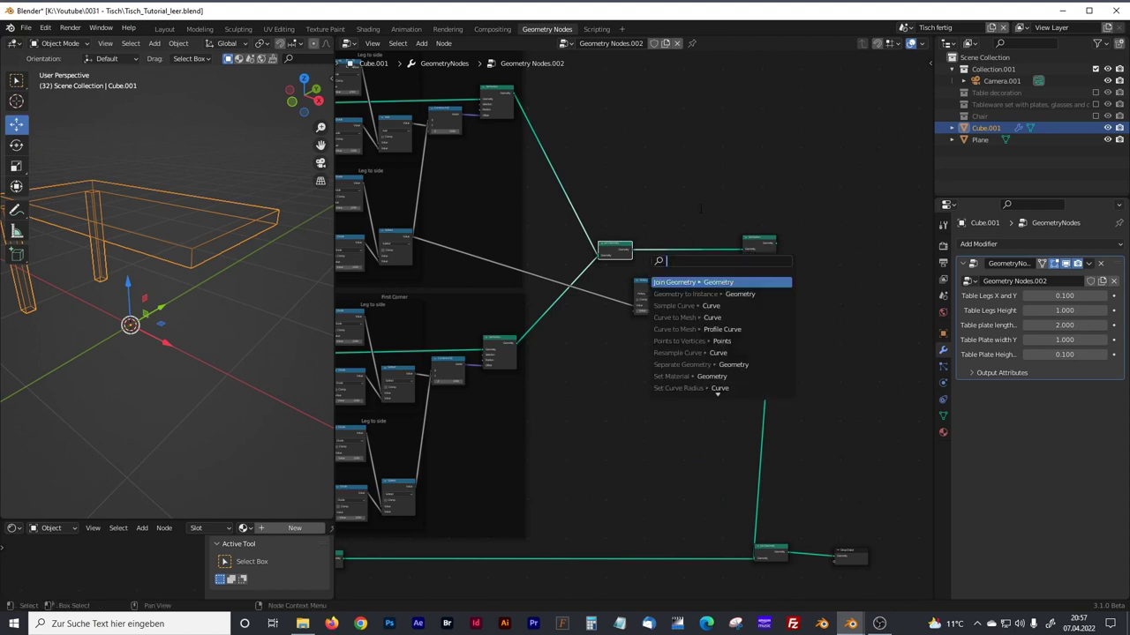
pyautogui.press('Escape')
# Connect the legs' Join Geometry output directly to the final Join Geometry, and enlarge the 3D viewport to inspect all four legs.
pyautogui.moveTo(632, 254); pyautogui.dragTo(751, 559)
pyautogui.moveTo(159, 291); pyautogui.dragTo(176, 256, button='middle')
pyautogui.moveTo(333, 181); pyautogui.dragTo(438, 198)
pyautogui.moveTo(300, 227); pyautogui.dragTo(311, 211, button='middle')
pyautogui.moveTo(437, 115); pyautogui.dragTo(553, 97)
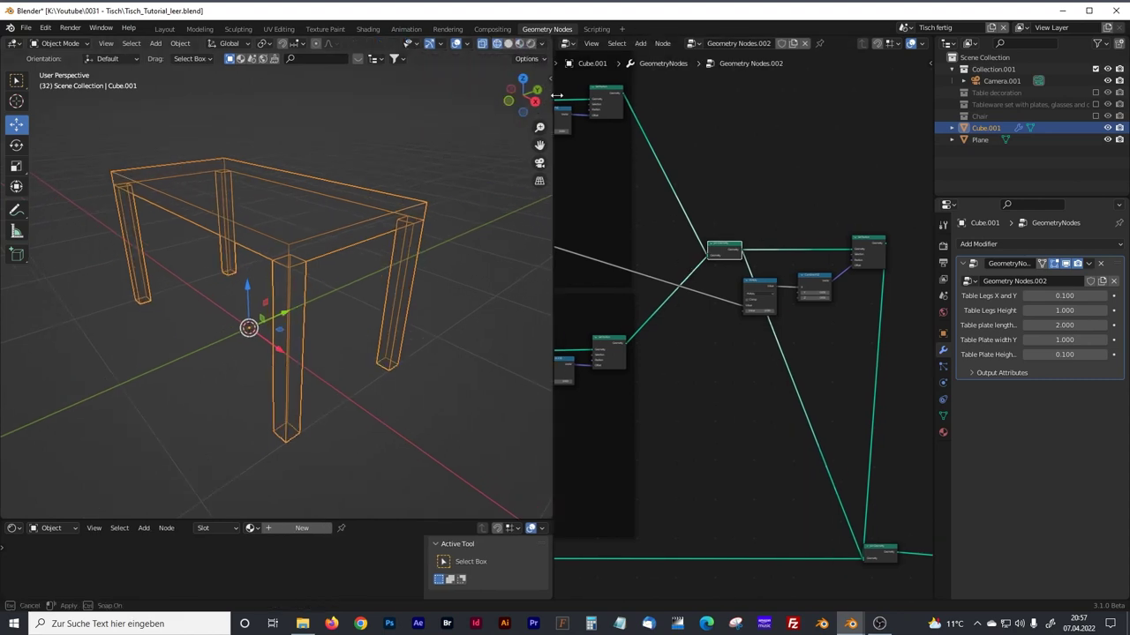
# Show the table in rendered shading and set Table Legs X and Y to 0.08, Legs Height 0.72, Plate width 0.86 and Plate Height 0.32.
pyautogui.hotkey('shift', 'z')
pyautogui.moveTo(360, 181); pyautogui.dragTo(360, 198, button='middle')
pyautogui.moveTo(1072, 291); pyautogui.dragTo(1081, 354)
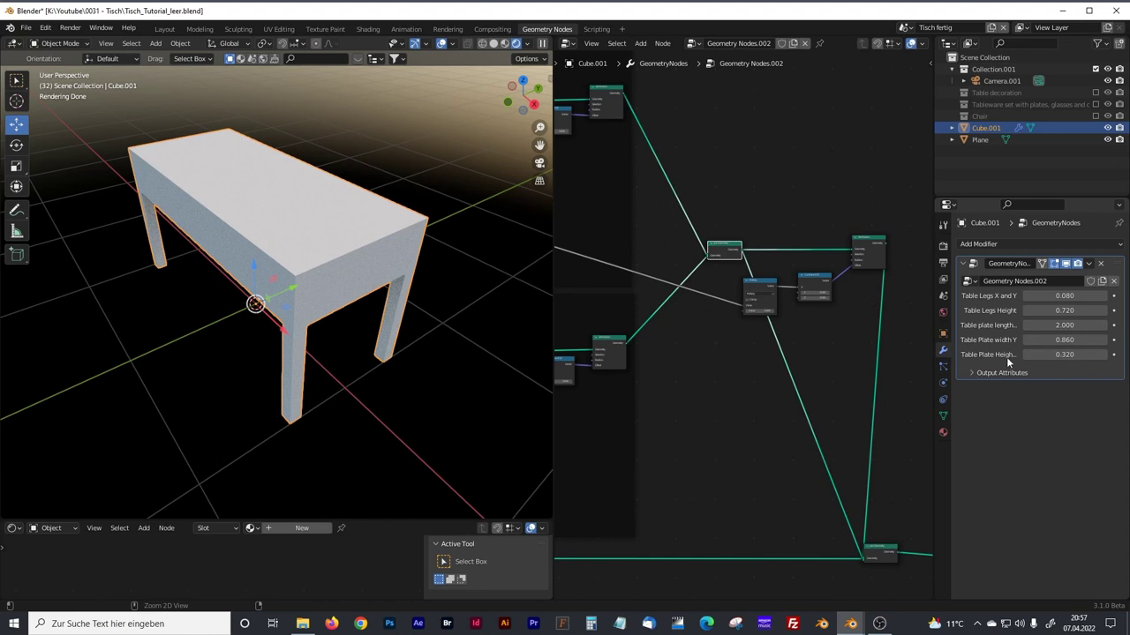
# Undo the last Table Plate Height change and frame the whole table in the 3D view.
pyautogui.hotkey('ctrl', 'z')
pyautogui.moveTo(420, 254)
pyautogui.mouseDown(button='middle')
pyautogui.moveTo(413, 214)
pyautogui.moveTo(412, 263)
pyautogui.moveTo(398, 279)
pyautogui.moveTo(416, 221)
pyautogui.moveTo(405, 239)
pyautogui.mouseUp(button='middle')
pyautogui.scroll(3, 411, 259)
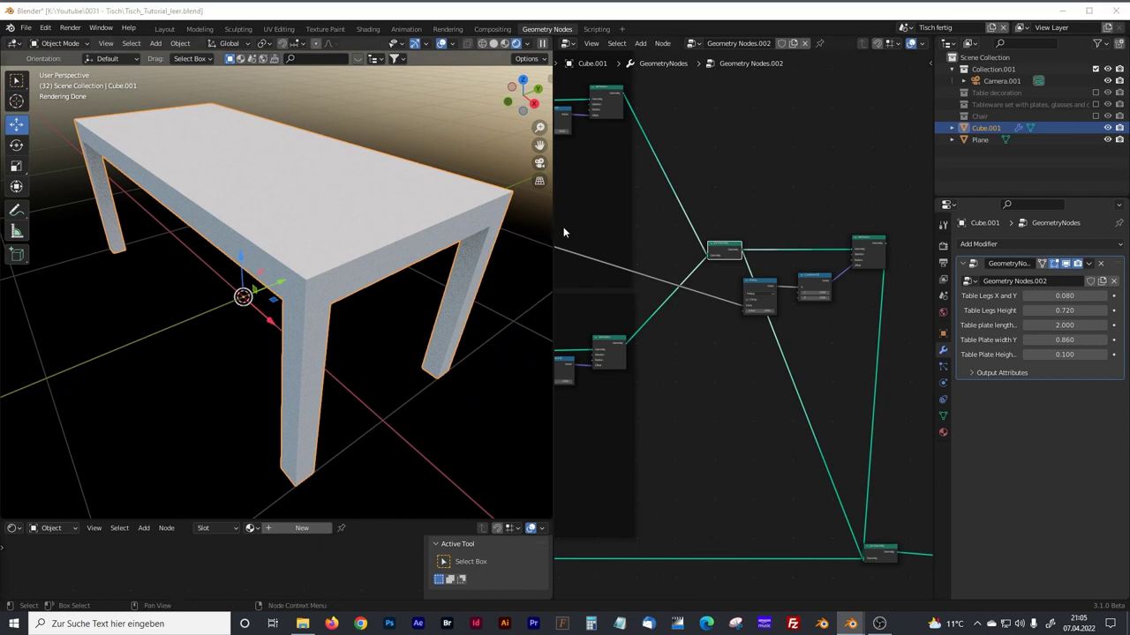
# Shift the Set Position, Combine XYZ and Multiply nodes that mirror the legs and enclose all three in a frame.
pyautogui.moveTo(551, 227); pyautogui.dragTo(404, 227)
pyautogui.scroll(4, 639, 231)
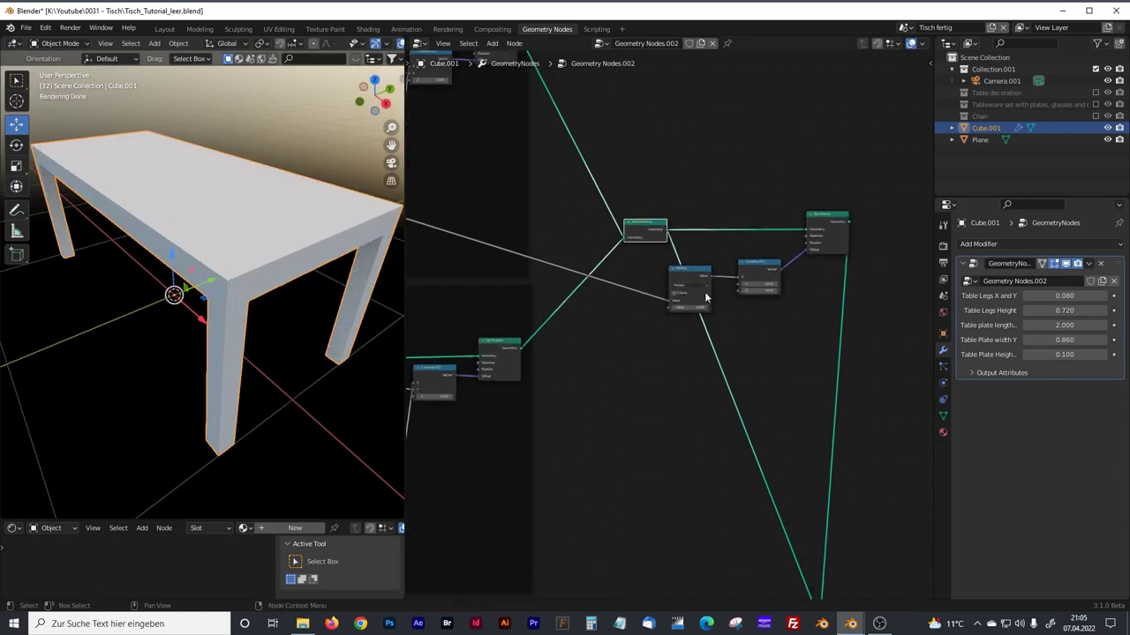
pyautogui.moveTo(639, 231); pyautogui.dragTo(667, 227)
pyautogui.moveTo(575, 271); pyautogui.dragTo(621, 265)
pyautogui.moveTo(506, 279); pyautogui.dragTo(548, 270)
pyautogui.moveTo(736, 209); pyautogui.dragTo(536, 325)
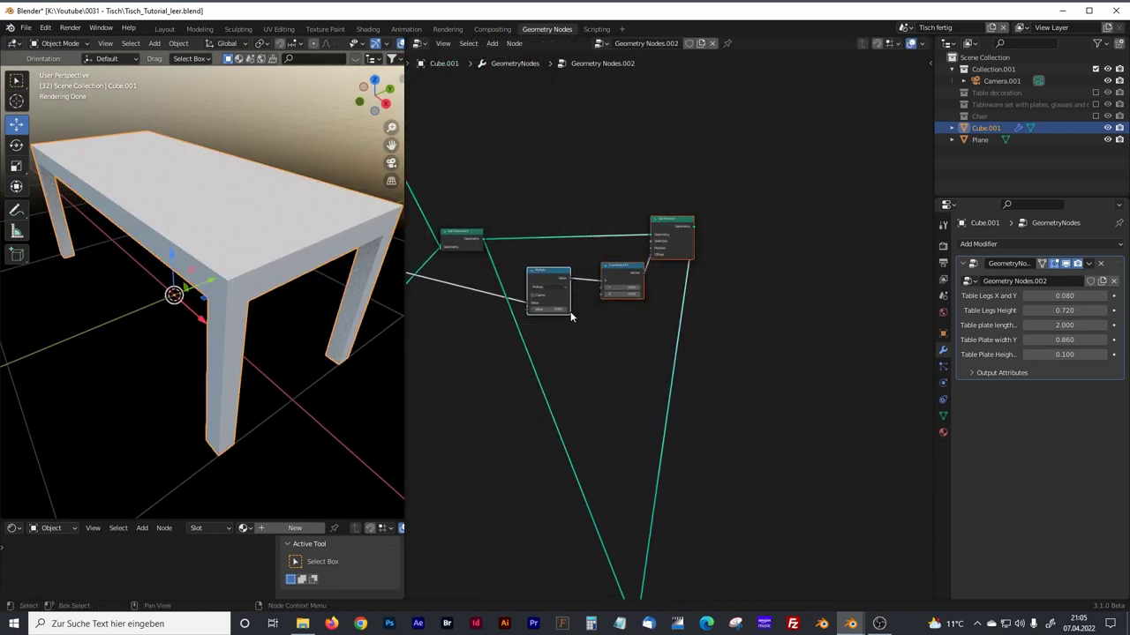
pyautogui.hotkey('ctrl', 'j')
pyautogui.moveTo(589, 212); pyautogui.dragTo(603, 214)
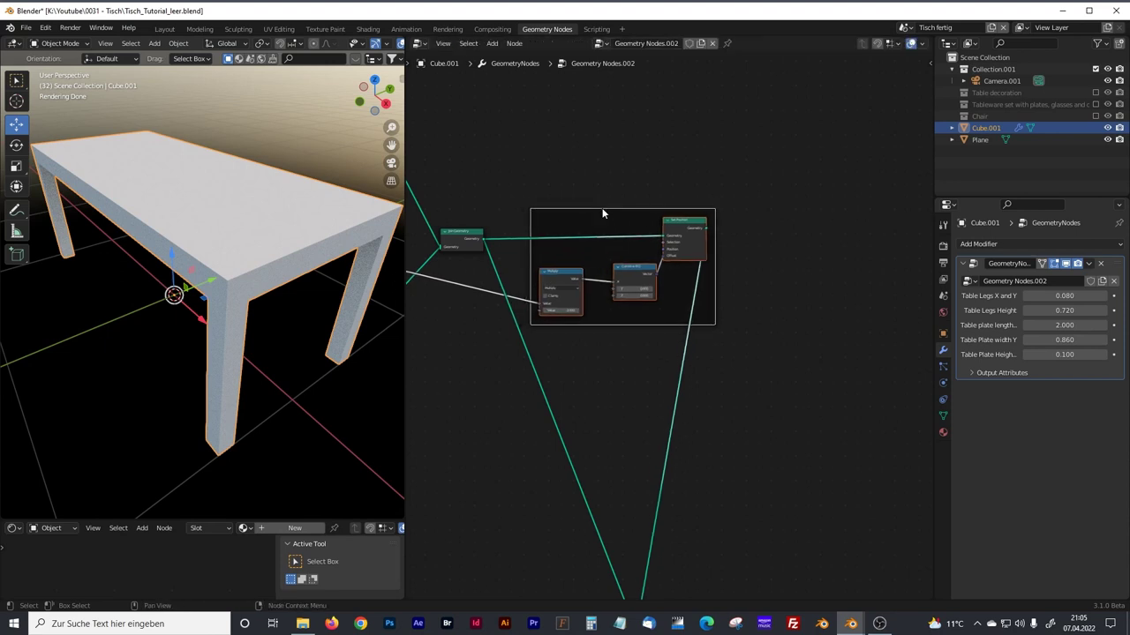
# Label the new frame "Mirror X Parameters (Legs)".
pyautogui.click(928, 64)
pyautogui.click(877, 92)
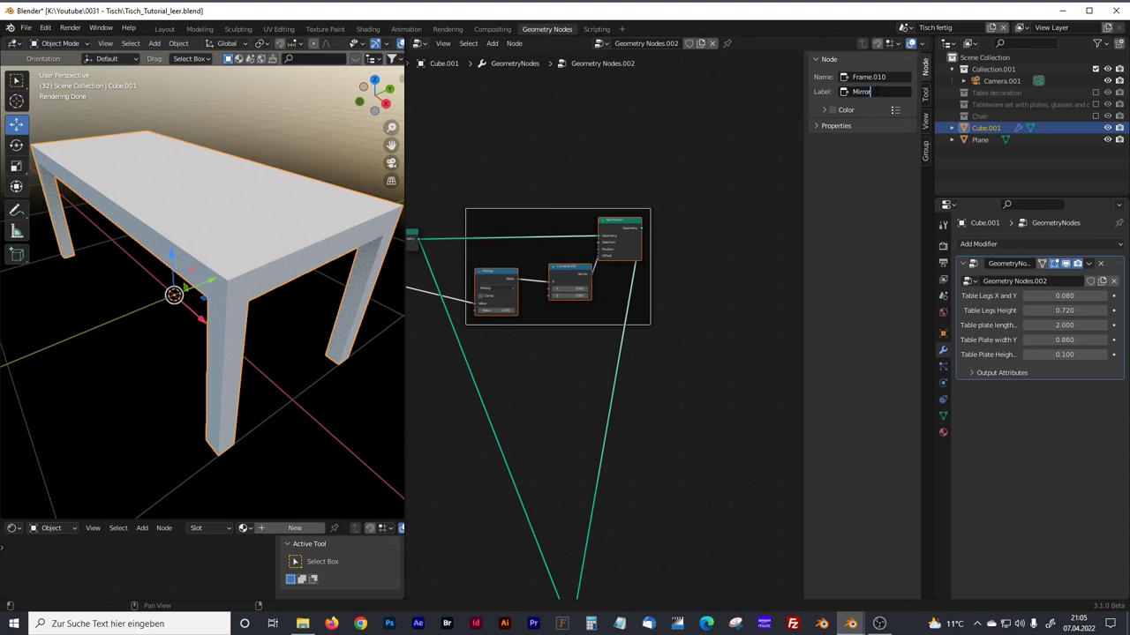
pyautogui.write('Mirror X Pa')
pyautogui.write('rameters')
pyautogui.write(' (Legs')
pyautogui.write(')')
pyautogui.press('Return')
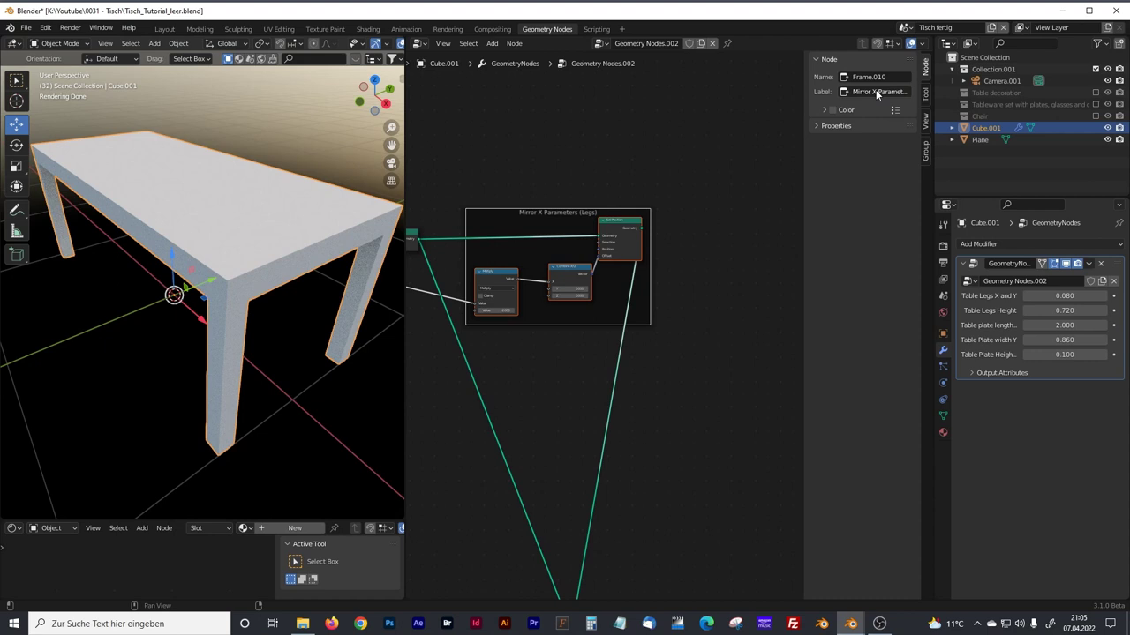
# Examine the finished table from several angles alongside the leg and table plate node frames.
pyautogui.moveTo(404, 168); pyautogui.dragTo(329, 167)
pyautogui.moveTo(459, 326); pyautogui.dragTo(341, 184, button='middle')
pyautogui.moveTo(330, 167); pyautogui.dragTo(470, 167)
pyautogui.moveTo(270, 203); pyautogui.dragTo(221, 218, button='middle')
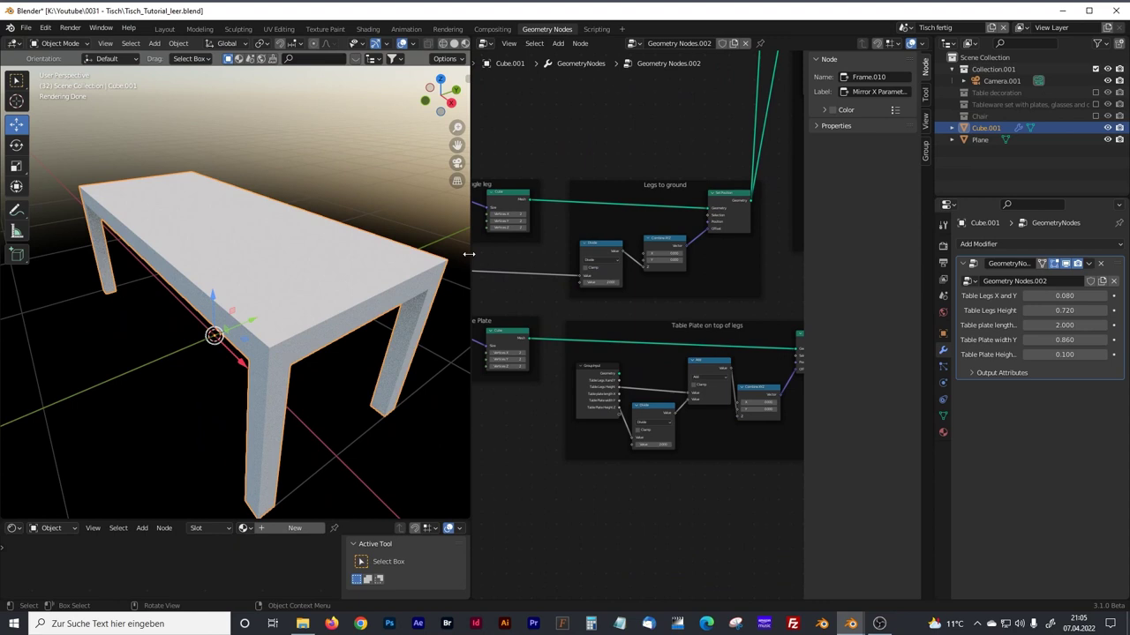
pyautogui.moveTo(469, 255); pyautogui.dragTo(411, 256)
pyautogui.moveTo(371, 263); pyautogui.dragTo(278, 263, button='middle')
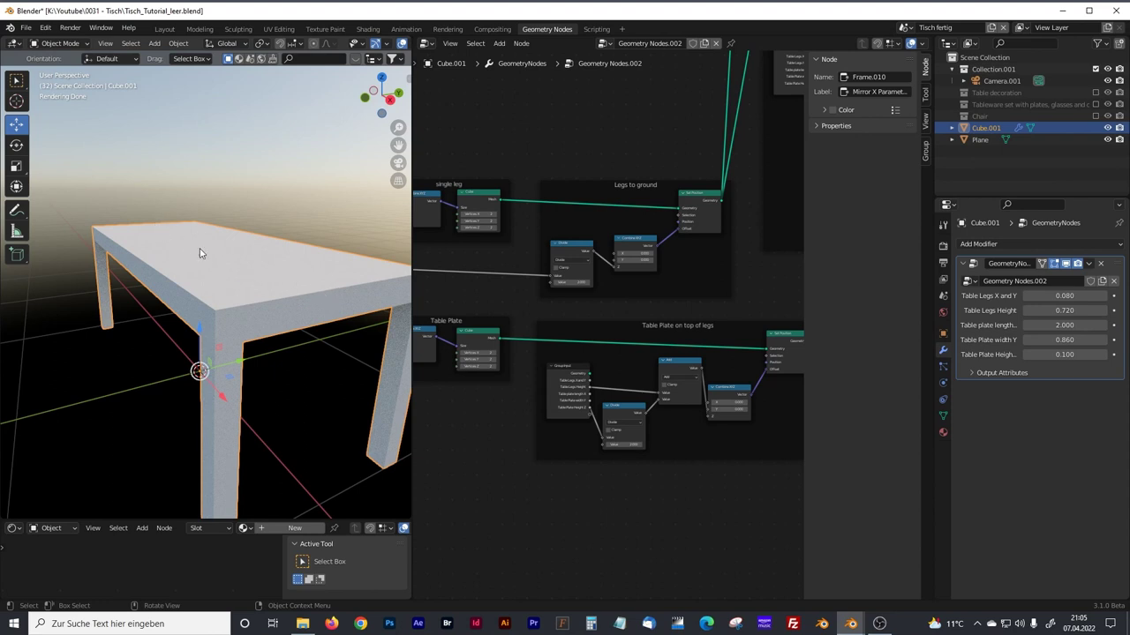
pyautogui.moveTo(263, 283)
pyautogui.mouseDown(button='middle')
pyautogui.moveTo(271, 308)
pyautogui.moveTo(259, 287)
pyautogui.mouseUp(button='middle')
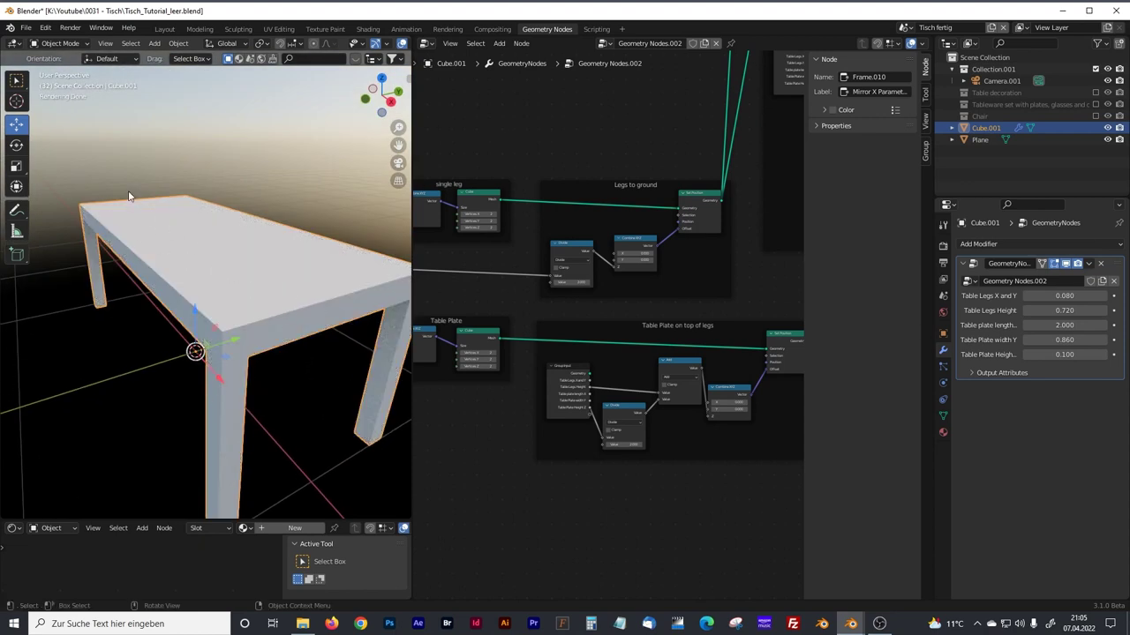
# Add a Curve Line node in the empty area below the "Table Plate on top of legs" frame.
pyautogui.moveTo(412, 280); pyautogui.dragTo(291, 280)
pyautogui.keyDown('shift'); pyautogui.moveTo(481, 314); pyautogui.dragTo(324, 361, button='middle'); pyautogui.keyUp('shift')
pyautogui.keyDown('shift'); pyautogui.moveTo(590, 365); pyautogui.dragTo(734, 171, button='middle'); pyautogui.keyUp('shift')
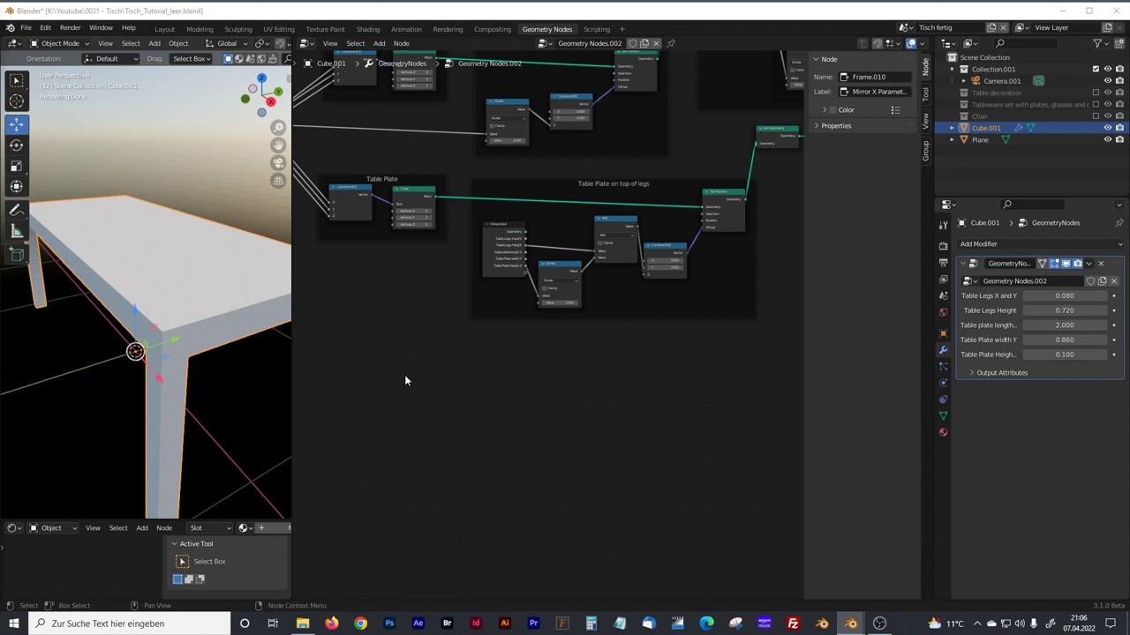
pyautogui.scroll(2, 419, 355)
pyautogui.moveTo(355, 375); pyautogui.dragTo(470, 374, button='middle')
pyautogui.moveTo(489, 323); pyautogui.dragTo(504, 353, button='middle')
pyautogui.keyDown('shift'); pyautogui.moveTo(522, 305); pyautogui.dragTo(518, 315, button='middle'); pyautogui.keyUp('shift')
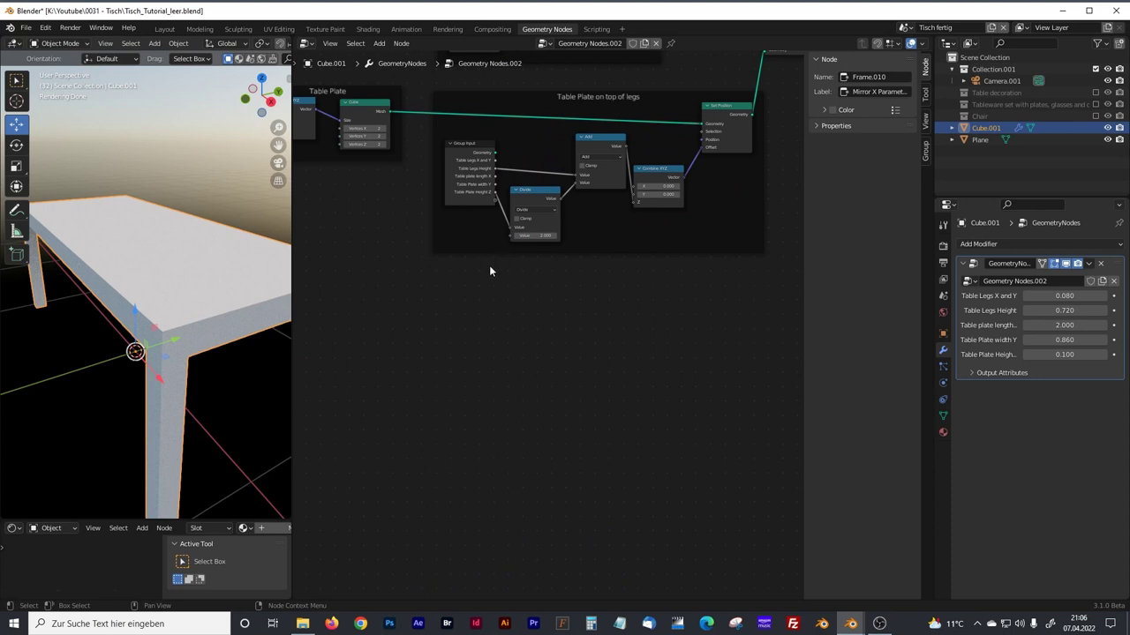
pyautogui.hotkey('shift', 'a')
pyautogui.write('c')
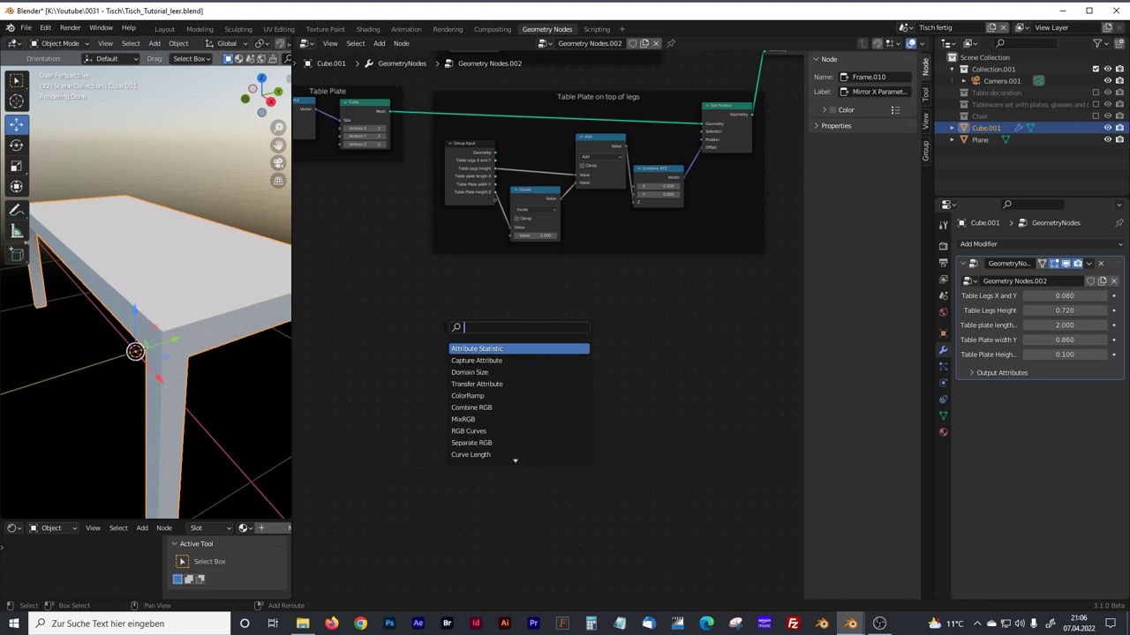
pyautogui.write('urve')
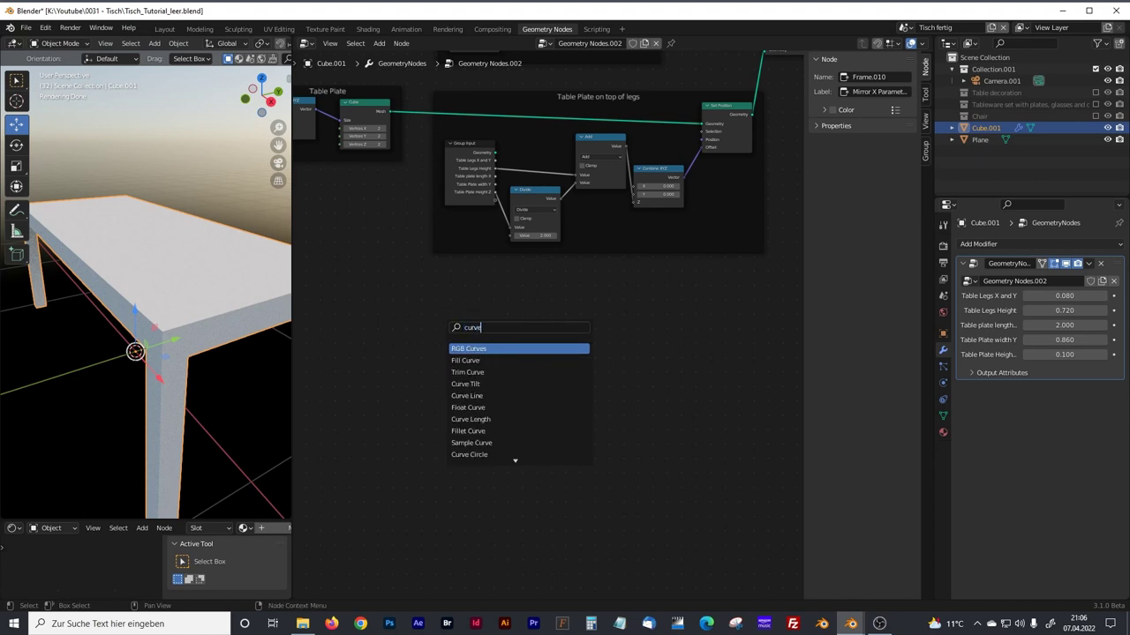
pyautogui.write(' li')
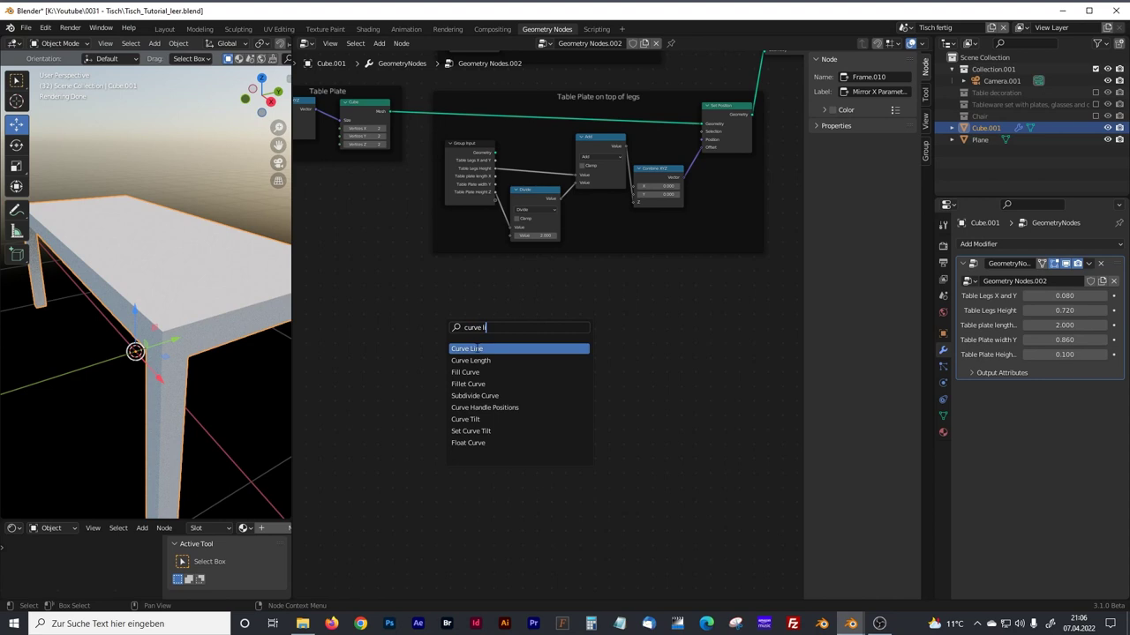
pyautogui.click(478, 348)
pyautogui.click(487, 339)
# Enlarge the 3D viewport and display the table in wireframe shading.
pyautogui.moveTo(322, 315); pyautogui.dragTo(473, 347, button='middle')
pyautogui.scroll(9, 486, 351)
pyautogui.moveTo(545, 317); pyautogui.dragTo(486, 212, button='middle')
pyautogui.moveTo(291, 239); pyautogui.dragTo(501, 163)
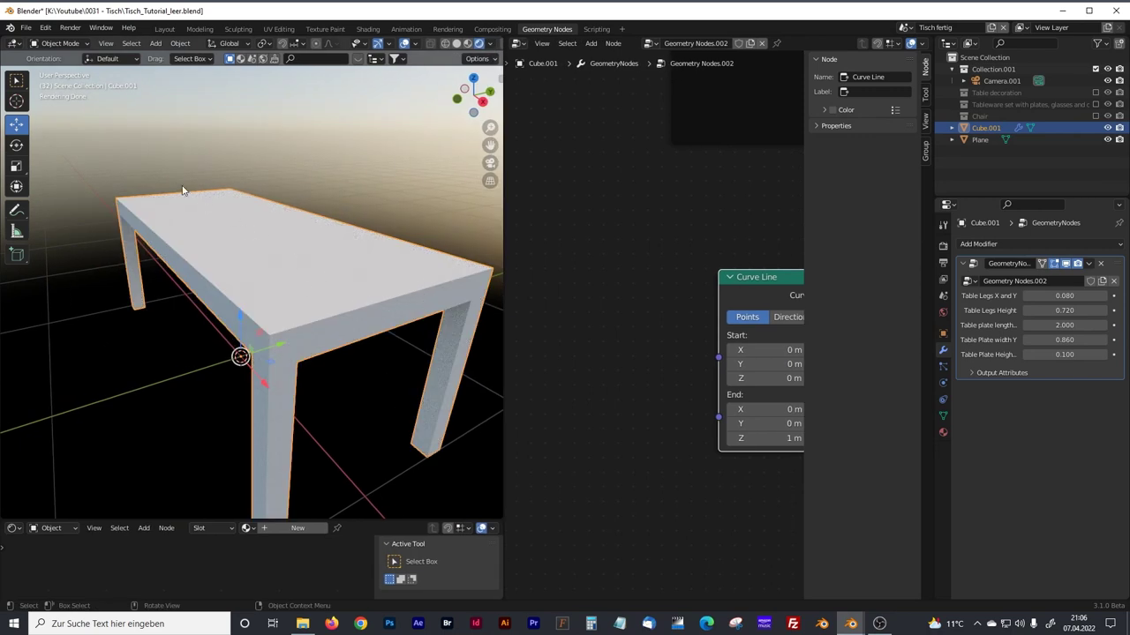
pyautogui.click(457, 43)
pyautogui.click(446, 45)
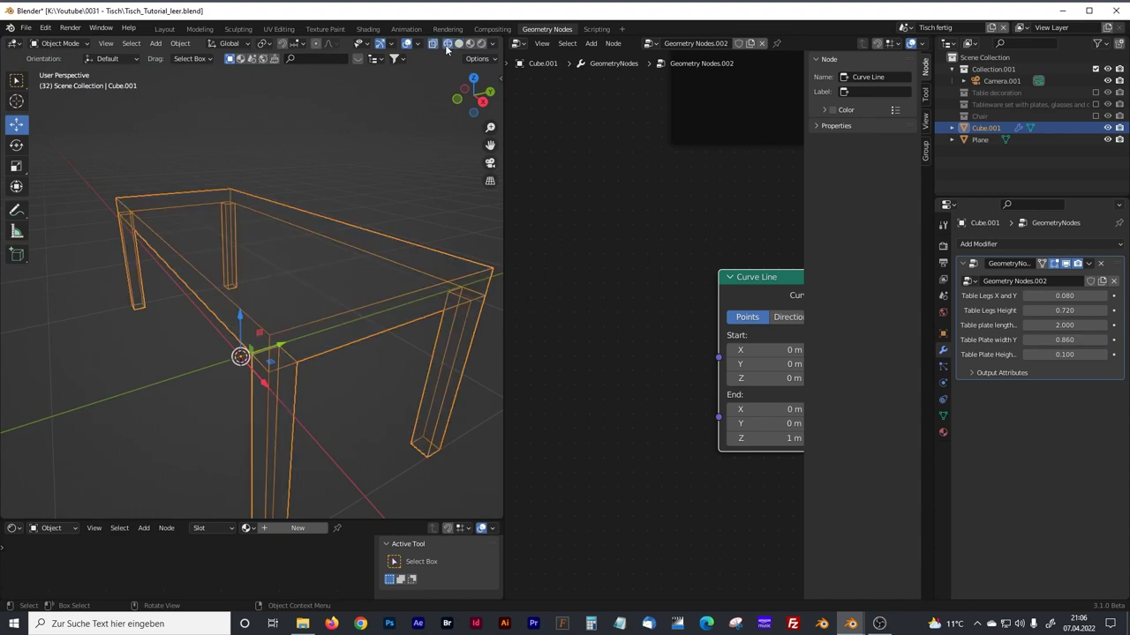
pyautogui.keyDown('shift'); pyautogui.moveTo(411, 174); pyautogui.dragTo(408, 112, button='middle'); pyautogui.keyUp('shift')
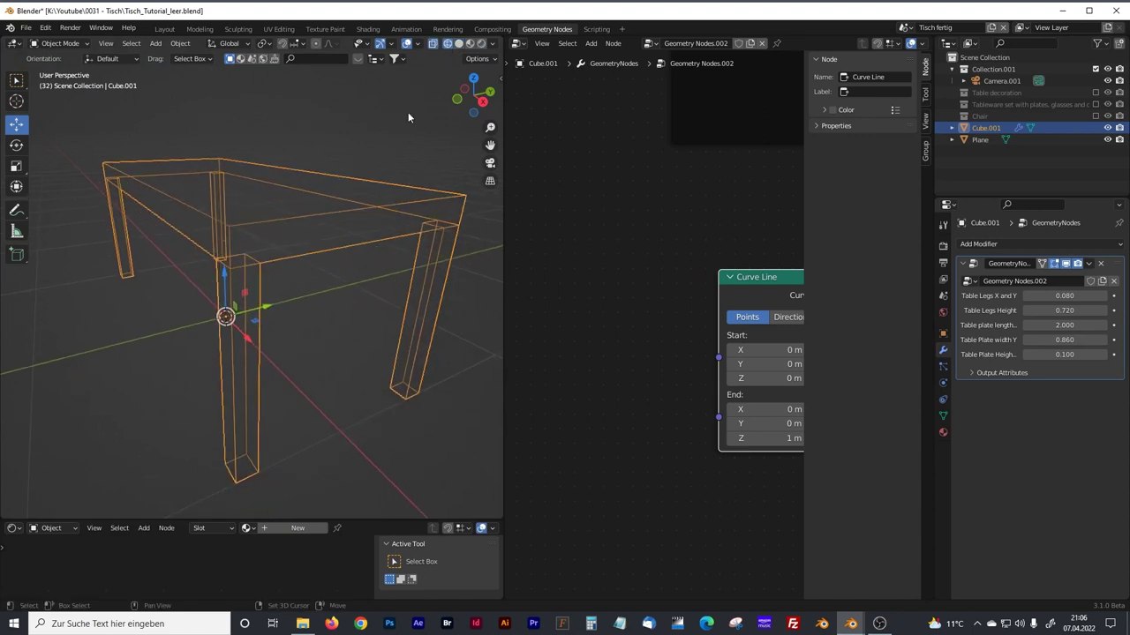
# Move the Group Output node further out and place a duplicate of the final Join Geometry below the existing network.
pyautogui.moveTo(504, 213); pyautogui.dragTo(276, 212)
pyautogui.moveTo(479, 323); pyautogui.dragTo(464, 287, button='middle')
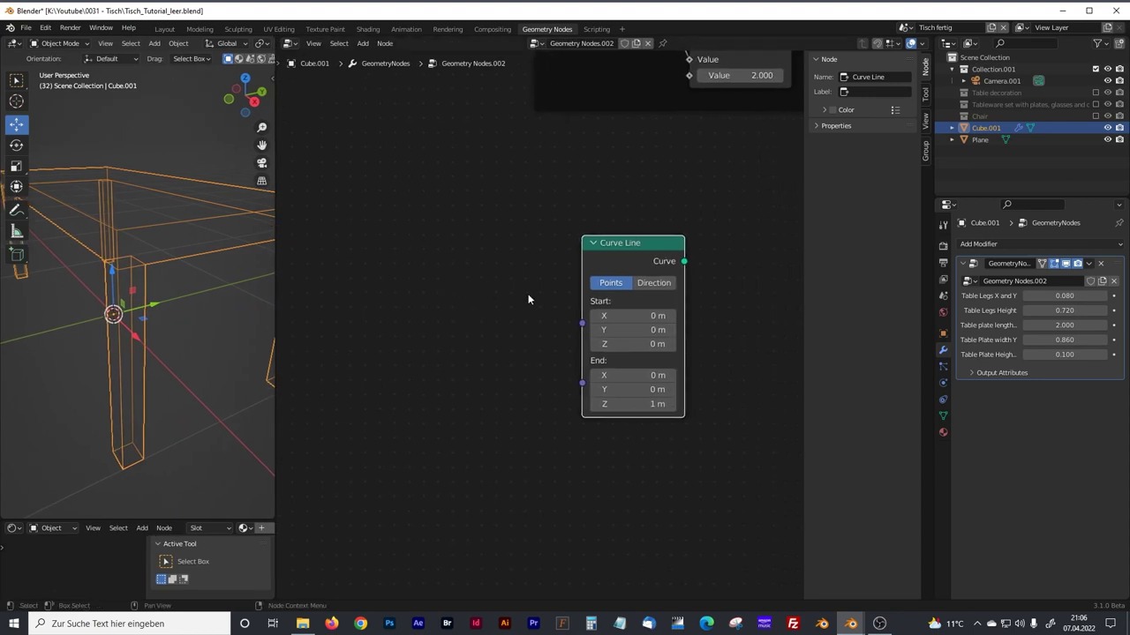
pyautogui.scroll(-4, 511, 301)
pyautogui.moveTo(469, 310); pyautogui.dragTo(618, 362, button='middle')
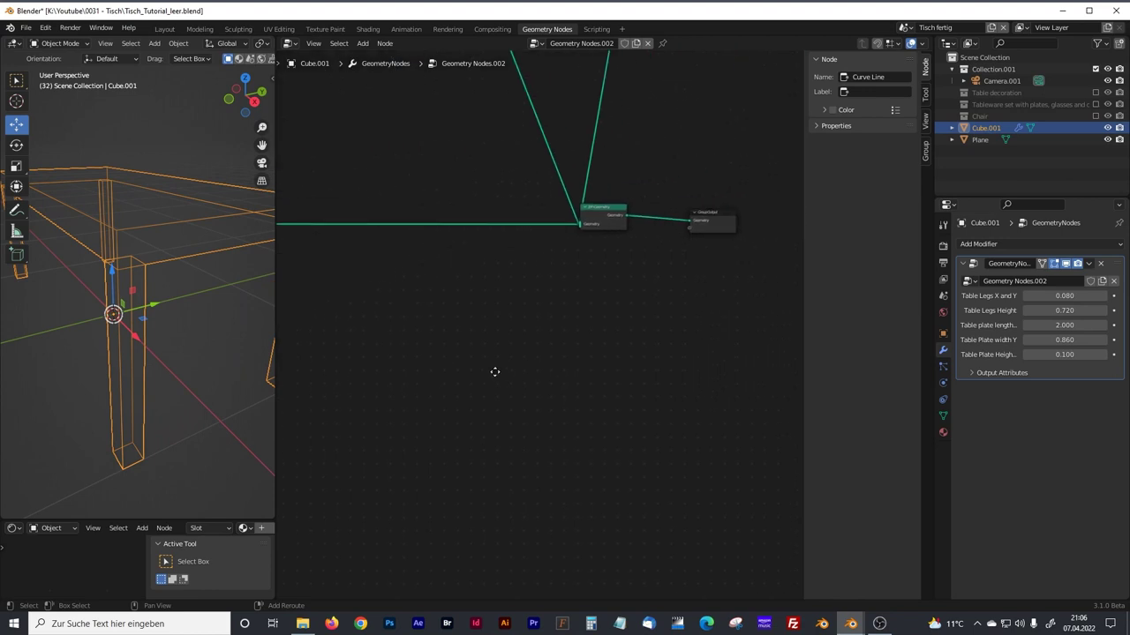
pyautogui.moveTo(696, 220); pyautogui.dragTo(757, 225)
pyautogui.click(608, 217)
pyautogui.hotkey('shift', 'd')
pyautogui.click(475, 435)
pyautogui.moveTo(352, 435); pyautogui.dragTo(597, 347, button='middle')
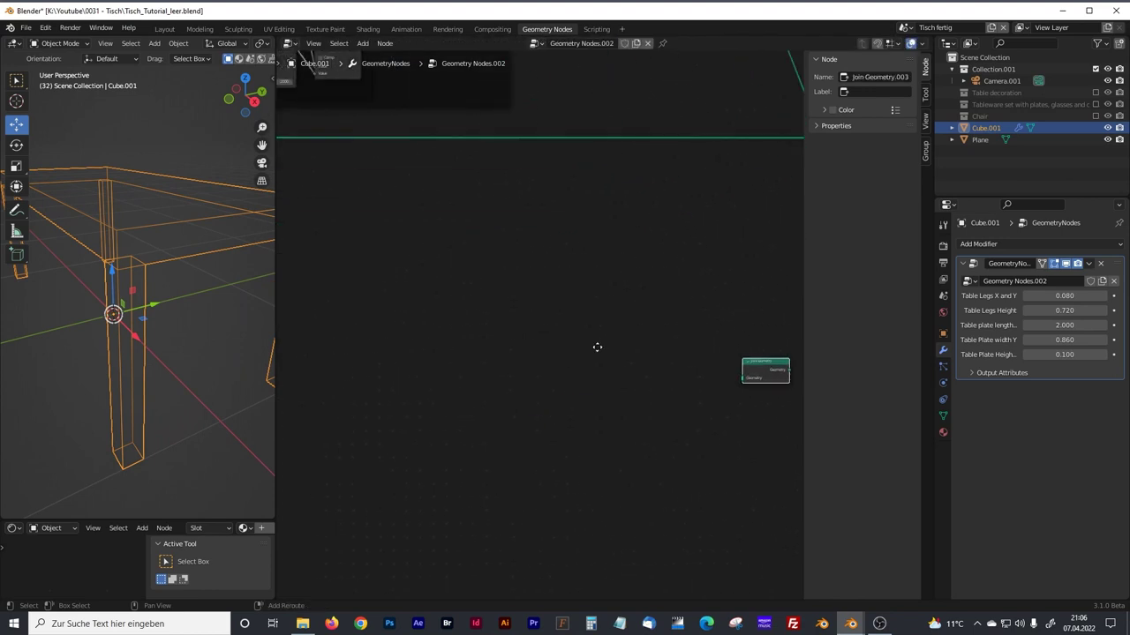
# Connect the Curve Line through the duplicated Join Geometry into the final Join Geometry, and inspect the line in the viewport.
pyautogui.moveTo(371, 372); pyautogui.dragTo(572, 344, button='middle')
pyautogui.moveTo(439, 332); pyautogui.dragTo(696, 299, button='middle')
pyautogui.moveTo(465, 342); pyautogui.dragTo(700, 82)
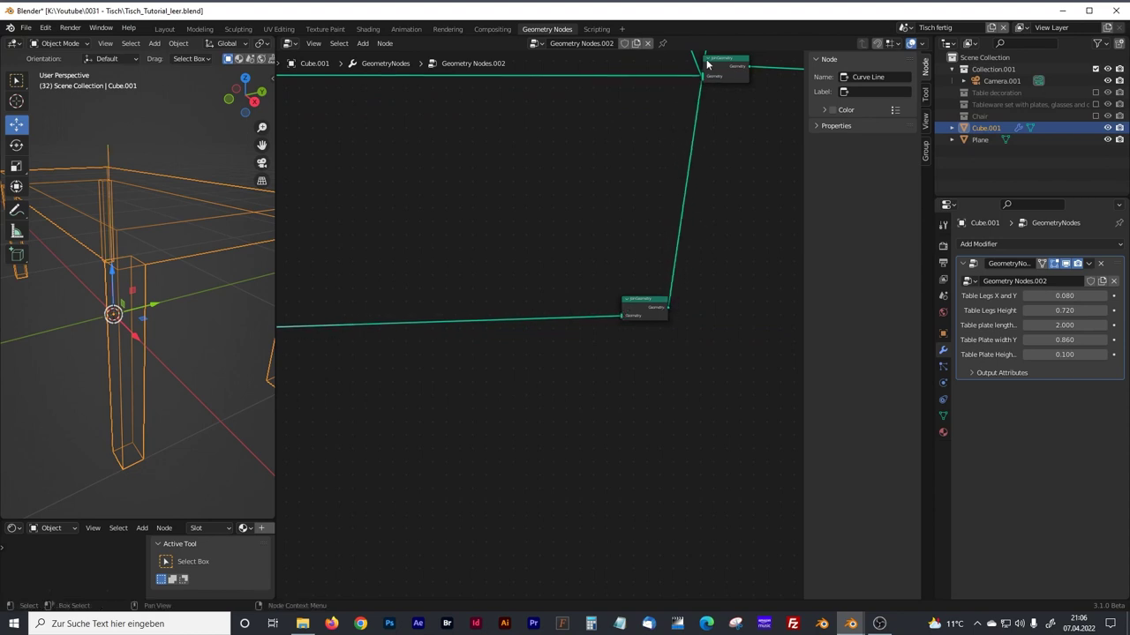
pyautogui.moveTo(274, 207); pyautogui.dragTo(373, 209)
pyautogui.moveTo(264, 221); pyautogui.dragTo(145, 351, button='middle')
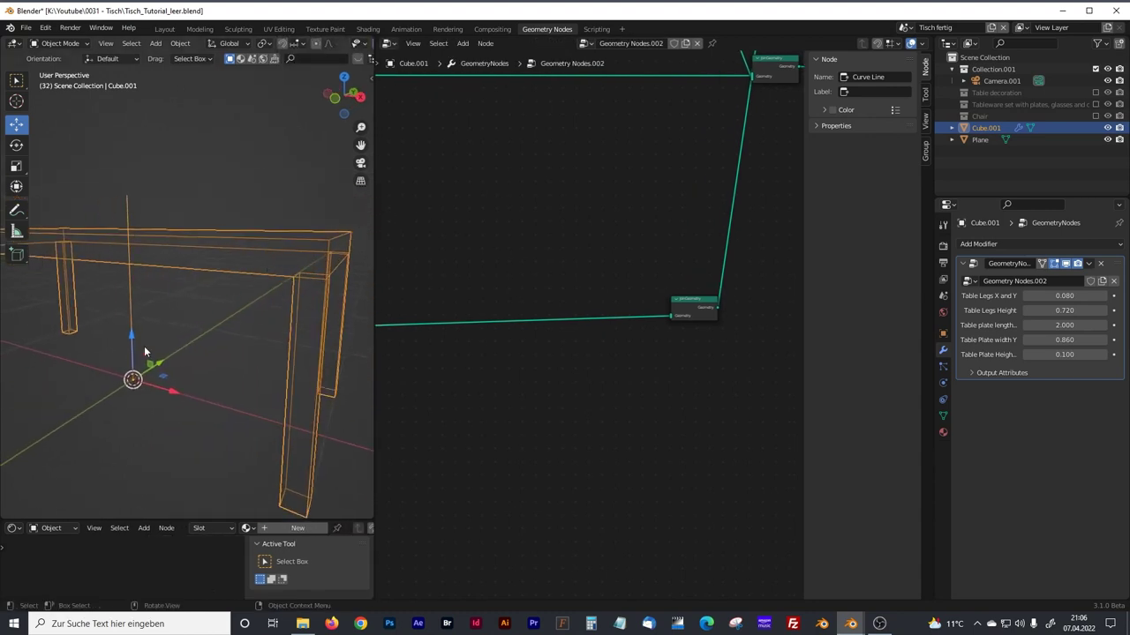
# Add a Group Input node ahead of the Curve Line node, leaving room between them.
pyautogui.moveTo(372, 289); pyautogui.dragTo(270, 289)
pyautogui.moveTo(524, 336)
pyautogui.mouseDown(button='middle')
pyautogui.moveTo(660, 336)
pyautogui.moveTo(454, 358)
pyautogui.moveTo(309, 353)
pyautogui.moveTo(515, 362)
pyautogui.moveTo(527, 353)
pyautogui.mouseUp(button='middle')
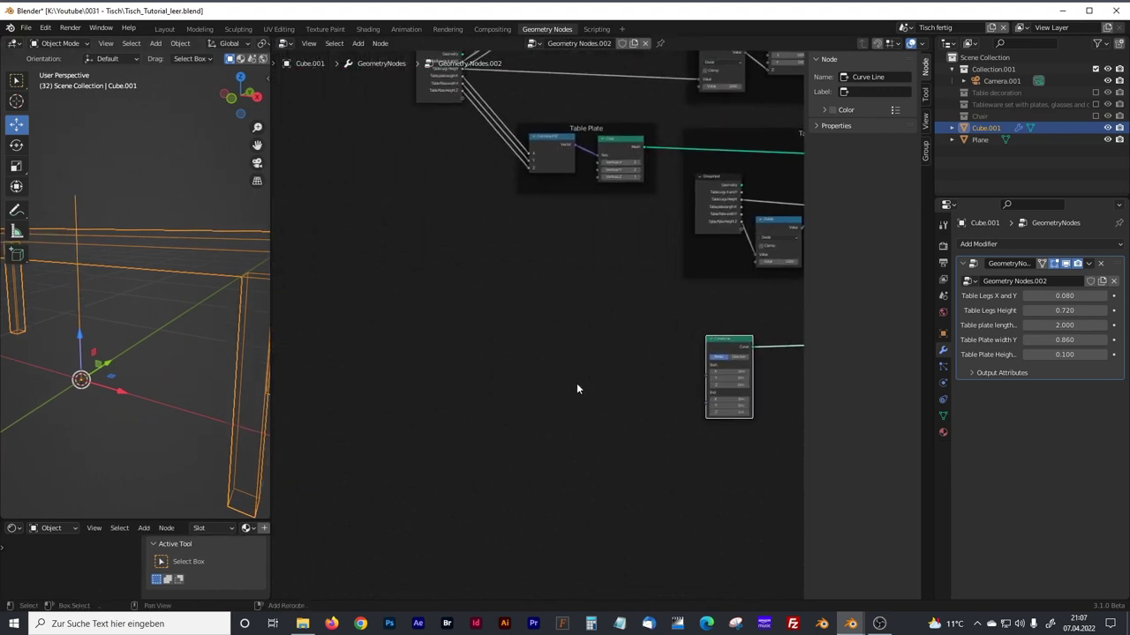
pyautogui.moveTo(577, 388); pyautogui.dragTo(442, 371, button='middle')
pyautogui.scroll(5, 441, 383)
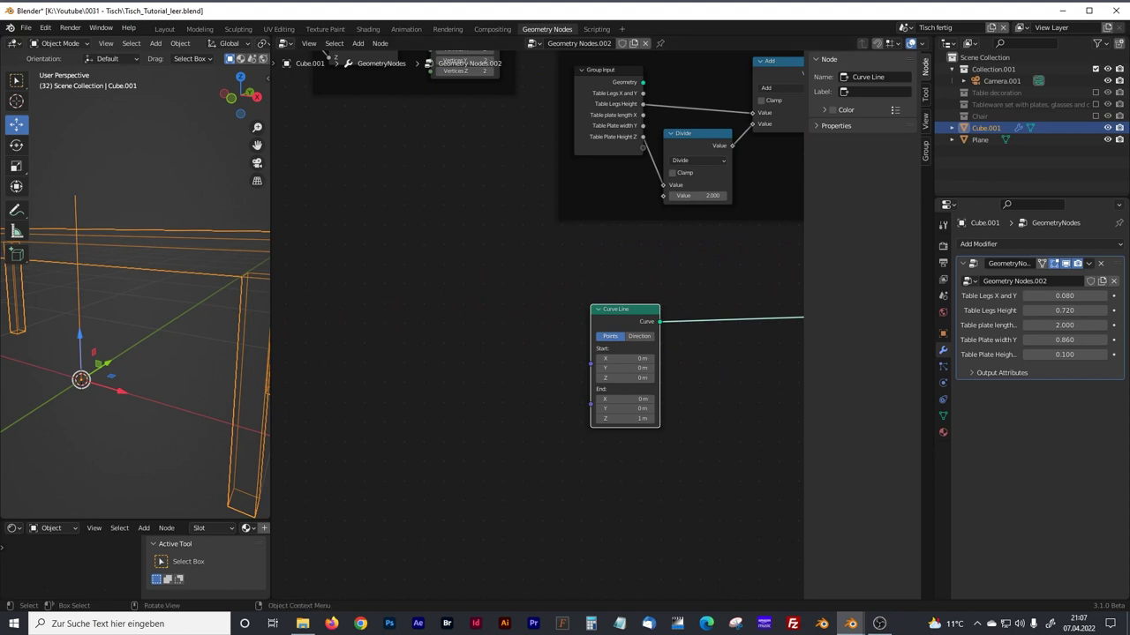
pyautogui.hotkey('shift', 'a')
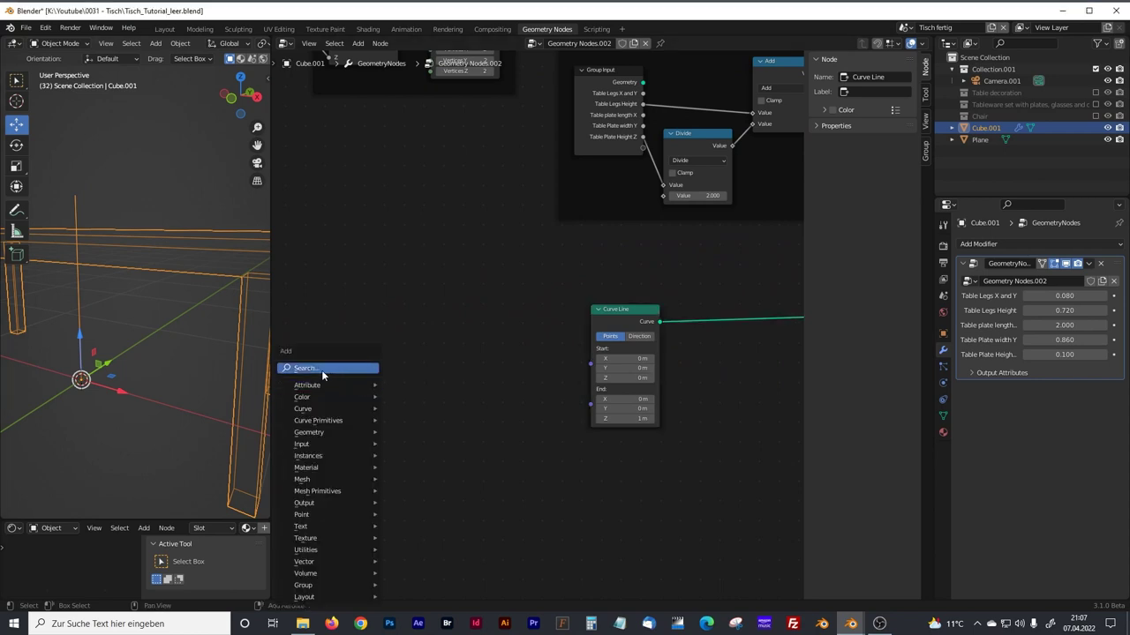
pyautogui.click(321, 369)
pyautogui.write('group')
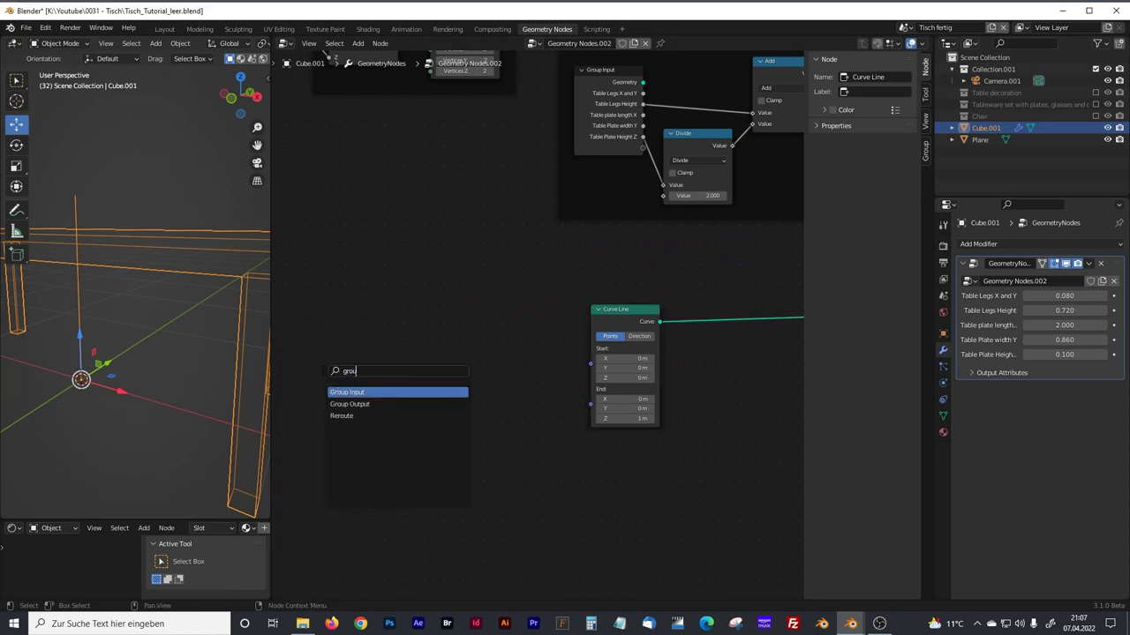
pyautogui.click(361, 392)
pyautogui.click(378, 316)
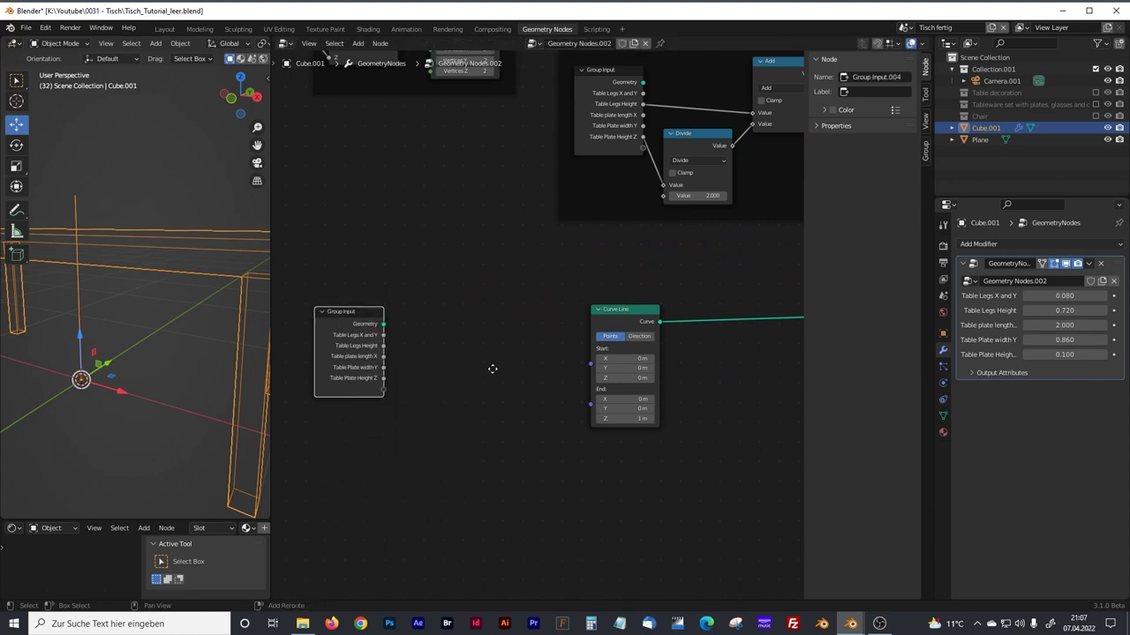
pyautogui.moveTo(377, 316); pyautogui.dragTo(415, 310, button='middle')
pyautogui.moveTo(415, 311); pyautogui.dragTo(358, 310)
# Add a Combine RGB node between the Group Input and Curve Line, and move the Group Input further away.
pyautogui.click(454, 325)
pyautogui.hotkey('shift', 'a')
pyautogui.write('cot')
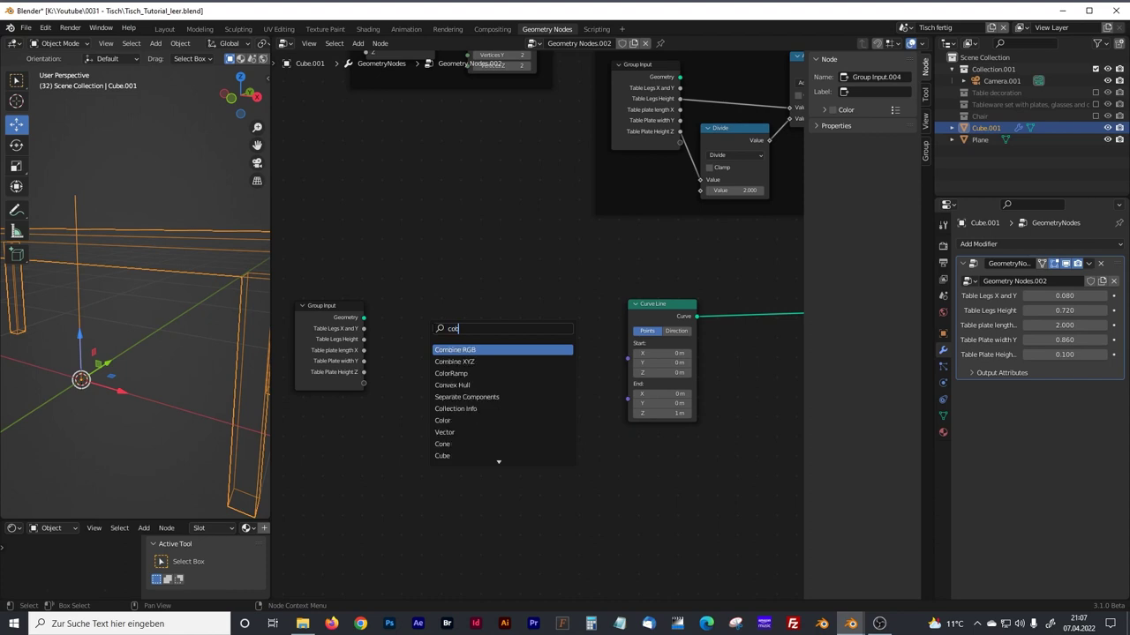
pyautogui.click(457, 348)
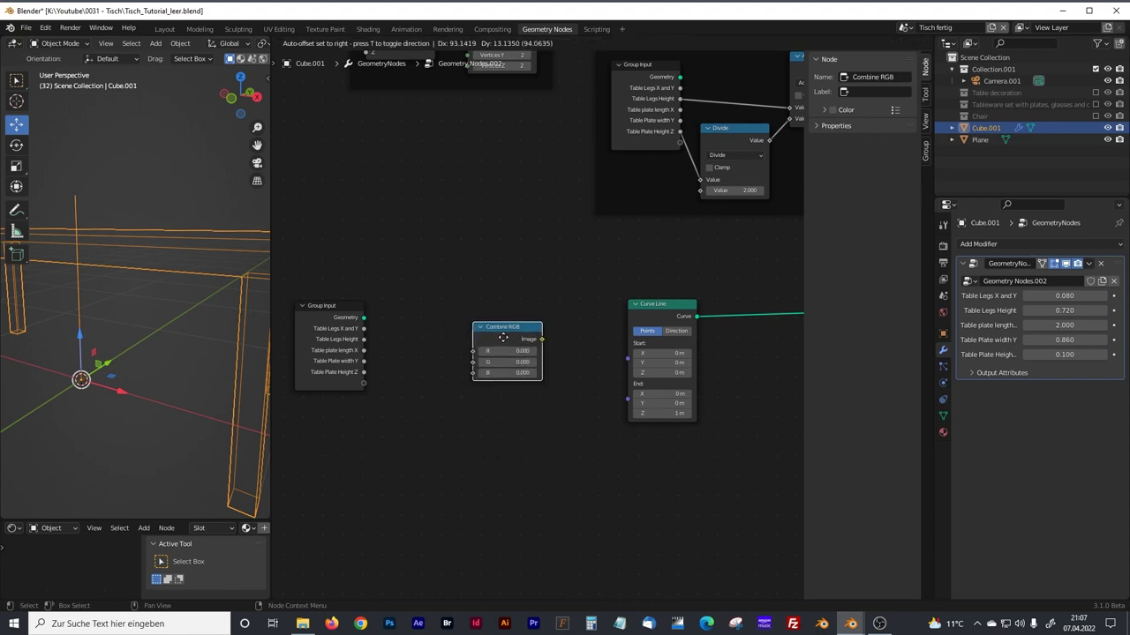
pyautogui.click(520, 323)
pyautogui.moveTo(336, 308); pyautogui.dragTo(299, 311)
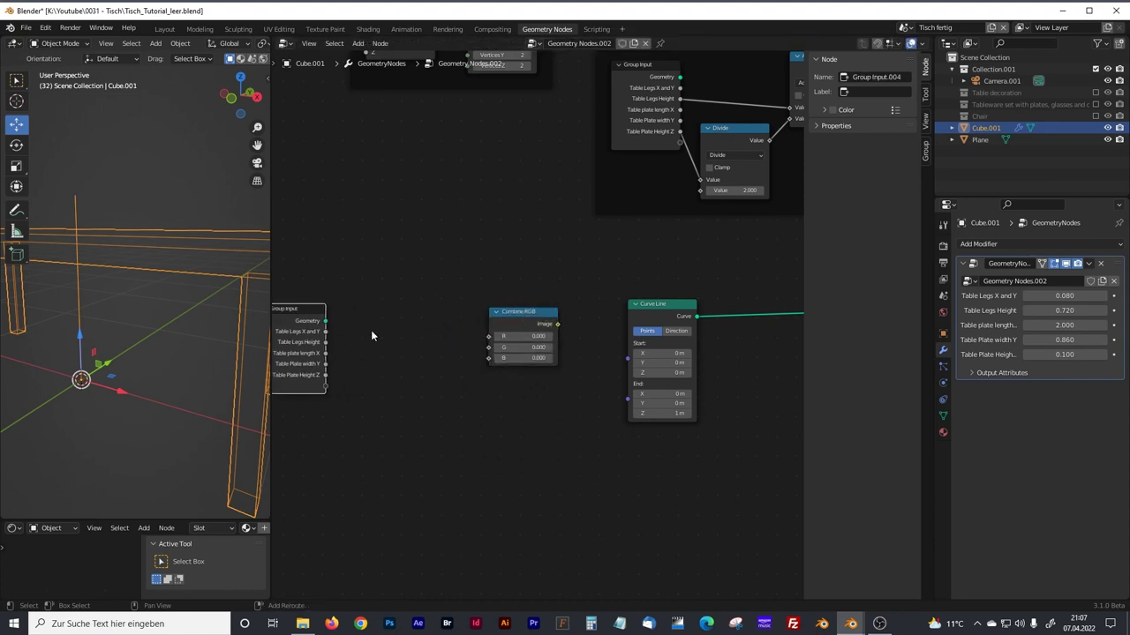
pyautogui.moveTo(371, 330); pyautogui.dragTo(486, 324, button='middle')
pyautogui.moveTo(418, 316); pyautogui.dragTo(379, 315)
# Add a Math node between the Group Input and Combine RGB and set its operation to Divide.
pyautogui.click(486, 313)
pyautogui.hotkey('shift', 'a')
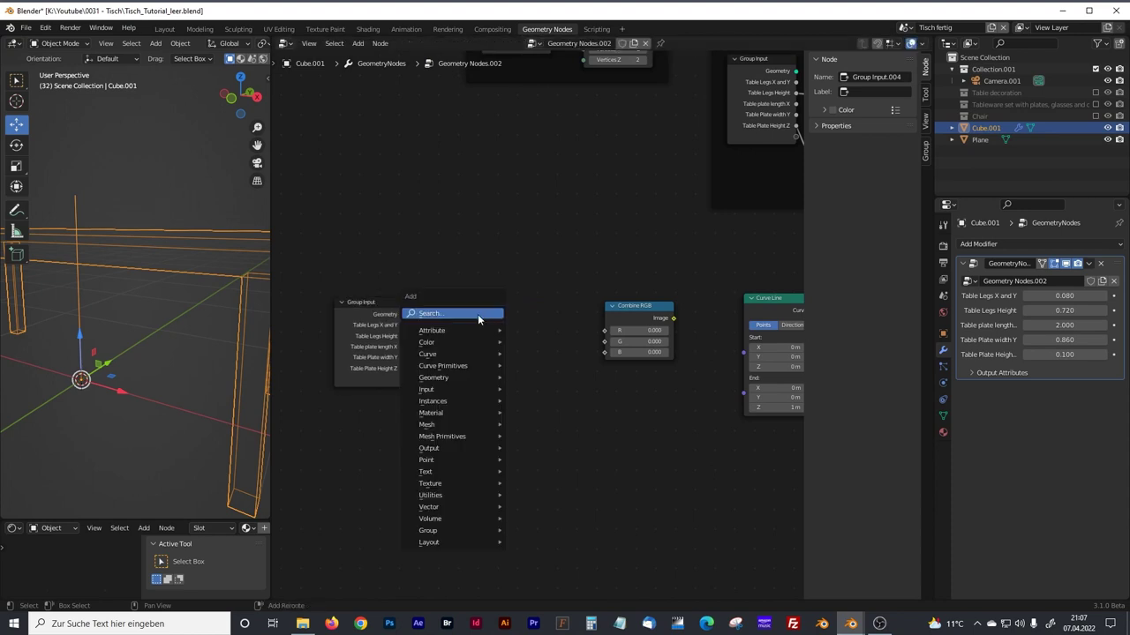
pyautogui.write('math')
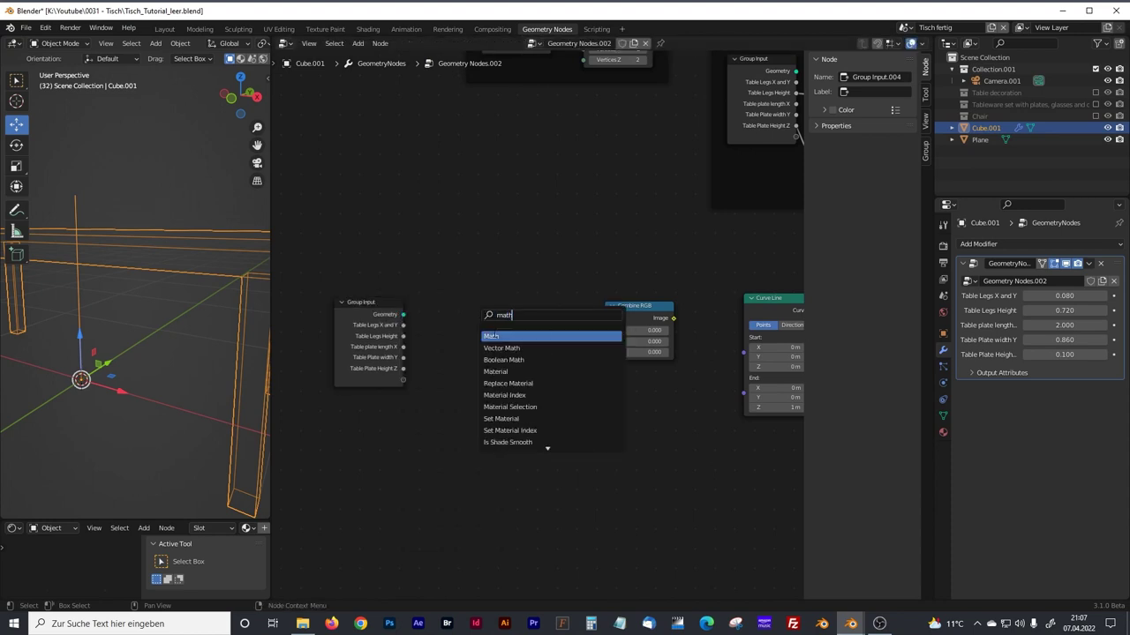
pyautogui.press('Return')
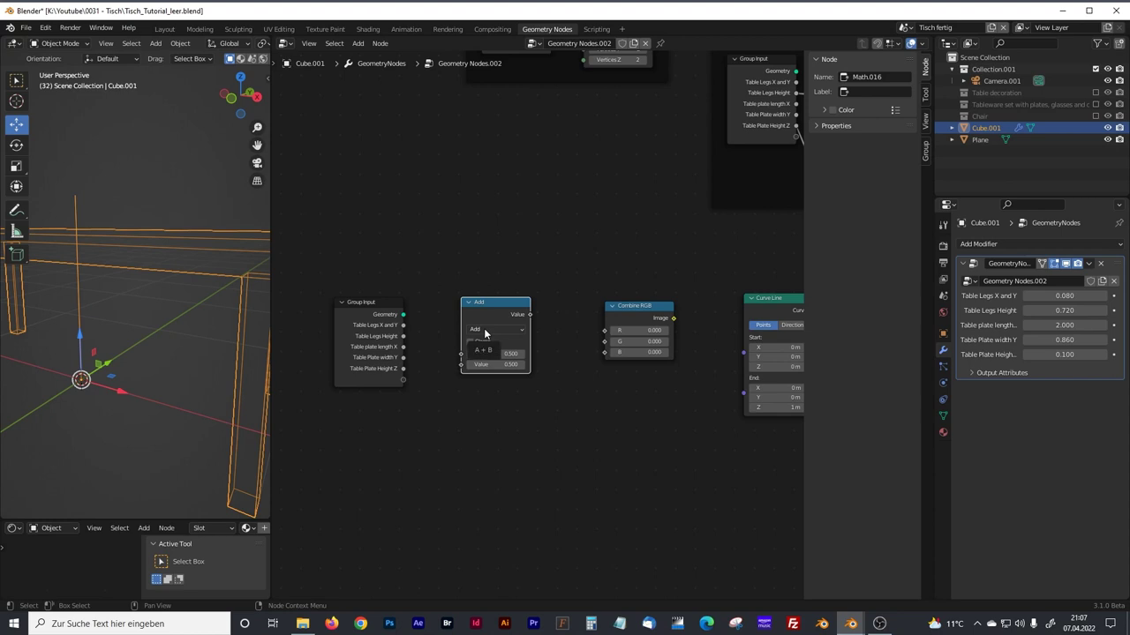
pyautogui.click(484, 330)
pyautogui.click(489, 389)
# Duplicate the Divide node, place the copy below it, and set the copy's operation to Multiply.
pyautogui.moveTo(552, 453); pyautogui.dragTo(515, 429, button='middle')
pyautogui.moveTo(605, 282); pyautogui.dragTo(600, 277)
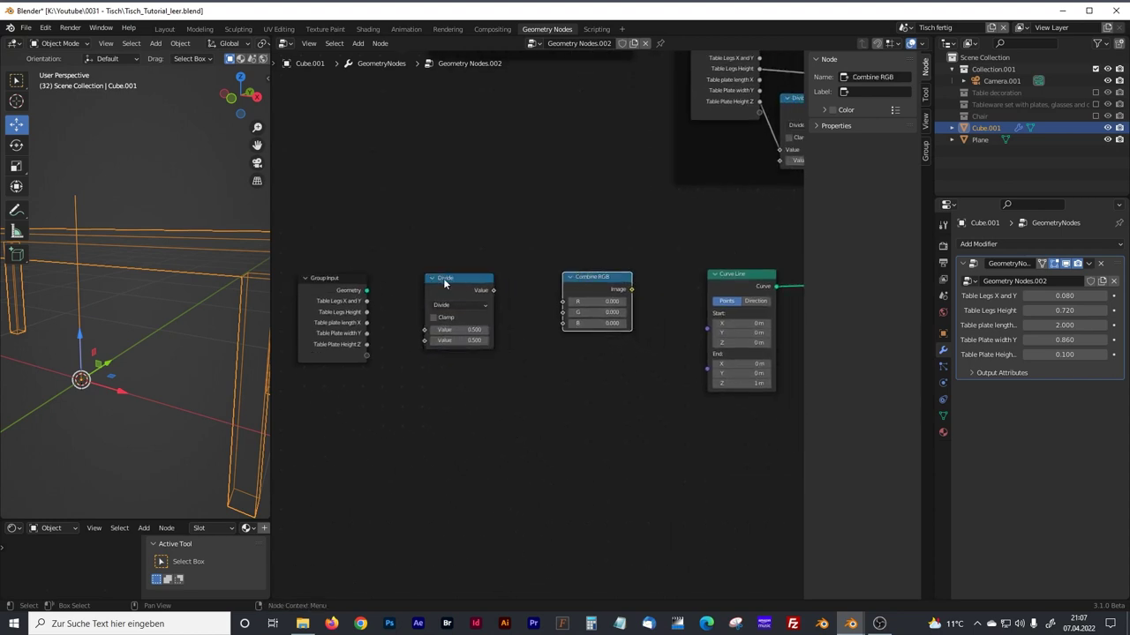
pyautogui.click(447, 281)
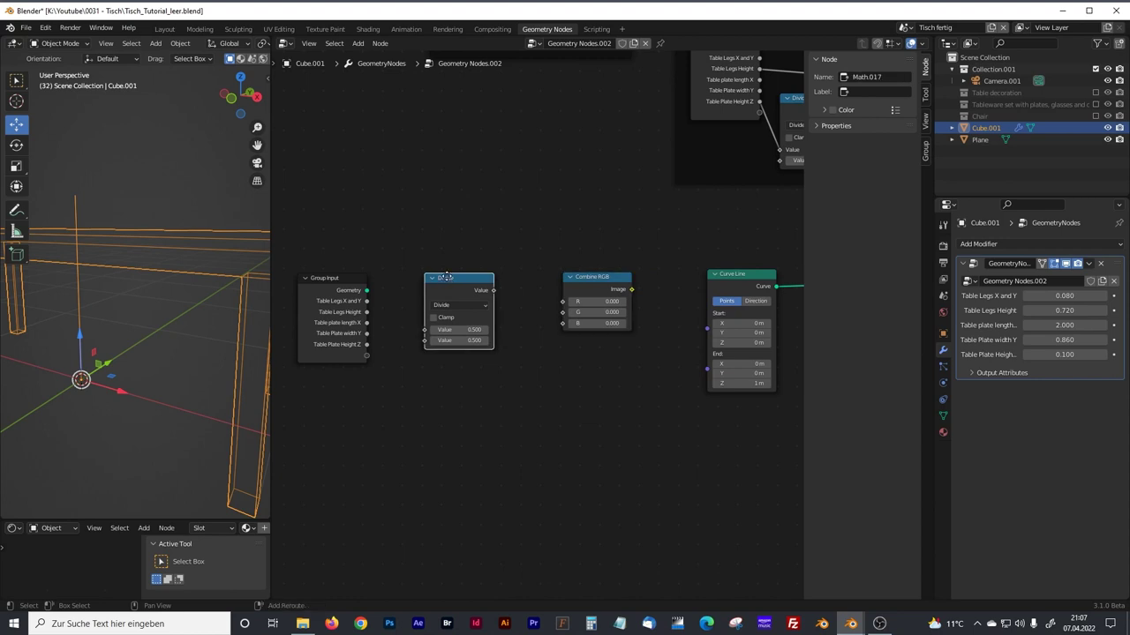
pyautogui.hotkey('shift', 'd')
pyautogui.click(528, 400)
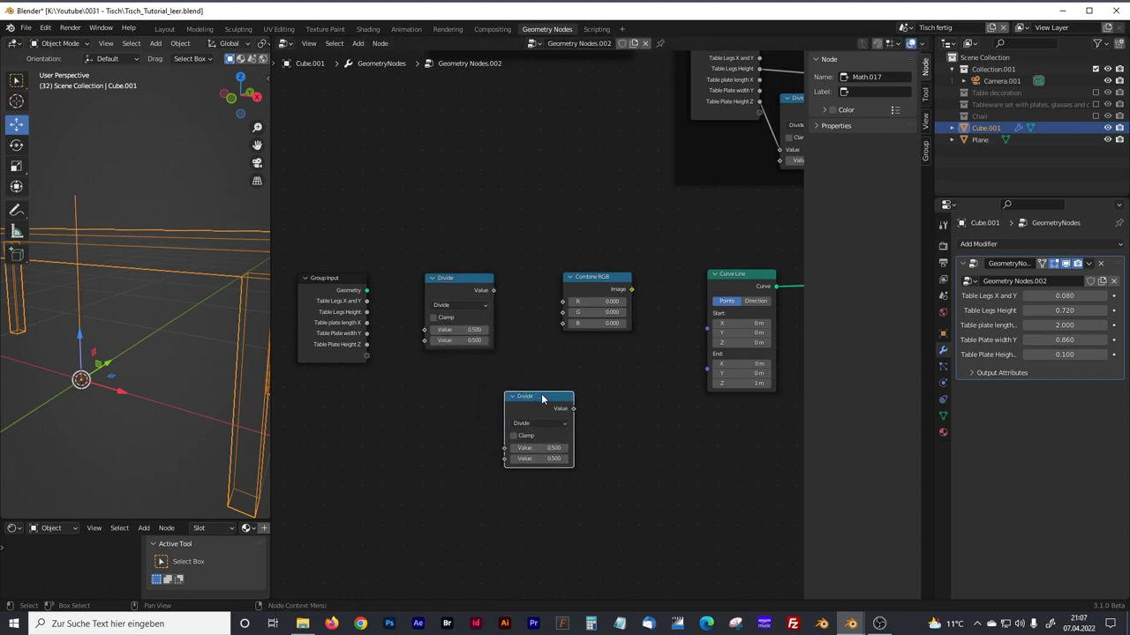
pyautogui.moveTo(544, 400)
pyautogui.mouseDown()
pyautogui.moveTo(561, 394)
pyautogui.moveTo(534, 406)
pyautogui.mouseUp()
pyautogui.click(555, 422)
pyautogui.click(548, 468)
# Move the Combine RGB node closer to the Curve Line and place a duplicate of it directly below.
pyautogui.moveTo(589, 282); pyautogui.dragTo(605, 283)
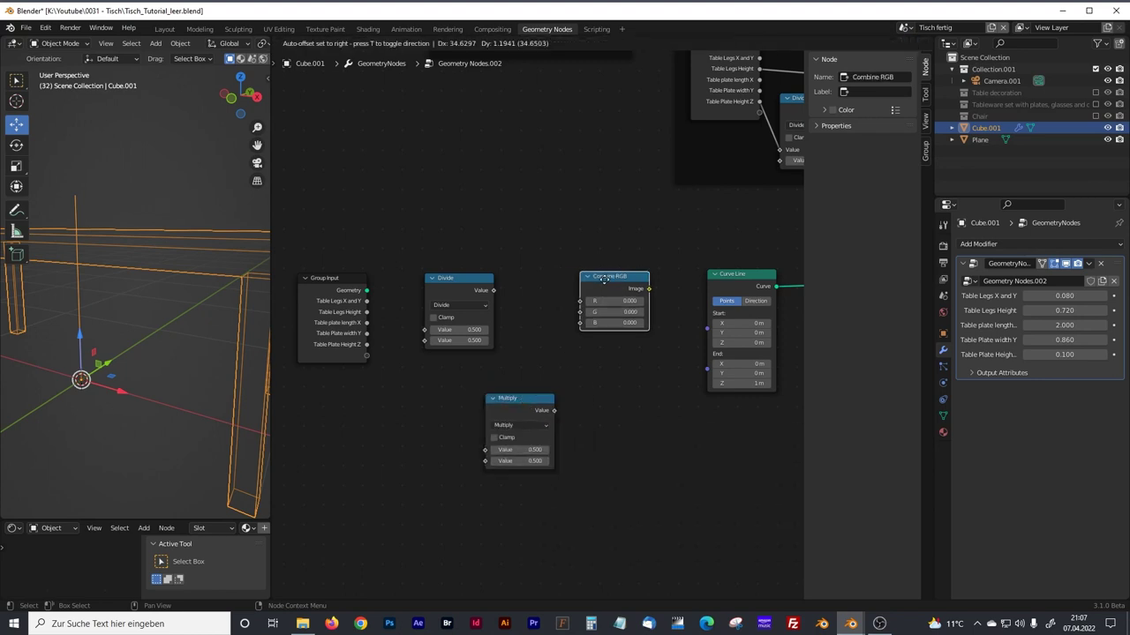
pyautogui.hotkey('shift', 'd')
pyautogui.click(606, 361)
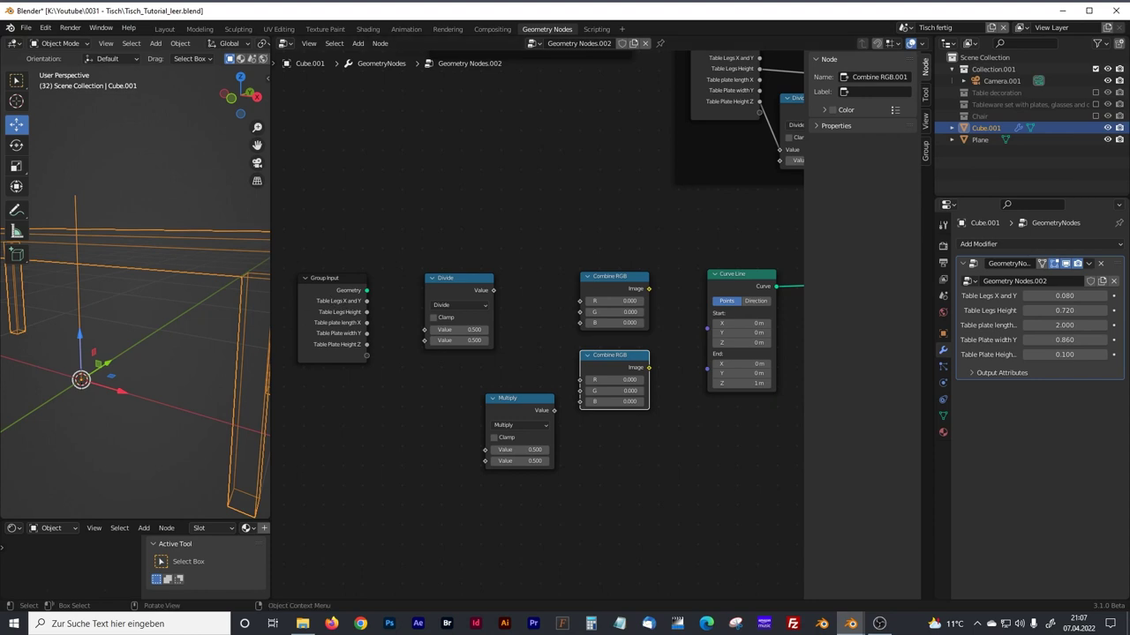
# Connect Table plate length X to the Divide node's first value and set its second value to 2.
pyautogui.moveTo(367, 323); pyautogui.dragTo(424, 329)
pyautogui.click(468, 341)
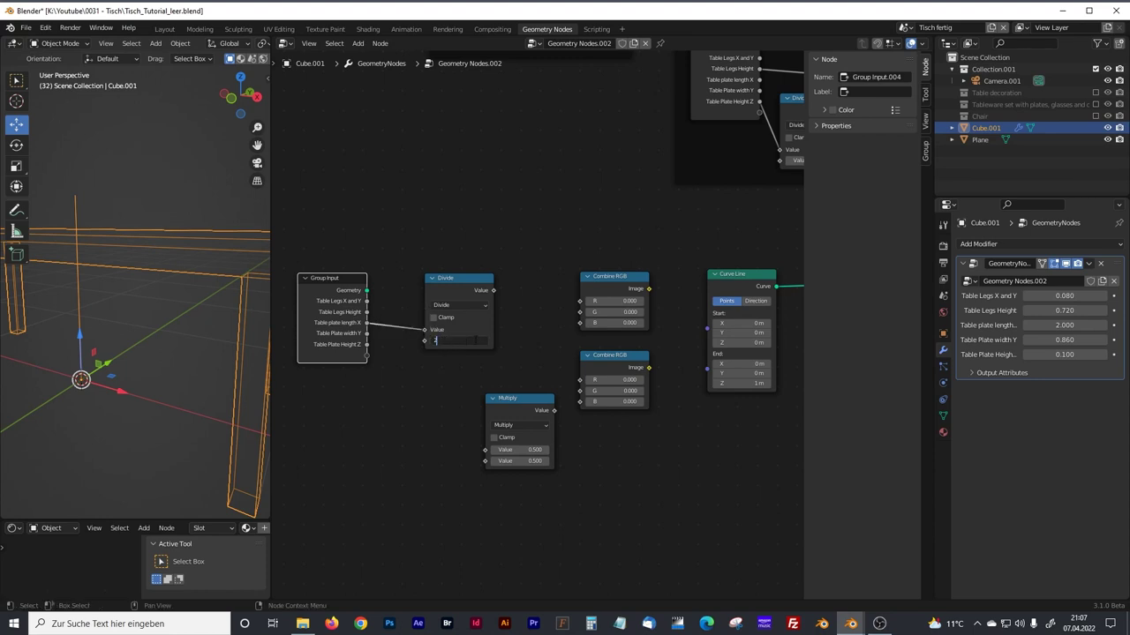
pyautogui.press('Return')
pyautogui.click(487, 282)
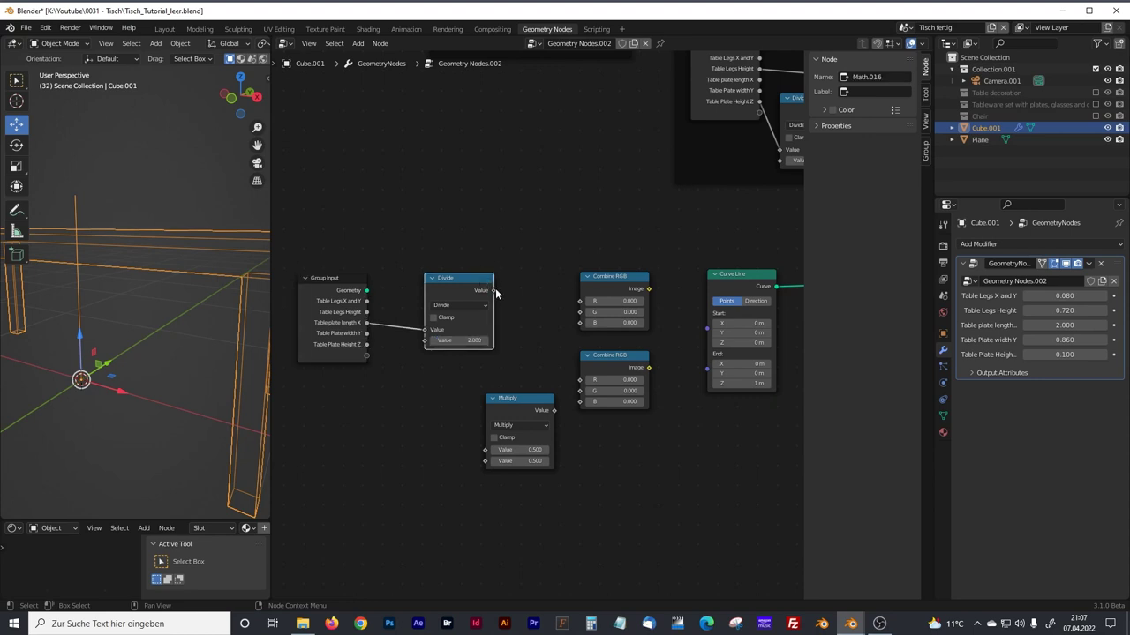
# Delete both Combine RGB nodes.
pyautogui.moveTo(492, 291); pyautogui.dragTo(579, 301)
pyautogui.click(607, 280)
pyautogui.press('Delete')
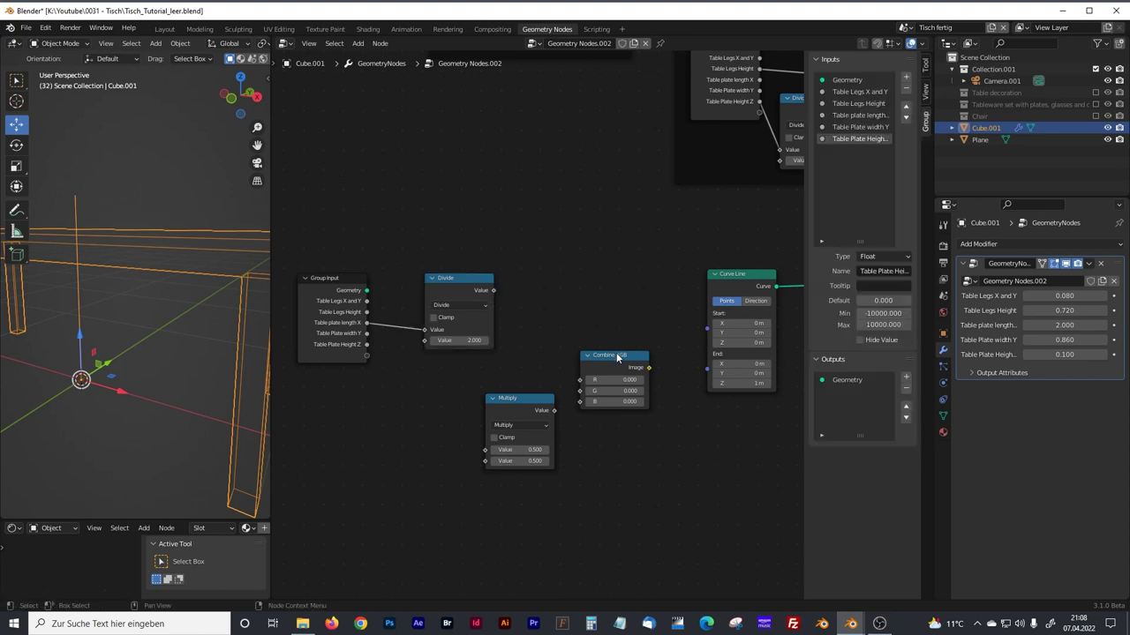
pyautogui.click(616, 357)
pyautogui.press('Delete')
# Add a Combine XYZ node ahead of the Curve Line node.
pyautogui.hotkey('shift', 'a')
pyautogui.write('comp')
pyautogui.press('BackSpace')
pyautogui.press('BackSpace')
pyautogui.write('mb')
pyautogui.press('Down')
pyautogui.press('Return')
pyautogui.click(613, 282)
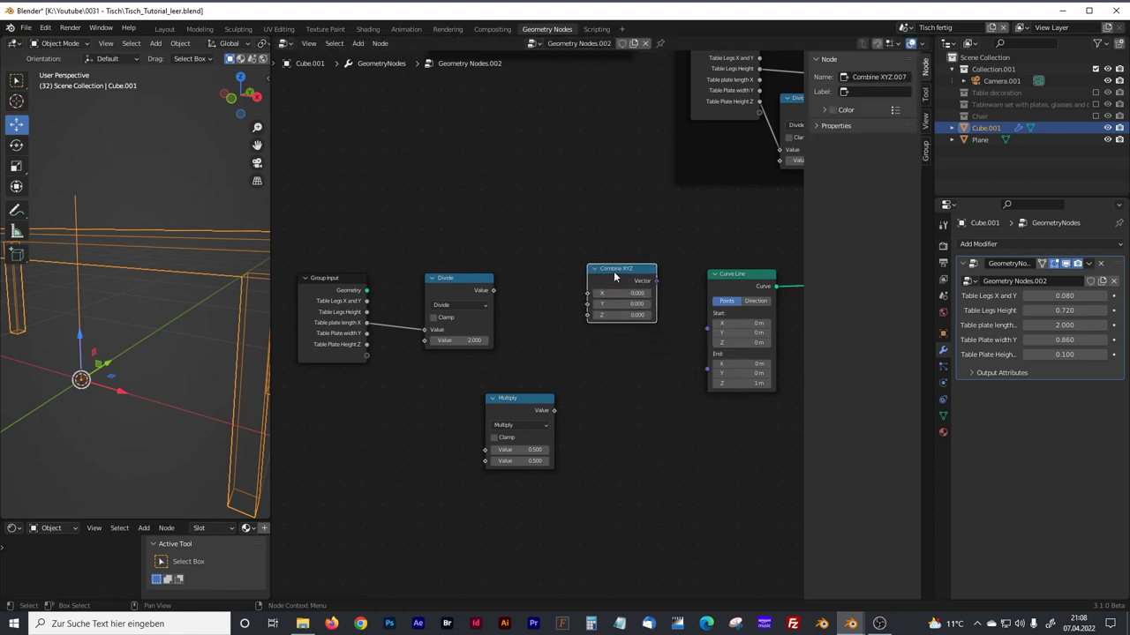
# Duplicate the Combine XYZ node below the original and align the two nodes.
pyautogui.hotkey('shift', 'd')
pyautogui.click(615, 358)
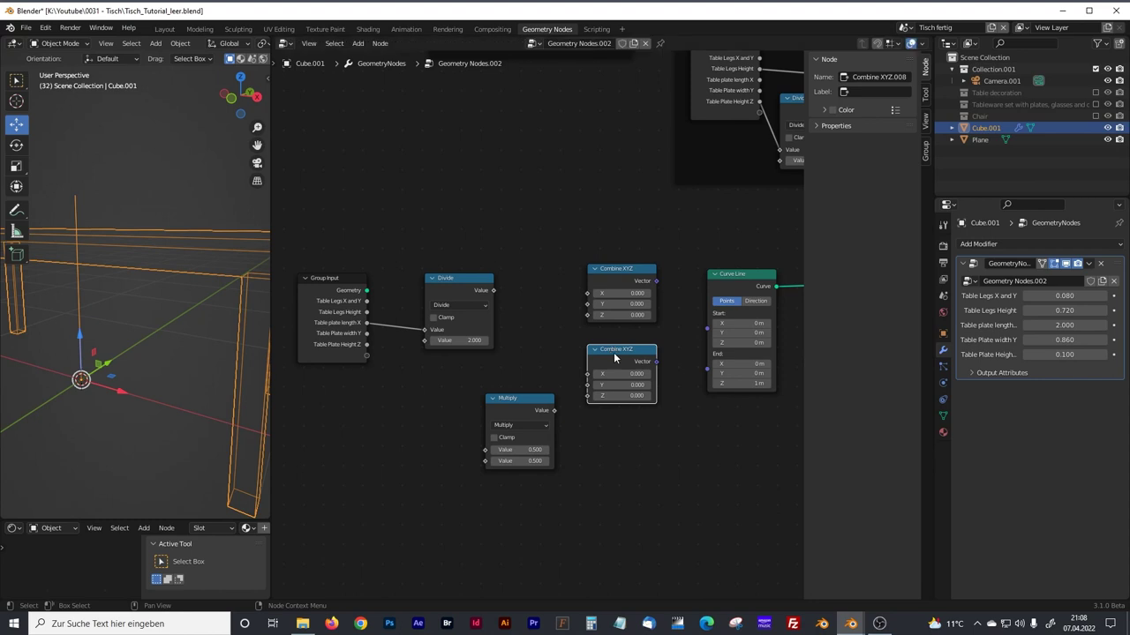
pyautogui.moveTo(614, 353); pyautogui.dragTo(616, 359)
pyautogui.moveTo(616, 269); pyautogui.dragTo(619, 275)
# Connect the Divide output to the upper Combine XYZ's X, and its vector to the Curve Line's Start.
pyautogui.moveTo(473, 281); pyautogui.dragTo(462, 275)
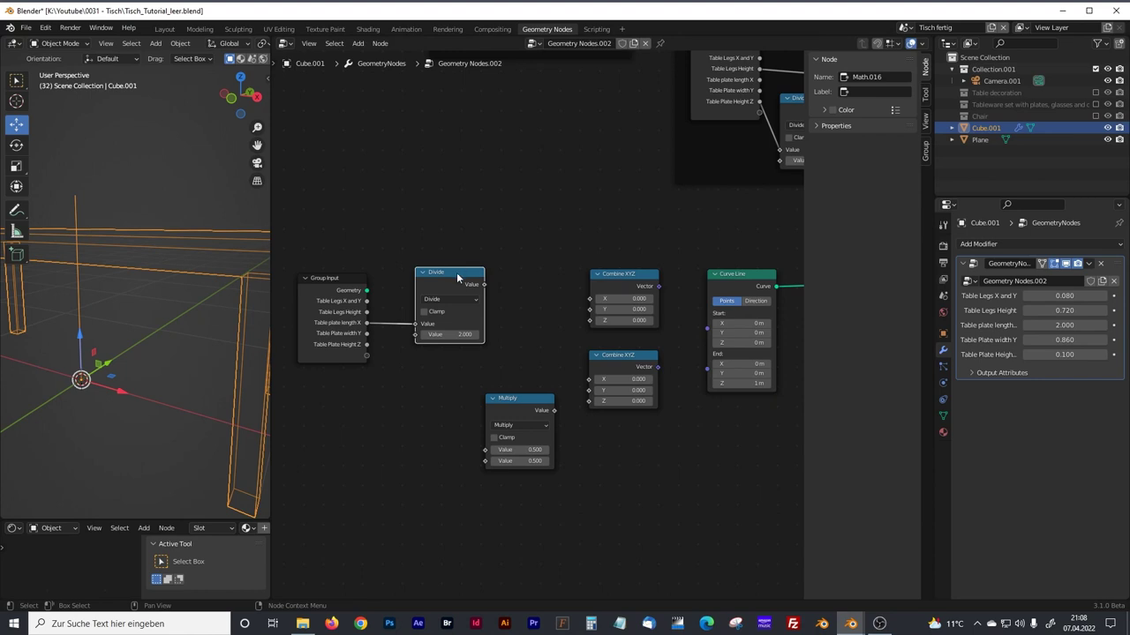
pyautogui.moveTo(484, 286); pyautogui.dragTo(589, 298)
pyautogui.click(660, 287)
pyautogui.moveTo(660, 287); pyautogui.dragTo(707, 328)
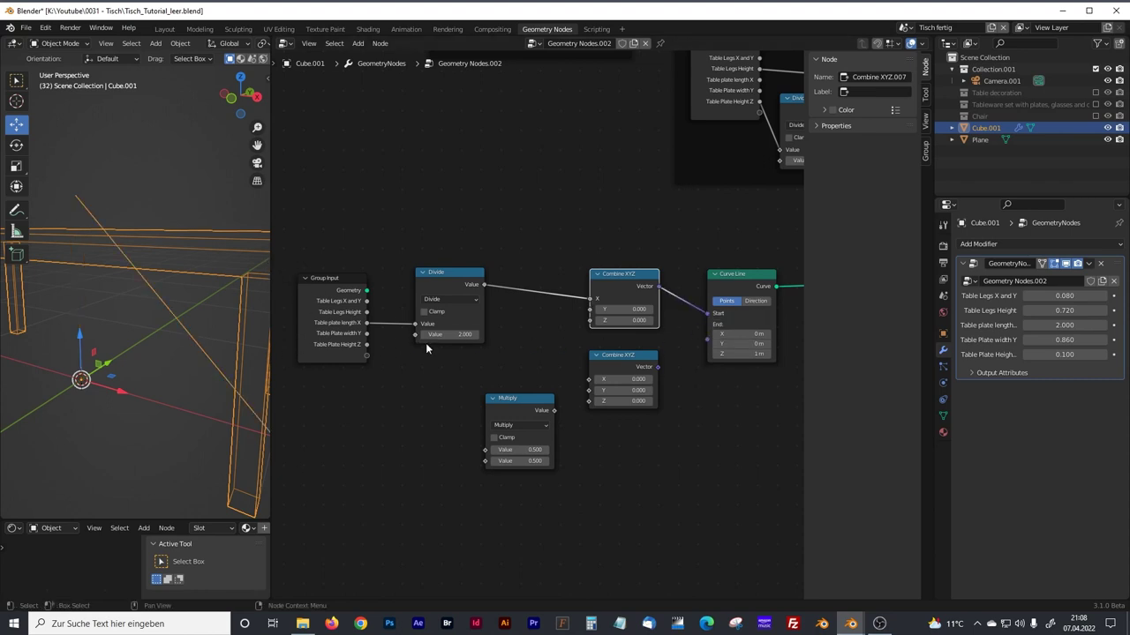
# Widen the 3D viewport, connect the Divide output to the Multiply node, and set its second value to -1.
pyautogui.moveTo(622, 369); pyautogui.dragTo(644, 365)
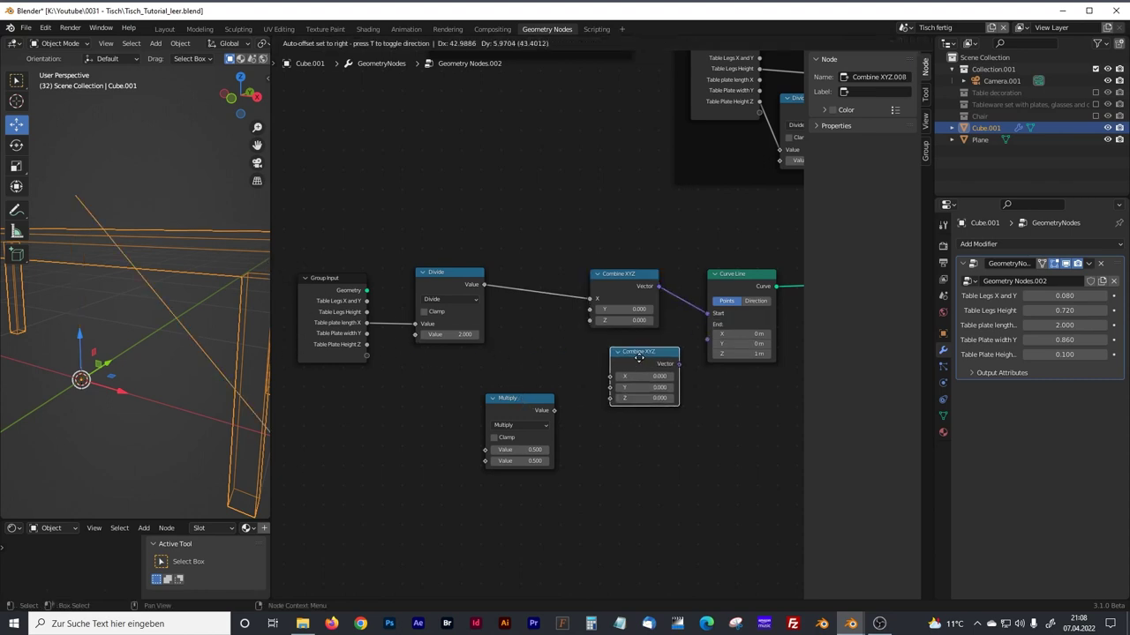
pyautogui.moveTo(272, 241); pyautogui.dragTo(420, 248)
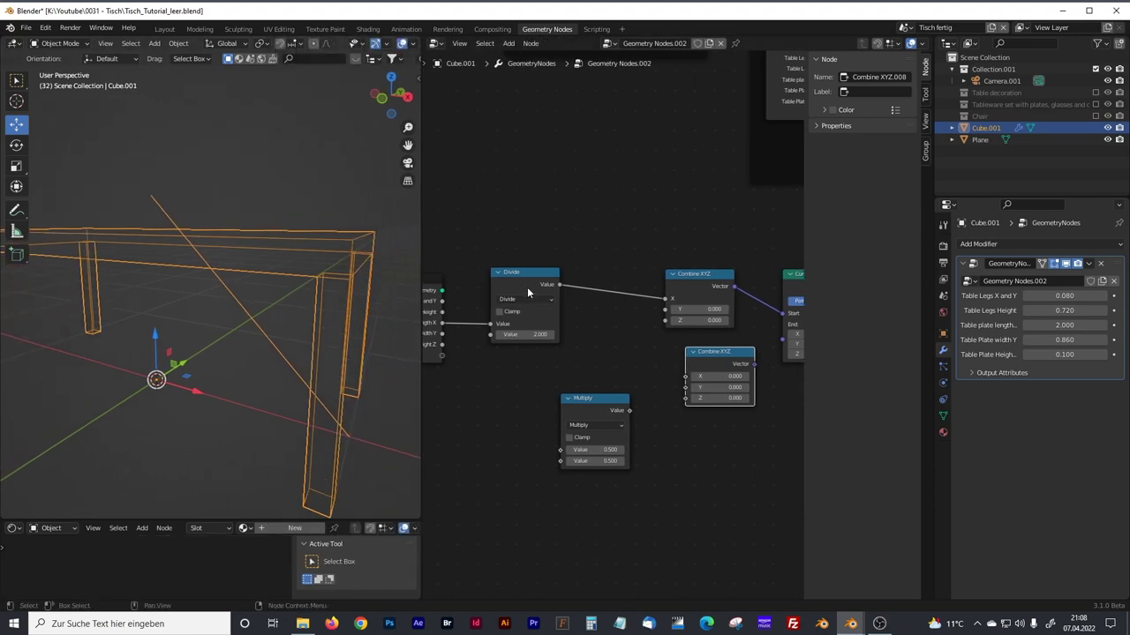
pyautogui.click(566, 398)
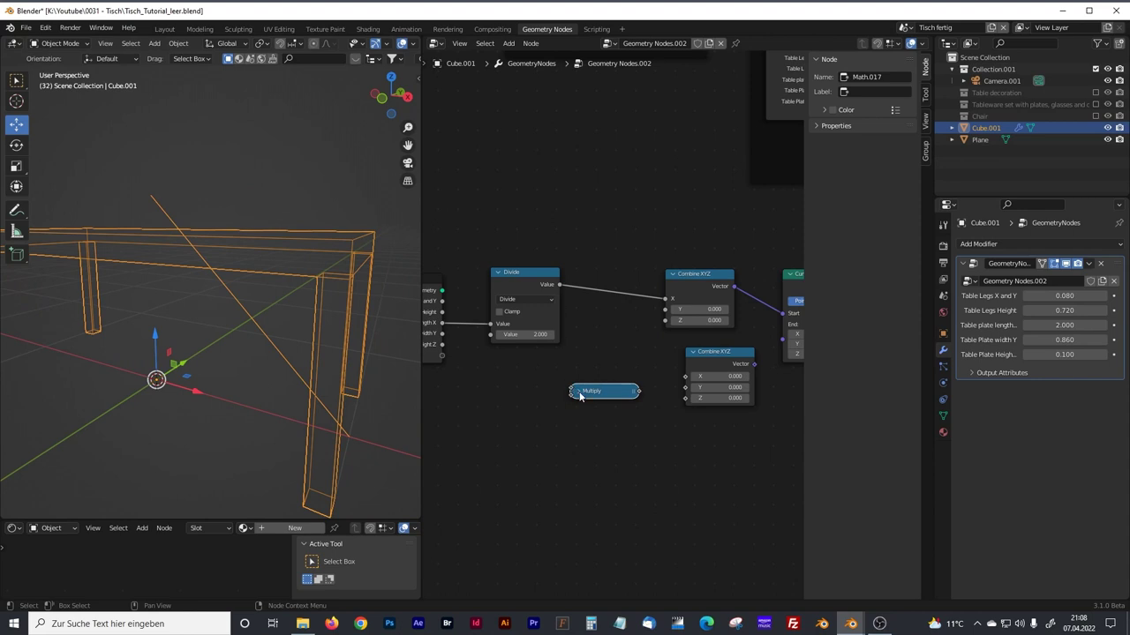
pyautogui.click(578, 391)
pyautogui.click(560, 285)
pyautogui.moveTo(594, 388); pyautogui.dragTo(604, 379)
pyautogui.moveTo(560, 285); pyautogui.dragTo(578, 432)
pyautogui.click(629, 445)
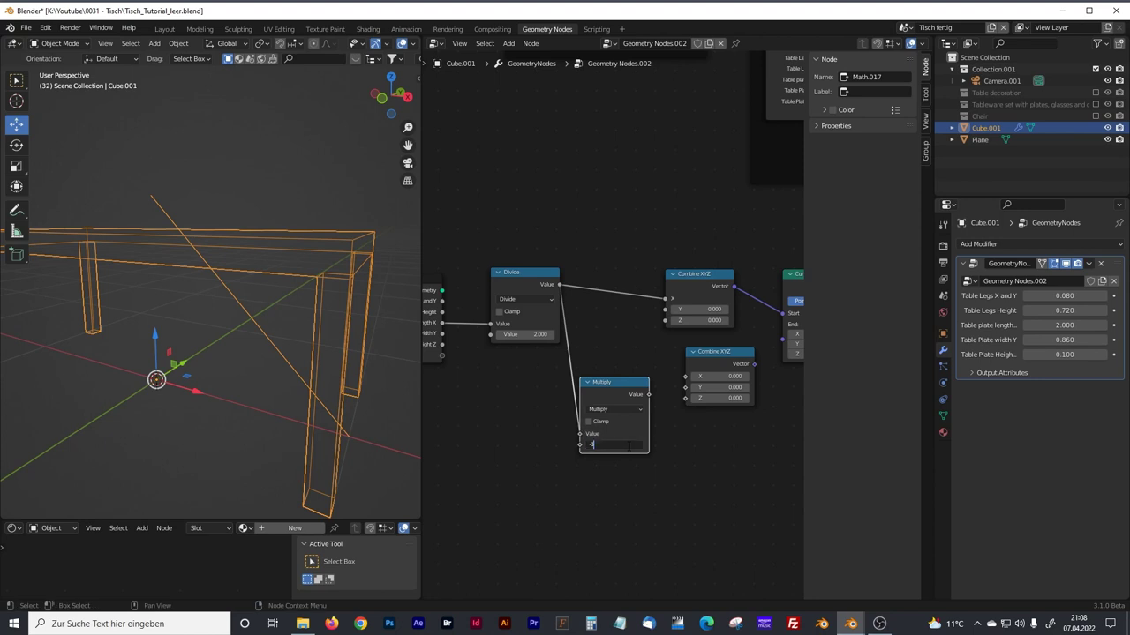
pyautogui.write('-1')
pyautogui.press('Return')
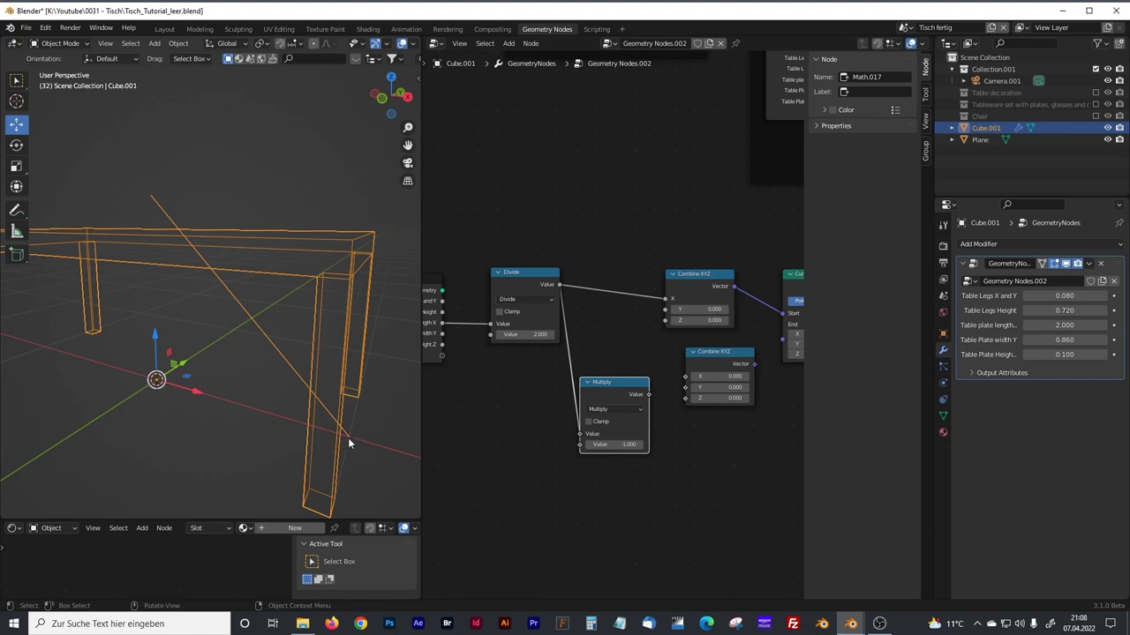
# Connect Multiply to the lower Combine XYZ's X and its vector to the Curve Line's End, and inspect the line in the viewport.
pyautogui.moveTo(734, 403); pyautogui.dragTo(587, 401, button='middle')
pyautogui.moveTo(590, 355); pyautogui.dragTo(572, 355)
pyautogui.moveTo(485, 377); pyautogui.dragTo(635, 339)
pyautogui.moveTo(278, 344); pyautogui.dragTo(184, 424, button='middle')
pyautogui.press('KP_7')
pyautogui.scroll(-2, 213, 327)
pyautogui.keyDown('shift'); pyautogui.moveTo(216, 314); pyautogui.dragTo(362, 332, button='middle'); pyautogui.keyUp('shift')
pyautogui.keyDown('shift'); pyautogui.moveTo(252, 329); pyautogui.dragTo(410, 288, button='middle'); pyautogui.keyUp('shift')
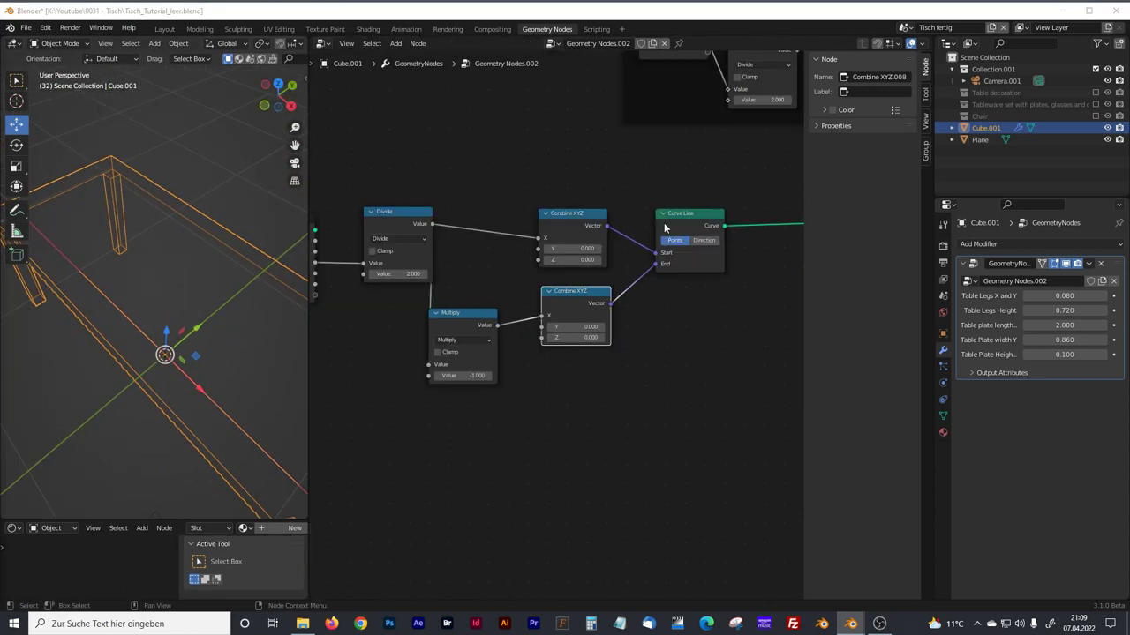
# Frame the Divide, Multiply and both Combine XYZ nodes together, and label the frame "Middle Line to Table X Lenght".
pyautogui.moveTo(664, 224); pyautogui.dragTo(713, 223)
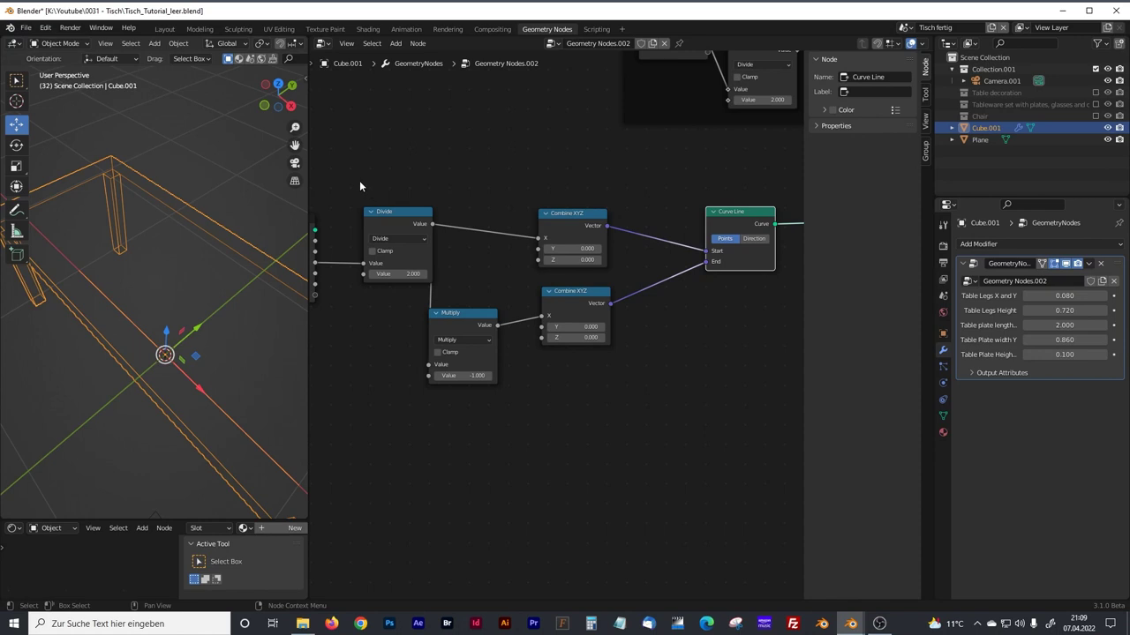
pyautogui.moveTo(365, 181); pyautogui.dragTo(626, 383)
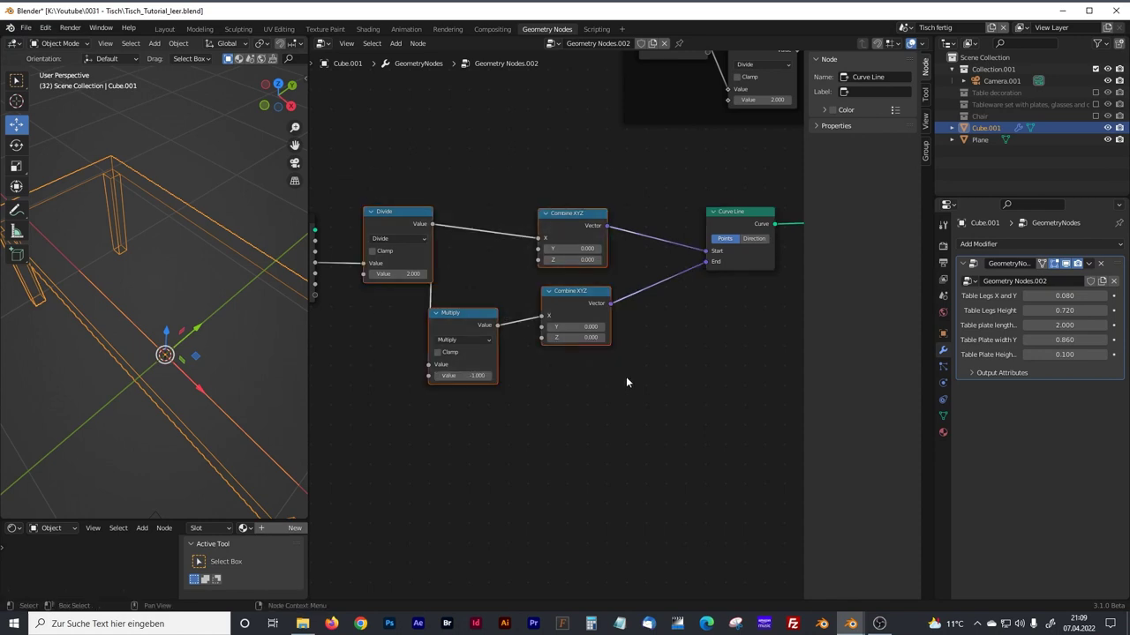
pyautogui.hotkey('ctrl', 'j')
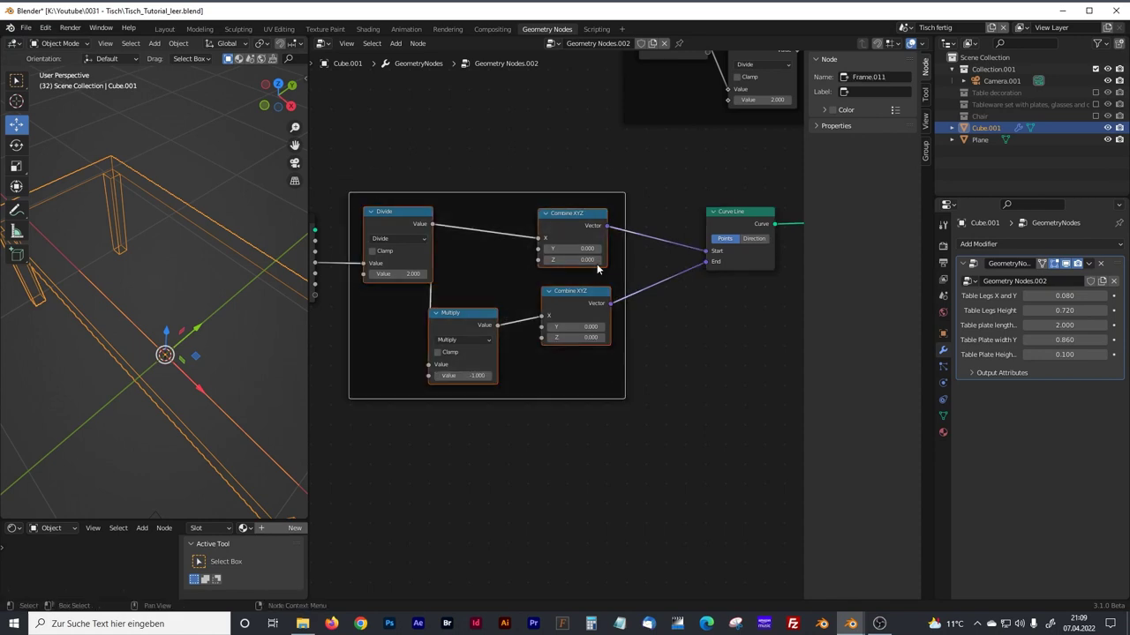
pyautogui.click(861, 91)
pyautogui.write('Mi')
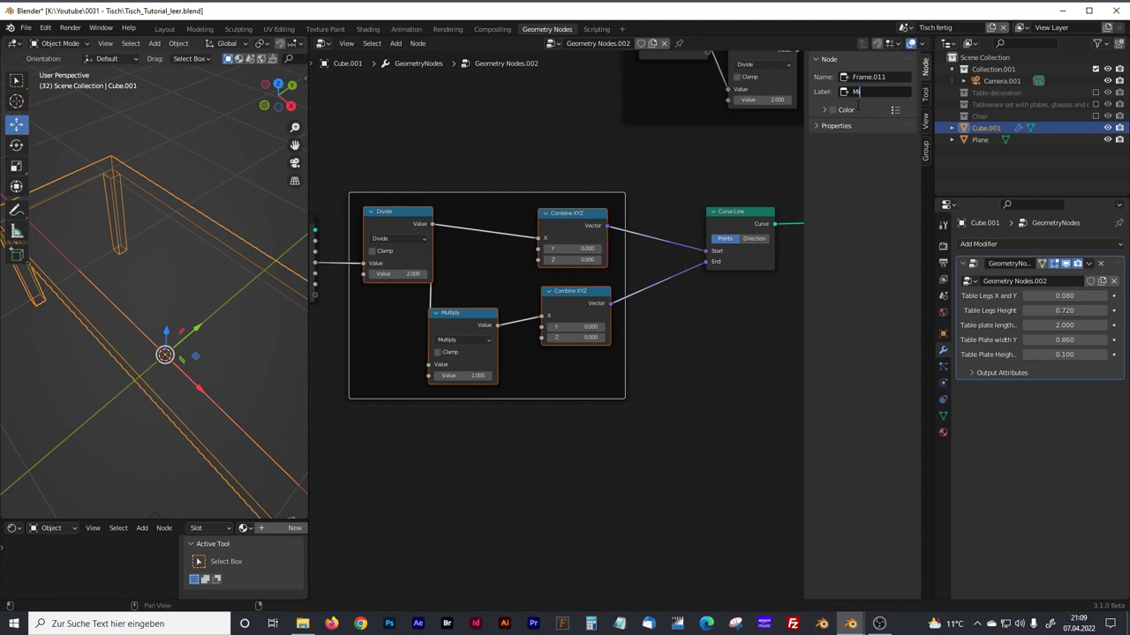
pyautogui.write('ddle Lin')
pyautogui.write('e to Table X')
pyautogui.write('Lenght')
pyautogui.press('Return')
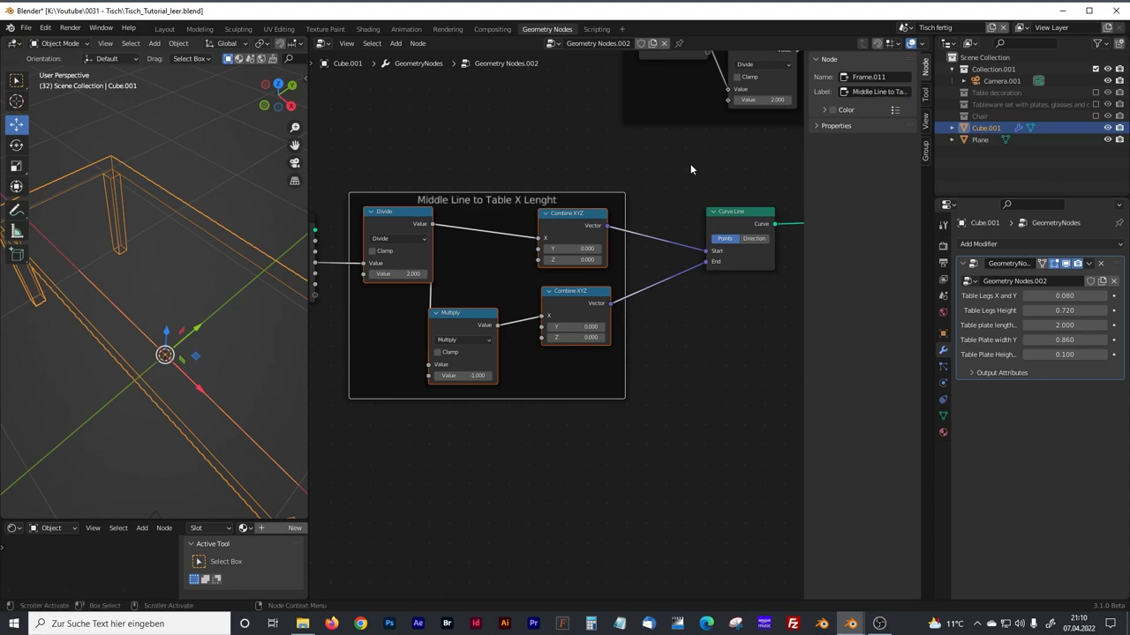
# Duplicate the Group Input node and place the copy beneath the original, below the level of the frame.
pyautogui.moveTo(203, 348); pyautogui.dragTo(160, 306, button='middle')
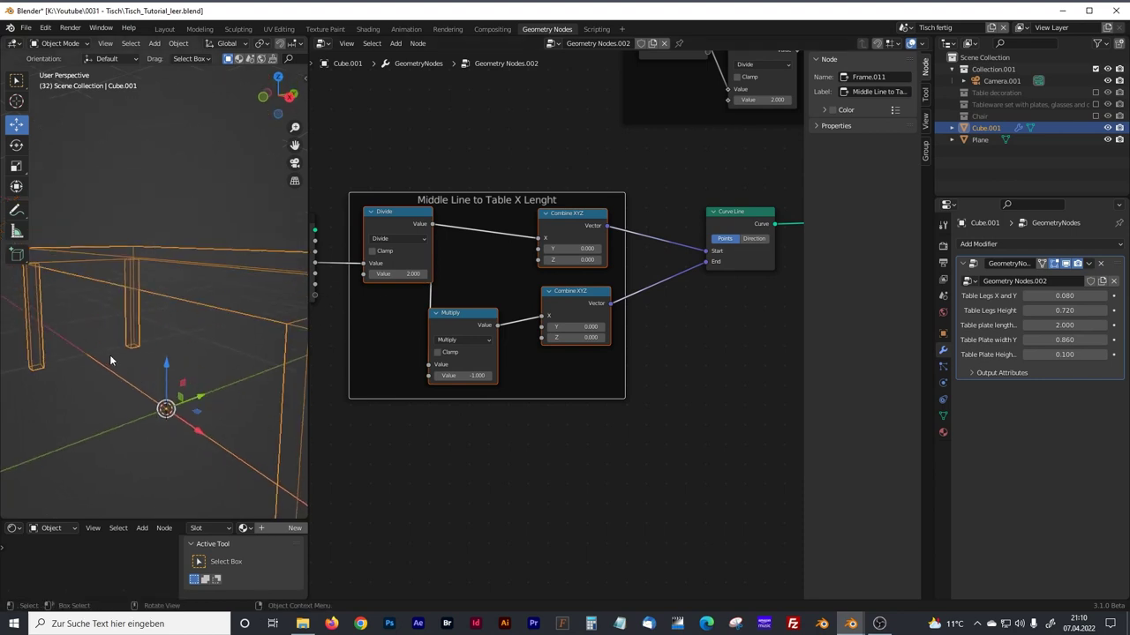
pyautogui.moveTo(456, 459); pyautogui.dragTo(449, 347, button='middle')
pyautogui.click(432, 146)
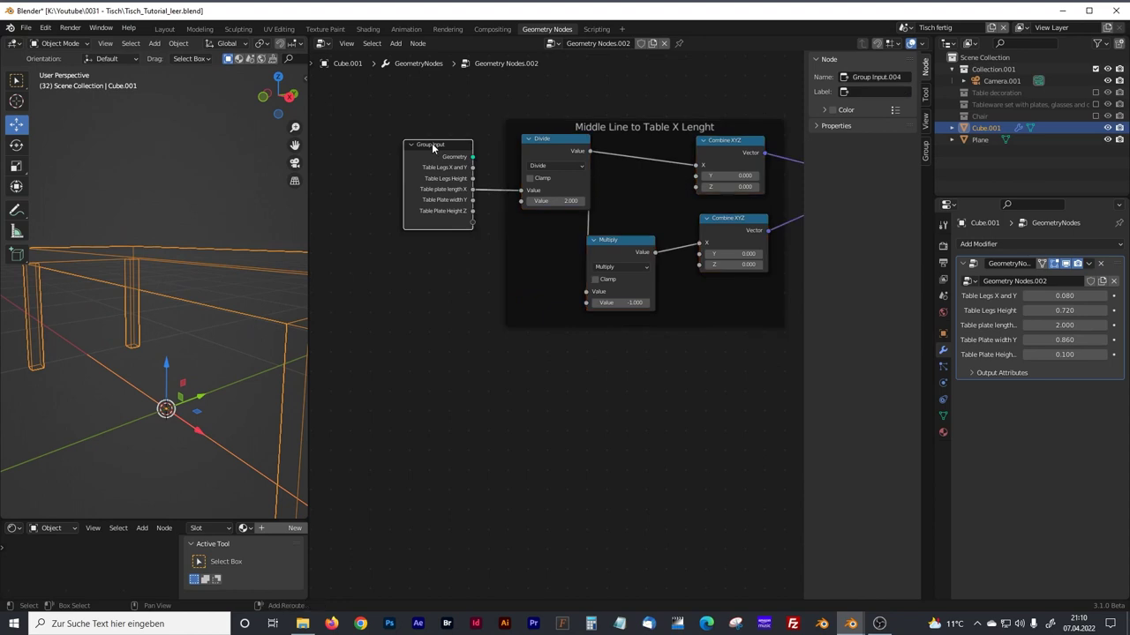
pyautogui.hotkey('shift', 'd')
pyautogui.click(428, 362)
pyautogui.moveTo(608, 386); pyautogui.dragTo(551, 337, button='middle')
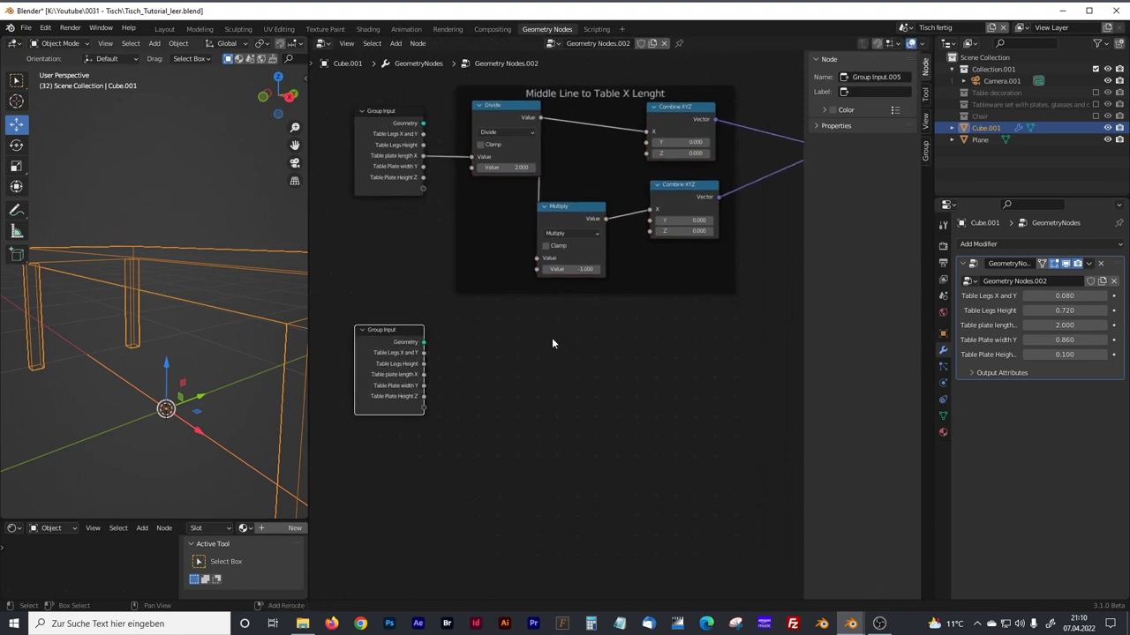
# Add a Math node beside the duplicated Group Input, keeping its operation as Add.
pyautogui.click(481, 356)
pyautogui.hotkey('shift', 'a')
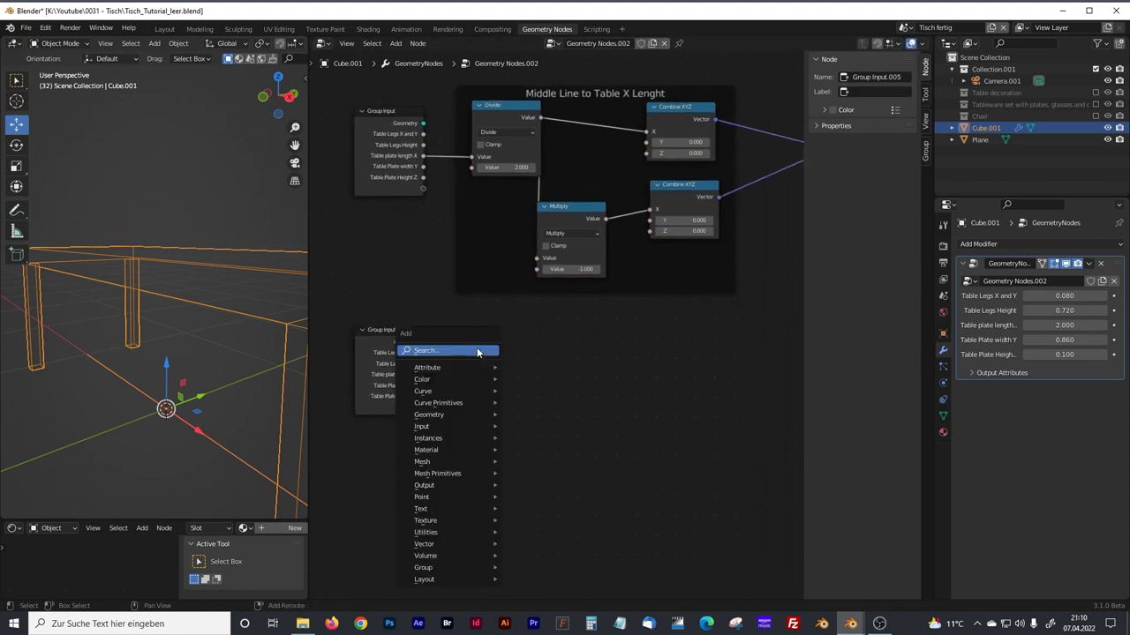
pyautogui.write('math')
pyautogui.click(494, 370)
pyautogui.click(501, 367)
pyautogui.click(500, 366)
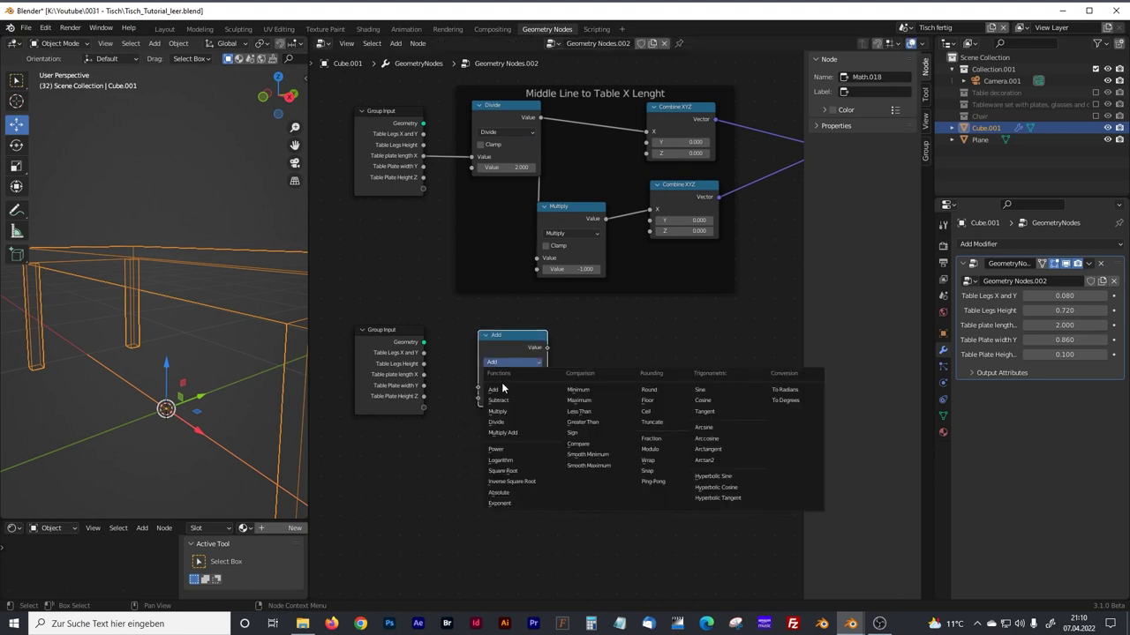
pyautogui.moveTo(261, 363); pyautogui.dragTo(230, 327, button='middle')
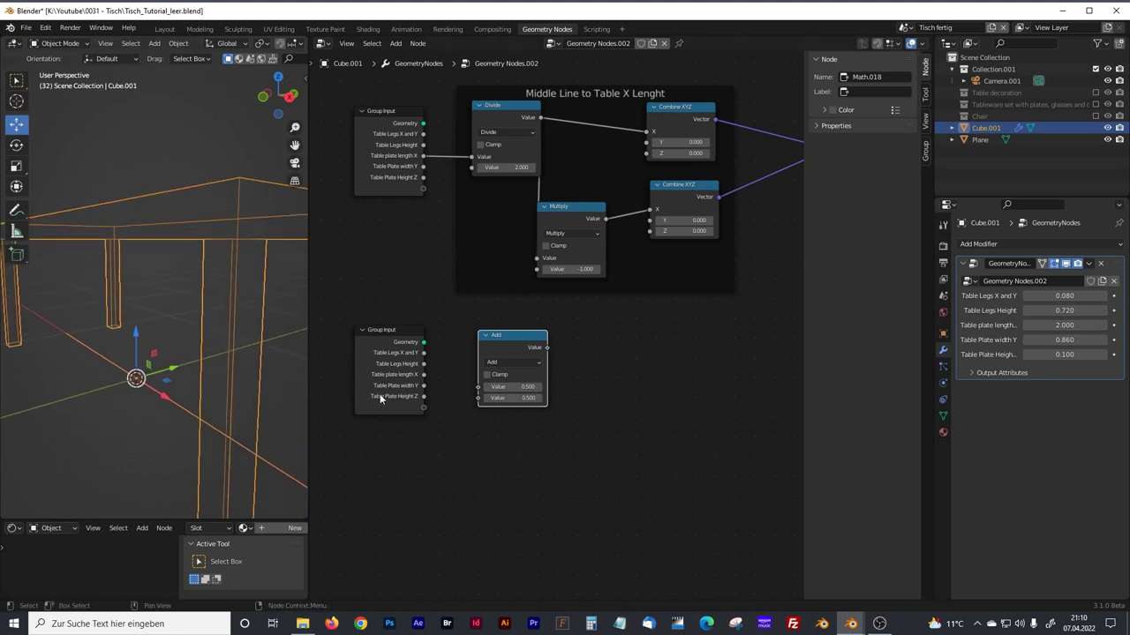
# Connect Table Legs Height and Table Plate Height Z to the two values of the Add node.
pyautogui.scroll(3, 422, 393)
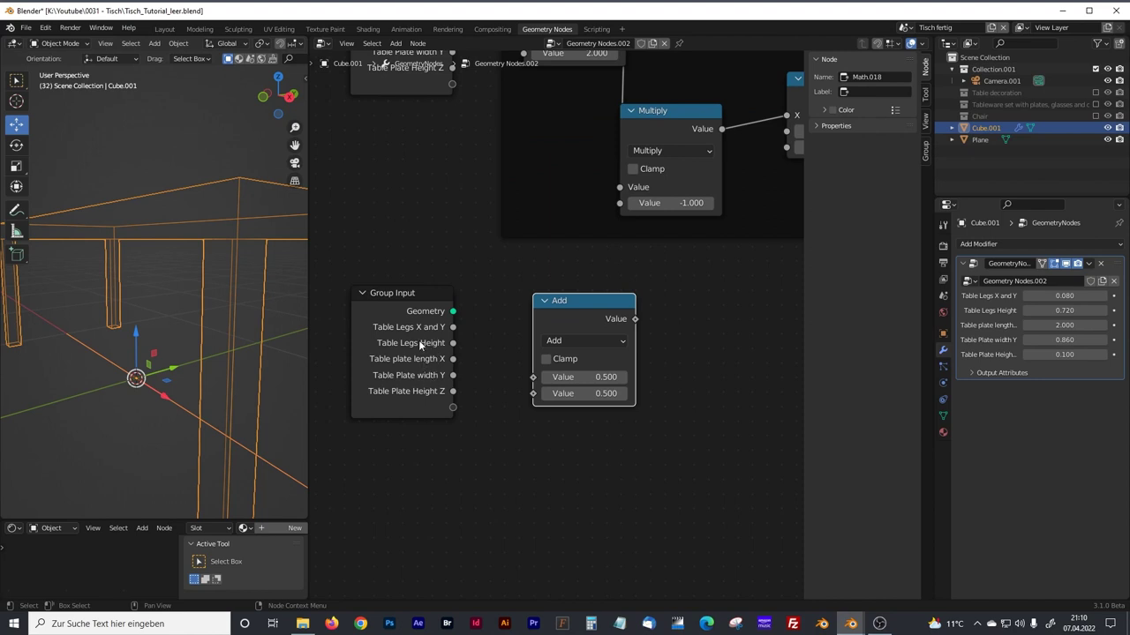
pyautogui.moveTo(452, 344); pyautogui.dragTo(532, 377)
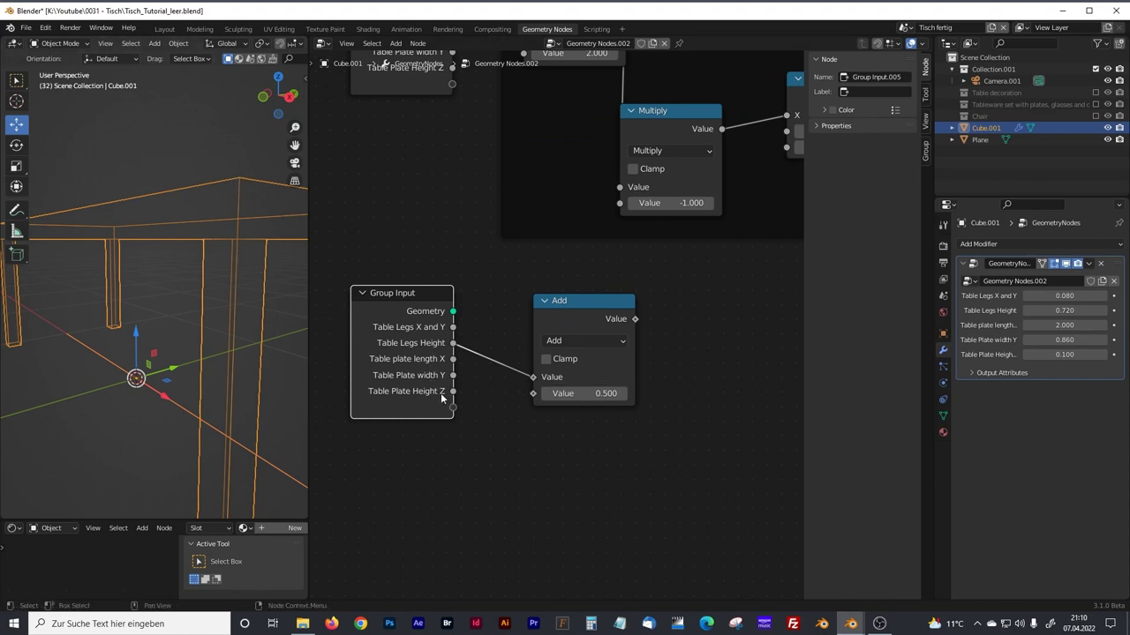
pyautogui.moveTo(452, 392); pyautogui.dragTo(533, 393)
# Rearrange the Add, upper Group Input, Divide and Multiply nodes to free space ahead of the Combine XYZ nodes.
pyautogui.scroll(-2, 679, 321)
pyautogui.moveTo(679, 321); pyautogui.dragTo(594, 358, button='middle')
pyautogui.moveTo(510, 343); pyautogui.dragTo(539, 335)
pyautogui.moveTo(580, 319); pyautogui.dragTo(544, 330, button='middle')
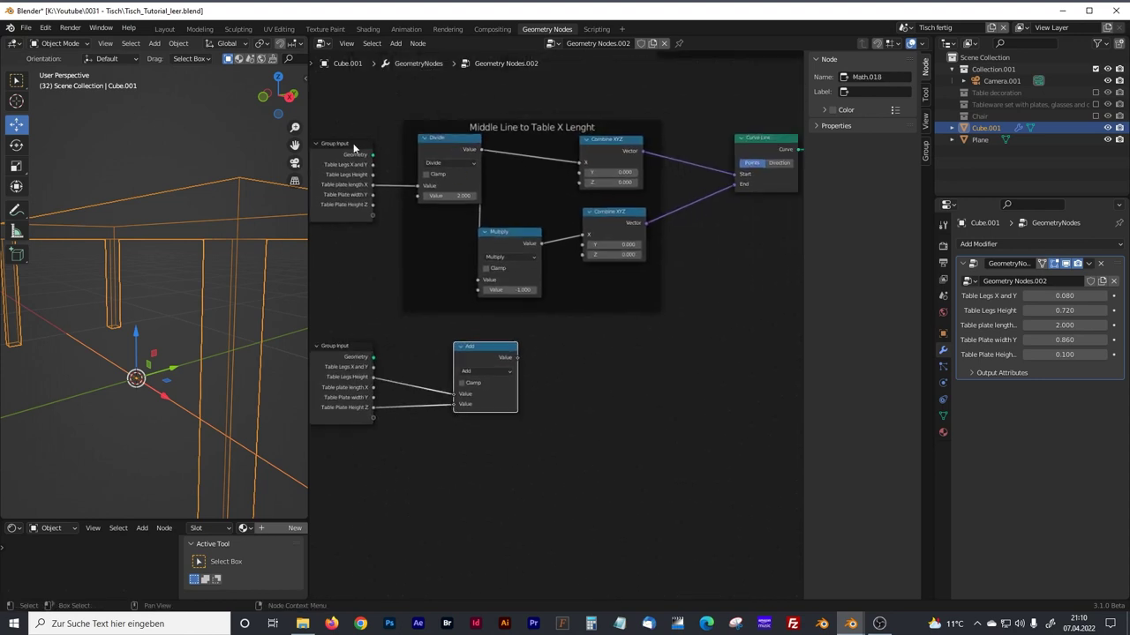
pyautogui.moveTo(353, 146); pyautogui.dragTo(293, 146)
pyautogui.moveTo(433, 147); pyautogui.dragTo(363, 140)
pyautogui.moveTo(492, 228); pyautogui.dragTo(467, 224)
# Connect the Add output to the Z inputs of both Combine XYZ nodes, and inspect the raised line in the viewport.
pyautogui.moveTo(519, 357); pyautogui.dragTo(580, 185)
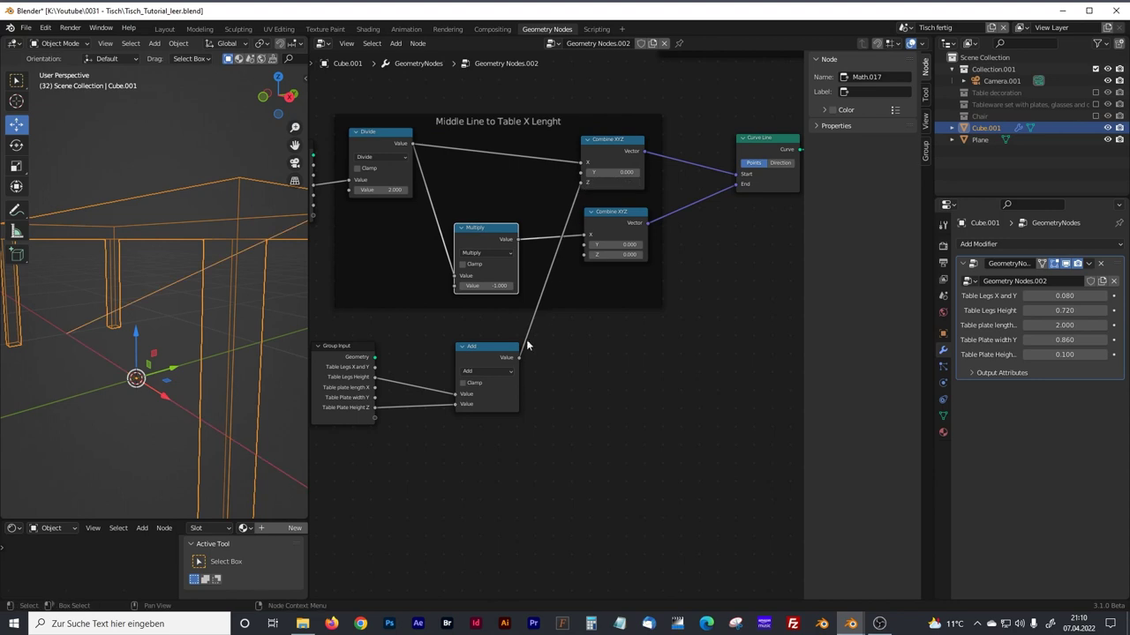
pyautogui.moveTo(519, 358); pyautogui.dragTo(584, 254)
pyautogui.scroll(-3, 194, 262)
pyautogui.moveTo(194, 257); pyautogui.dragTo(187, 285, button='middle')
pyautogui.scroll(2, 182, 326)
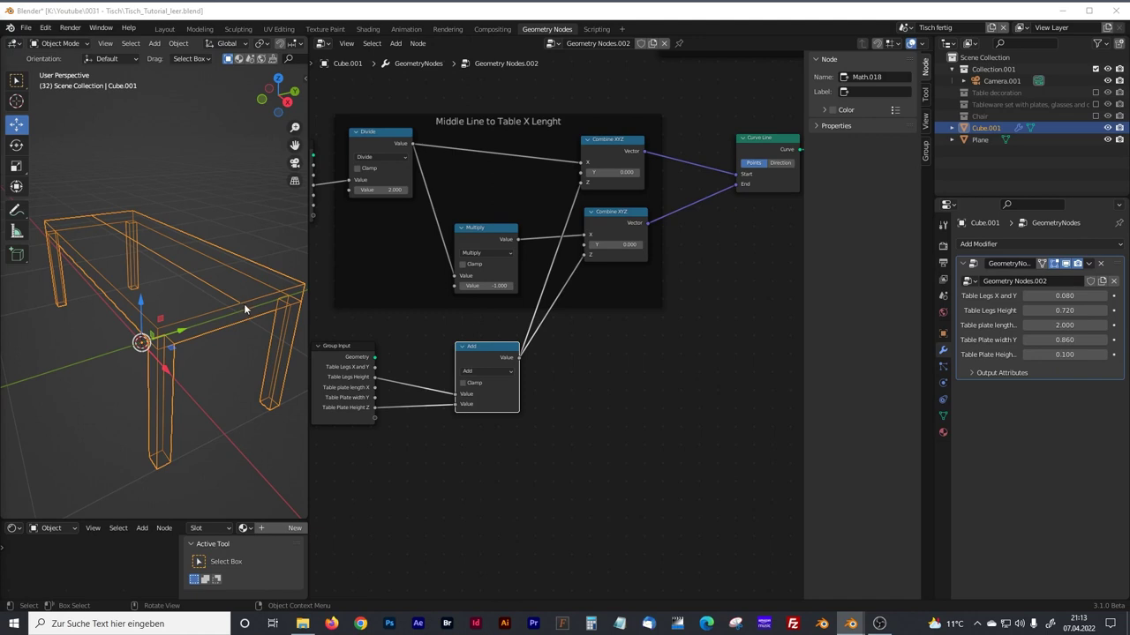
pyautogui.moveTo(232, 294); pyautogui.dragTo(237, 326, button='middle')
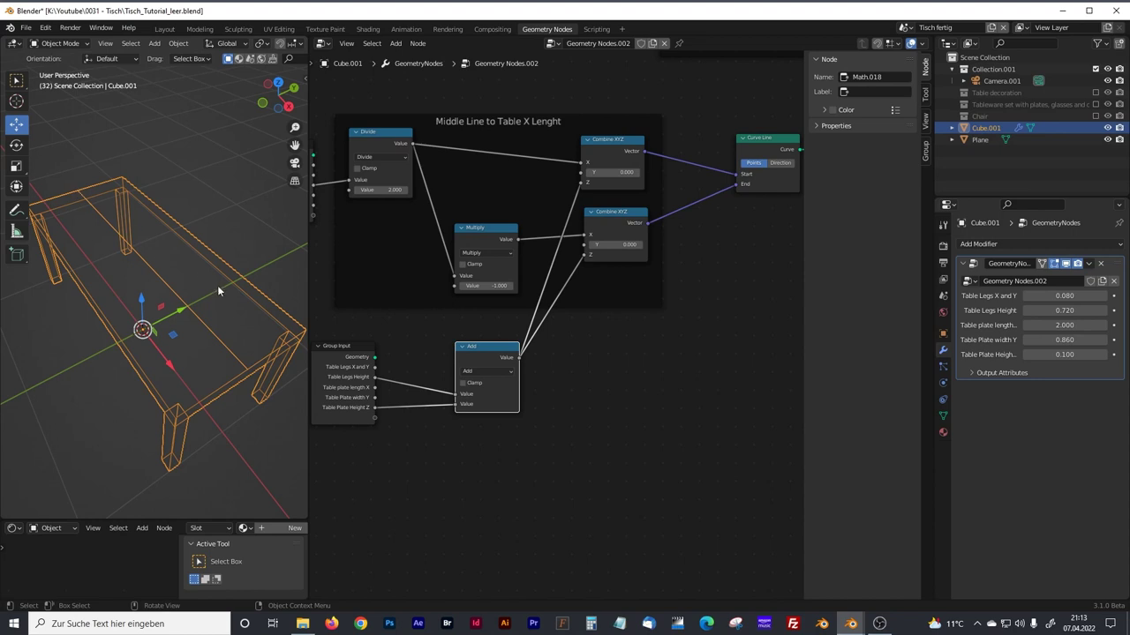
# Move the Middle Line to Table X Lenght frame with its Group Input and Add nodes away from Curve Line to free space.
pyautogui.scroll(-2, 653, 304)
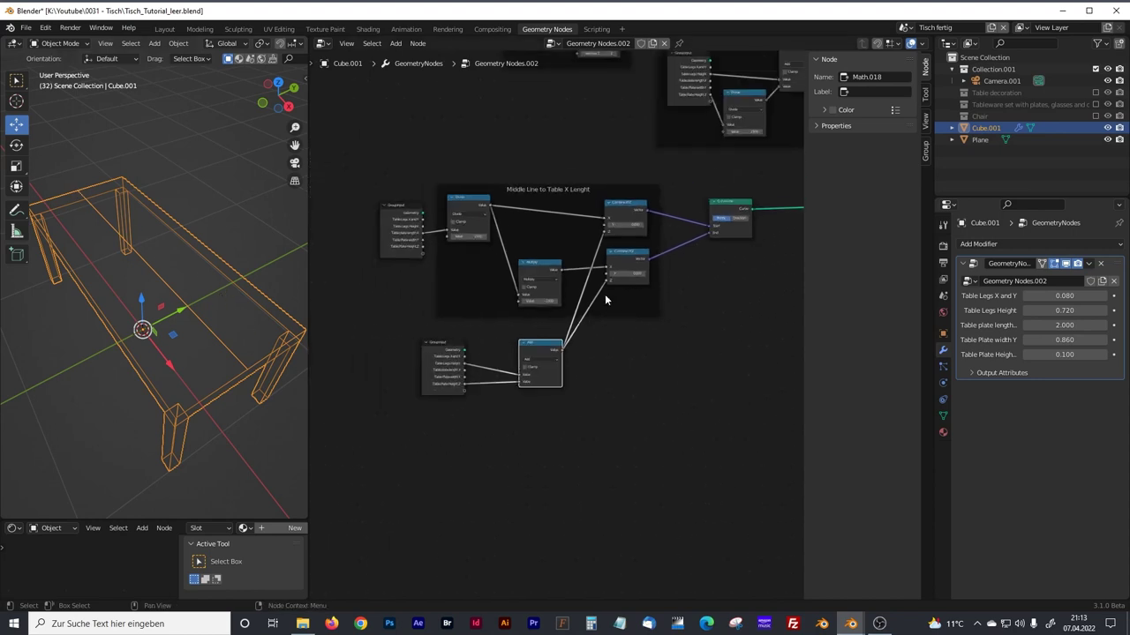
pyautogui.moveTo(390, 192); pyautogui.dragTo(702, 448)
pyautogui.moveTo(557, 191); pyautogui.dragTo(474, 187)
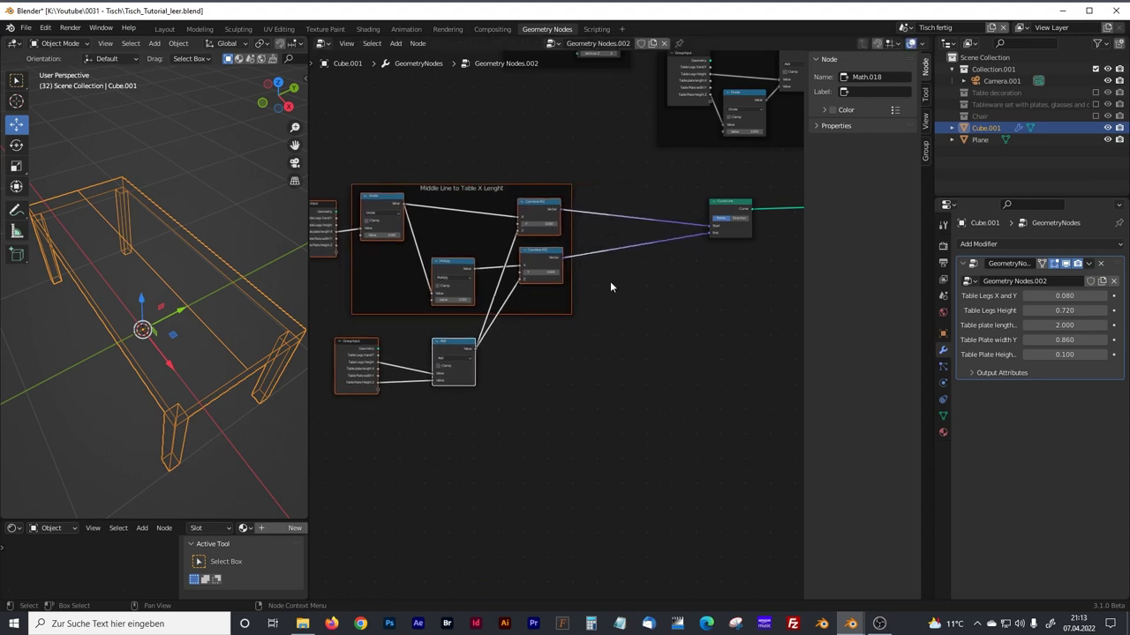
# Insert a Vector Math node set to Add on each link from the Combine XYZ nodes to Curve Line's Start and End.
pyautogui.scroll(2, 649, 311)
pyautogui.scroll(3, 649, 313)
pyautogui.click(528, 346)
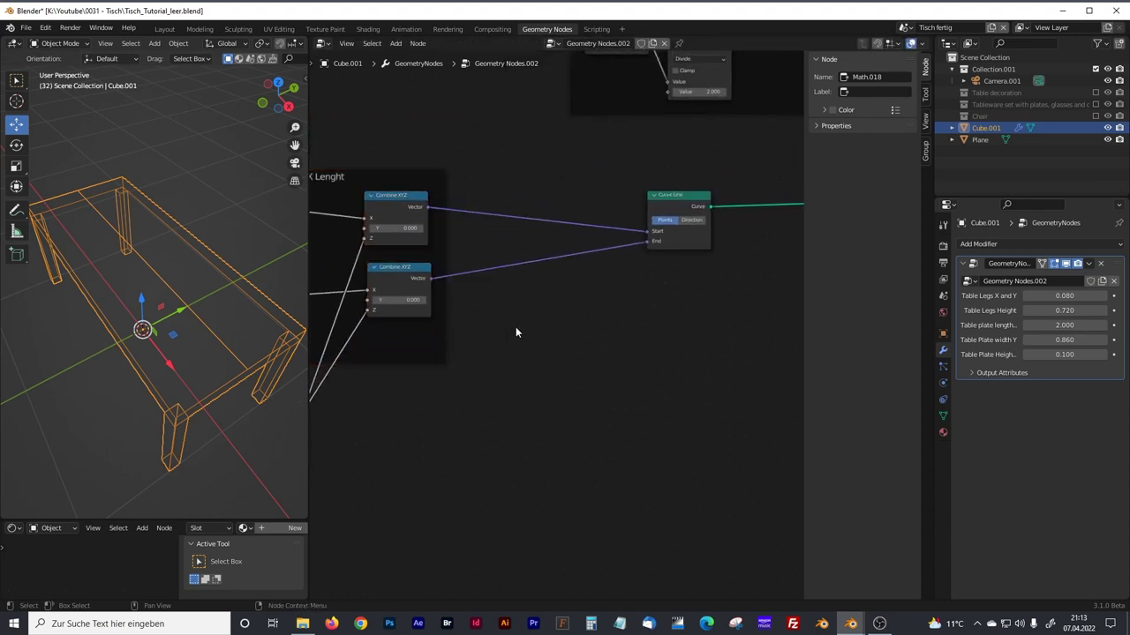
pyautogui.hotkey('shift', 'a')
pyautogui.click(512, 328)
pyautogui.write('ve')
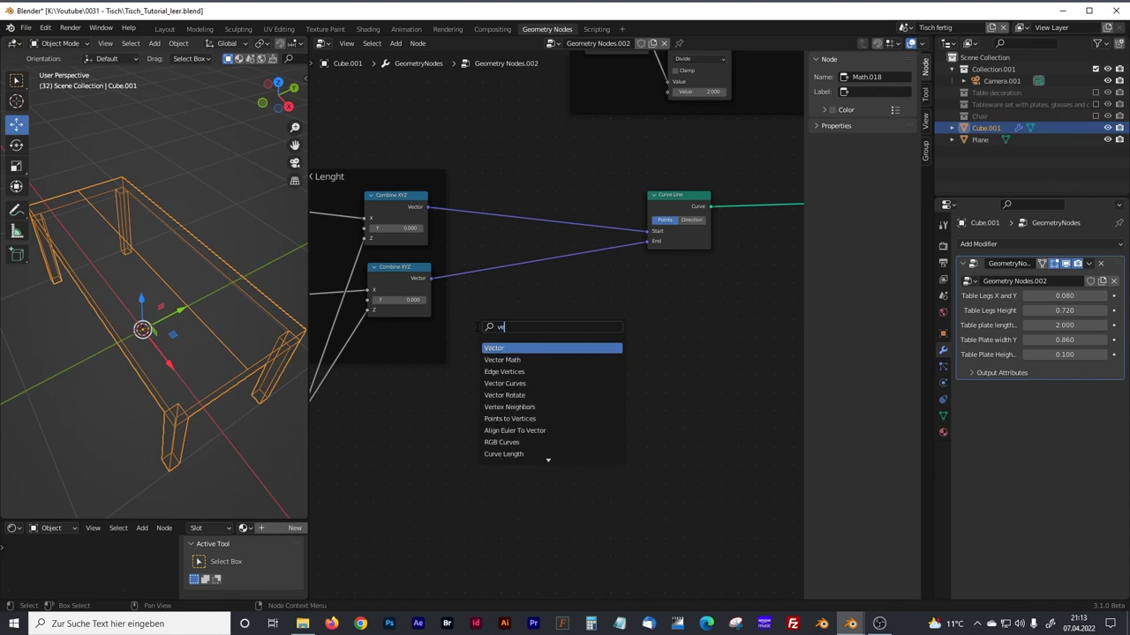
pyautogui.write('ctor')
pyautogui.click(507, 359)
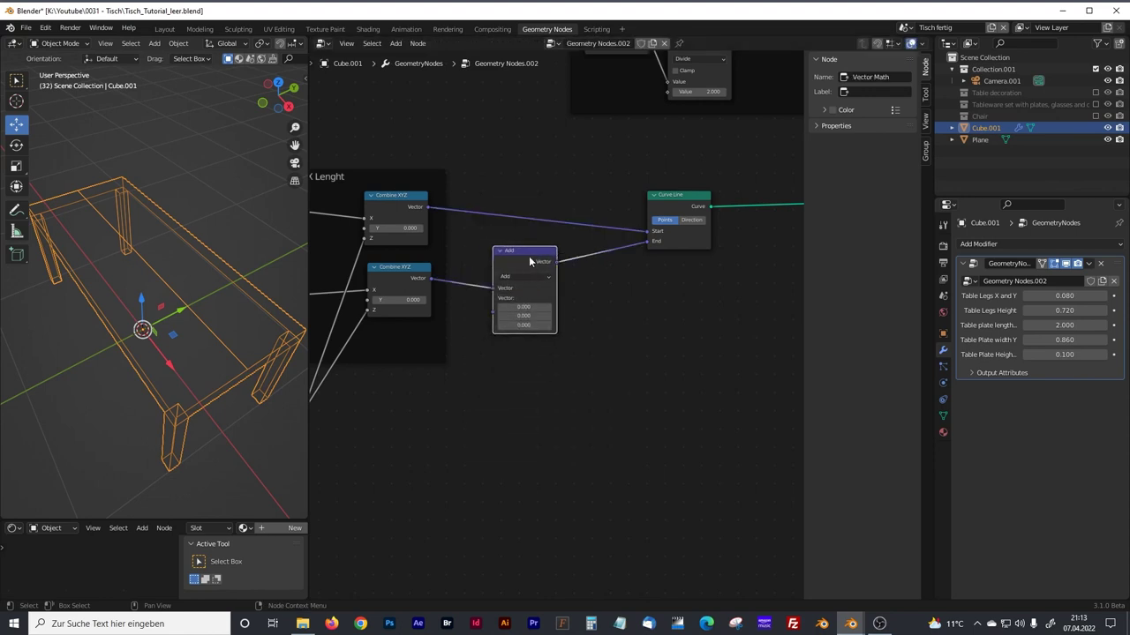
pyautogui.click(546, 290)
pyautogui.hotkey('shift', 'd')
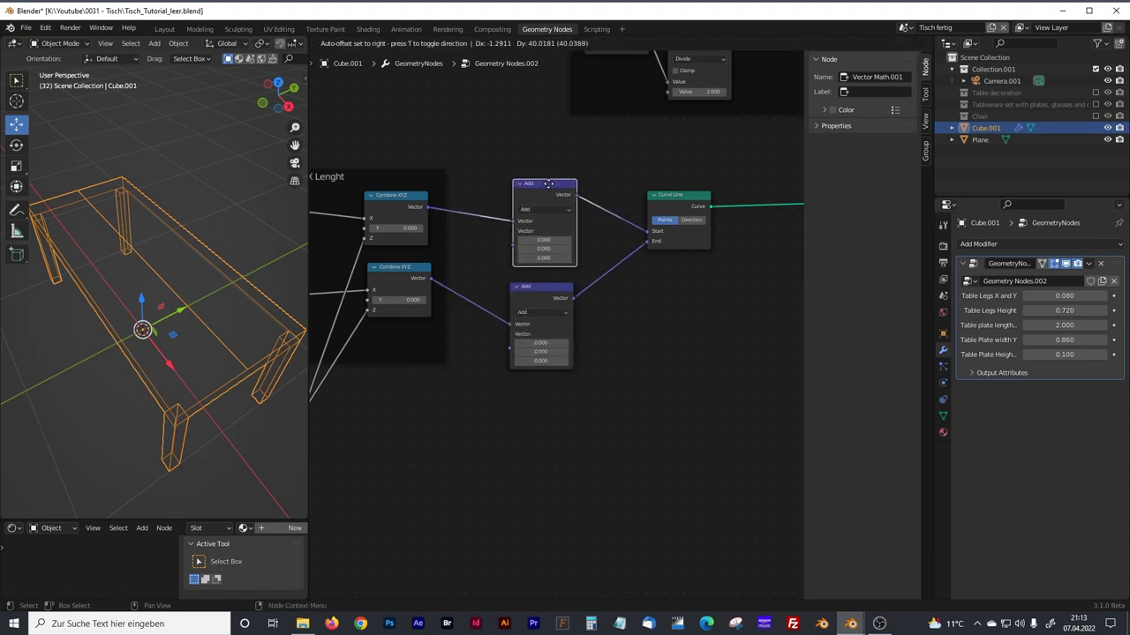
pyautogui.click(549, 216)
# Try an X value of -0.3 in the upper vector Add node and inspect the line's end in the viewport.
pyautogui.scroll(1, 545, 236)
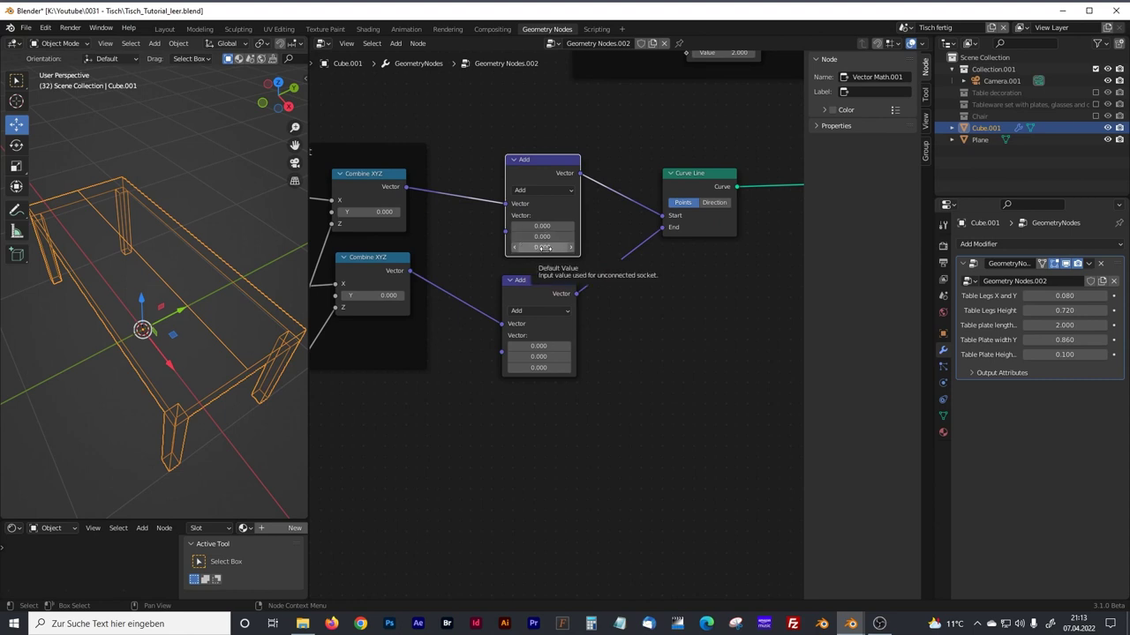
pyautogui.click(540, 227)
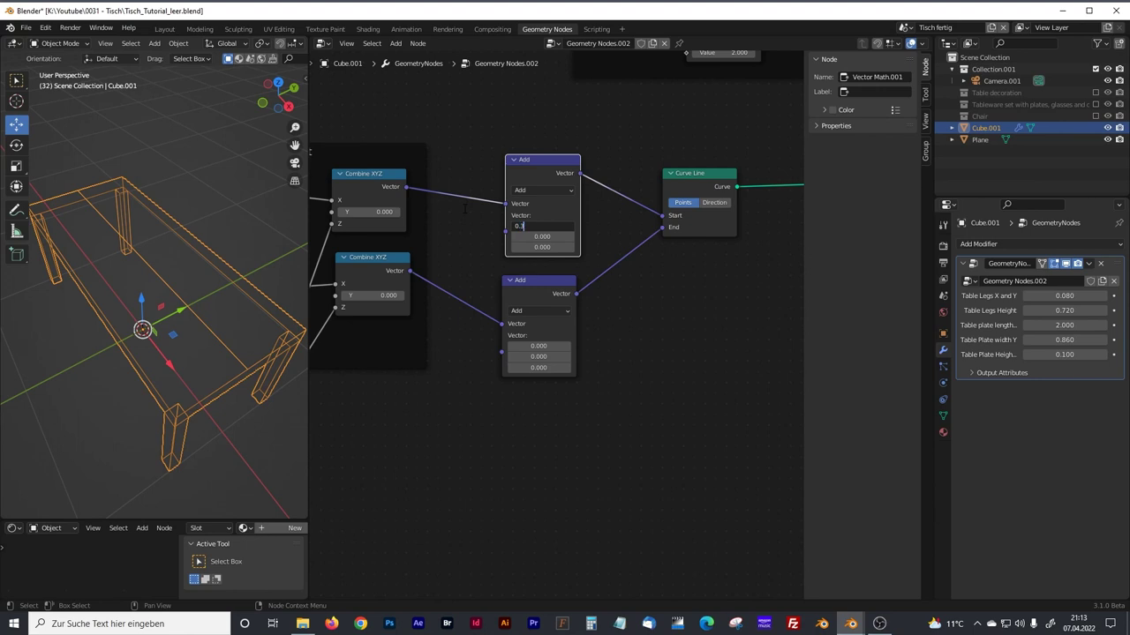
pyautogui.write('-')
pyautogui.press('Return')
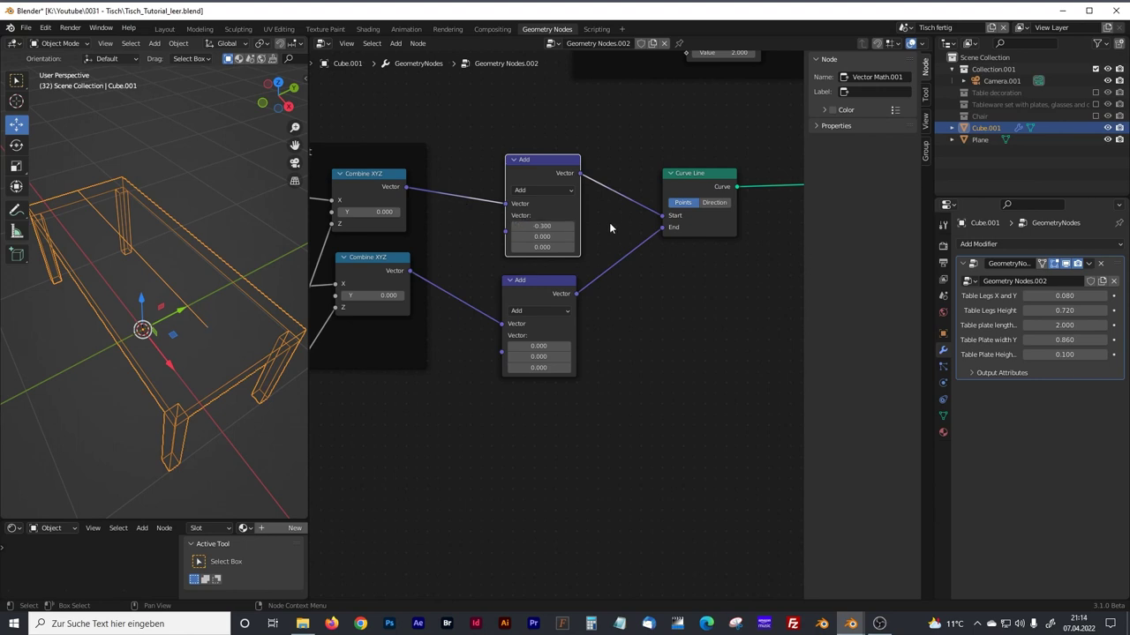
pyautogui.moveTo(300, 340); pyautogui.dragTo(201, 265, button='middle')
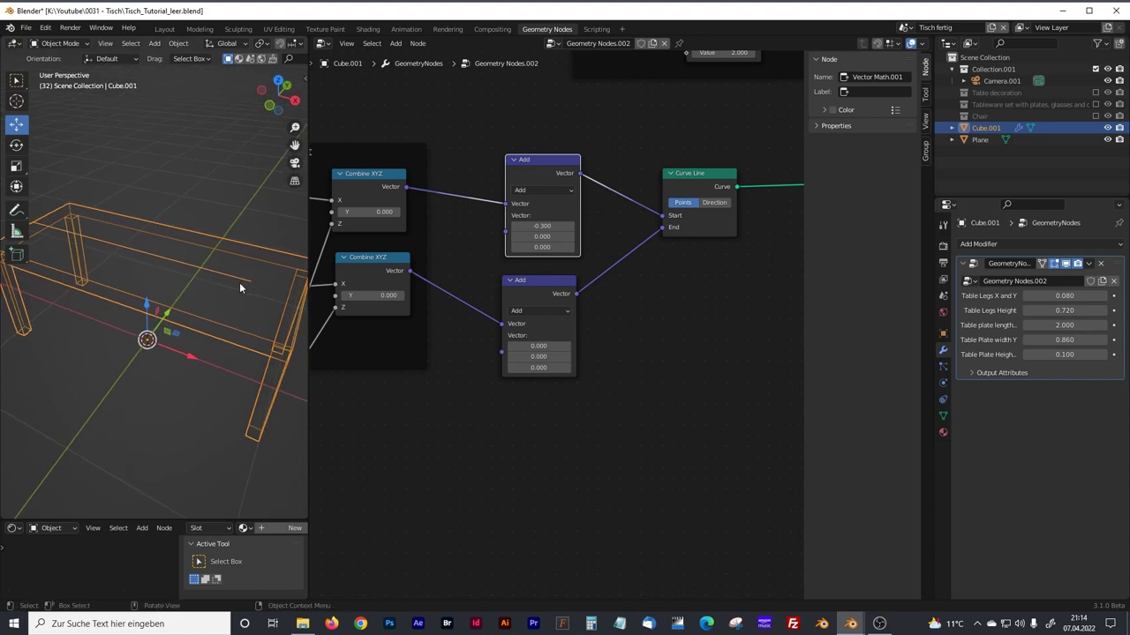
# Set the X value to -0.2 in the upper vector Add node and 0.2 in the lower one, and inspect the line.
pyautogui.click(559, 225)
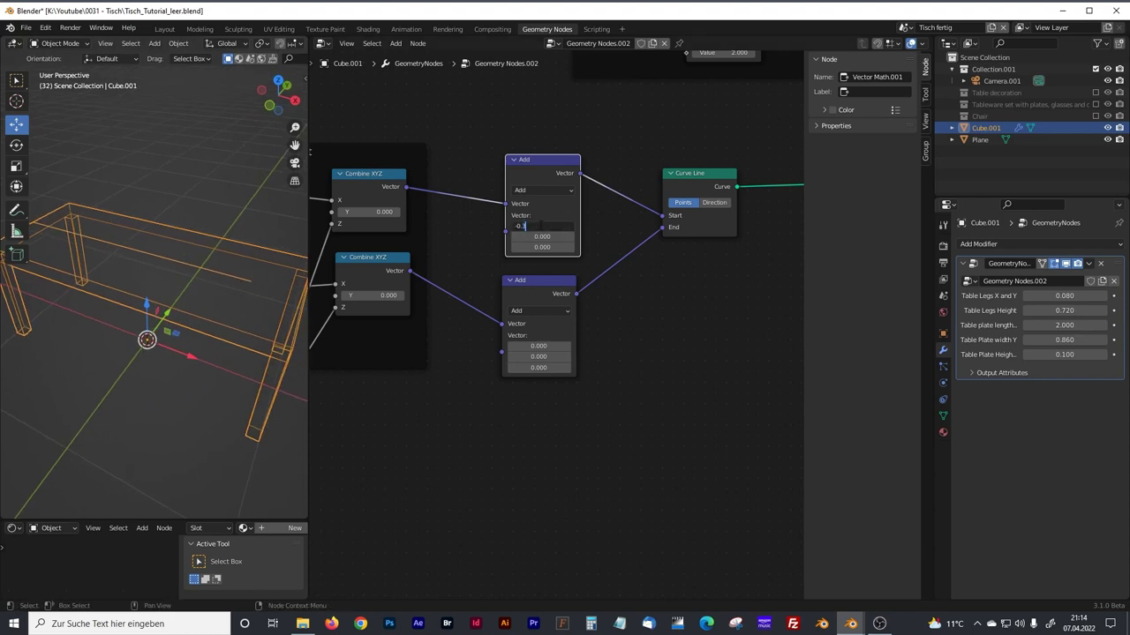
pyautogui.press('BackSpace')
pyautogui.write('200')
pyautogui.press('Return')
pyautogui.click(545, 349)
pyautogui.click(546, 347)
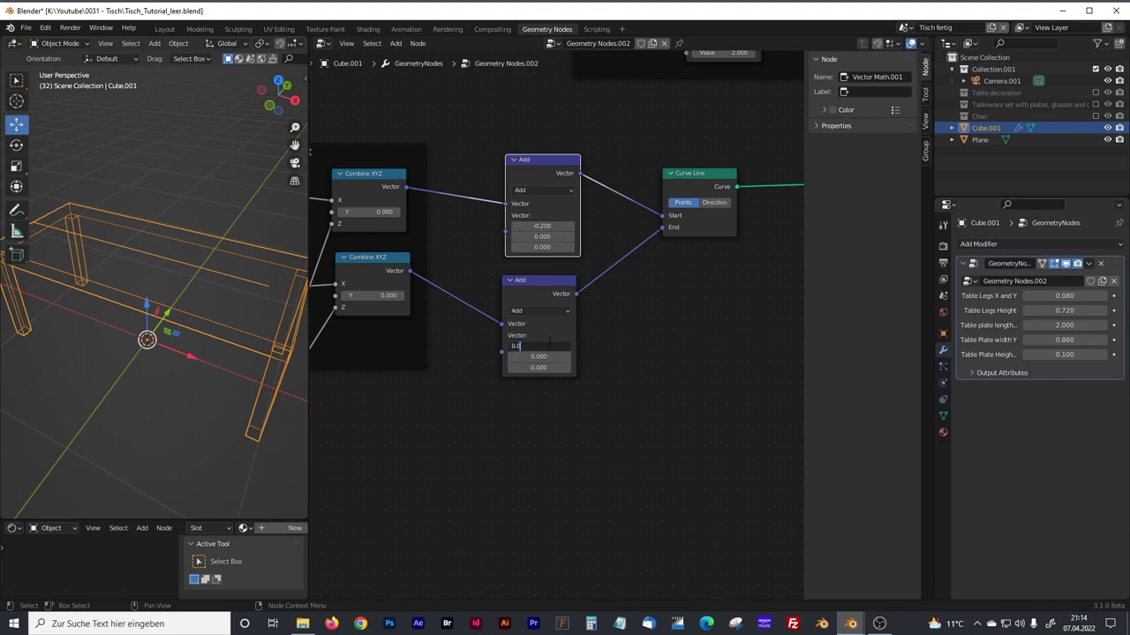
pyautogui.write('2')
pyautogui.press('Return')
pyautogui.moveTo(208, 298)
pyautogui.mouseDown(button='middle')
pyautogui.moveTo(258, 362)
pyautogui.moveTo(301, 325)
pyautogui.moveTo(36, 305)
pyautogui.moveTo(131, 268)
pyautogui.moveTo(62, 268)
pyautogui.moveTo(58, 281)
pyautogui.moveTo(218, 313)
pyautogui.moveTo(225, 383)
pyautogui.moveTo(222, 286)
pyautogui.moveTo(244, 310)
pyautogui.moveTo(208, 282)
pyautogui.mouseUp(button='middle')
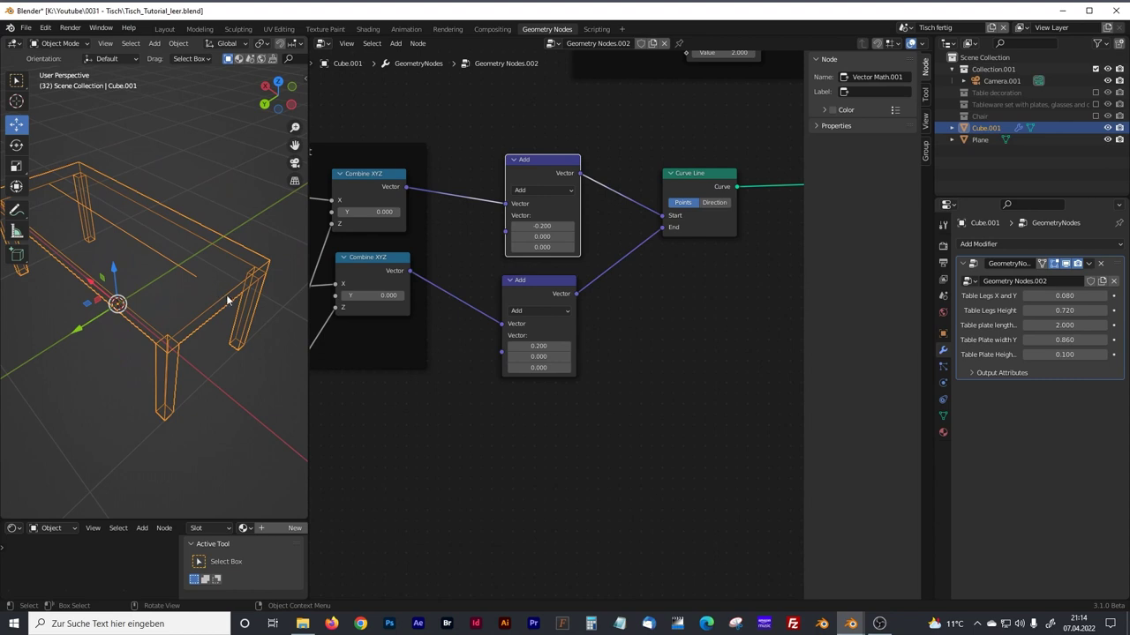
# Group both vector Add nodes in a frame labelled "Line away from edge".
pyautogui.scroll(-3, 503, 347)
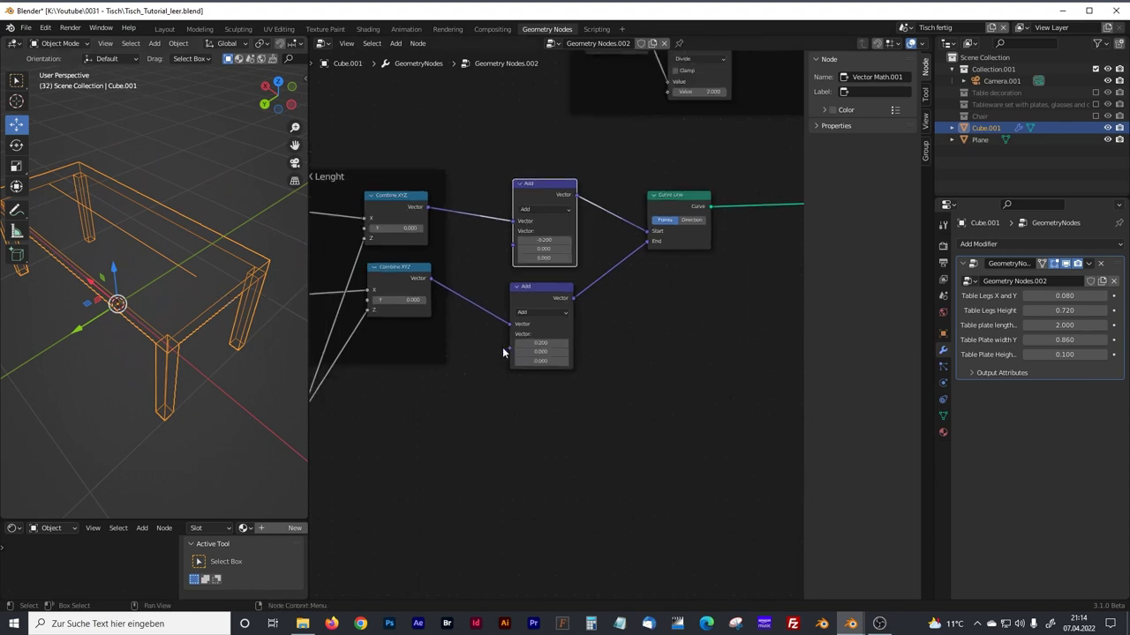
pyautogui.click(545, 311)
pyautogui.moveTo(498, 185); pyautogui.dragTo(587, 391)
pyautogui.hotkey('ctrl', 'j')
pyautogui.click(867, 92)
pyautogui.write('Li')
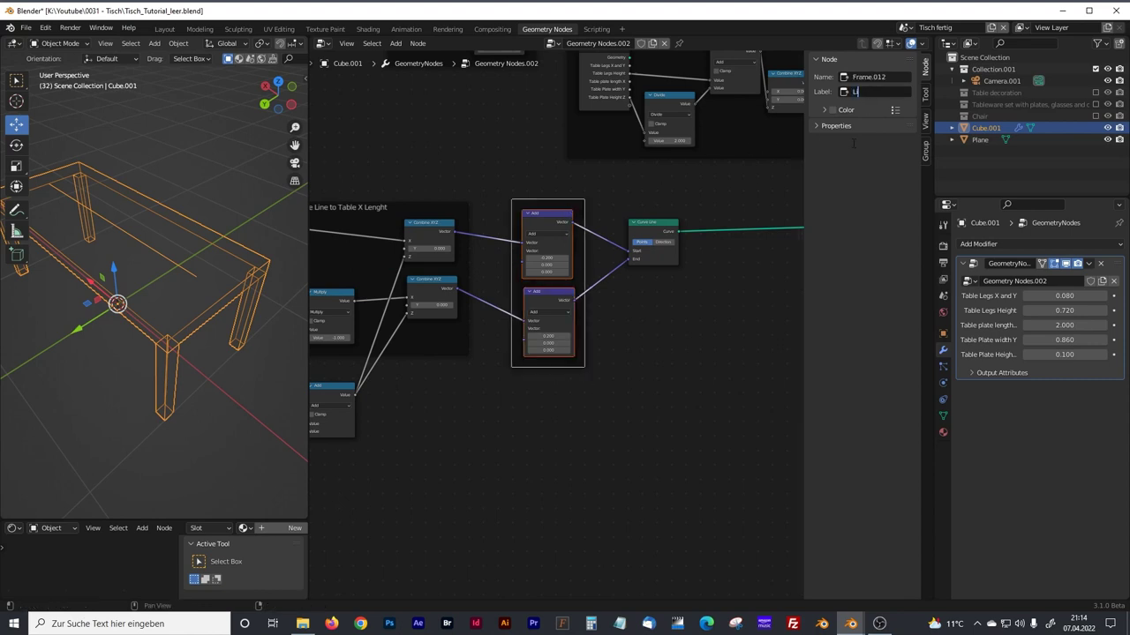
pyautogui.write('ne away from edge')
pyautogui.press('Return')
# Widen the node editor and insert a Set Position node on the link leaving Curve Line.
pyautogui.keyDown('ctrl'); pyautogui.hscroll(3, 667, 339); pyautogui.keyUp('ctrl')
pyautogui.moveTo(734, 326); pyautogui.dragTo(456, 367, button='middle')
pyautogui.moveTo(605, 327); pyautogui.dragTo(617, 323, button='middle')
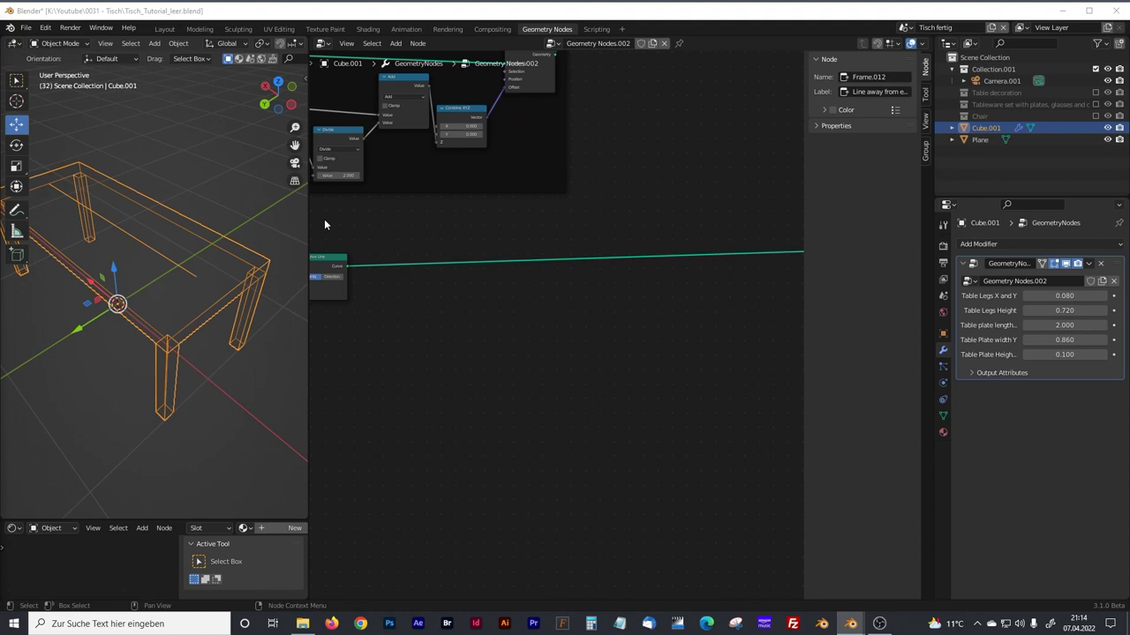
pyautogui.moveTo(309, 218); pyautogui.dragTo(261, 219)
pyautogui.keyDown('shift'); pyautogui.scroll(2, 502, 345); pyautogui.keyUp('shift')
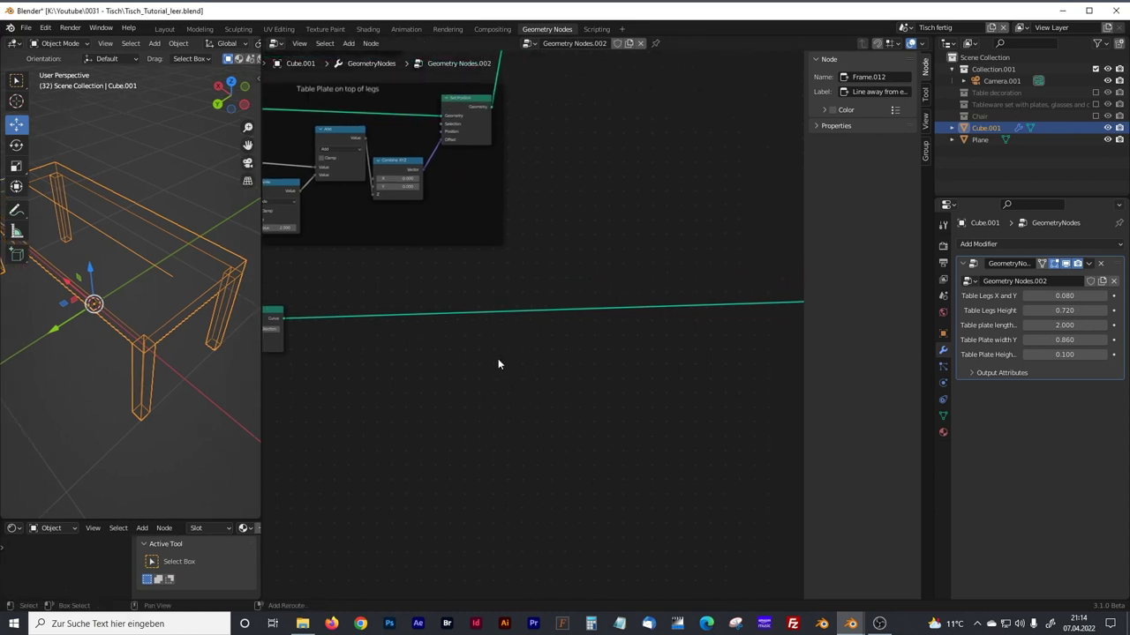
pyautogui.hotkey('shift', 'a')
pyautogui.write('set')
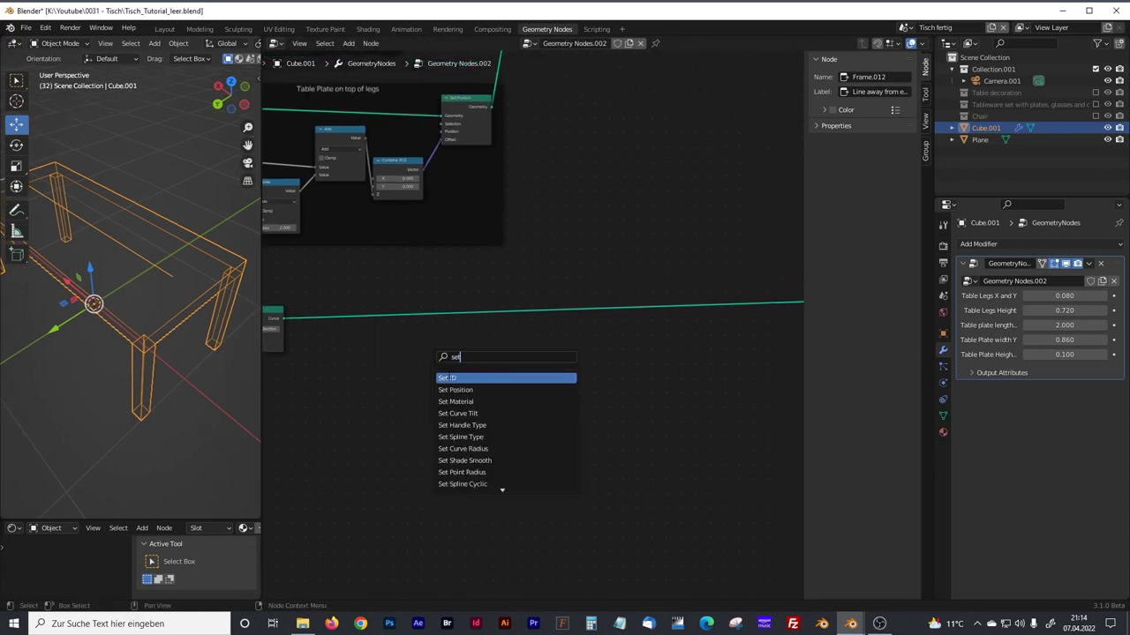
pyautogui.click(473, 385)
pyautogui.click(576, 321)
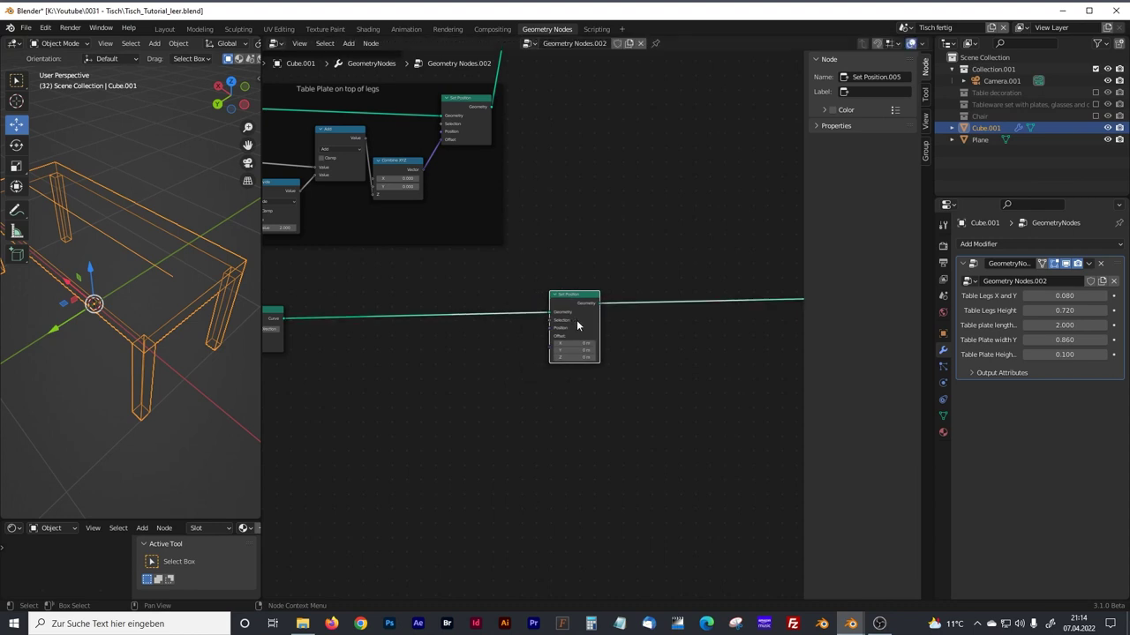
pyautogui.moveTo(574, 298); pyautogui.dragTo(590, 303)
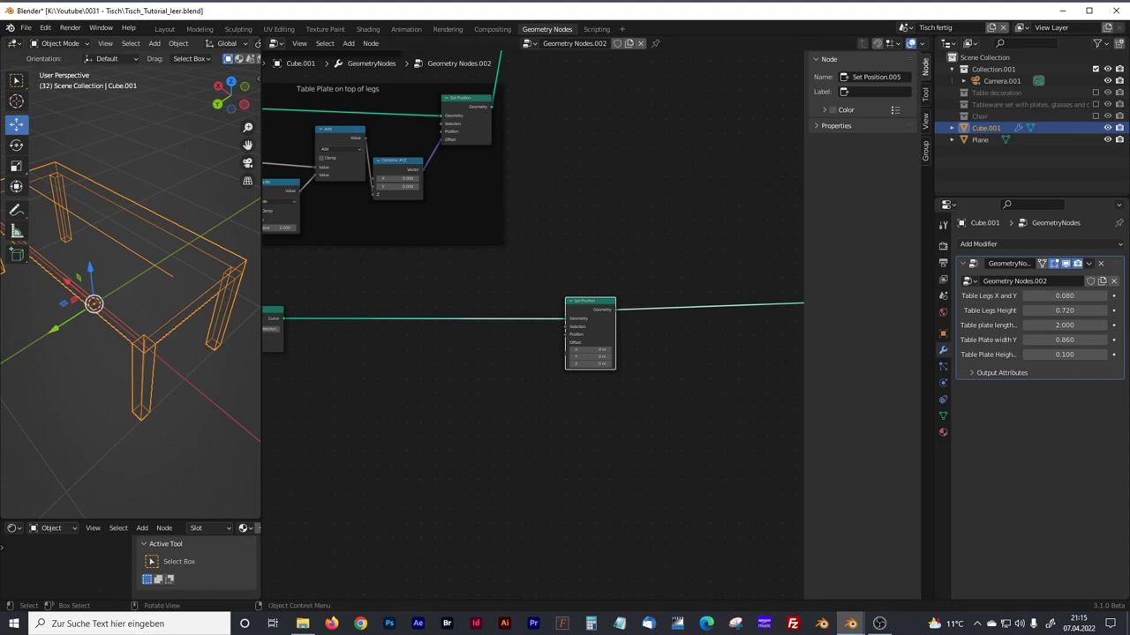
# Insert a Curve to Mesh node on the link after the new Set Position node, leaving space between the two.
pyautogui.moveTo(665, 385); pyautogui.dragTo(449, 372, button='middle')
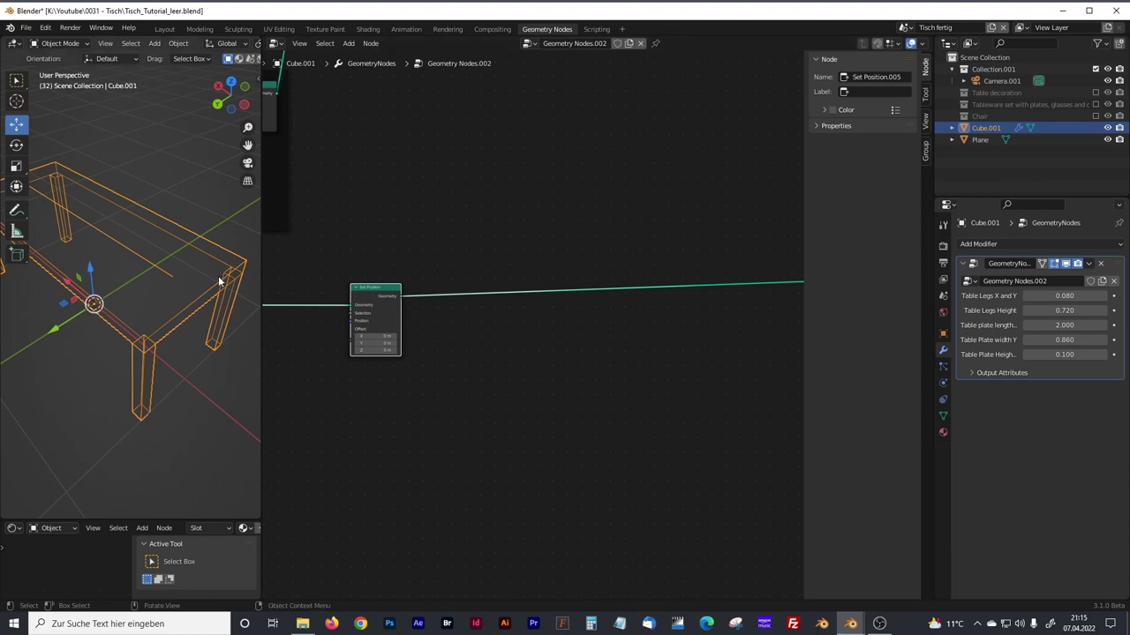
pyautogui.moveTo(534, 376); pyautogui.dragTo(491, 376, button='middle')
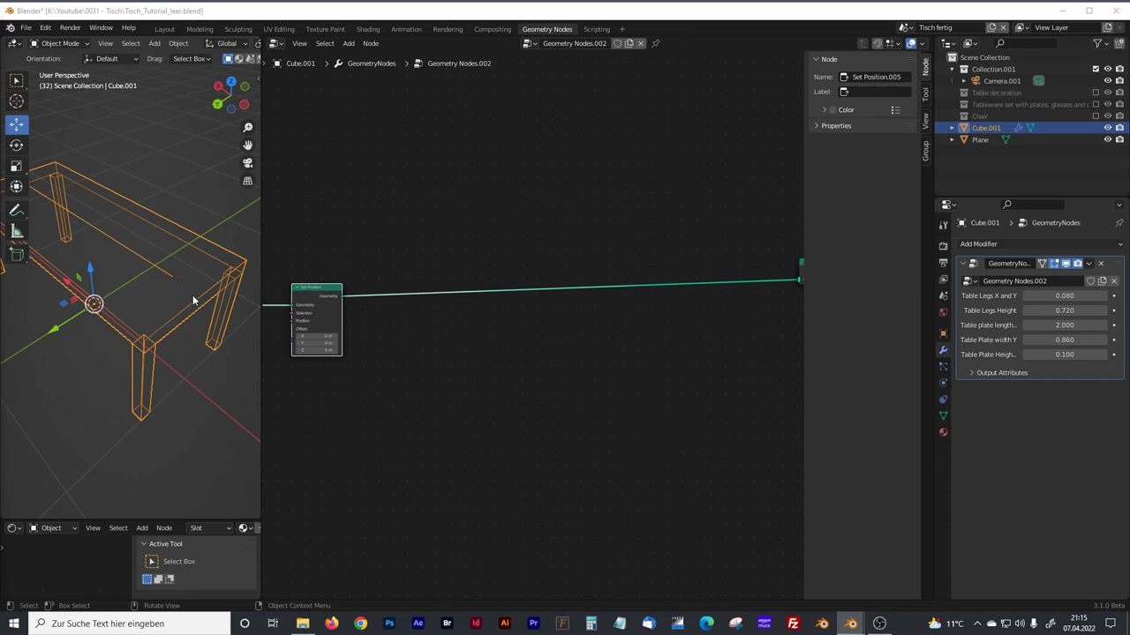
pyautogui.hotkey('shift', 'a')
pyautogui.click(558, 345)
pyautogui.write('curve to')
pyautogui.press('Return')
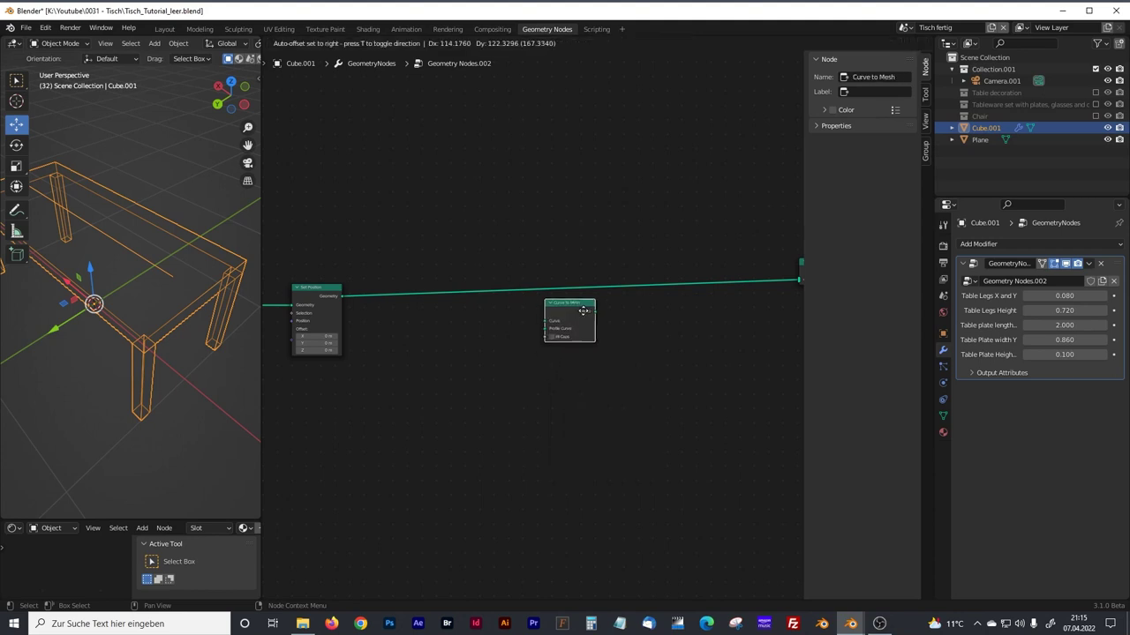
pyautogui.click(594, 301)
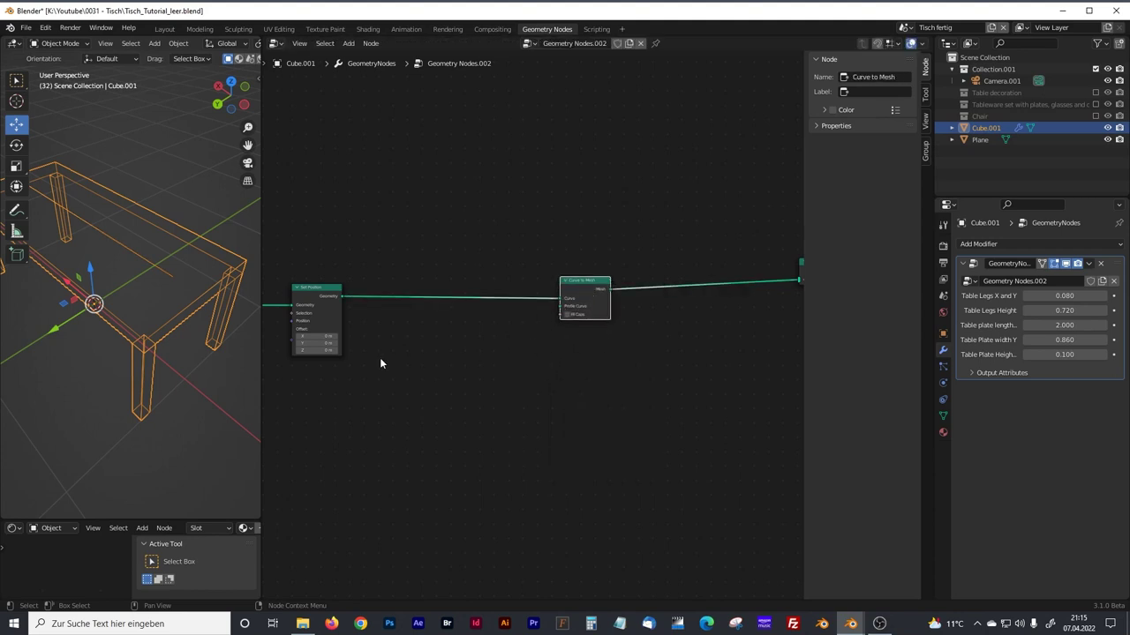
pyautogui.moveTo(559, 317); pyautogui.dragTo(634, 282, button='middle')
pyautogui.moveTo(662, 253); pyautogui.dragTo(674, 253)
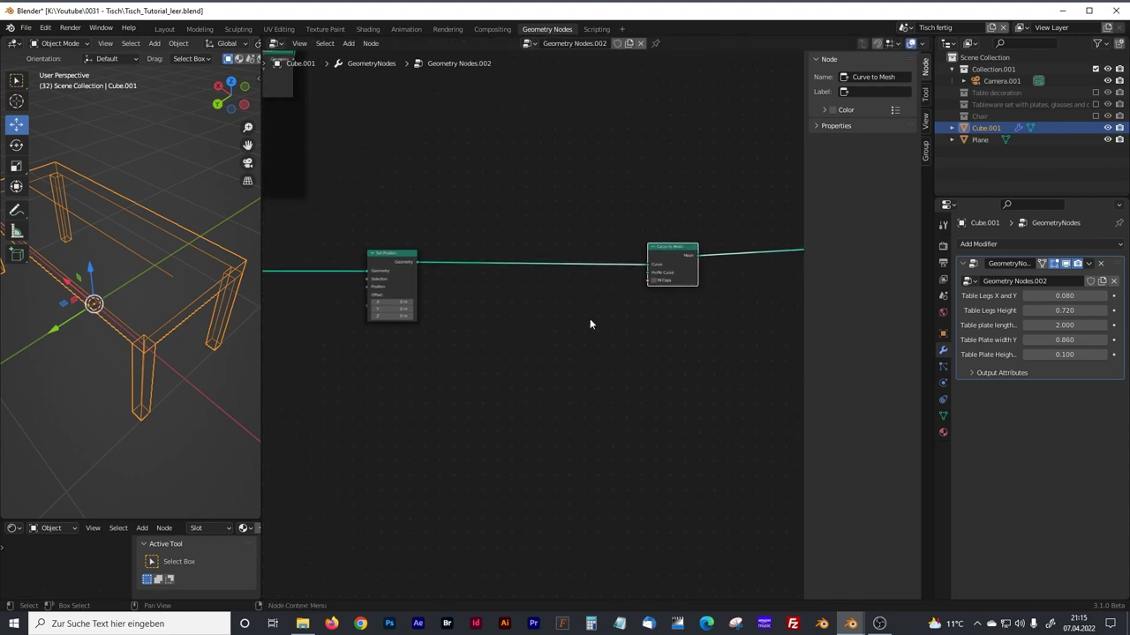
# Add a second Curve Line node and connect its Curve output to the Profile Curve input of Curve to Mesh.
pyautogui.click(572, 334)
pyautogui.hotkey('shift', 'a')
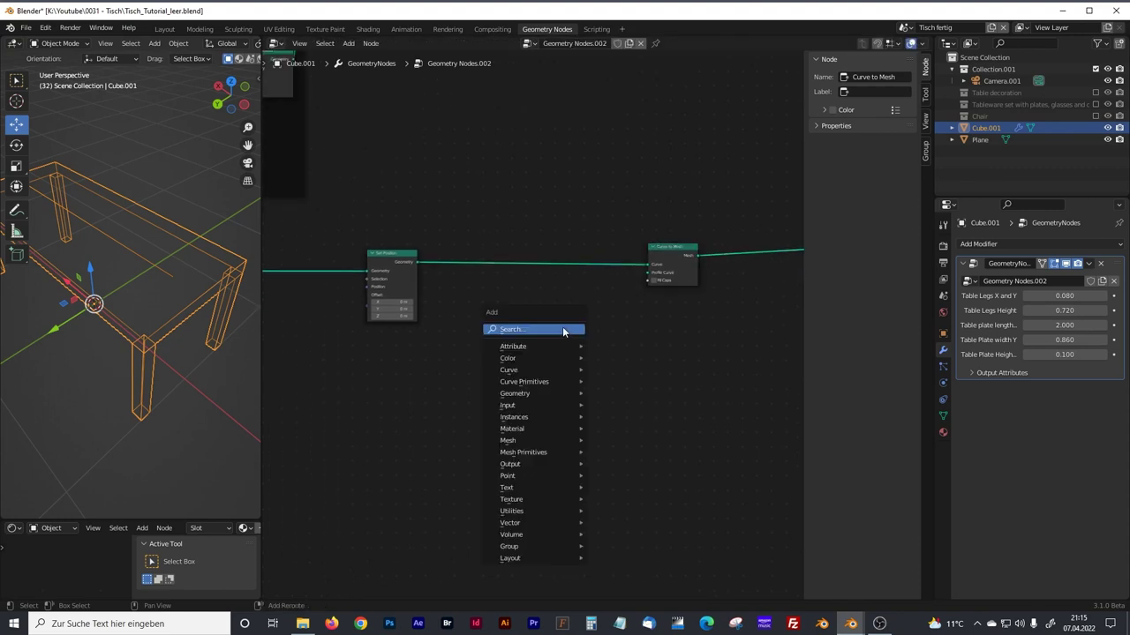
pyautogui.click(572, 330)
pyautogui.write('cu')
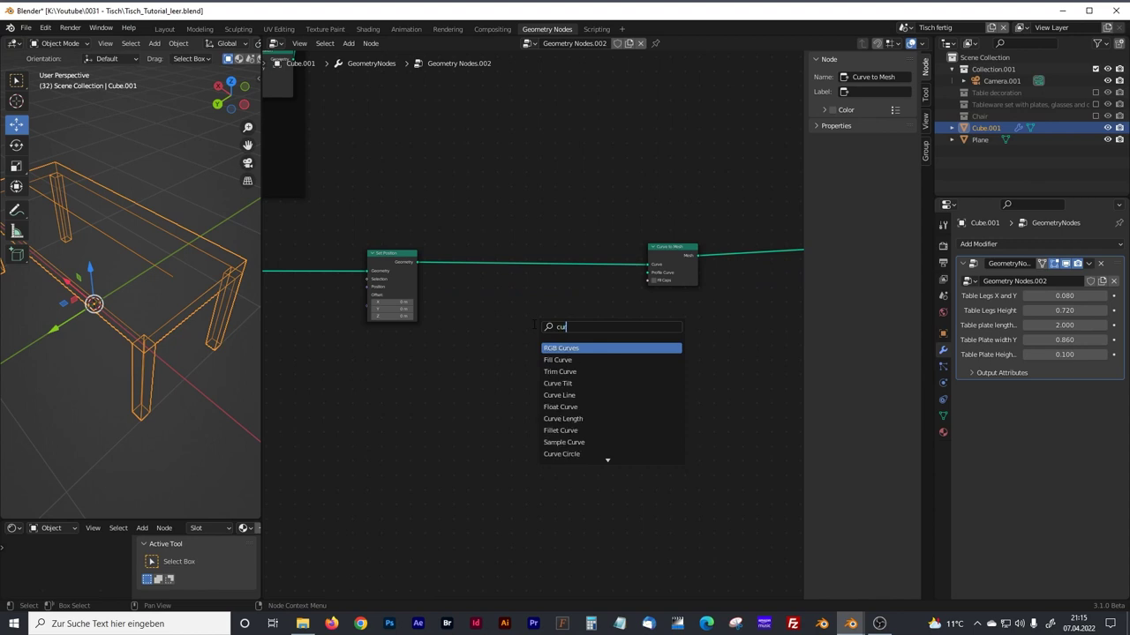
pyautogui.write('rve l')
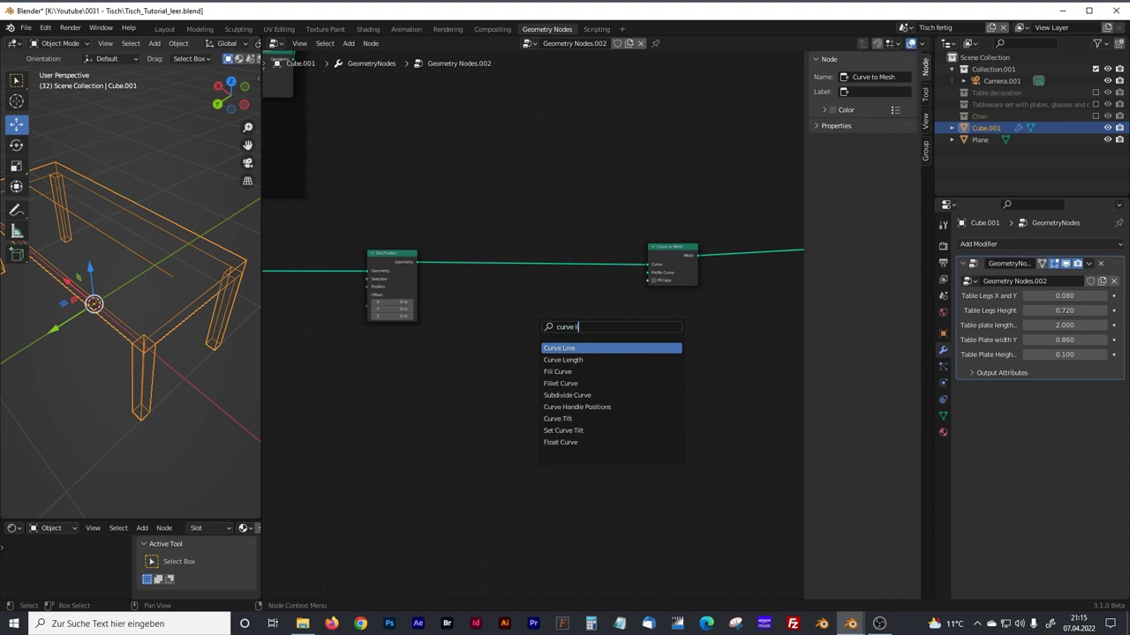
pyautogui.click(565, 347)
pyautogui.scroll(4, 579, 327)
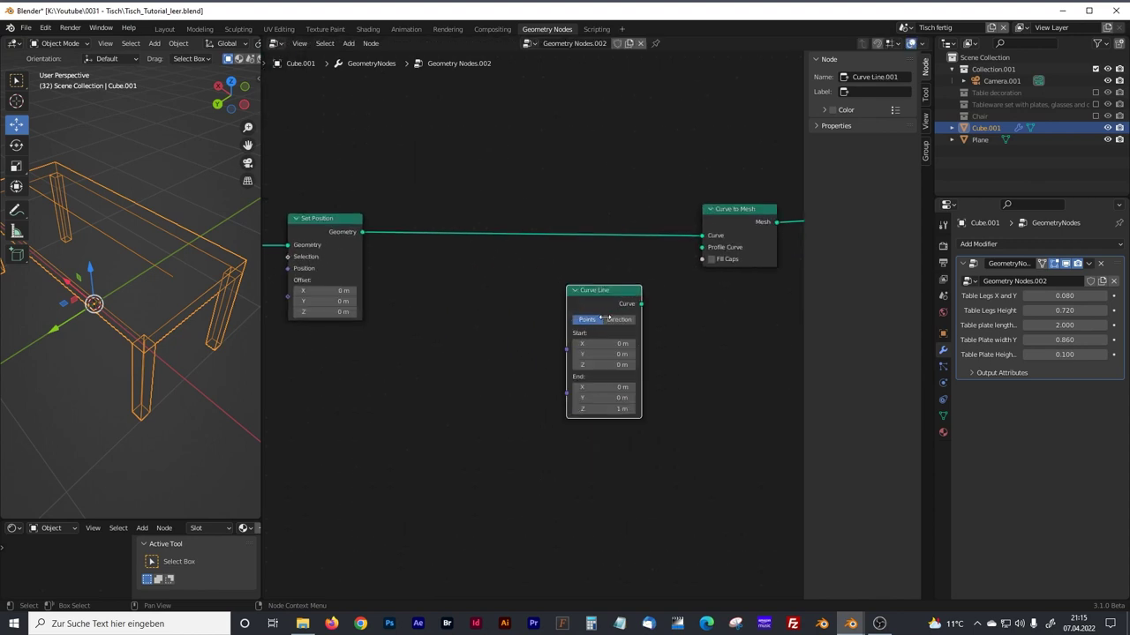
pyautogui.moveTo(552, 306); pyautogui.dragTo(619, 266)
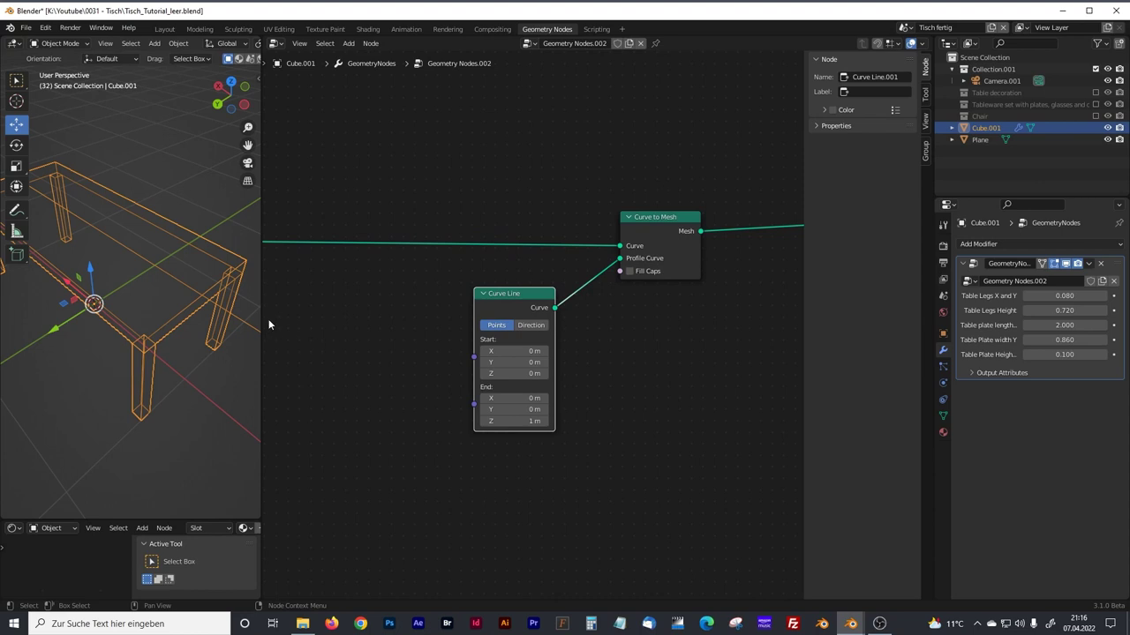
# Set the profile Curve Line's End Z to 0 m and widen the 3D viewport to see the whole table.
pyautogui.click(539, 421)
pyautogui.write('0')
pyautogui.press('Return')
pyautogui.moveTo(261, 228); pyautogui.dragTo(369, 228)
pyautogui.moveTo(266, 293); pyautogui.dragTo(252, 293, button='middle')
pyautogui.moveTo(475, 358); pyautogui.dragTo(552, 346, button='middle')
pyautogui.scroll(-2, 575, 349)
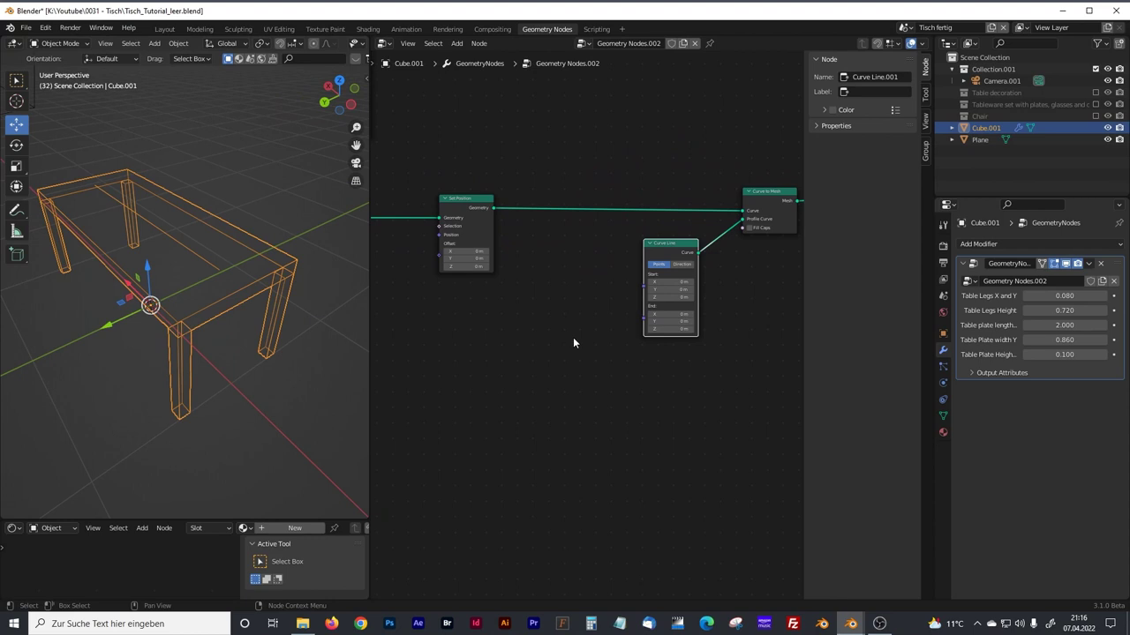
# Add a Combine XYZ node beside the Curve Line node and duplicate it directly below.
pyautogui.moveTo(661, 259); pyautogui.dragTo(682, 262)
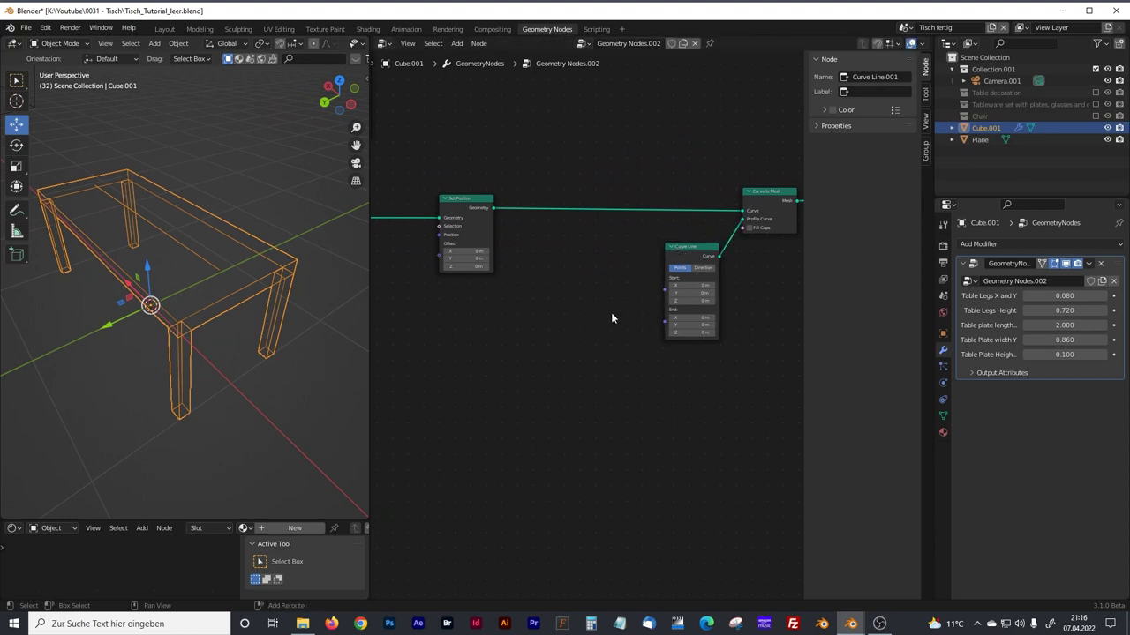
pyautogui.hotkey('shift', 'a')
pyautogui.click(610, 313)
pyautogui.write('comb')
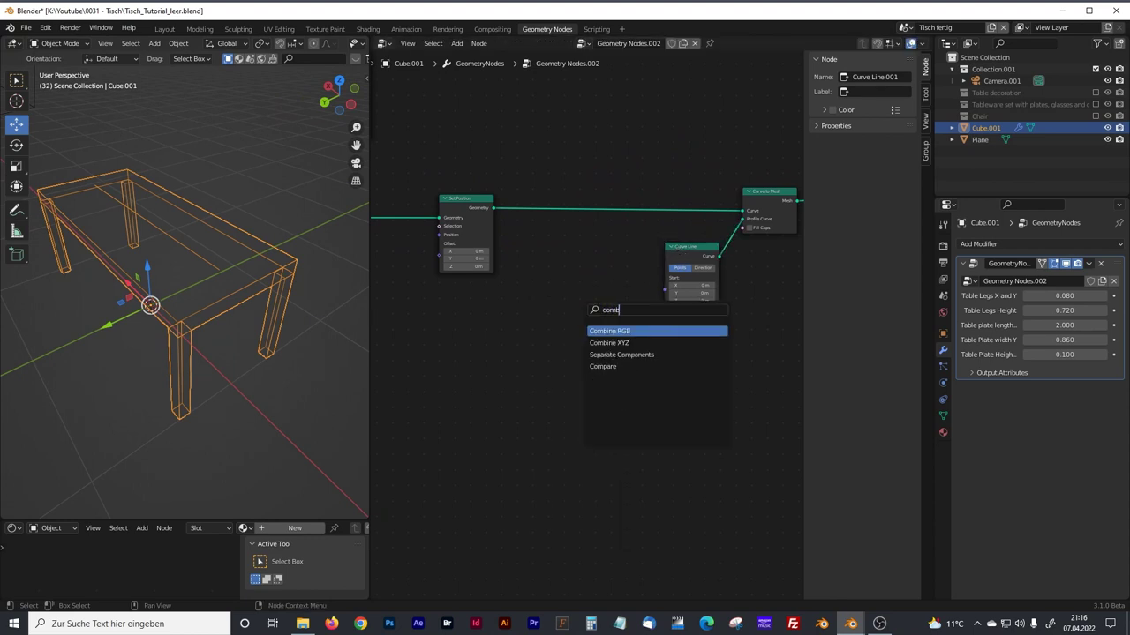
pyautogui.click(609, 343)
pyautogui.click(595, 289)
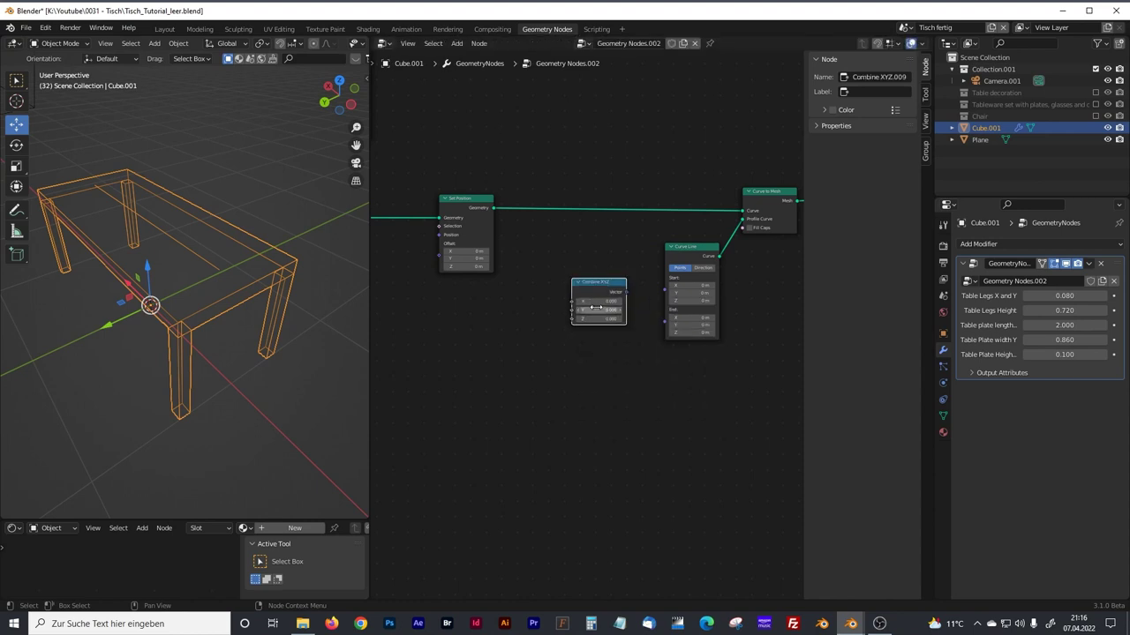
pyautogui.hotkey('shift', 'd')
pyautogui.click(598, 346)
pyautogui.hotkey('shift', 'd')
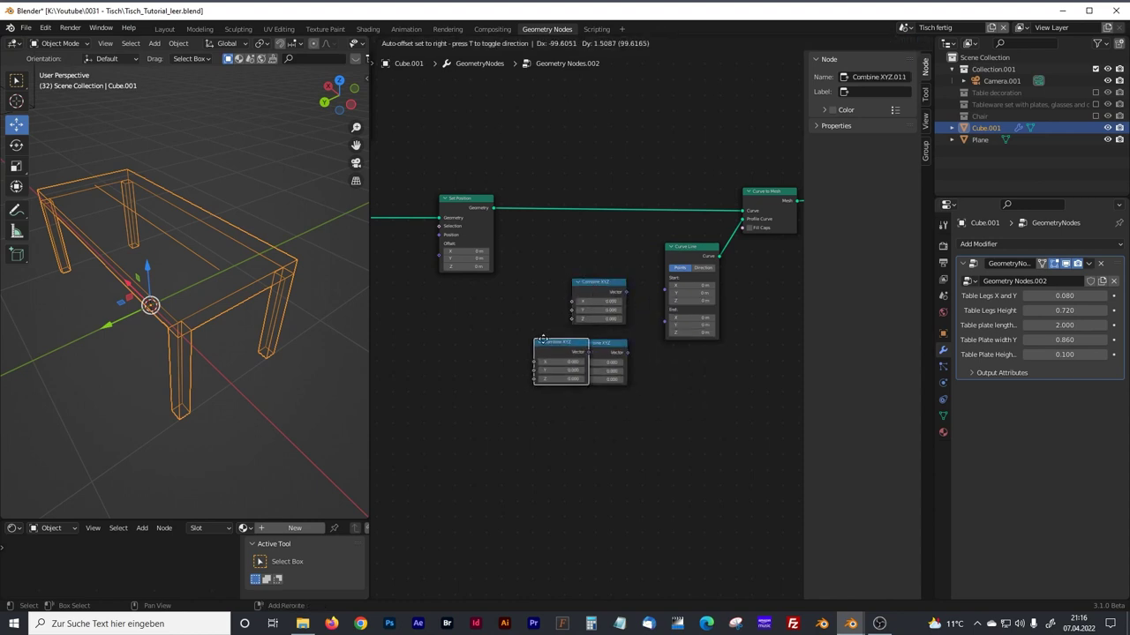
pyautogui.click(530, 320)
pyautogui.press('x')
# Add a Math node set to Multiply in front of the two Combine XYZ nodes.
pyautogui.hotkey('shift', 'a')
pyautogui.click(516, 313)
pyautogui.write('math')
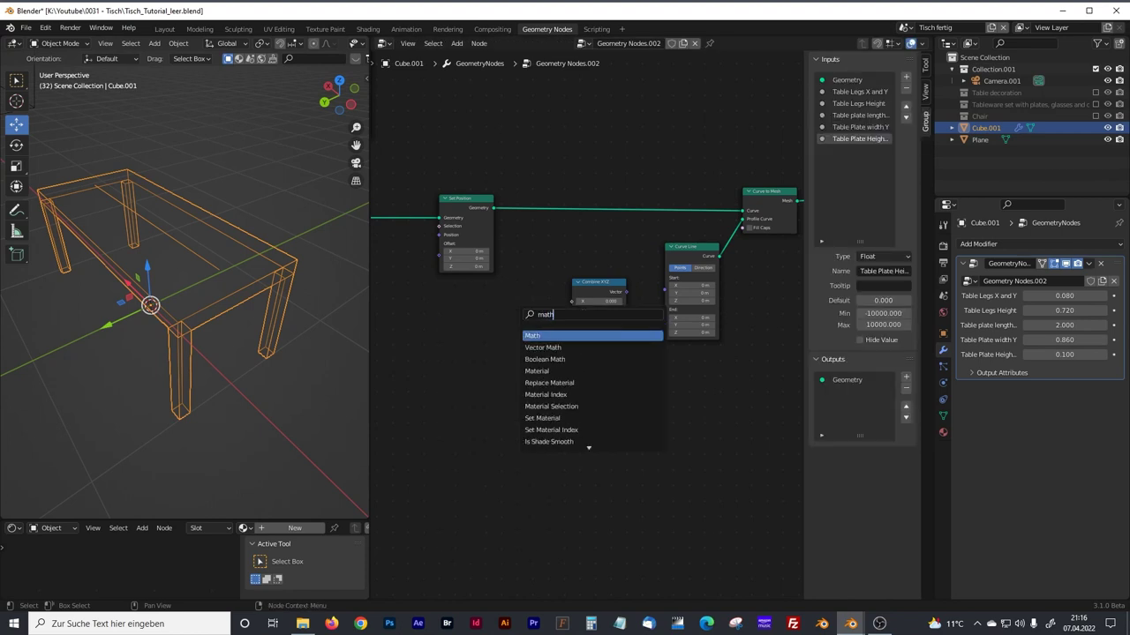
pyautogui.press('Return')
pyautogui.click(518, 333)
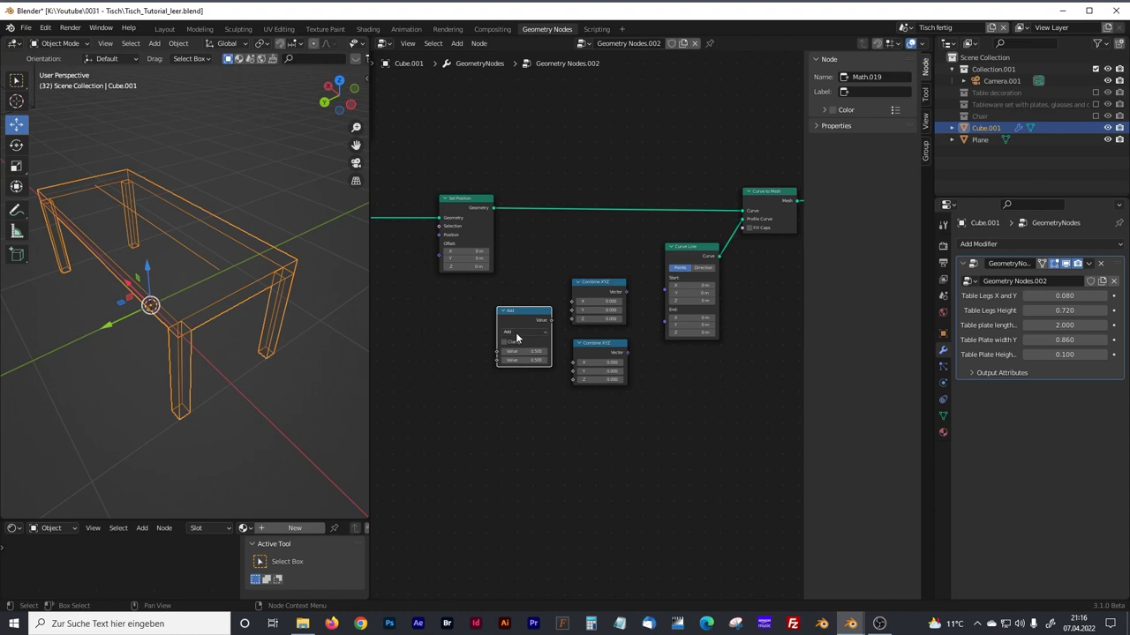
pyautogui.click(515, 333)
pyautogui.scroll(3, 441, 347)
pyautogui.click(475, 339)
pyautogui.click(458, 404)
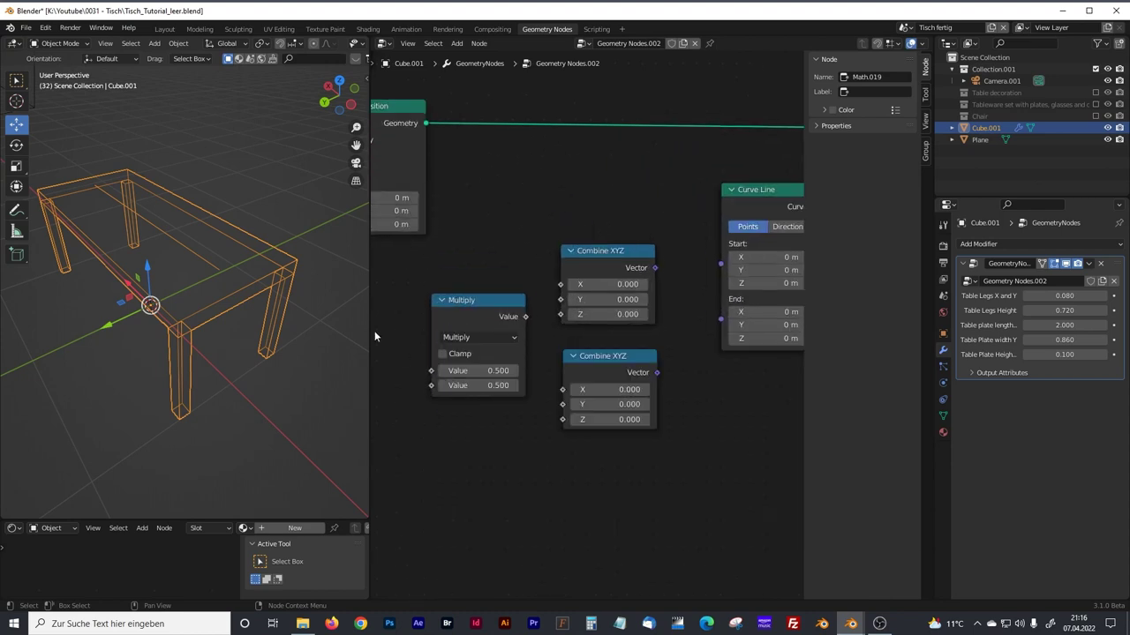
# Add a new Group Input node in front of the Multiply node.
pyautogui.press('n')
pyautogui.moveTo(593, 383); pyautogui.dragTo(794, 372, button='middle')
pyautogui.hotkey('shift', 'a')
pyautogui.write('gro')
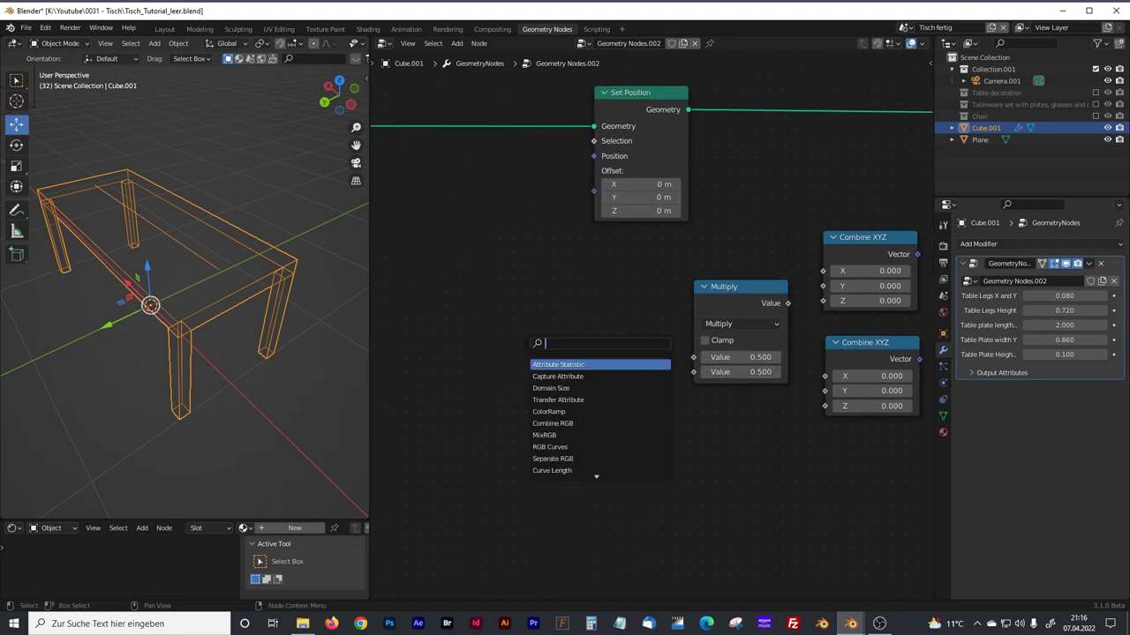
pyautogui.write('up')
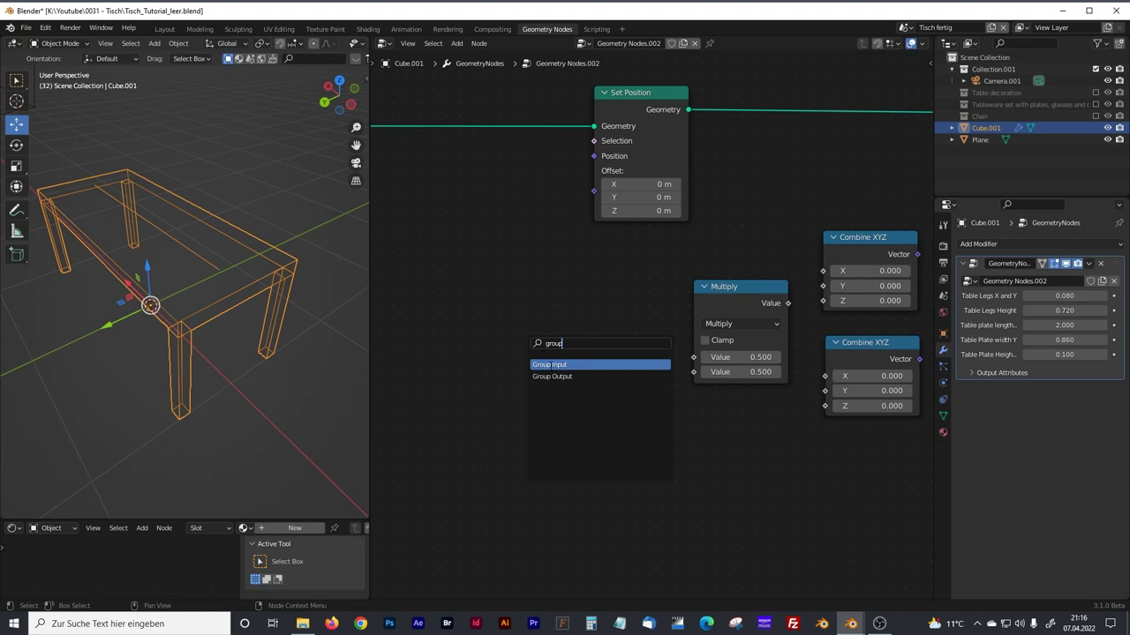
pyautogui.click(554, 364)
pyautogui.click(623, 307)
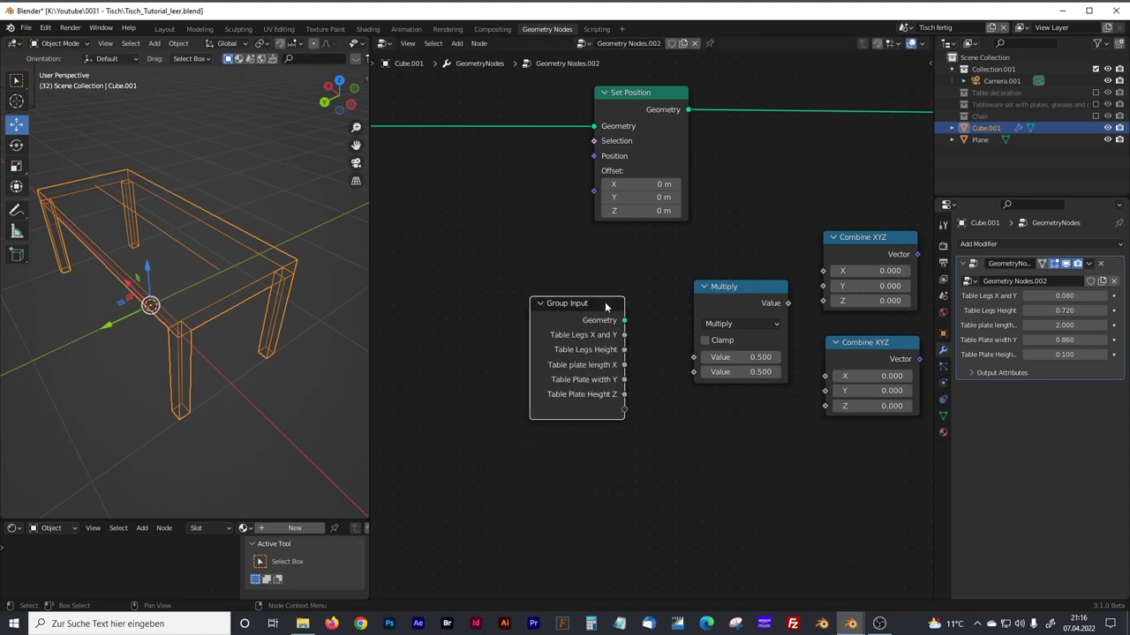
pyautogui.moveTo(605, 303); pyautogui.dragTo(605, 297)
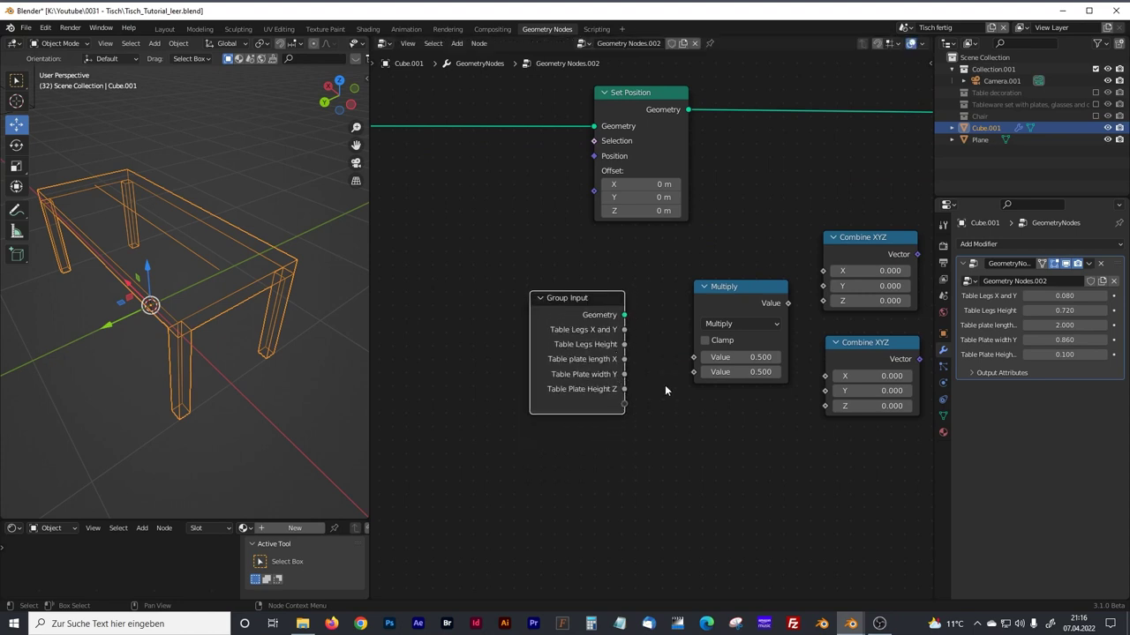
# Expose the upper Combine XYZ node's X value as a new group input and label that node "Middle Objects Area".
pyautogui.moveTo(739, 298); pyautogui.dragTo(740, 360)
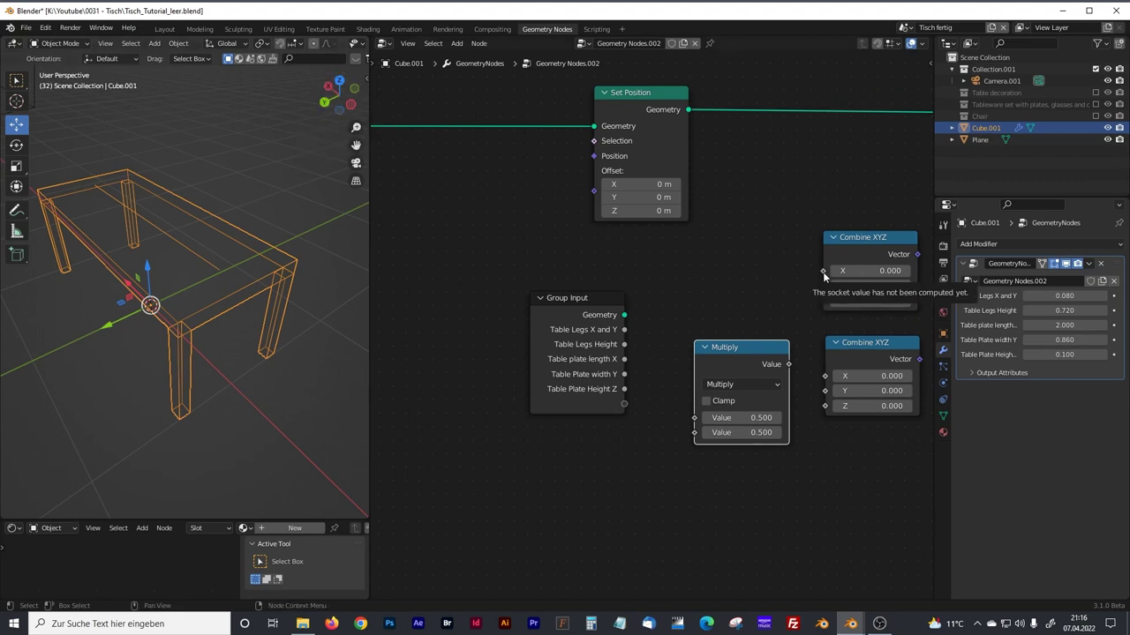
pyautogui.moveTo(825, 272); pyautogui.dragTo(627, 405)
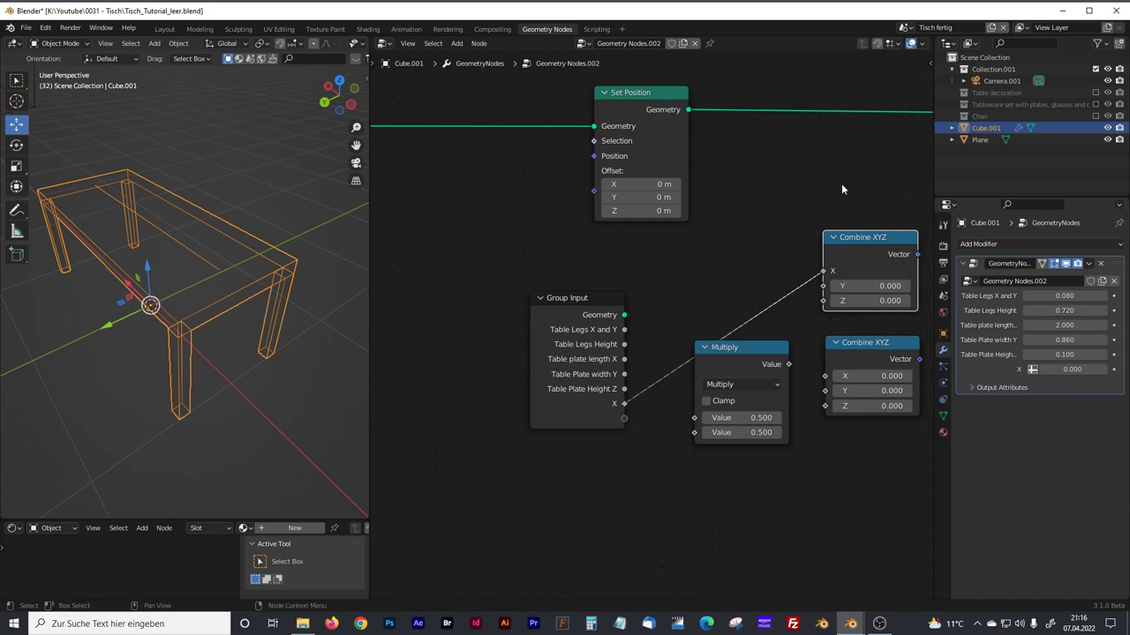
pyautogui.press('n')
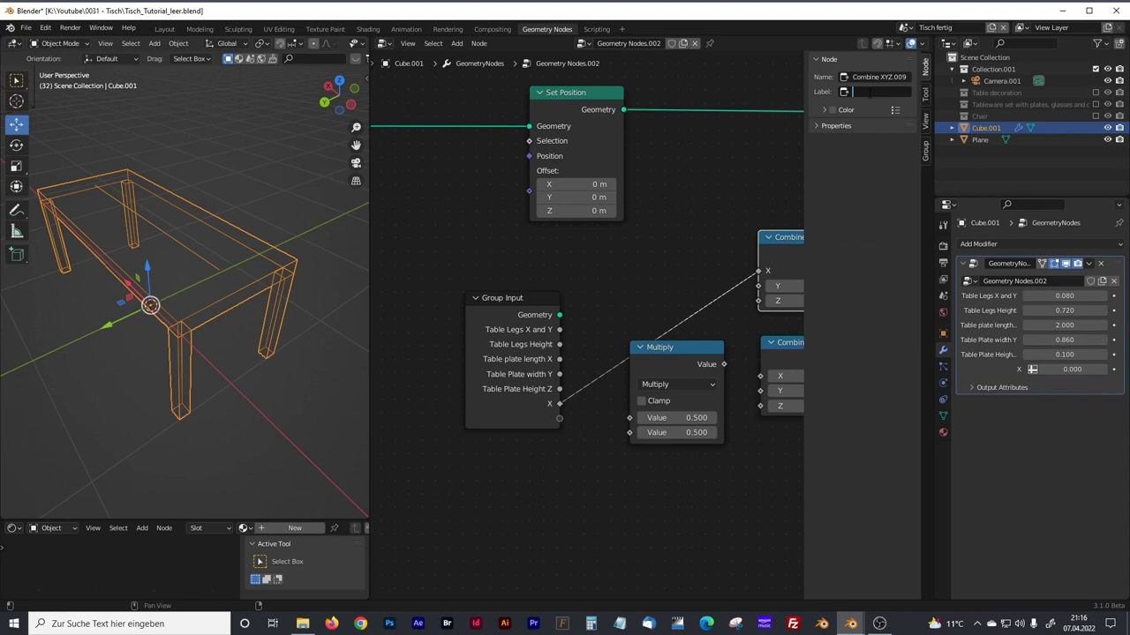
pyautogui.write('Mi')
pyautogui.write('ddle Ob')
pyautogui.write('jects Area')
pyautogui.press('Return')
# Feed the new X group input into the Multiply node and set its second value to -1.
pyautogui.moveTo(700, 355); pyautogui.dragTo(702, 372)
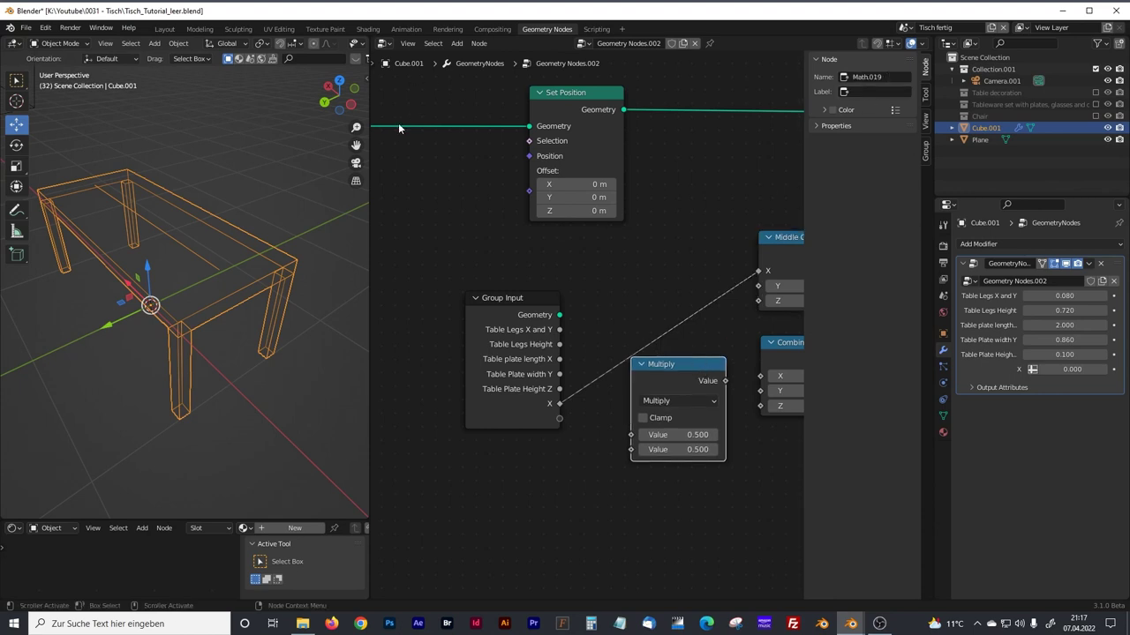
pyautogui.moveTo(370, 118)
pyautogui.mouseDown()
pyautogui.moveTo(417, 119)
pyautogui.moveTo(387, 118)
pyautogui.mouseUp()
pyautogui.moveTo(676, 342); pyautogui.dragTo(574, 270, button='middle')
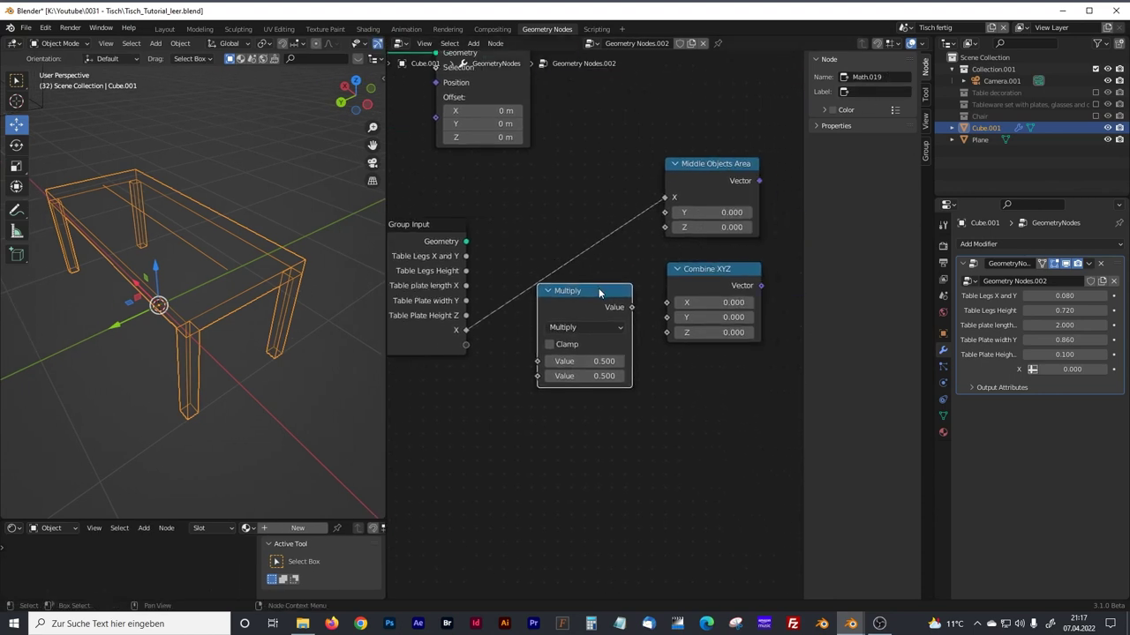
pyautogui.moveTo(581, 290); pyautogui.dragTo(583, 299)
pyautogui.moveTo(466, 330); pyautogui.dragTo(539, 368)
pyautogui.click(604, 384)
pyautogui.press('BackSpace')
pyautogui.write('-1')
pyautogui.press('Return')
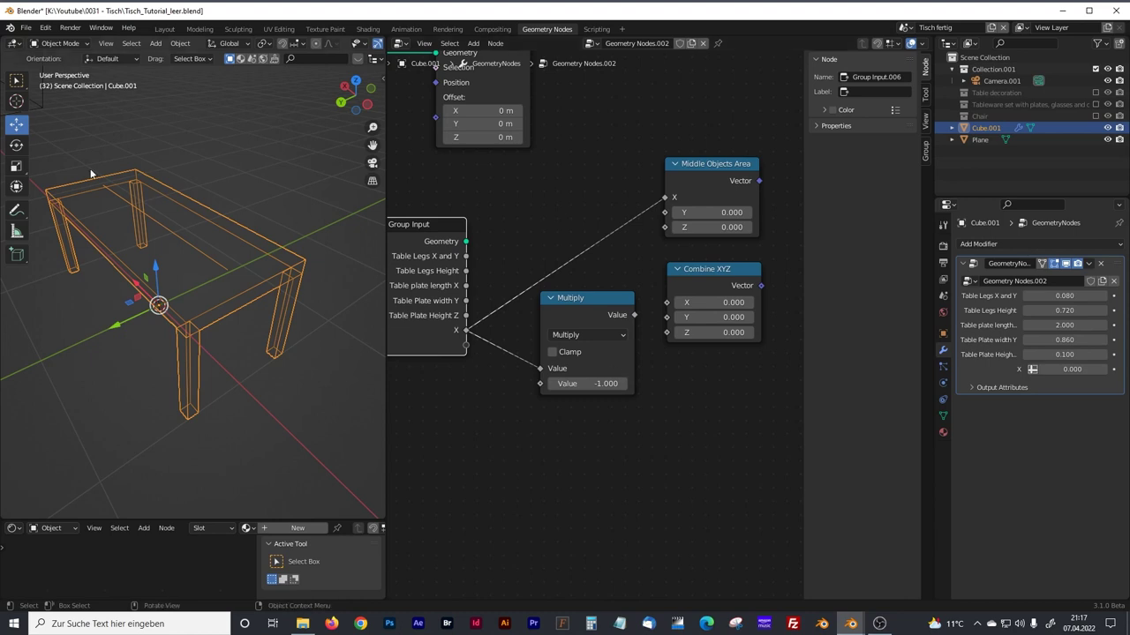
# Link Multiply to the lower Combine XYZ's X, and feed the Middle Objects Area and lower Combine XYZ vectors into the Curve Line's Start and End.
pyautogui.moveTo(642, 313); pyautogui.dragTo(547, 331, button='middle')
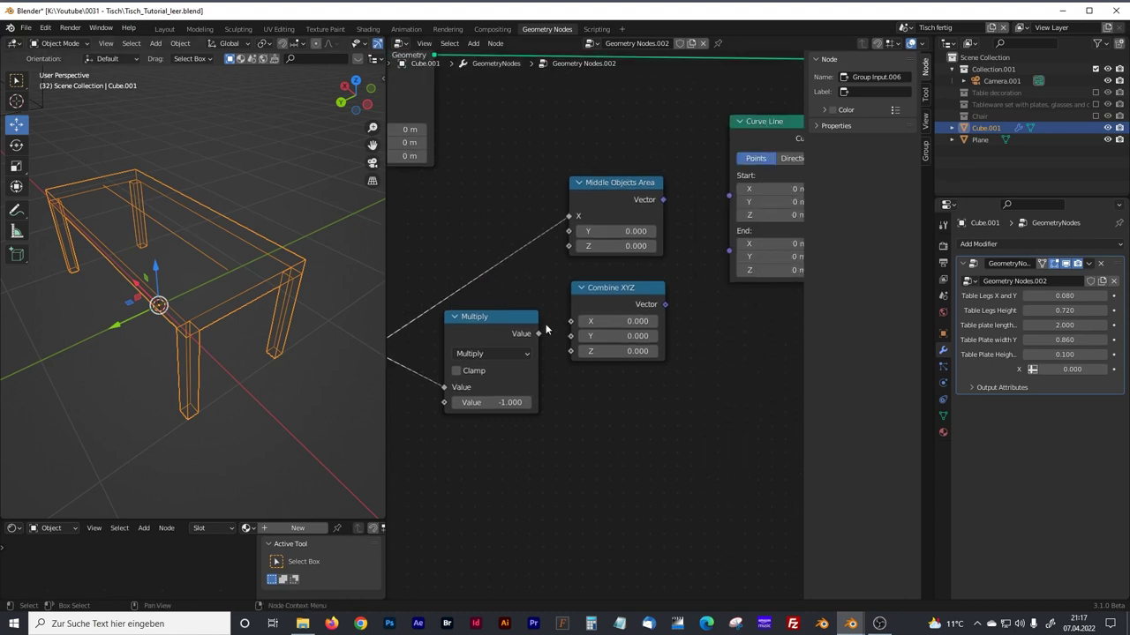
pyautogui.moveTo(537, 333); pyautogui.dragTo(571, 322)
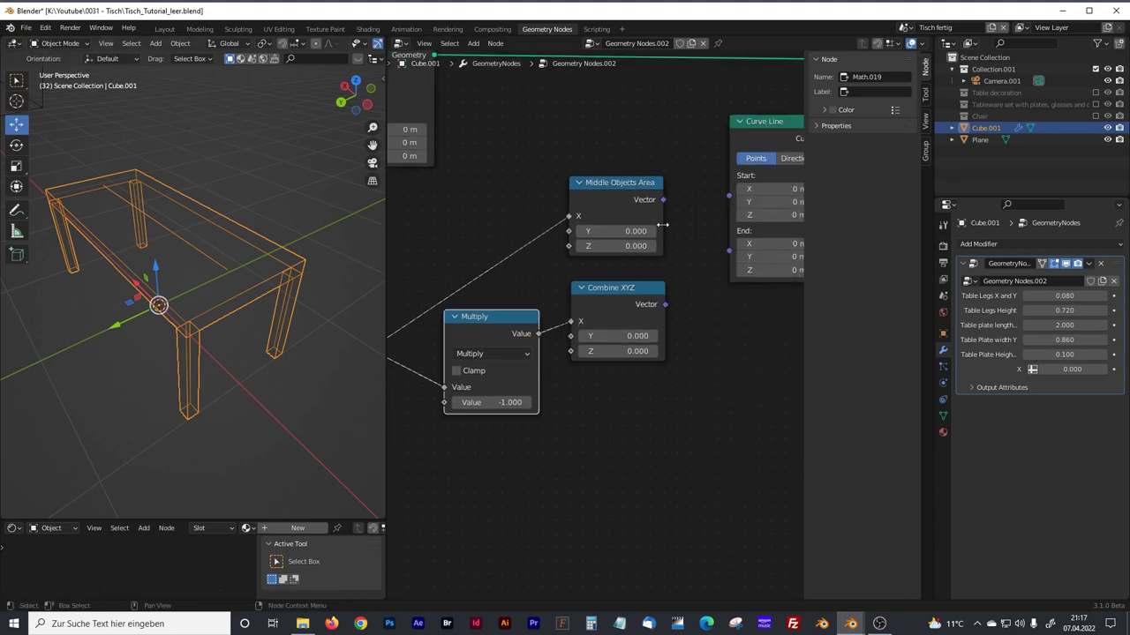
pyautogui.moveTo(664, 222); pyautogui.dragTo(613, 231, button='middle')
pyautogui.moveTo(610, 209); pyautogui.dragTo(676, 204)
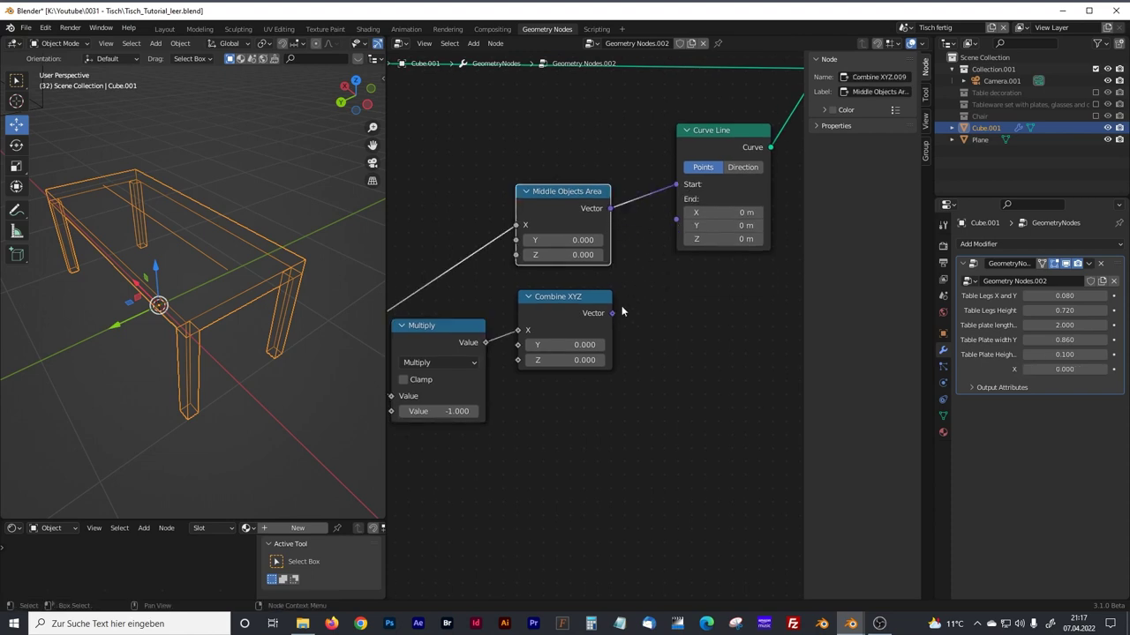
pyautogui.moveTo(612, 314); pyautogui.dragTo(677, 200)
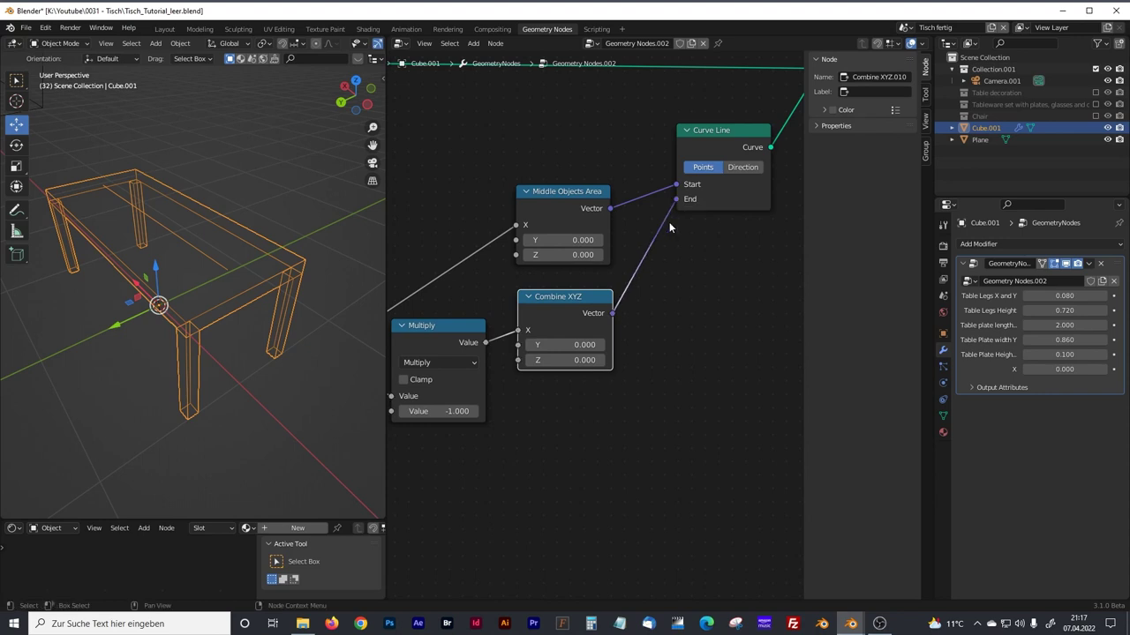
# Switch the 3D viewport to solid shading to display the table's surfaces.
pyautogui.moveTo(759, 169); pyautogui.dragTo(507, 312, button='middle')
pyautogui.scroll(-11, 588, 292)
pyautogui.moveTo(567, 291); pyautogui.dragTo(653, 240, button='middle')
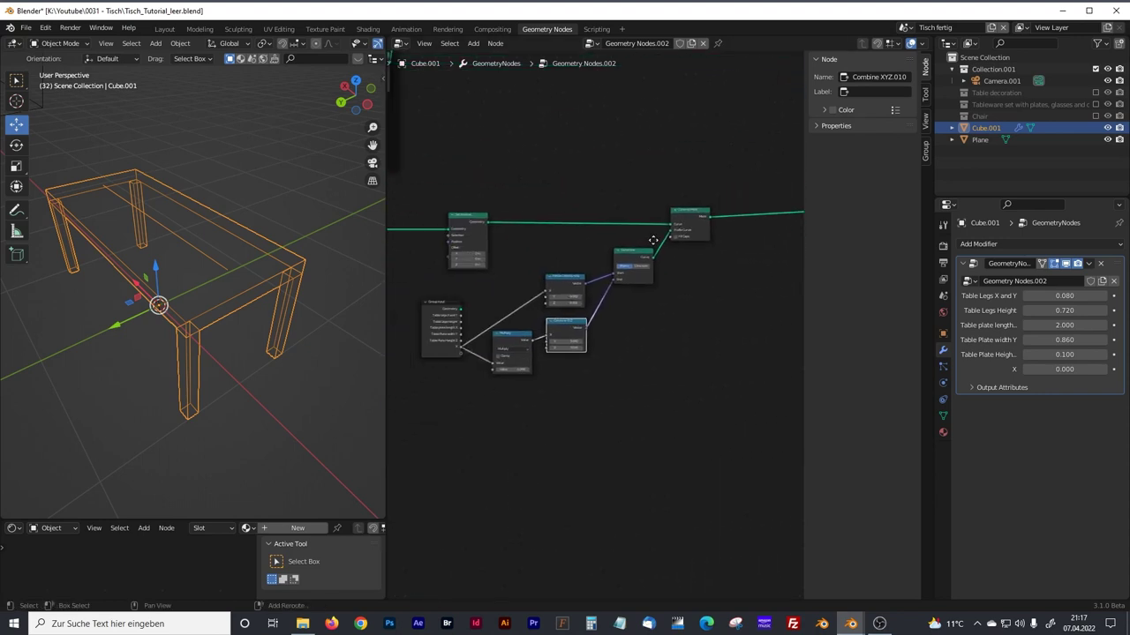
pyautogui.moveTo(386, 198); pyautogui.dragTo(538, 177)
pyautogui.click(495, 43)
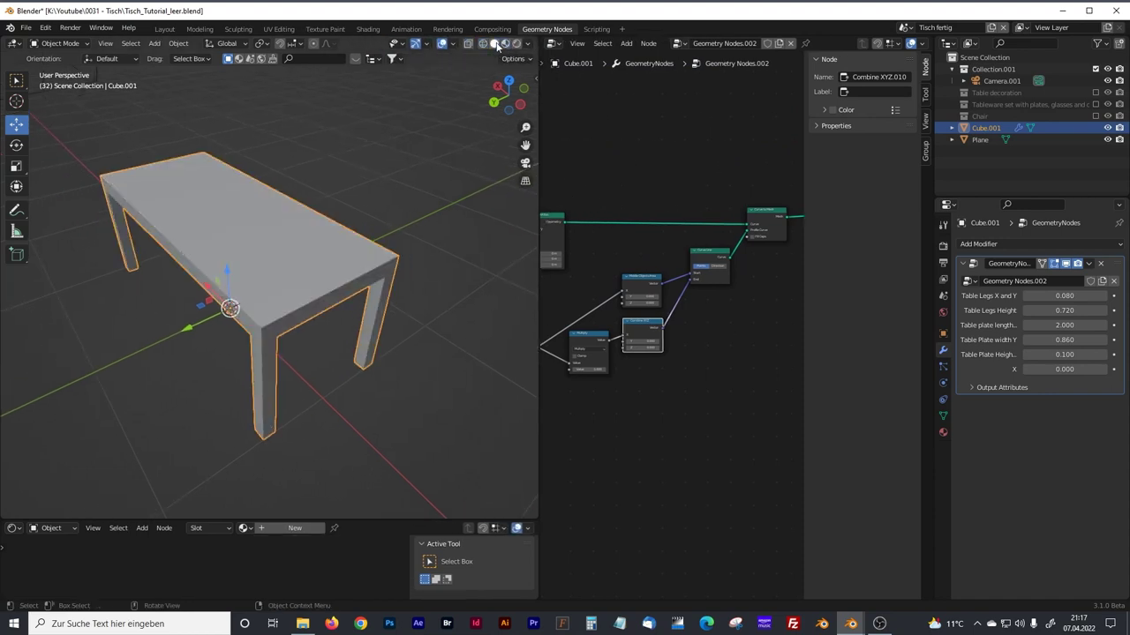
pyautogui.scroll(2, 323, 233)
pyautogui.moveTo(538, 189); pyautogui.dragTo(321, 198)
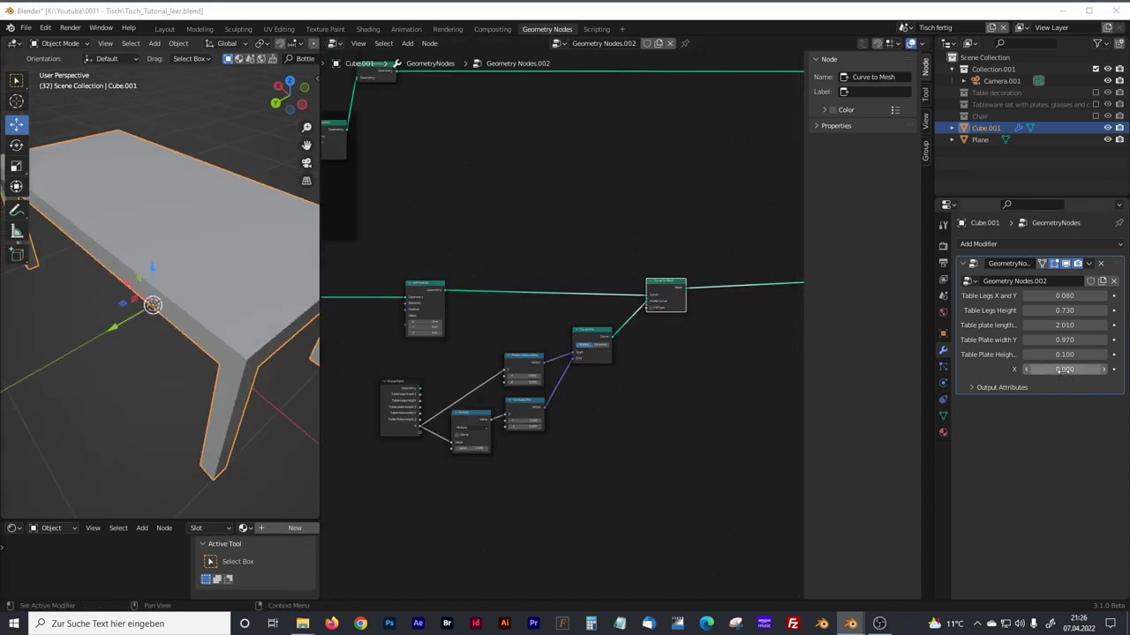
# Set the modifier's X input to 0.140 and route only the Curve to Mesh branch's Join Geometry to the Group Output.
pyautogui.moveTo(1068, 370); pyautogui.dragTo(1074, 369)
pyautogui.moveTo(666, 359); pyautogui.dragTo(416, 426, button='middle')
pyautogui.moveTo(596, 395); pyautogui.dragTo(555, 441, button='middle')
pyautogui.keyDown('ctrl'); pyautogui.moveTo(636, 274); pyautogui.dragTo(578, 316, button='right'); pyautogui.keyUp('ctrl')
pyautogui.keyDown('ctrl'); pyautogui.moveTo(654, 159); pyautogui.dragTo(656, 238, button='right'); pyautogui.keyUp('ctrl')
pyautogui.moveTo(653, 385); pyautogui.dragTo(741, 185)
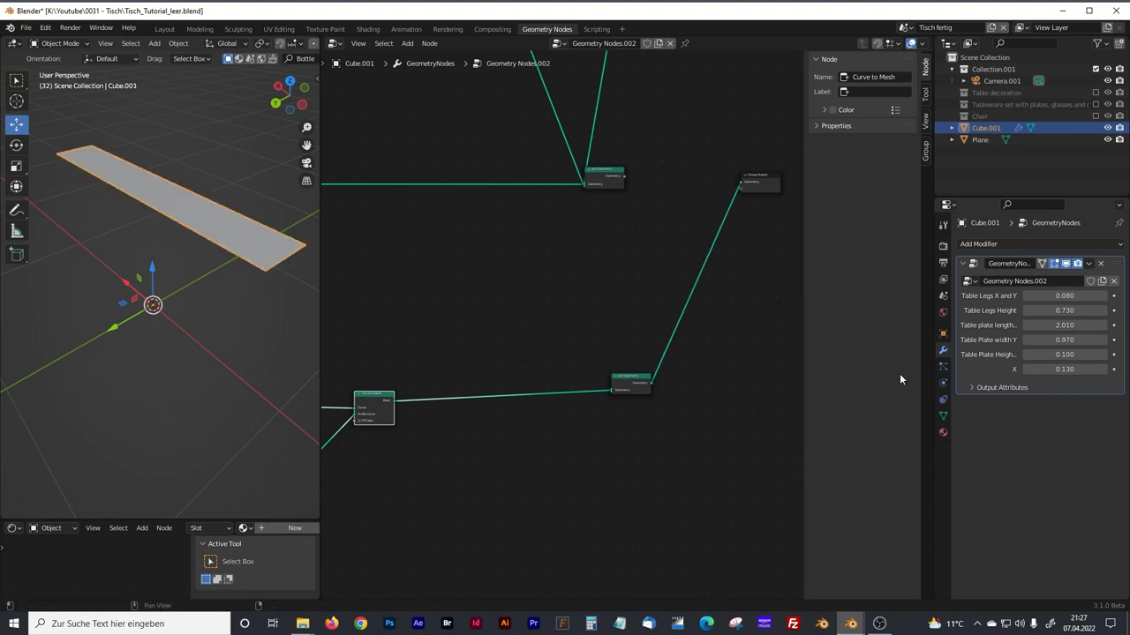
pyautogui.moveTo(1064, 369)
pyautogui.mouseDown()
pyautogui.moveTo(1029, 369)
pyautogui.moveTo(1069, 369)
pyautogui.mouseUp()
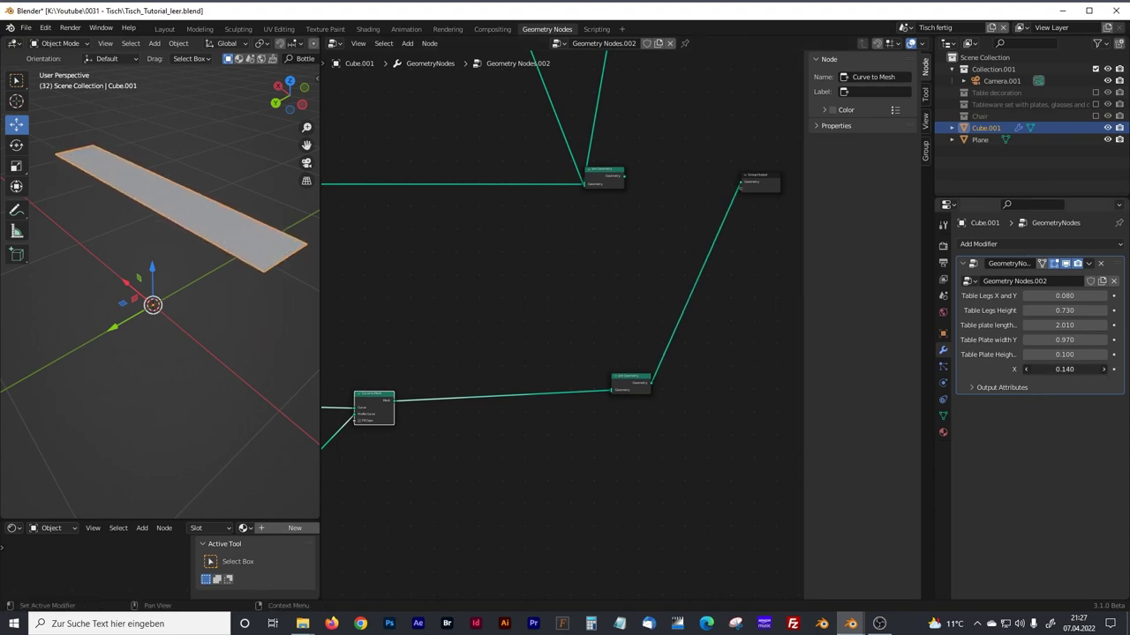
# Restore the Join Geometry links so the complete table is routed to the Group Output.
pyautogui.keyDown('ctrl'); pyautogui.moveTo(629, 301); pyautogui.dragTo(706, 340, button='right'); pyautogui.keyUp('ctrl')
pyautogui.moveTo(639, 380); pyautogui.dragTo(739, 183)
pyautogui.moveTo(394, 357); pyautogui.dragTo(550, 259, button='middle')
pyautogui.keyDown('shift'); pyautogui.moveTo(640, 252); pyautogui.dragTo(618, 262, button='middle'); pyautogui.keyUp('shift')
pyautogui.scroll(3, 558, 288)
pyautogui.keyDown('shift'); pyautogui.moveTo(539, 272); pyautogui.dragTo(426, 250, button='middle'); pyautogui.keyUp('shift')
pyautogui.keyDown('shift'); pyautogui.moveTo(508, 343); pyautogui.dragTo(641, 313, button='middle'); pyautogui.keyUp('shift')
# Frame the Group Input, Multiply, both Combine XYZ nodes and Curve Line together, and label the frame "Middle Objects Area".
pyautogui.moveTo(323, 246); pyautogui.dragTo(278, 265)
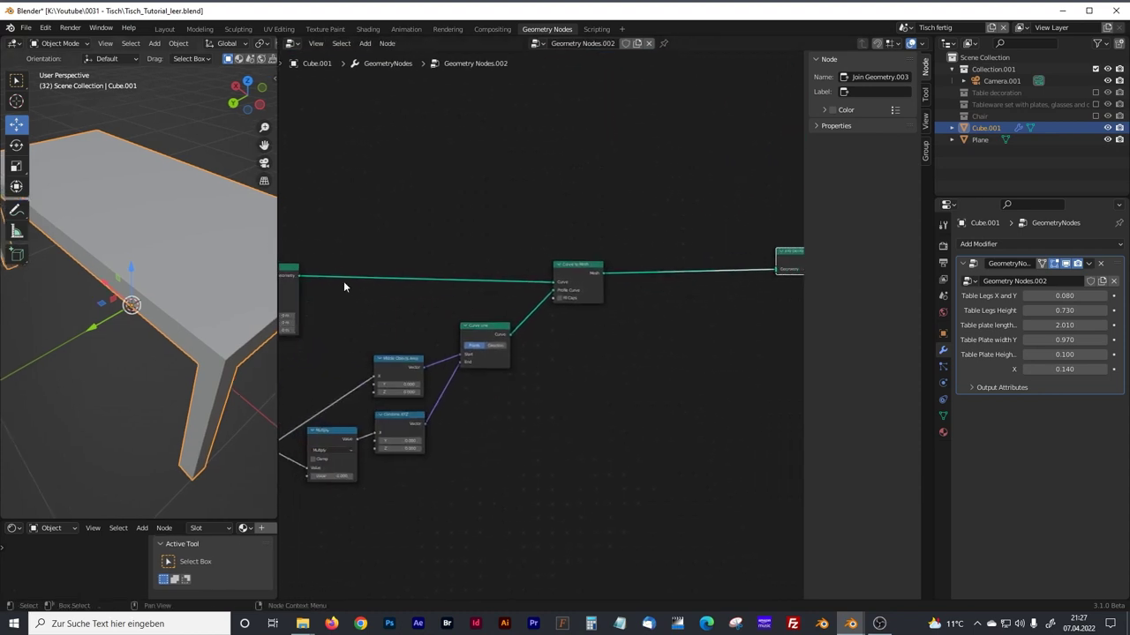
pyautogui.scroll(-2, 389, 305)
pyautogui.moveTo(382, 309); pyautogui.dragTo(613, 475)
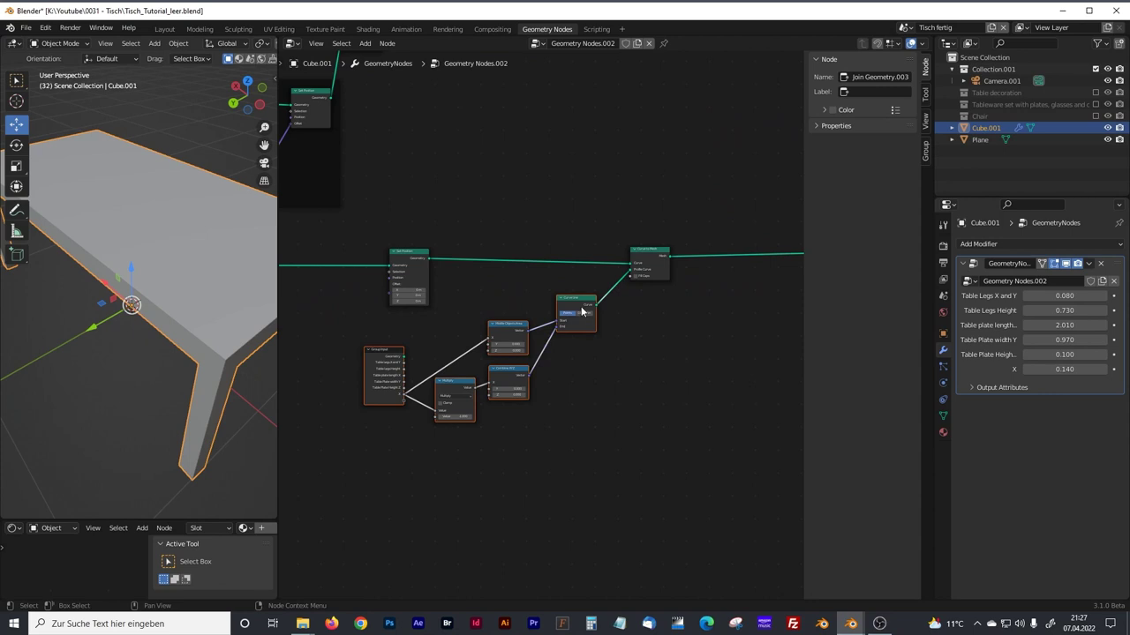
pyautogui.moveTo(582, 311); pyautogui.dragTo(579, 333)
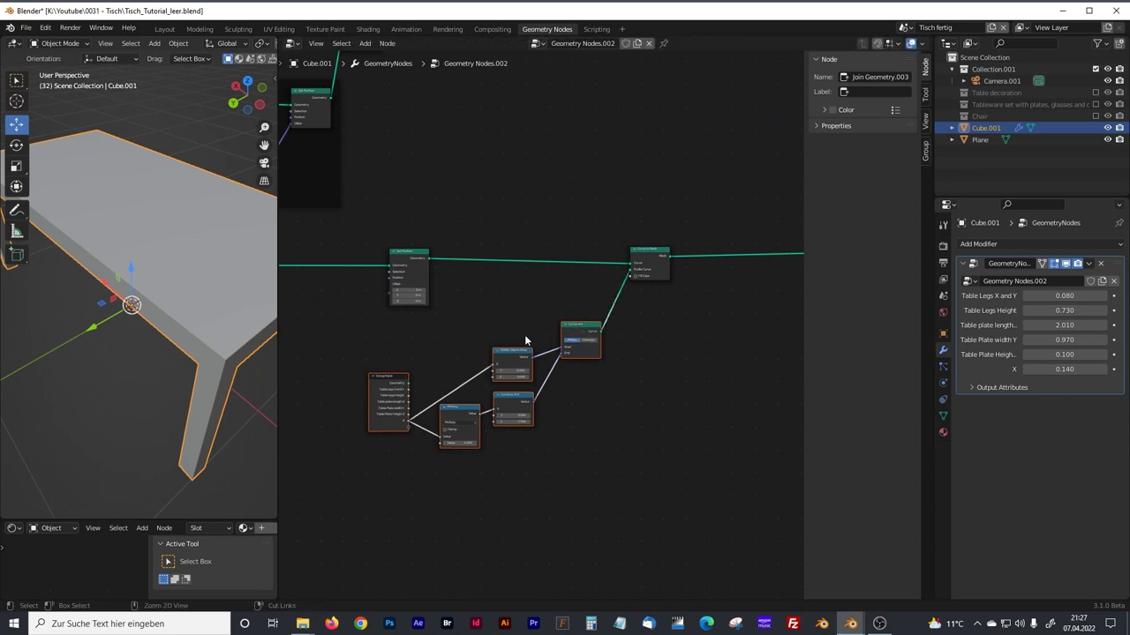
pyautogui.hotkey('ctrl', 'j')
pyautogui.click(874, 92)
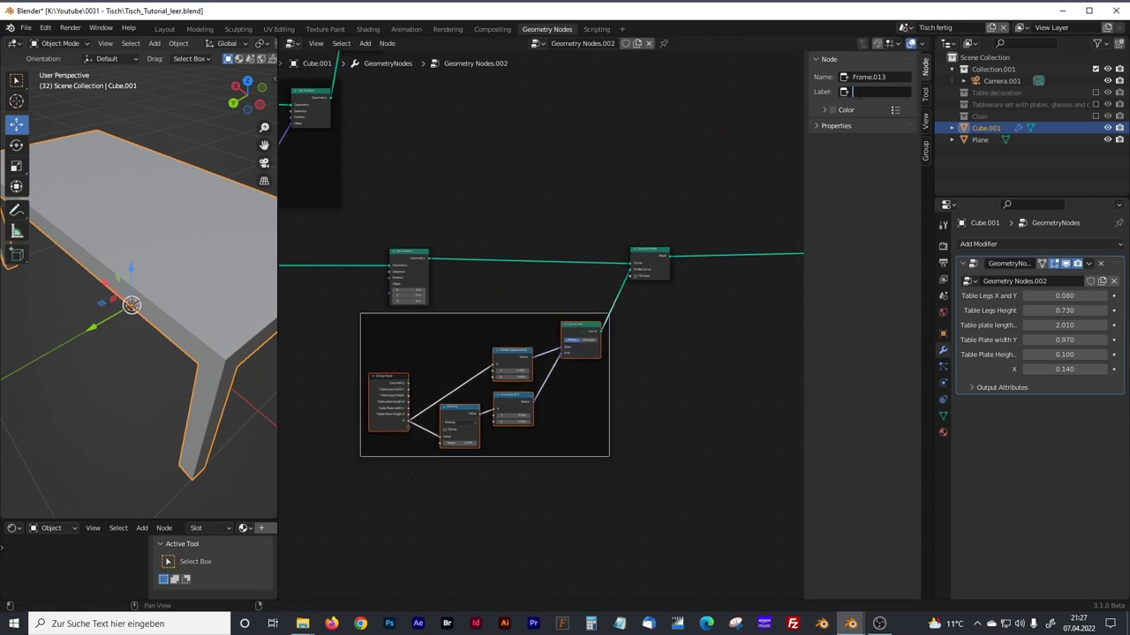
pyautogui.write('Me')
pyautogui.write('ddle Objects Area')
pyautogui.press('Return')
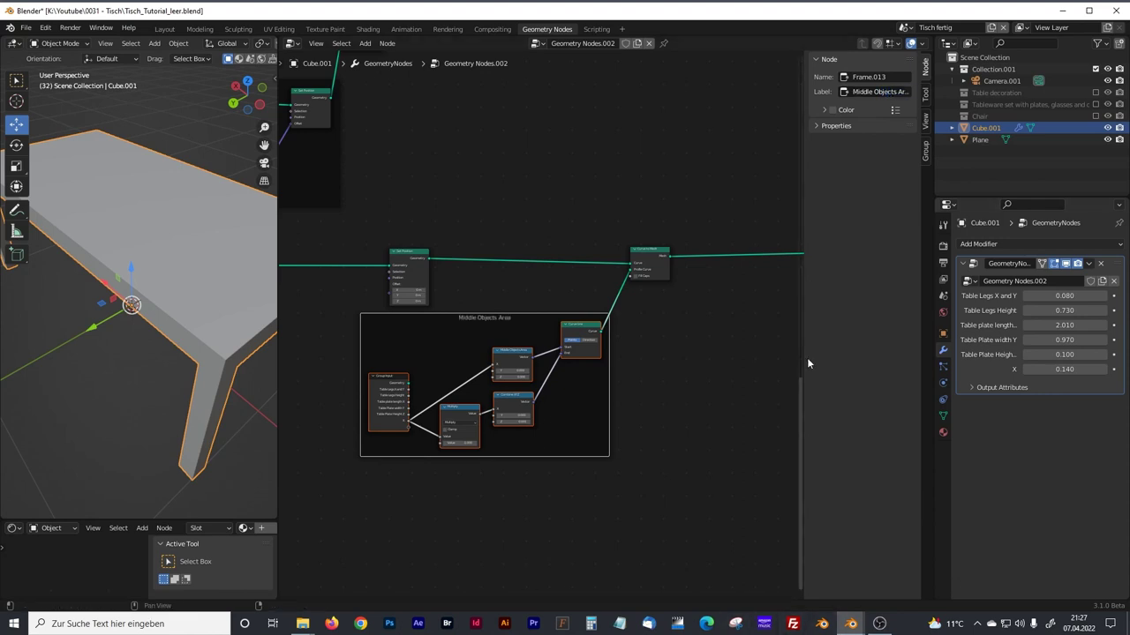
# Insert a Distribute Points on Faces node between Curve to Mesh and Join Geometry, and space the nodes apart.
pyautogui.moveTo(671, 347); pyautogui.dragTo(535, 365, button='middle')
pyautogui.moveTo(670, 254); pyautogui.dragTo(706, 266)
pyautogui.hotkey('shift', 'a')
pyautogui.click(583, 305)
pyautogui.write('d')
pyautogui.scroll(3, 530, 386)
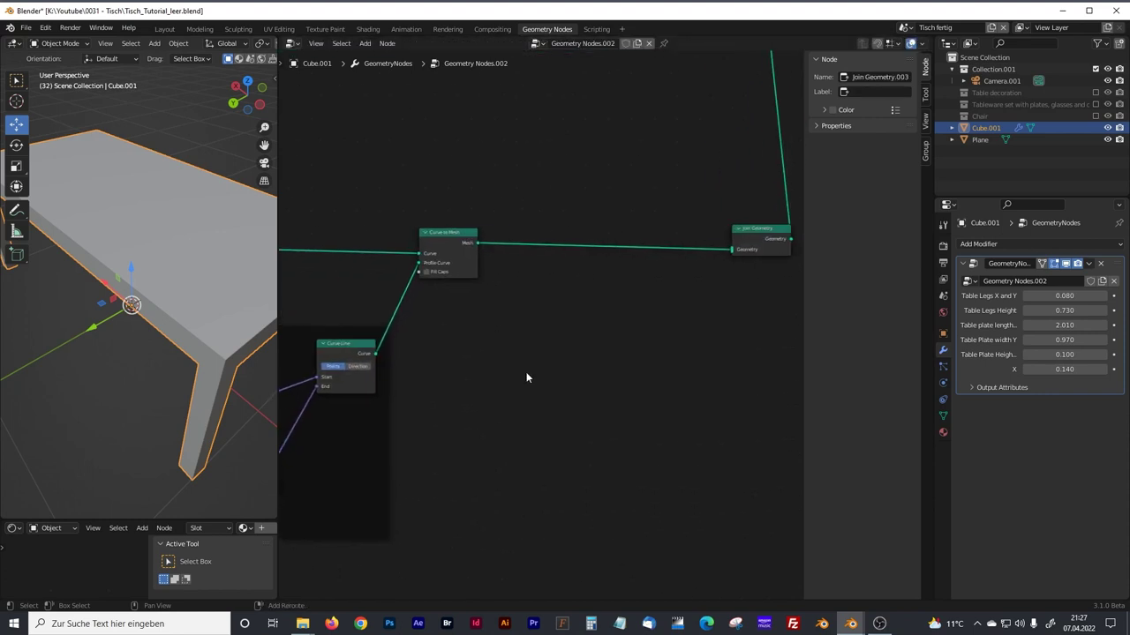
pyautogui.hotkey('shift', 'a')
pyautogui.write('d')
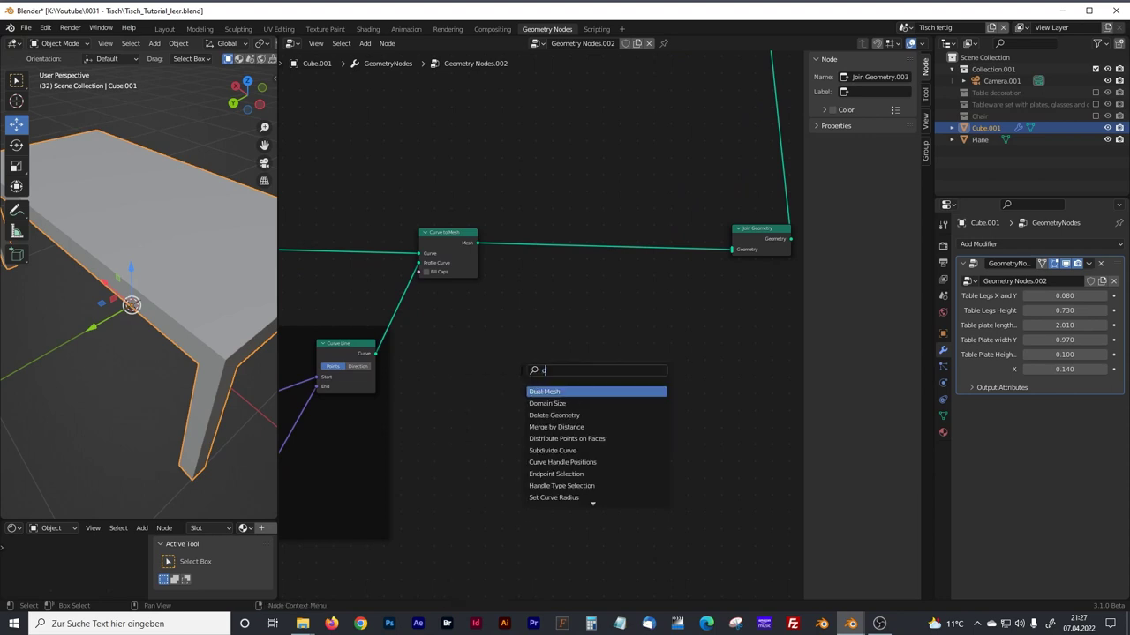
pyautogui.write('istri')
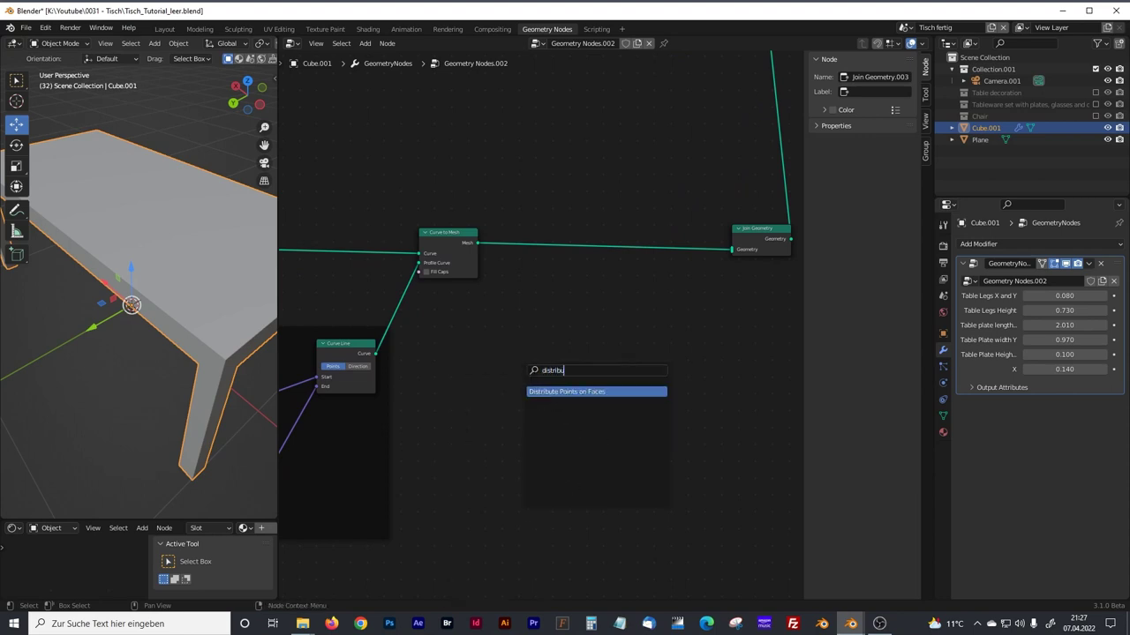
pyautogui.click(559, 391)
pyautogui.click(585, 264)
pyautogui.moveTo(616, 316); pyautogui.dragTo(463, 347, button='middle')
pyautogui.moveTo(609, 262); pyautogui.dragTo(678, 258)
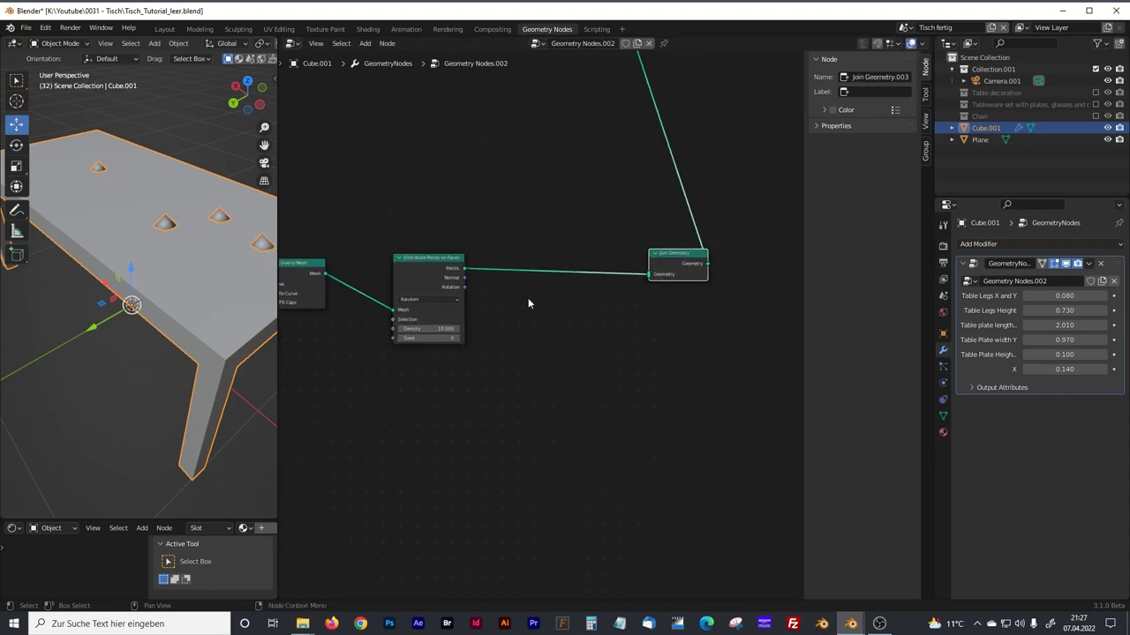
# Insert an Instance on Points node between Distribute Points on Faces and Join Geometry.
pyautogui.moveTo(525, 313); pyautogui.dragTo(544, 315, button='middle')
pyautogui.hotkey('shift', 'a')
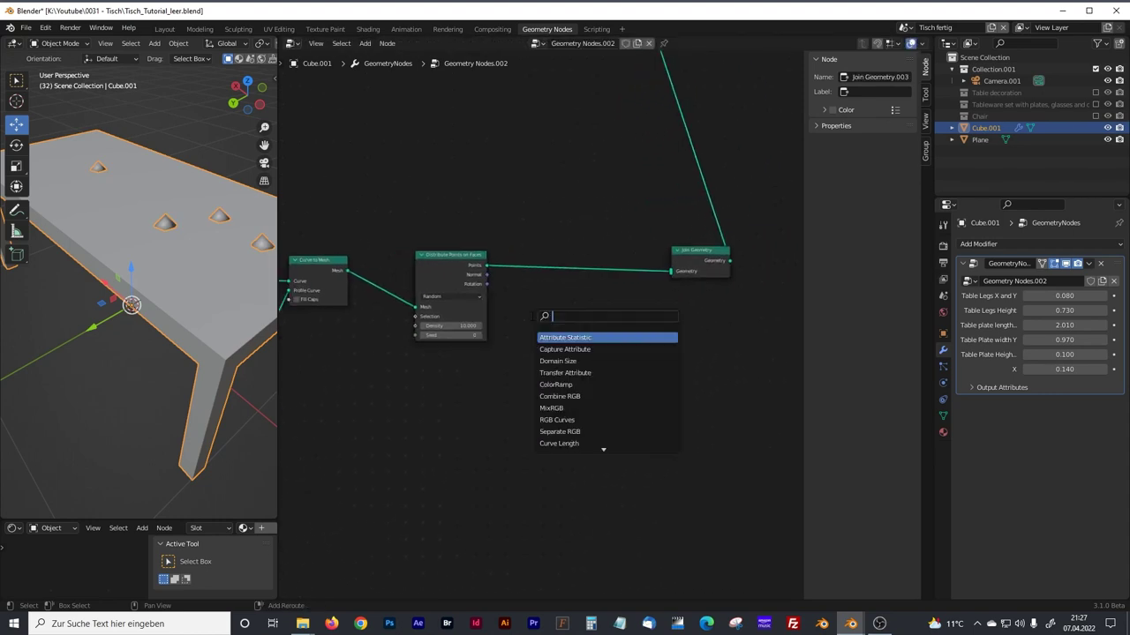
pyautogui.write('instance')
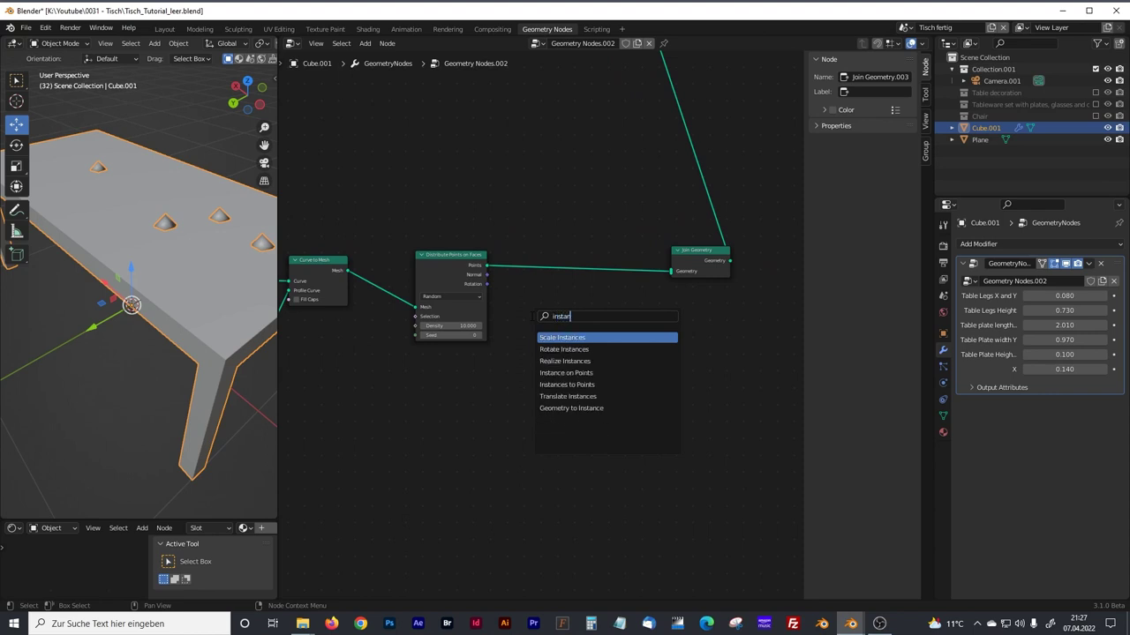
pyautogui.click(566, 372)
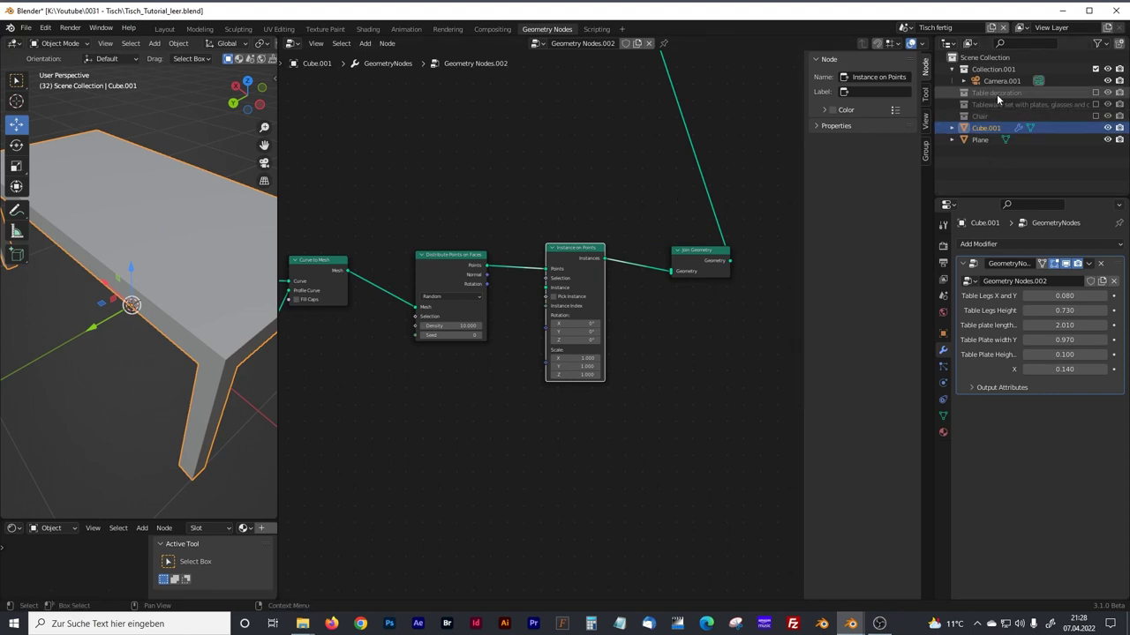
# Include the Table decoration collection in the view layer and inspect its bottle, candle body and cooking pot objects.
pyautogui.click(1096, 93)
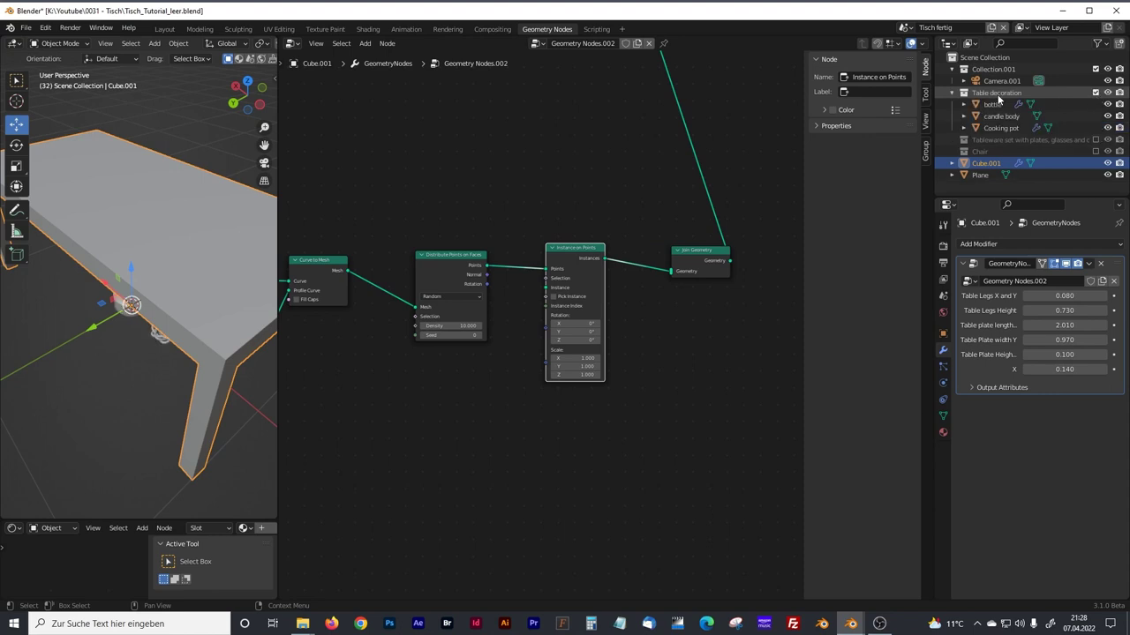
pyautogui.moveTo(429, 189); pyautogui.dragTo(495, 189)
pyautogui.moveTo(221, 357); pyautogui.dragTo(277, 310, button='middle')
pyautogui.scroll(5, 277, 323)
pyautogui.scroll(-3, 289, 311)
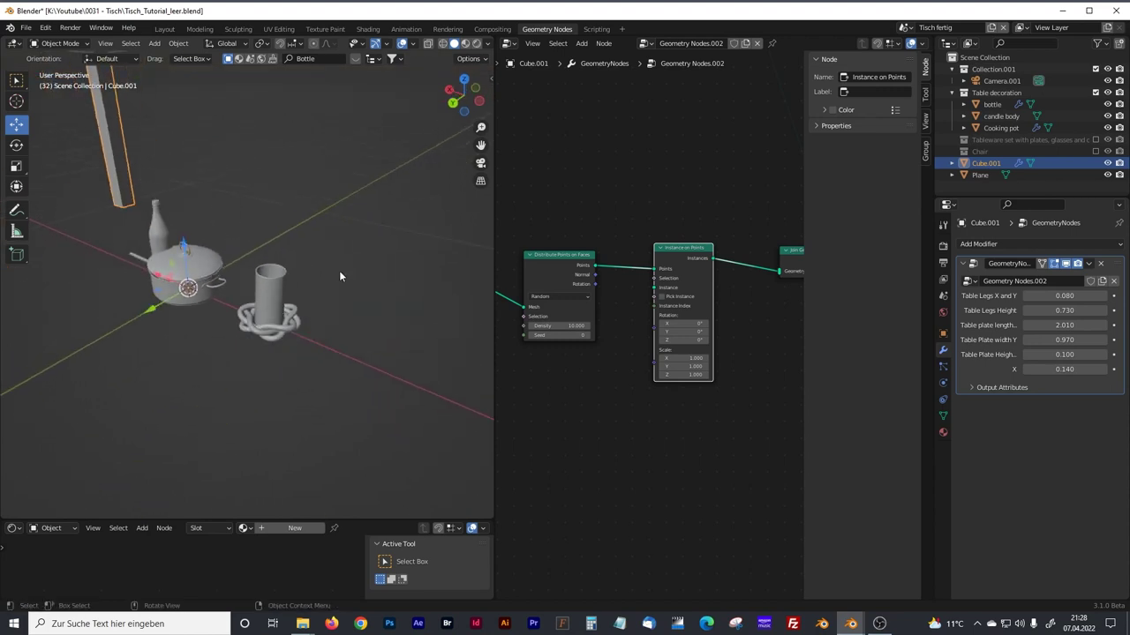
# Browse the BlenderKit model results for "Bottle" and close them without importing anything.
pyautogui.click(488, 76)
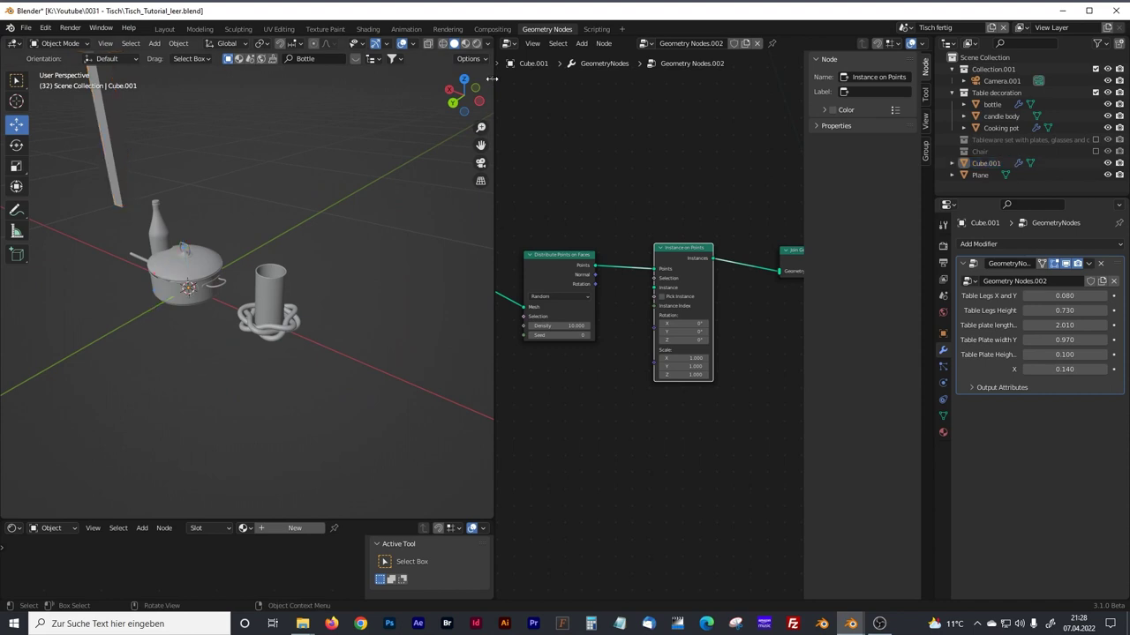
pyautogui.click(491, 78)
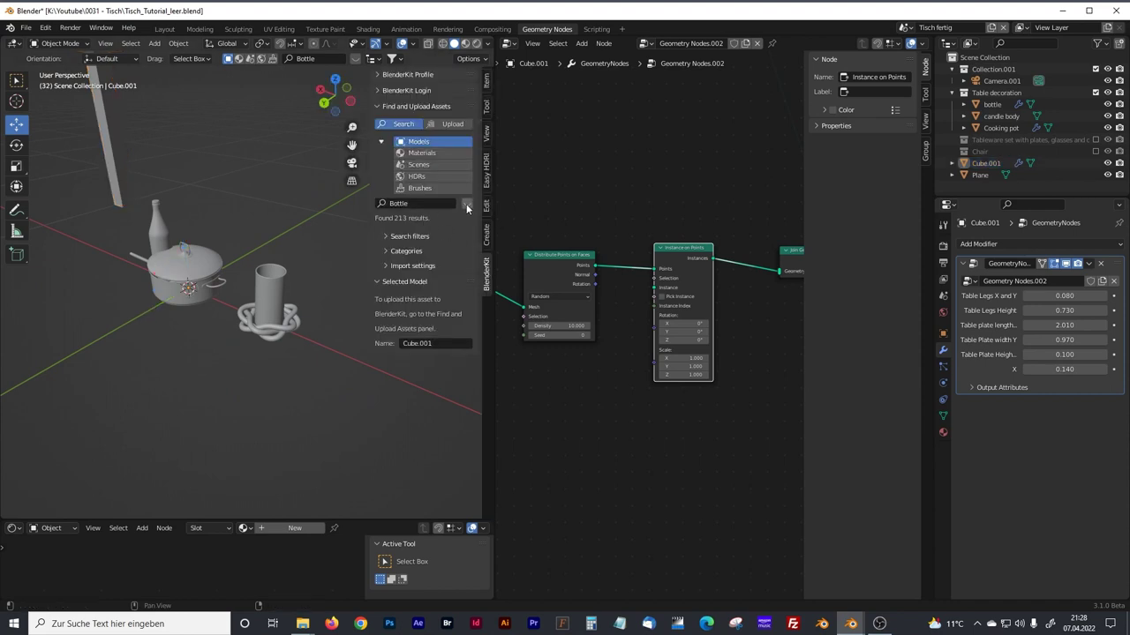
pyautogui.moveTo(495, 207); pyautogui.dragTo(547, 212)
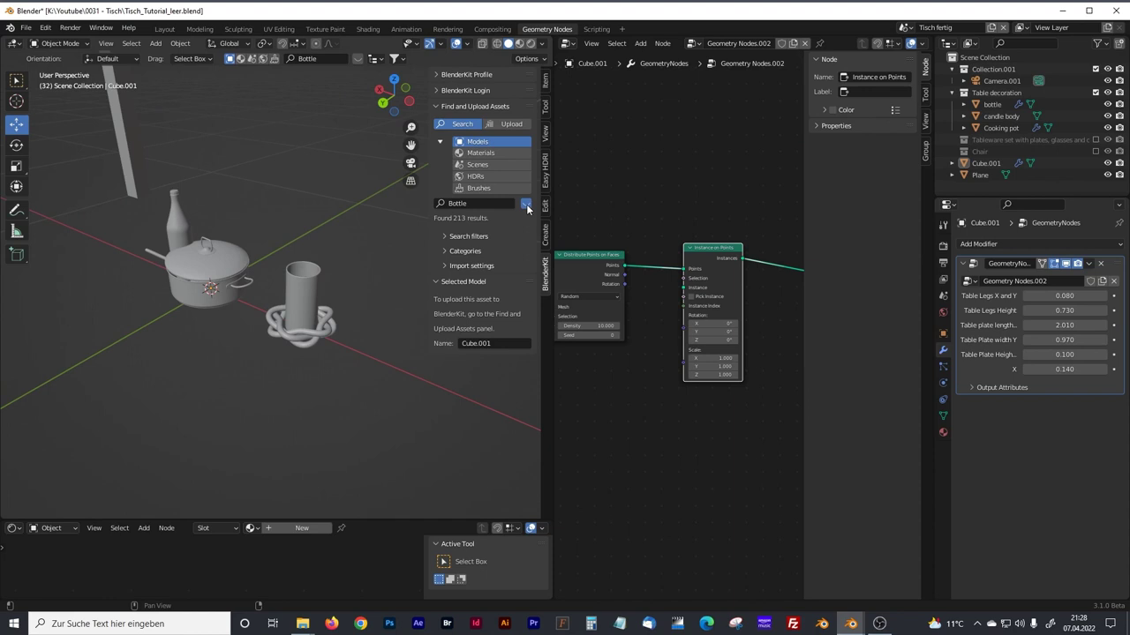
pyautogui.click(526, 204)
pyautogui.click(308, 159)
pyautogui.click(308, 159)
pyautogui.click(308, 159)
pyautogui.click(308, 158)
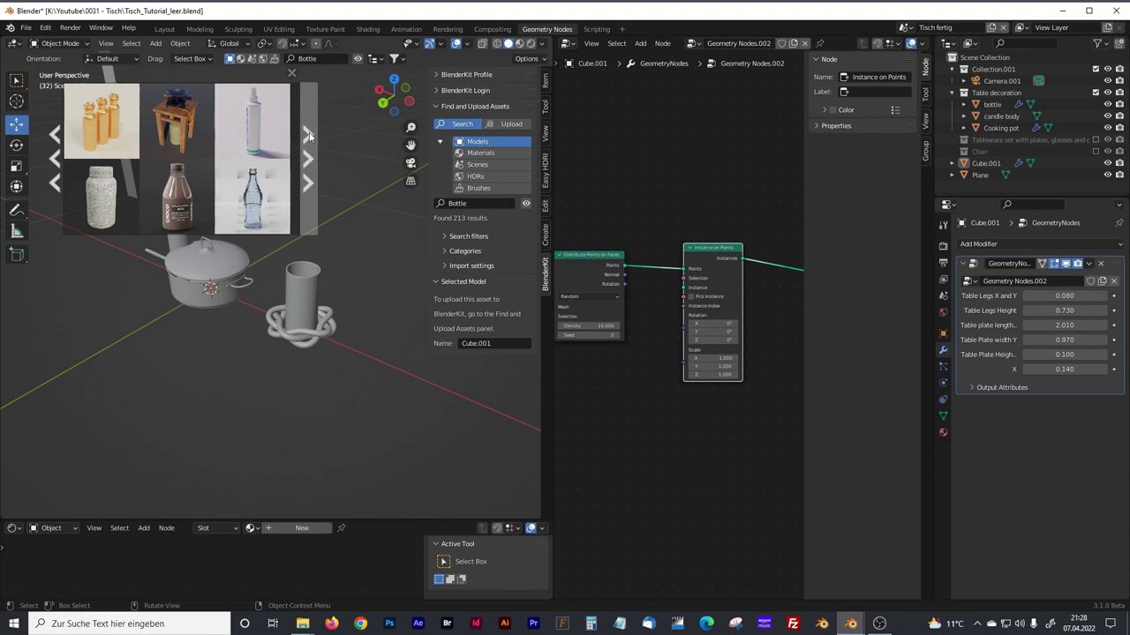
pyautogui.click(292, 74)
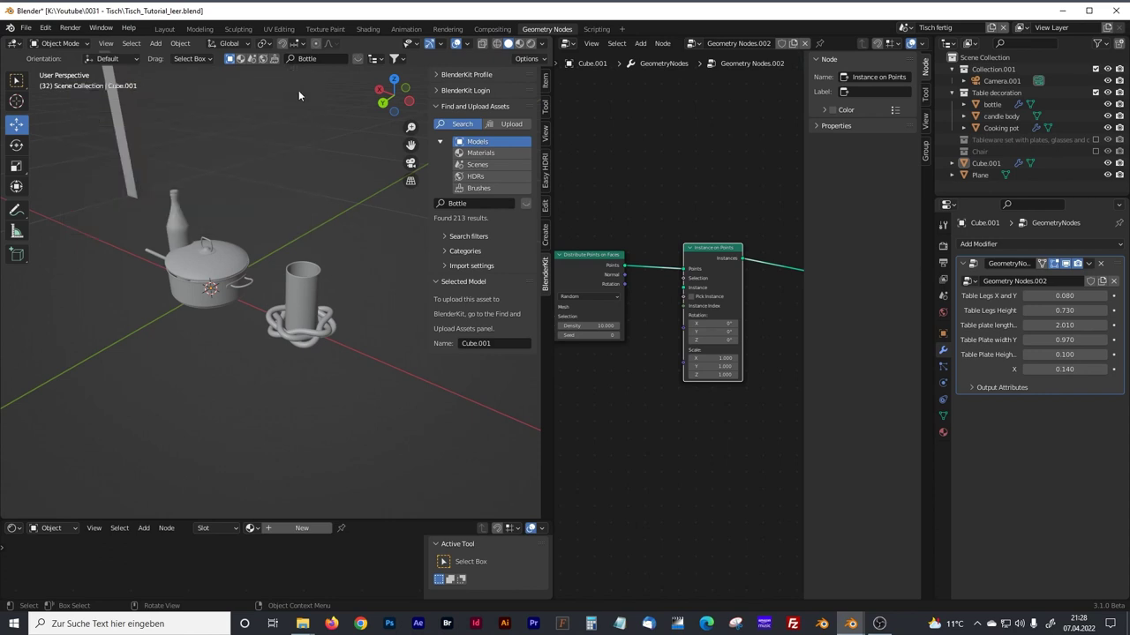
# Exclude the Table decoration collection from the view layer again.
pyautogui.moveTo(233, 279); pyautogui.dragTo(266, 287, button='middle')
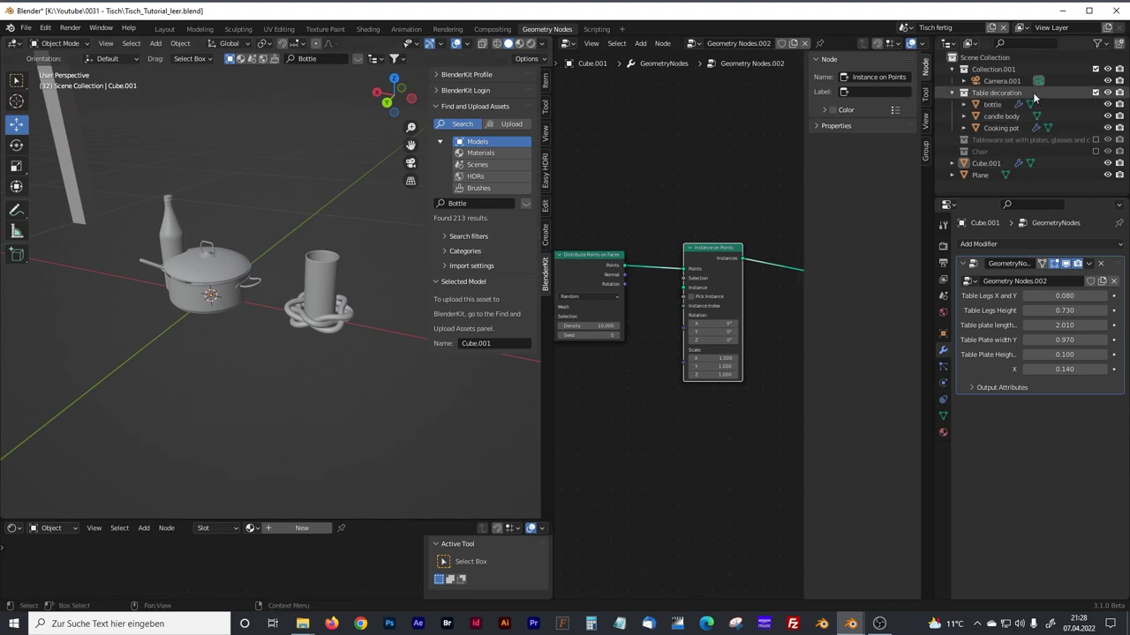
pyautogui.click(1094, 92)
pyautogui.scroll(-5, 250, 240)
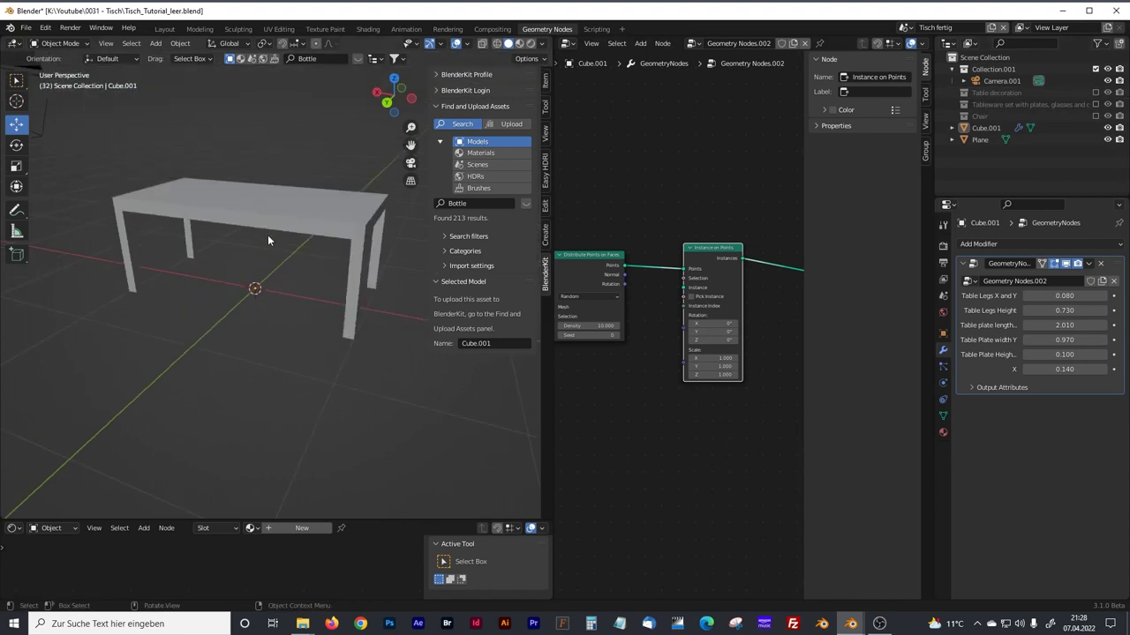
# Add the Table decoration collection to the node tree as a Collection Info node, placed below Distribute Points on Faces.
pyautogui.moveTo(553, 210); pyautogui.dragTo(191, 212)
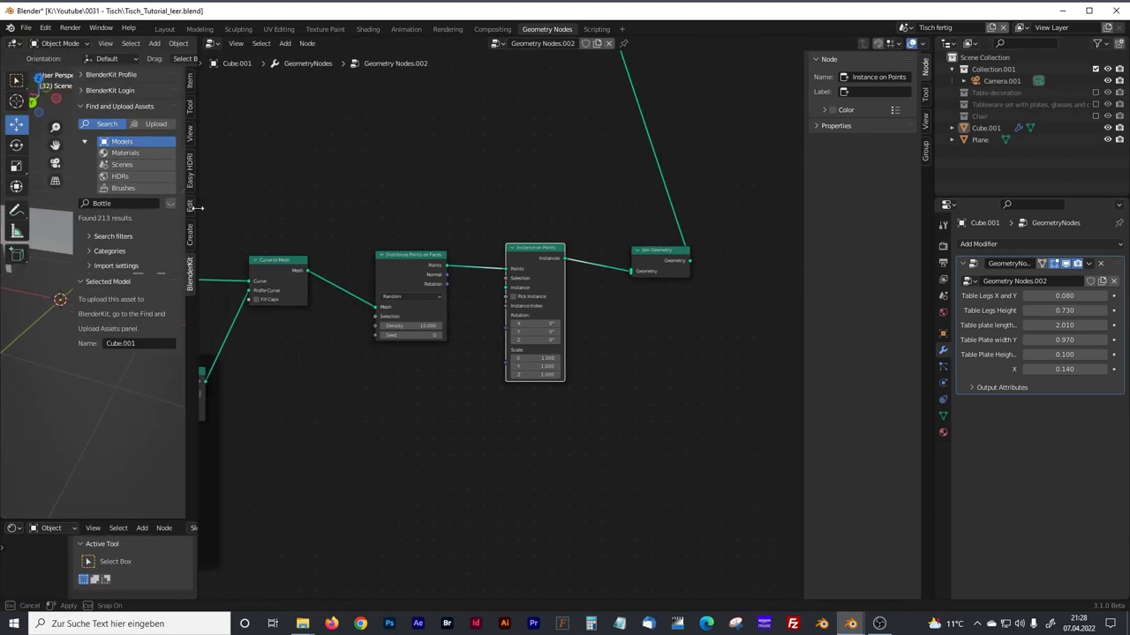
pyautogui.moveTo(981, 95); pyautogui.dragTo(398, 392)
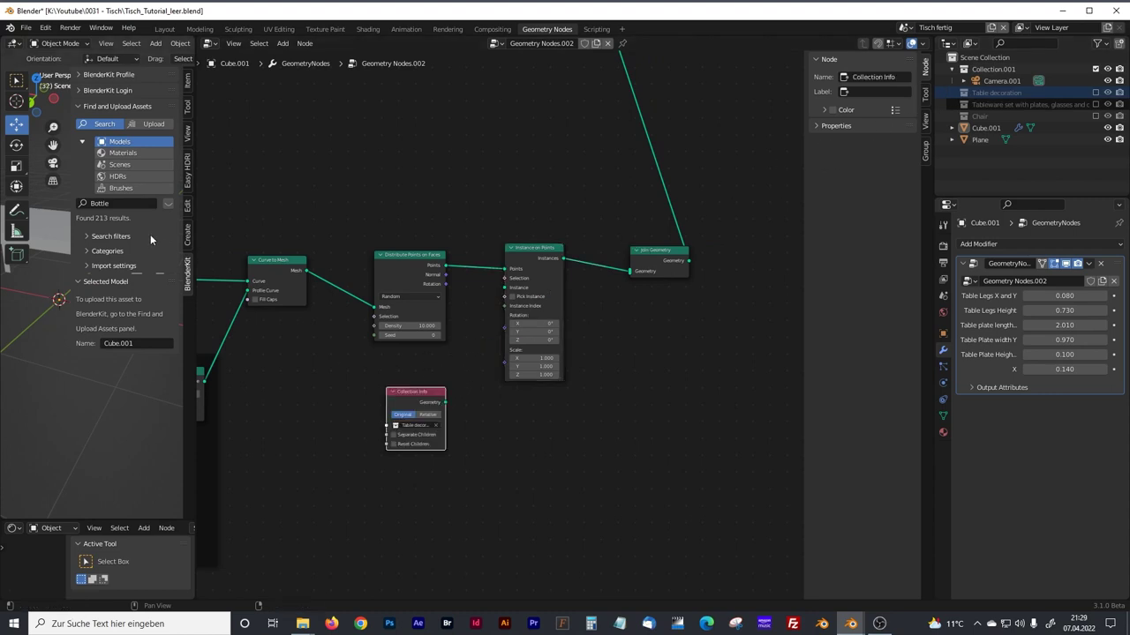
pyautogui.press('n')
pyautogui.moveTo(196, 232); pyautogui.dragTo(318, 232)
# Enable Pick Instance, Separate Children and Reset Children, and connect the Collection Info geometry to the Instance input of Instance on Points.
pyautogui.keyDown('ctrl'); pyautogui.moveTo(501, 392); pyautogui.dragTo(545, 382, button='middle'); pyautogui.keyUp('ctrl')
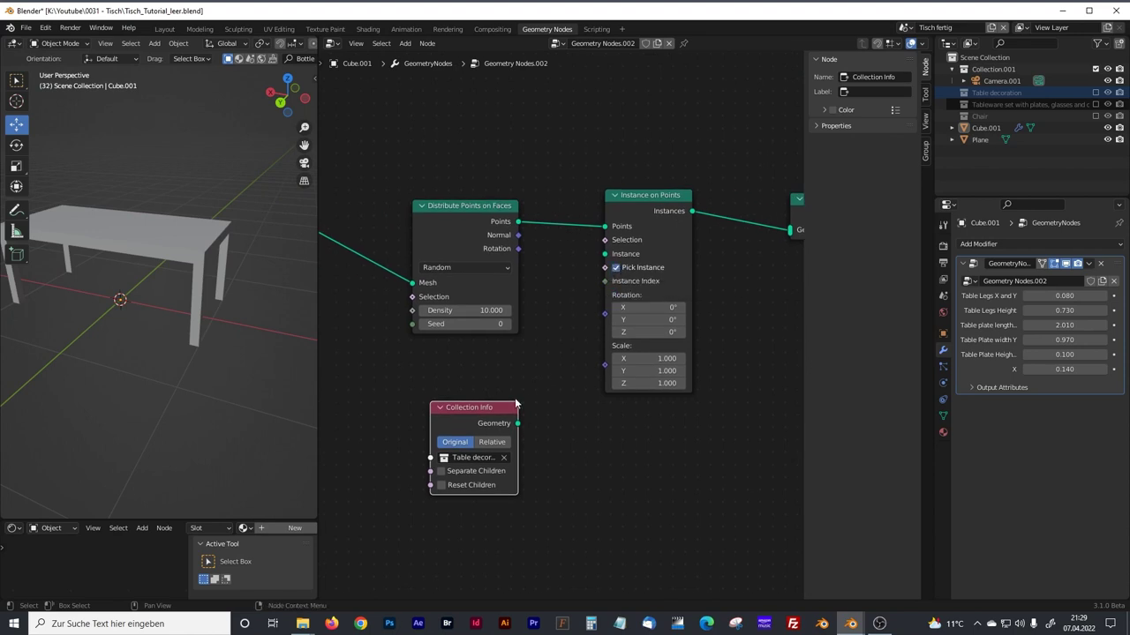
pyautogui.moveTo(440, 473); pyautogui.dragTo(441, 485)
pyautogui.moveTo(518, 426); pyautogui.dragTo(597, 258)
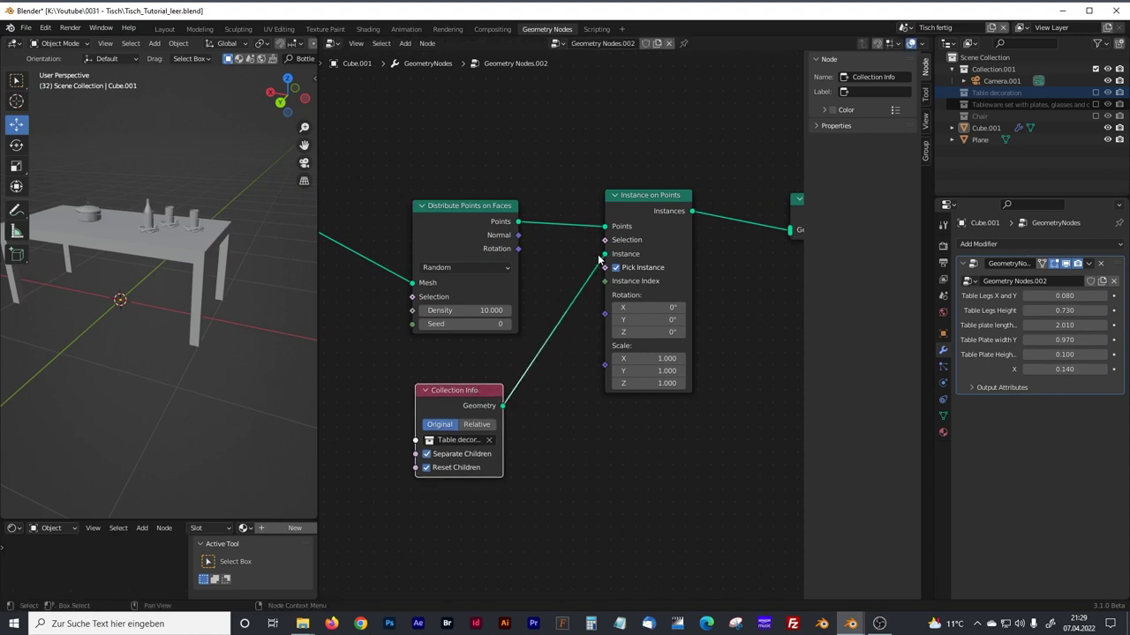
# Switch Distribute Points on Faces to the Poisson Disk method and set its Density Max to 31.400.
pyautogui.moveTo(317, 223); pyautogui.dragTo(404, 226)
pyautogui.moveTo(300, 255); pyautogui.dragTo(225, 259, button='middle')
pyautogui.scroll(3, 238, 300)
pyautogui.scroll(1, 209, 238)
pyautogui.scroll(2, 225, 258)
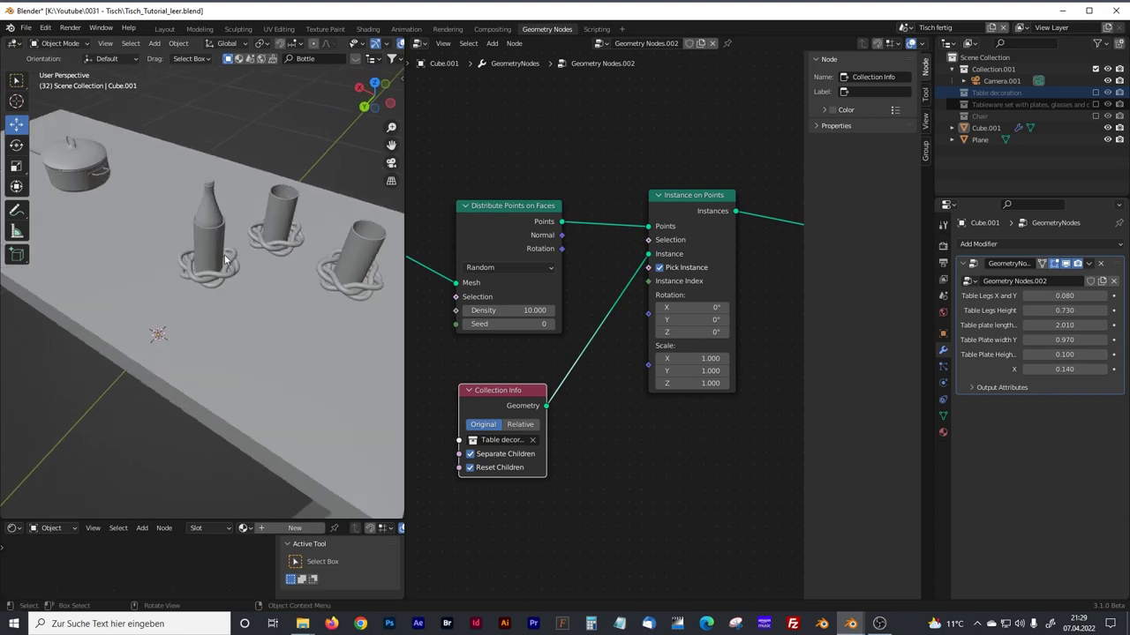
pyautogui.scroll(-2, 225, 258)
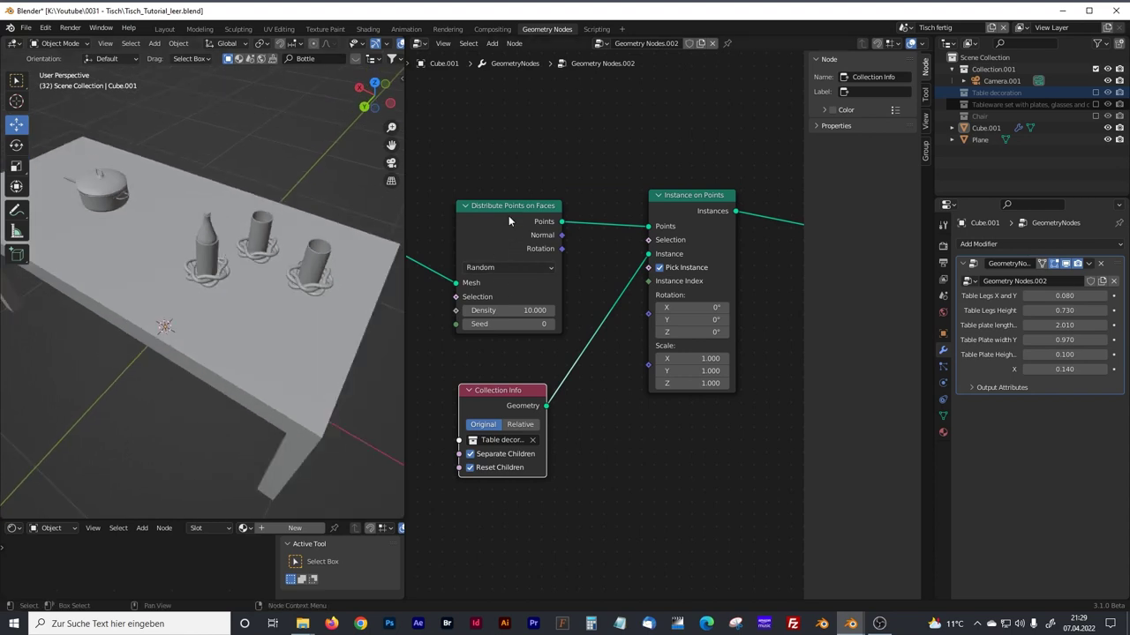
pyautogui.moveTo(508, 221); pyautogui.dragTo(508, 212)
pyautogui.click(502, 259)
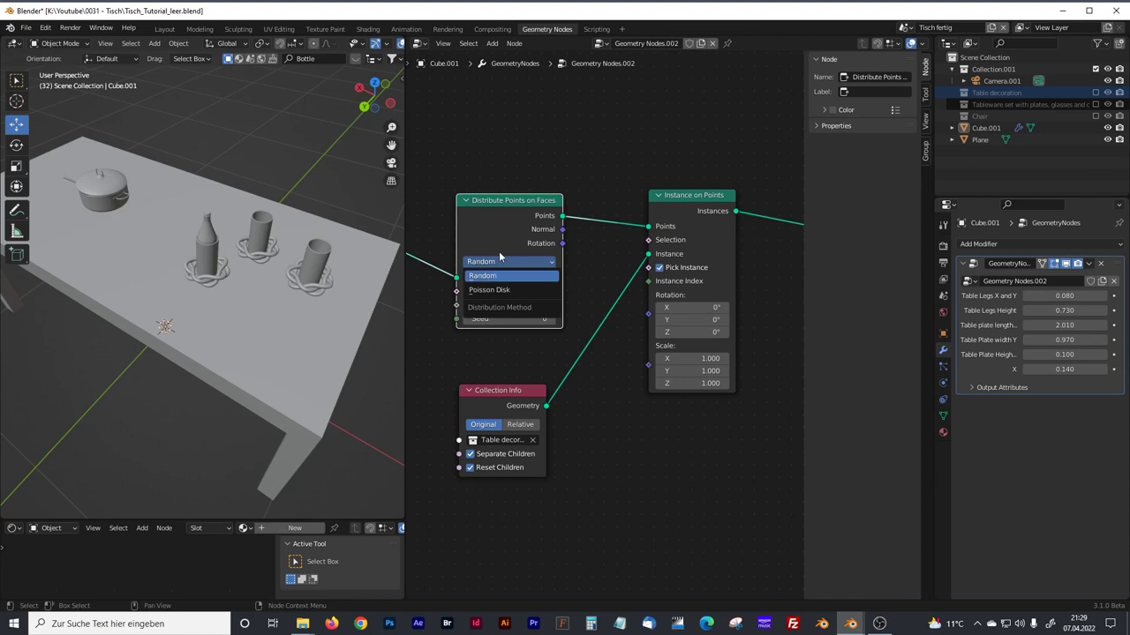
pyautogui.click(496, 259)
pyautogui.click(494, 259)
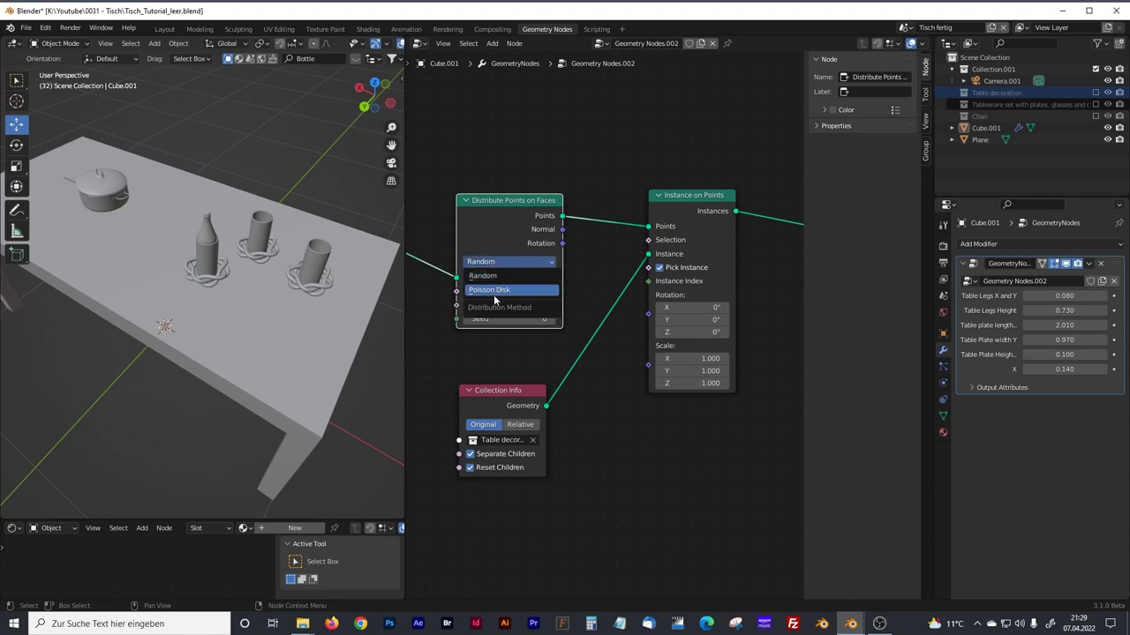
pyautogui.click(493, 294)
pyautogui.moveTo(530, 318); pyautogui.dragTo(618, 319)
# Try a Distance Min of 0.3 m on the Distribute Points on Faces node.
pyautogui.click(526, 305)
pyautogui.click(526, 305)
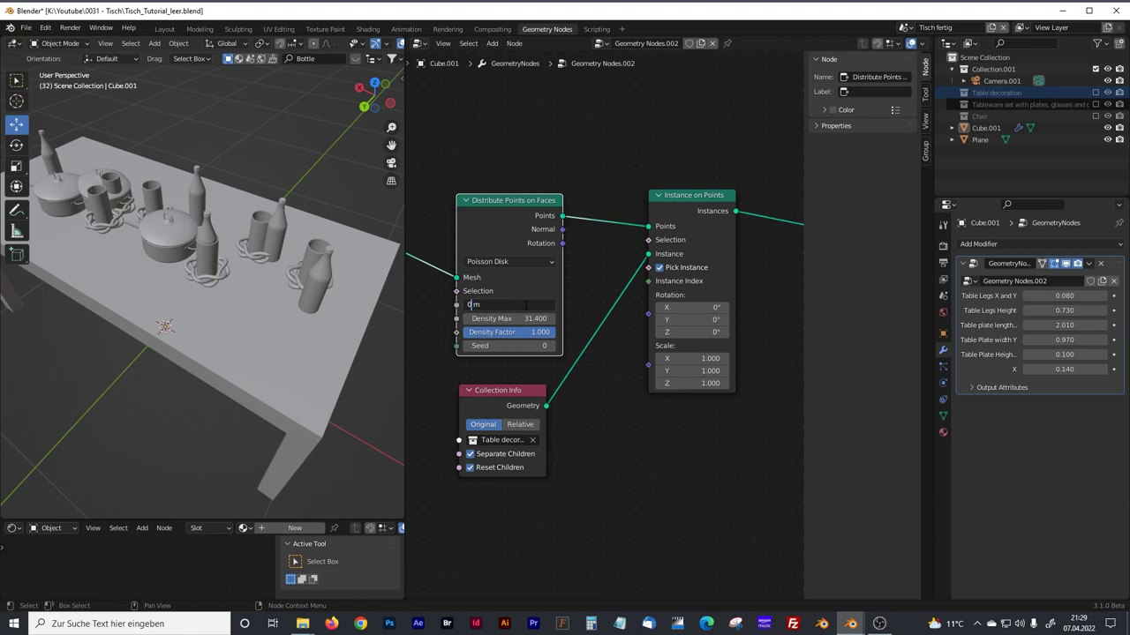
pyautogui.write('.3')
pyautogui.press('Return')
# Set Distribute Points on Faces to a Distance Min of 0.25 m and a Density Max of 220.900.
pyautogui.click(524, 305)
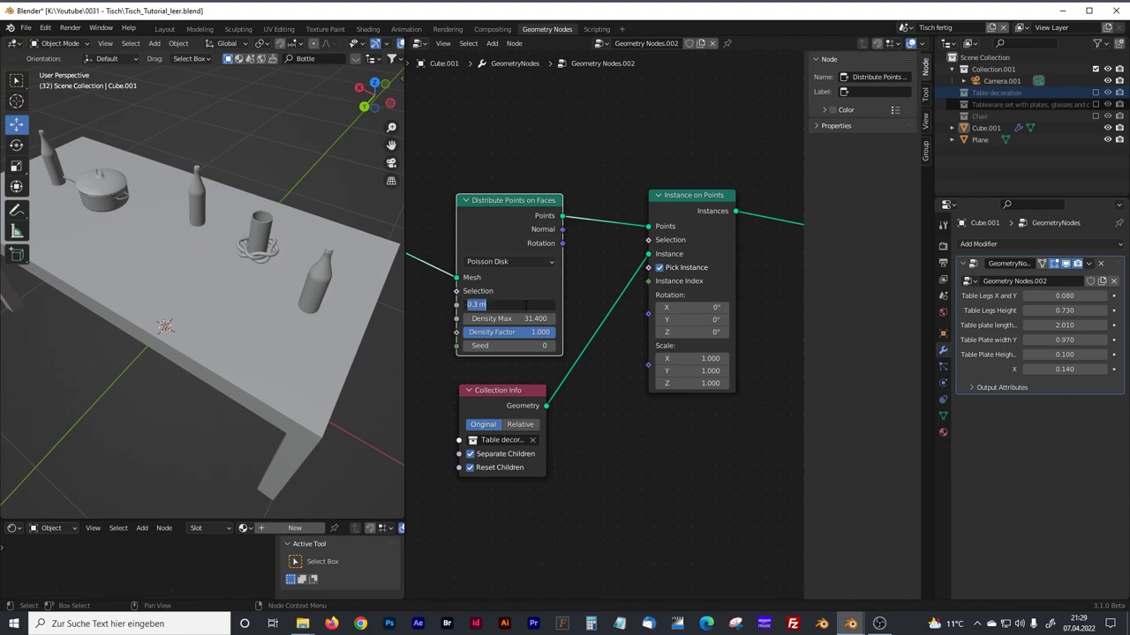
pyautogui.click(473, 305)
pyautogui.write('25')
pyautogui.press('Return')
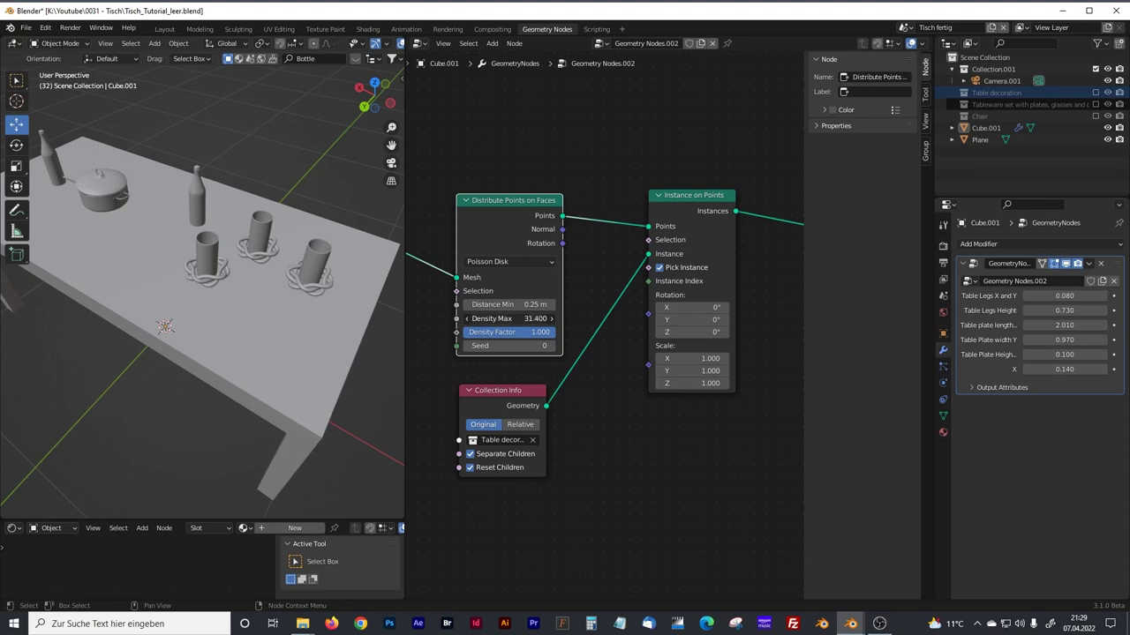
pyautogui.moveTo(508, 319)
pyautogui.mouseDown()
pyautogui.moveTo(539, 318)
pyautogui.moveTo(516, 319)
pyautogui.mouseUp()
# Set the modifier's table plate length to 2.120.
pyautogui.moveTo(360, 278); pyautogui.dragTo(199, 265, button='middle')
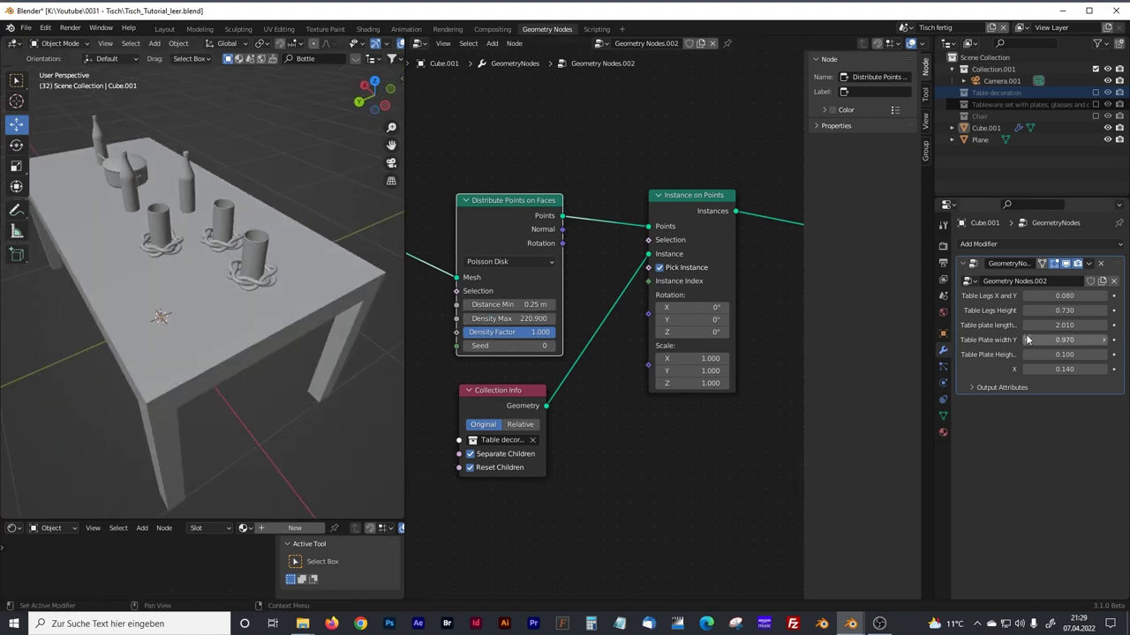
pyautogui.moveTo(1029, 324); pyautogui.dragTo(1066, 325)
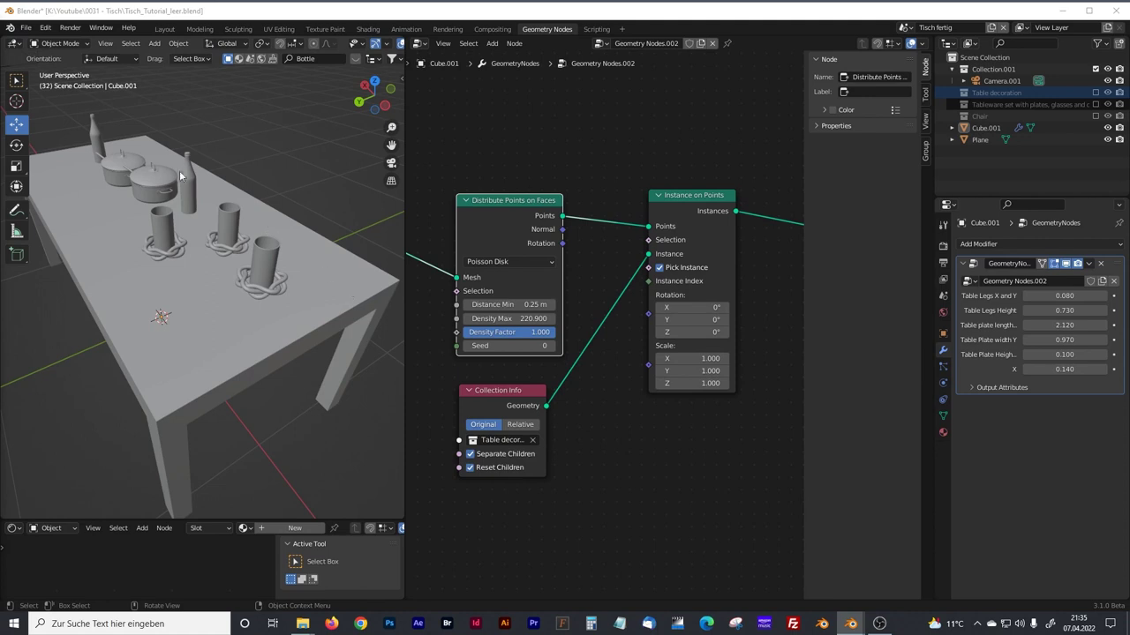
# Frame the Middle Objects Area together with Set Position, Curve to Mesh, Distribute Points, Collection Info and Instance on Points, and label it "Middle Objects".
pyautogui.scroll(-4, 536, 353)
pyautogui.moveTo(536, 344); pyautogui.dragTo(638, 324, button='middle')
pyautogui.scroll(-3, 539, 322)
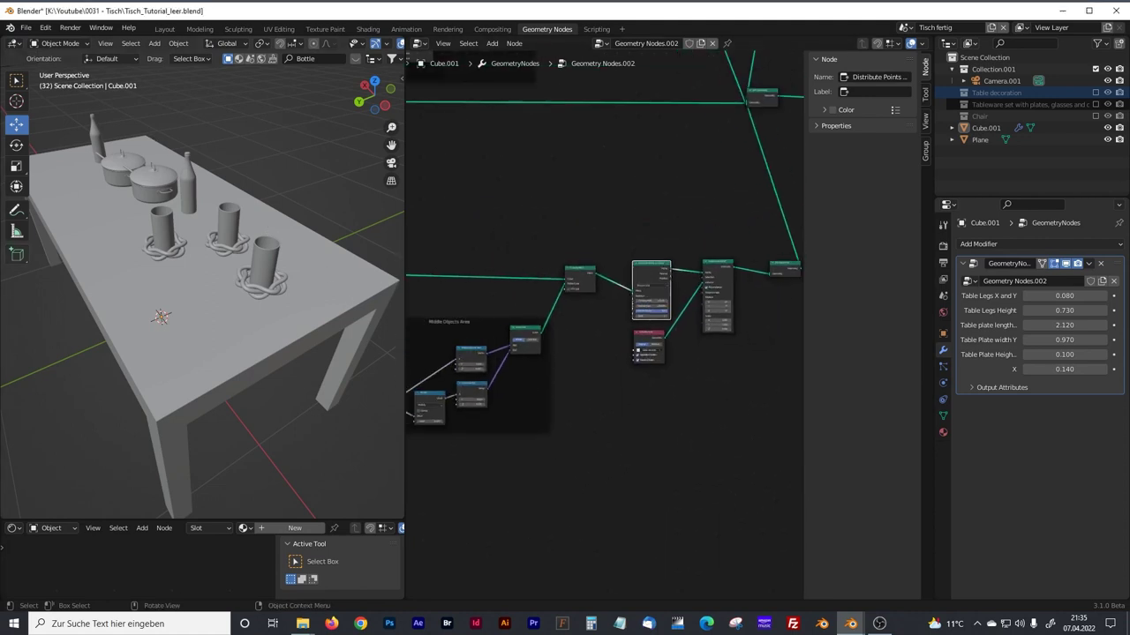
pyautogui.moveTo(404, 233); pyautogui.dragTo(220, 232)
pyautogui.moveTo(453, 272); pyautogui.dragTo(488, 252, button='middle')
pyautogui.moveTo(375, 306); pyautogui.dragTo(397, 306)
pyautogui.moveTo(697, 470); pyautogui.dragTo(298, 226)
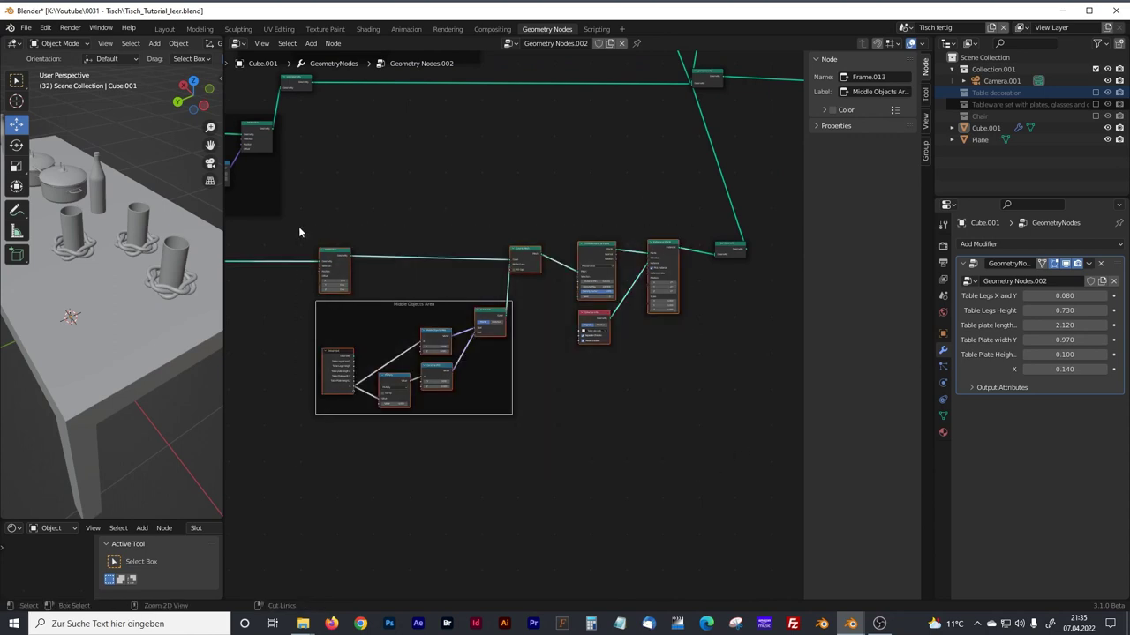
pyautogui.hotkey('ctrl', 'j')
pyautogui.click(859, 94)
pyautogui.write('Middle Objects')
pyautogui.press('Return')
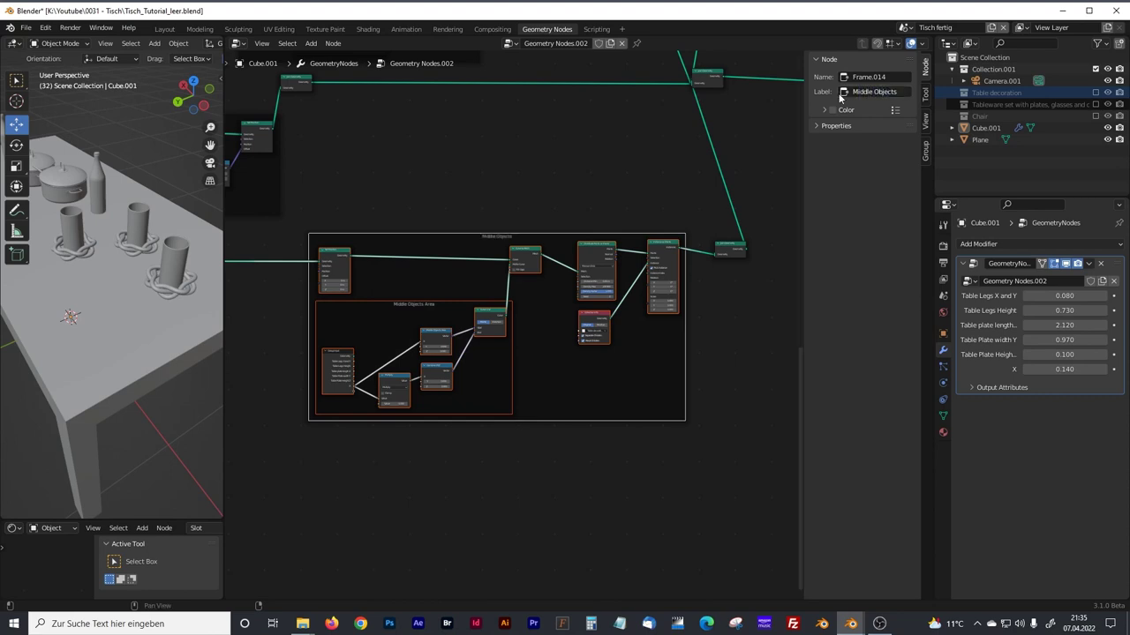
# Give the Middle Objects Area frame a custom color.
pyautogui.click(428, 309)
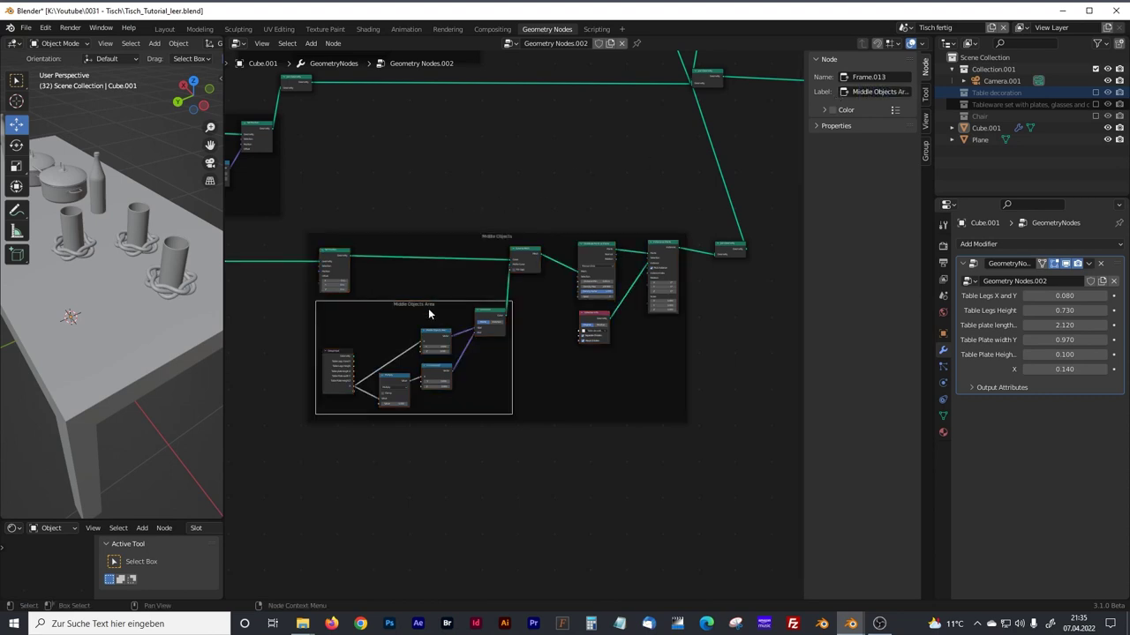
pyautogui.click(832, 110)
# Examine the link from the Curve Line after "Line away from edge" to the Set Position node in the Middle Objects frame.
pyautogui.moveTo(298, 312); pyautogui.dragTo(409, 307, button='middle')
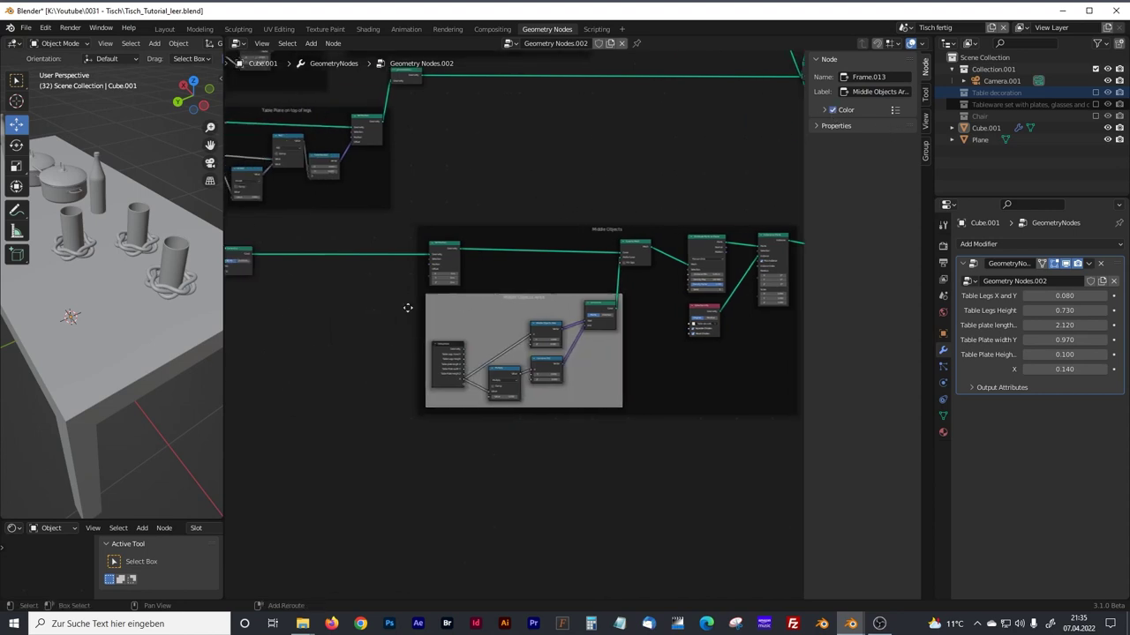
pyautogui.moveTo(333, 284); pyautogui.dragTo(480, 288, button='middle')
pyautogui.moveTo(350, 271); pyautogui.dragTo(457, 282, button='middle')
pyautogui.scroll(4, 401, 248)
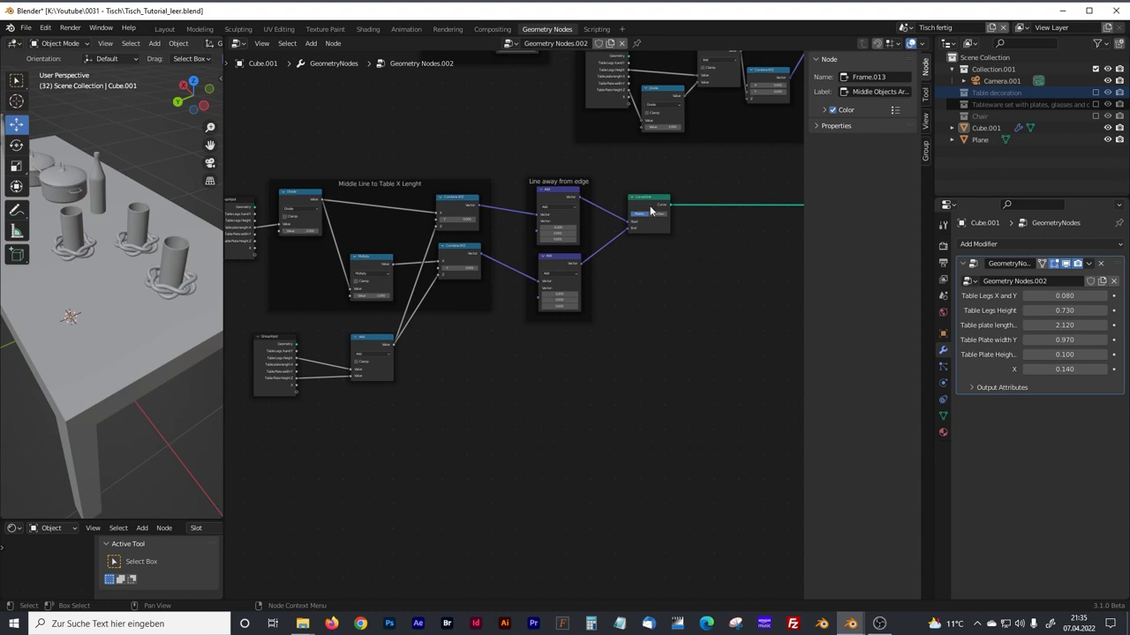
pyautogui.keyDown('ctrl'); pyautogui.hscroll(6, 640, 194); pyautogui.keyUp('ctrl')
pyautogui.scroll(2, 431, 225)
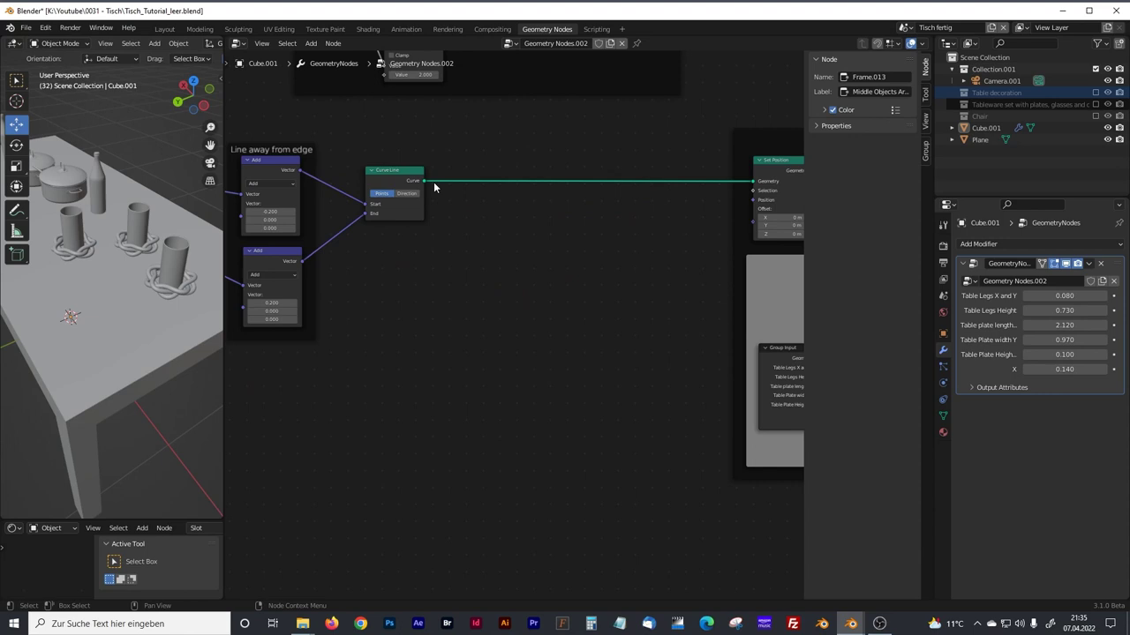
pyautogui.moveTo(575, 219); pyautogui.dragTo(517, 227, button='middle')
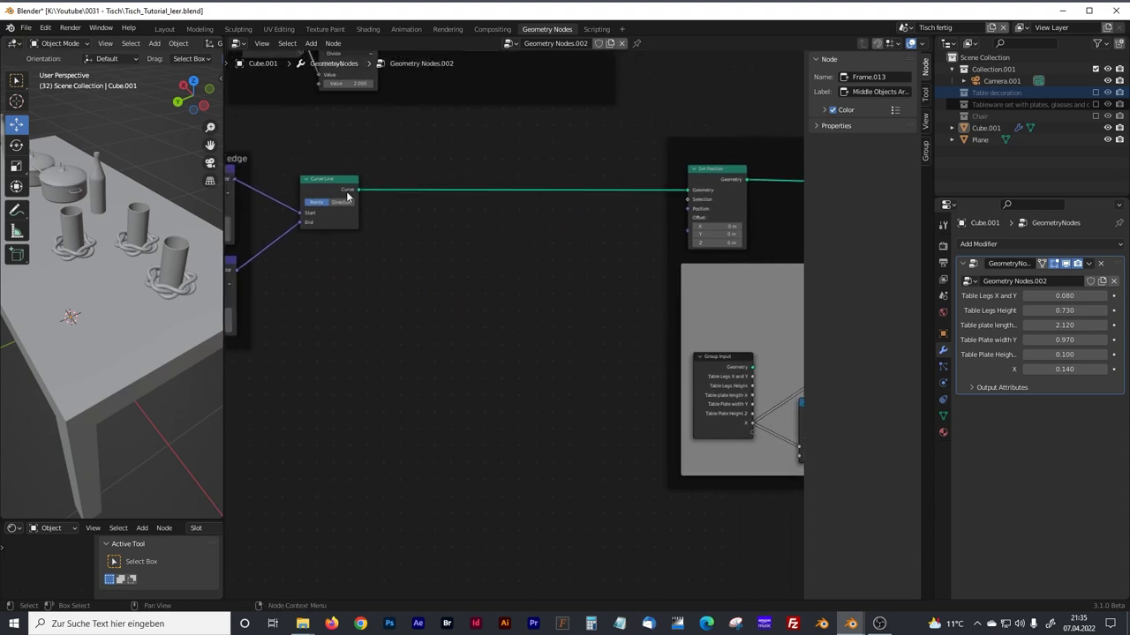
pyautogui.moveTo(512, 265); pyautogui.dragTo(309, 278, button='middle')
pyautogui.moveTo(583, 263); pyautogui.dragTo(409, 274, button='middle')
pyautogui.moveTo(291, 283); pyautogui.dragTo(602, 231, button='middle')
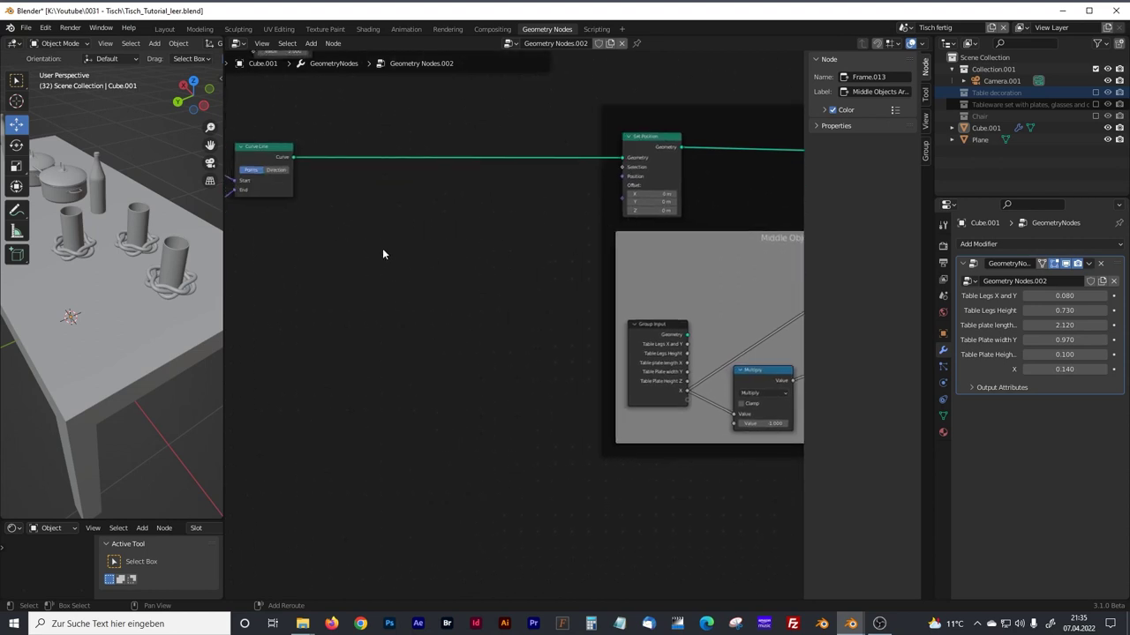
pyautogui.moveTo(382, 248); pyautogui.dragTo(474, 226, button='middle')
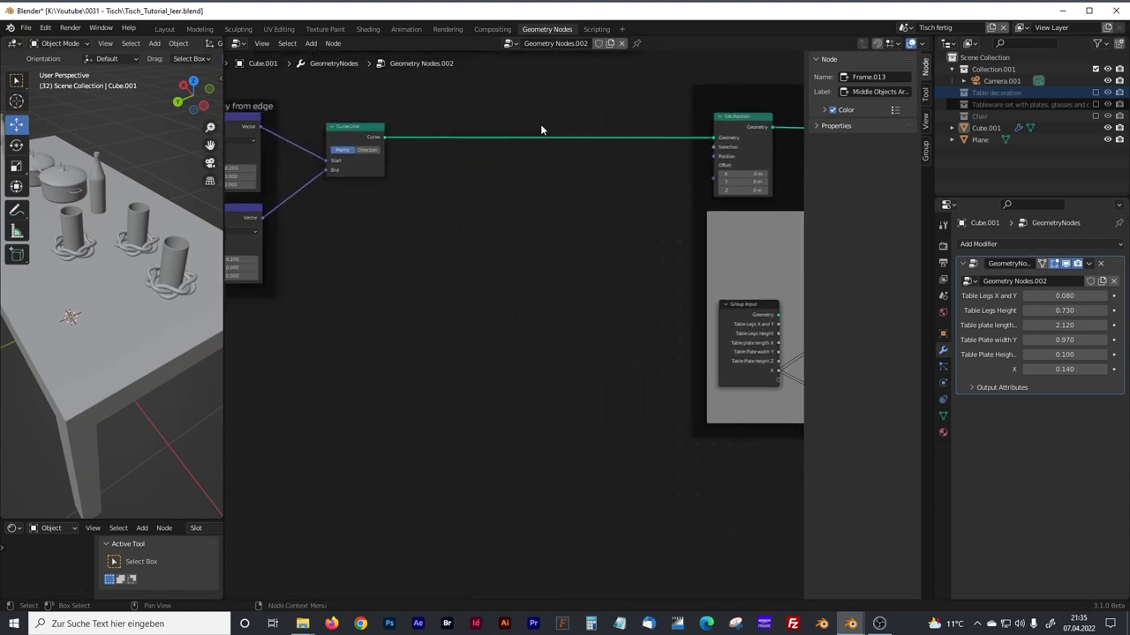
# Insert a reroute on the Curve Line's output link and place a new Set Position node below the Middle Objects frame.
pyautogui.keyDown('shift'); pyautogui.moveTo(542, 123); pyautogui.dragTo(547, 210, button='right'); pyautogui.keyUp('shift')
pyautogui.scroll(-4, 544, 218)
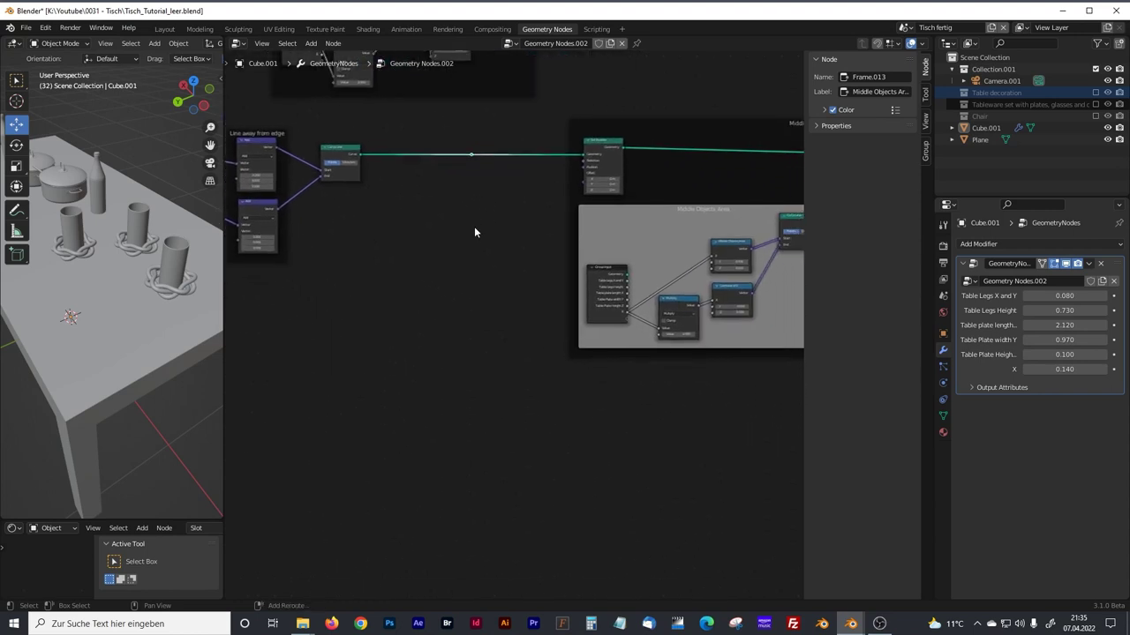
pyautogui.click(498, 361)
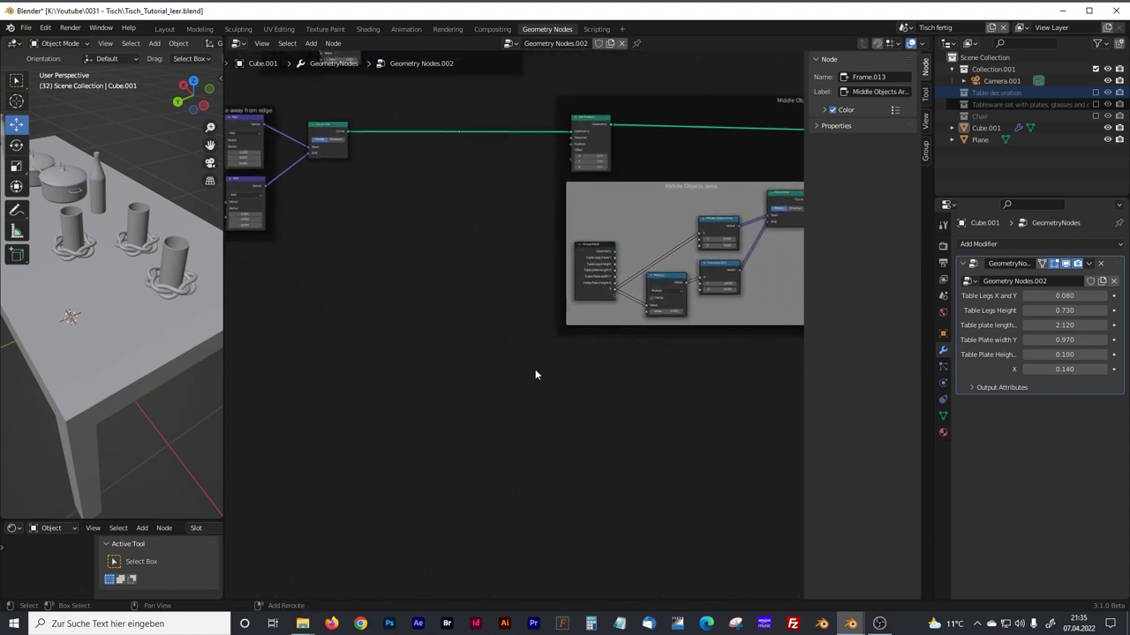
pyautogui.hotkey('shift', 'a')
pyautogui.write('set')
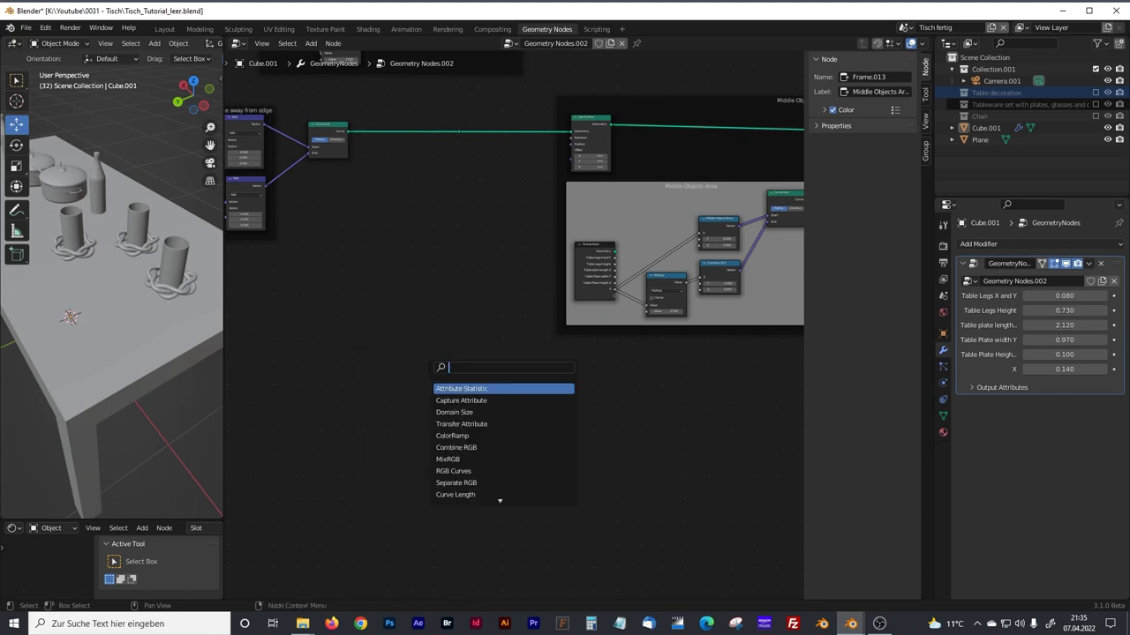
pyautogui.click(452, 400)
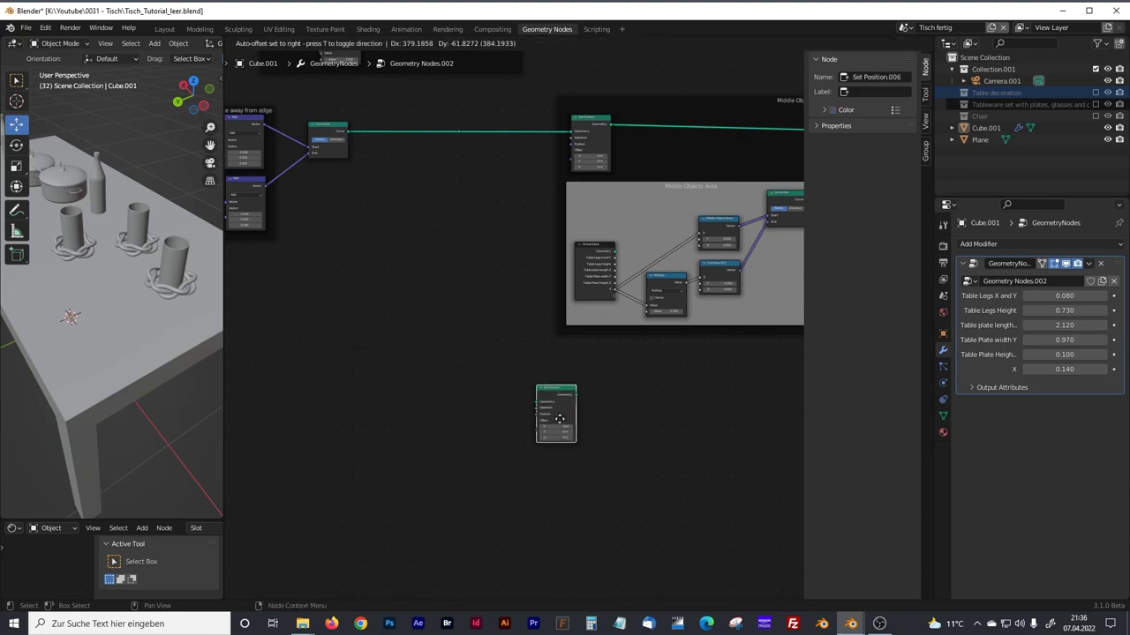
pyautogui.click(579, 417)
# Connect the reroute to the new Set Position node's Geometry and route that link around a corner with additional reroutes.
pyautogui.keyDown('shift'); pyautogui.moveTo(457, 131); pyautogui.dragTo(459, 136, button='right'); pyautogui.keyUp('shift')
pyautogui.moveTo(459, 133); pyautogui.dragTo(555, 404)
pyautogui.keyDown('shift'); pyautogui.moveTo(520, 243); pyautogui.dragTo(469, 297, button='right'); pyautogui.keyUp('shift')
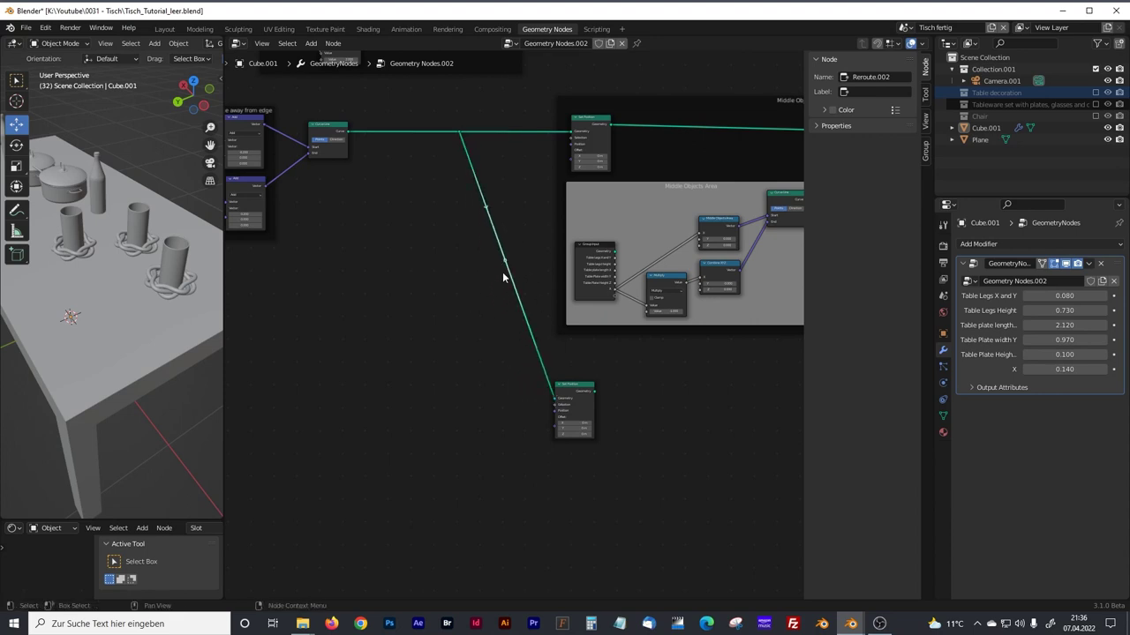
pyautogui.moveTo(513, 251); pyautogui.dragTo(471, 386)
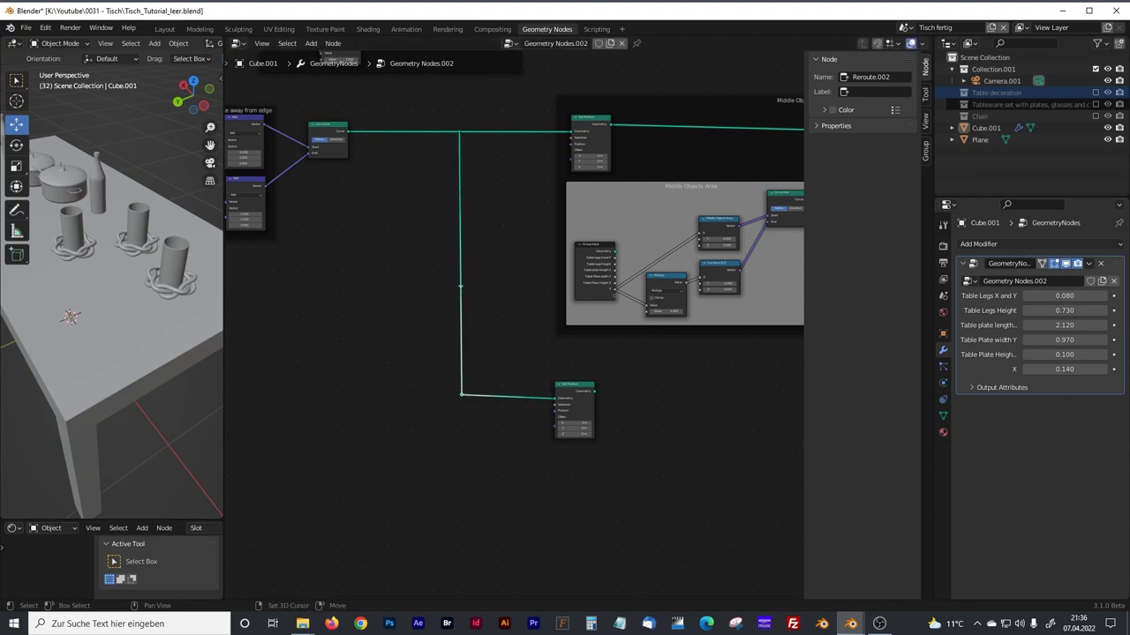
# Add an Instance on Points node below the Middle Objects frame, after the new Set Position node.
pyautogui.moveTo(648, 411); pyautogui.dragTo(446, 376, button='middle')
pyautogui.moveTo(603, 381); pyautogui.dragTo(539, 375, button='middle')
pyautogui.hotkey('shift', 'a')
pyautogui.click(526, 370)
pyautogui.write('in')
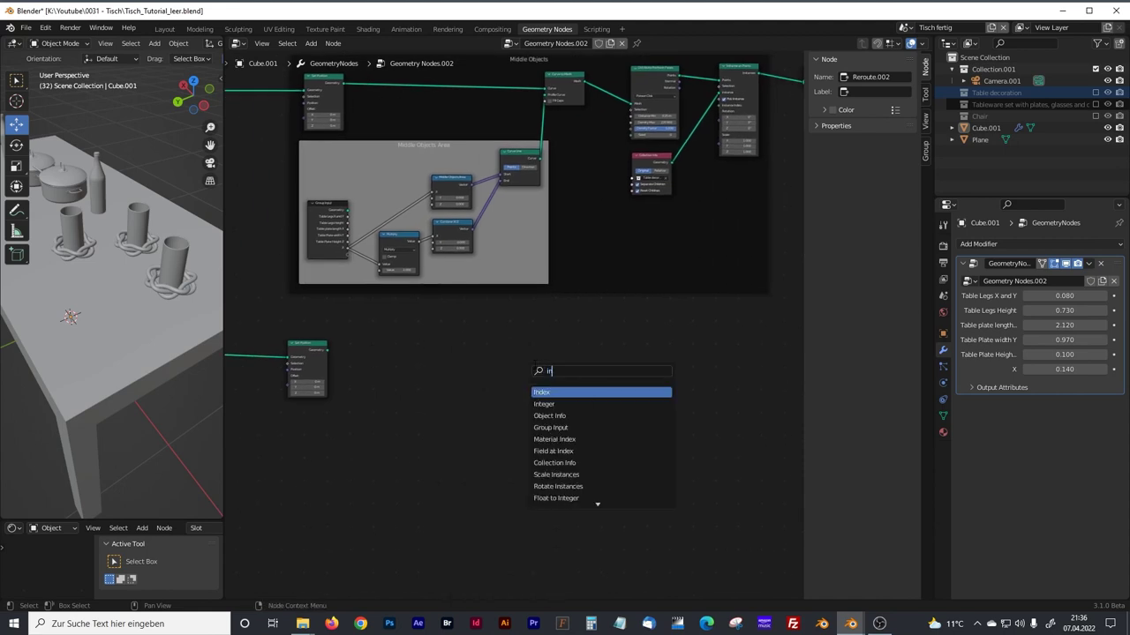
pyautogui.write('tst')
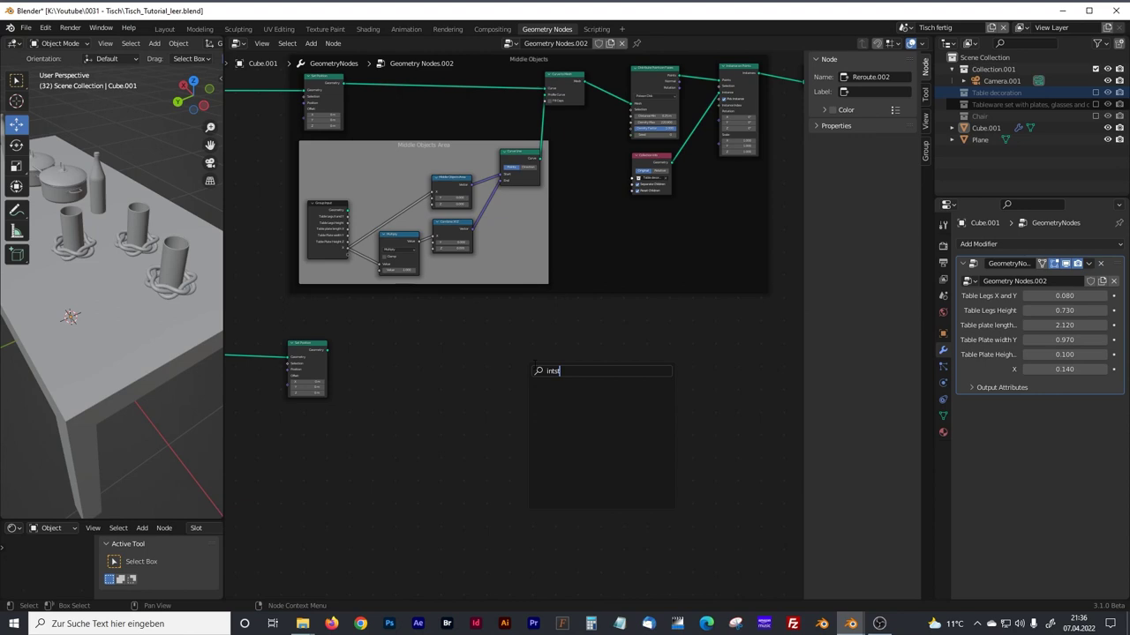
pyautogui.press('BackSpace')
pyautogui.press('BackSpace')
pyautogui.press('BackSpace')
pyautogui.write('stanc')
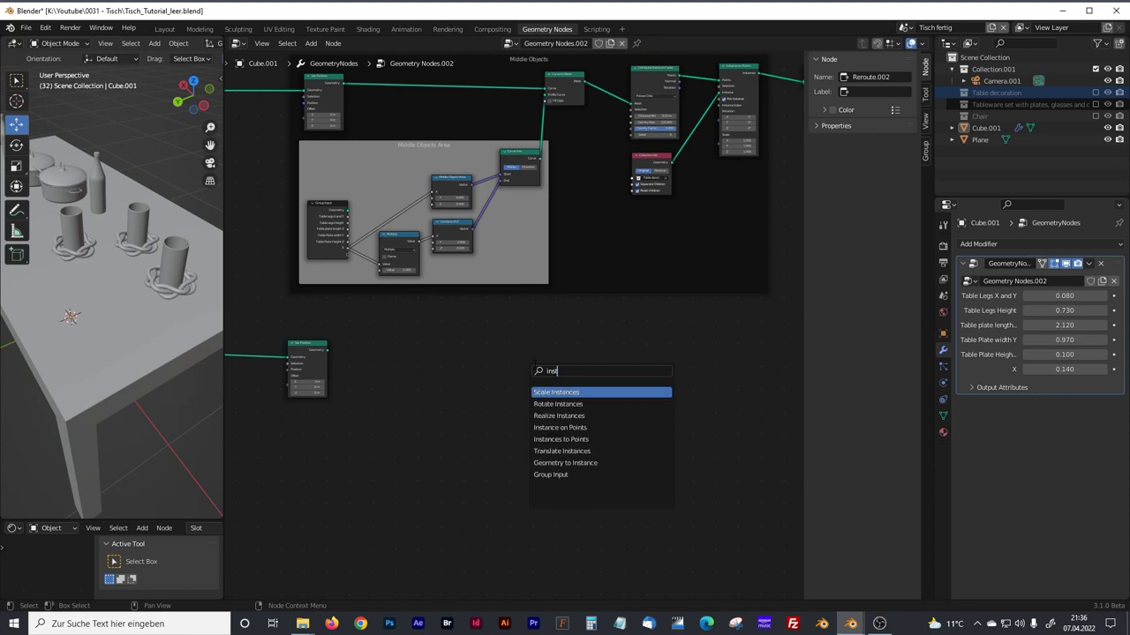
pyautogui.click(569, 427)
pyautogui.click(569, 402)
# Connect the new Set Position node's Geometry output to the Points input of Instance on Points.
pyautogui.scroll(1, 397, 390)
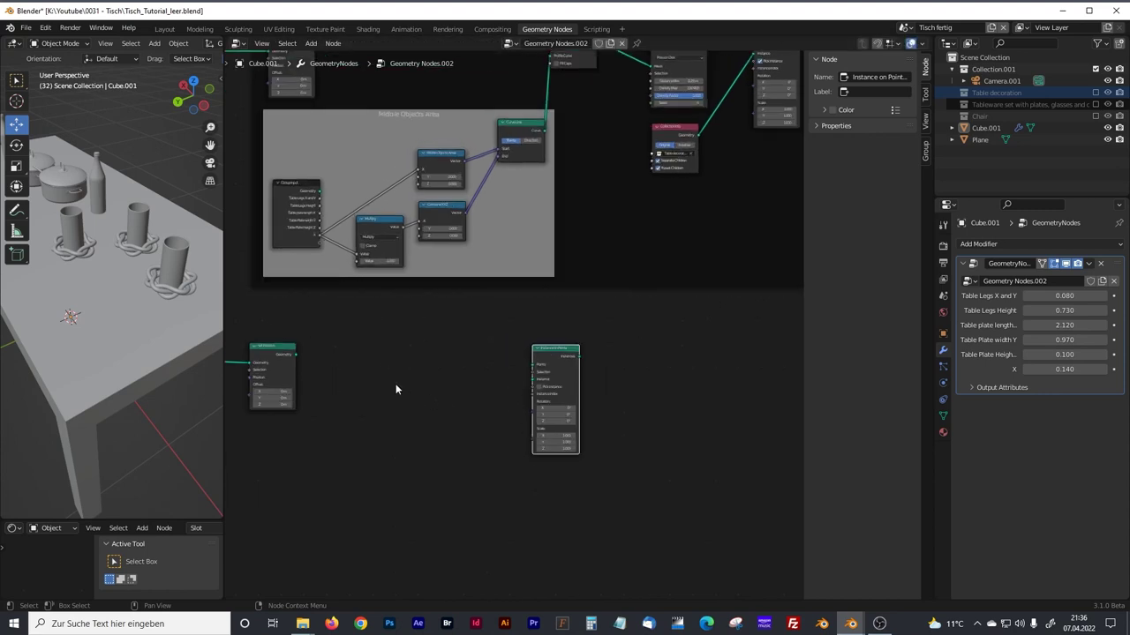
pyautogui.scroll(3, 396, 389)
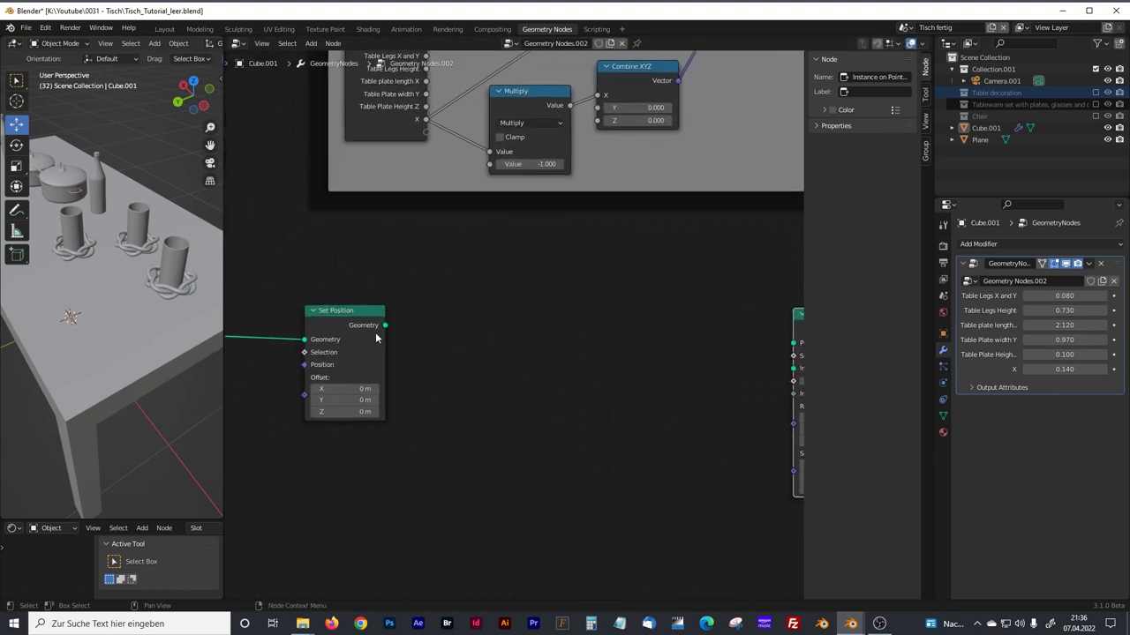
pyautogui.moveTo(385, 325); pyautogui.dragTo(657, 343)
pyautogui.keyDown('ctrl'); pyautogui.scroll(-5, 464, 318); pyautogui.keyUp('ctrl')
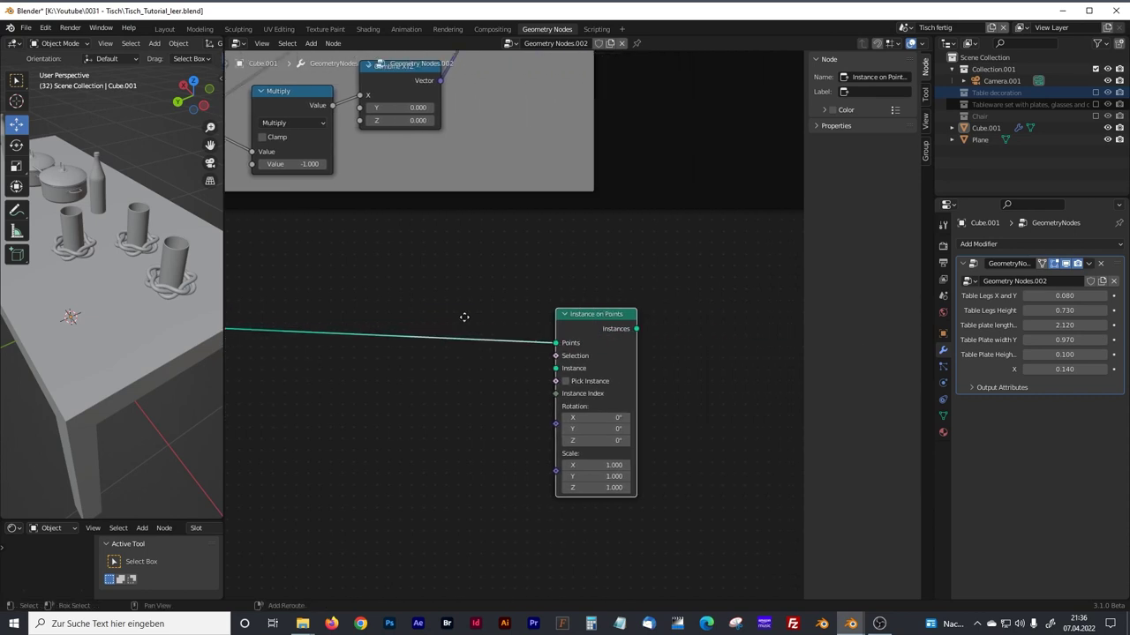
# Duplicate the Join Geometry node beside the Middle Objects frame, place it after the new Instance on Points and connect the Instances output to it.
pyautogui.scroll(-4, 549, 347)
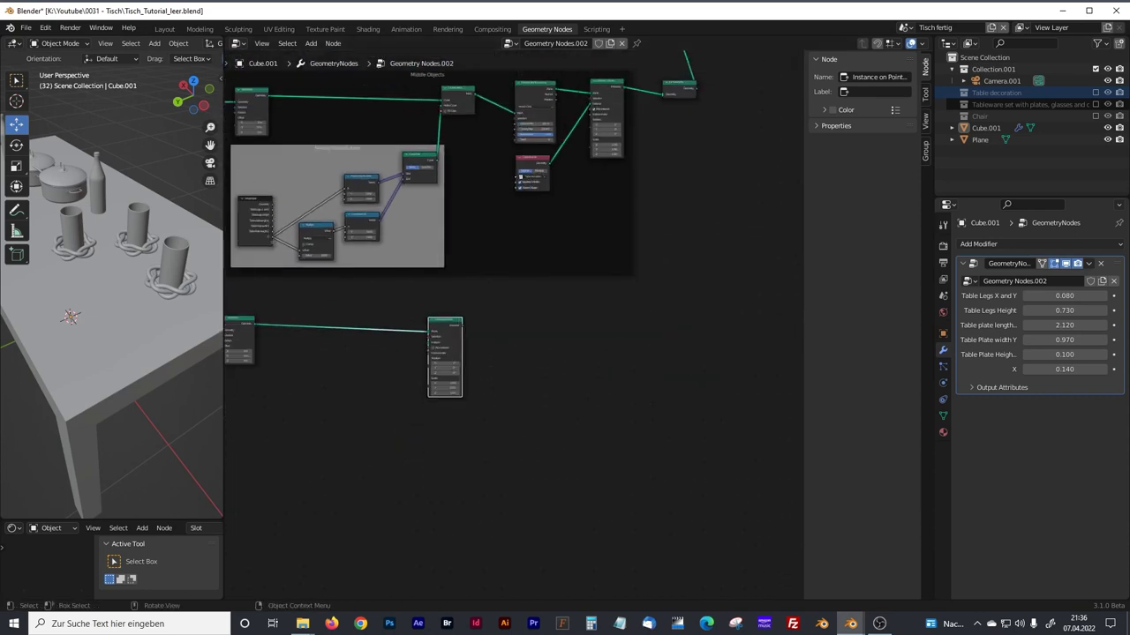
pyautogui.click(691, 91)
pyautogui.hotkey('shift', 'd')
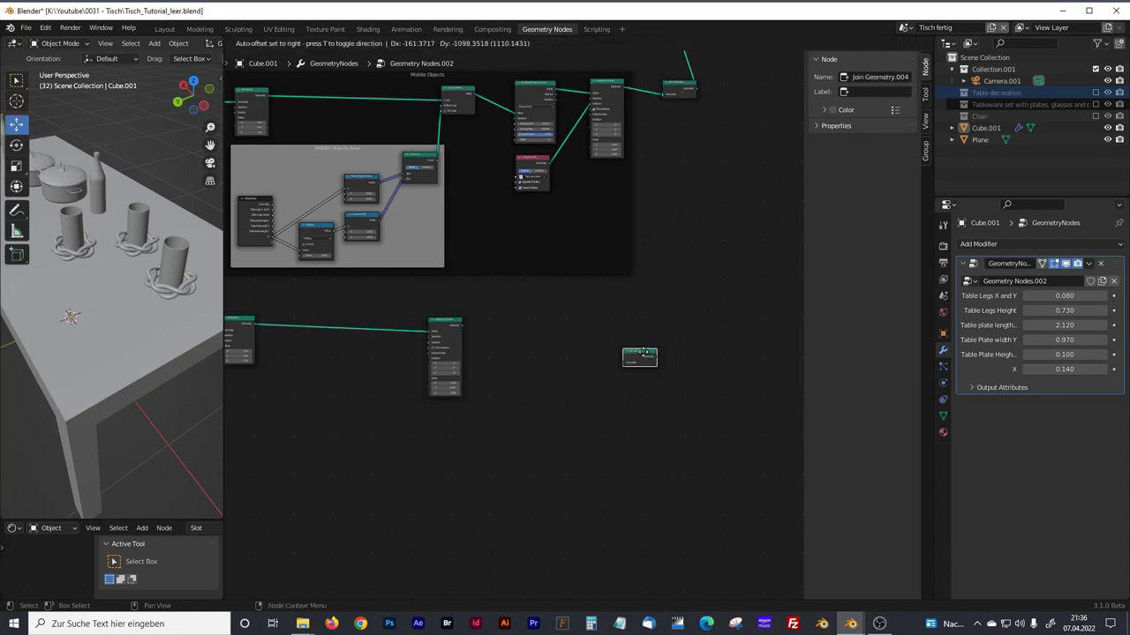
pyautogui.click(630, 351)
pyautogui.scroll(3, 527, 345)
pyautogui.moveTo(437, 325); pyautogui.dragTo(674, 381)
pyautogui.moveTo(706, 363); pyautogui.dragTo(761, 351)
# Shift the Group Output and the existing Join Geometry nodes farther away from the Middle Objects frame to make room.
pyautogui.scroll(-4, 575, 298)
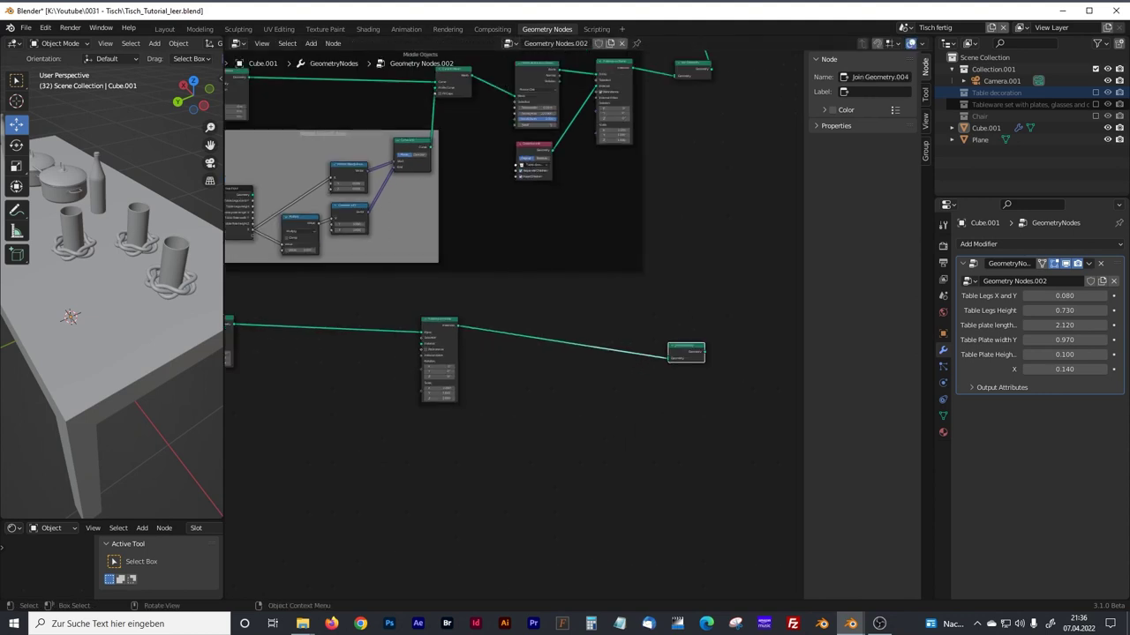
pyautogui.scroll(-3, 651, 309)
pyautogui.moveTo(667, 282); pyautogui.dragTo(537, 470, button='middle')
pyautogui.moveTo(625, 155); pyautogui.dragTo(758, 150)
pyautogui.moveTo(505, 152); pyautogui.dragTo(676, 160)
pyautogui.moveTo(510, 326); pyautogui.dragTo(564, 319)
# Connect the duplicated Join Geometry's output to the Join Geometry node that follows the Middle Objects frame.
pyautogui.scroll(1, 539, 530)
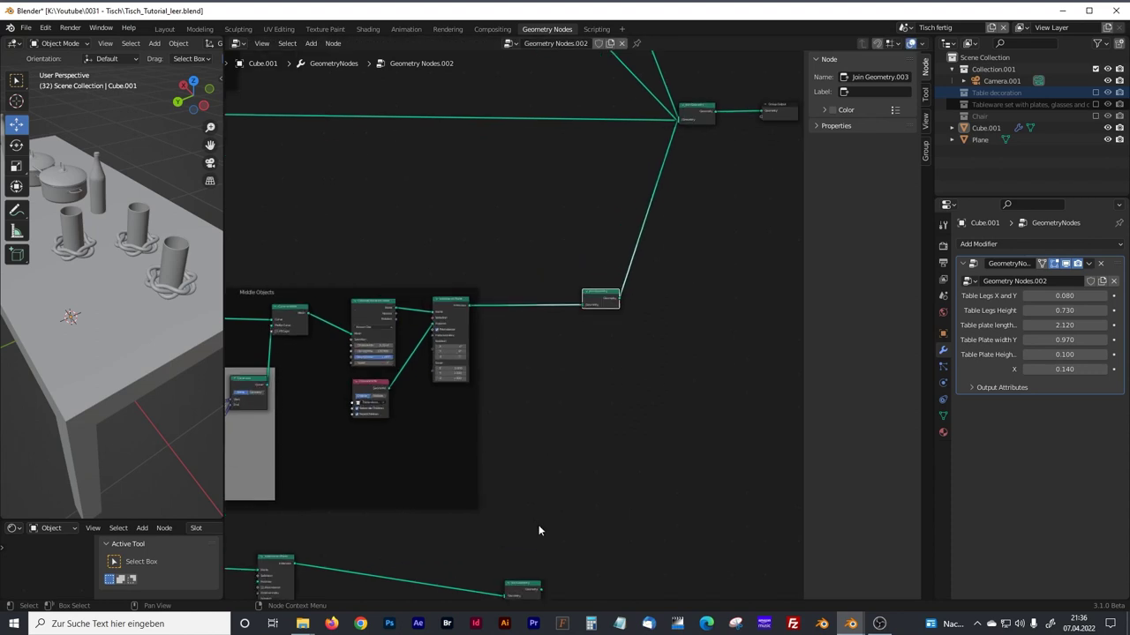
pyautogui.moveTo(538, 530); pyautogui.dragTo(530, 492, button='middle')
pyautogui.moveTo(547, 544); pyautogui.dragTo(588, 265)
pyautogui.moveTo(385, 401); pyautogui.dragTo(518, 350, button='middle')
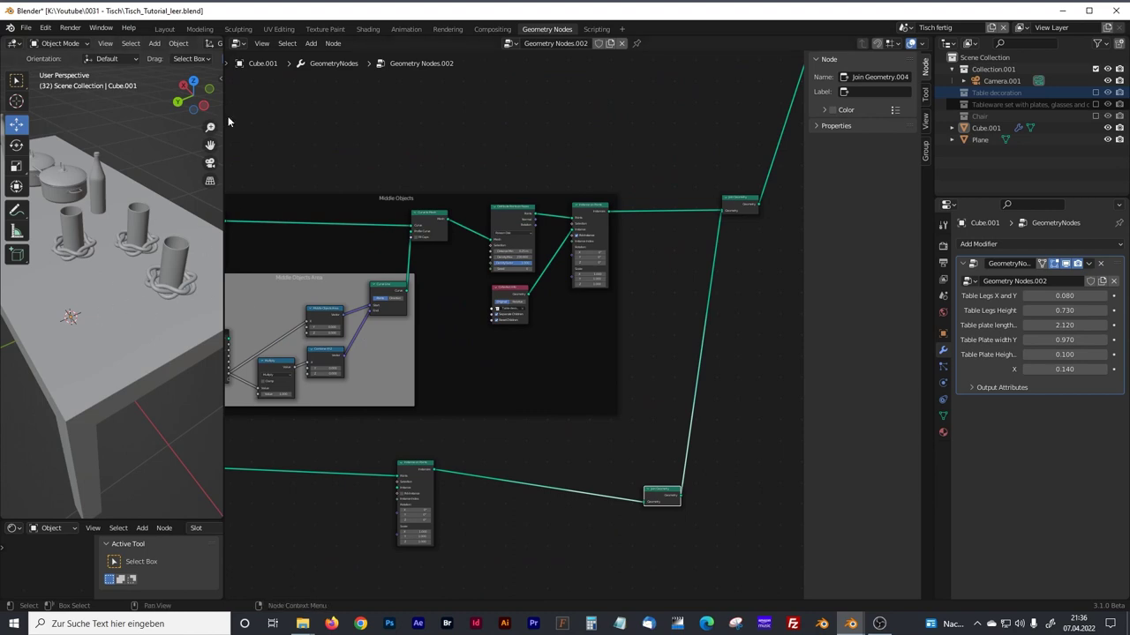
# Add the Tableware set collection to the node tree as a Collection Info node placed before the new Instance on Points.
pyautogui.moveTo(407, 466); pyautogui.dragTo(589, 318, button='middle')
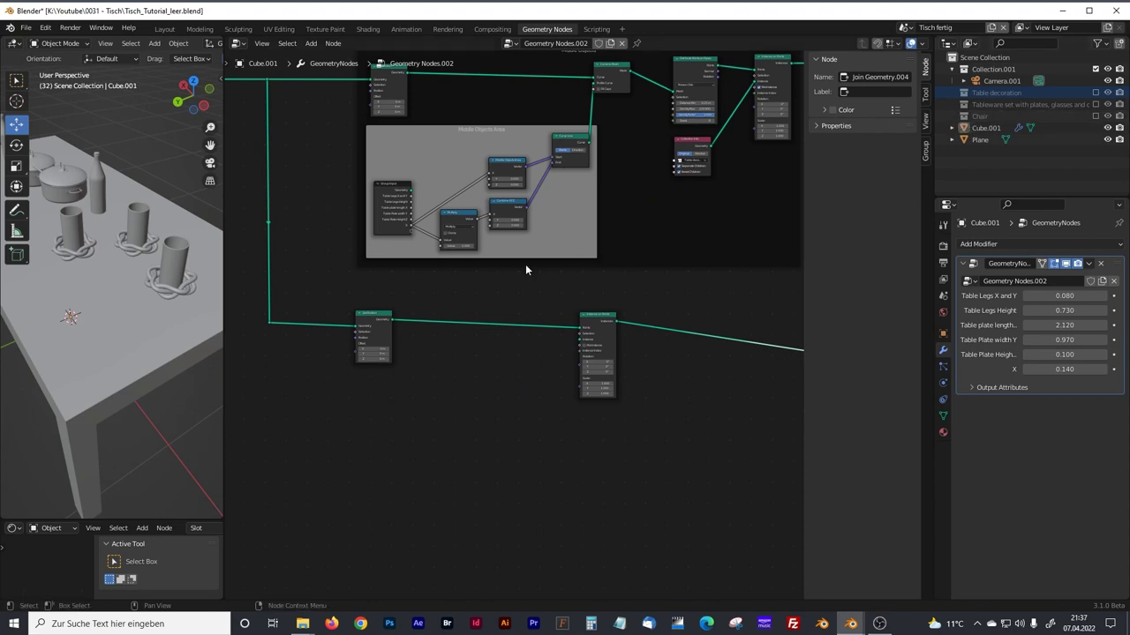
pyautogui.moveTo(223, 235); pyautogui.dragTo(393, 236)
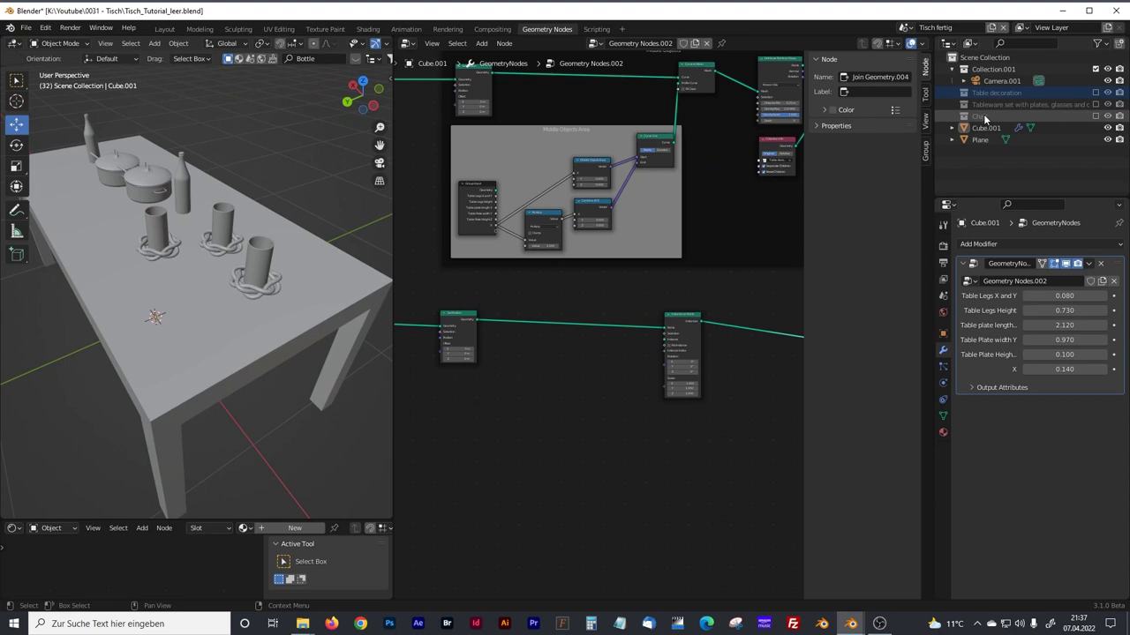
pyautogui.moveTo(1001, 104); pyautogui.dragTo(606, 377)
pyautogui.scroll(1, 606, 377)
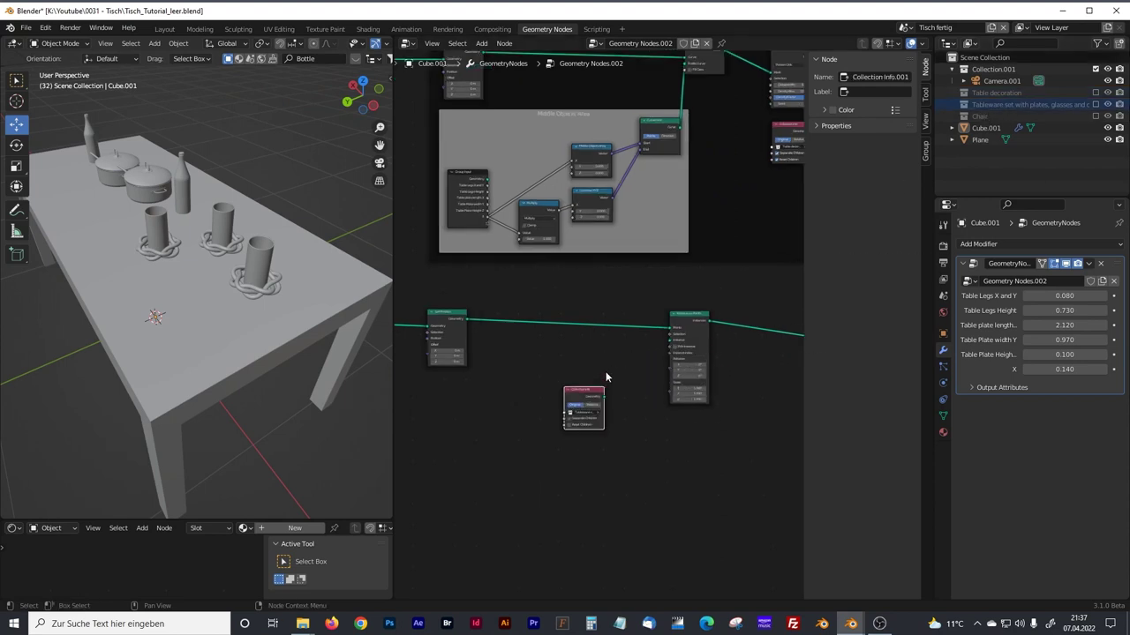
pyautogui.scroll(8, 606, 374)
pyautogui.moveTo(619, 386); pyautogui.dragTo(567, 331, button='middle')
pyautogui.moveTo(524, 389); pyautogui.dragTo(562, 381)
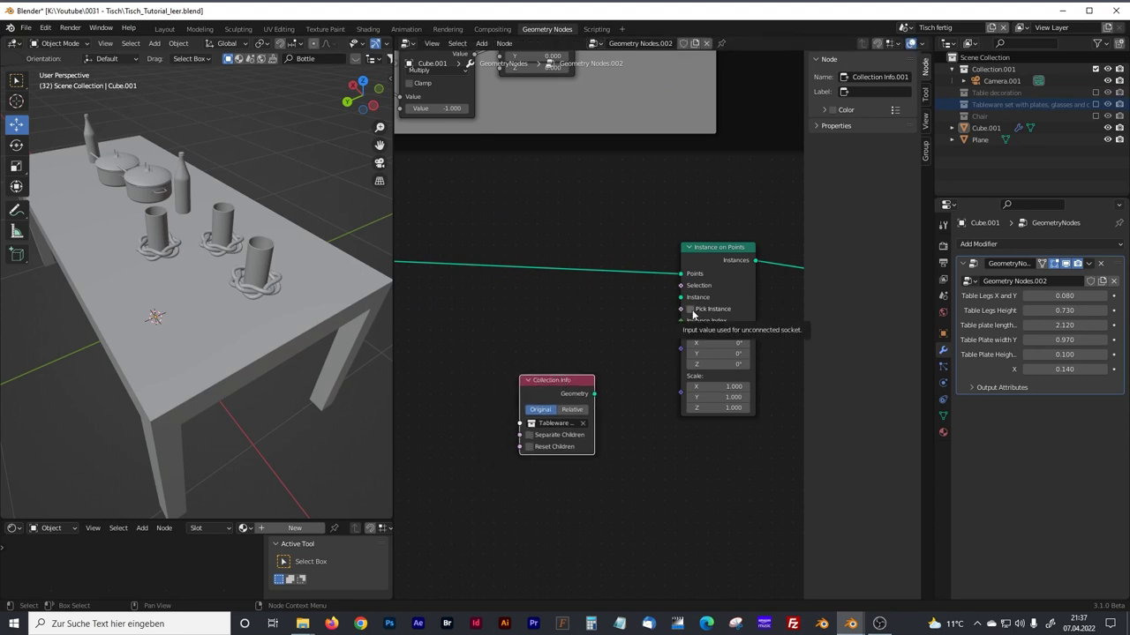
# Enable Pick Instance, Separate Children and Reset Children, and connect the tableware Collection Info's Geometry to the Instance input.
pyautogui.click(690, 309)
pyautogui.click(530, 435)
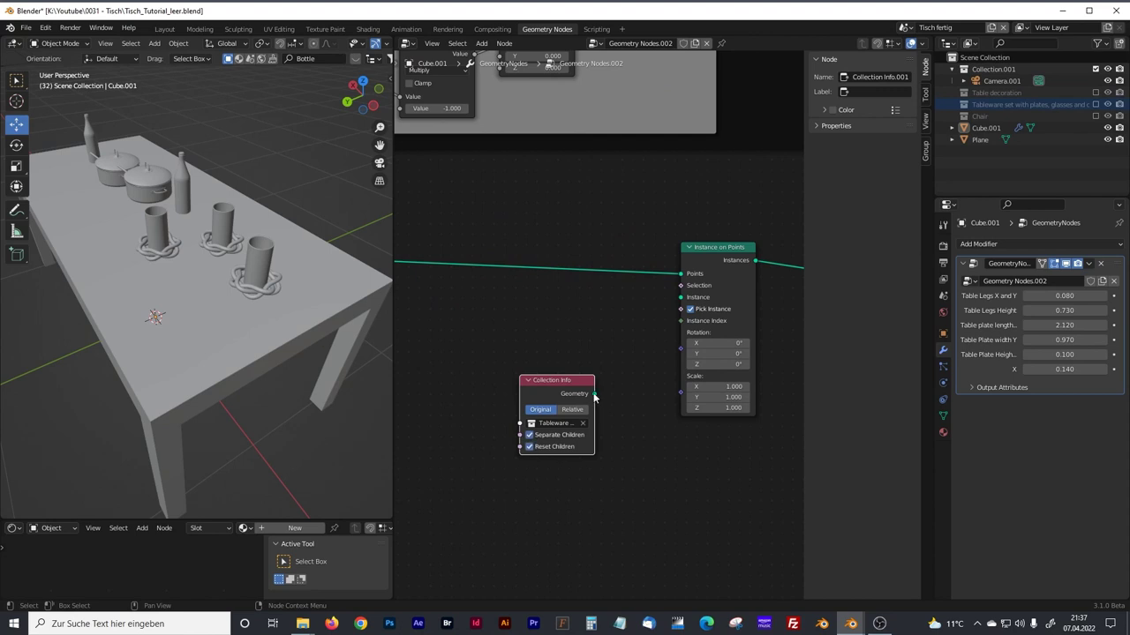
pyautogui.moveTo(594, 395); pyautogui.dragTo(681, 297)
# Disable Separate Children, Reset Children and Pick Instance for the tableware, and inspect the place settings on the table.
pyautogui.moveTo(221, 297); pyautogui.dragTo(189, 282, button='middle')
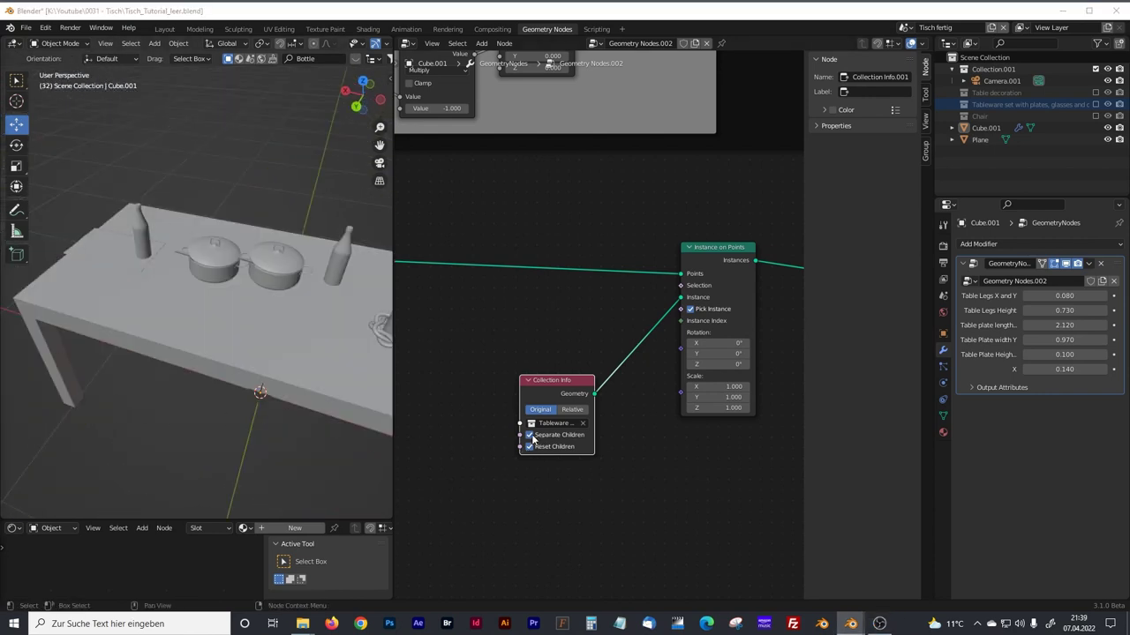
pyautogui.moveTo(531, 435); pyautogui.dragTo(529, 447)
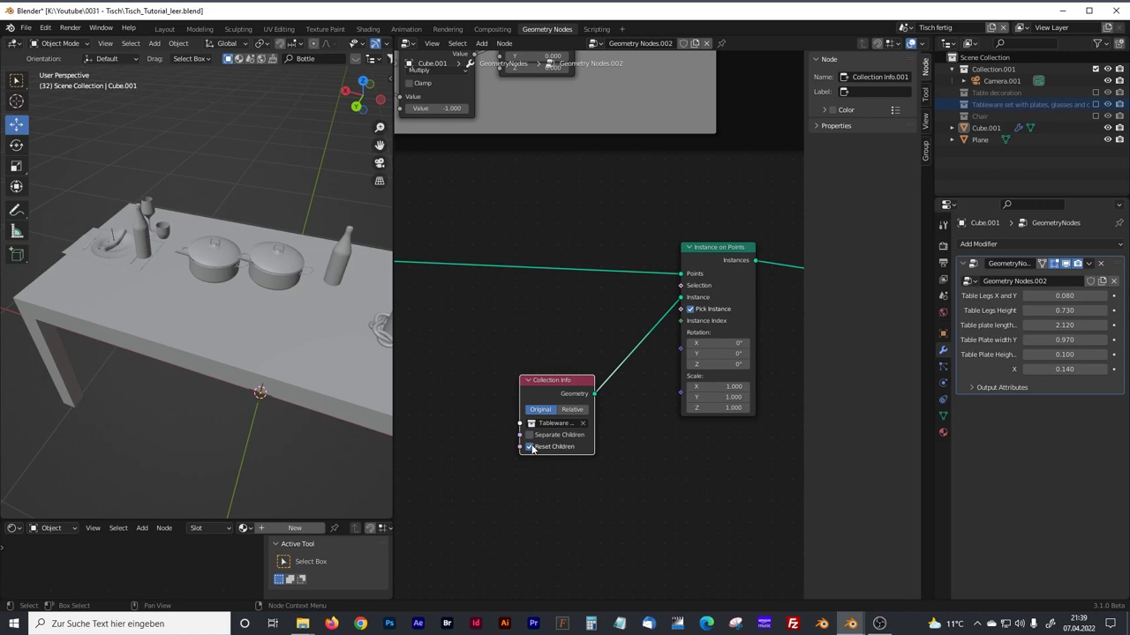
pyautogui.click(690, 310)
pyautogui.moveTo(394, 237); pyautogui.dragTo(583, 250)
pyautogui.scroll(-2, 296, 269)
pyautogui.scroll(3, 234, 262)
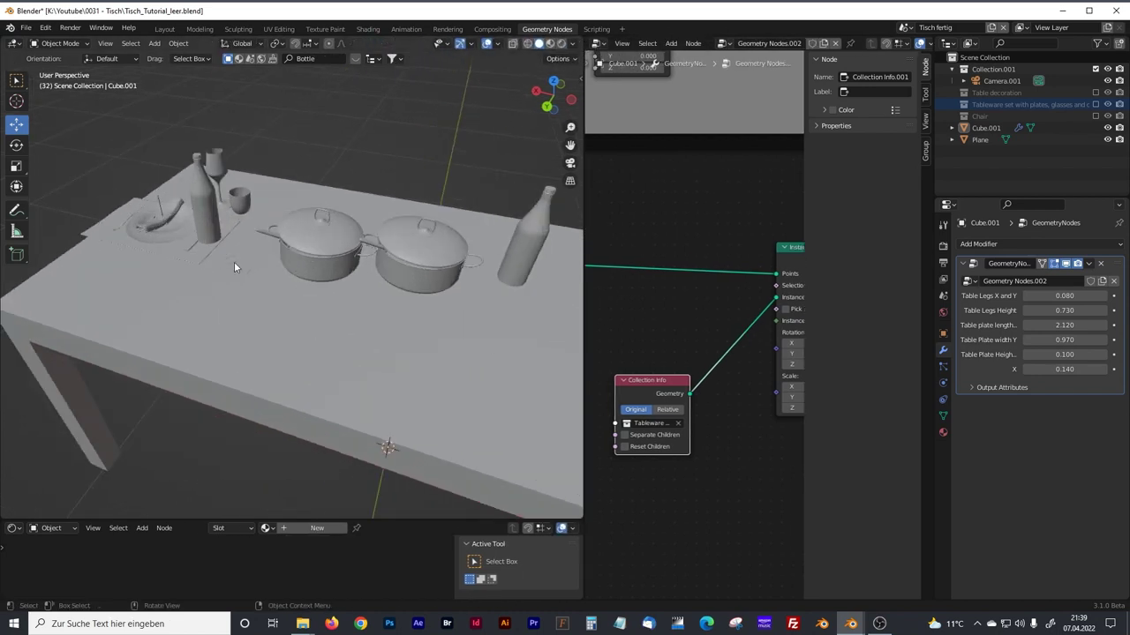
pyautogui.scroll(2, 234, 261)
pyautogui.moveTo(231, 256); pyautogui.dragTo(148, 348, button='middle')
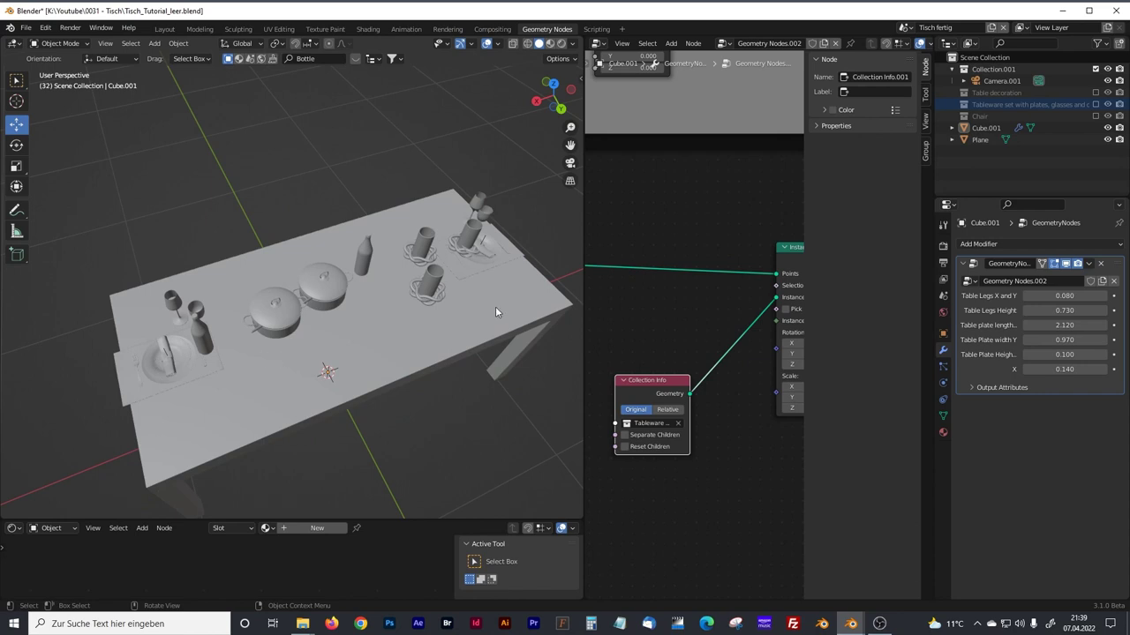
# Add a Resample Curve node beside the link that branches down from the Curve Line.
pyautogui.moveTo(583, 262); pyautogui.dragTo(297, 300)
pyautogui.moveTo(406, 314); pyautogui.dragTo(492, 341, button='middle')
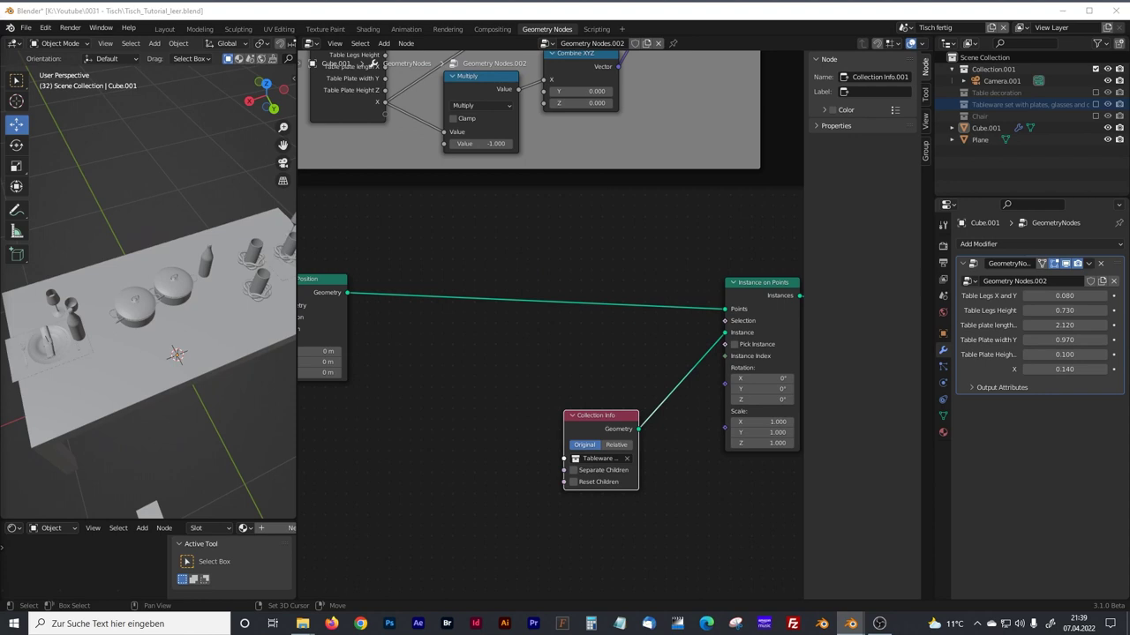
pyautogui.moveTo(314, 226); pyautogui.dragTo(656, 350, button='middle')
pyautogui.moveTo(410, 313); pyautogui.dragTo(425, 363, button='middle')
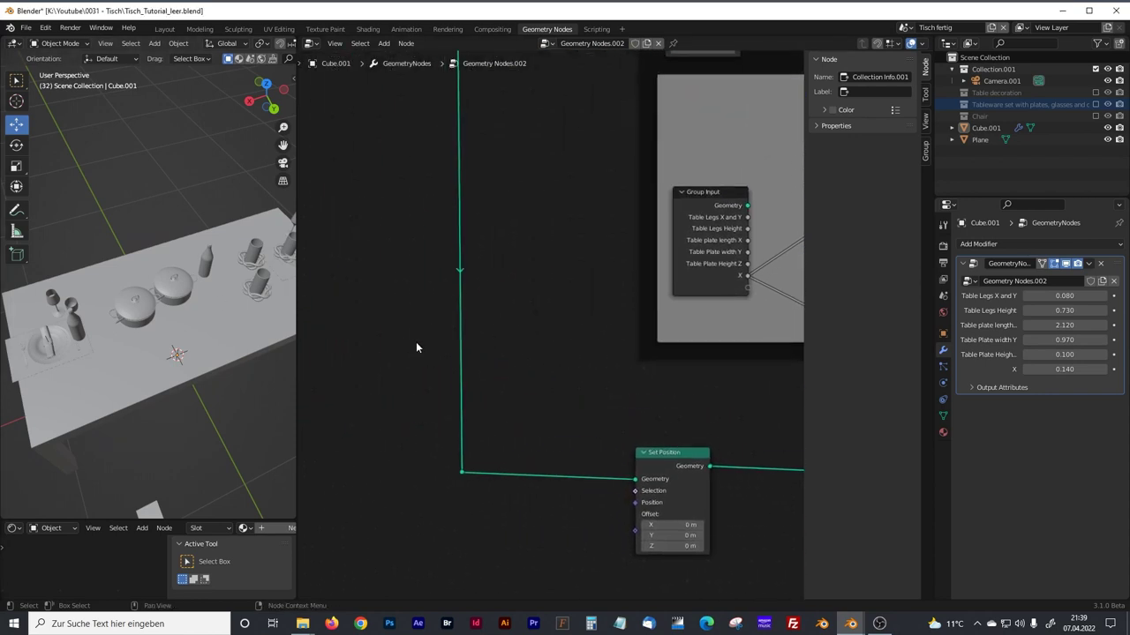
pyautogui.moveTo(408, 329); pyautogui.dragTo(507, 274, button='middle')
pyautogui.hotkey('shift', 'a')
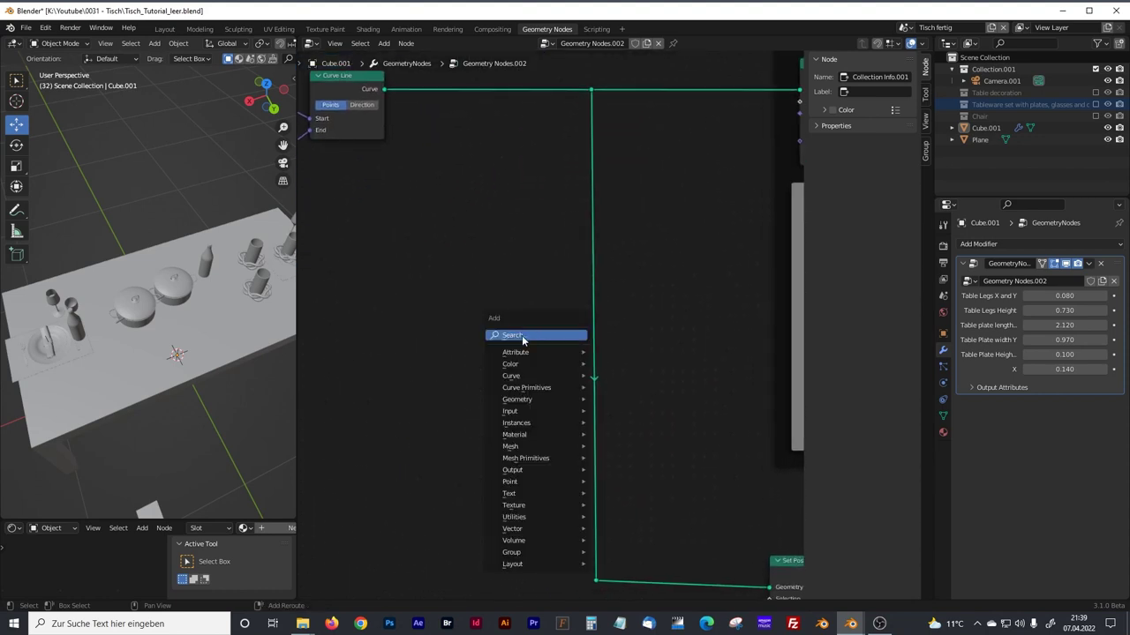
pyautogui.click(520, 336)
pyautogui.write('resa')
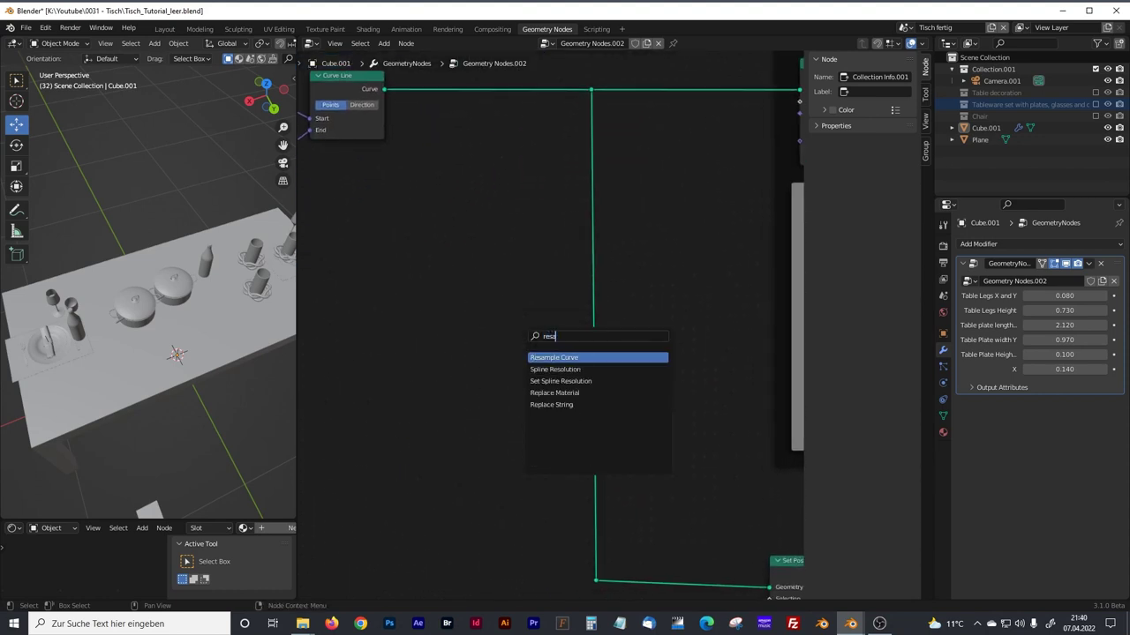
pyautogui.click(549, 358)
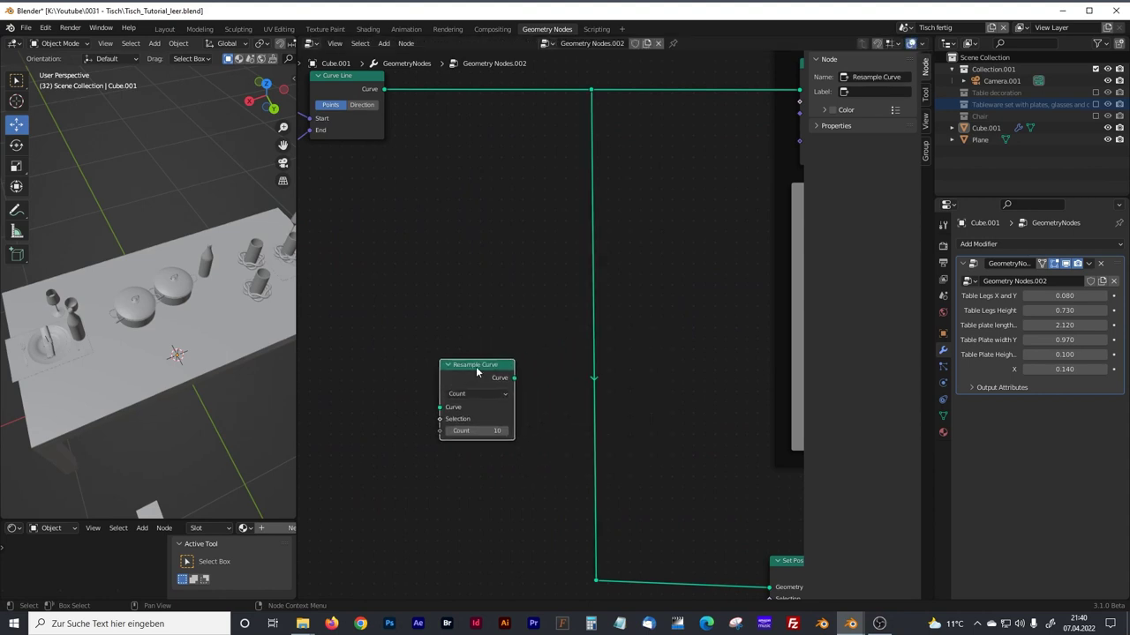
# Insert the Resample Curve node into the branch between the Curve Line and the lower Set Position node.
pyautogui.moveTo(521, 371); pyautogui.dragTo(499, 309, button='middle')
pyautogui.moveTo(460, 301); pyautogui.dragTo(562, 347)
pyautogui.moveTo(483, 357); pyautogui.dragTo(302, 330, button='middle')
pyautogui.moveTo(488, 295); pyautogui.dragTo(423, 338, button='middle')
pyautogui.moveTo(416, 362); pyautogui.dragTo(363, 297)
pyautogui.moveTo(358, 280); pyautogui.dragTo(449, 360, button='middle')
pyautogui.keyDown('shift'); pyautogui.moveTo(457, 271); pyautogui.dragTo(388, 301, button='right'); pyautogui.keyUp('shift')
pyautogui.moveTo(432, 292); pyautogui.dragTo(375, 417)
# Tidy the links around Resample Curve by repositioning the reroutes and adding one beside its Curve output.
pyautogui.moveTo(379, 100); pyautogui.dragTo(443, 146)
pyautogui.press('g')
pyautogui.click(384, 144)
pyautogui.moveTo(440, 312); pyautogui.dragTo(339, 85, button='middle')
pyautogui.moveTo(446, 349); pyautogui.dragTo(513, 408)
pyautogui.press('g')
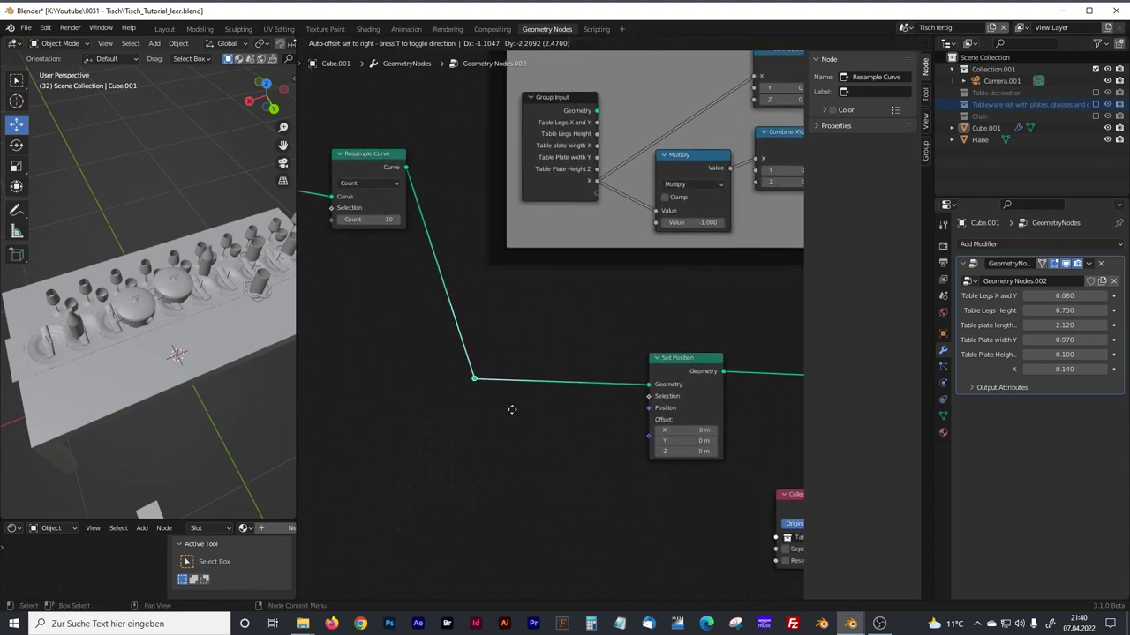
pyautogui.click(480, 411)
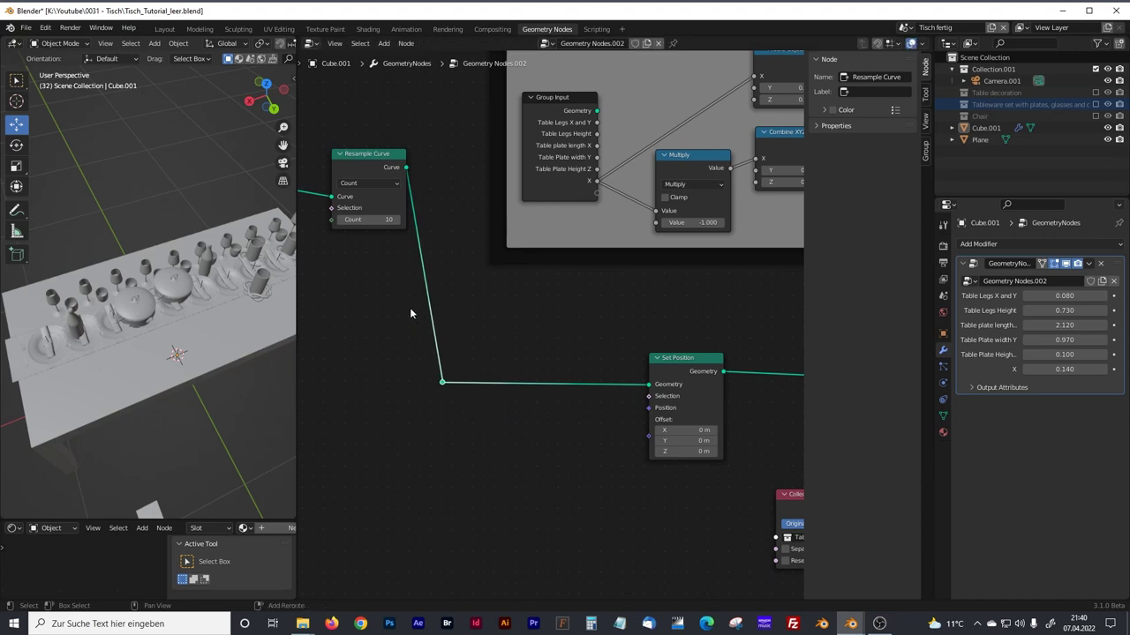
pyautogui.keyDown('shift'); pyautogui.moveTo(459, 295); pyautogui.dragTo(423, 336, button='right'); pyautogui.keyUp('shift')
pyautogui.click(436, 175)
# Set the Resample Curve count to 5 and inspect the spacing of the tableware along the table.
pyautogui.keyDown('shift'); pyautogui.moveTo(333, 312); pyautogui.dragTo(367, 337, button='middle'); pyautogui.keyUp('shift')
pyautogui.moveTo(297, 304); pyautogui.dragTo(402, 309)
pyautogui.moveTo(294, 322); pyautogui.dragTo(256, 335, button='middle')
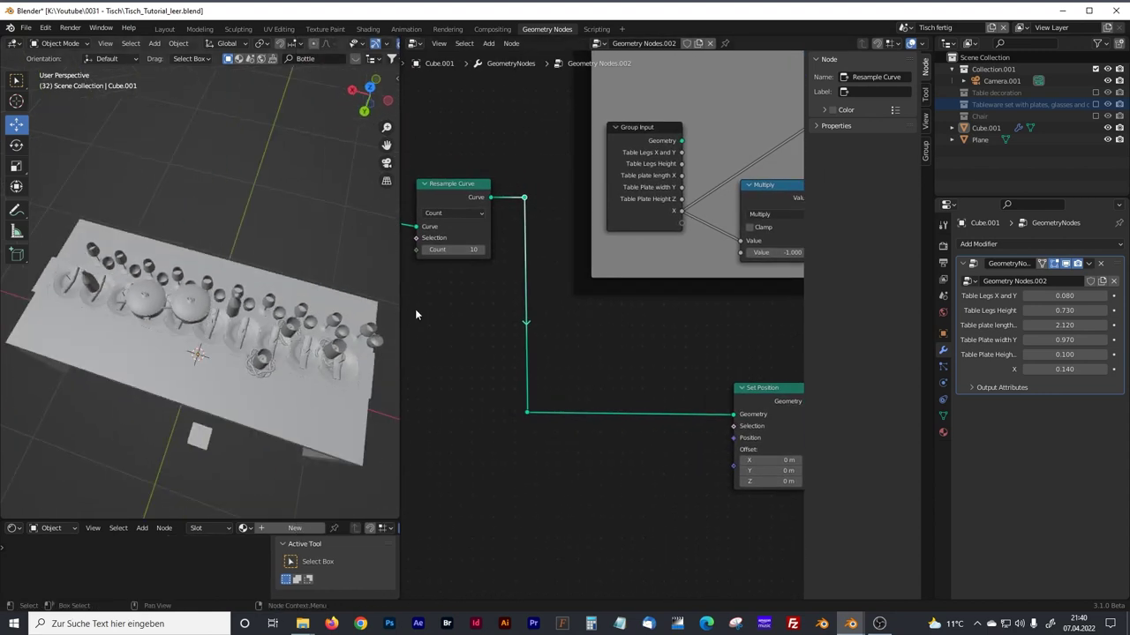
pyautogui.scroll(2, 428, 296)
pyautogui.scroll(3, 496, 307)
pyautogui.keyDown('shift'); pyautogui.moveTo(439, 284); pyautogui.dragTo(554, 327, button='middle'); pyautogui.keyUp('shift')
pyautogui.moveTo(545, 279); pyautogui.dragTo(494, 279)
pyautogui.moveTo(269, 343); pyautogui.dragTo(224, 308, button='middle')
pyautogui.scroll(5, 226, 307)
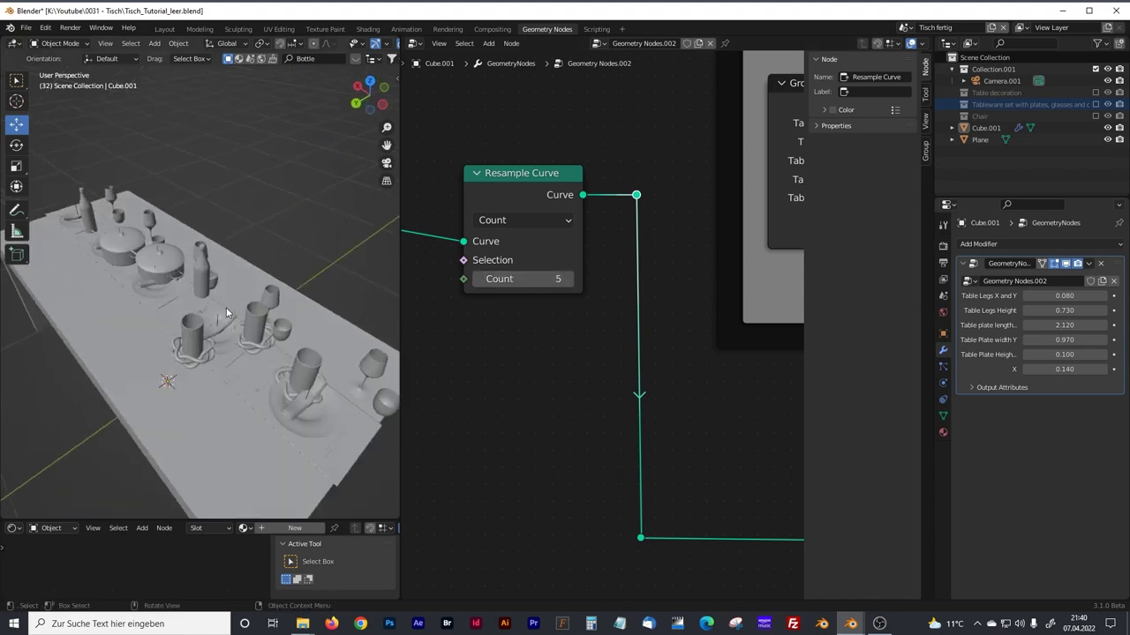
# Examine the spacing of the five tableware sets along the table from several angles.
pyautogui.scroll(-1, 226, 307)
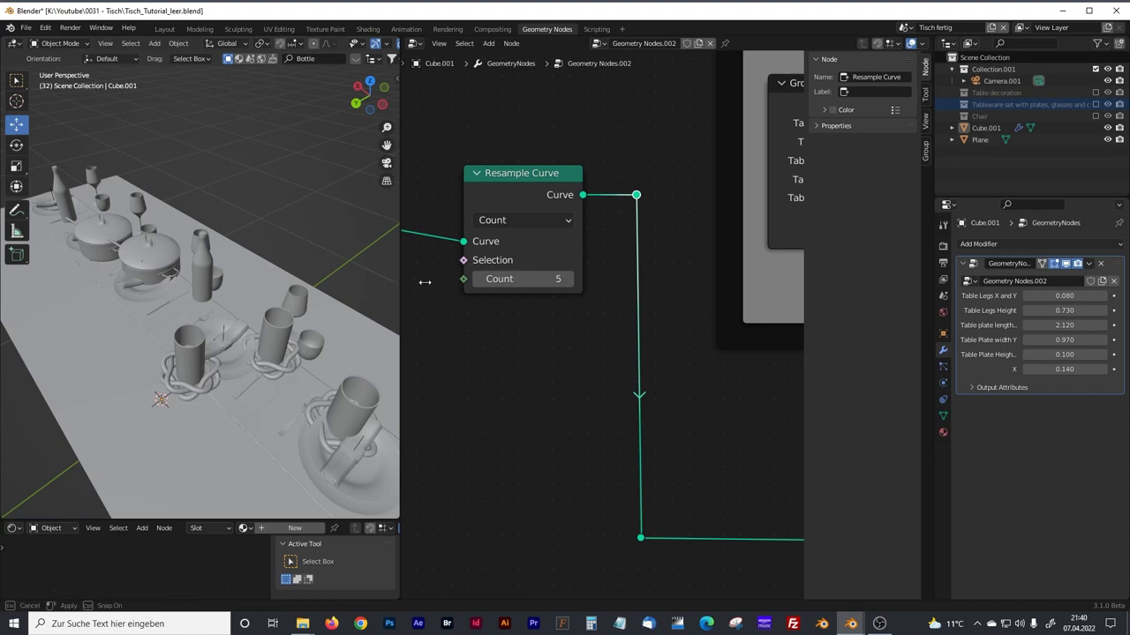
pyautogui.moveTo(399, 281); pyautogui.dragTo(442, 283)
pyautogui.moveTo(226, 309)
pyautogui.mouseDown(button='middle')
pyautogui.moveTo(245, 325)
pyautogui.moveTo(226, 308)
pyautogui.moveTo(237, 314)
pyautogui.mouseUp(button='middle')
pyautogui.scroll(-4, 238, 322)
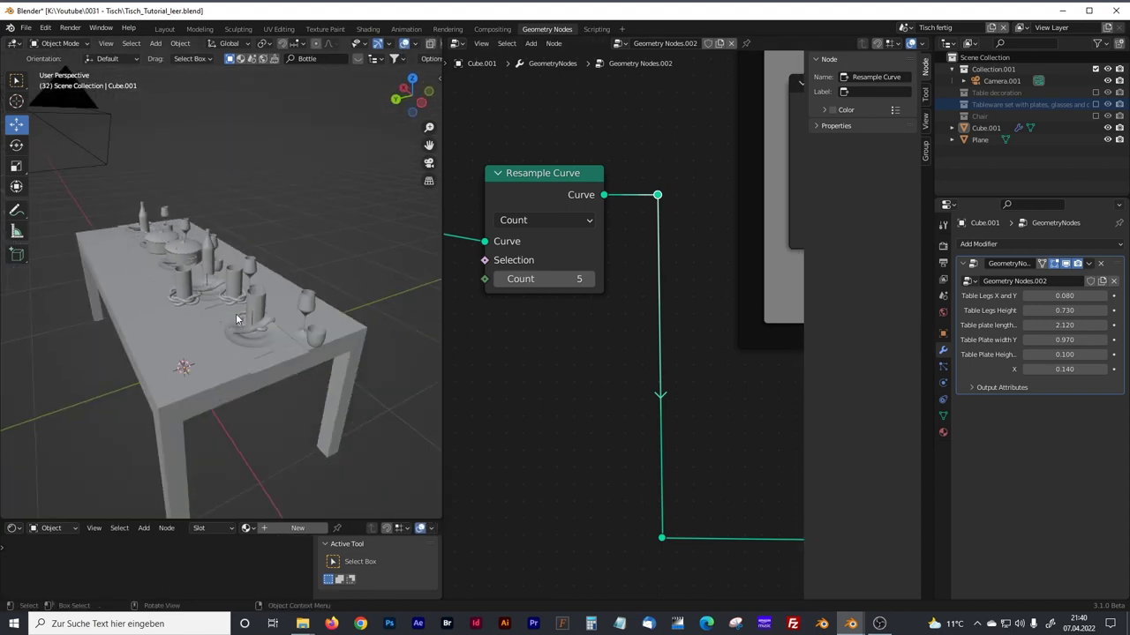
pyautogui.moveTo(441, 330); pyautogui.dragTo(402, 330)
pyautogui.moveTo(230, 311); pyautogui.dragTo(228, 353, button='middle')
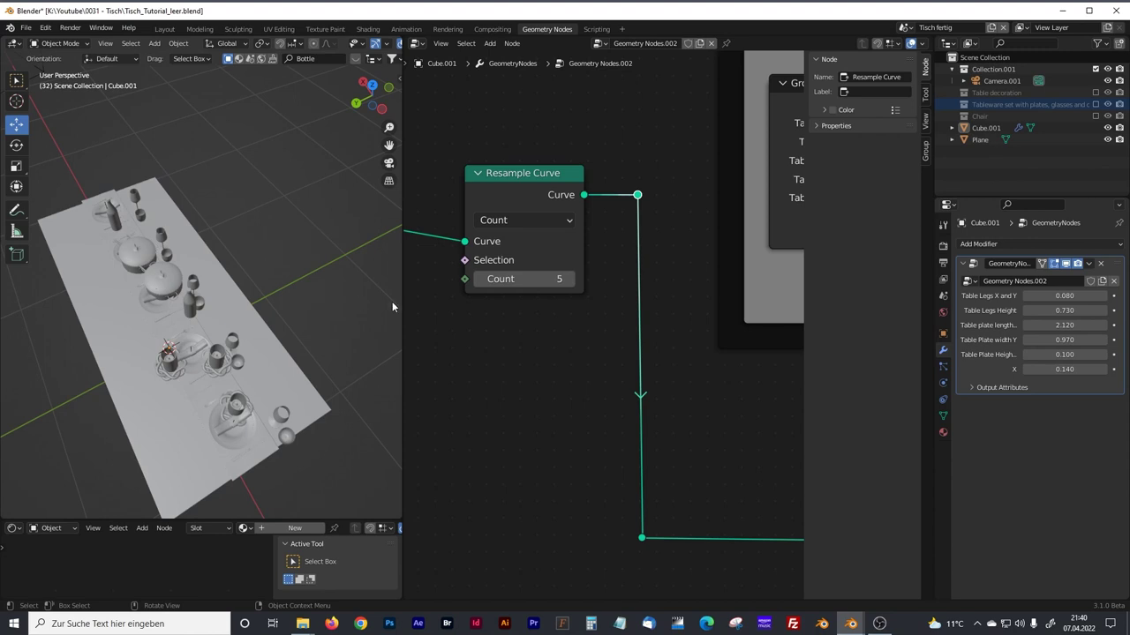
pyautogui.moveTo(403, 317); pyautogui.dragTo(322, 312)
# Add a Group Input node below Resample Curve, ahead of the lower Set Position node.
pyautogui.scroll(-10, 412, 339)
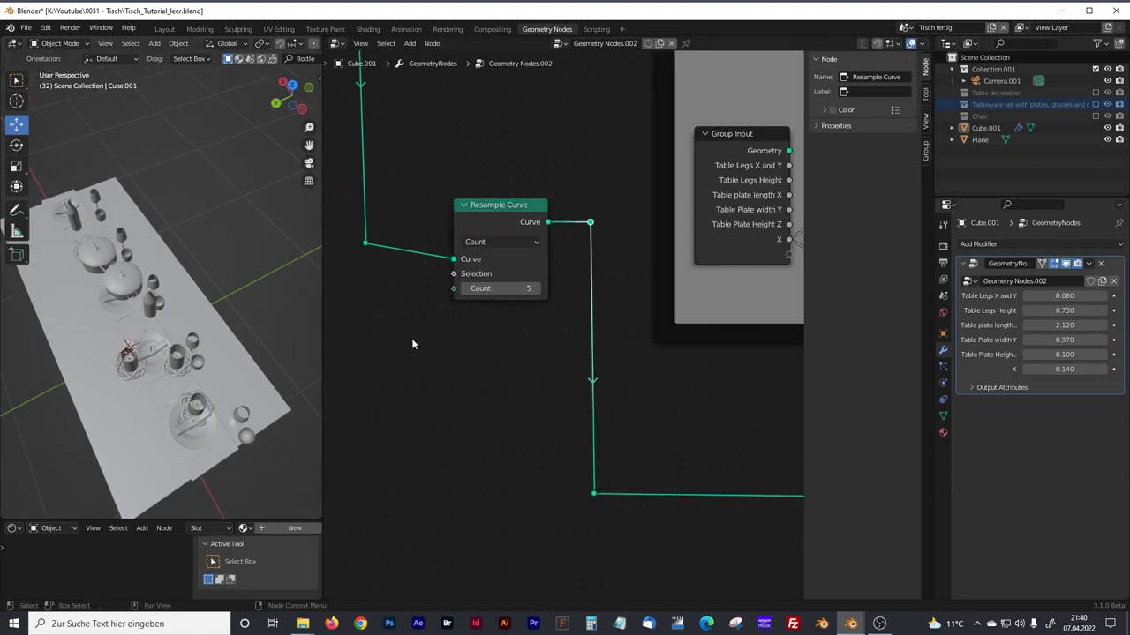
pyautogui.moveTo(528, 431); pyautogui.dragTo(452, 373, button='middle')
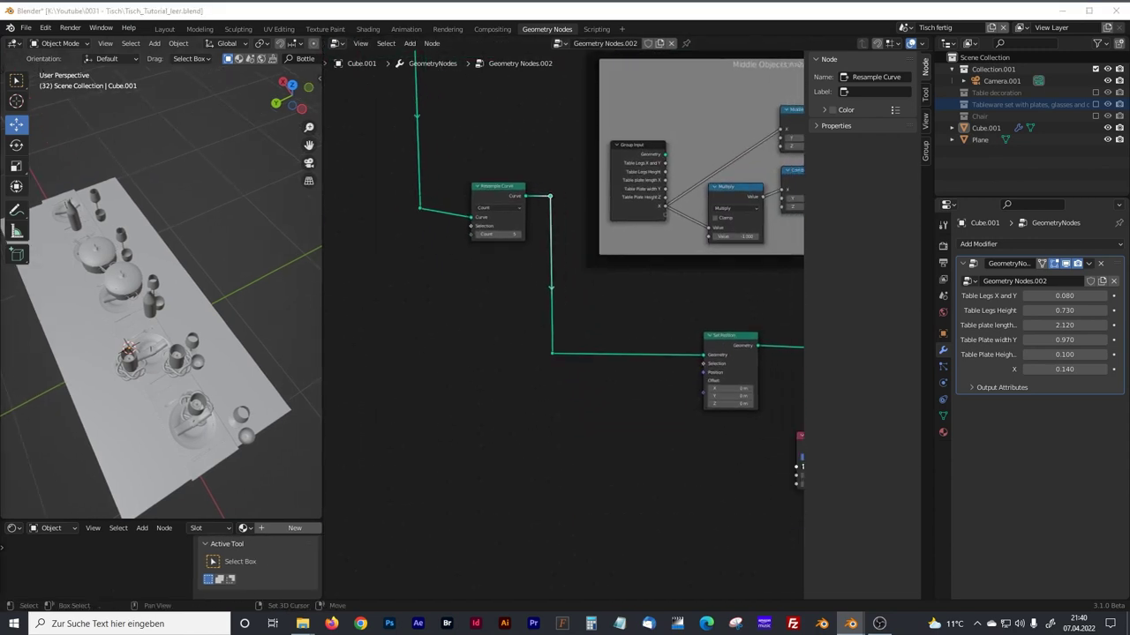
pyautogui.scroll(1, 483, 446)
pyautogui.hotkey('shift', 'a')
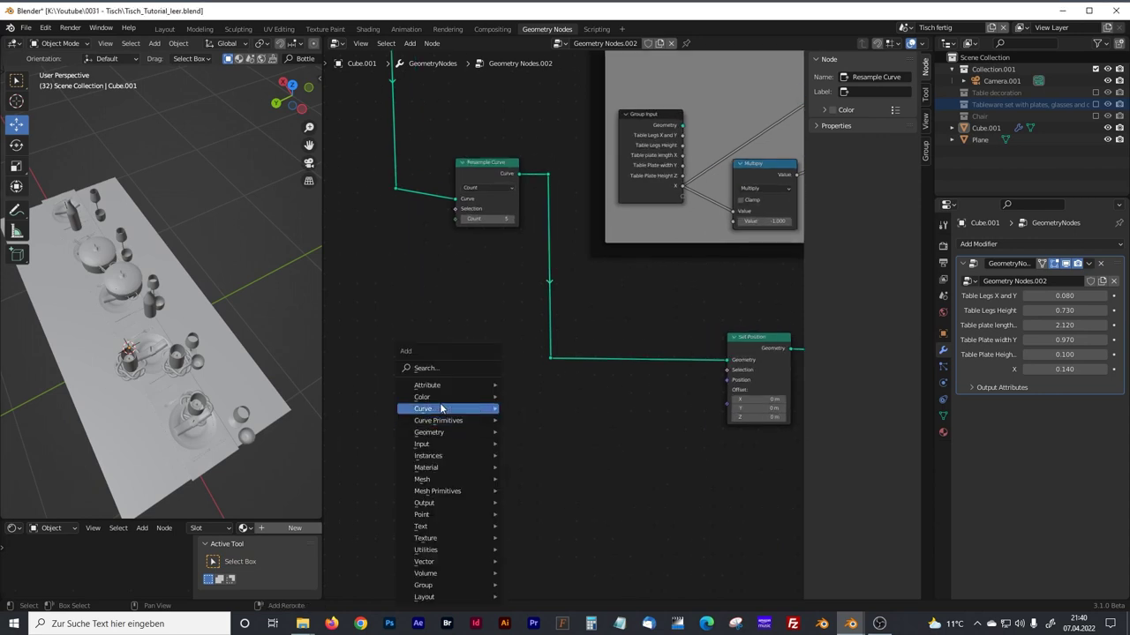
pyautogui.click(431, 369)
pyautogui.write('grop')
pyautogui.click(454, 388)
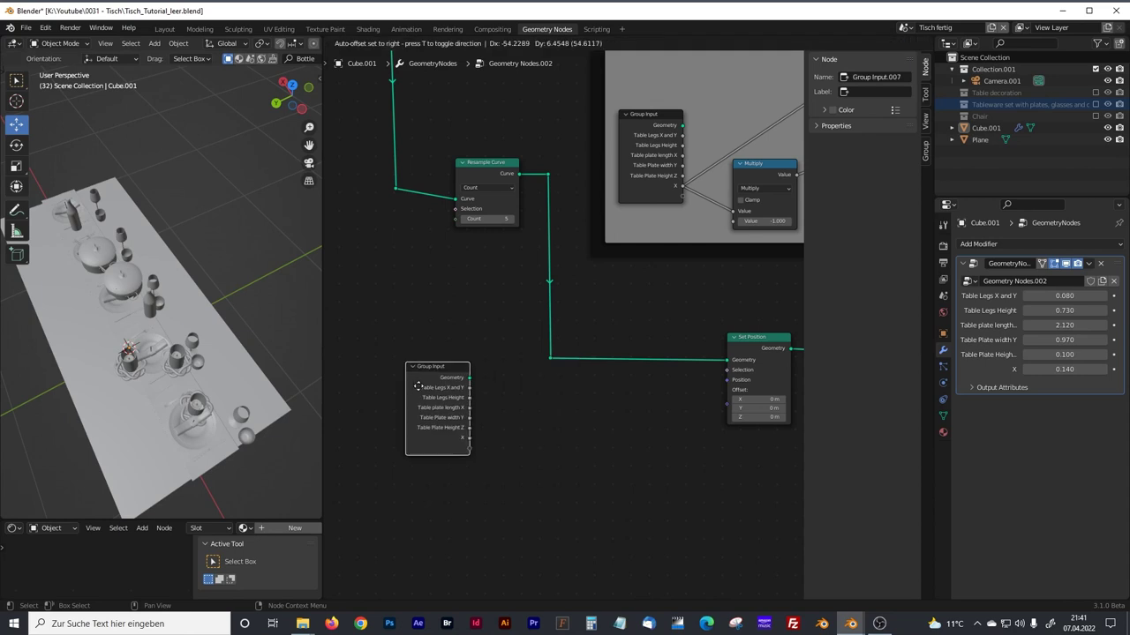
pyautogui.click(409, 388)
pyautogui.moveTo(541, 478); pyautogui.dragTo(567, 456, button='middle')
pyautogui.moveTo(444, 345); pyautogui.dragTo(415, 346)
# Add a Math node beside the new Group Input, set to Divide with a second value of 2.
pyautogui.click(483, 366)
pyautogui.hotkey('shift', 'a')
pyautogui.click(464, 369)
pyautogui.write('math')
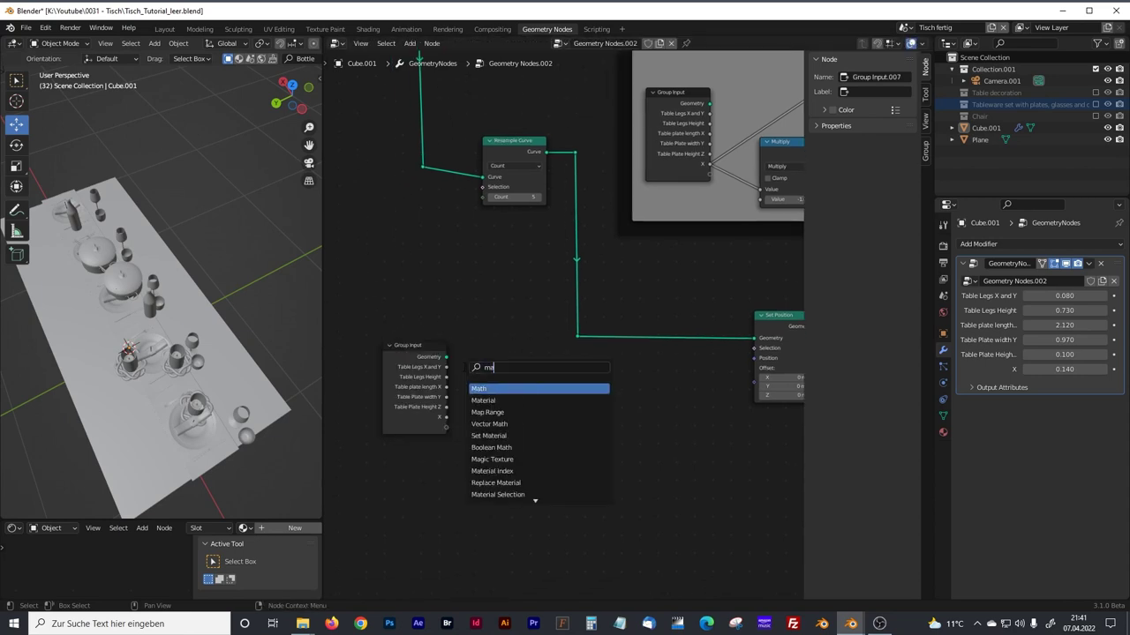
pyautogui.click(492, 388)
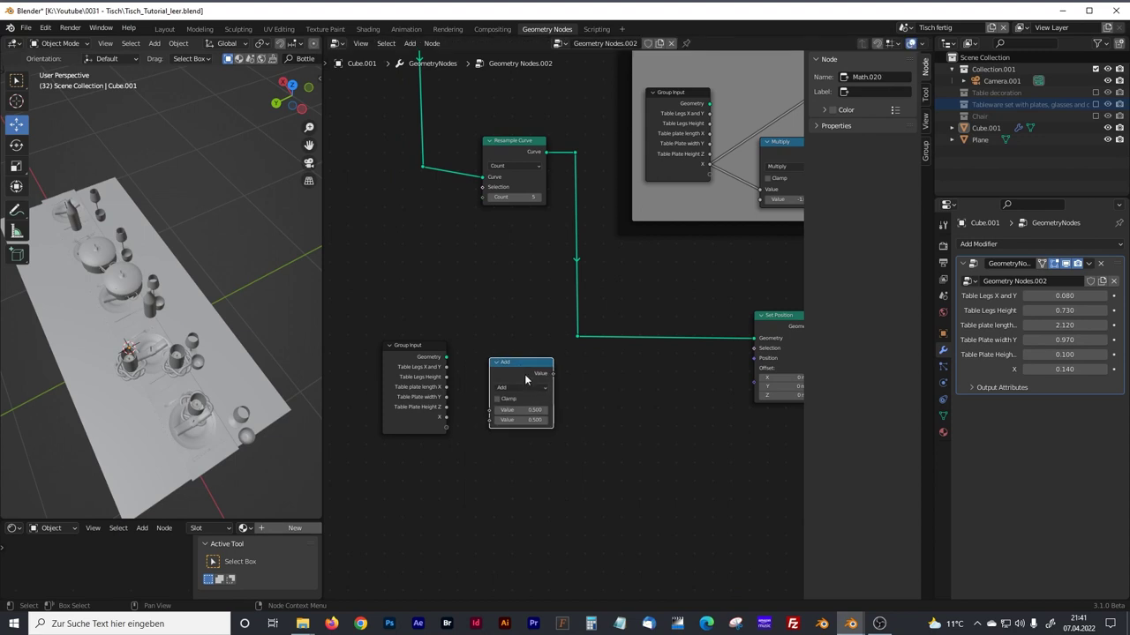
pyautogui.click(517, 387)
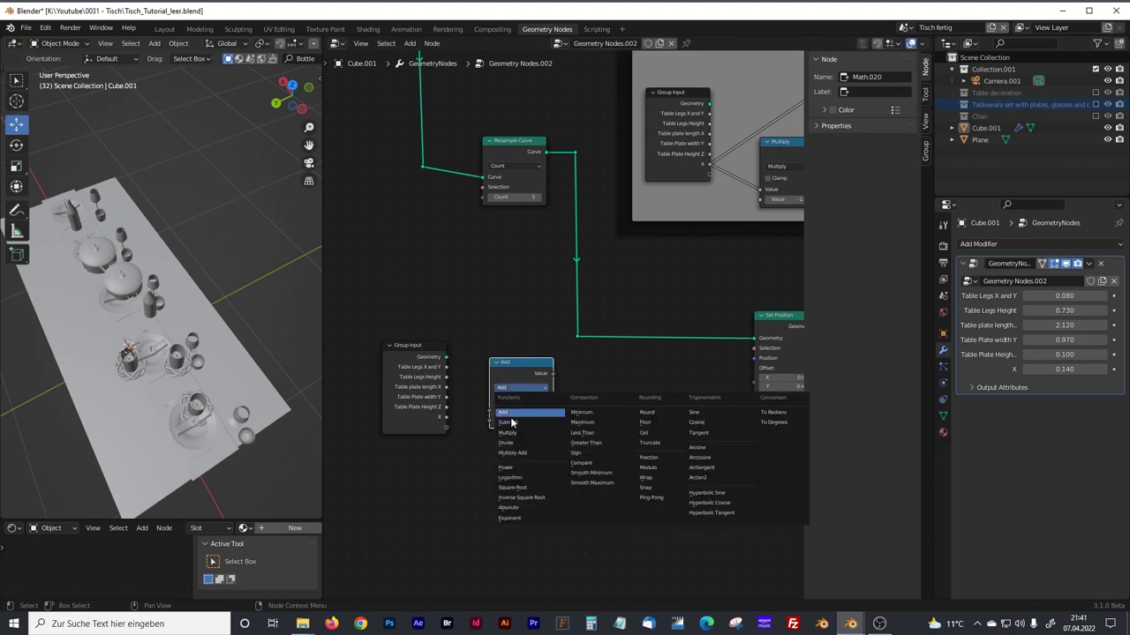
pyautogui.click(513, 443)
pyautogui.click(535, 420)
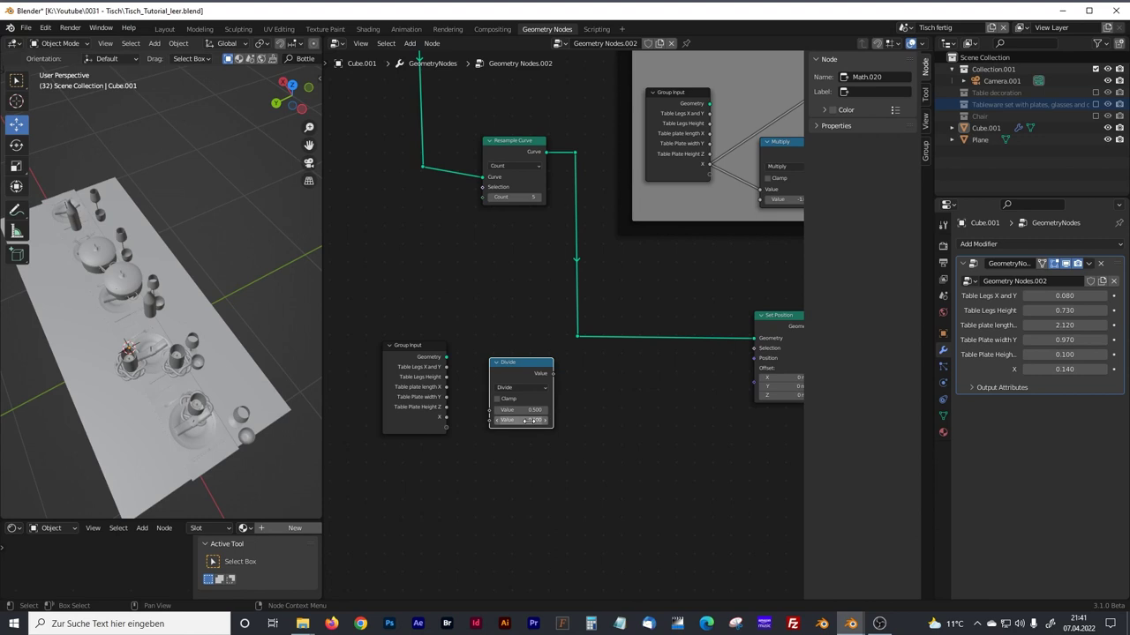
pyautogui.write('2')
pyautogui.press('Return')
# Duplicate the Divide node beside itself and switch the copy to Add with a second value of 0.
pyautogui.click(518, 383)
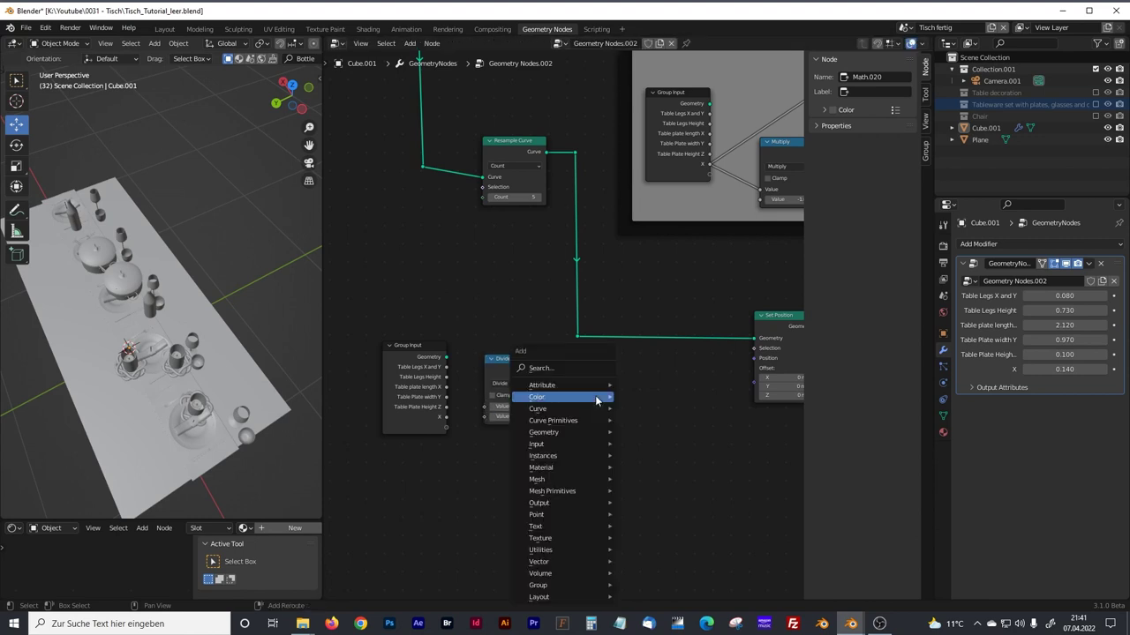
pyautogui.hotkey('shift', 'd')
pyautogui.click(601, 367)
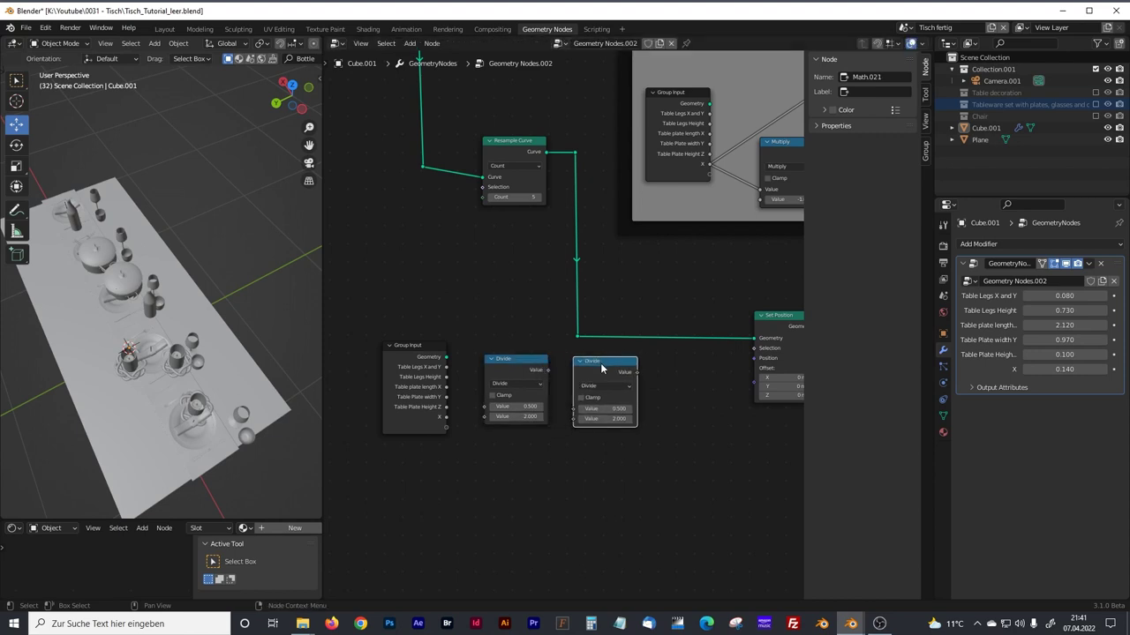
pyautogui.click(604, 386)
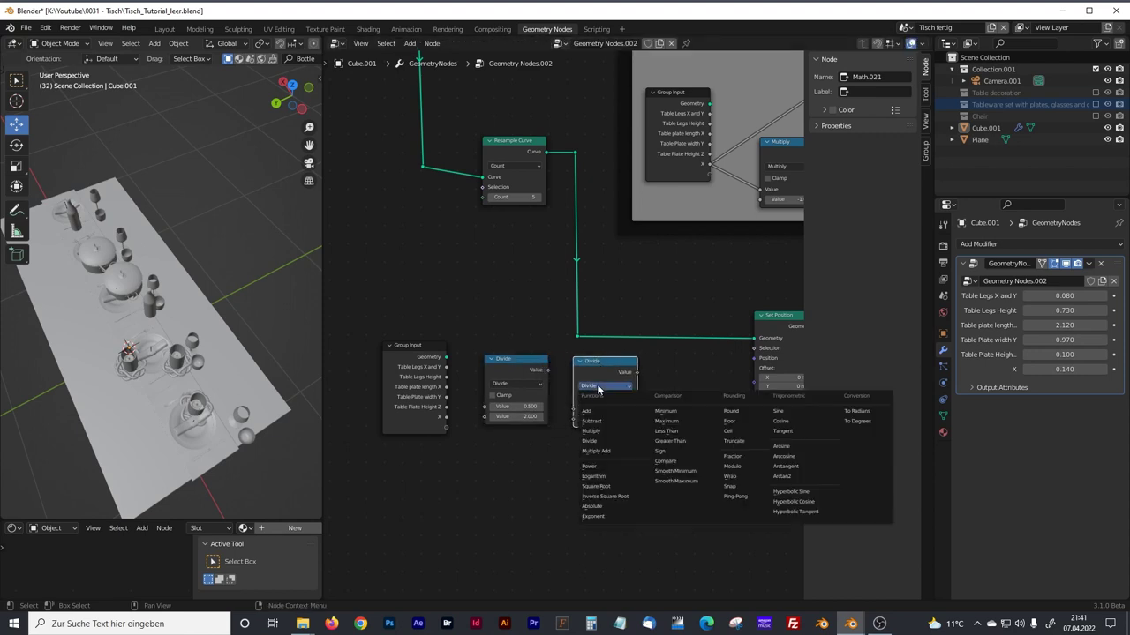
pyautogui.click(593, 410)
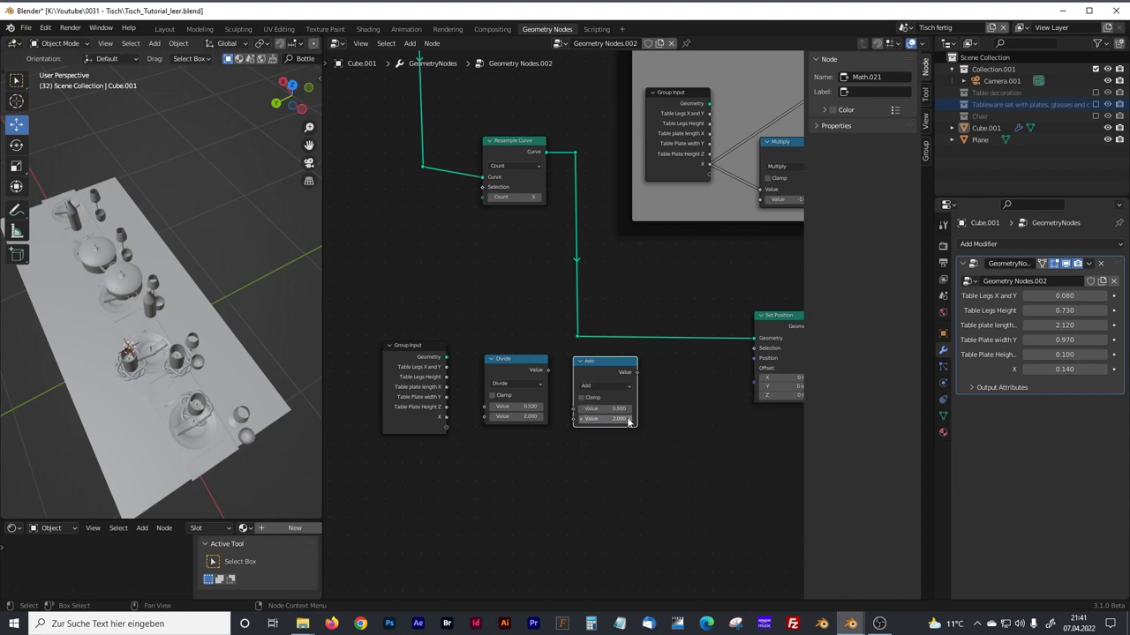
pyautogui.click(587, 418)
pyautogui.press('Return')
# Add a Combine XYZ node between the Add node and the lower Set Position node.
pyautogui.hotkey('shift', 'a')
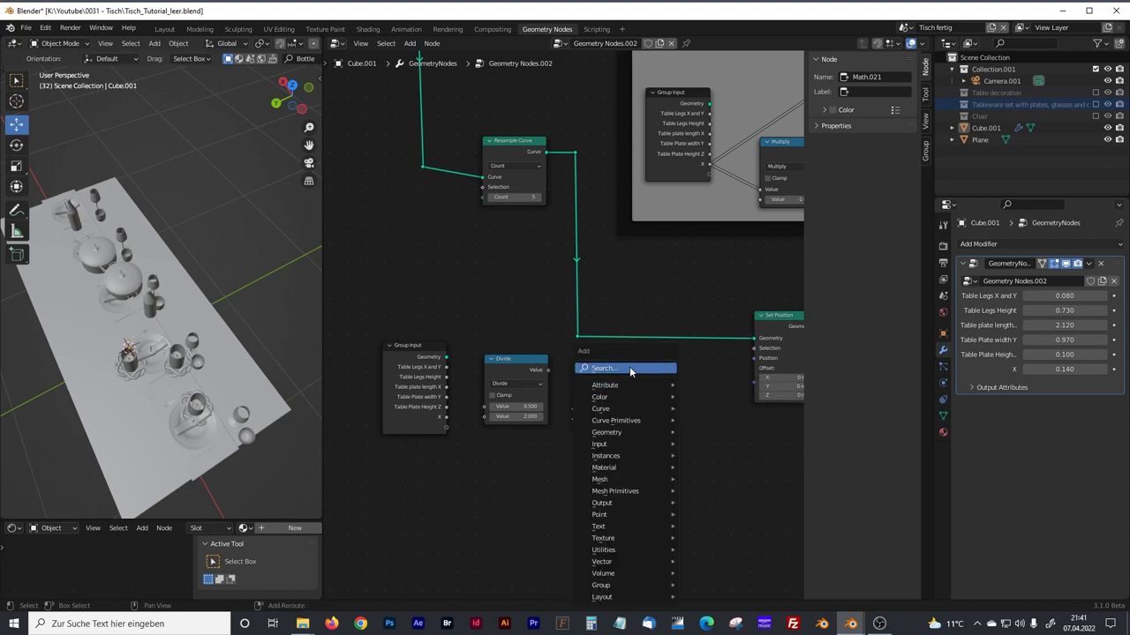
pyautogui.click(654, 369)
pyautogui.write('comb')
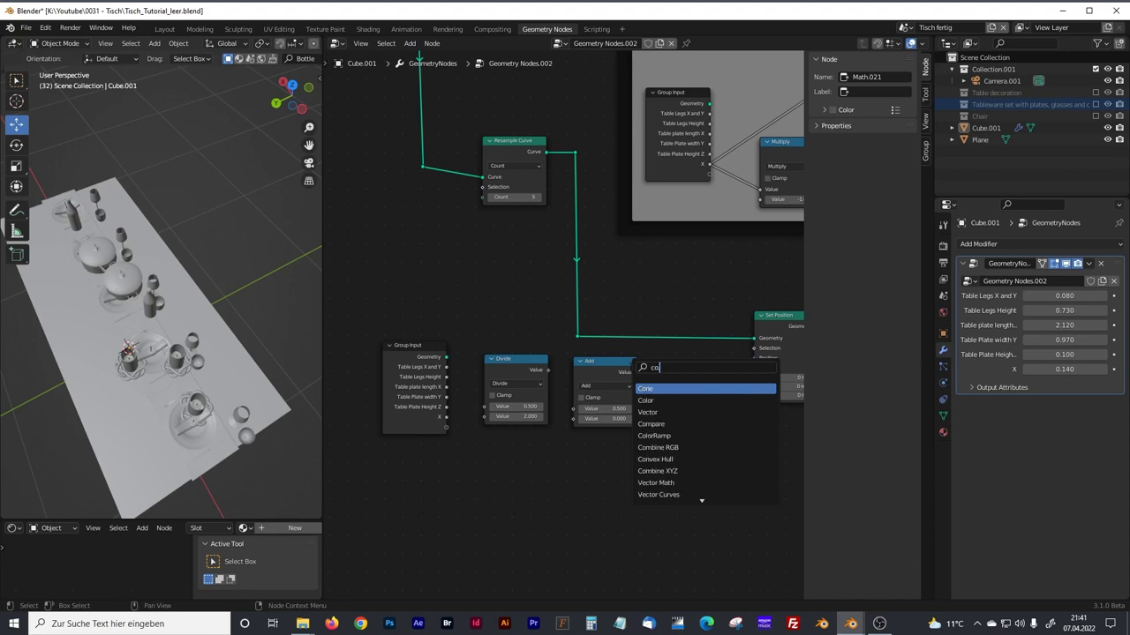
pyautogui.click(671, 400)
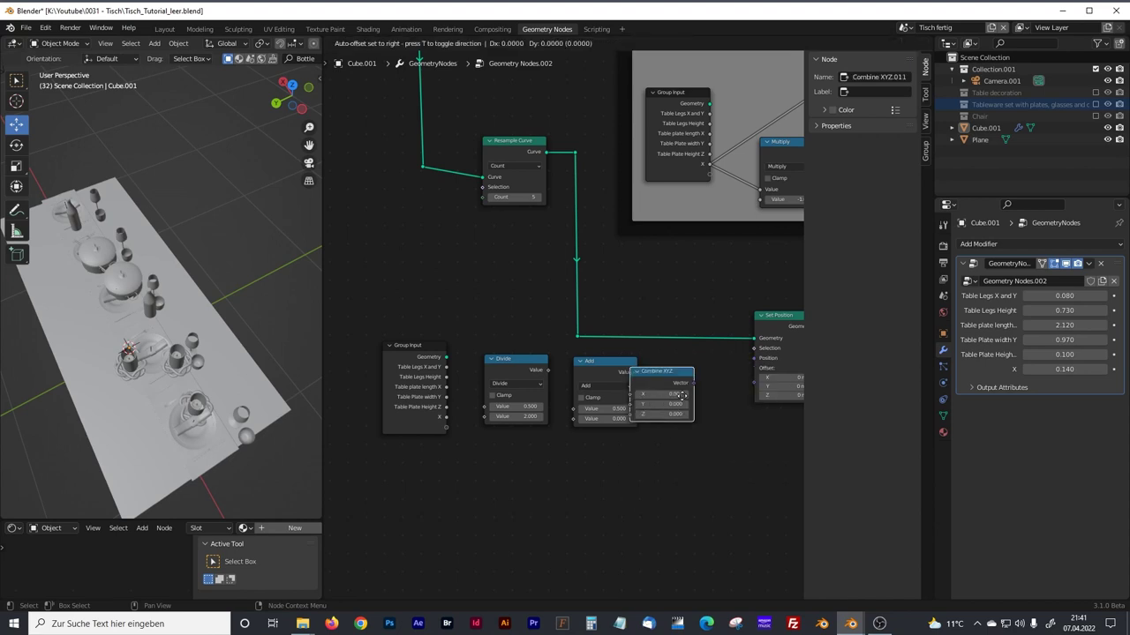
pyautogui.click(731, 379)
pyautogui.press('n')
pyautogui.scroll(2, 814, 350)
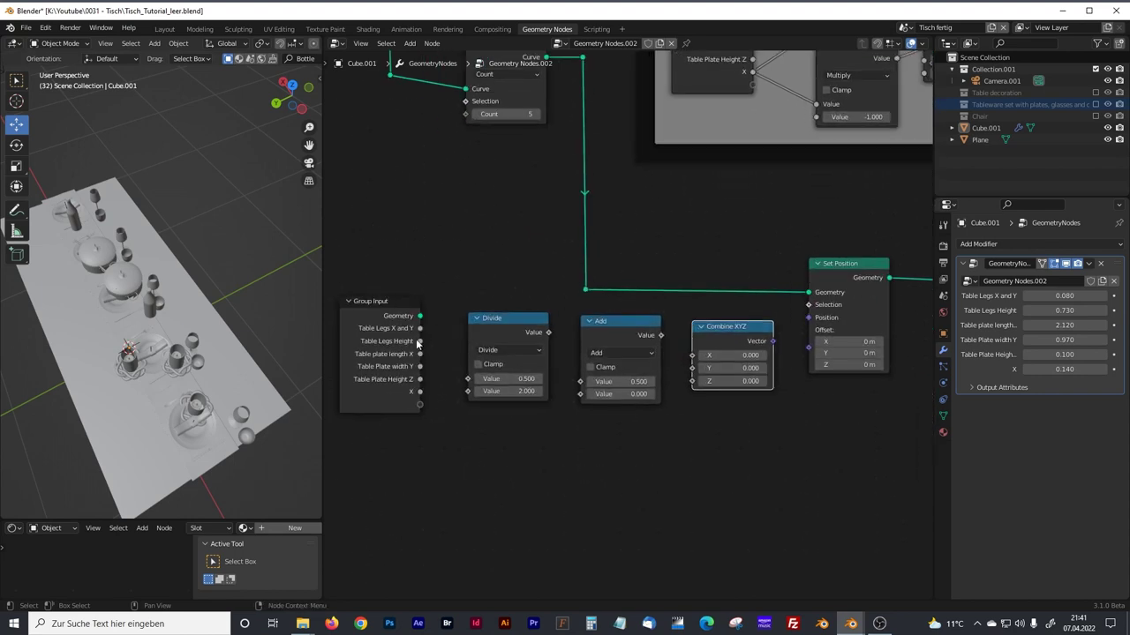
# Connect Table Plate width Y through Divide to Combine XYZ's Y, and its Vector to the lower Set Position's Offset.
pyautogui.moveTo(381, 358); pyautogui.dragTo(414, 358, button='middle')
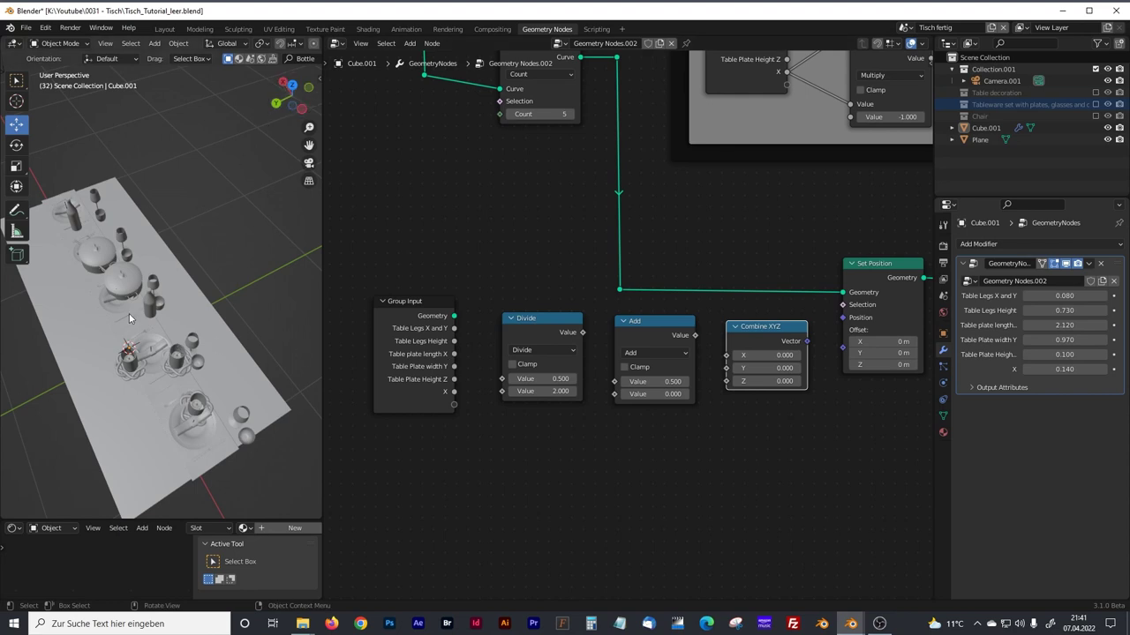
pyautogui.moveTo(208, 320); pyautogui.dragTo(256, 158, button='middle')
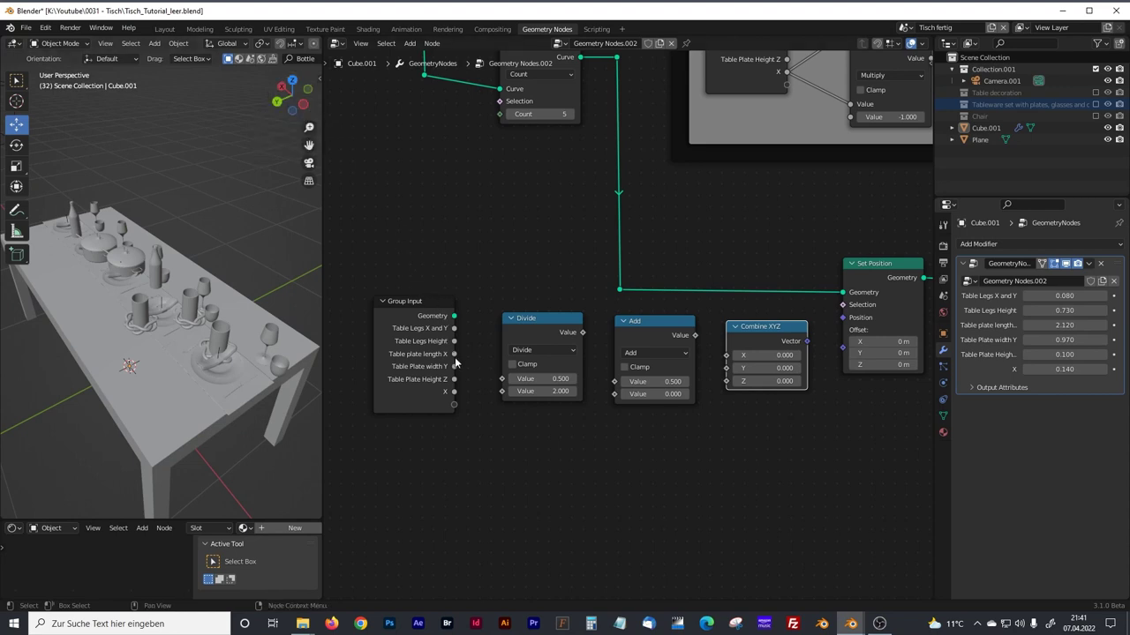
pyautogui.moveTo(454, 368); pyautogui.dragTo(501, 380)
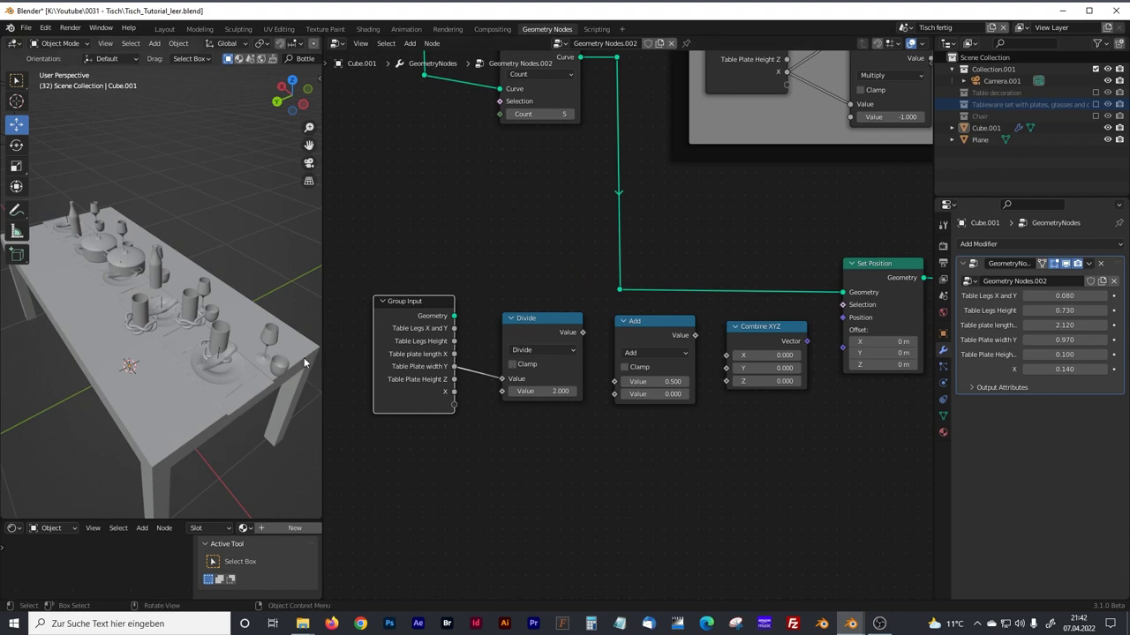
pyautogui.moveTo(583, 332); pyautogui.dragTo(727, 368)
pyautogui.moveTo(807, 341); pyautogui.dragTo(843, 331)
pyautogui.moveTo(246, 398); pyautogui.dragTo(215, 354, button='middle')
pyautogui.moveTo(96, 288); pyautogui.dragTo(117, 304, button='middle')
# Cut the direct link from Divide to Combine XYZ and route the value through the Add node into Y.
pyautogui.keyDown('ctrl'); pyautogui.moveTo(601, 324); pyautogui.dragTo(599, 355, button='right'); pyautogui.keyUp('ctrl')
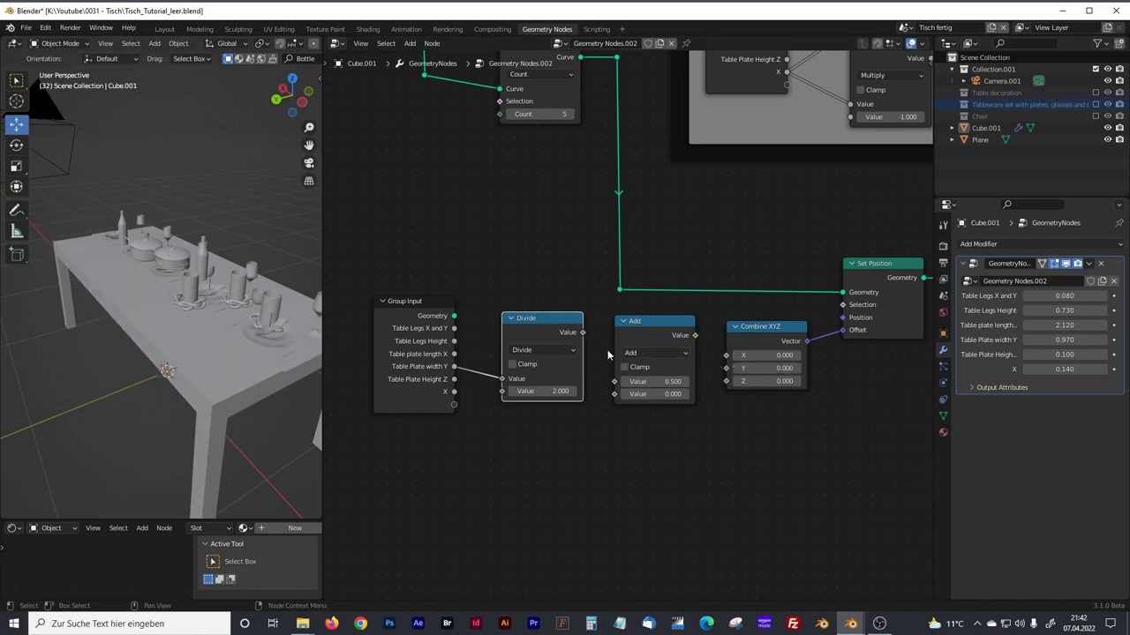
pyautogui.moveTo(583, 333); pyautogui.dragTo(615, 382)
pyautogui.moveTo(695, 336); pyautogui.dragTo(725, 368)
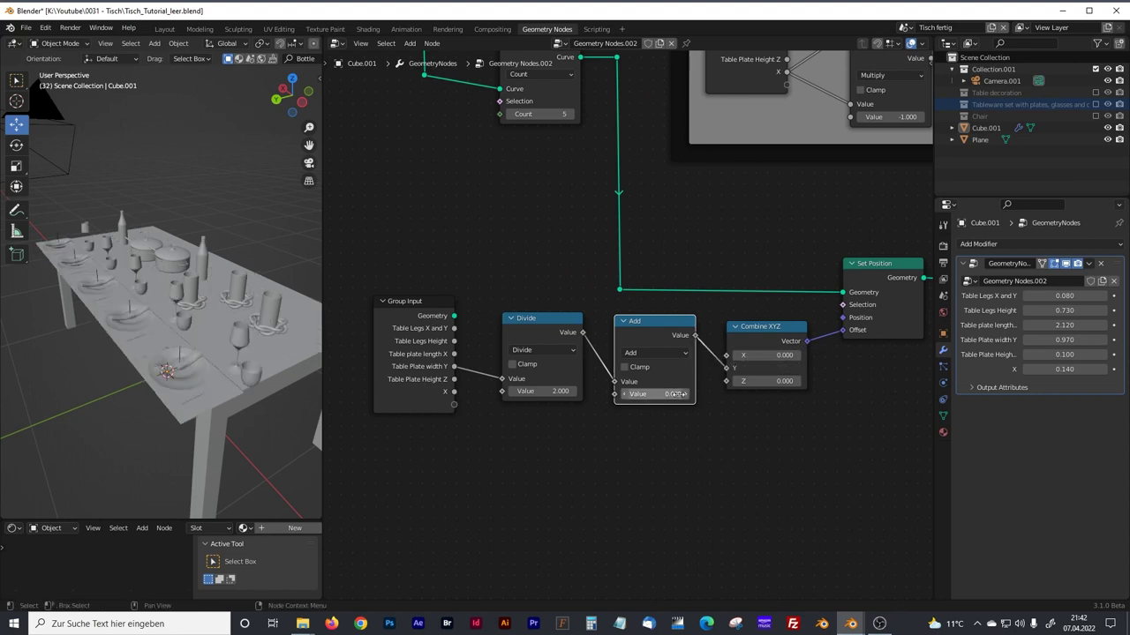
# Set the Add node's second value to -0.2 to move the tableware in from the table edge.
pyautogui.click(687, 394)
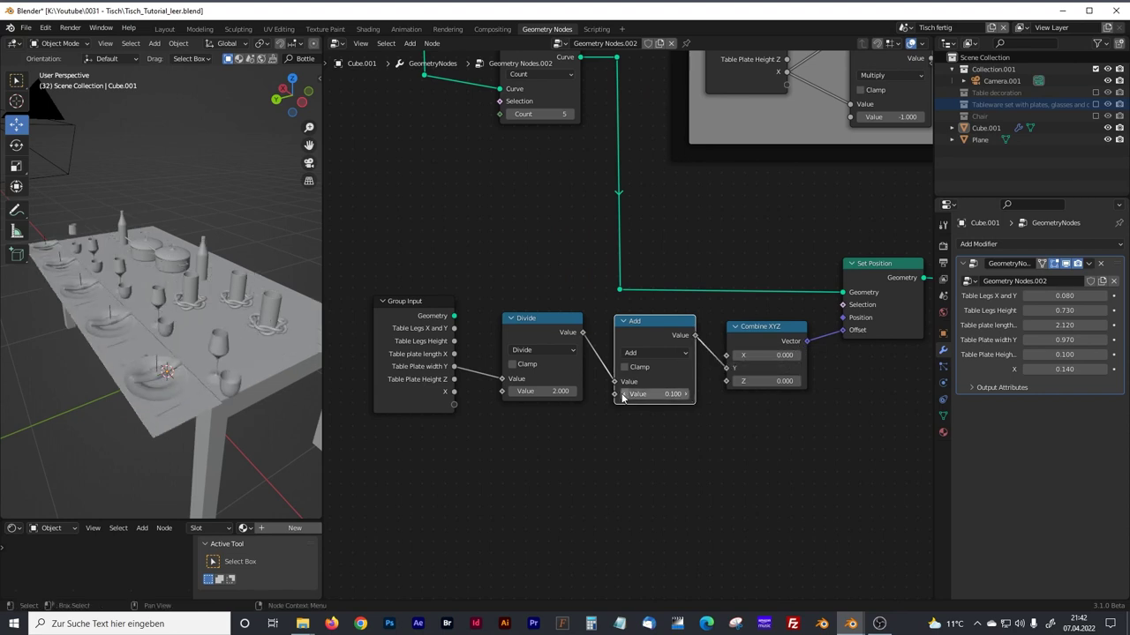
pyautogui.click(624, 396)
pyautogui.click(624, 395)
pyautogui.click(624, 394)
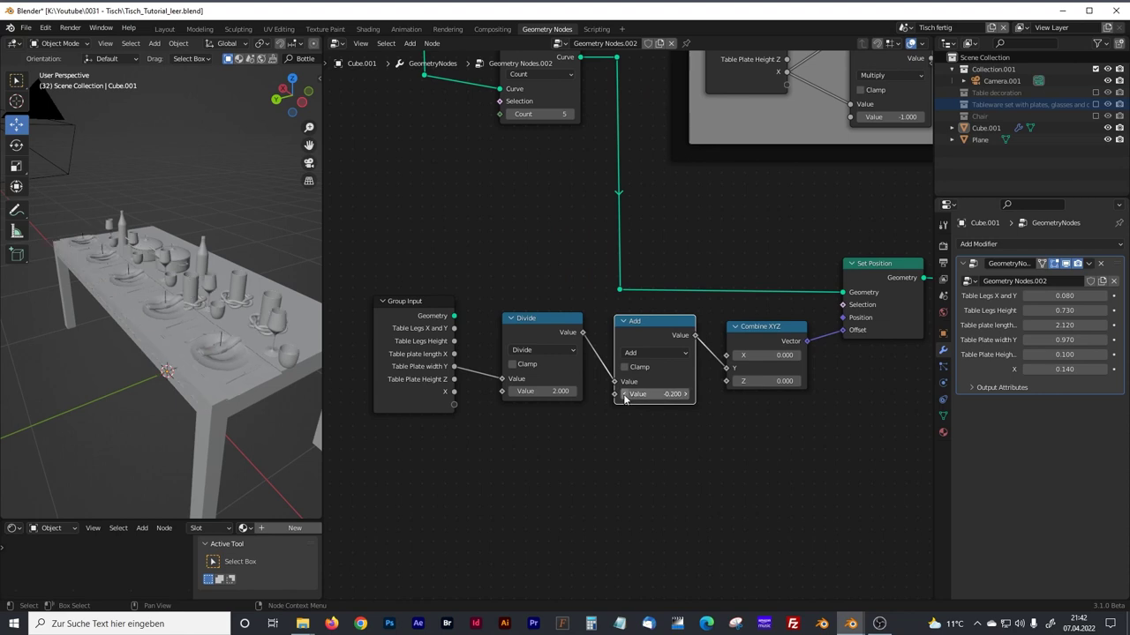
pyautogui.click(624, 395)
pyautogui.click(685, 395)
# Set the modifier's Table Plate width Y to 1.15 and its X value to 0.06.
pyautogui.moveTo(256, 361); pyautogui.dragTo(280, 403, button='middle')
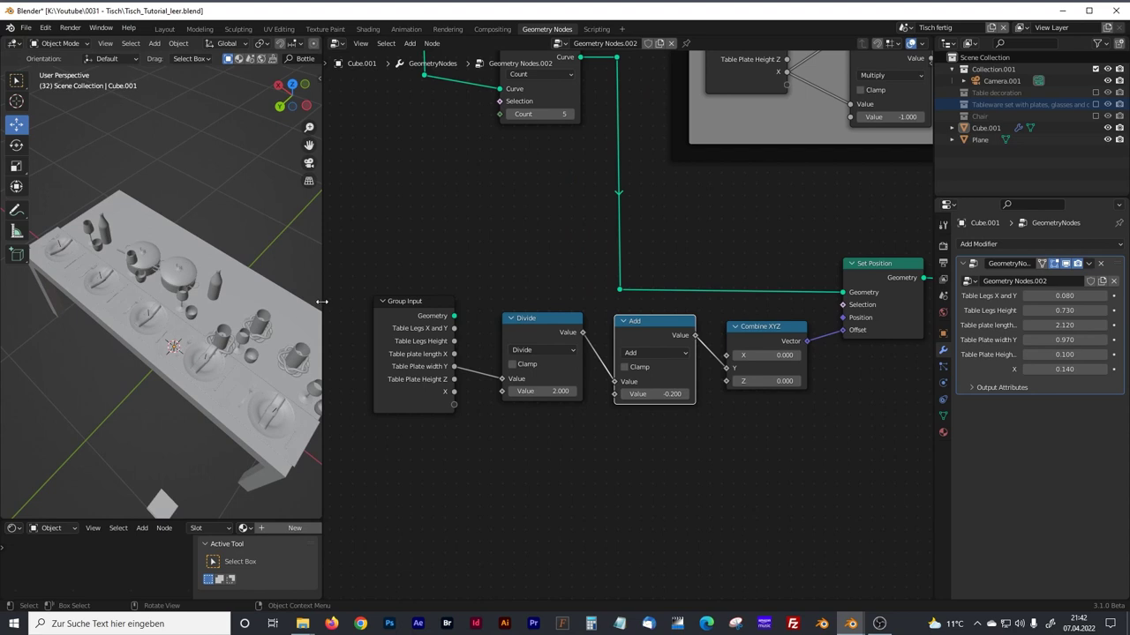
pyautogui.moveTo(323, 302); pyautogui.dragTo(354, 302)
pyautogui.moveTo(1056, 340); pyautogui.dragTo(1019, 339)
pyautogui.moveTo(785, 256); pyautogui.dragTo(654, 471, button='middle')
pyautogui.moveTo(692, 341); pyautogui.dragTo(609, 426, button='middle')
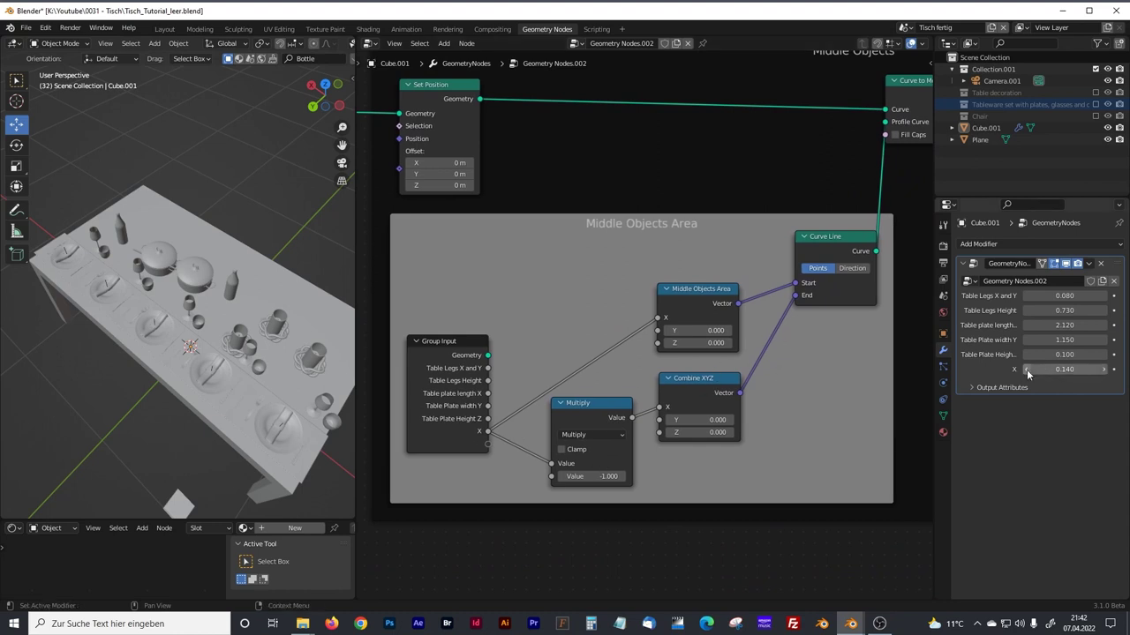
pyautogui.moveTo(1057, 370); pyautogui.dragTo(1023, 369)
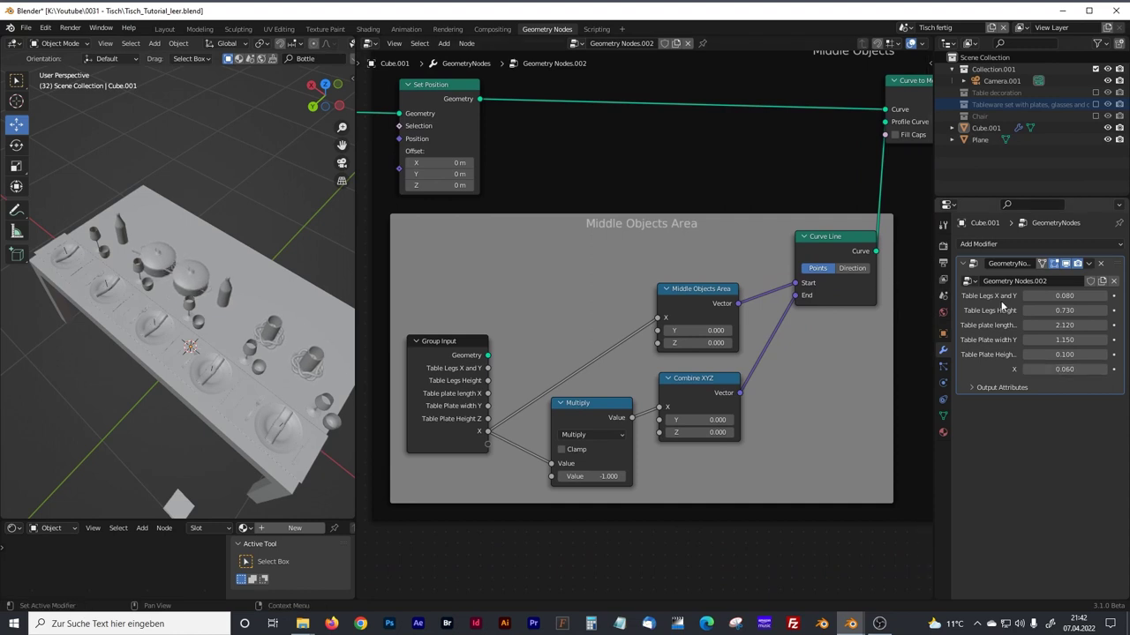
# Rename the node group's X input as "Middle Objects Area Size Y".
pyautogui.click(930, 64)
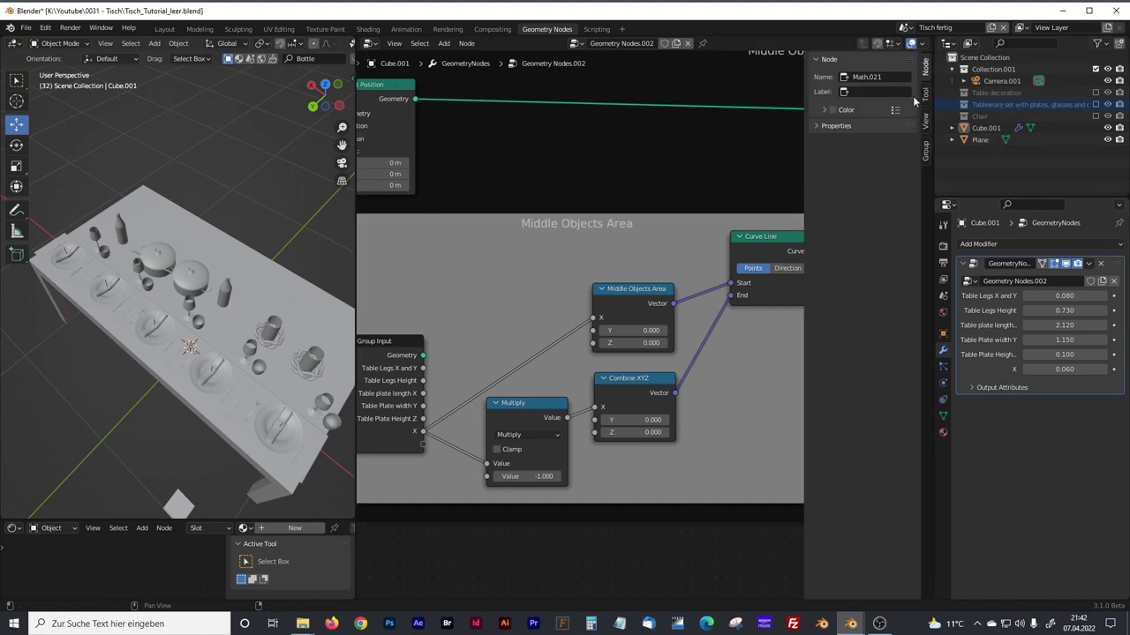
pyautogui.click(925, 143)
pyautogui.click(874, 151)
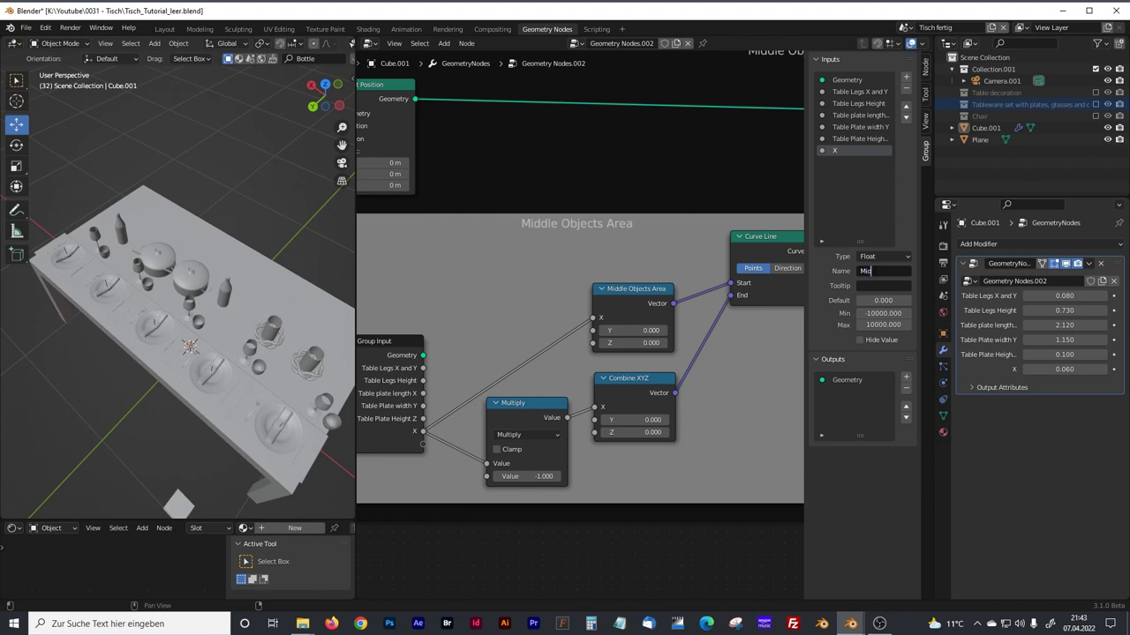
pyautogui.write('Middle Objects Area Size')
pyautogui.write('Y')
pyautogui.press('Return')
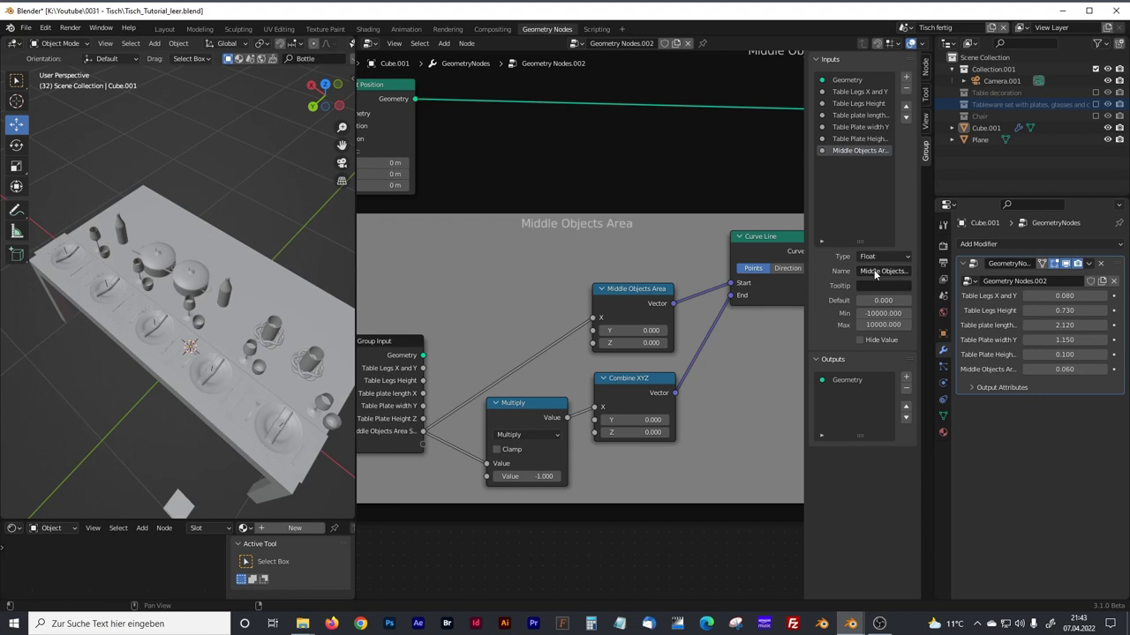
# Examine the tableware row from above and the node chain that offsets it.
pyautogui.scroll(-3, 649, 297)
pyautogui.scroll(-1, 647, 293)
pyautogui.moveTo(585, 416); pyautogui.dragTo(662, 242, button='middle')
pyautogui.moveTo(587, 311); pyautogui.dragTo(647, 258, button='middle')
pyautogui.moveTo(255, 366); pyautogui.dragTo(309, 328, button='middle')
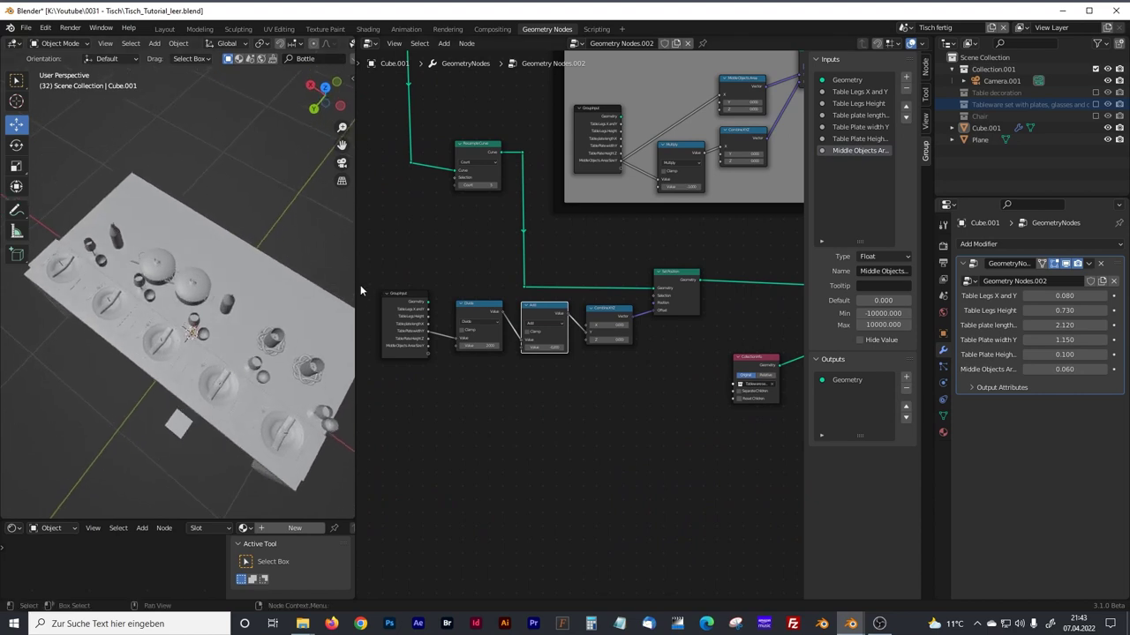
pyautogui.moveTo(355, 290); pyautogui.dragTo(409, 300)
pyautogui.moveTo(243, 369); pyautogui.dragTo(234, 323, button='middle')
pyautogui.moveTo(295, 389); pyautogui.dragTo(292, 413, button='middle')
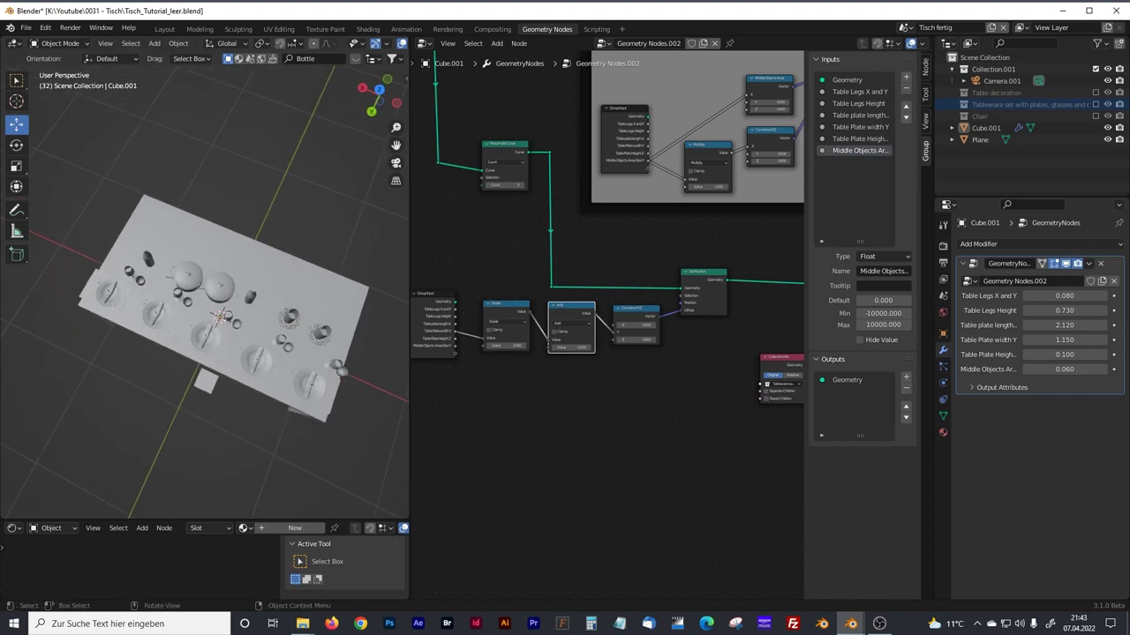
pyautogui.scroll(-2, 558, 343)
pyautogui.moveTo(411, 283); pyautogui.dragTo(203, 281)
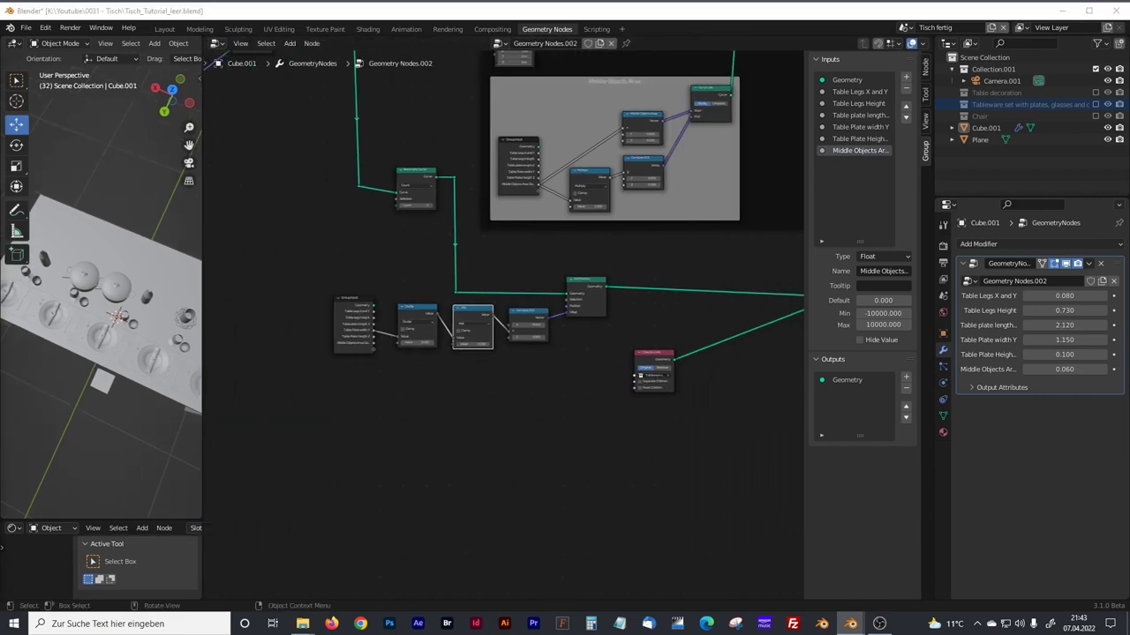
# Add an Endpoint Selection node, connect it to the Selection input of the tableware's Instance on Points node, and place it above the Collection Info node.
pyautogui.moveTo(732, 428); pyautogui.dragTo(437, 402, button='middle')
pyautogui.scroll(8, 493, 427)
pyautogui.moveTo(274, 370); pyautogui.dragTo(406, 285)
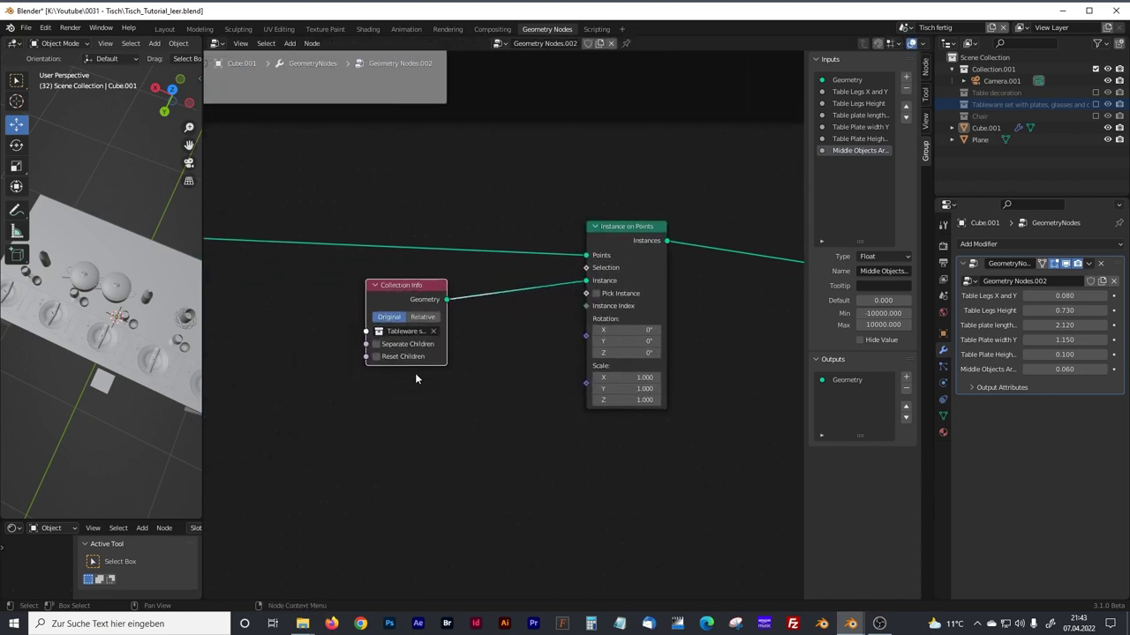
pyautogui.hotkey('shift', 'a')
pyautogui.write('e')
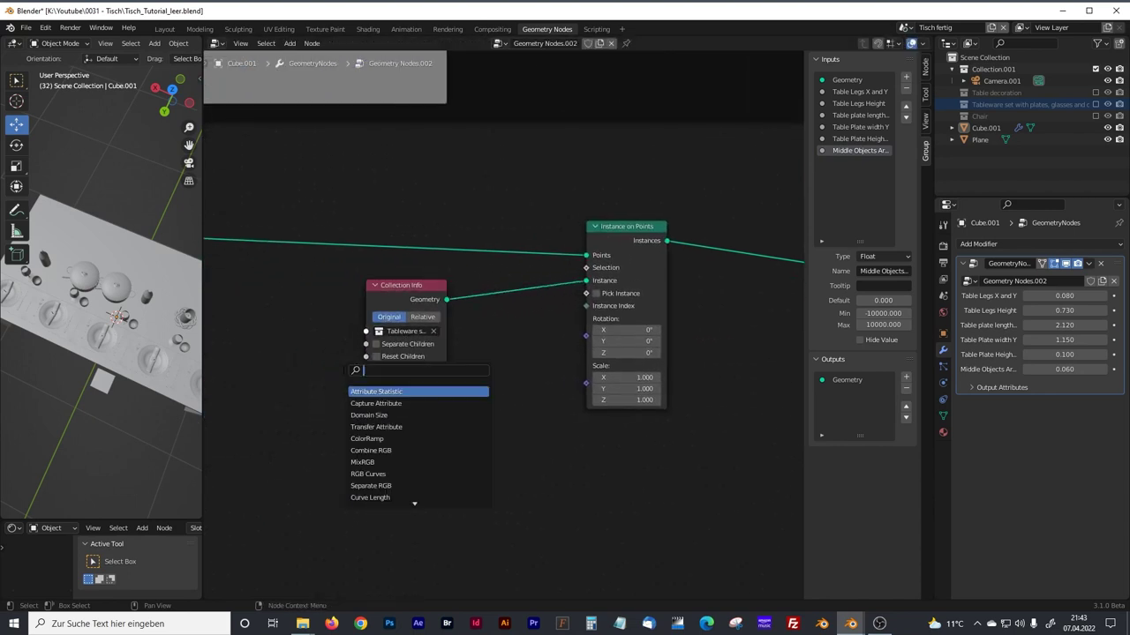
pyautogui.write('nd')
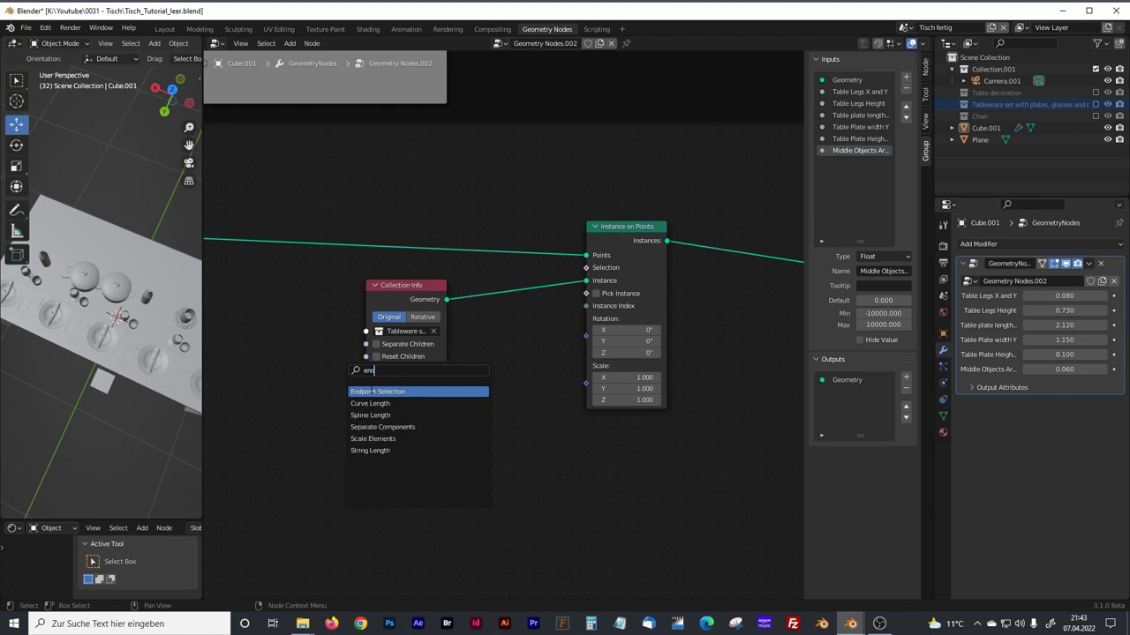
pyautogui.click(373, 392)
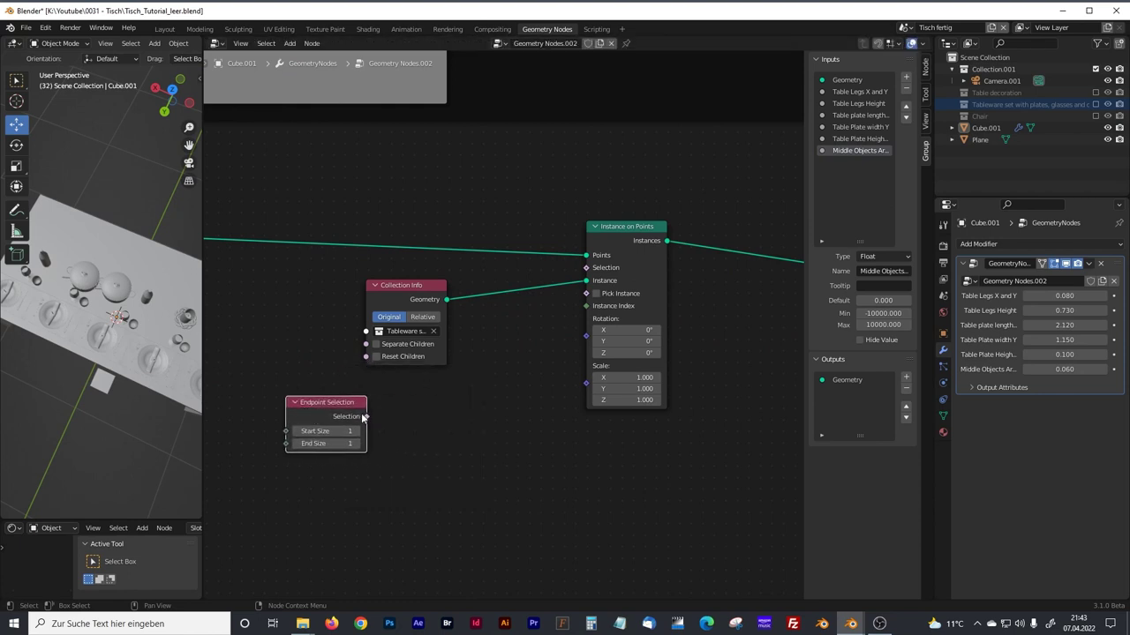
pyautogui.moveTo(366, 417); pyautogui.dragTo(586, 268)
pyautogui.moveTo(414, 290); pyautogui.dragTo(438, 387)
pyautogui.moveTo(343, 398); pyautogui.dragTo(384, 307)
# Widen the 3D viewport and inspect which tableware sets are placed along the table.
pyautogui.click(198, 287)
pyautogui.moveTo(202, 288); pyautogui.dragTo(435, 296)
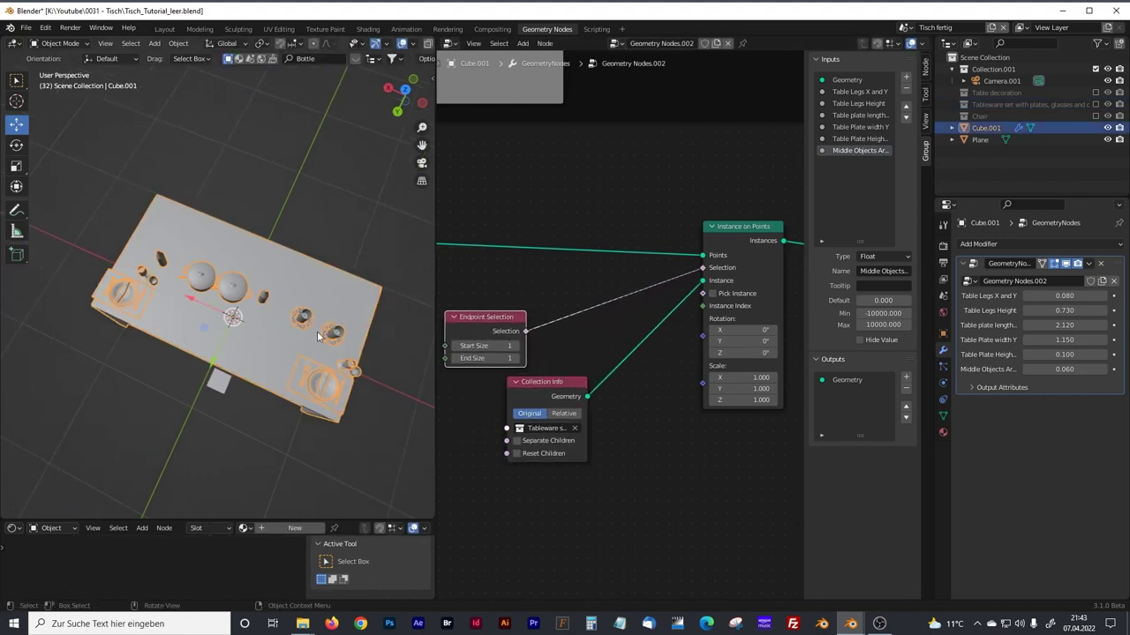
pyautogui.moveTo(298, 350); pyautogui.dragTo(272, 253, button='middle')
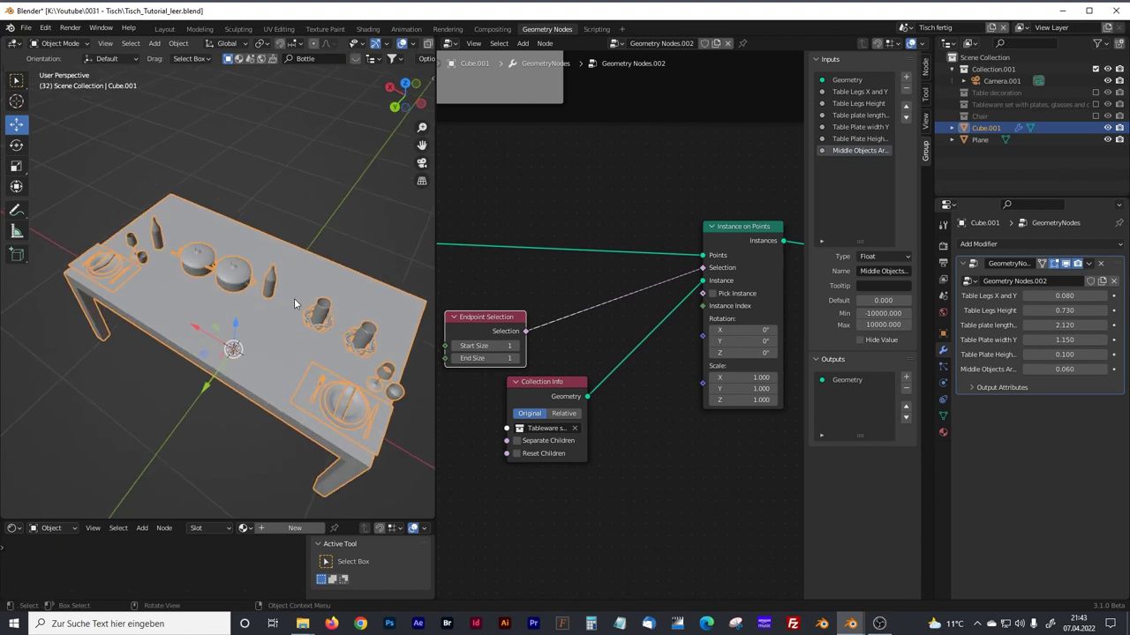
pyautogui.click(309, 229)
# Move the Endpoint Selection and Collection Info nodes away from Instance on Points to make room between them.
pyautogui.moveTo(477, 321); pyautogui.dragTo(508, 300)
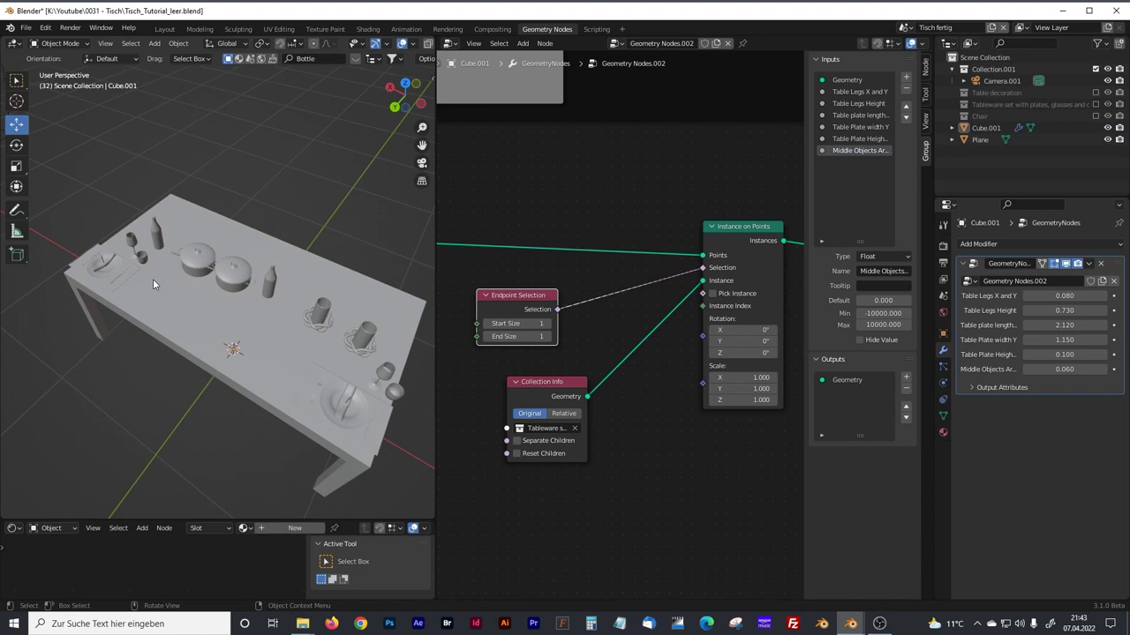
pyautogui.moveTo(528, 386); pyautogui.dragTo(509, 418)
pyautogui.moveTo(517, 300); pyautogui.dragTo(499, 298)
pyautogui.moveTo(535, 415); pyautogui.dragTo(503, 414)
pyautogui.moveTo(499, 296); pyautogui.dragTo(481, 315)
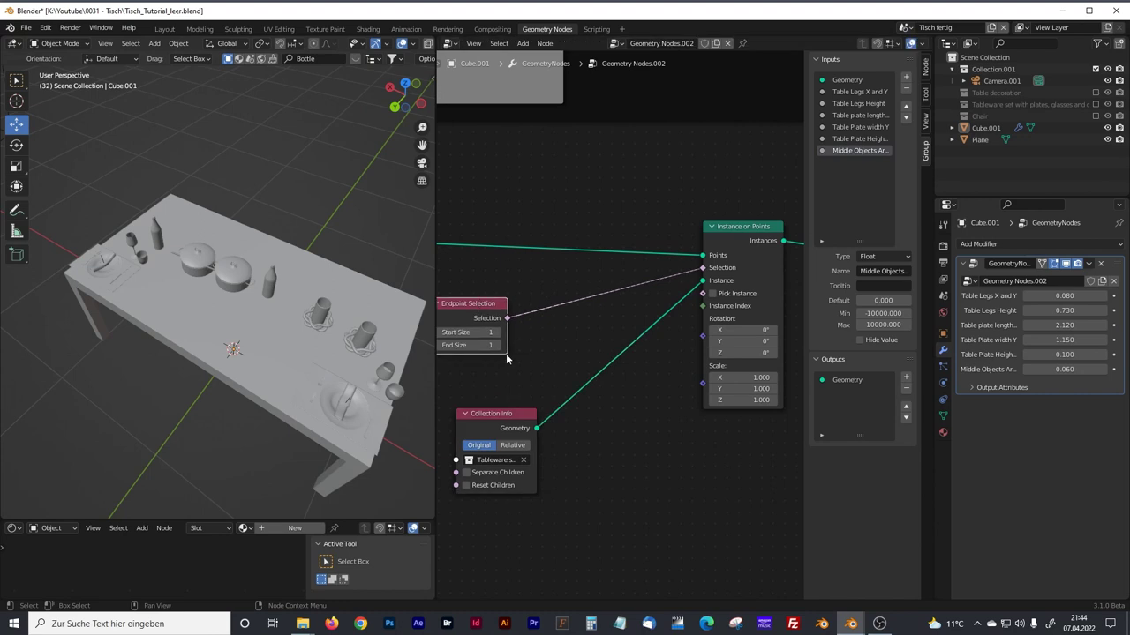
pyautogui.moveTo(515, 415); pyautogui.dragTo(521, 458)
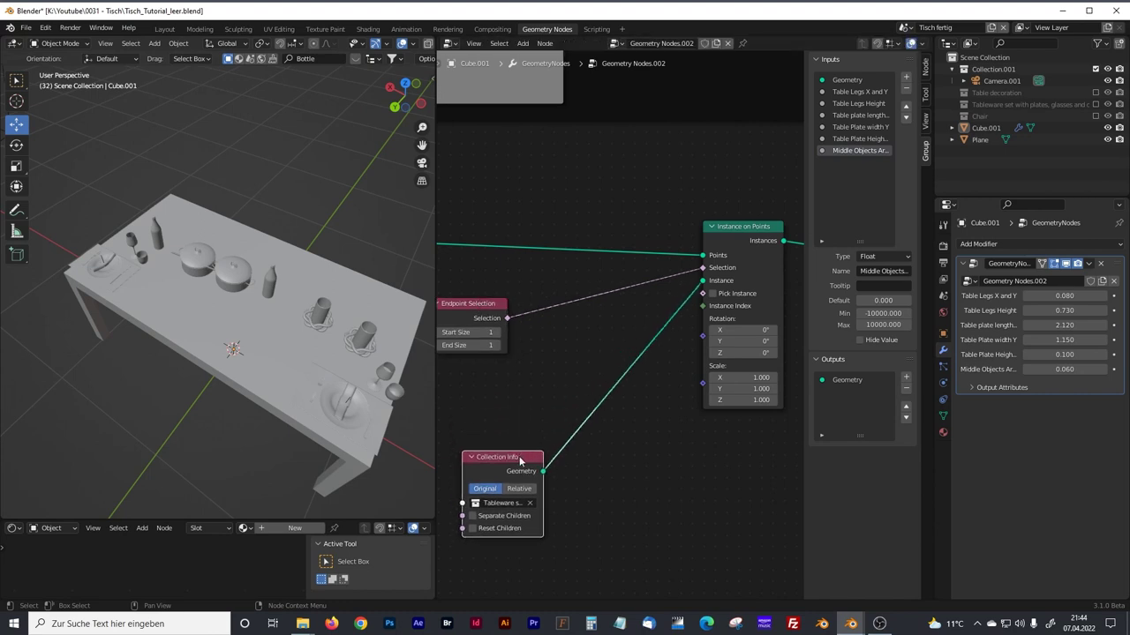
# Insert a ColorRamp node between Endpoint Selection and the Selection input of Instance on Points, and tidy the surrounding nodes.
pyautogui.hotkey('shift', 'a')
pyautogui.write('c')
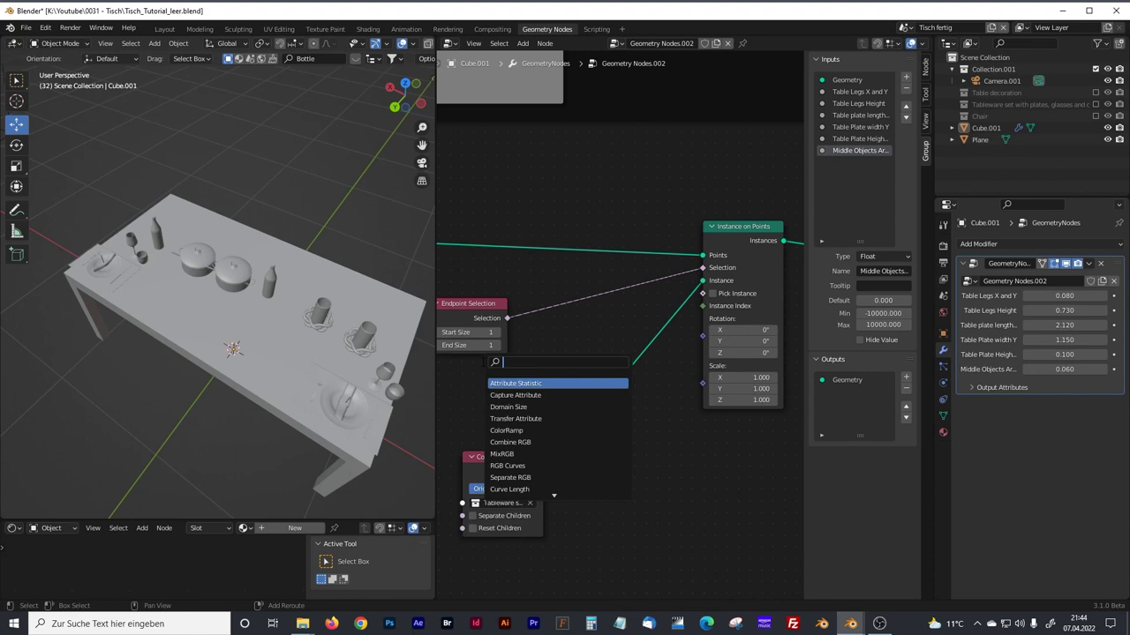
pyautogui.write('olor')
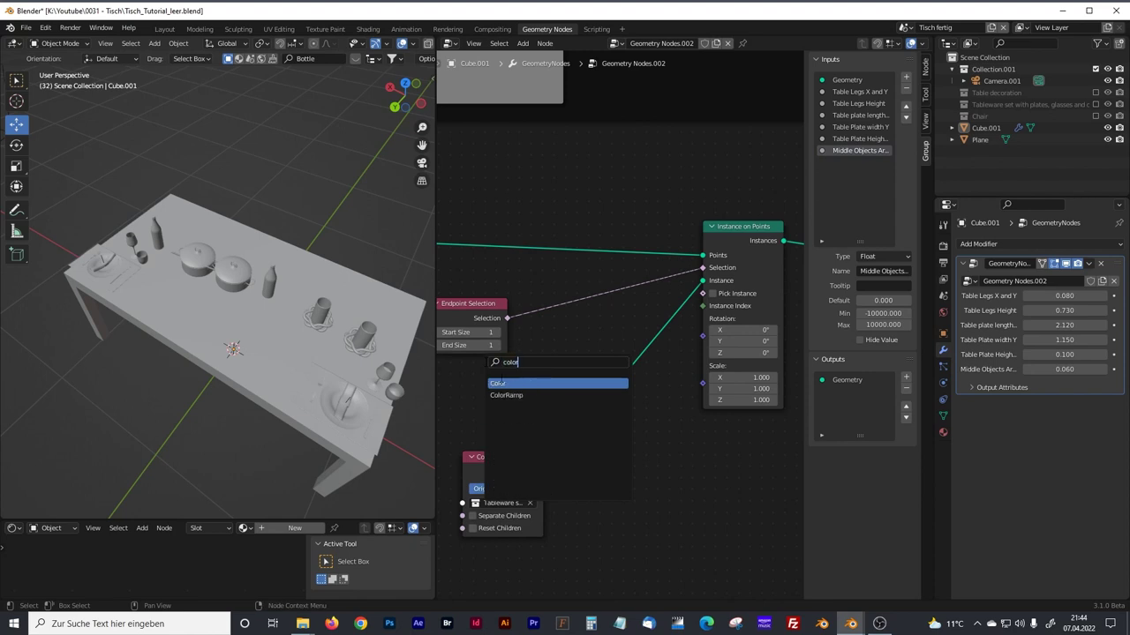
pyautogui.click(506, 395)
pyautogui.click(572, 300)
pyautogui.moveTo(573, 301); pyautogui.dragTo(556, 296)
pyautogui.moveTo(524, 458); pyautogui.dragTo(615, 459)
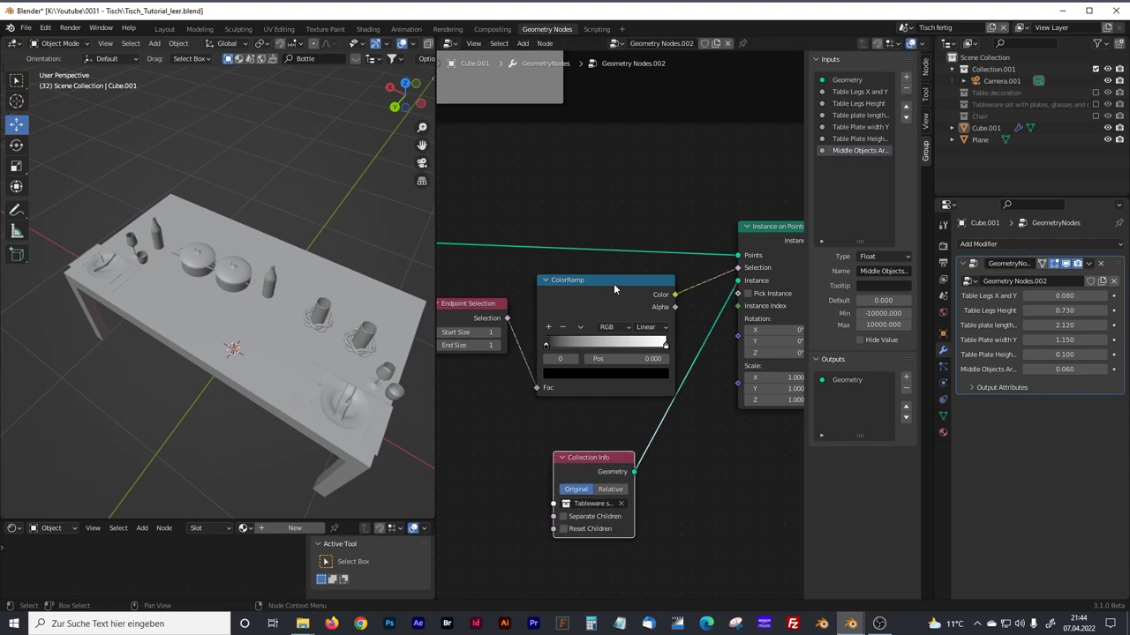
pyautogui.moveTo(614, 289); pyautogui.dragTo(602, 288)
pyautogui.moveTo(494, 315); pyautogui.dragTo(473, 369)
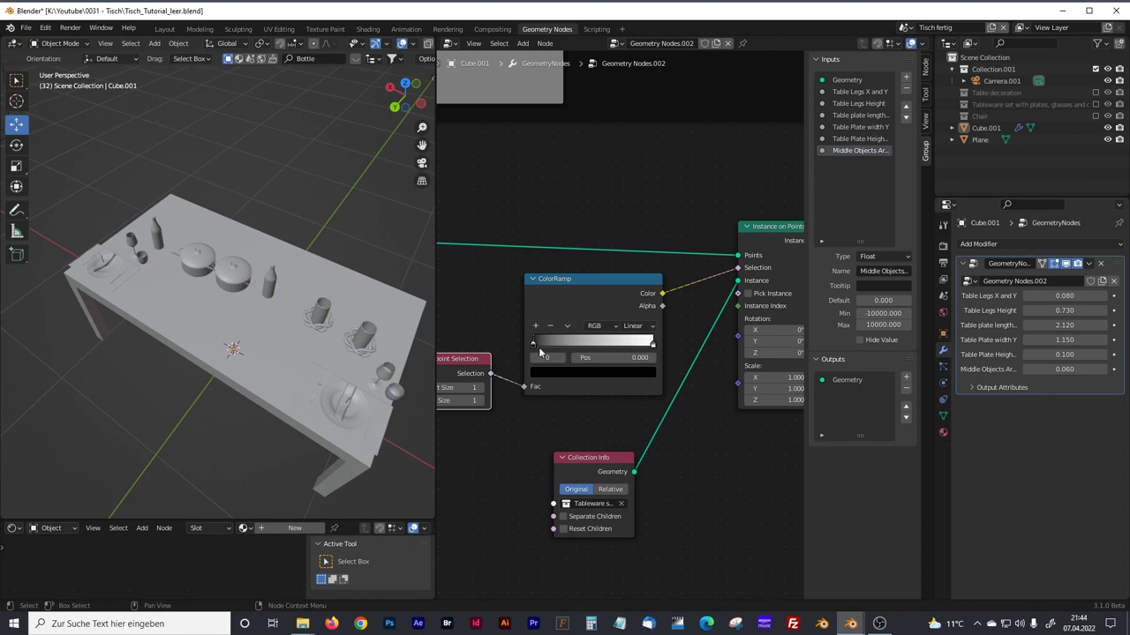
# Invert the ColorRamp by placing the white stop at 0.000 and the black stop at 1.000.
pyautogui.moveTo(532, 347)
pyautogui.mouseDown()
pyautogui.moveTo(620, 347)
pyautogui.moveTo(533, 347)
pyautogui.mouseUp()
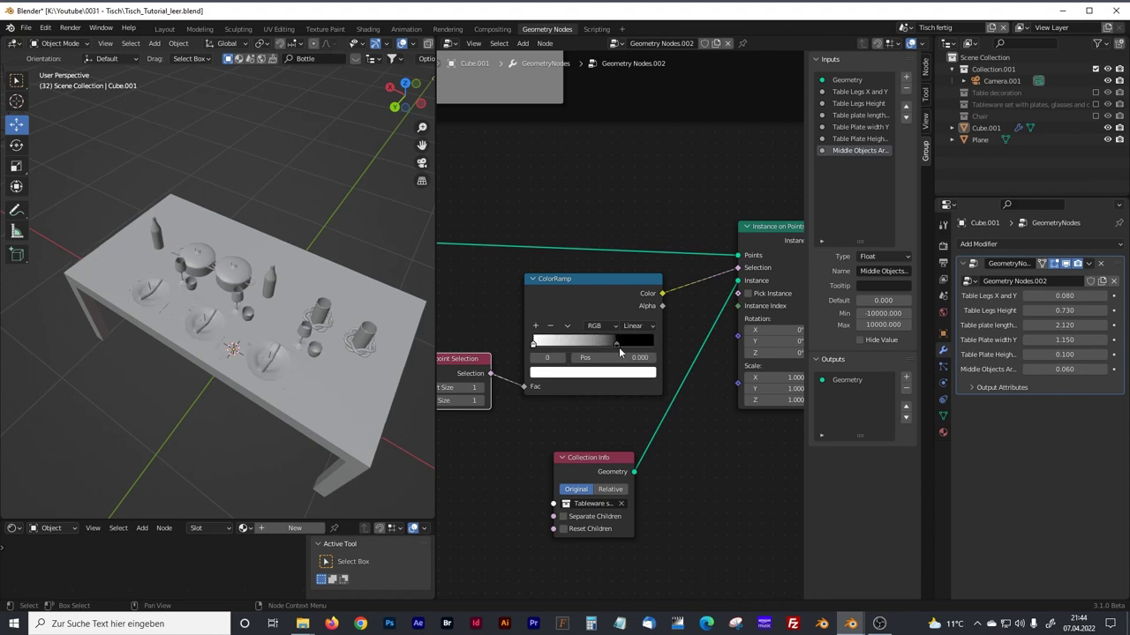
pyautogui.moveTo(620, 350); pyautogui.dragTo(686, 350)
# Widen the properties area to read the full input names and set Table plate length X to 2.070.
pyautogui.moveTo(336, 351); pyautogui.dragTo(248, 329, button='middle')
pyautogui.moveTo(311, 346); pyautogui.dragTo(243, 331, button='middle')
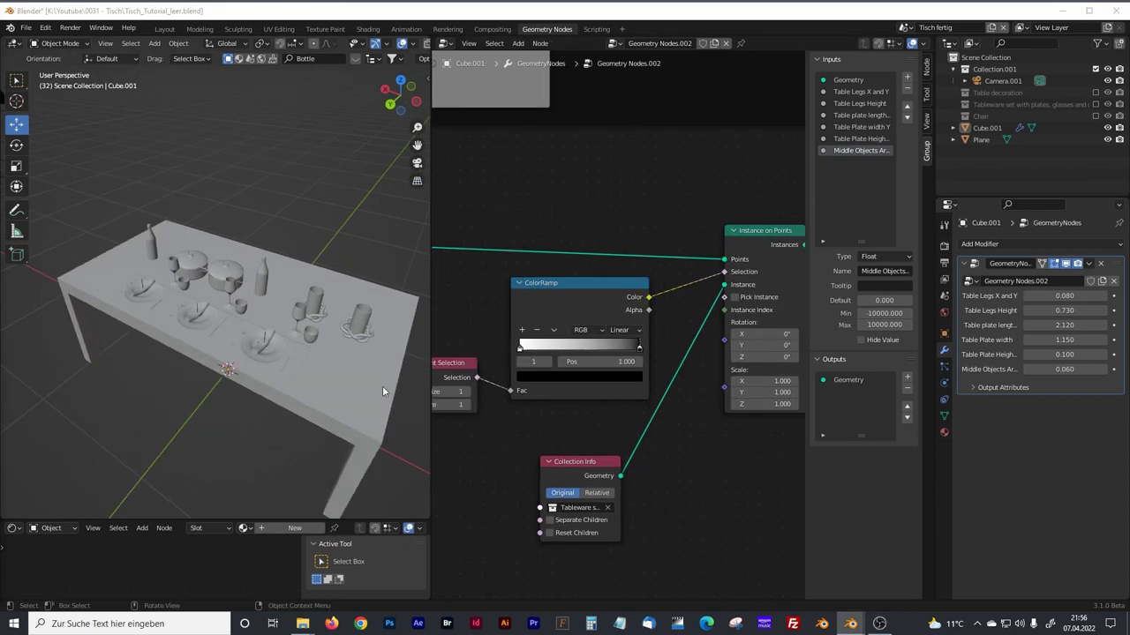
pyautogui.moveTo(315, 364); pyautogui.dragTo(338, 378, button='middle')
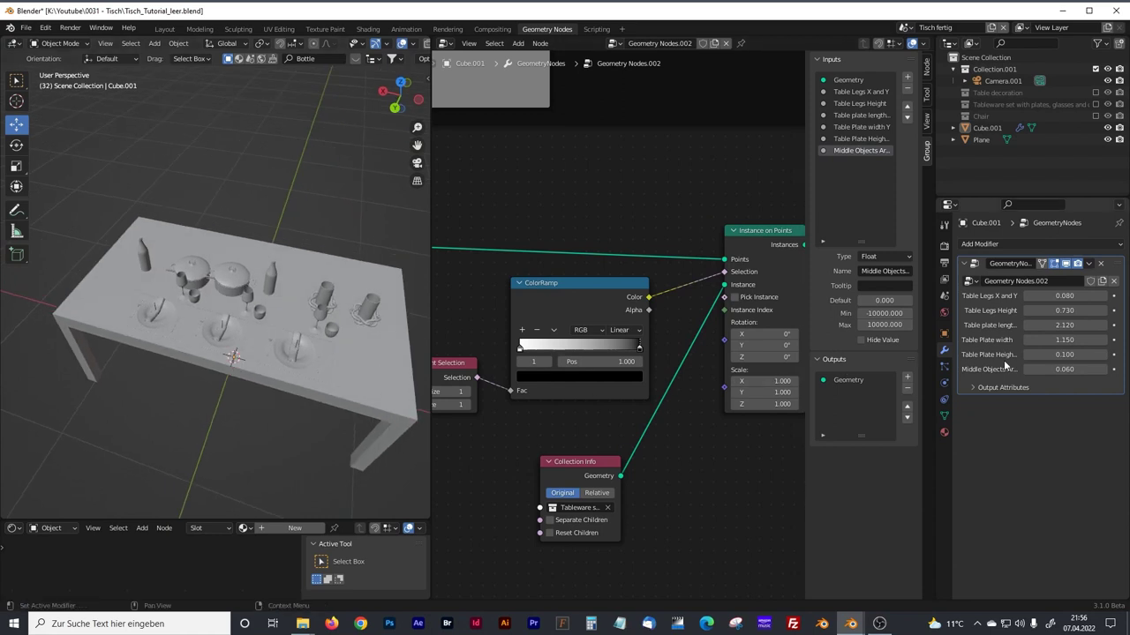
pyautogui.moveTo(938, 316); pyautogui.dragTo(888, 318)
pyautogui.moveTo(1046, 325)
pyautogui.mouseDown()
pyautogui.moveTo(1098, 324)
pyautogui.moveTo(1047, 325)
pyautogui.mouseUp()
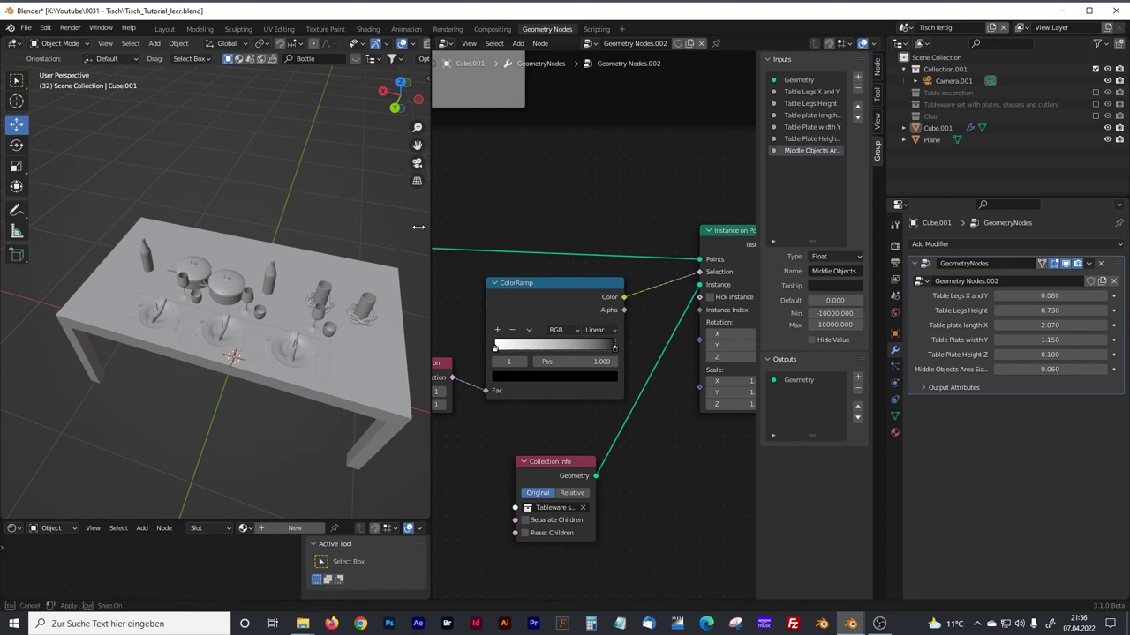
# Widen the node editor and add a Group Input node beside the Resample Curve node that feeds the tableware line.
pyautogui.moveTo(418, 227); pyautogui.dragTo(222, 225)
pyautogui.scroll(-5, 335, 262)
pyautogui.moveTo(345, 265); pyautogui.dragTo(512, 348, button='middle')
pyautogui.moveTo(400, 319); pyautogui.dragTo(602, 377, button='middle')
pyautogui.scroll(6, 549, 369)
pyautogui.moveTo(549, 340); pyautogui.dragTo(522, 360, button='middle')
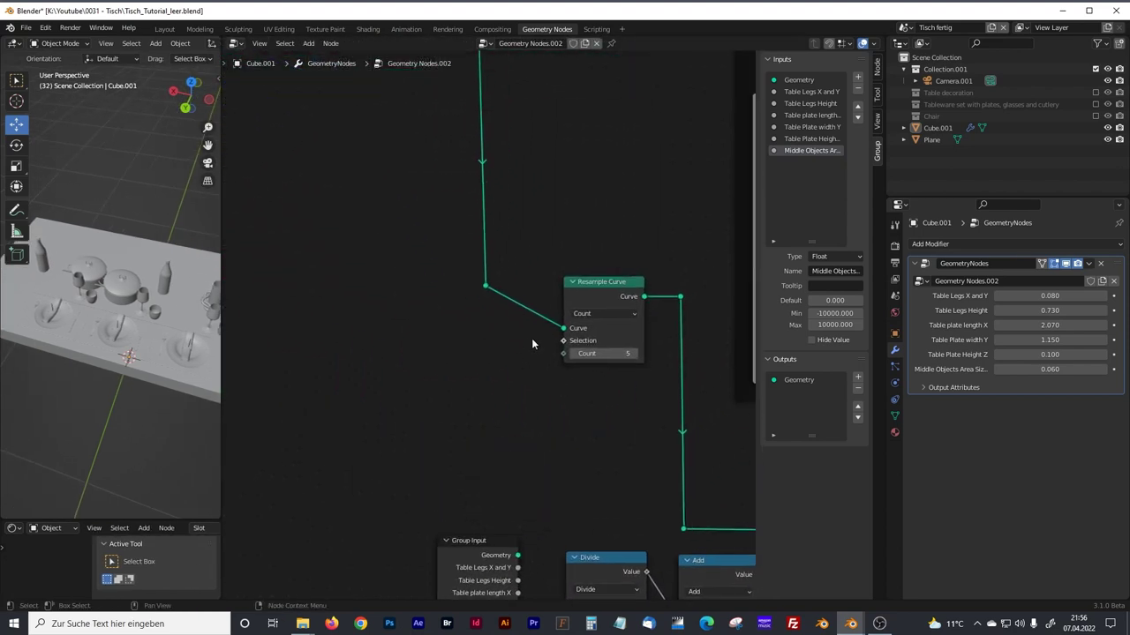
pyautogui.scroll(1, 532, 344)
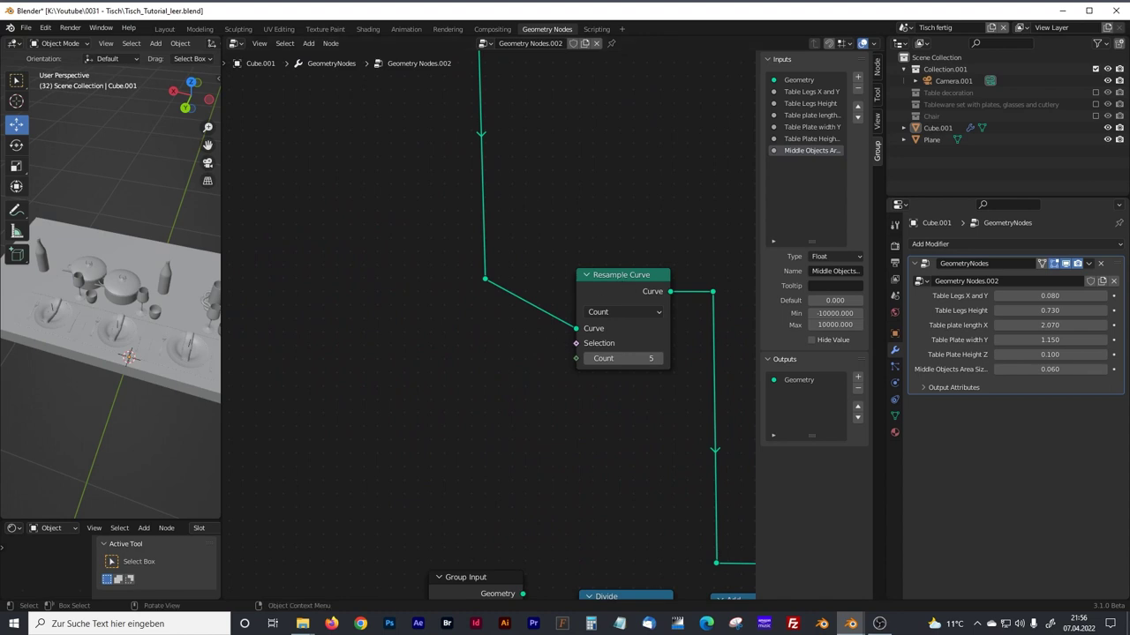
pyautogui.hotkey('shift', 'a')
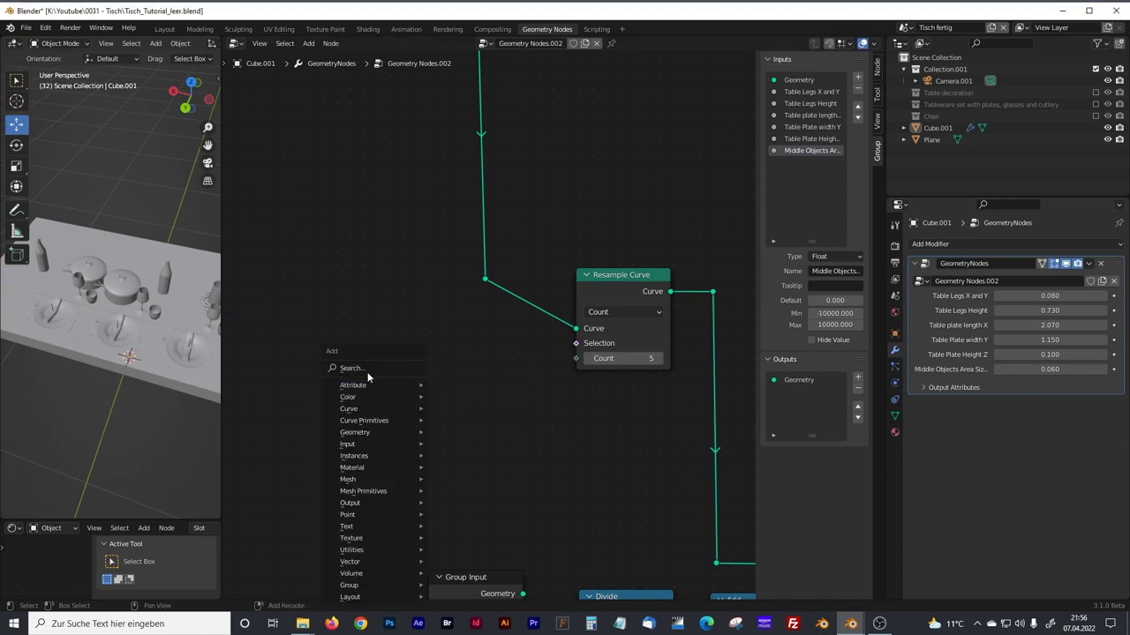
pyautogui.write('goup')
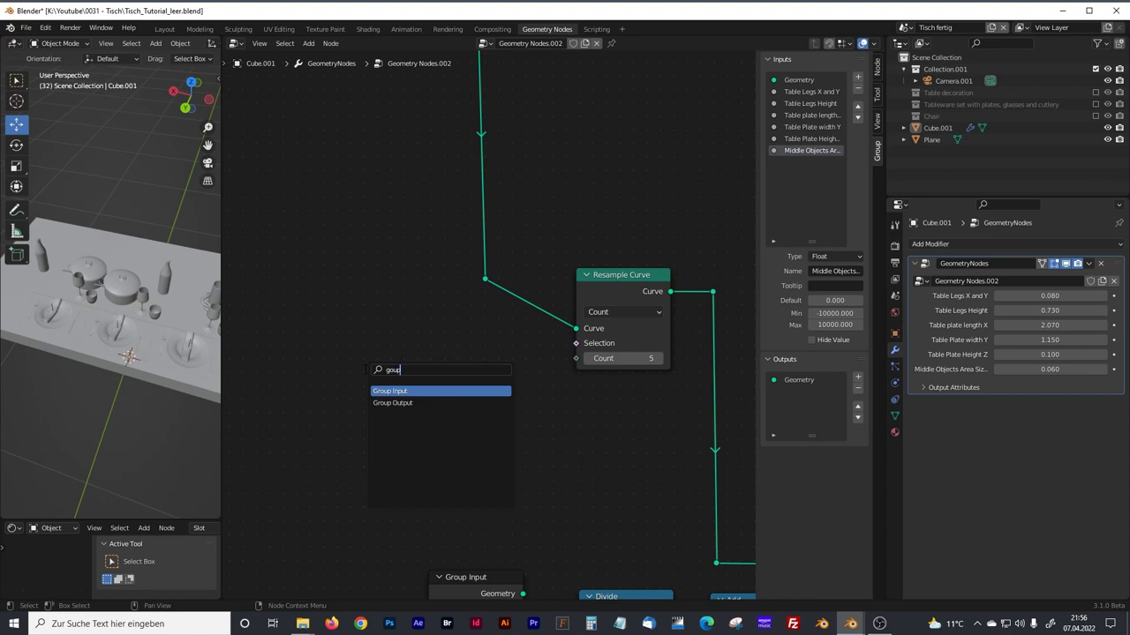
pyautogui.click(394, 391)
pyautogui.click(325, 353)
pyautogui.moveTo(342, 353); pyautogui.dragTo(478, 355, button='middle')
pyautogui.moveTo(469, 344); pyautogui.dragTo(312, 327)
pyautogui.click(489, 371)
# Add a Math node beside the new Group Input and set its operation to Round.
pyautogui.hotkey('shift', 'a')
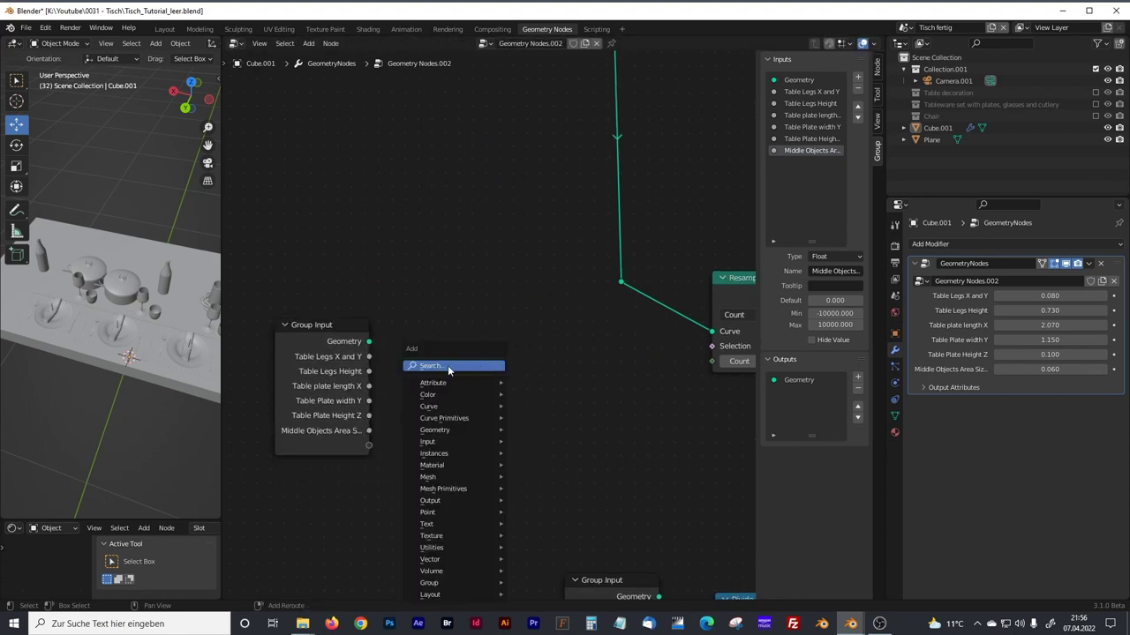
pyautogui.click(448, 366)
pyautogui.write('math')
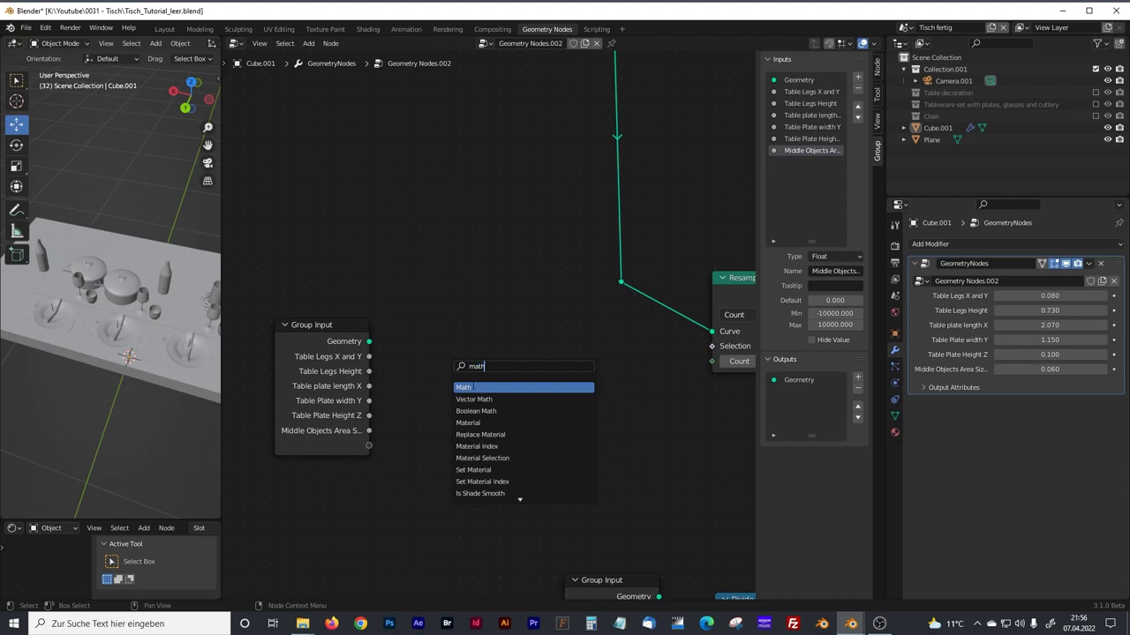
pyautogui.press('Return')
pyautogui.click(474, 386)
pyautogui.click(458, 367)
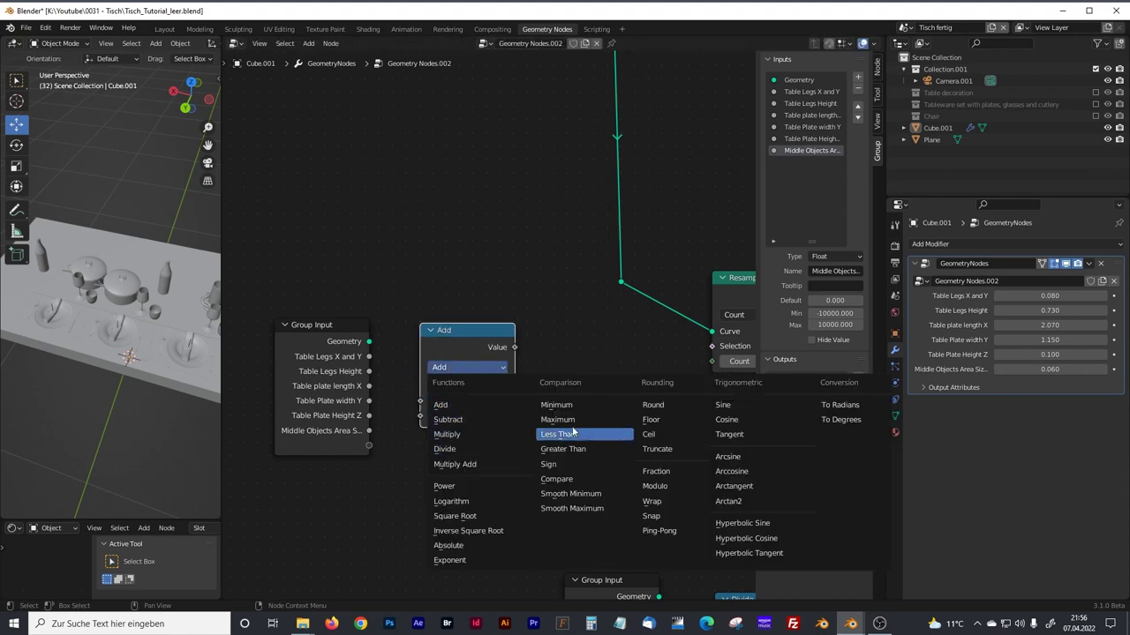
pyautogui.click(655, 404)
# Duplicate the Round node toward Resample Curve and set the copy's operation to Add.
pyautogui.click(585, 366)
pyautogui.hotkey('shift', 'a')
pyautogui.click(479, 332)
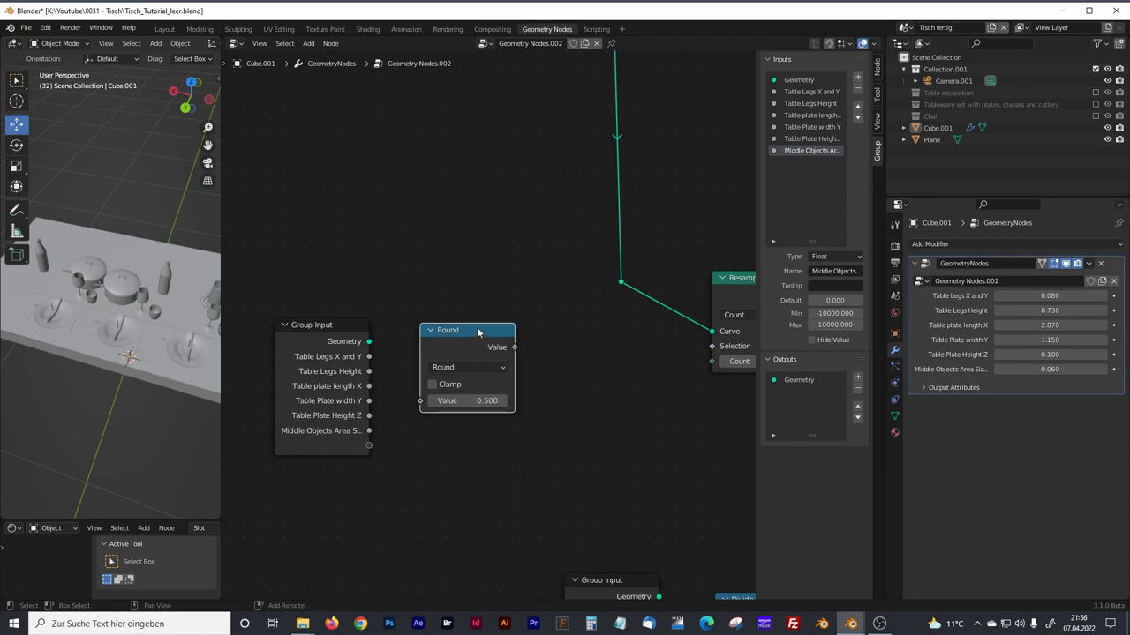
pyautogui.hotkey('shift', 'd')
pyautogui.click(573, 366)
pyautogui.click(572, 399)
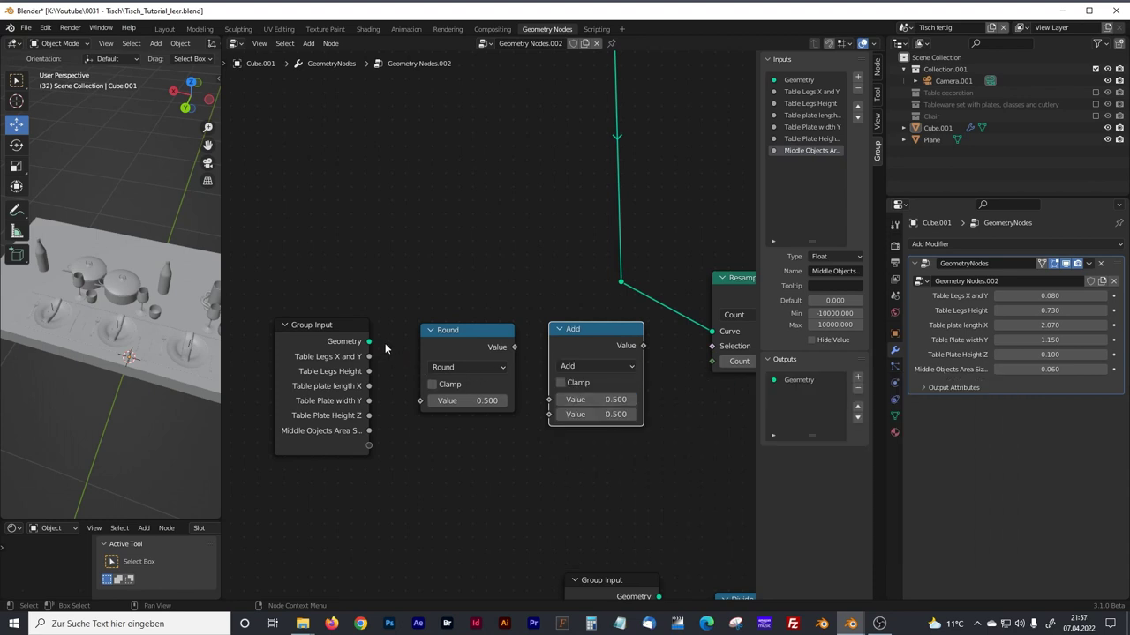
# Connect the Group Input's Table plate length X to the Round node's Value and set the modifier's Table plate length X to 2.780.
pyautogui.moveTo(1050, 324); pyautogui.dragTo(1057, 325)
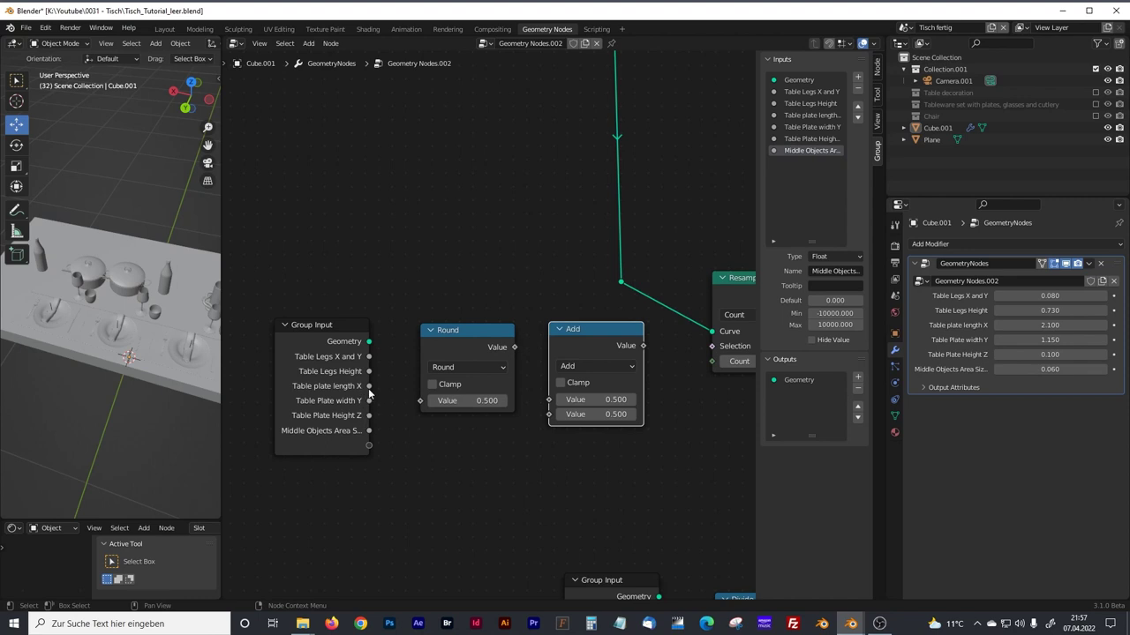
pyautogui.moveTo(369, 386); pyautogui.dragTo(421, 402)
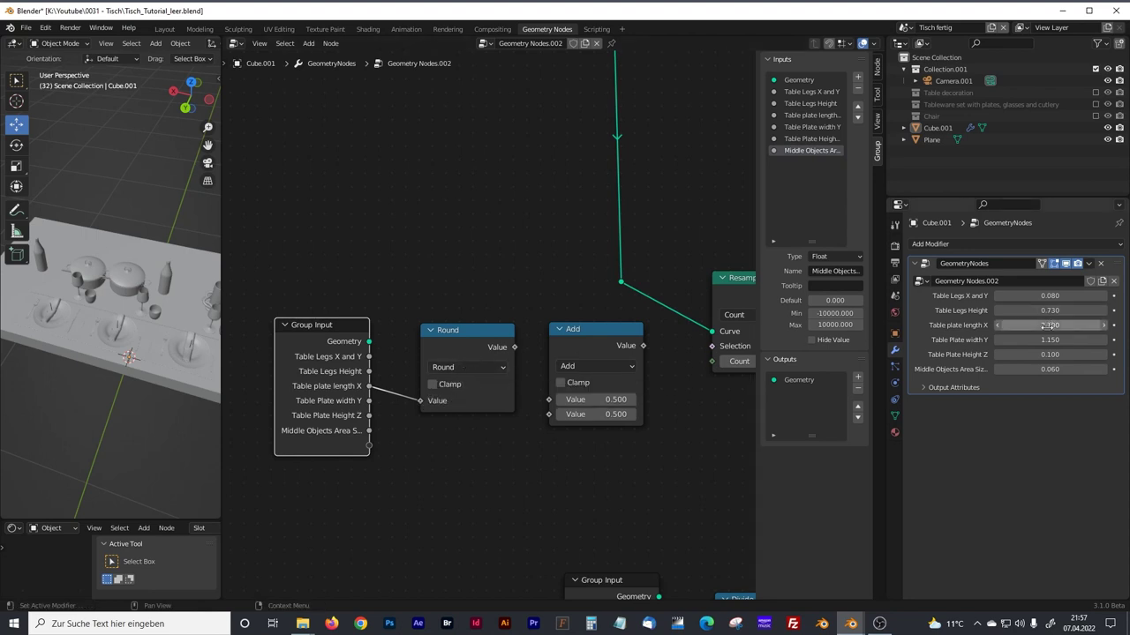
pyautogui.moveTo(1047, 324)
pyautogui.mouseDown()
pyautogui.moveTo(1090, 325)
pyautogui.moveTo(1045, 326)
pyautogui.mouseUp()
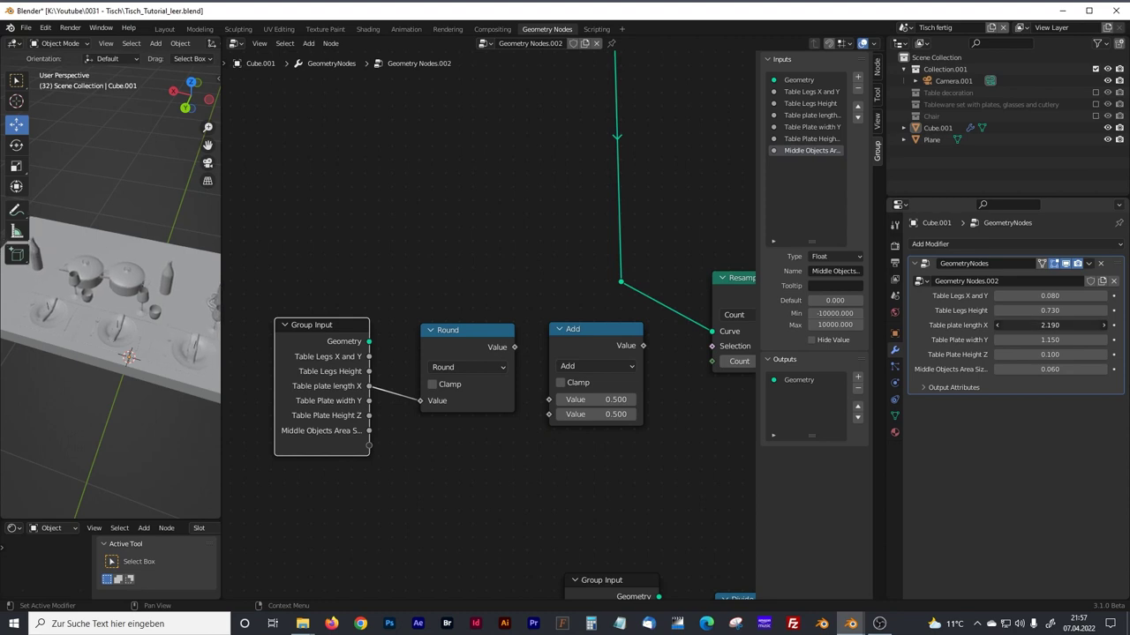
pyautogui.click(485, 345)
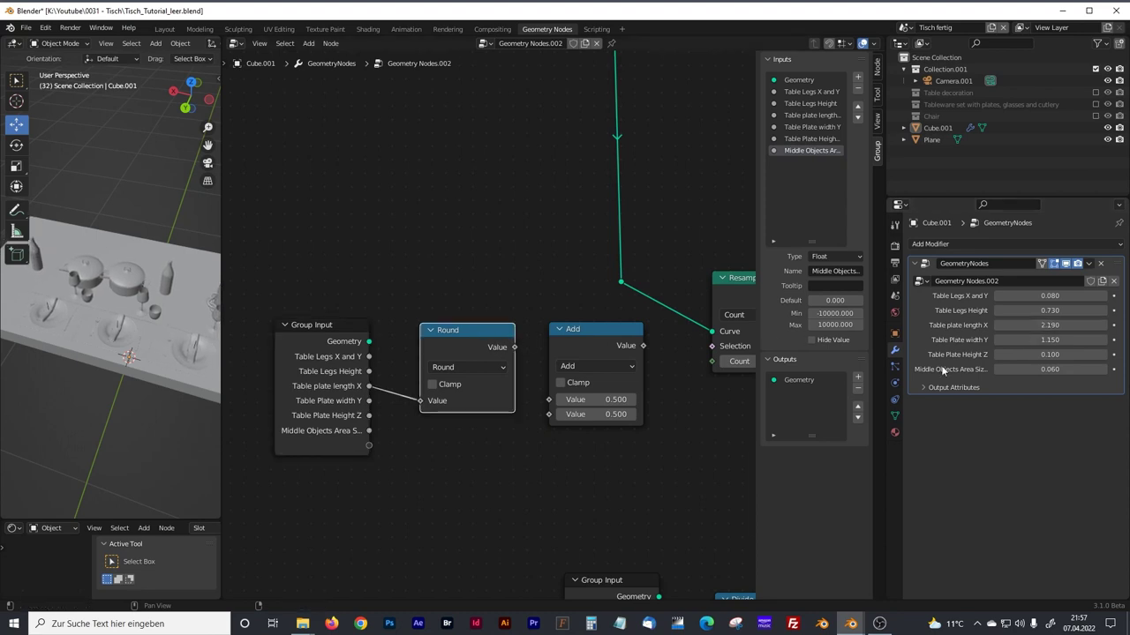
pyautogui.moveTo(1047, 326); pyautogui.dragTo(1129, 326)
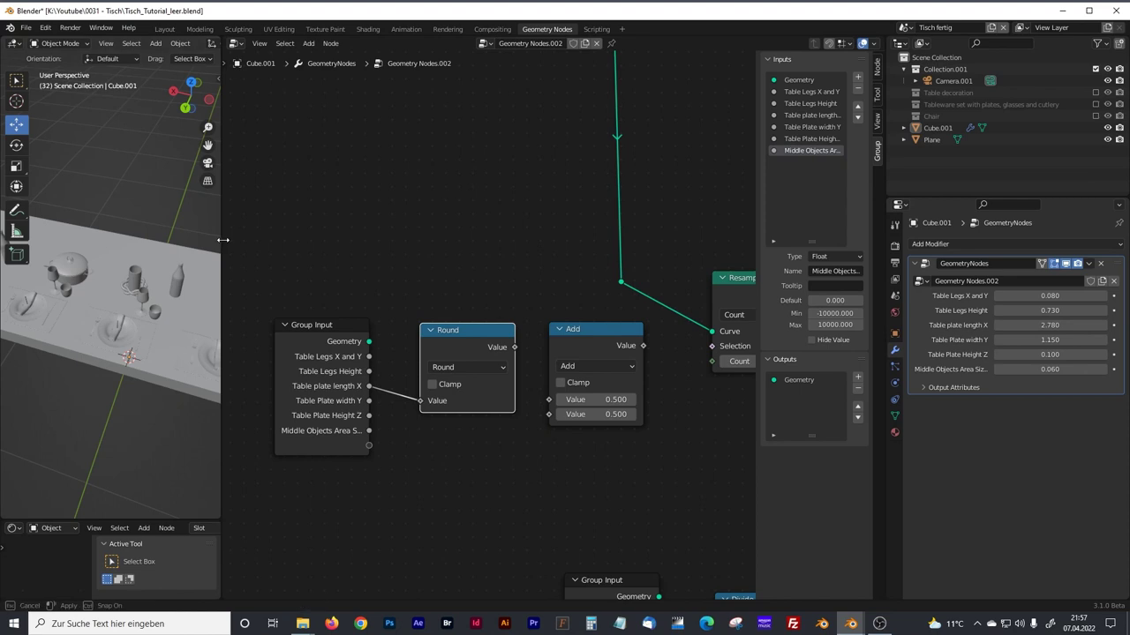
# Connect the Round node's output to the Count input of Resample Curve, with the 3D viewport enlarged.
pyautogui.moveTo(220, 240); pyautogui.dragTo(362, 265)
pyautogui.moveTo(635, 331); pyautogui.dragTo(516, 340, button='middle')
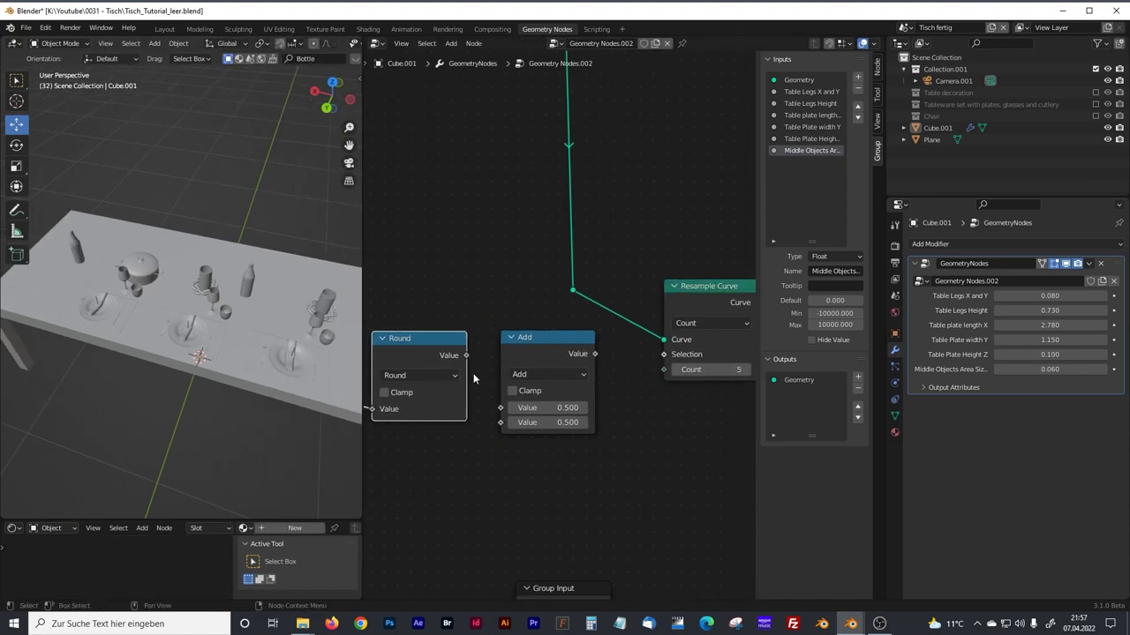
pyautogui.moveTo(467, 356); pyautogui.dragTo(663, 370)
# Test the tableware spacing with Table plate length X at 5.120 and 6.450, and bring the length back to 2.750.
pyautogui.moveTo(363, 261); pyautogui.dragTo(396, 265)
pyautogui.moveTo(490, 305); pyautogui.dragTo(573, 314, button='middle')
pyautogui.moveTo(1051, 325); pyautogui.dragTo(1129, 325)
pyautogui.scroll(-5, 278, 306)
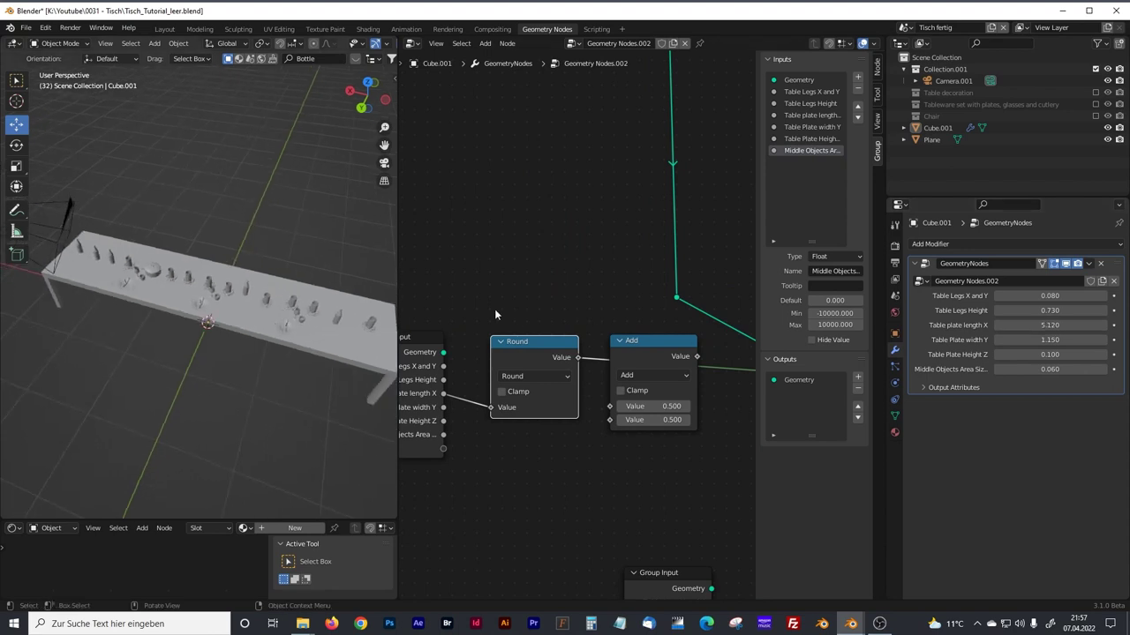
pyautogui.moveTo(1050, 325); pyautogui.dragTo(1082, 325)
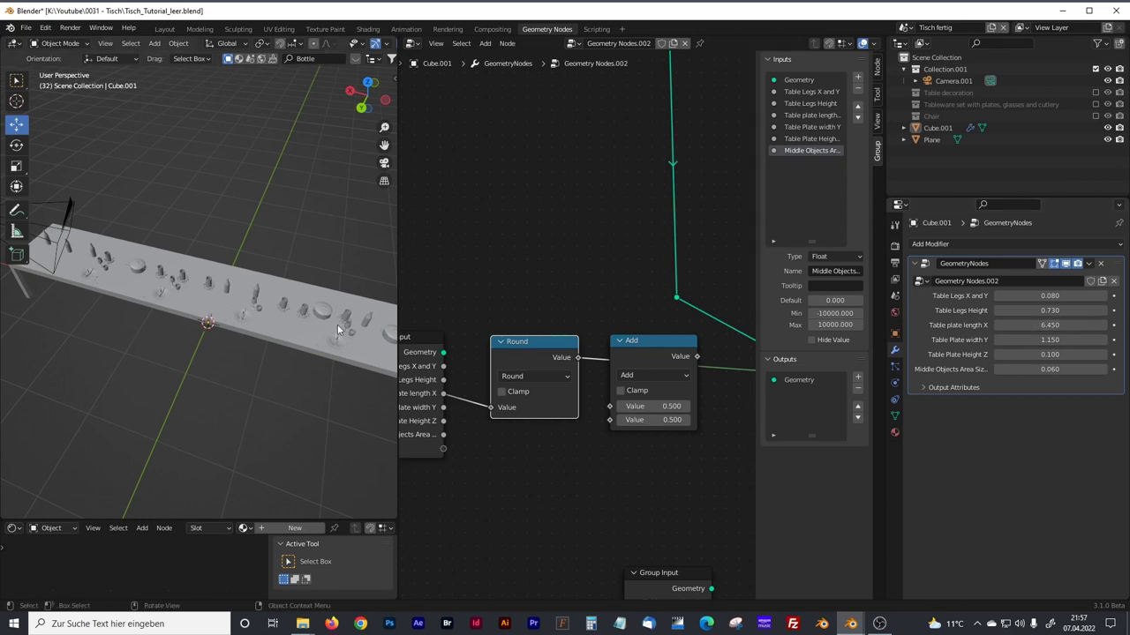
pyautogui.moveTo(1044, 325); pyautogui.dragTo(688, 374)
pyautogui.moveTo(611, 327); pyautogui.dragTo(548, 307, button='middle')
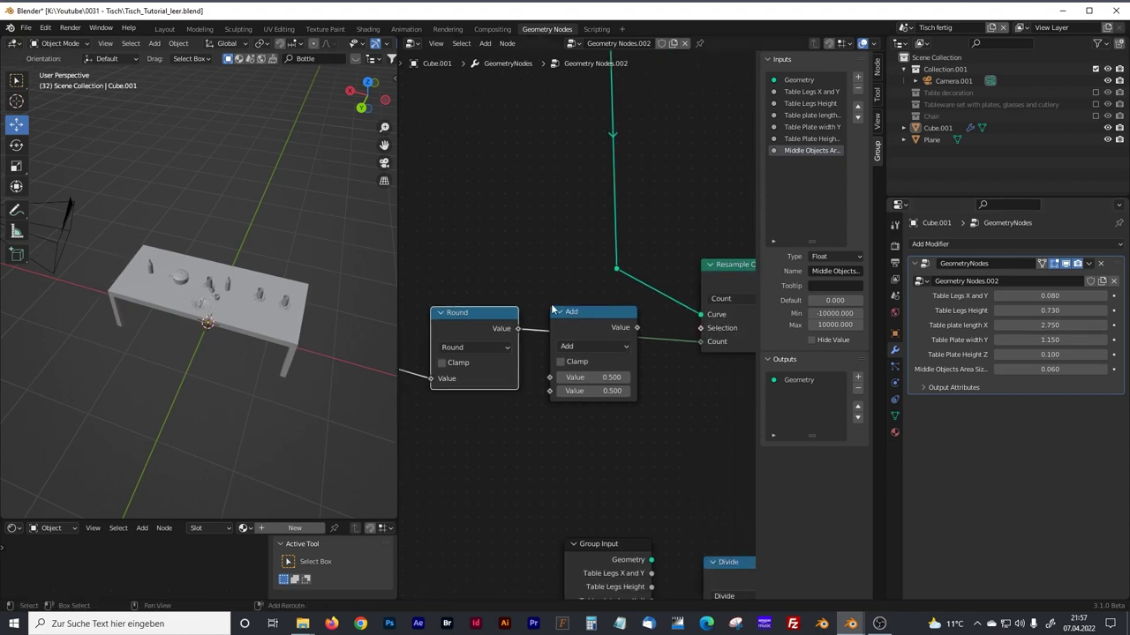
# Wire the Add node between the Round node's output and Resample Curve's Count input, and align it beside Round.
pyautogui.scroll(1, 548, 306)
pyautogui.moveTo(507, 329); pyautogui.dragTo(544, 386)
pyautogui.moveTo(619, 326); pyautogui.dragTo(722, 344)
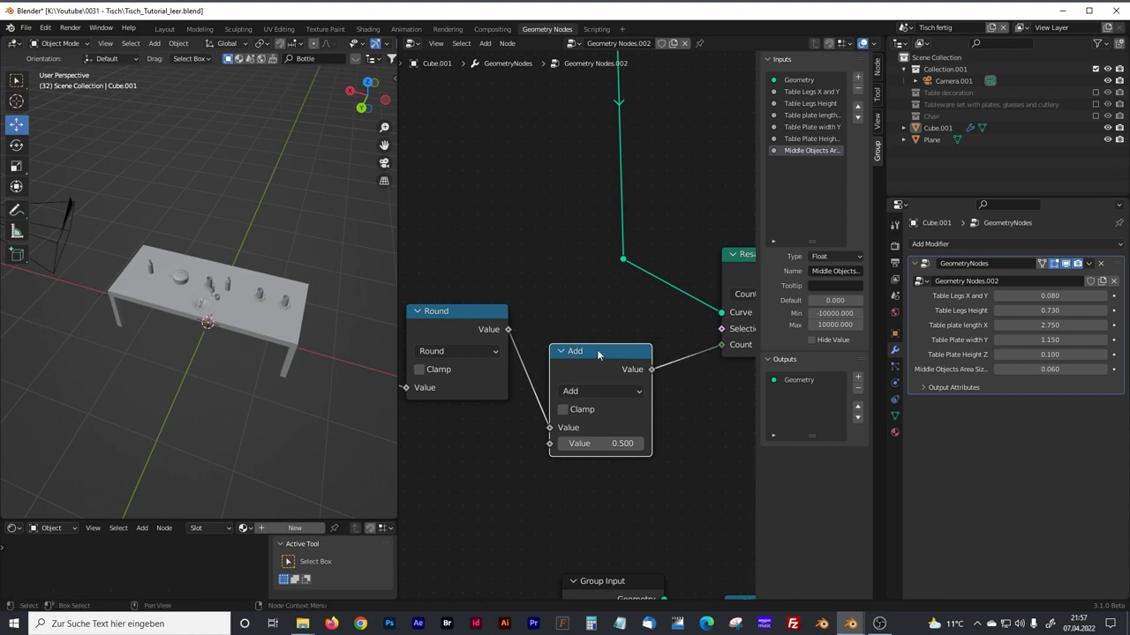
pyautogui.moveTo(600, 354); pyautogui.dragTo(601, 313)
# Set the second value of the Add node feeding Resample Curve's Count to 3.
pyautogui.moveTo(609, 402); pyautogui.dragTo(679, 403)
pyautogui.scroll(3, 239, 307)
pyautogui.moveTo(239, 307); pyautogui.dragTo(287, 305, button='middle')
pyautogui.moveTo(631, 318); pyautogui.dragTo(627, 319)
pyautogui.moveTo(595, 404)
pyautogui.mouseDown()
pyautogui.moveTo(561, 403)
pyautogui.moveTo(622, 403)
pyautogui.moveTo(596, 403)
pyautogui.mouseUp()
pyautogui.click(629, 405)
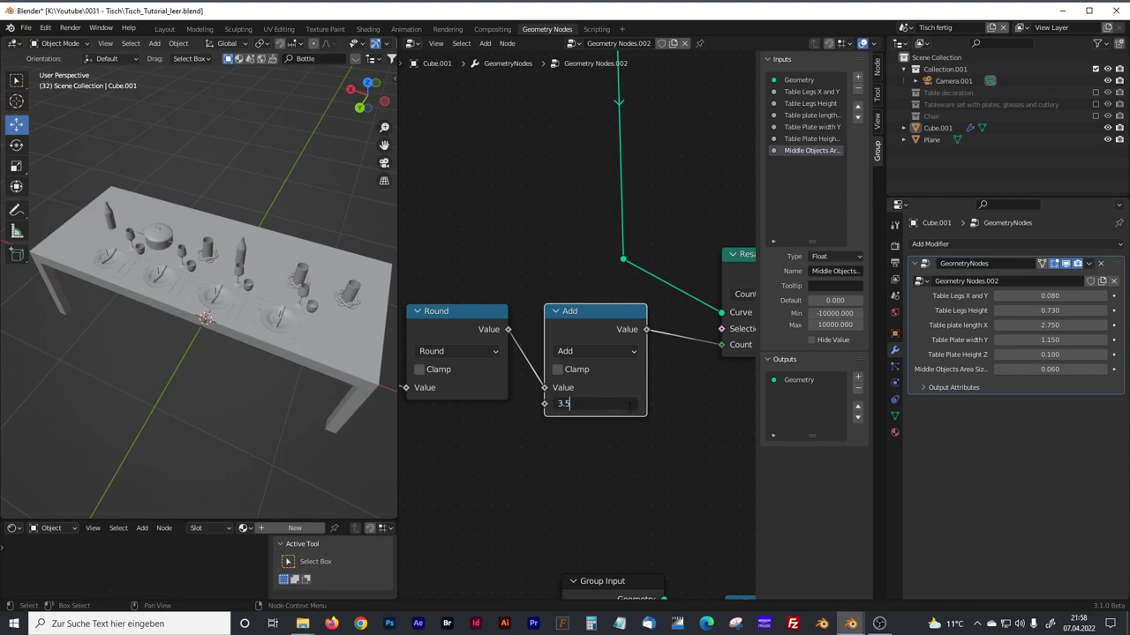
pyautogui.press('Return')
pyautogui.click(623, 403)
pyautogui.write('3')
pyautogui.press('Return')
# Test the tableware count with Table plate length X at 2.530.
pyautogui.moveTo(277, 337)
pyautogui.mouseDown(button='middle')
pyautogui.moveTo(278, 369)
pyautogui.moveTo(263, 334)
pyautogui.moveTo(288, 336)
pyautogui.mouseUp(button='middle')
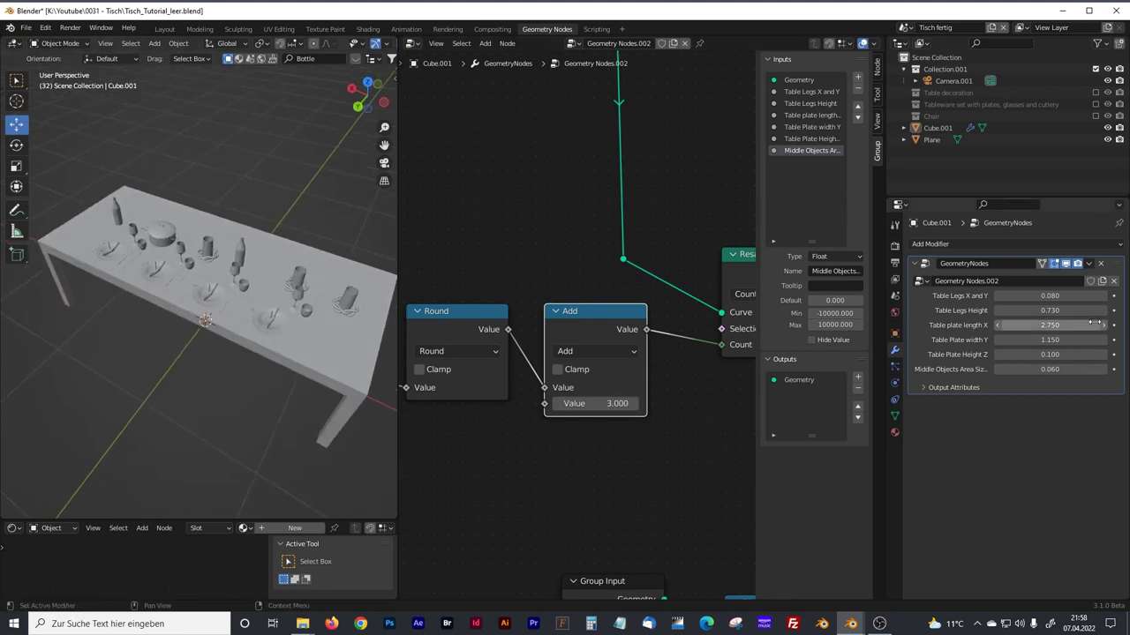
pyautogui.moveTo(1059, 324); pyautogui.dragTo(1028, 325)
pyautogui.moveTo(286, 336)
pyautogui.mouseDown(button='middle')
pyautogui.moveTo(288, 377)
pyautogui.moveTo(260, 339)
pyautogui.moveTo(291, 343)
pyautogui.mouseUp(button='middle')
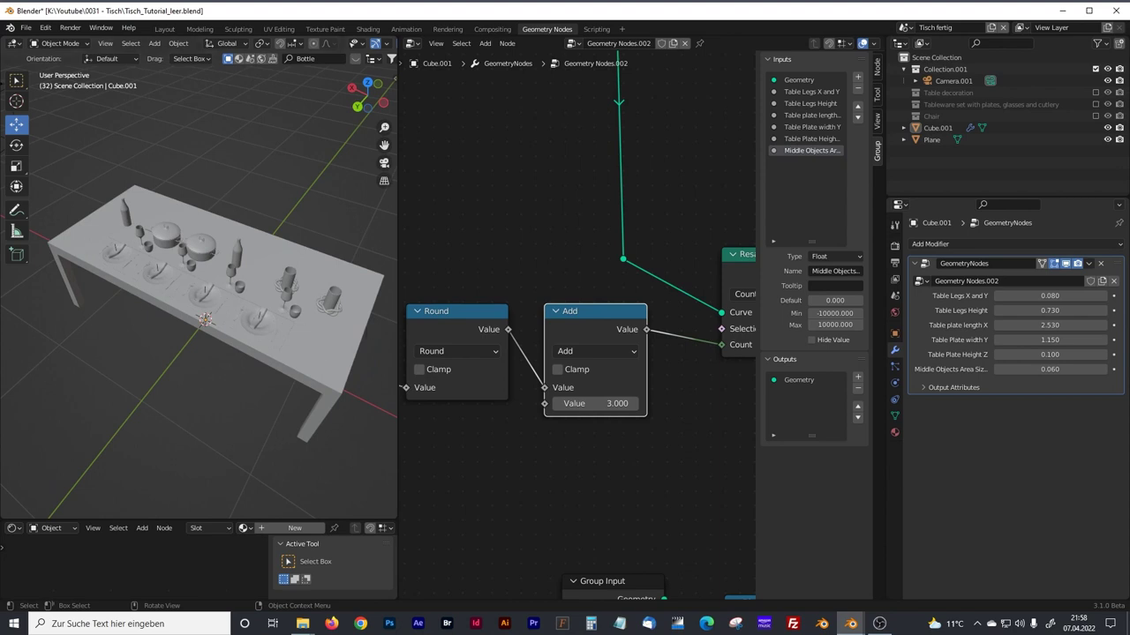
# Duplicate the "Line away from edge" frame below the original and feed its two Add nodes from the Combine XYZ vectors.
pyautogui.moveTo(399, 283); pyautogui.dragTo(170, 291)
pyautogui.scroll(-8, 388, 314)
pyautogui.keyDown('shift'); pyautogui.moveTo(356, 308); pyautogui.dragTo(564, 416, button='middle'); pyautogui.keyUp('shift')
pyautogui.scroll(2, 490, 306)
pyautogui.moveTo(545, 436); pyautogui.dragTo(558, 435)
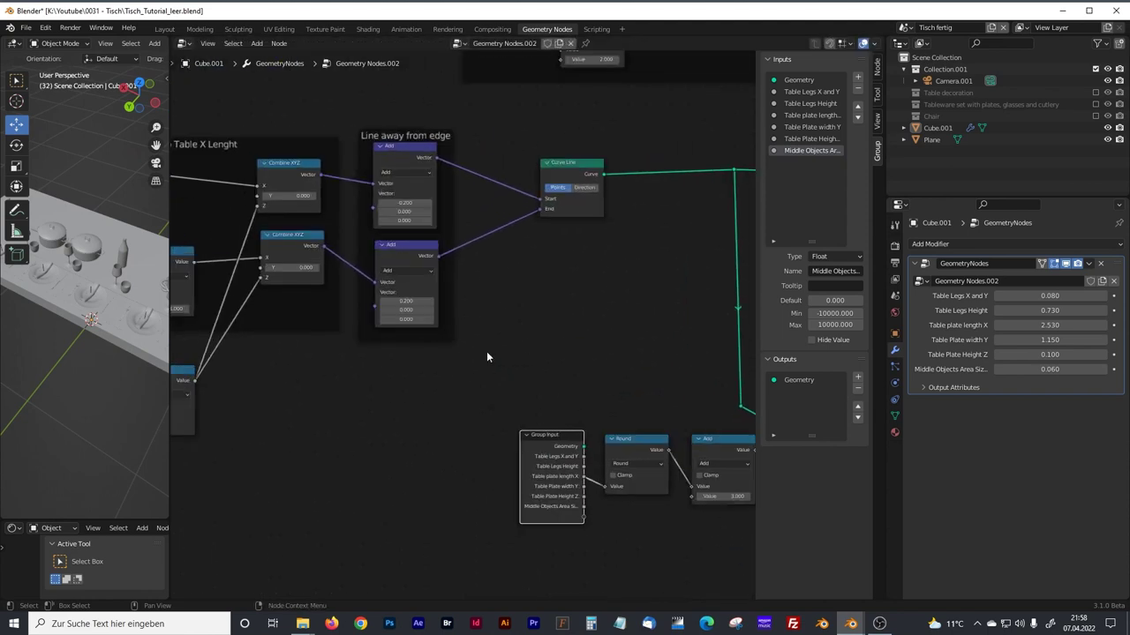
pyautogui.moveTo(358, 118); pyautogui.dragTo(470, 342)
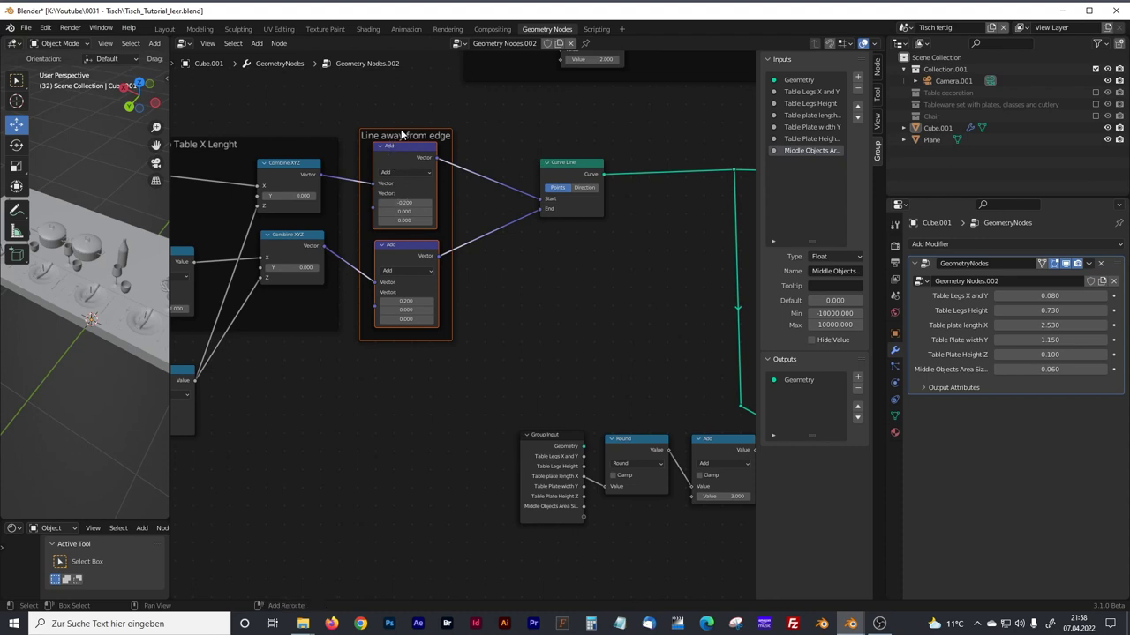
pyautogui.hotkey('shift', 'd')
pyautogui.click(403, 357)
pyautogui.click(503, 319)
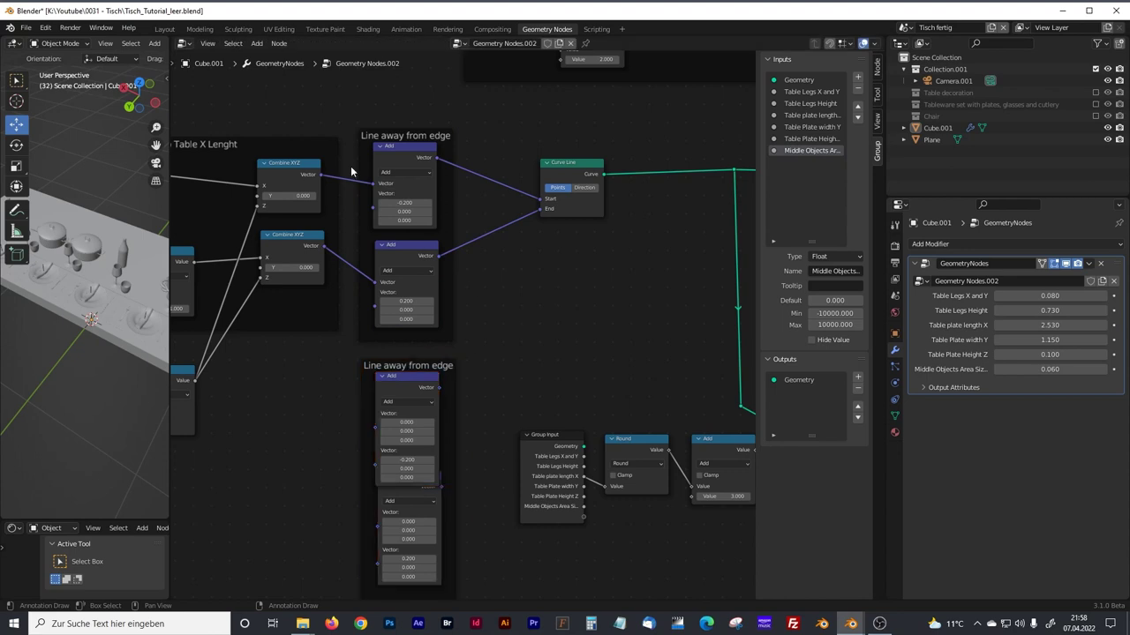
pyautogui.moveTo(319, 176); pyautogui.dragTo(376, 416)
pyautogui.moveTo(324, 246); pyautogui.dragTo(375, 526)
# Duplicate the Curve Line node below the original and connect the copied Add nodes to its Start and End.
pyautogui.click(559, 164)
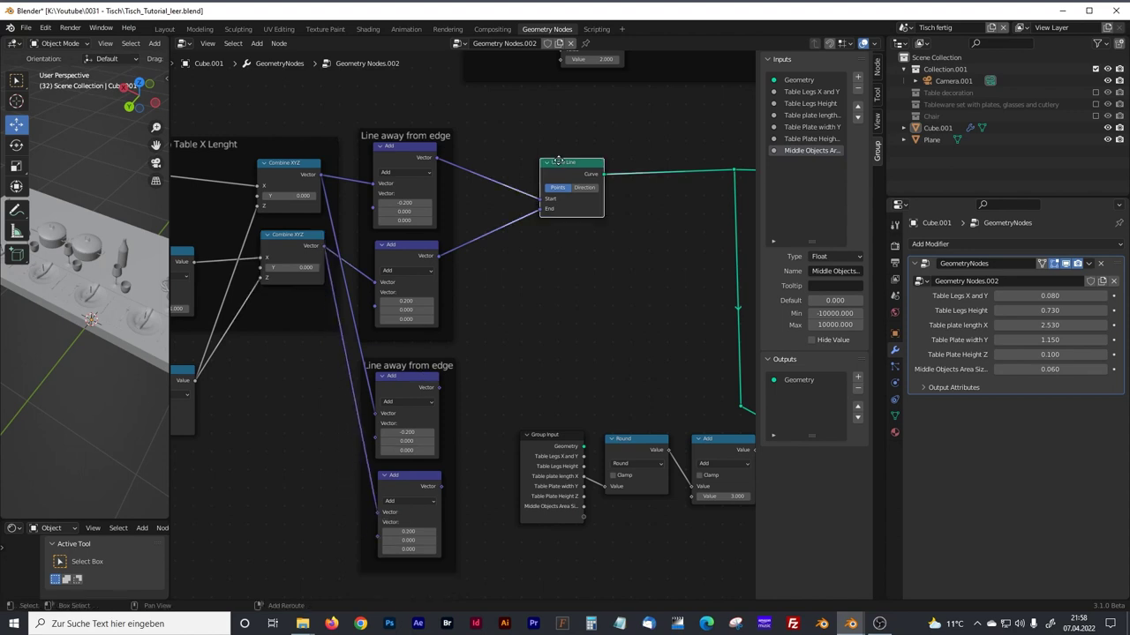
pyautogui.hotkey('shift', 'd')
pyautogui.click(561, 244)
pyautogui.moveTo(439, 387); pyautogui.dragTo(542, 278)
pyautogui.moveTo(440, 486); pyautogui.dragTo(453, 464)
pyautogui.moveTo(473, 412); pyautogui.dragTo(542, 289)
# Remove the old link and reroute to Resample Curve, and connect the duplicated Curve Line to its Curve input.
pyautogui.moveTo(698, 239); pyautogui.dragTo(592, 243, button='middle')
pyautogui.moveTo(649, 228)
pyautogui.keyDown('ctrl'); pyautogui.mouseDown(button='right')
pyautogui.moveTo(612, 235)
pyautogui.moveTo(605, 256)
pyautogui.mouseUp(button='right'); pyautogui.keyUp('ctrl')
pyautogui.moveTo(539, 256); pyautogui.dragTo(469, 225, button='middle')
pyautogui.moveTo(549, 362); pyautogui.dragTo(577, 394)
pyautogui.press('x')
pyautogui.moveTo(436, 231); pyautogui.dragTo(627, 411)
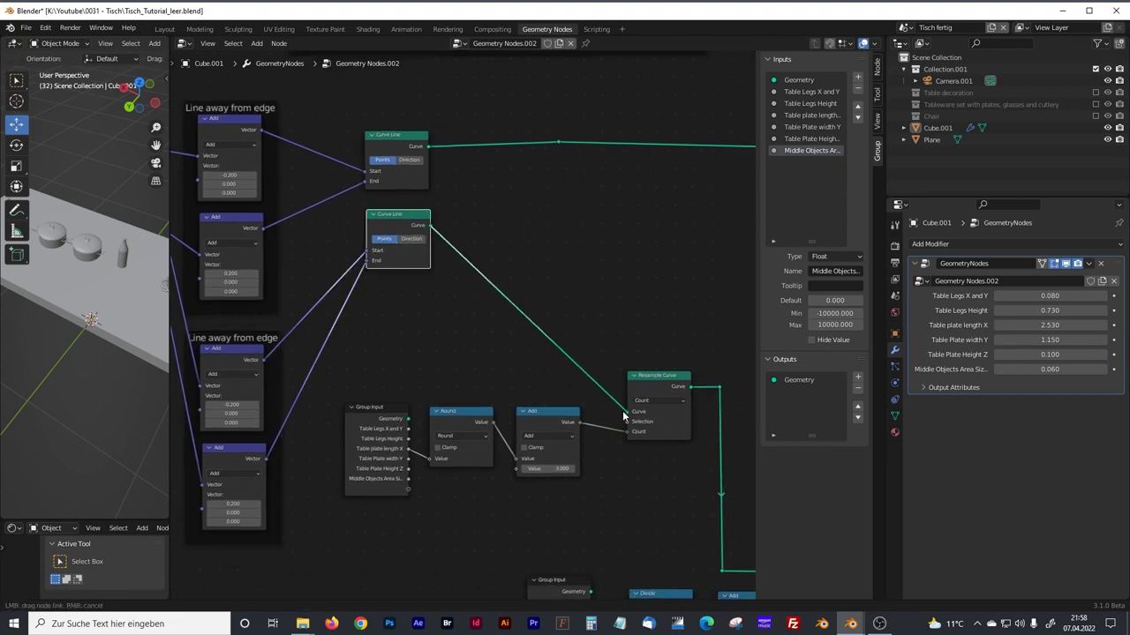
# Enlarge the 3D viewport and set the upper Add node's X offset in the duplicated frame to 0.200.
pyautogui.moveTo(168, 230); pyautogui.dragTo(390, 245)
pyautogui.keyDown('shift'); pyautogui.moveTo(512, 314); pyautogui.dragTo(646, 273, button='middle'); pyautogui.keyUp('shift')
pyautogui.keyDown('shift'); pyautogui.moveTo(573, 277); pyautogui.dragTo(628, 253, button='middle'); pyautogui.keyUp('shift')
pyautogui.scroll(2, 569, 296)
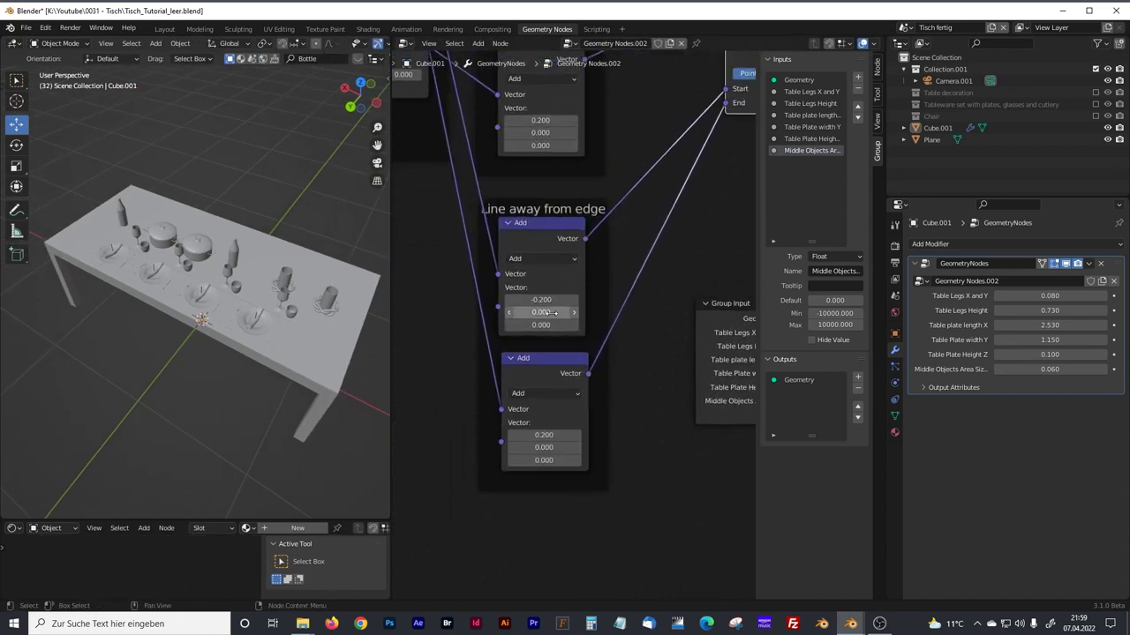
pyautogui.moveTo(541, 300); pyautogui.dragTo(516, 300)
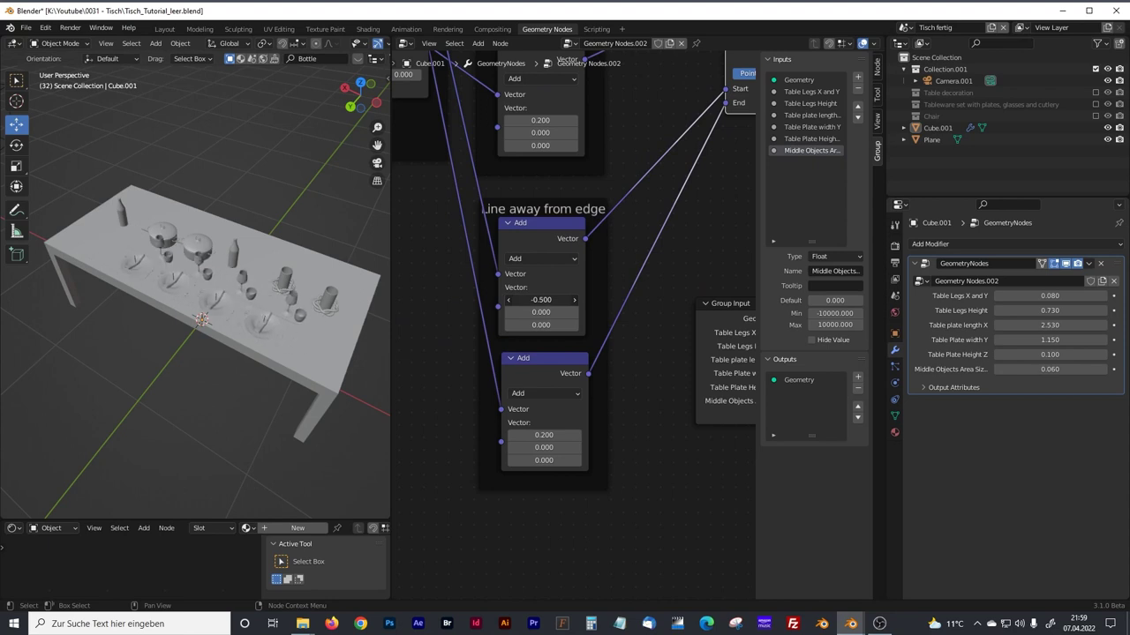
pyautogui.moveTo(574, 188); pyautogui.dragTo(575, 357, button='middle')
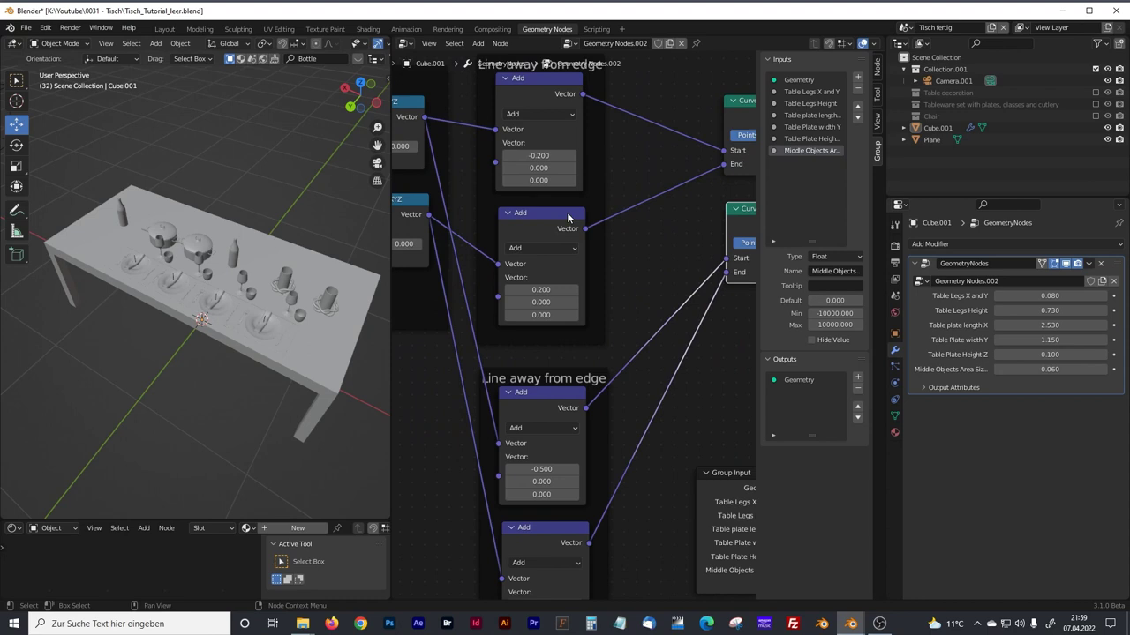
pyautogui.keyDown('shift'); pyautogui.moveTo(535, 383); pyautogui.dragTo(553, 332, button='middle'); pyautogui.keyUp('shift')
pyautogui.keyDown('shift'); pyautogui.moveTo(578, 269); pyautogui.dragTo(575, 300, button='middle'); pyautogui.keyUp('shift')
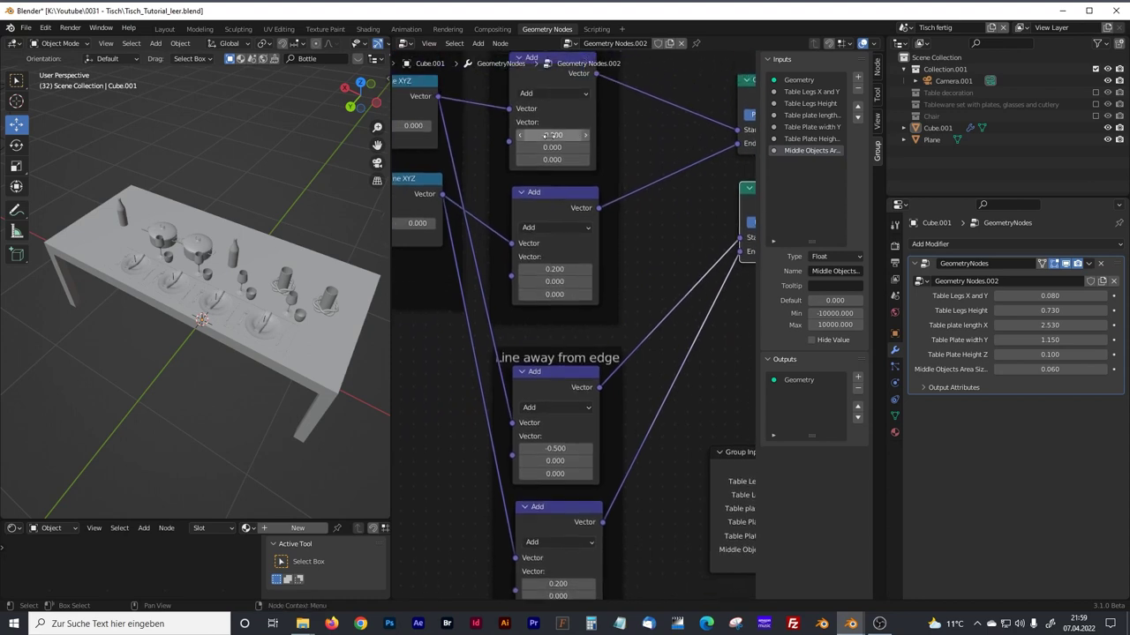
pyautogui.click(556, 449)
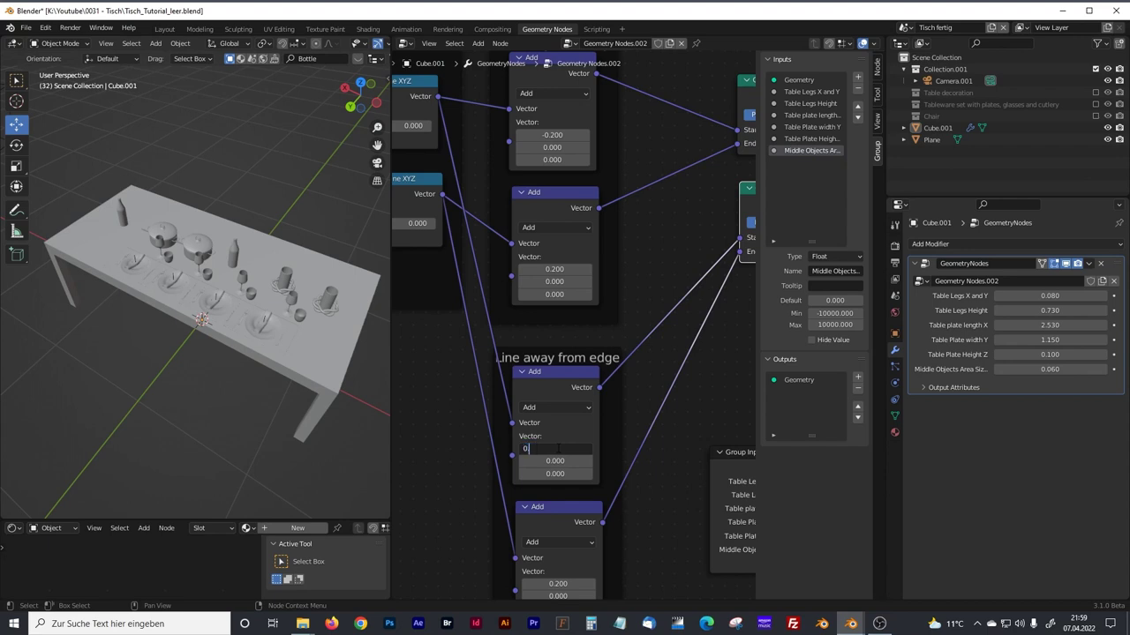
pyautogui.press('Return')
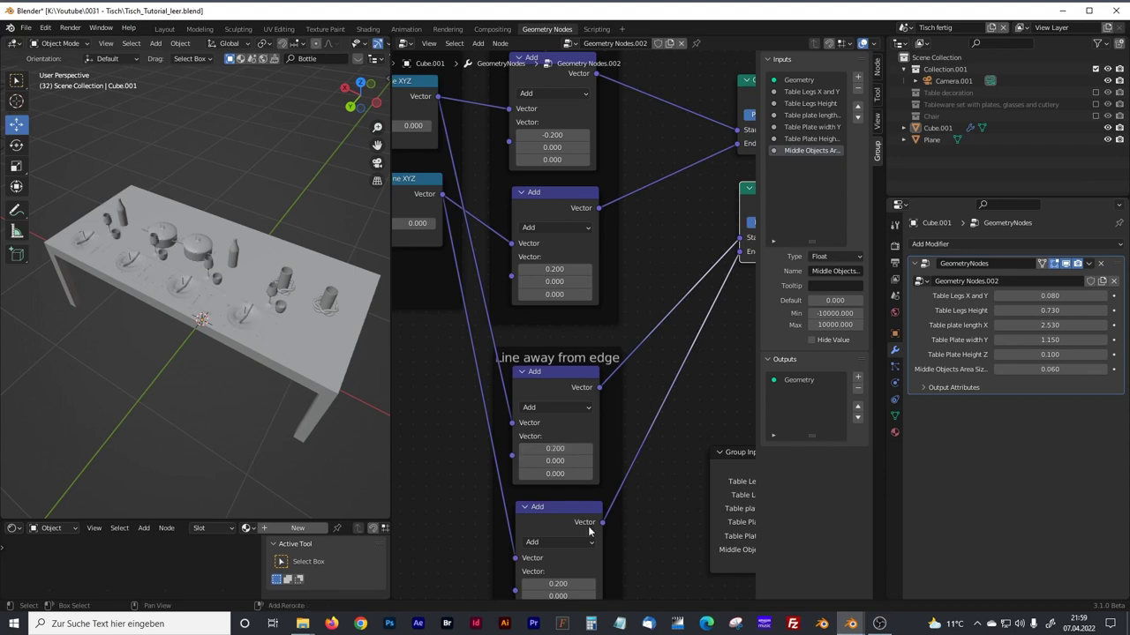
# Set the lower Add node's X offset in the duplicated frame to -0.200.
pyautogui.moveTo(558, 448); pyautogui.dragTo(558, 382, button='middle')
pyautogui.click(543, 519)
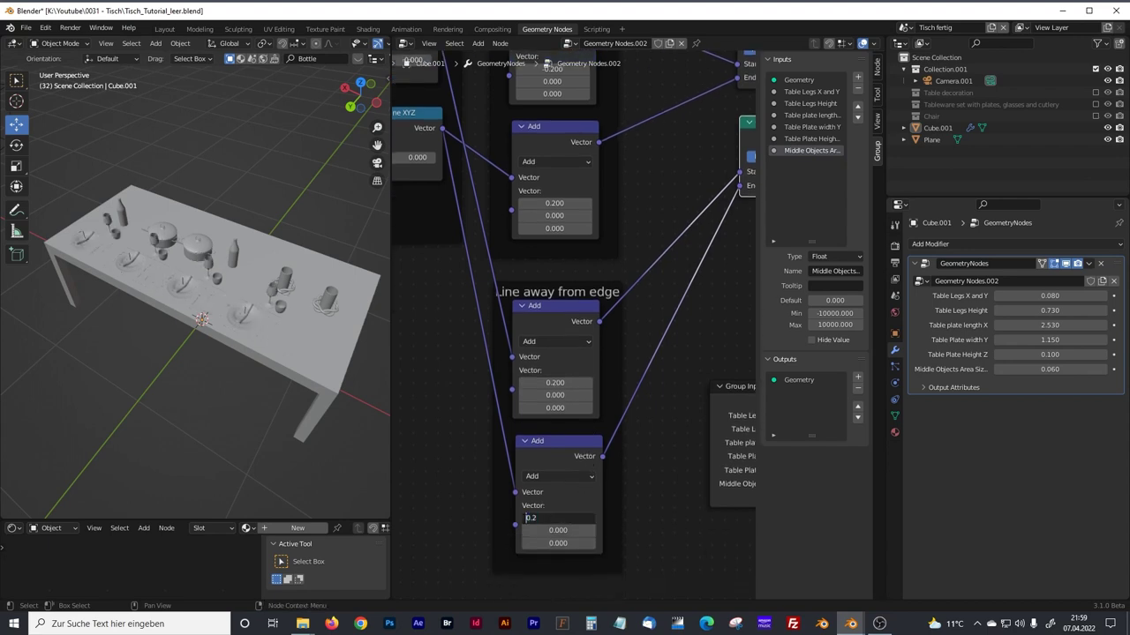
pyautogui.write('-')
pyautogui.press('Return')
# Set the modifier's Table plate length X to 2.180 to check the tableware's distance from the table ends.
pyautogui.moveTo(280, 370); pyautogui.dragTo(217, 316, button='middle')
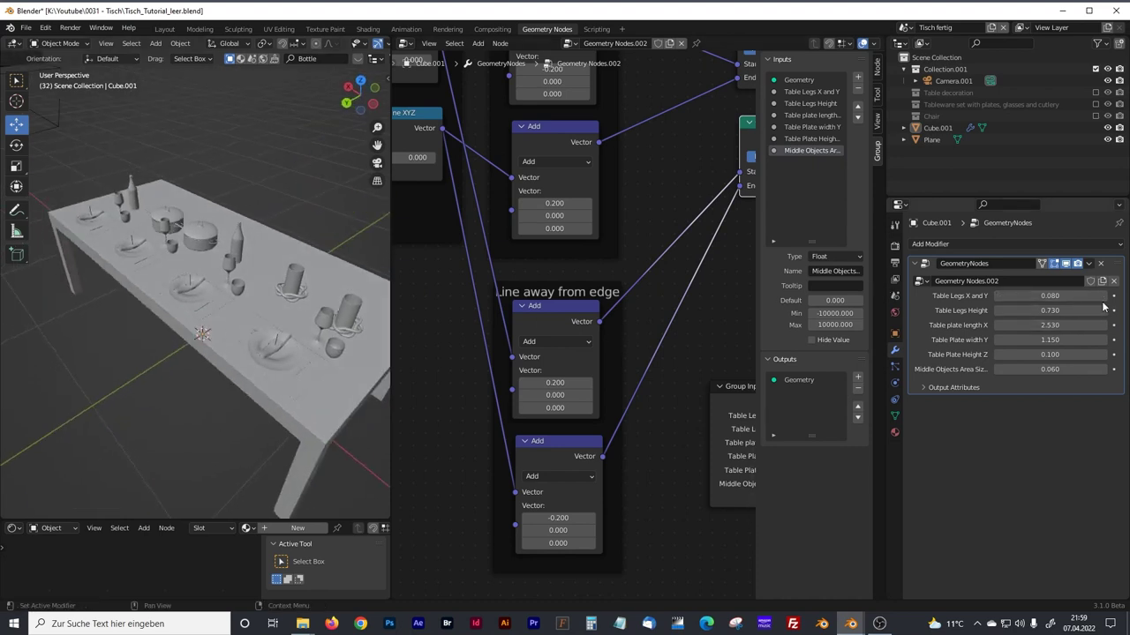
pyautogui.moveTo(1054, 325); pyautogui.dragTo(1085, 324)
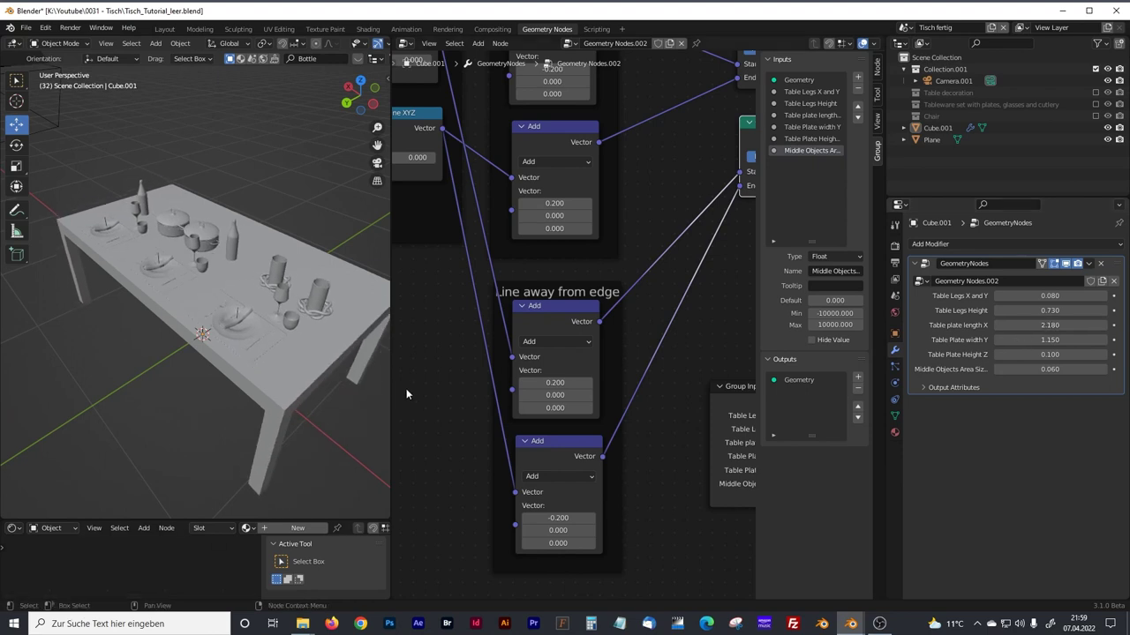
pyautogui.moveTo(391, 305); pyautogui.dragTo(364, 305)
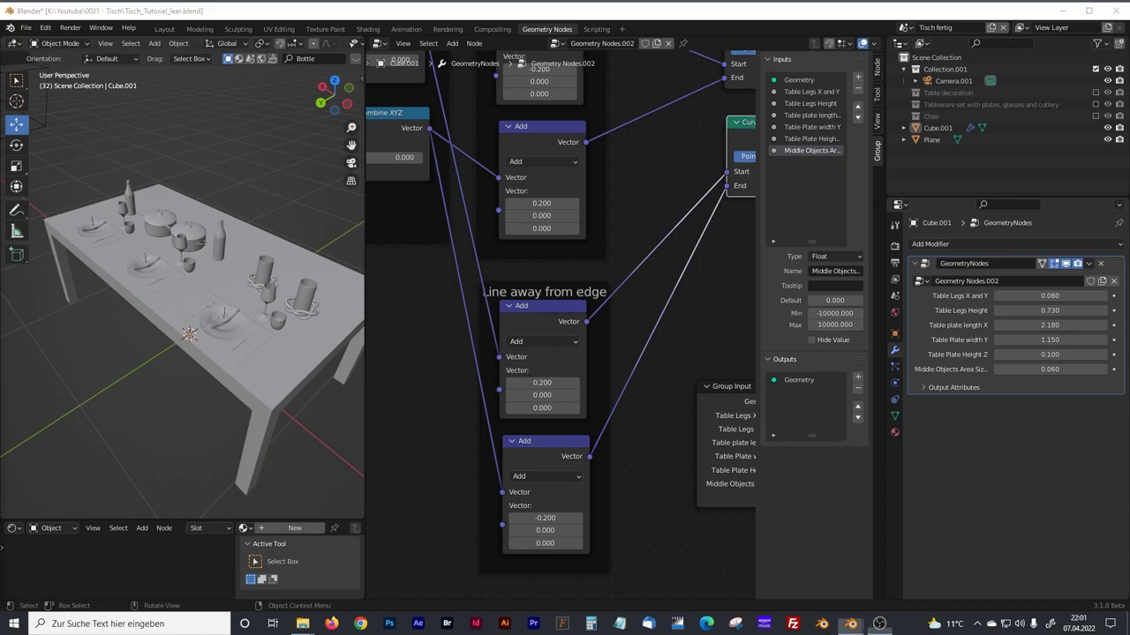
# Relabel the duplicated "Line away from edge" frame as "Dishes nearer to edge".
pyautogui.click(568, 285)
pyautogui.click(878, 74)
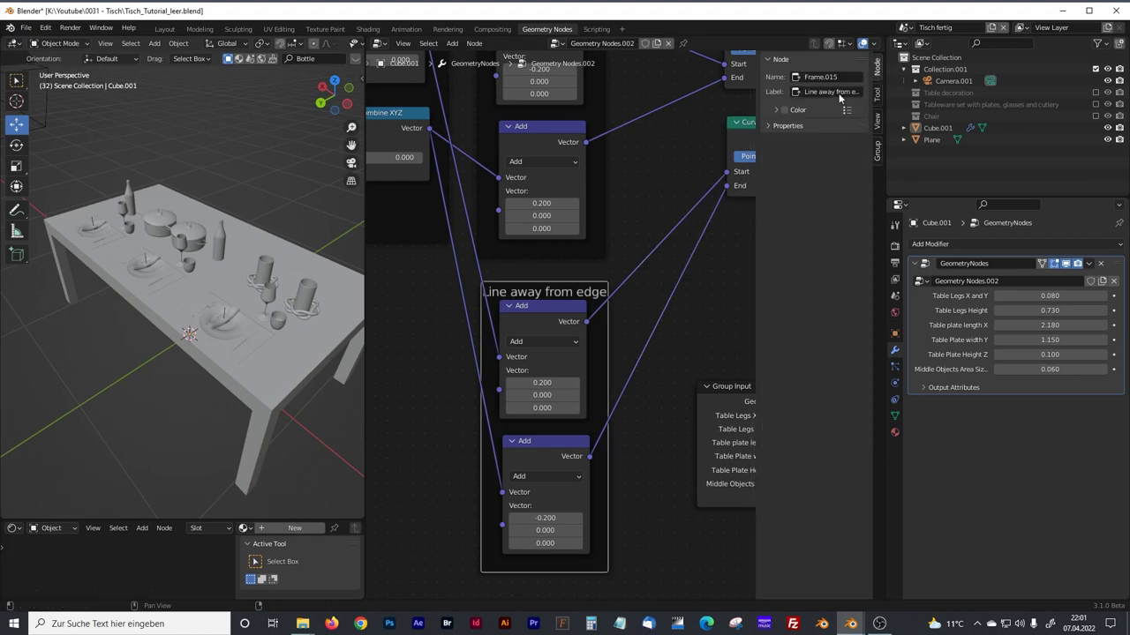
pyautogui.click(815, 92)
pyautogui.moveTo(816, 92); pyautogui.dragTo(747, 87)
pyautogui.write('Dishes')
pyautogui.write('ge')
pyautogui.press('Return')
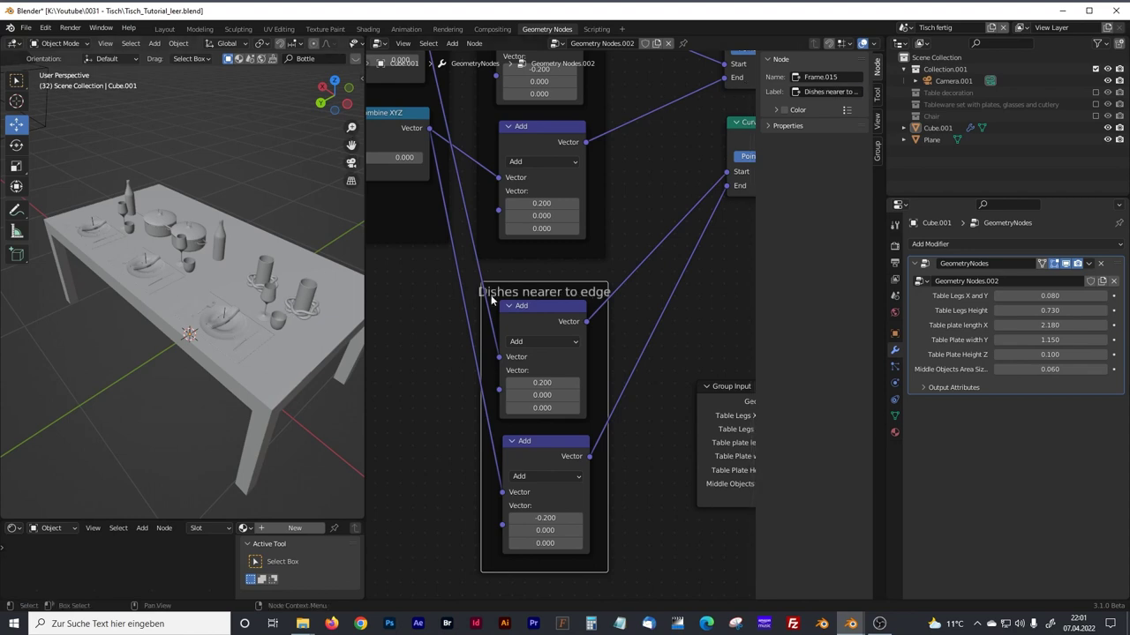
# Enlarge the node editor and tidy the tableware chain, moving the ColorRamp, Endpoint Selection, Collection Info and Instance on Points nodes closer to Set Position.
pyautogui.scroll(-9, 554, 309)
pyautogui.moveTo(603, 280); pyautogui.dragTo(533, 245, button='middle')
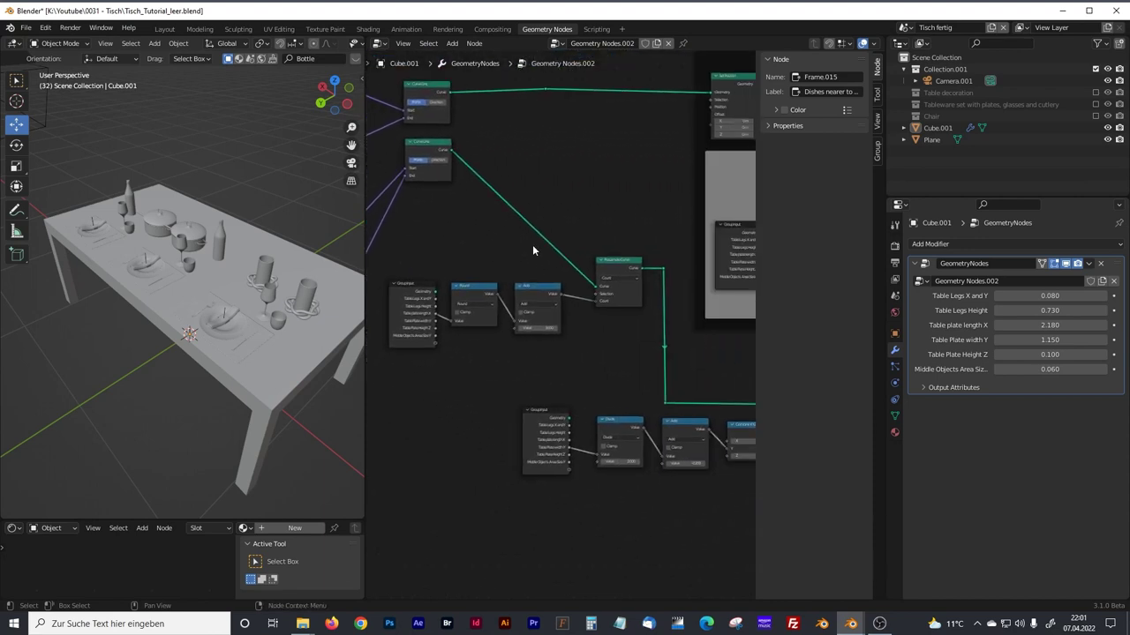
pyautogui.scroll(-9, 532, 246)
pyautogui.moveTo(598, 268); pyautogui.dragTo(489, 199, button='middle')
pyautogui.scroll(2, 517, 264)
pyautogui.moveTo(516, 268); pyautogui.dragTo(491, 226, button='middle')
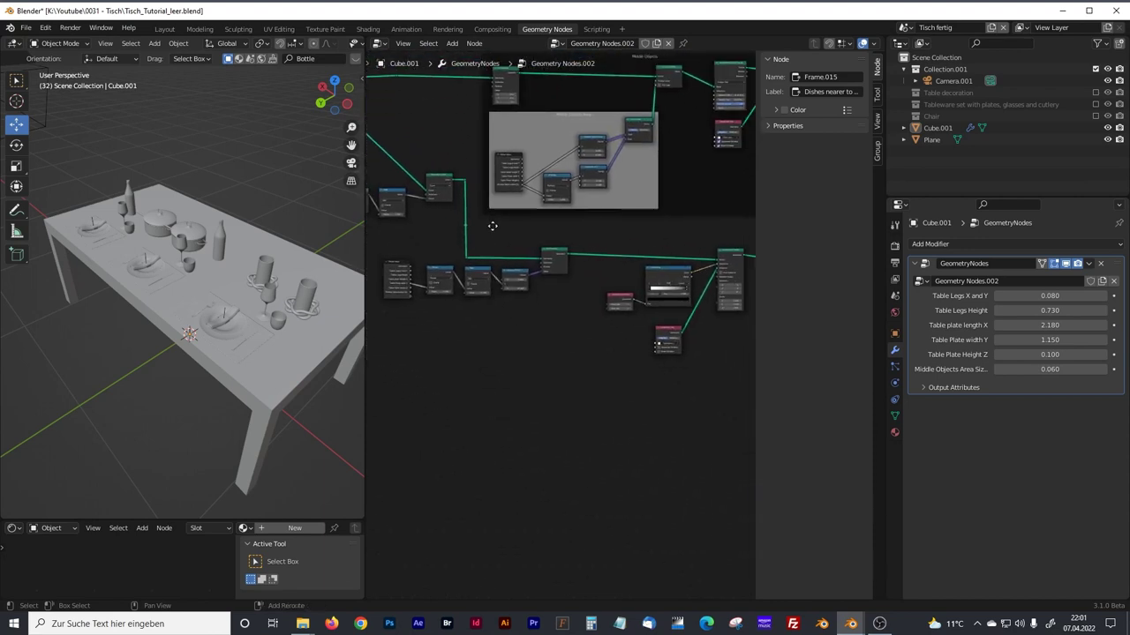
pyautogui.scroll(-1, 468, 239)
pyautogui.moveTo(365, 234); pyautogui.dragTo(280, 234)
pyautogui.press('n')
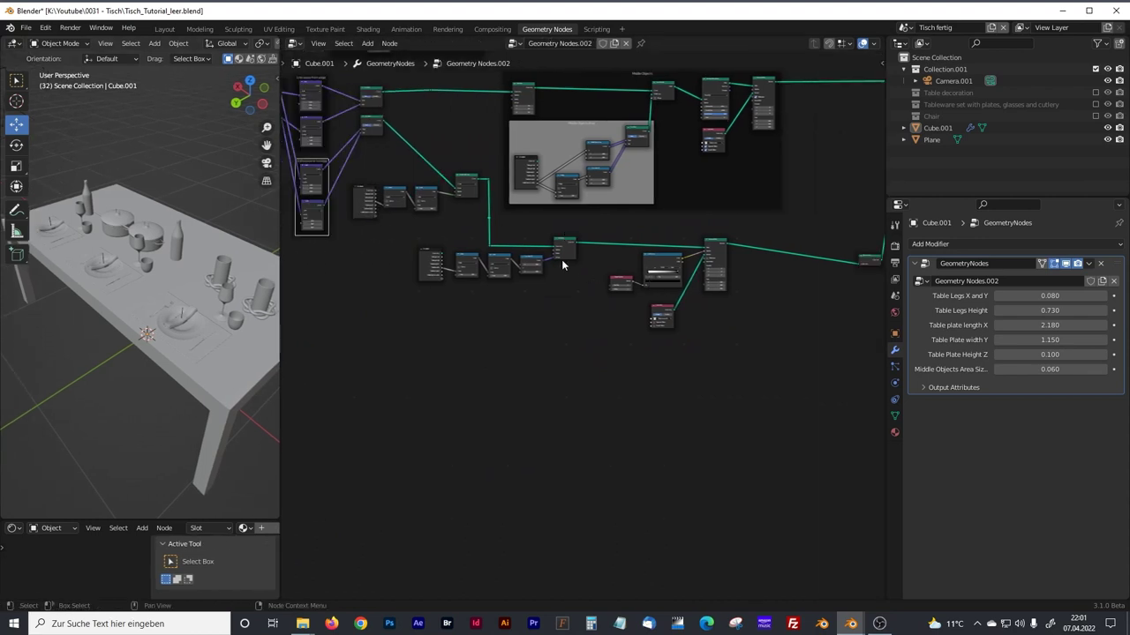
pyautogui.moveTo(412, 230); pyautogui.dragTo(779, 355)
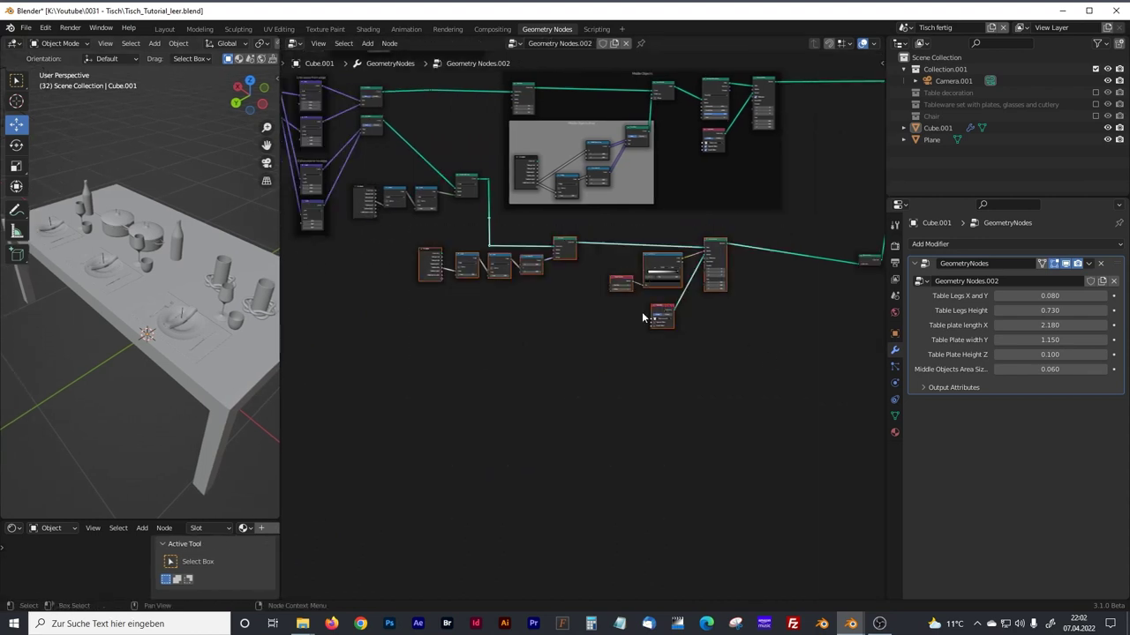
pyautogui.scroll(2, 609, 296)
pyautogui.moveTo(561, 215); pyautogui.dragTo(621, 222)
pyautogui.click(722, 205)
pyautogui.moveTo(682, 197); pyautogui.dragTo(834, 313)
pyautogui.moveTo(816, 223); pyautogui.dragTo(764, 224)
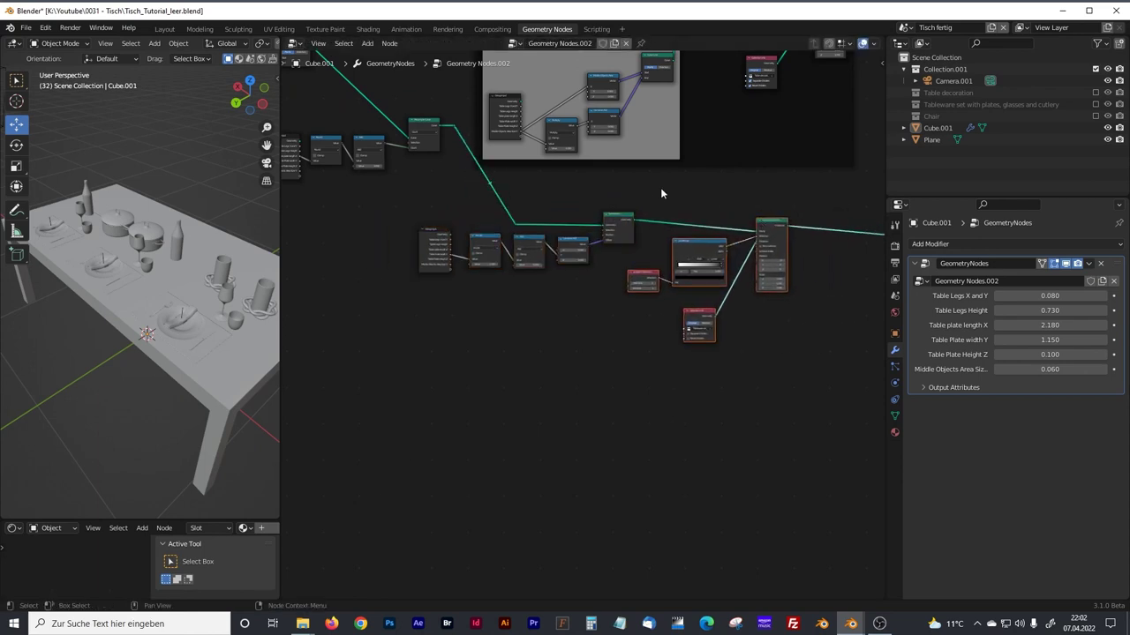
# Join the tableware nodes from Group Input to Instance on Points in a frame labelled "Dishes Side 1".
pyautogui.moveTo(379, 192); pyautogui.dragTo(814, 332)
pyautogui.hotkey('ctrl', 'j')
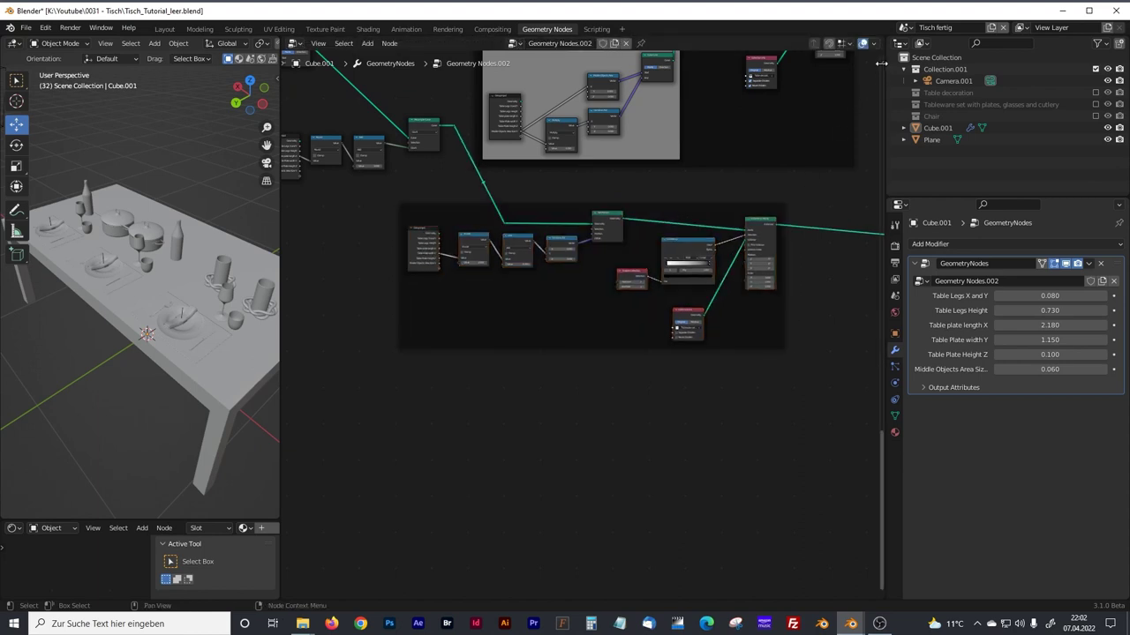
pyautogui.press('n')
pyautogui.click(819, 92)
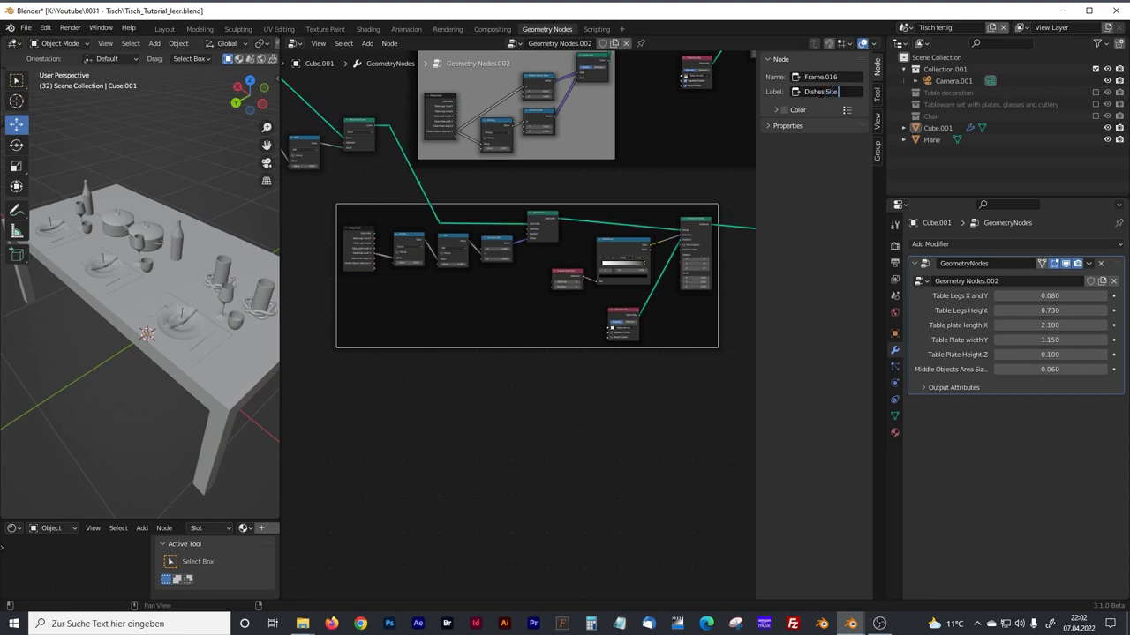
pyautogui.click(828, 92)
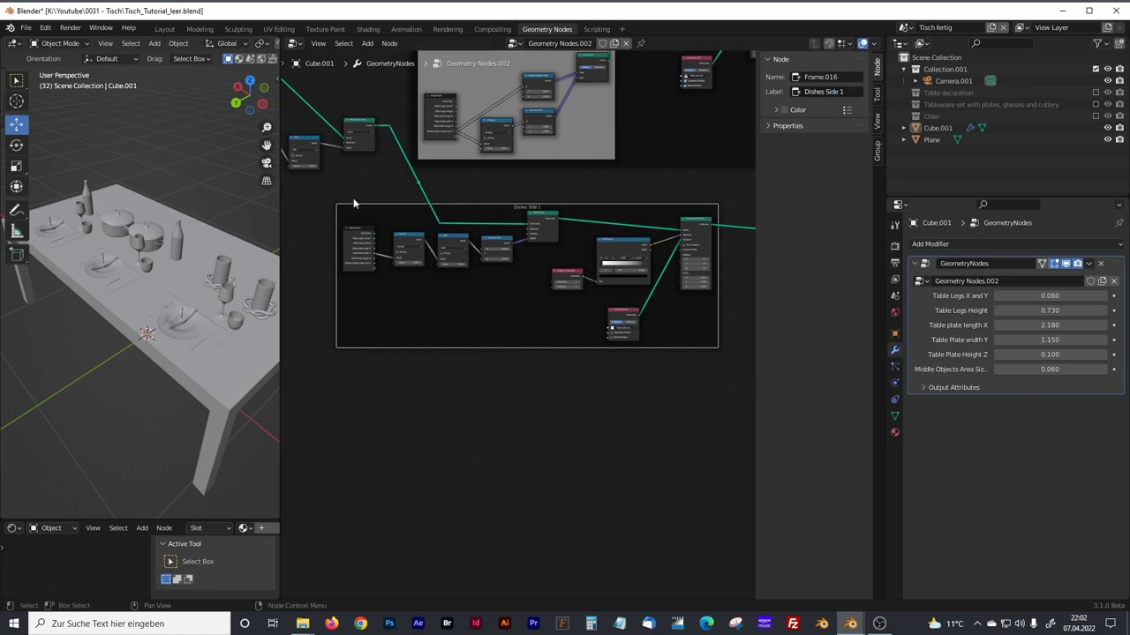
# Duplicate the "Dishes Side 1" frame with all its nodes and place the copy directly below.
pyautogui.moveTo(315, 195); pyautogui.dragTo(751, 408)
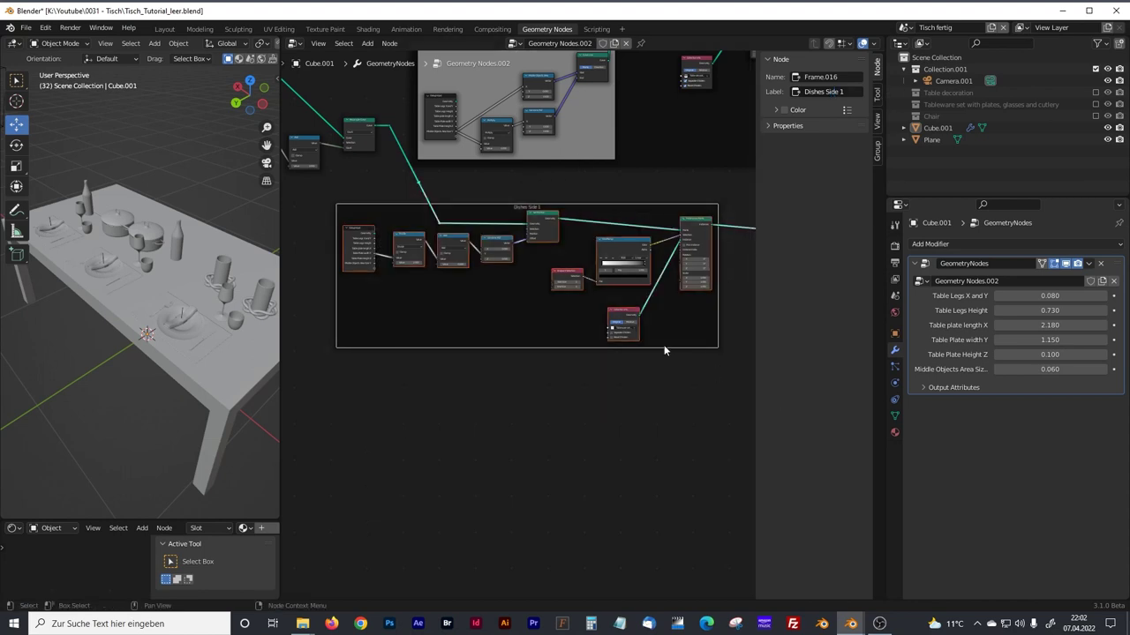
pyautogui.press('n')
pyautogui.moveTo(587, 214); pyautogui.dragTo(536, 208)
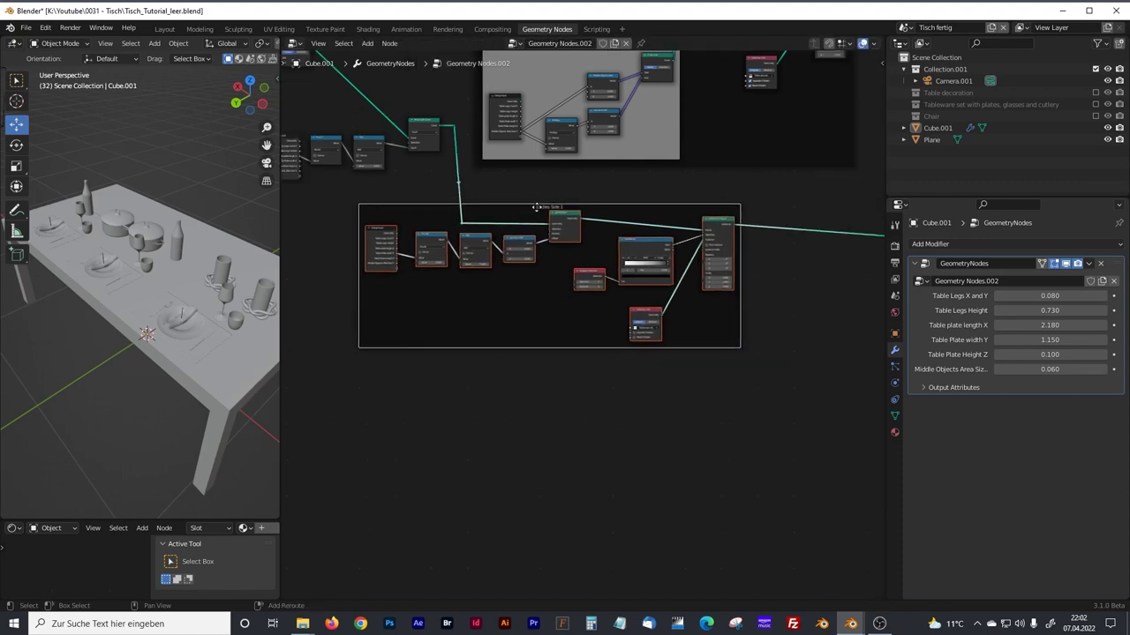
pyautogui.hotkey('shift', 'd')
pyautogui.click(499, 327)
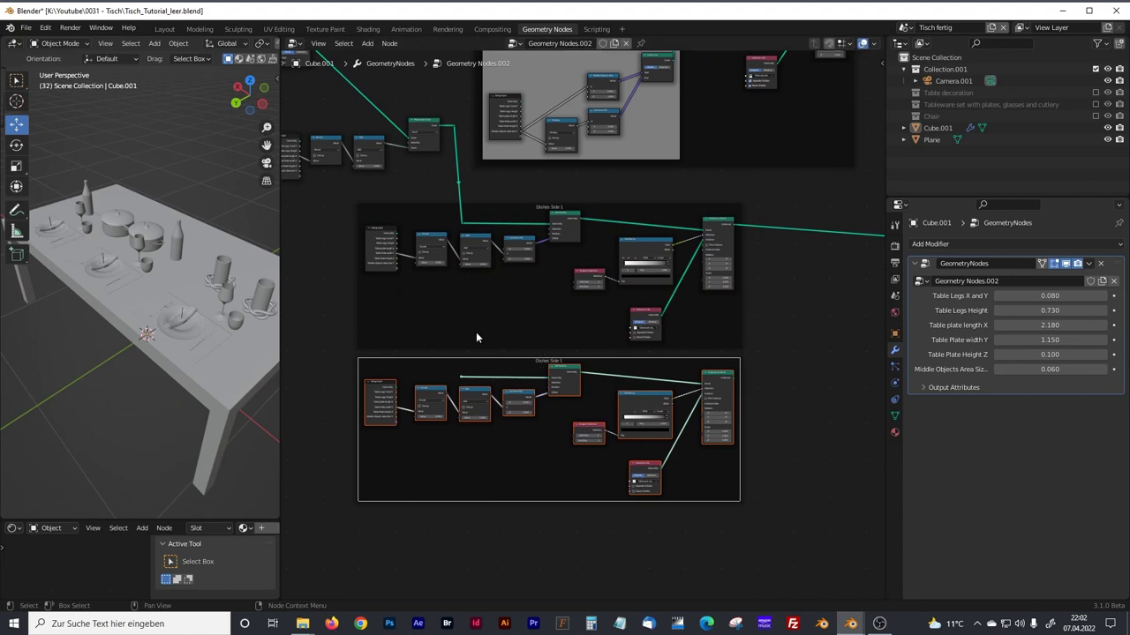
# Link the resampled curve's reroute point to the reroute feeding Set Position in the duplicated frame, and select that frame.
pyautogui.scroll(2, 476, 332)
pyautogui.click(398, 159)
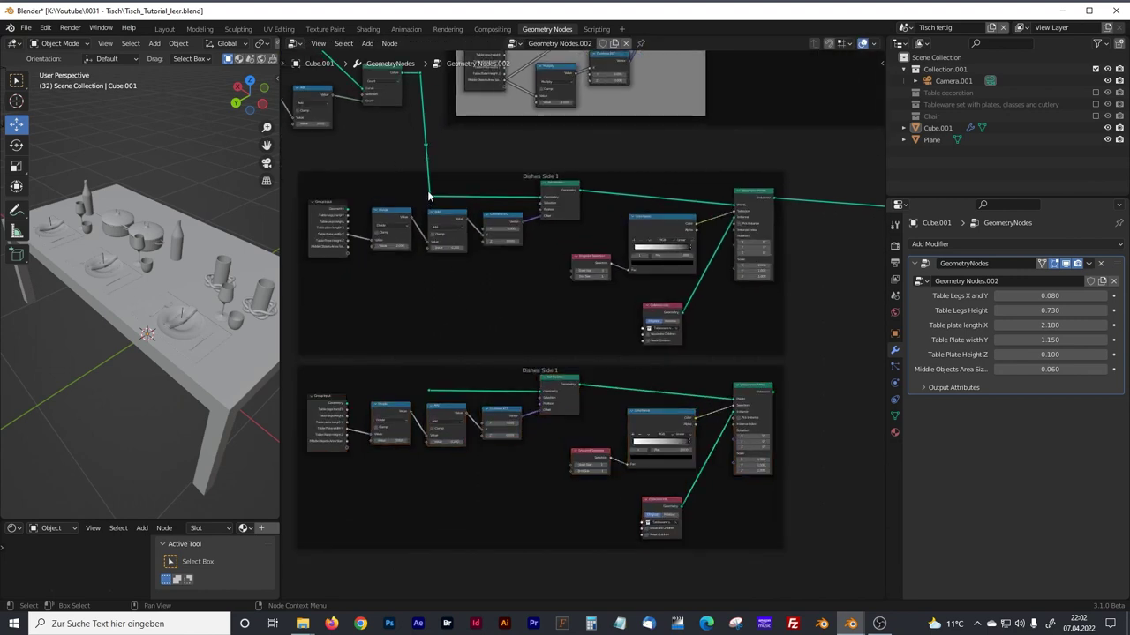
pyautogui.scroll(2, 428, 196)
pyautogui.keyDown('shift'); pyautogui.scroll(3, 512, 173); pyautogui.keyUp('shift')
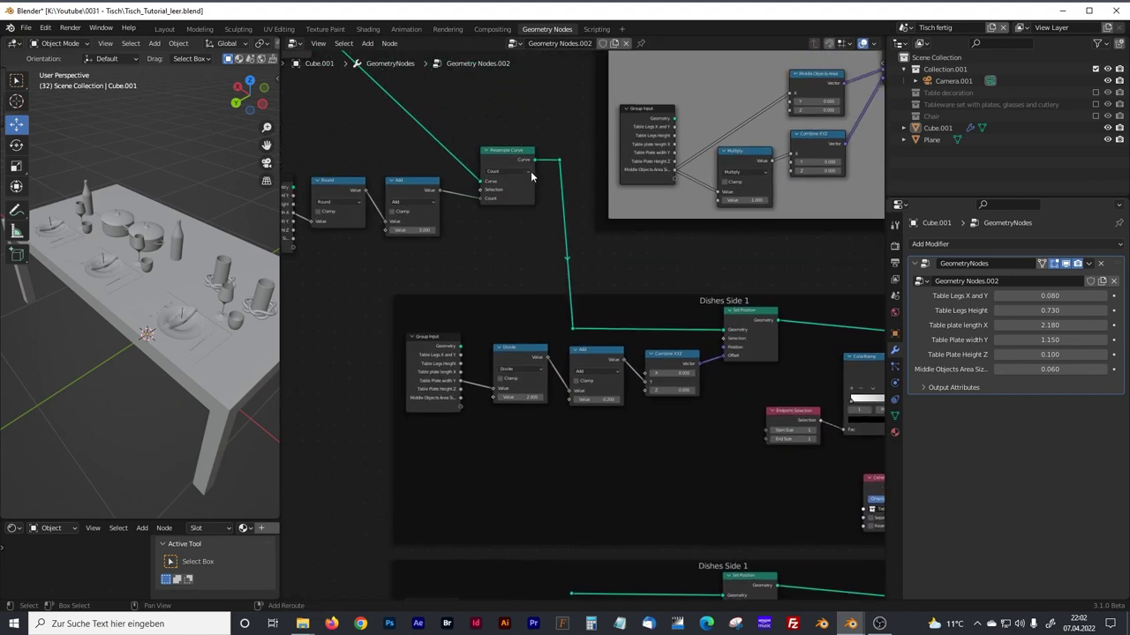
pyautogui.keyDown('shift'); pyautogui.scroll(-5, 529, 184); pyautogui.keyUp('shift')
pyautogui.moveTo(546, 183); pyautogui.dragTo(547, 446)
pyautogui.moveTo(681, 417); pyautogui.dragTo(578, 372, button='middle')
pyautogui.click(577, 371)
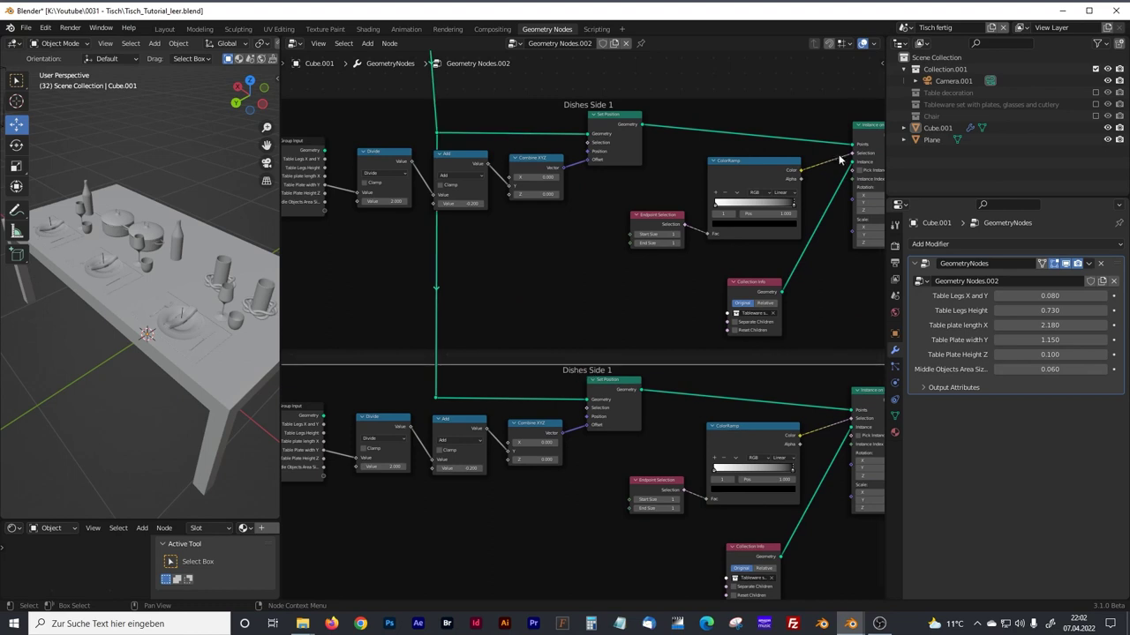
# Relabel the duplicated lower tableware frame as "Dishes Side 2".
pyautogui.click(881, 63)
pyautogui.click(842, 92)
pyautogui.click(843, 92)
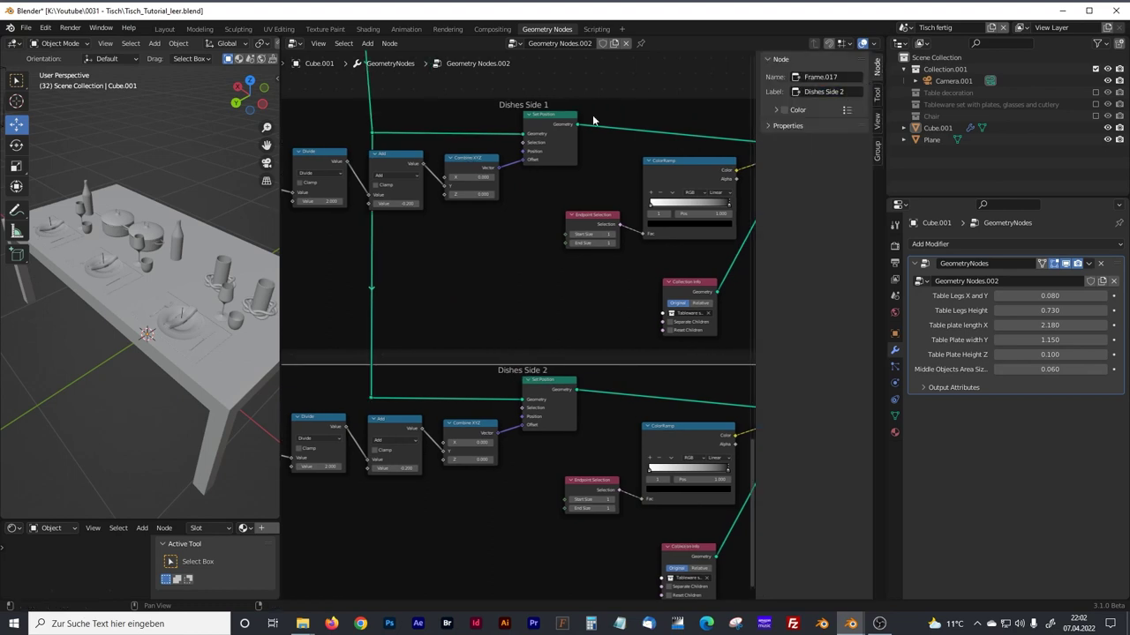
# Move the Join Geometry node slightly lower and connect the Instances output of the "Dishes Side 2" Instance on Points node to it.
pyautogui.moveTo(563, 292); pyautogui.dragTo(459, 212, button='middle')
pyautogui.moveTo(627, 283); pyautogui.dragTo(393, 375, button='middle')
pyautogui.scroll(-3, 578, 301)
pyautogui.moveTo(584, 302); pyautogui.dragTo(456, 314, button='middle')
pyautogui.moveTo(716, 217); pyautogui.dragTo(703, 269)
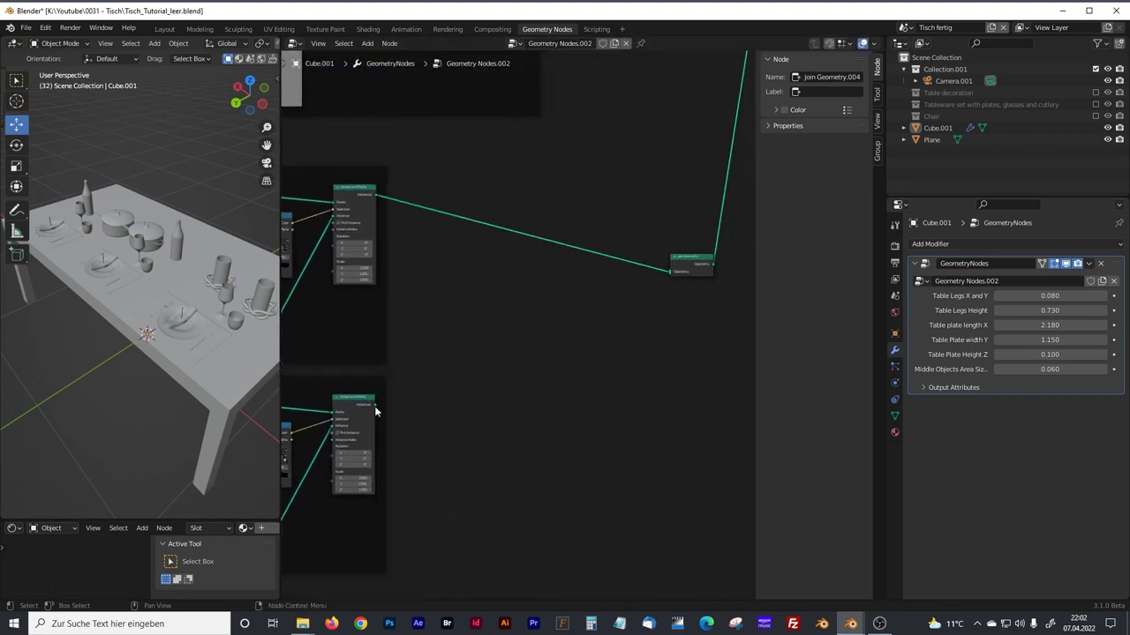
pyautogui.scroll(2, 428, 390)
pyautogui.moveTo(366, 429); pyautogui.dragTo(734, 265)
pyautogui.moveTo(353, 425); pyautogui.dragTo(722, 259)
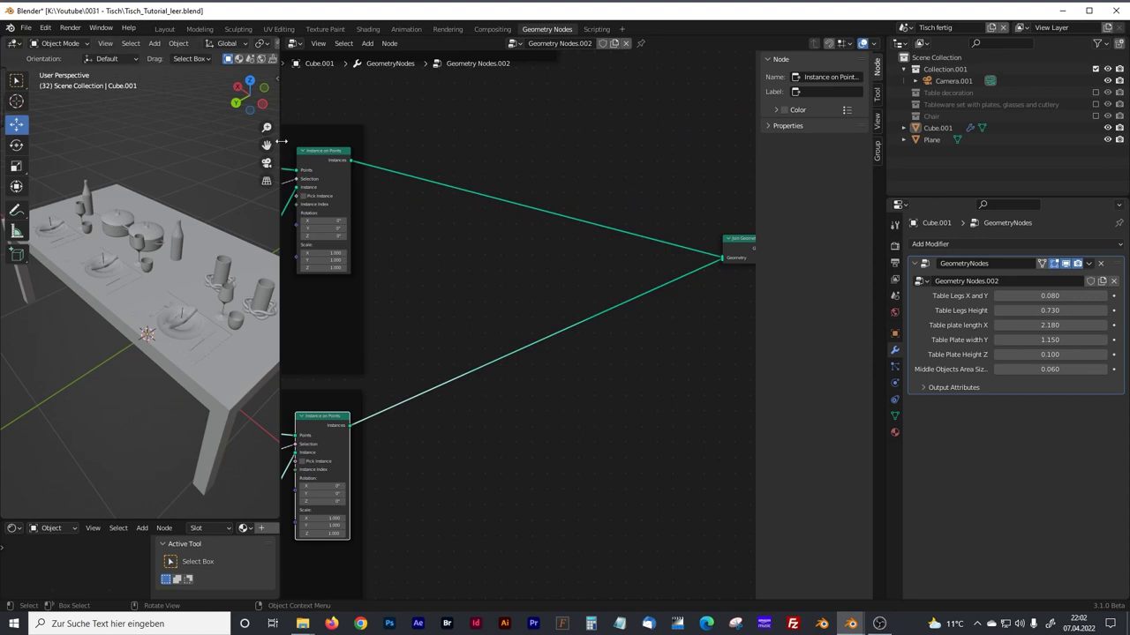
# Set the Z rotation of the Instance on Points node in "Dishes Side 2" to 180° and inspect the tableware on the table.
pyautogui.moveTo(281, 141); pyautogui.dragTo(408, 143)
pyautogui.scroll(5, 250, 365)
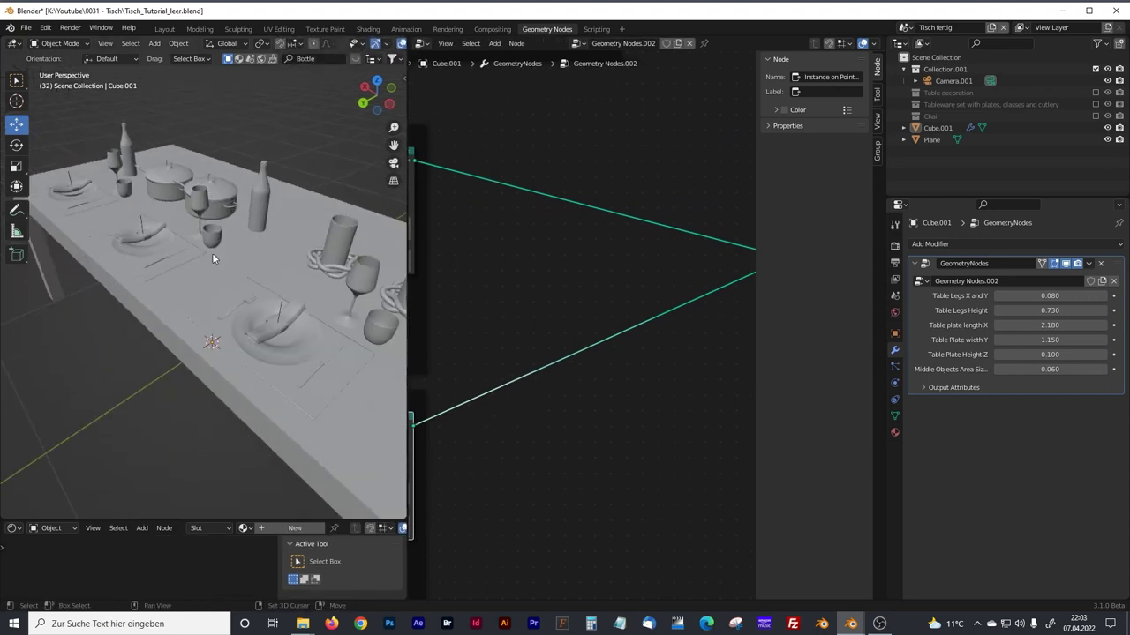
pyautogui.moveTo(407, 291); pyautogui.dragTo(274, 296)
pyautogui.moveTo(374, 305); pyautogui.dragTo(561, 187, button='middle')
pyautogui.scroll(3, 494, 313)
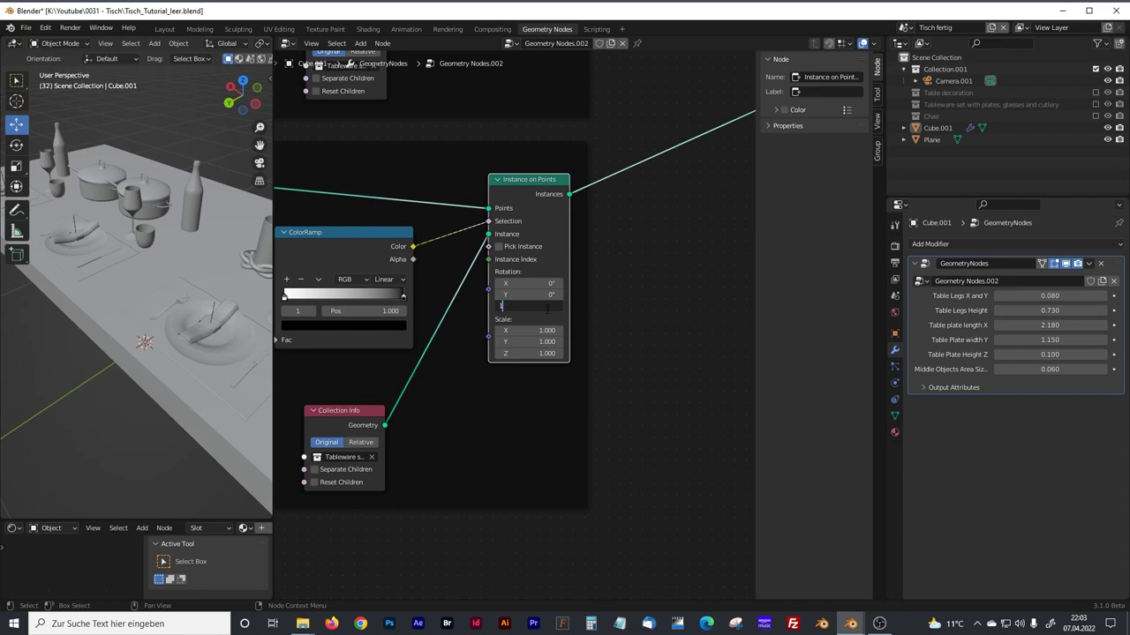
pyautogui.press('Return')
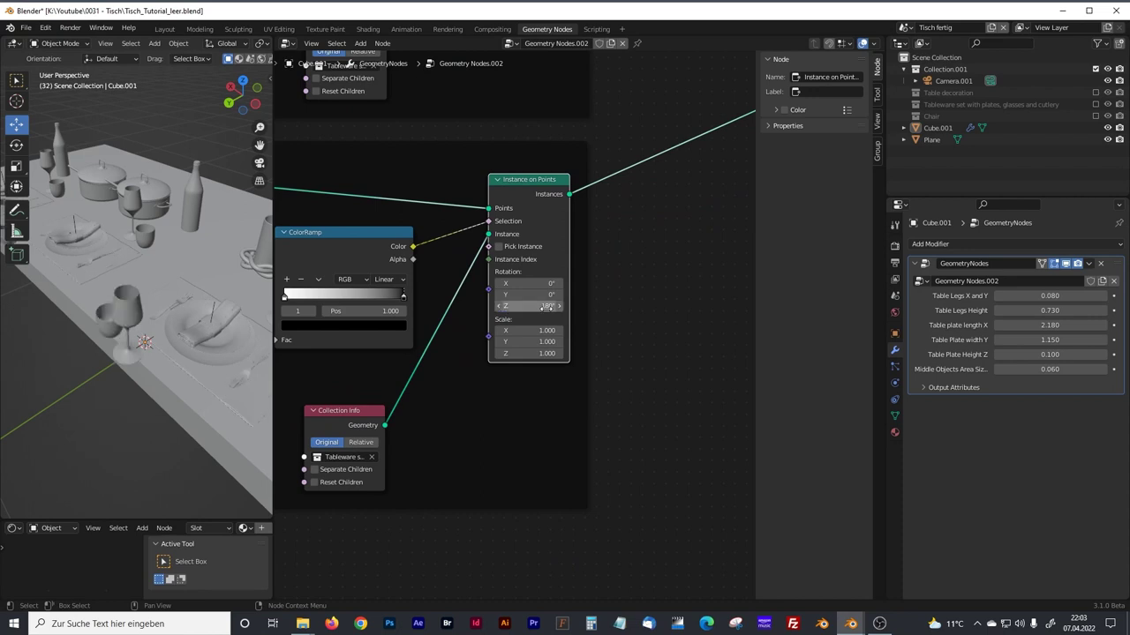
pyautogui.moveTo(273, 188); pyautogui.dragTo(461, 188)
pyautogui.moveTo(332, 302); pyautogui.dragTo(212, 346, button='middle')
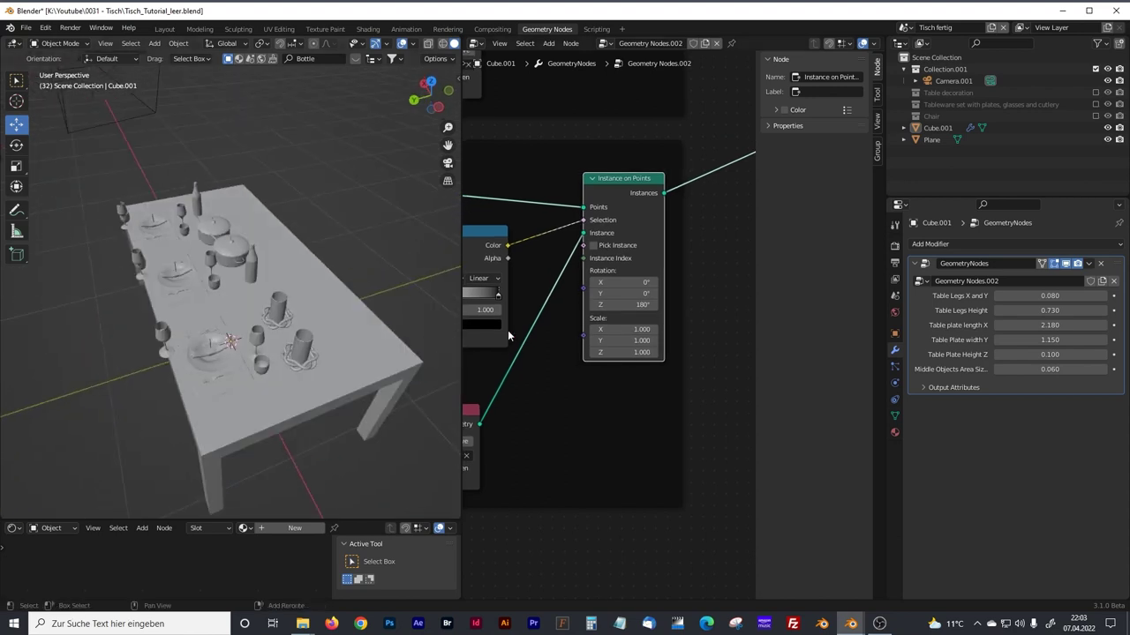
# Make room in "Dishes Side 2", duplicate the Divide node as a Multiply node, and insert it between Divide and Add.
pyautogui.moveTo(463, 300); pyautogui.dragTo(170, 300)
pyautogui.scroll(-2, 441, 304)
pyautogui.moveTo(435, 309); pyautogui.dragTo(928, 357, button='middle')
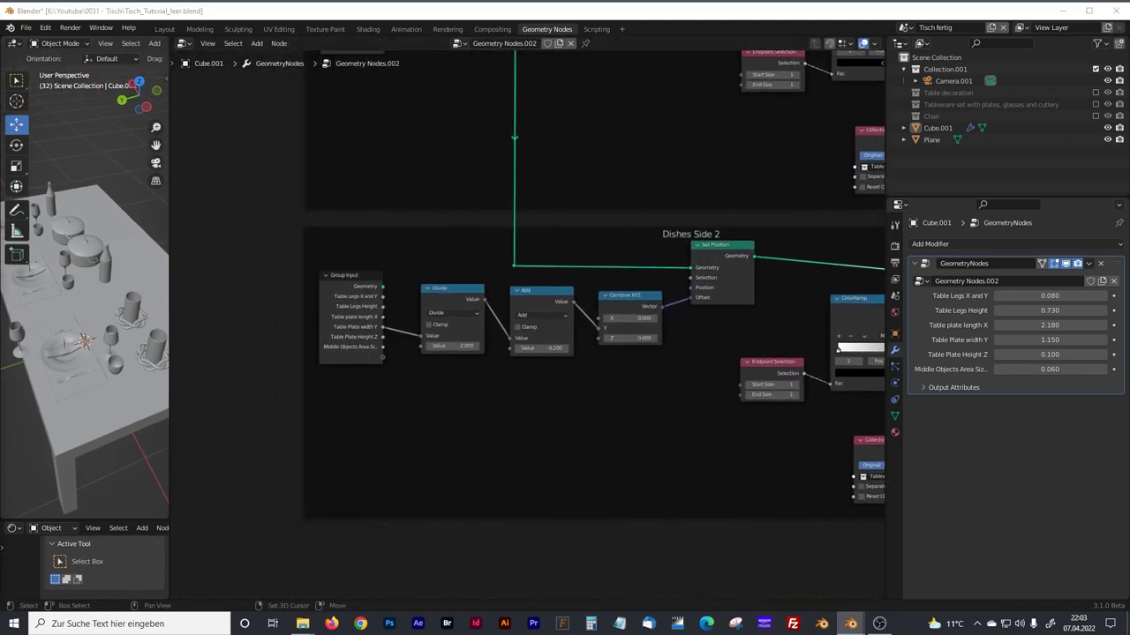
pyautogui.moveTo(353, 276); pyautogui.dragTo(309, 274)
pyautogui.moveTo(434, 289); pyautogui.dragTo(378, 278)
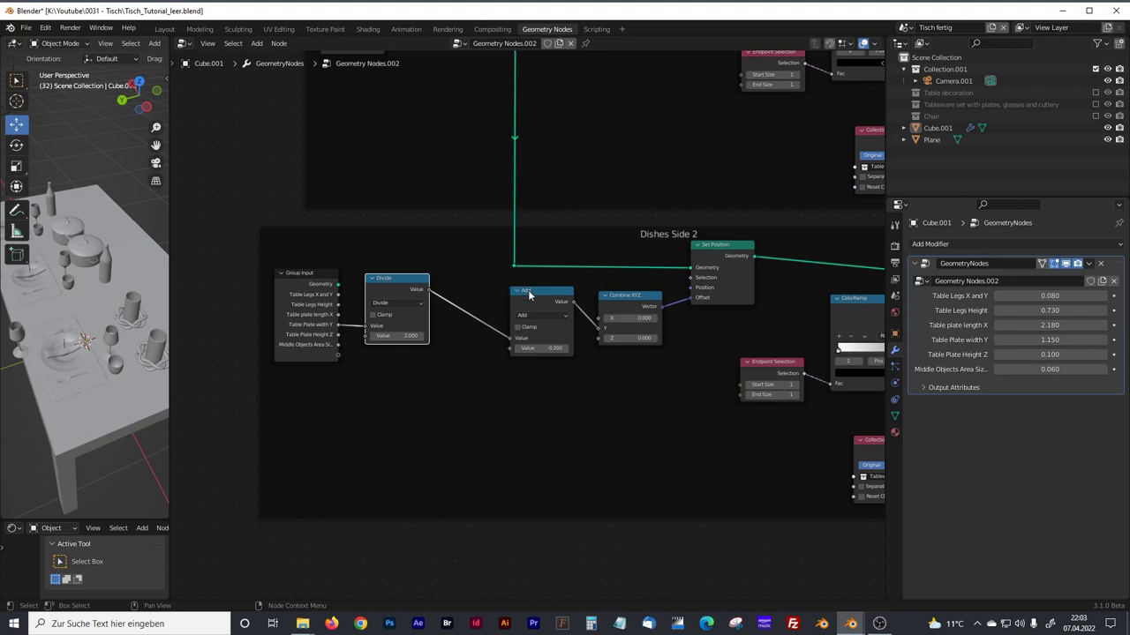
pyautogui.click(386, 279)
pyautogui.hotkey('shift', 'd')
pyautogui.click(442, 374)
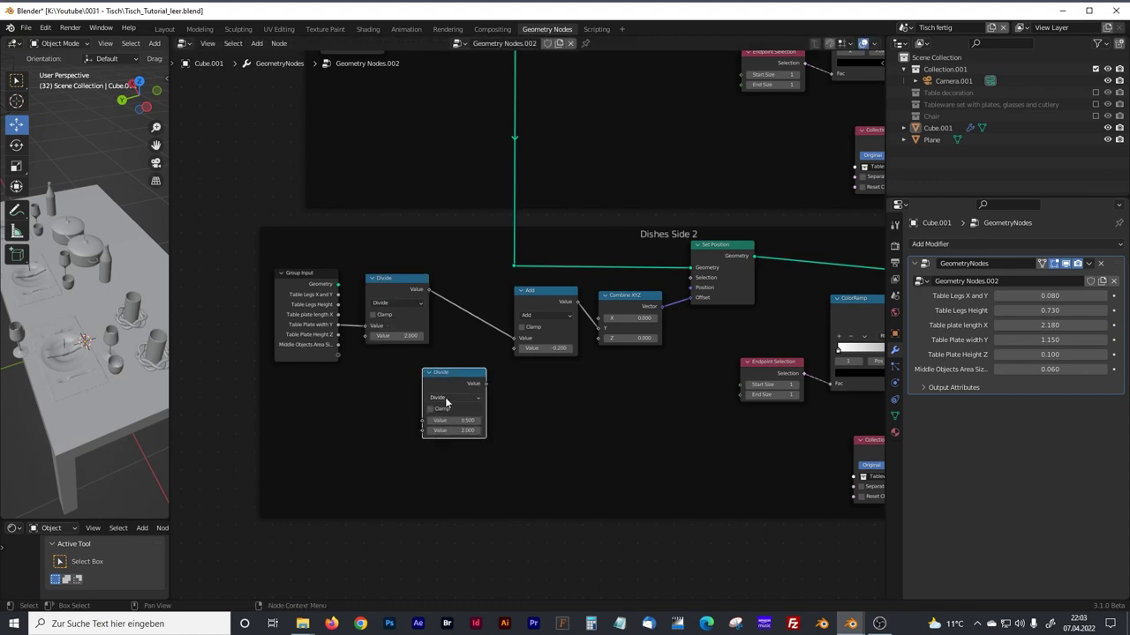
pyautogui.click(450, 398)
pyautogui.click(452, 446)
pyautogui.moveTo(452, 377); pyautogui.dragTo(495, 311)
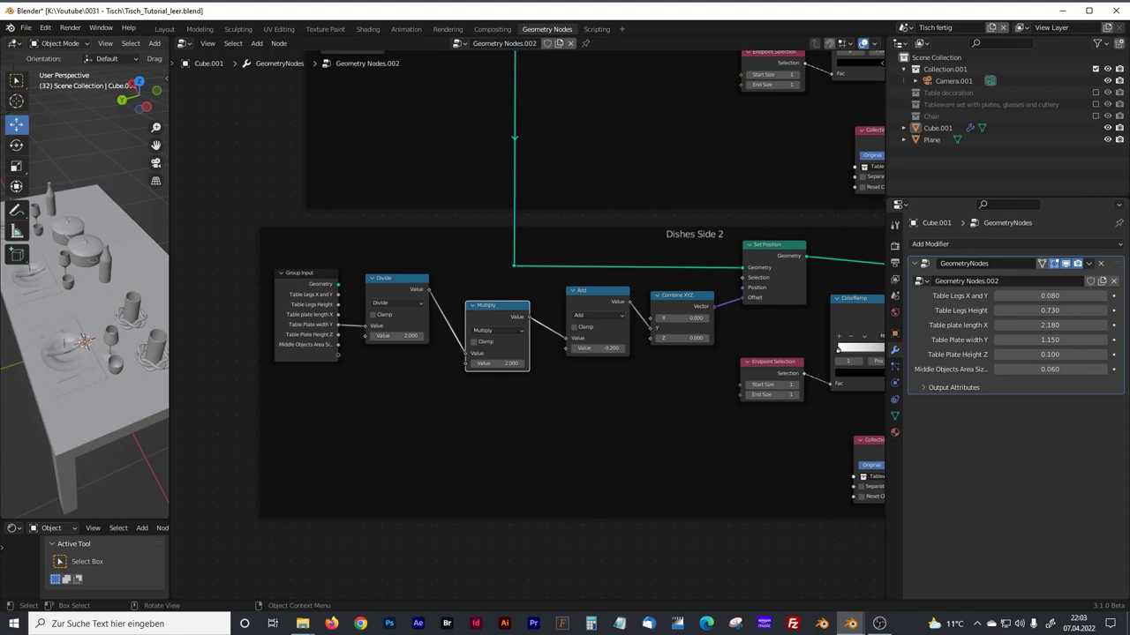
# Set the Multiply node's value in "Dishes Side 2" to -1 and inspect the placement on the table.
pyautogui.click(495, 364)
pyautogui.write('-1')
pyautogui.press('Return')
pyautogui.moveTo(171, 194); pyautogui.dragTo(403, 221)
pyautogui.moveTo(351, 262); pyautogui.dragTo(302, 271, button='middle')
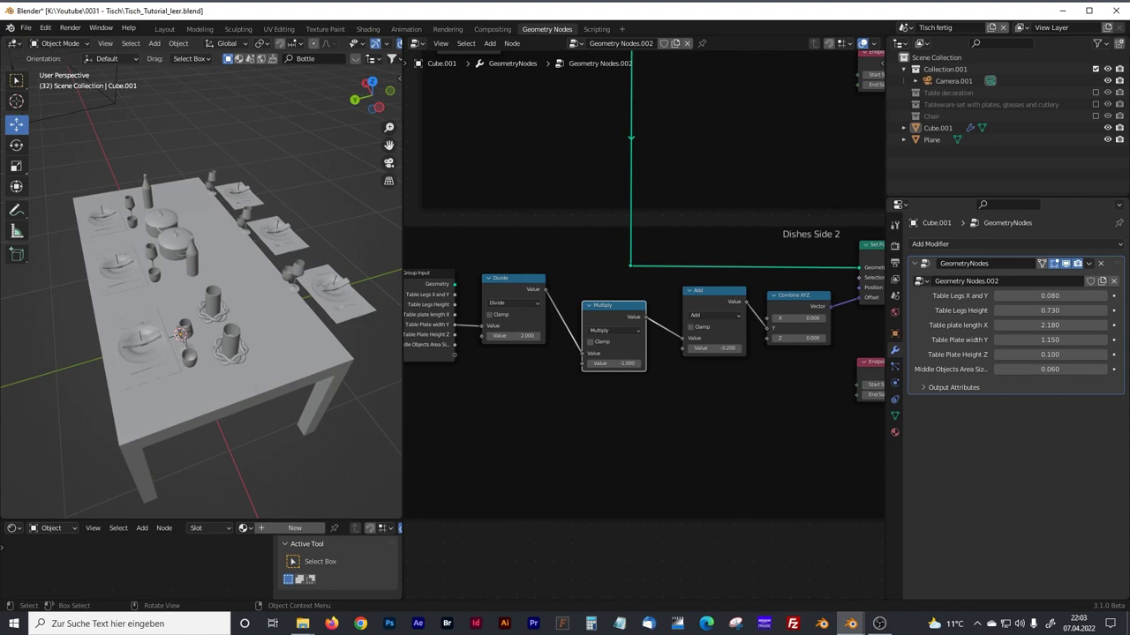
# Tidy the Multiply and Add nodes in "Dishes Side 2" and set the Add value to 0.2.
pyautogui.scroll(2, 668, 353)
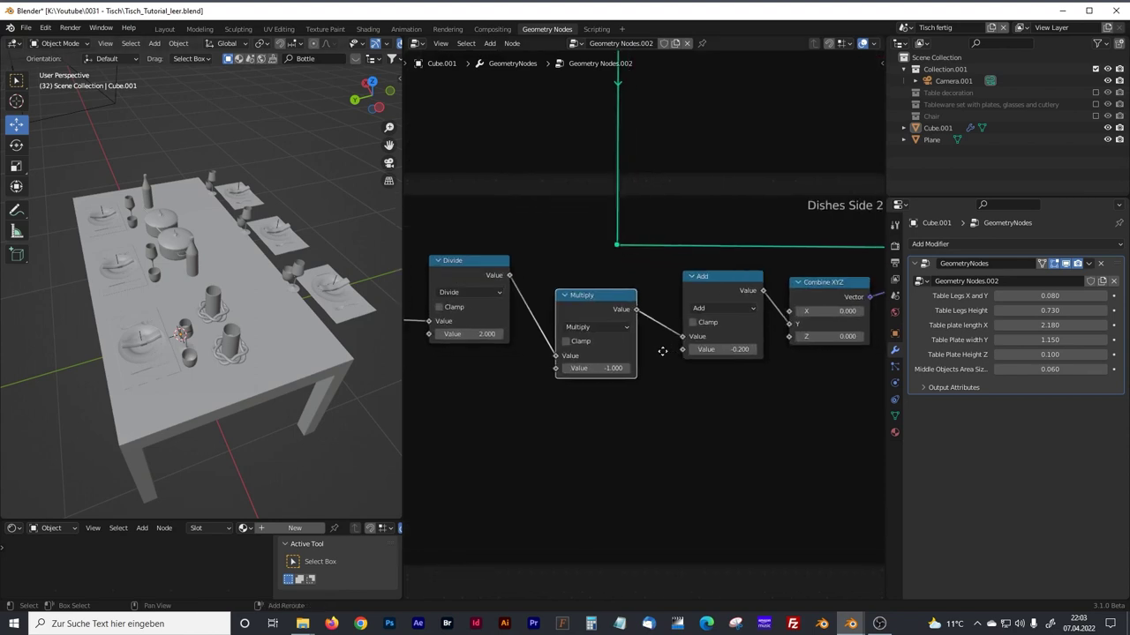
pyautogui.moveTo(606, 295); pyautogui.dragTo(607, 262)
pyautogui.moveTo(698, 265); pyautogui.dragTo(677, 264)
pyautogui.moveTo(697, 333)
pyautogui.mouseDown()
pyautogui.moveTo(662, 333)
pyautogui.moveTo(697, 334)
pyautogui.mouseUp()
pyautogui.scroll(-3, 643, 225)
pyautogui.moveTo(641, 256); pyautogui.dragTo(634, 467, button='middle')
pyautogui.scroll(1, 632, 239)
pyautogui.scroll(1, 633, 239)
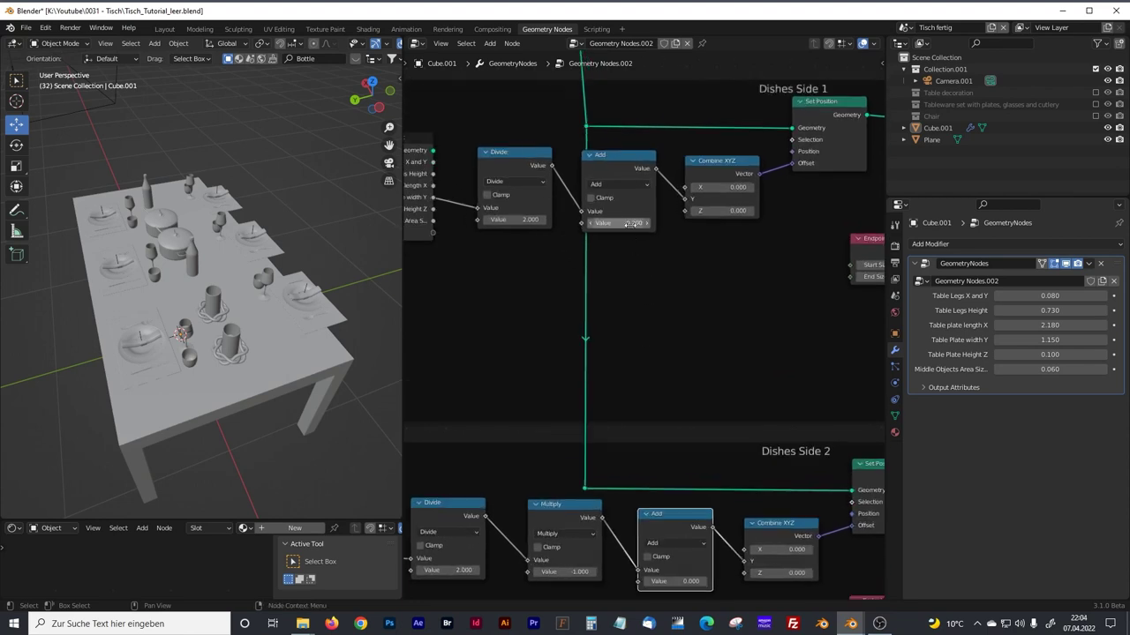
pyautogui.keyDown('shift'); pyautogui.scroll(-4, 655, 292); pyautogui.keyUp('shift')
pyautogui.click(697, 443)
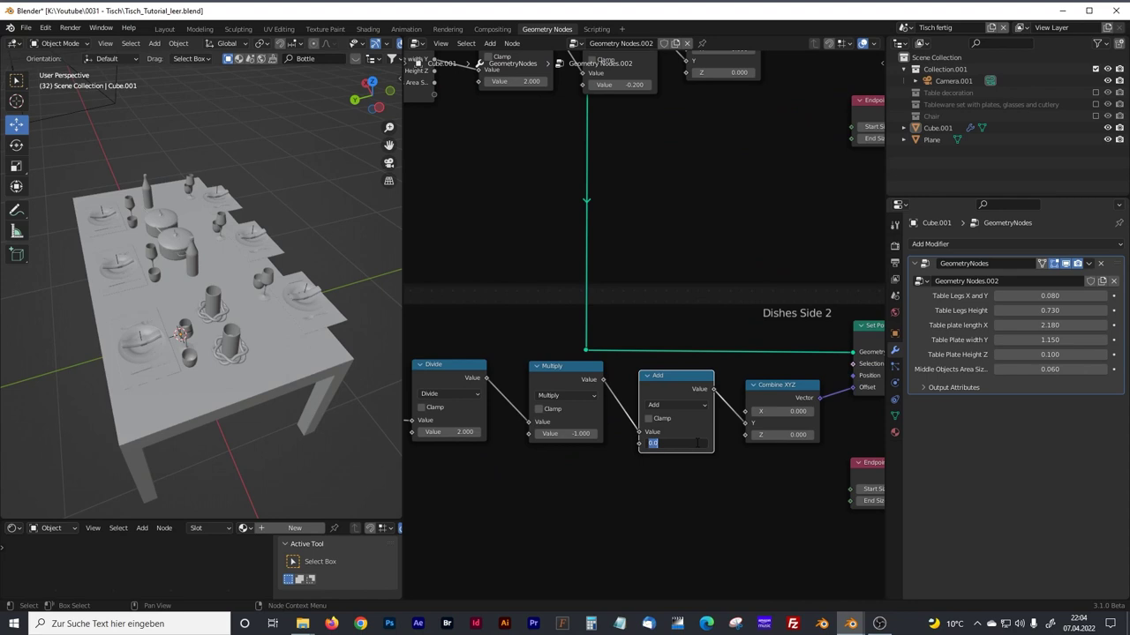
pyautogui.write('0.2')
pyautogui.press('Return')
# Set the table plate length X to 2.600 and width Y to 1.360, and inspect the tableware along both sides.
pyautogui.moveTo(297, 383); pyautogui.dragTo(281, 346, button='middle')
pyautogui.moveTo(334, 317); pyautogui.dragTo(252, 300, button='middle')
pyautogui.moveTo(1064, 340); pyautogui.dragTo(1041, 324)
pyautogui.moveTo(138, 374); pyautogui.dragTo(228, 324, button='middle')
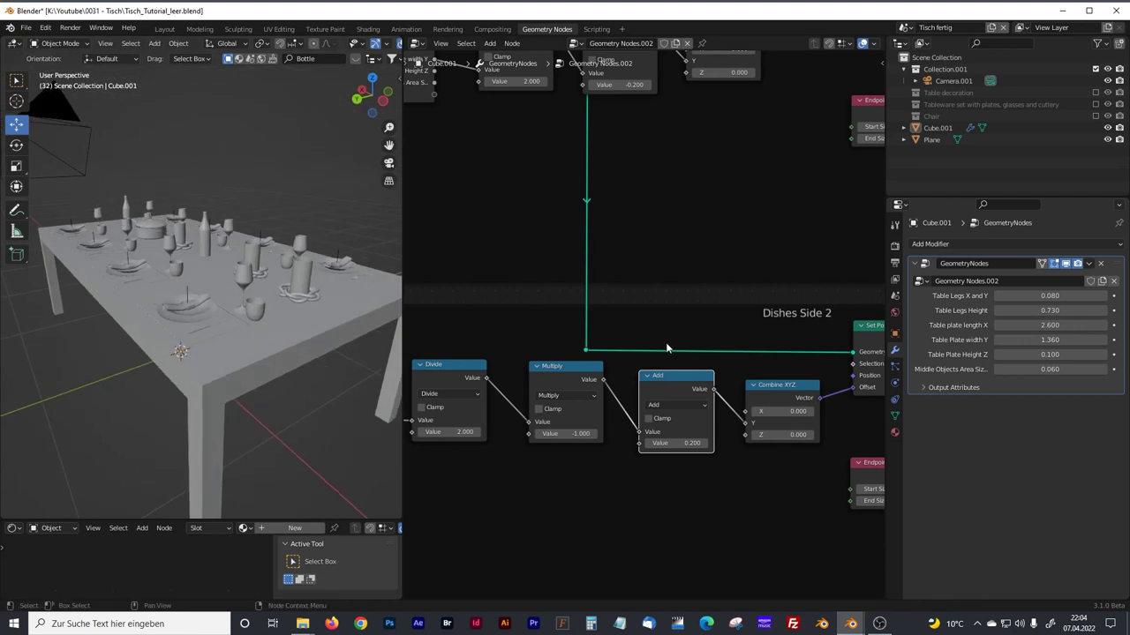
# Duplicate the whole "Dishes Side 2" frame with its nodes and place the copy directly below it.
pyautogui.scroll(-1, 666, 345)
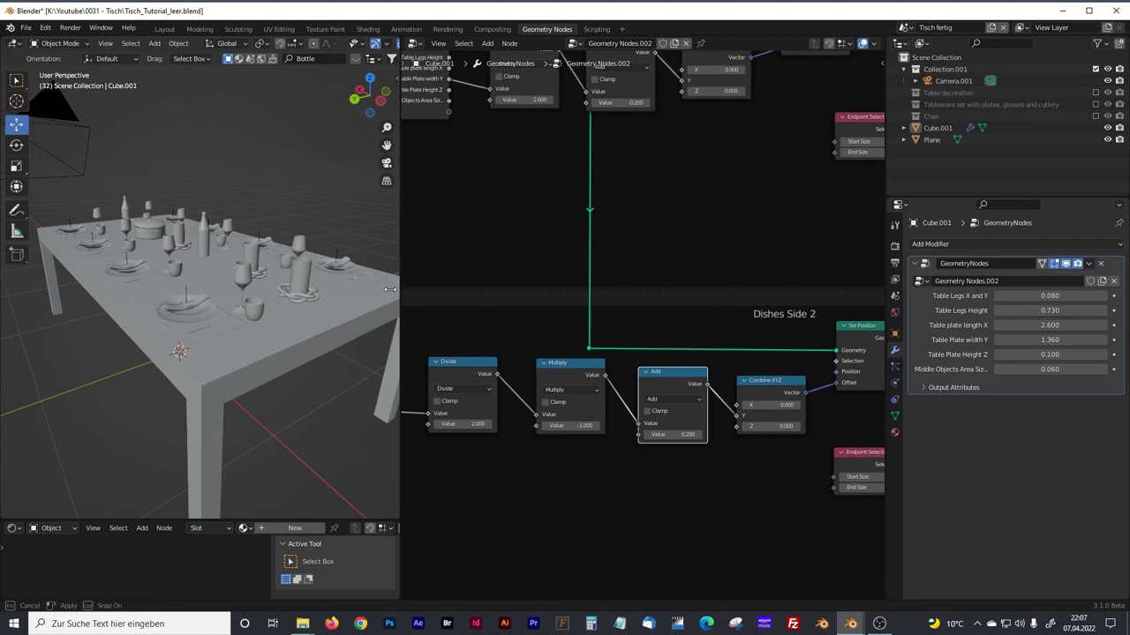
pyautogui.moveTo(402, 289); pyautogui.dragTo(266, 288)
pyautogui.scroll(-2, 498, 319)
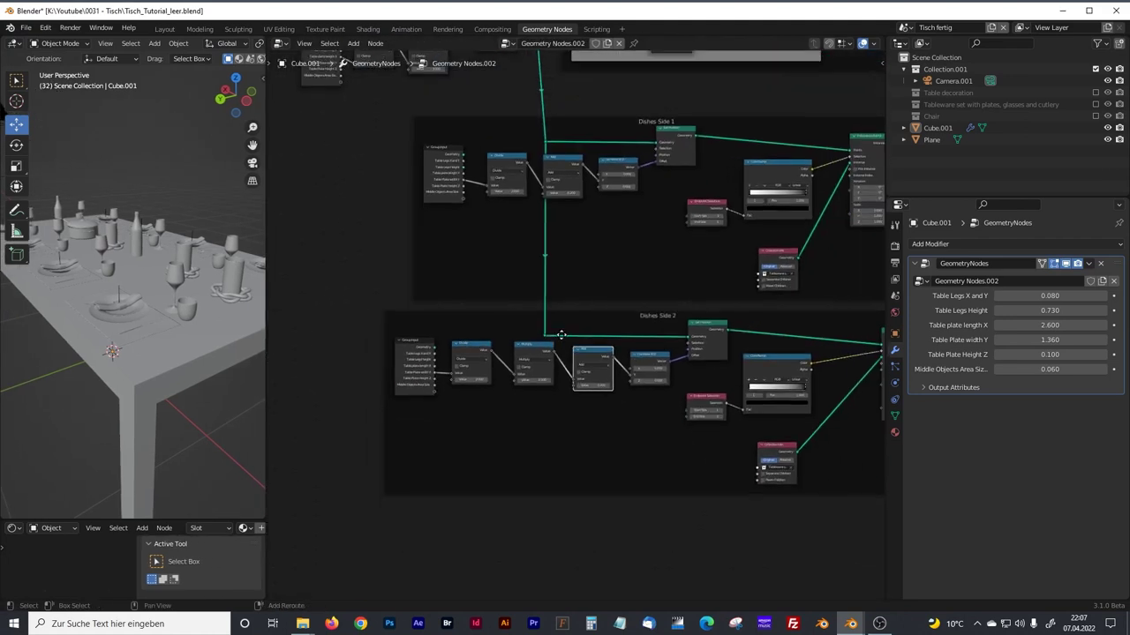
pyautogui.moveTo(579, 350); pyautogui.dragTo(501, 291, button='middle')
pyautogui.moveTo(534, 164)
pyautogui.mouseDown(button='middle')
pyautogui.moveTo(557, 401)
pyautogui.moveTo(486, 254)
pyautogui.mouseUp(button='middle')
pyautogui.keyDown('shift'); pyautogui.moveTo(498, 172); pyautogui.dragTo(497, 268, button='middle'); pyautogui.keyUp('shift')
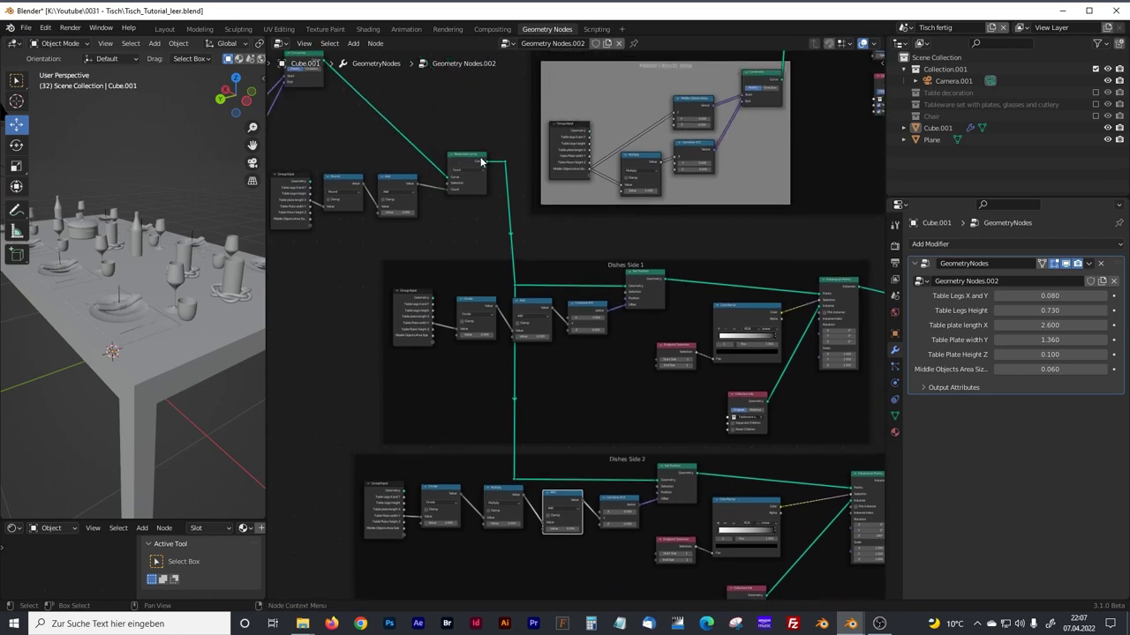
pyautogui.moveTo(524, 371); pyautogui.dragTo(492, 196, button='middle')
pyautogui.scroll(3, 568, 295)
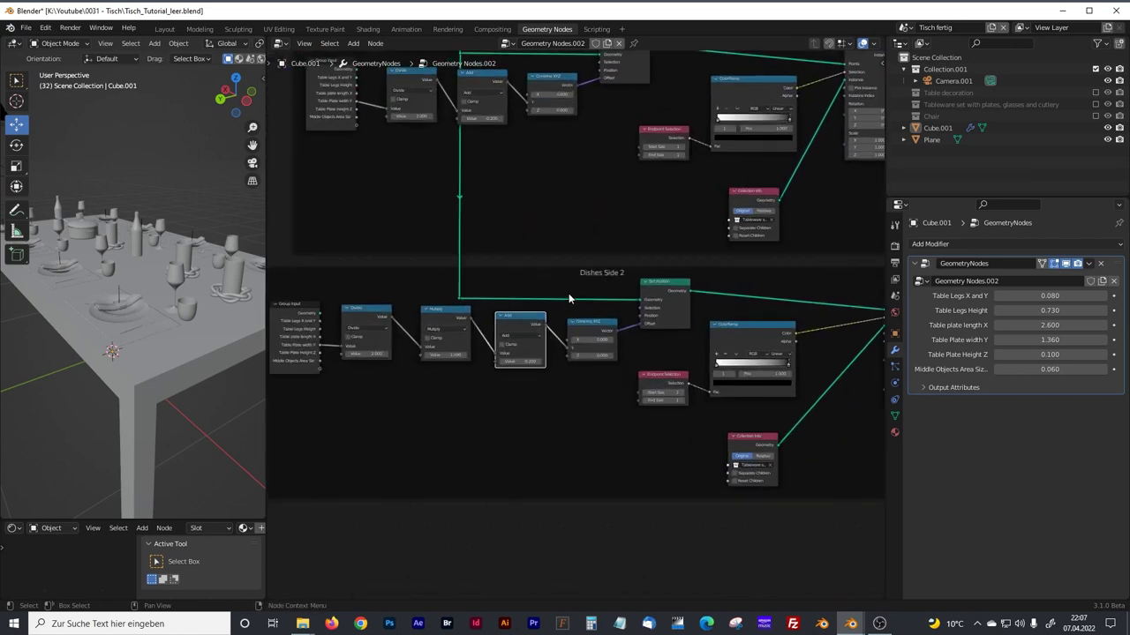
pyautogui.scroll(-5, 566, 298)
pyautogui.moveTo(334, 283); pyautogui.dragTo(837, 472)
pyautogui.moveTo(744, 475); pyautogui.dragTo(717, 389, button='middle')
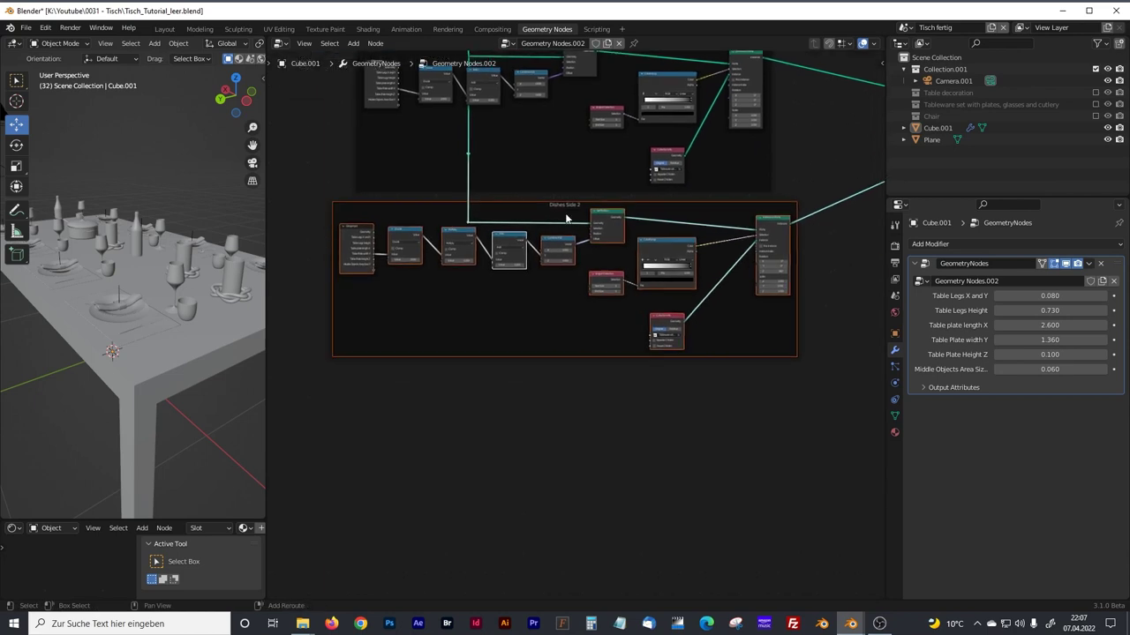
pyautogui.hotkey('shift', 'd')
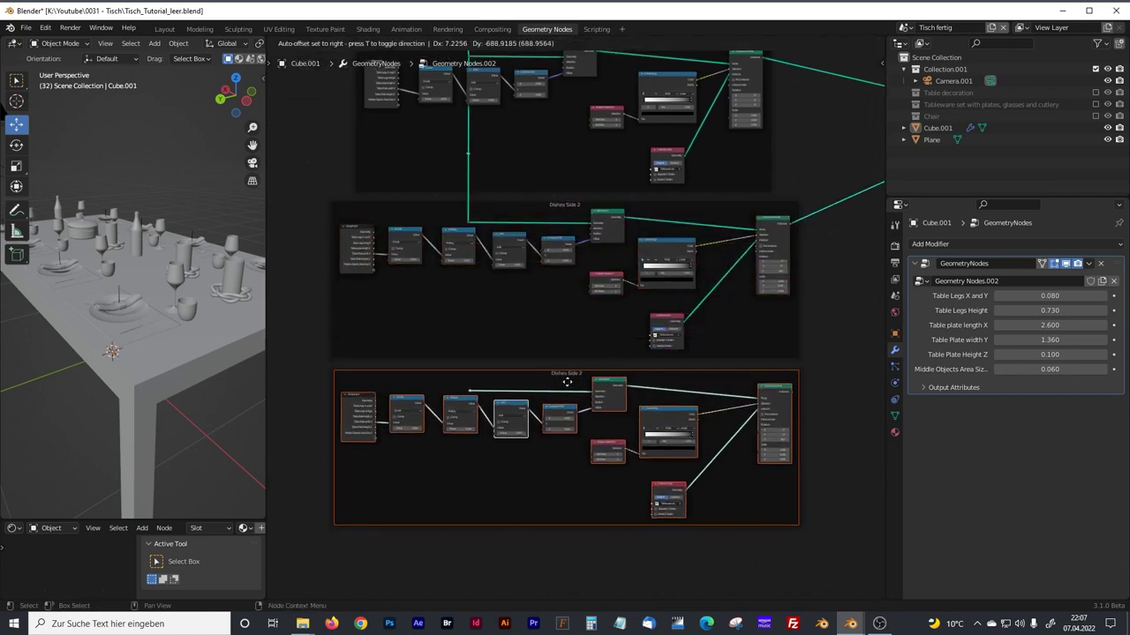
pyautogui.click(567, 381)
pyautogui.scroll(2, 535, 339)
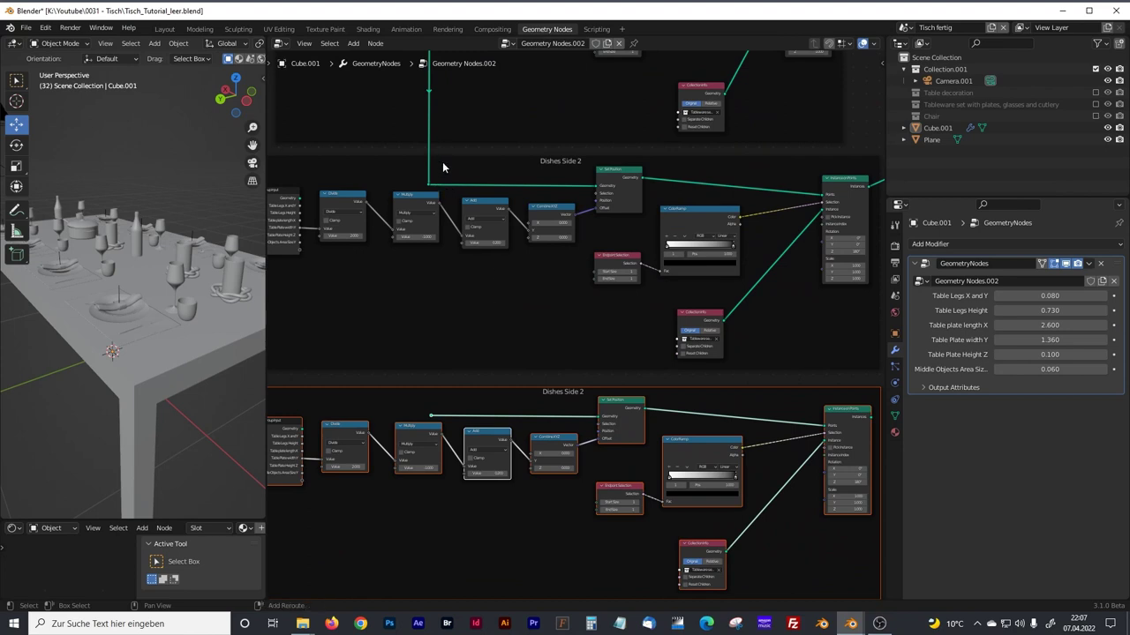
# Link the curve reroute in "Dishes Side 2" to the reroute feeding Set Position in the copied frame below.
pyautogui.moveTo(410, 70); pyautogui.dragTo(459, 227, button='middle')
pyautogui.moveTo(495, 343); pyautogui.dragTo(523, 213, button='middle')
pyautogui.moveTo(507, 212); pyautogui.dragTo(509, 225)
pyautogui.moveTo(508, 296); pyautogui.dragTo(510, 445)
pyautogui.moveTo(533, 451); pyautogui.dragTo(612, 307, button='middle')
pyautogui.scroll(1, 471, 370)
# Enlarge the 3D viewport to see the table from the side, and relabel the newly copied frame as "Chairs Side 1".
pyautogui.moveTo(203, 344); pyautogui.dragTo(194, 340, button='middle')
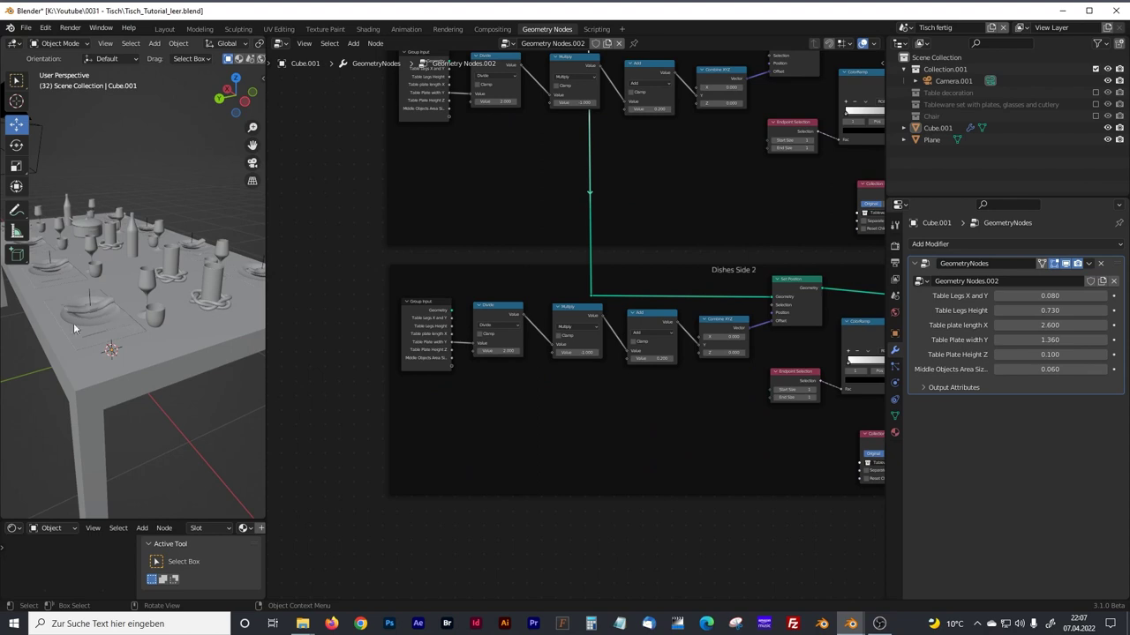
pyautogui.moveTo(266, 216); pyautogui.dragTo(329, 214)
pyautogui.keyDown('shift'); pyautogui.moveTo(196, 290); pyautogui.dragTo(272, 209, button='middle'); pyautogui.keyUp('shift')
pyautogui.moveTo(508, 394); pyautogui.dragTo(494, 378, button='middle')
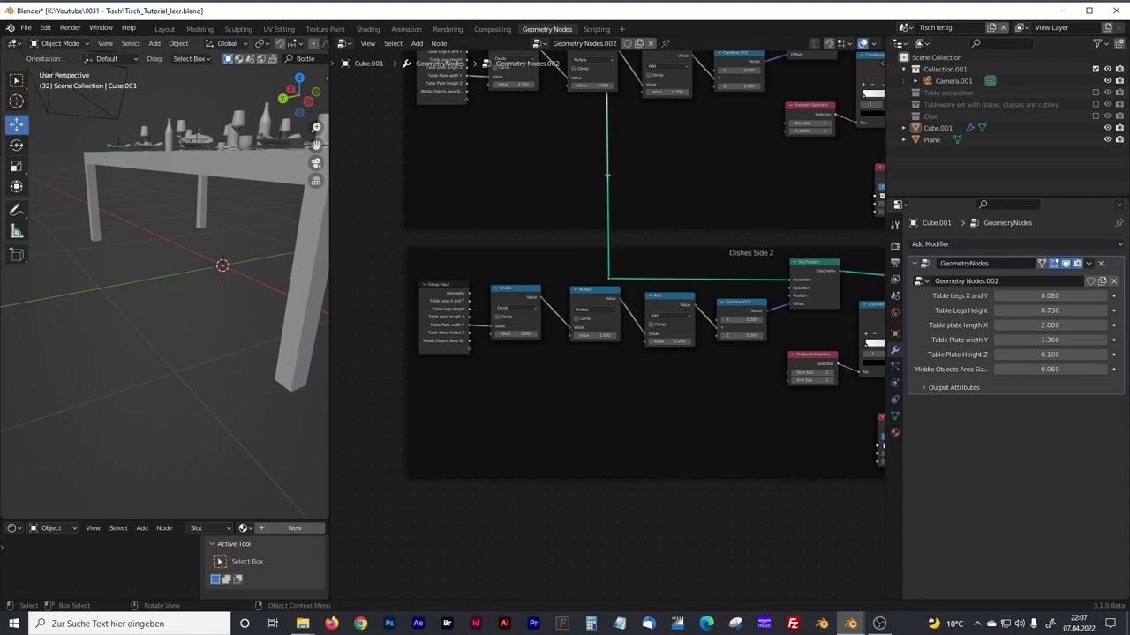
pyautogui.scroll(2, 497, 411)
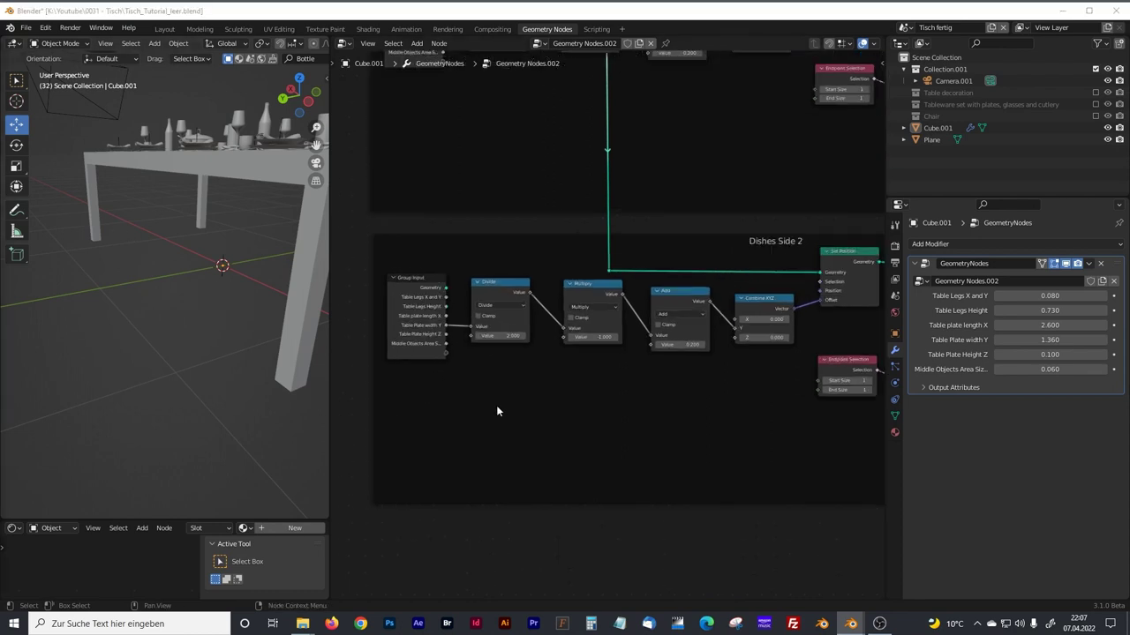
pyautogui.click(500, 405)
pyautogui.hotkey('shift', 'a')
pyautogui.click(490, 281)
pyautogui.click(742, 237)
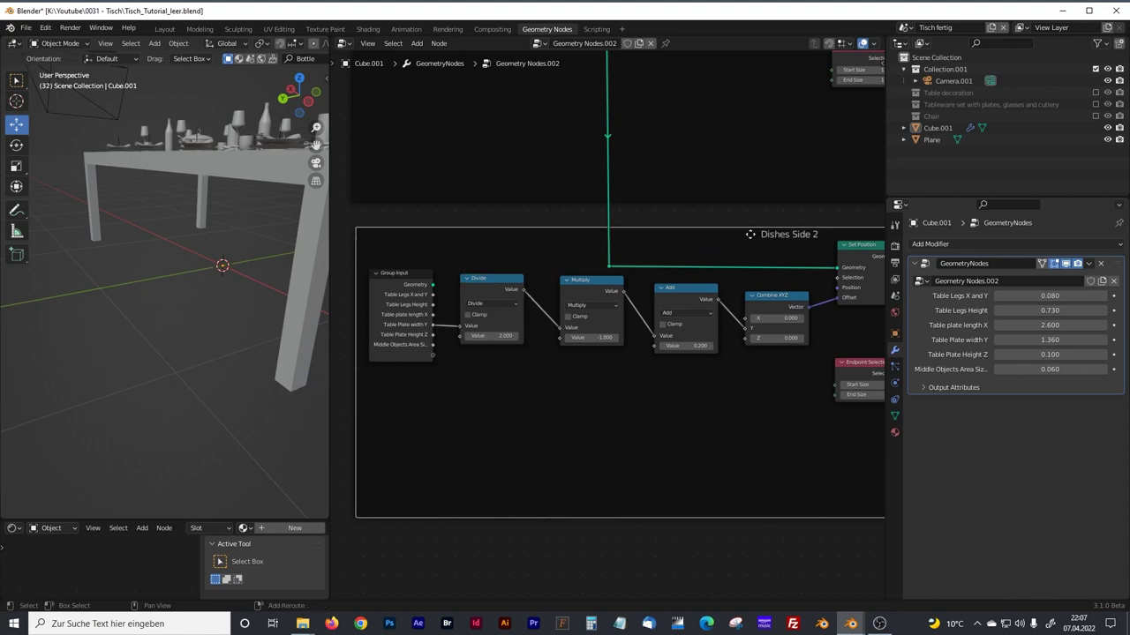
pyautogui.moveTo(749, 235); pyautogui.dragTo(689, 269, button='middle')
pyautogui.click(871, 81)
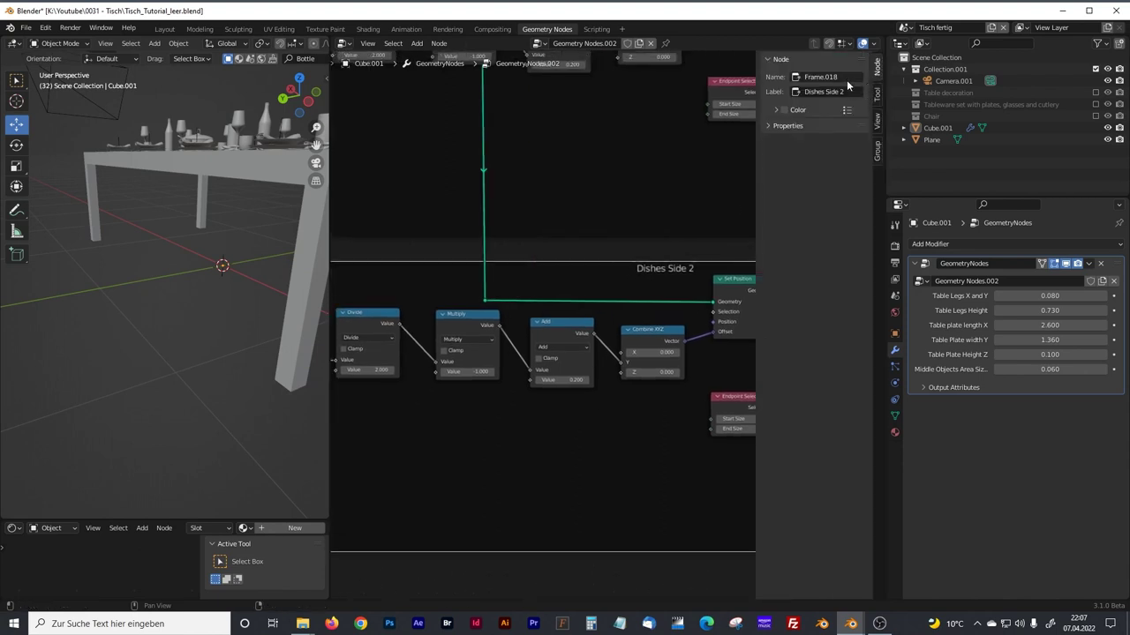
pyautogui.write('Chairs Side 1')
pyautogui.press('Return')
pyautogui.moveTo(471, 441); pyautogui.dragTo(581, 383, button='middle')
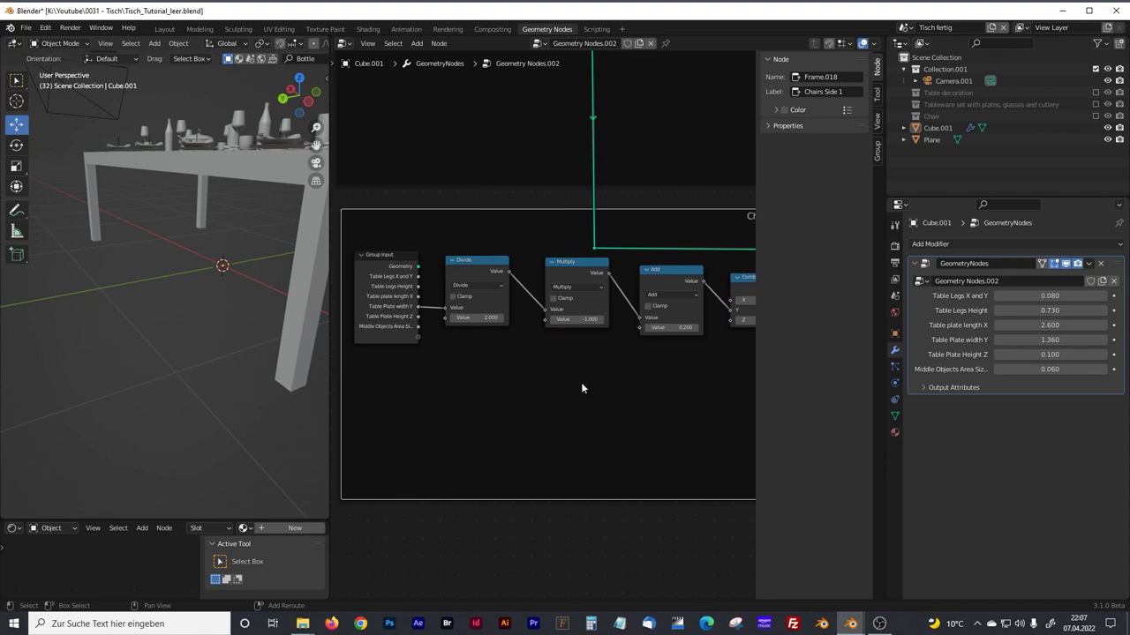
pyautogui.press('n')
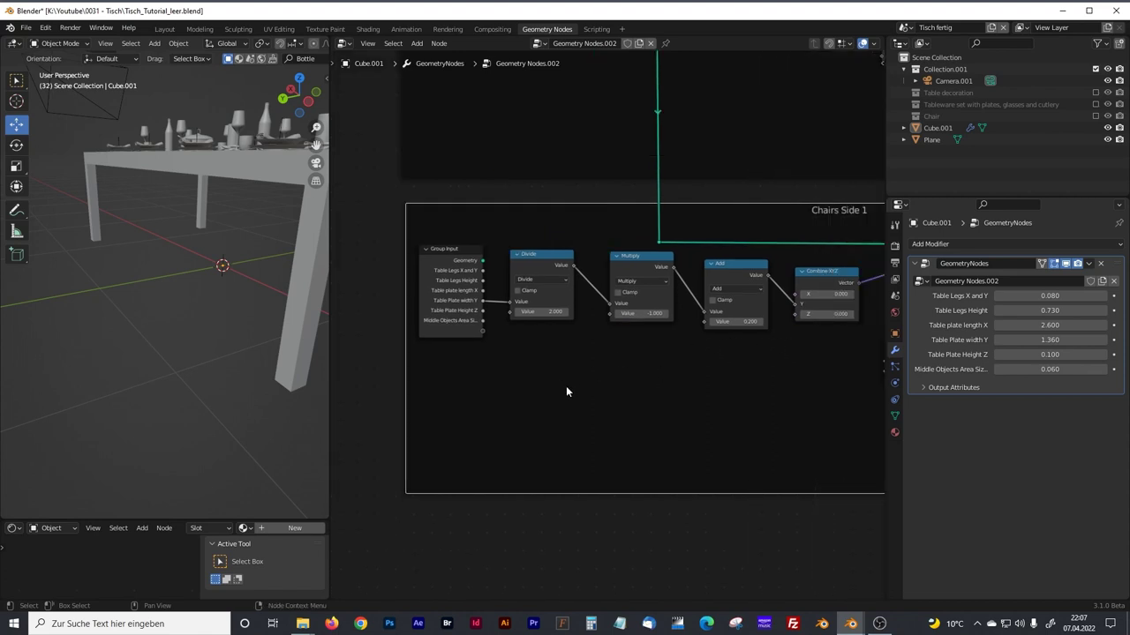
# Duplicate the Divide node in "Chairs Side 1" twice below the chain as an Add and a Subtract node, and shift Group Input slightly.
pyautogui.click(547, 256)
pyautogui.hotkey('shift', 'd')
pyautogui.click(589, 374)
pyautogui.click(579, 402)
pyautogui.click(569, 411)
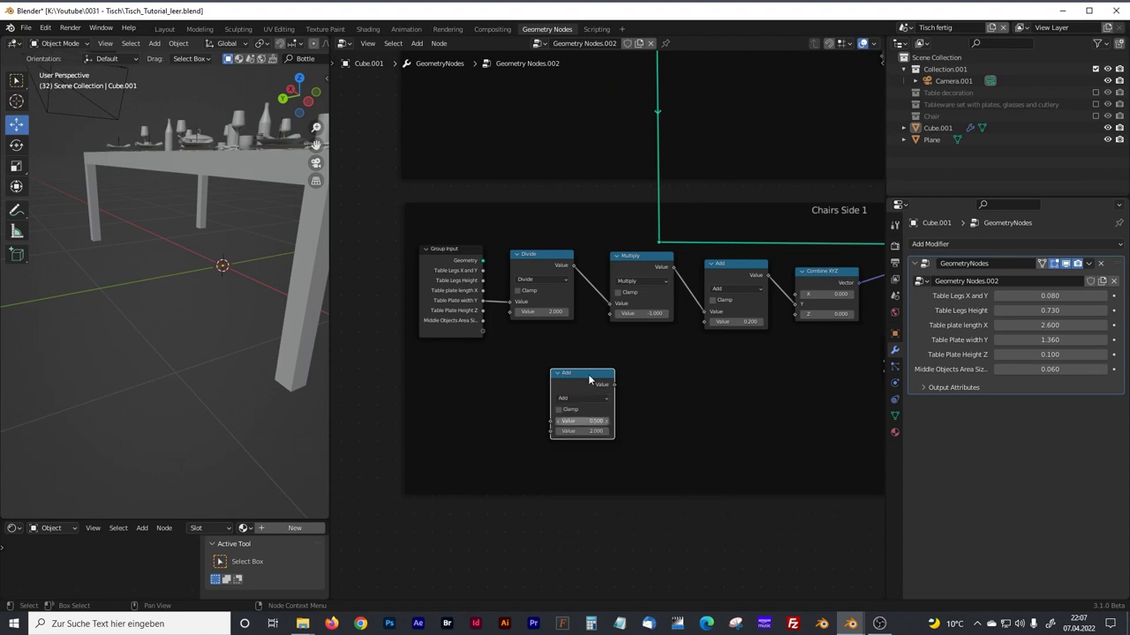
pyautogui.moveTo(583, 376); pyautogui.dragTo(576, 378)
pyautogui.hotkey('shift', 'd')
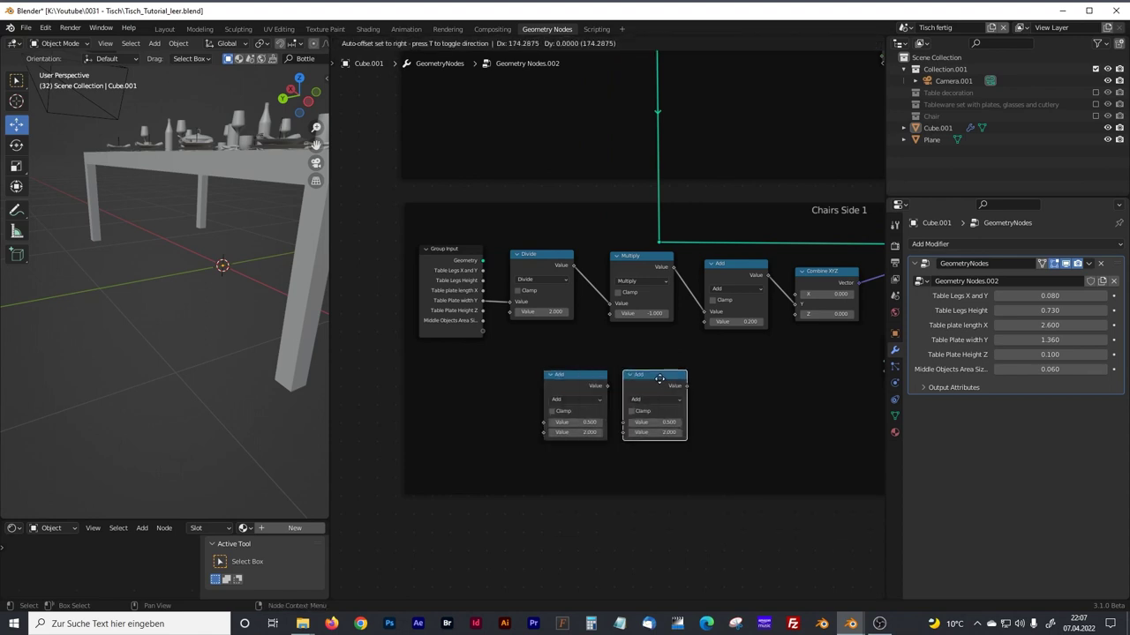
pyautogui.click(653, 398)
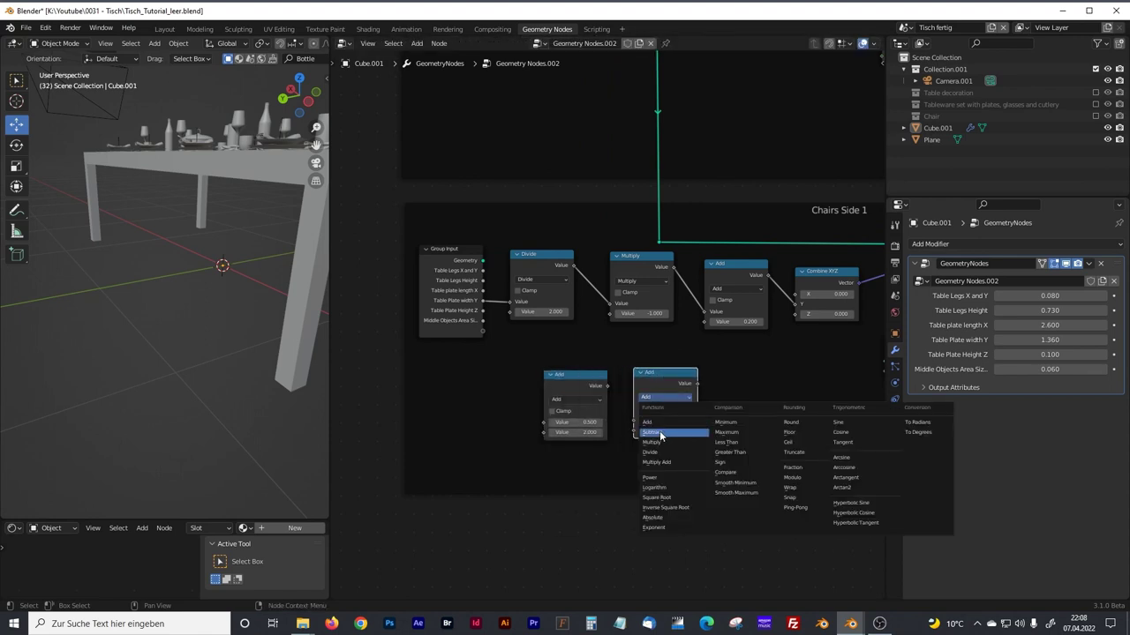
pyautogui.click(652, 431)
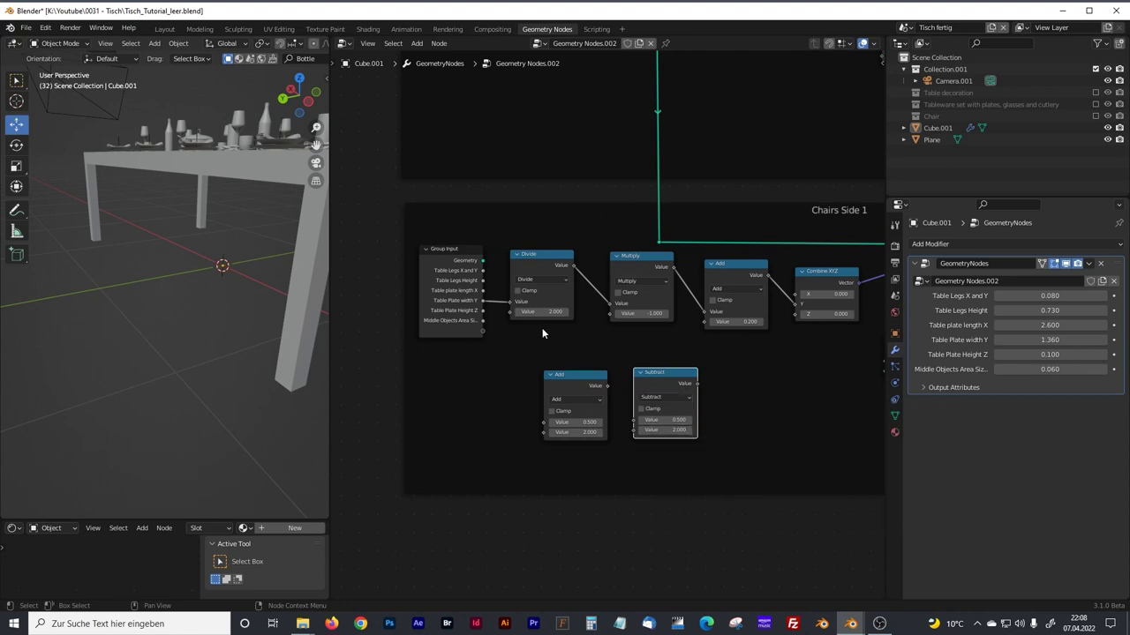
pyautogui.moveTo(470, 254); pyautogui.dragTo(452, 255)
pyautogui.moveTo(259, 209); pyautogui.dragTo(234, 209, button='middle')
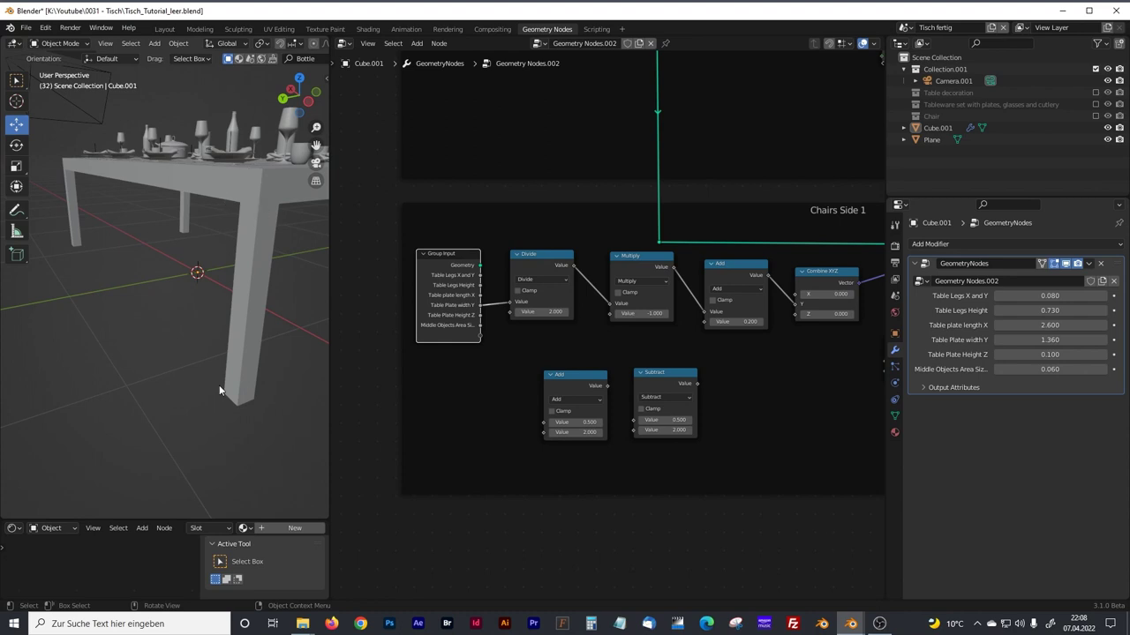
# Link Table Legs Height and Table Plate width Y from Group Input to the two inputs of the lower Add node in "Chairs Side 1".
pyautogui.moveTo(458, 258); pyautogui.dragTo(451, 264)
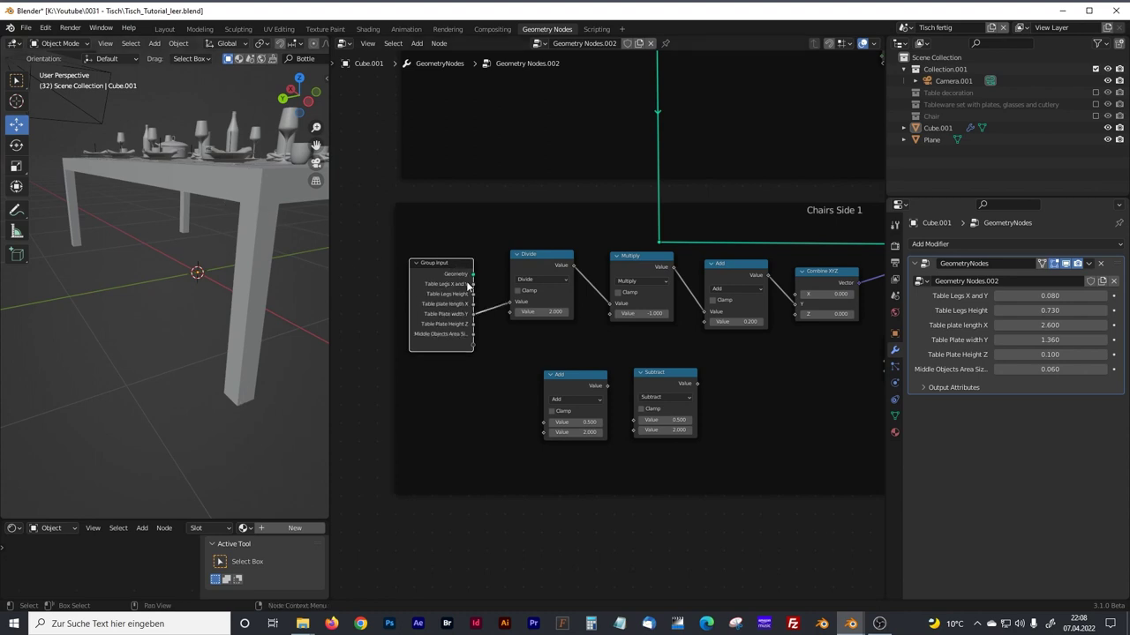
pyautogui.scroll(5, 472, 300)
pyautogui.keyDown('shift'); pyautogui.moveTo(508, 369); pyautogui.dragTo(566, 346, button='middle'); pyautogui.keyUp('shift')
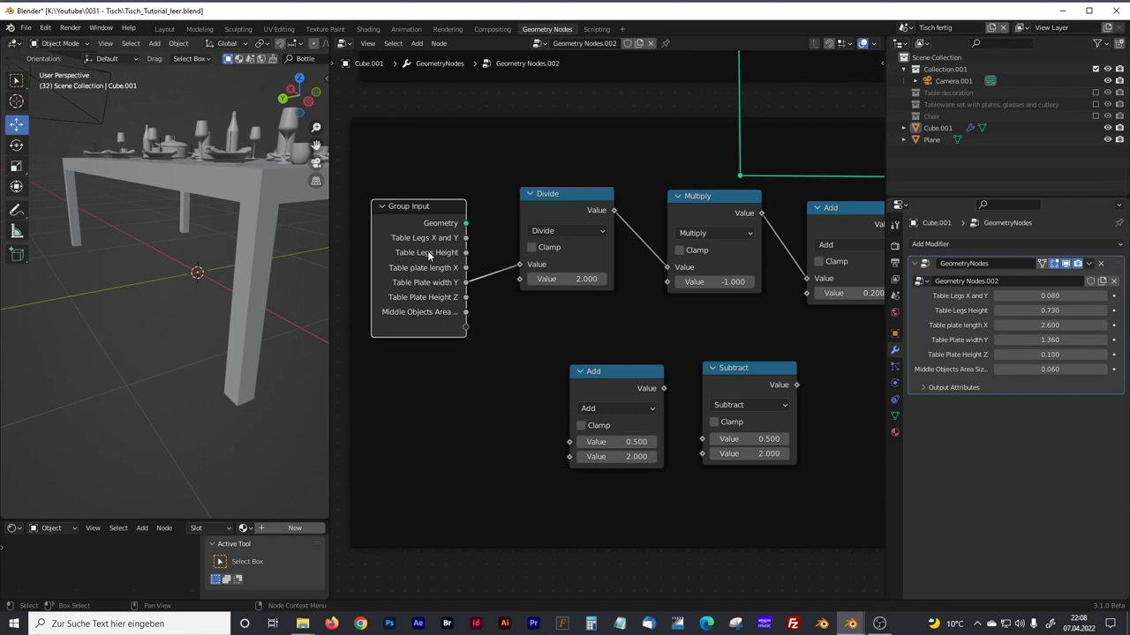
pyautogui.moveTo(465, 254); pyautogui.dragTo(567, 441)
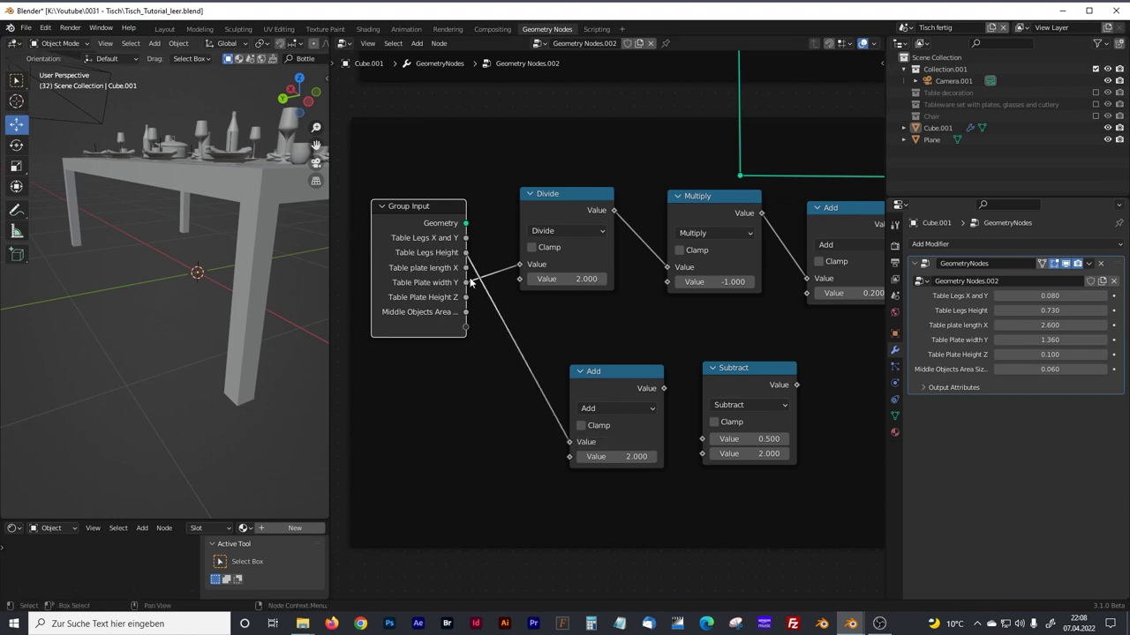
pyautogui.moveTo(465, 282); pyautogui.dragTo(563, 459)
pyautogui.moveTo(620, 386); pyautogui.dragTo(631, 383)
pyautogui.moveTo(683, 385); pyautogui.dragTo(569, 346, button='middle')
pyautogui.moveTo(634, 334); pyautogui.dragTo(641, 333)
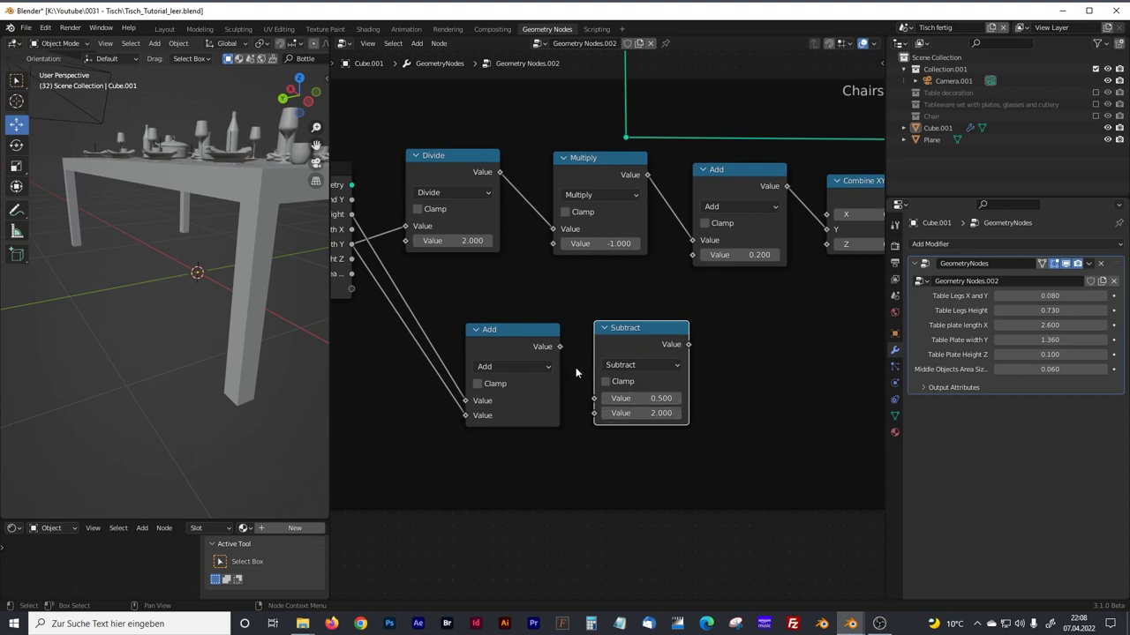
# Set the Subtract node's first value to 0, feed the lower Add result into its second value, and link its output to Combine XYZ's Z.
pyautogui.click(658, 398)
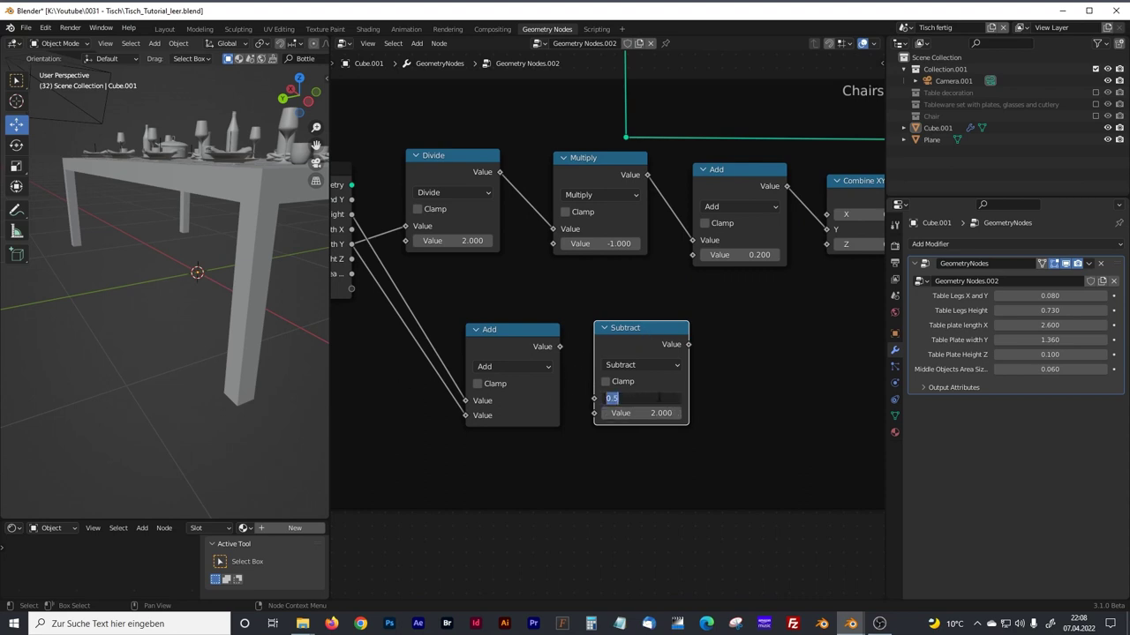
pyautogui.press('Return')
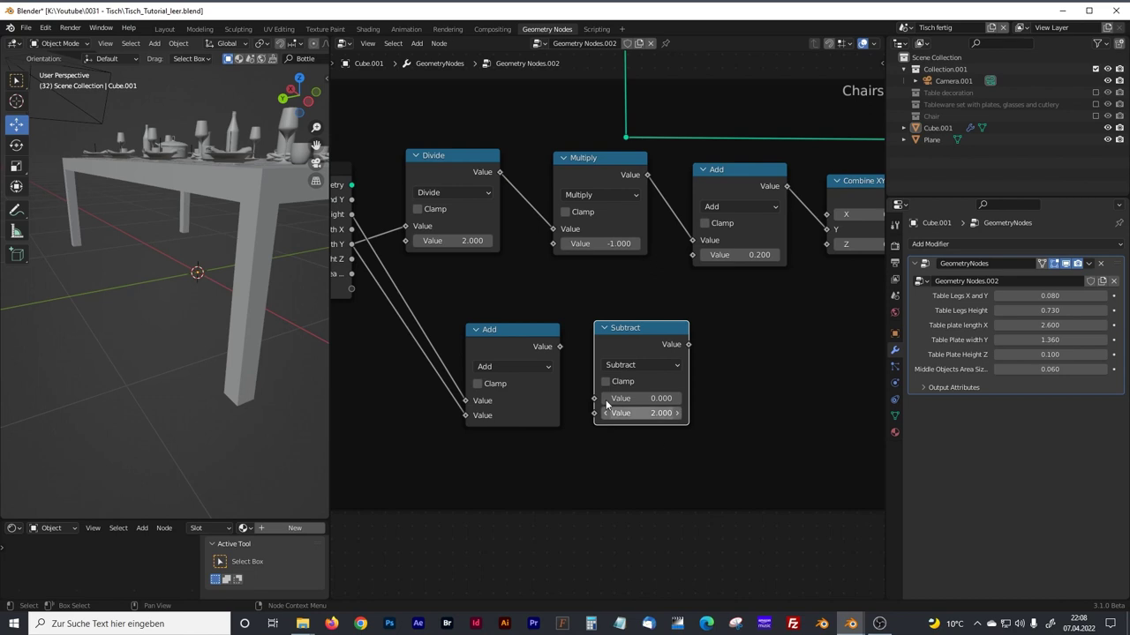
pyautogui.click(559, 350)
pyautogui.moveTo(559, 347); pyautogui.dragTo(569, 353)
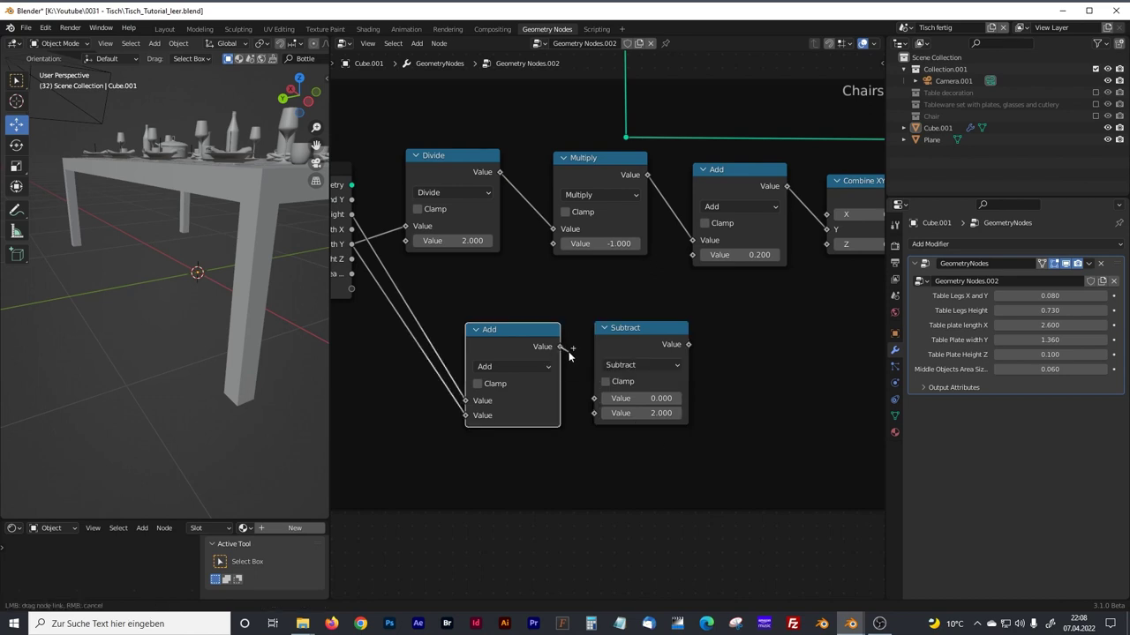
pyautogui.moveTo(570, 408); pyautogui.dragTo(582, 414)
pyautogui.moveTo(574, 406); pyautogui.dragTo(594, 413)
pyautogui.moveTo(731, 368); pyautogui.dragTo(625, 398, button='middle')
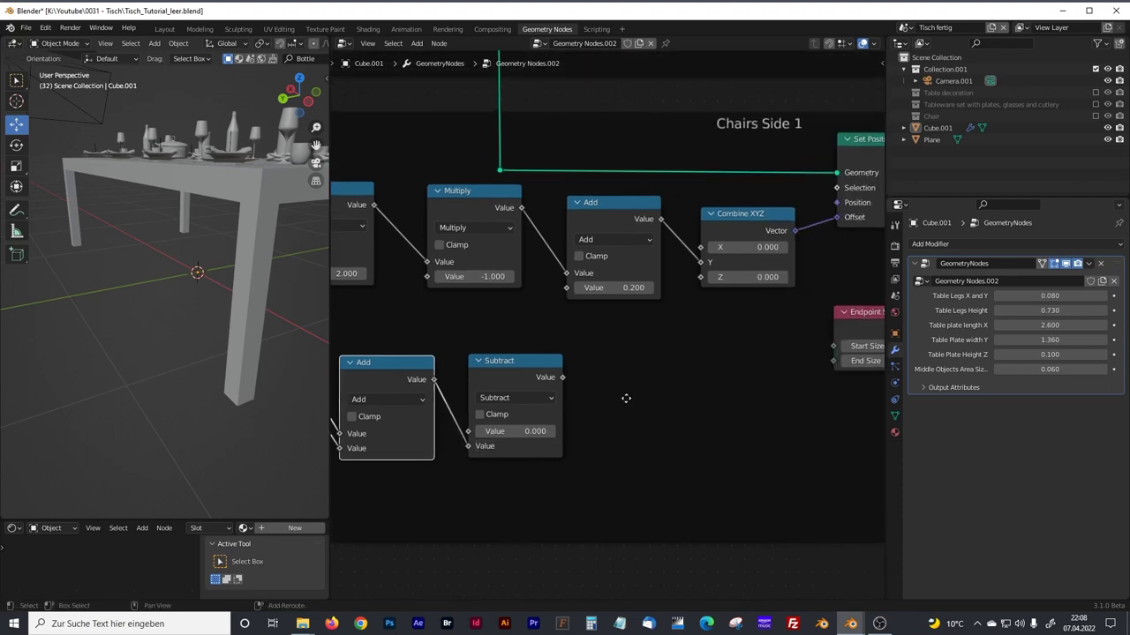
pyautogui.moveTo(563, 377); pyautogui.dragTo(700, 282)
# Link the Instance on Points output of "Chairs Side 1" to the Join Geometry node shared with the dishes frames.
pyautogui.moveTo(201, 270); pyautogui.dragTo(194, 303, button='middle')
pyautogui.moveTo(738, 322); pyautogui.dragTo(599, 349, button='middle')
pyautogui.scroll(-3, 596, 346)
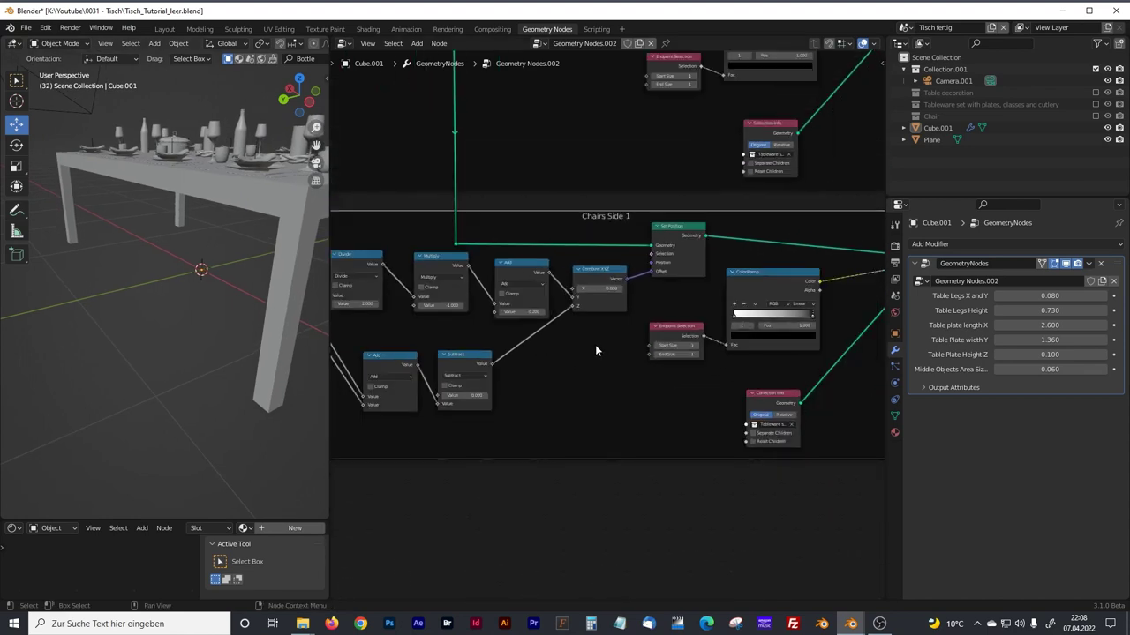
pyautogui.scroll(-4, 596, 346)
pyautogui.moveTo(706, 351); pyautogui.dragTo(610, 367, button='middle')
pyautogui.moveTo(867, 274); pyautogui.dragTo(736, 314, button='middle')
pyautogui.moveTo(794, 238); pyautogui.dragTo(660, 355, button='middle')
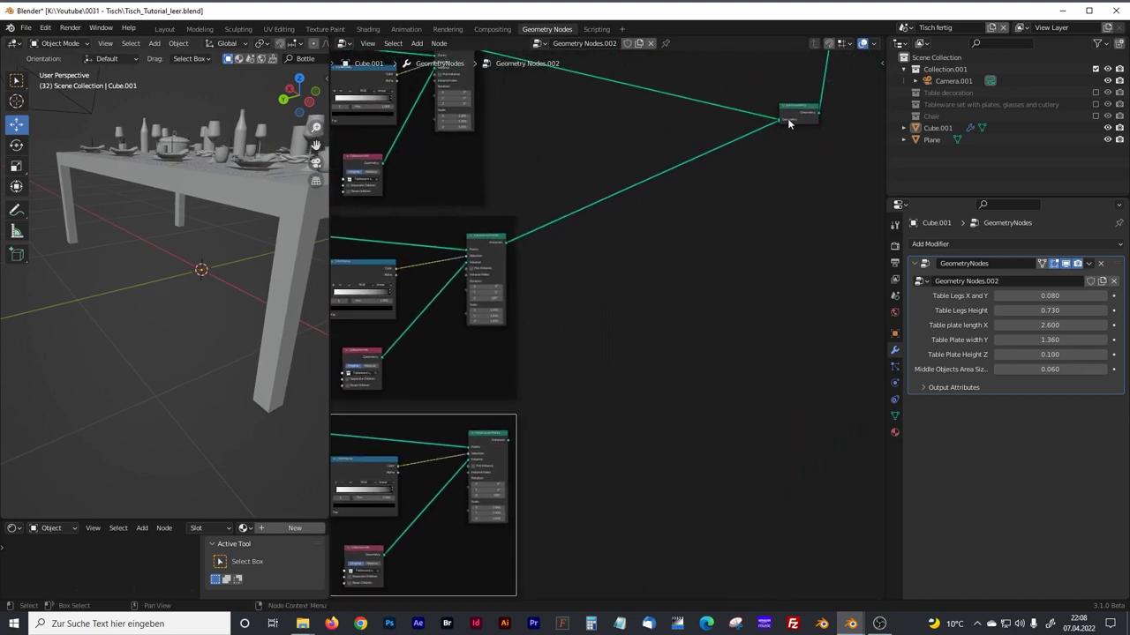
pyautogui.moveTo(509, 440); pyautogui.dragTo(779, 122)
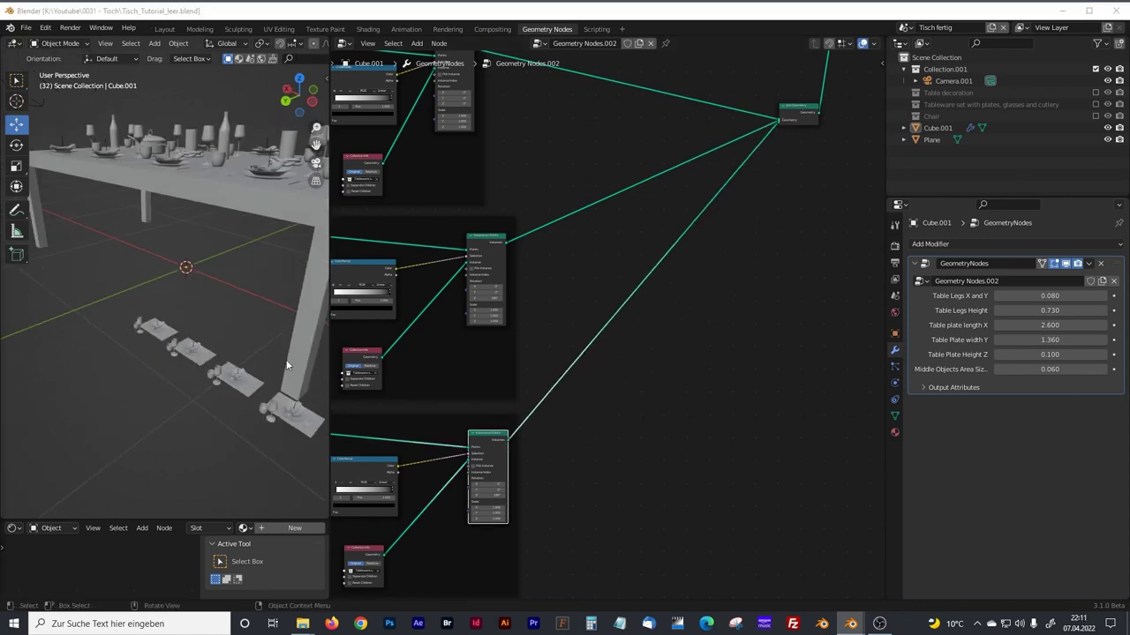
# Replace the Table Plate width Y link on the lower Add node in "Chairs Side 1" with Table Plate Height Z, and check the table's underside.
pyautogui.moveTo(393, 427); pyautogui.dragTo(572, 387, button='middle')
pyautogui.scroll(6, 568, 387)
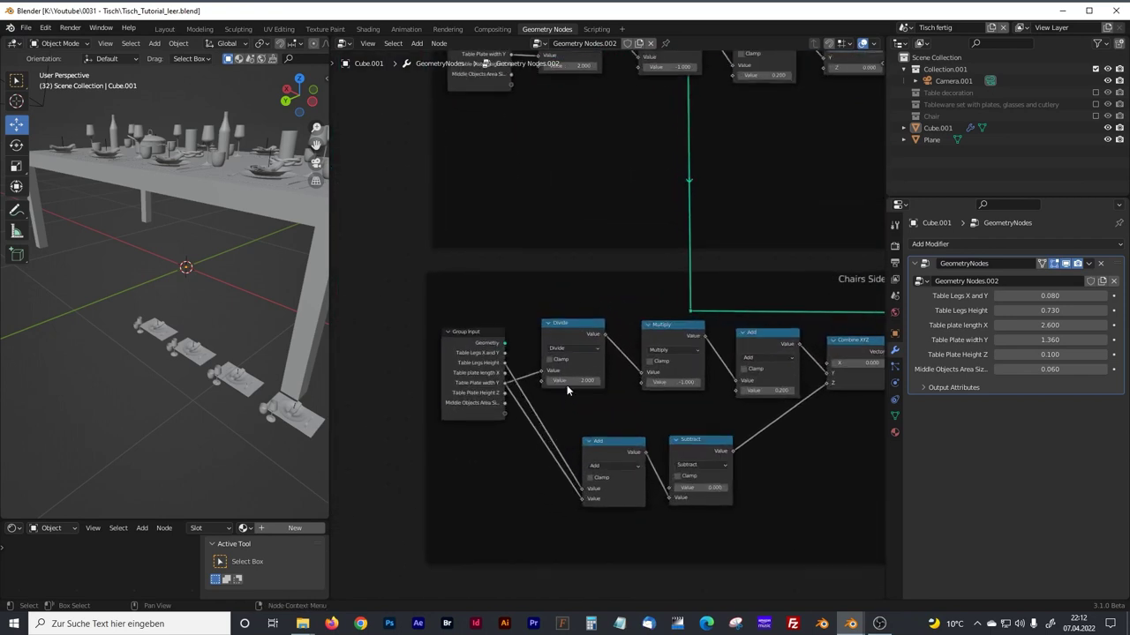
pyautogui.scroll(3, 567, 385)
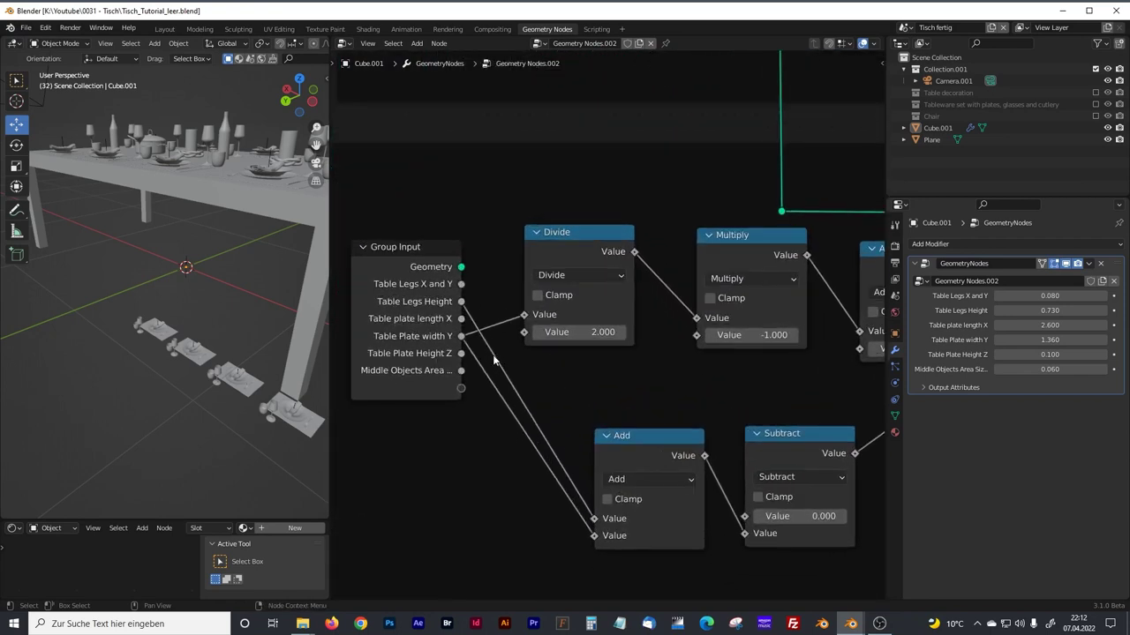
pyautogui.keyDown('ctrl'); pyautogui.moveTo(475, 349); pyautogui.dragTo(477, 394, button='right'); pyautogui.keyUp('ctrl')
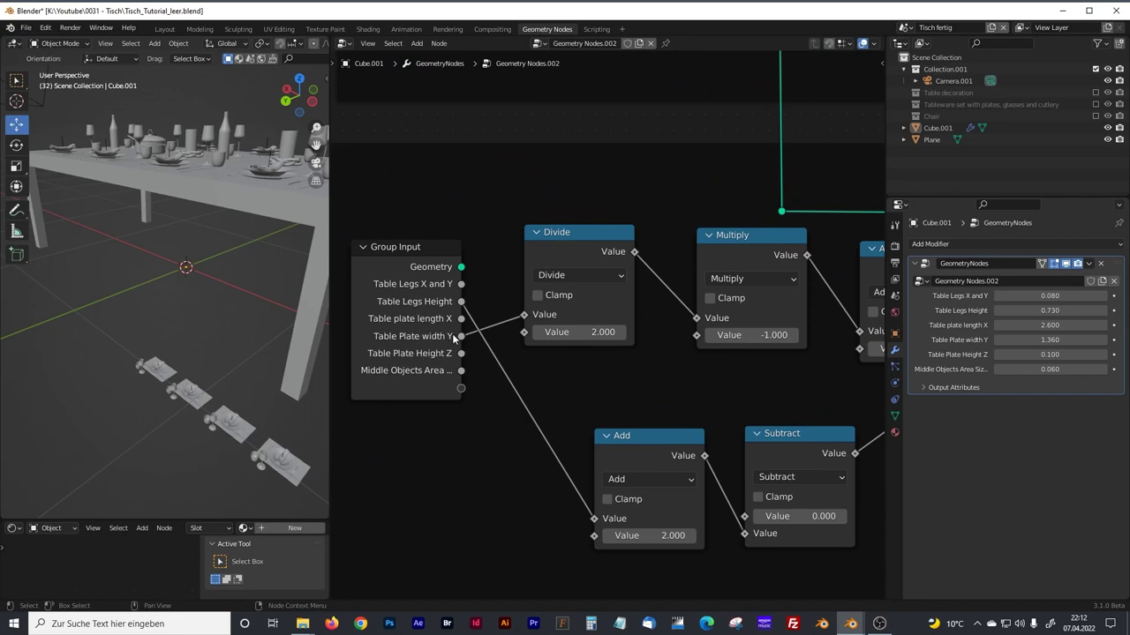
pyautogui.moveTo(461, 354); pyautogui.dragTo(594, 536)
pyautogui.moveTo(311, 409); pyautogui.dragTo(189, 339, button='middle')
pyautogui.scroll(-3, 246, 291)
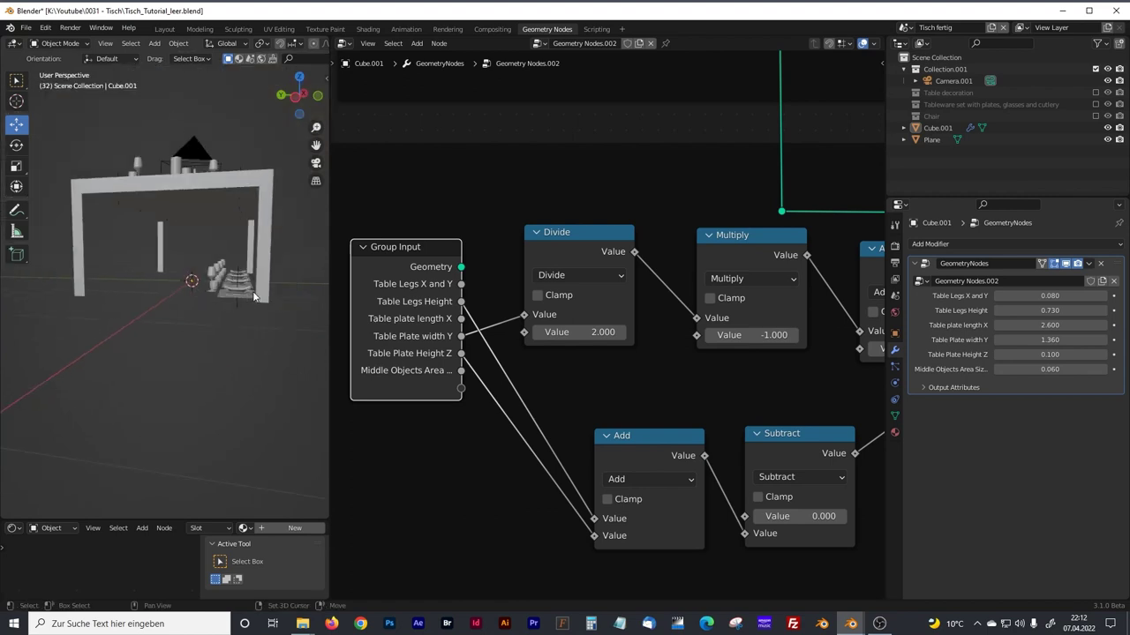
pyautogui.moveTo(258, 295); pyautogui.dragTo(268, 305, button='middle')
# Replace the tableware Collection Info in "Chairs Side 1" with one for the Chair collection, linked to Instance on Points' Instance input.
pyautogui.moveTo(646, 369); pyautogui.dragTo(397, 326, button='middle')
pyautogui.moveTo(680, 380); pyautogui.dragTo(459, 370, button='middle')
pyautogui.moveTo(718, 386); pyautogui.dragTo(392, 377, button='middle')
pyautogui.keyDown('ctrl'); pyautogui.hscroll(3, 614, 397); pyautogui.keyUp('ctrl')
pyautogui.scroll(-2, 616, 411)
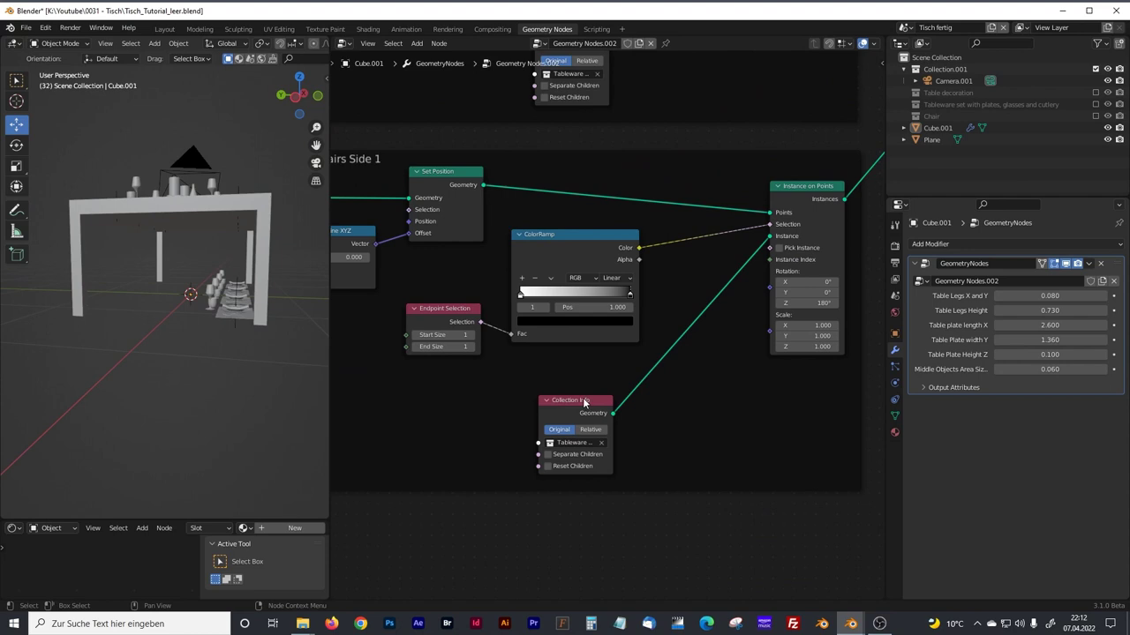
pyautogui.moveTo(583, 401); pyautogui.dragTo(624, 381)
pyautogui.press('x')
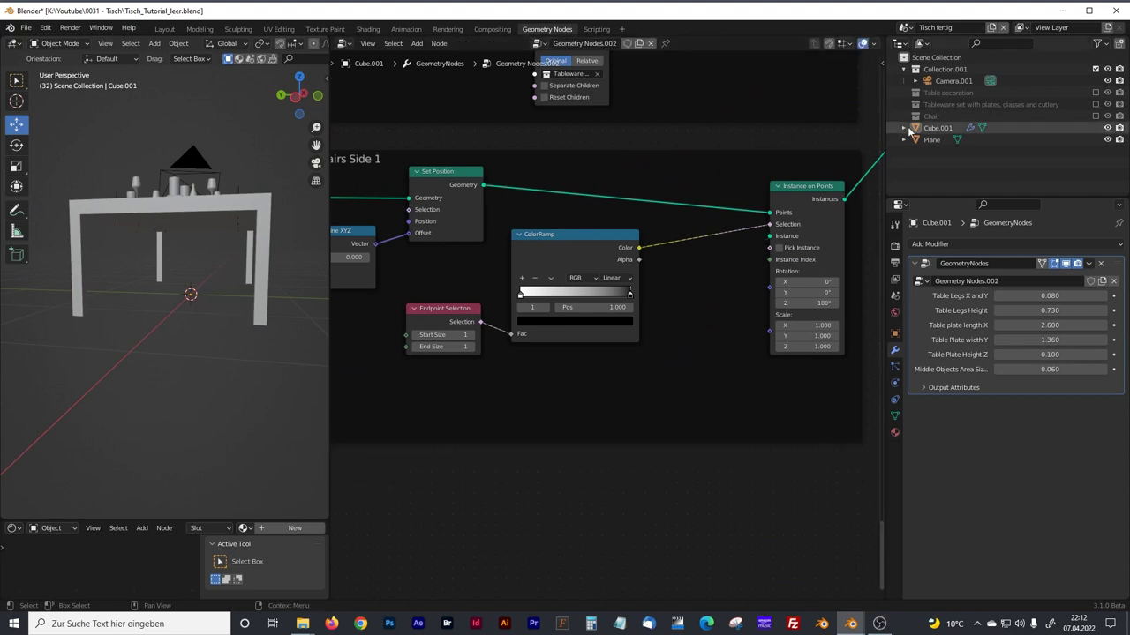
pyautogui.click(1095, 115)
pyautogui.moveTo(931, 116); pyautogui.dragTo(770, 236)
pyautogui.click(1095, 119)
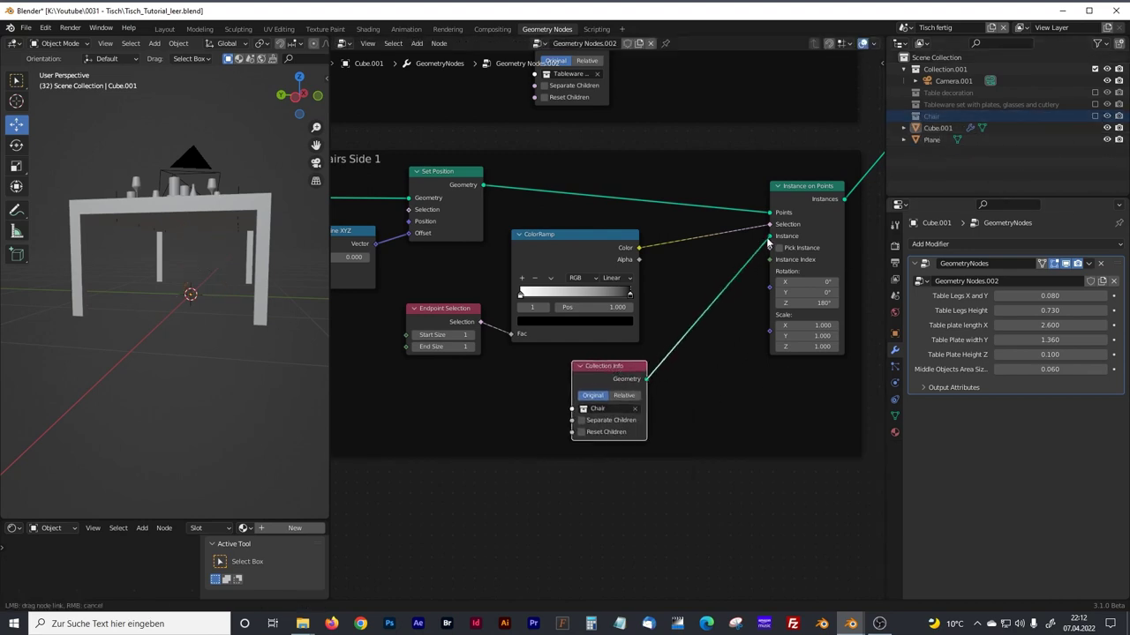
# Set the value of the upper Add node in "Chairs Side 1" to -0.300 to move the chairs outward from the table.
pyautogui.moveTo(190, 271); pyautogui.dragTo(704, 420, button='middle')
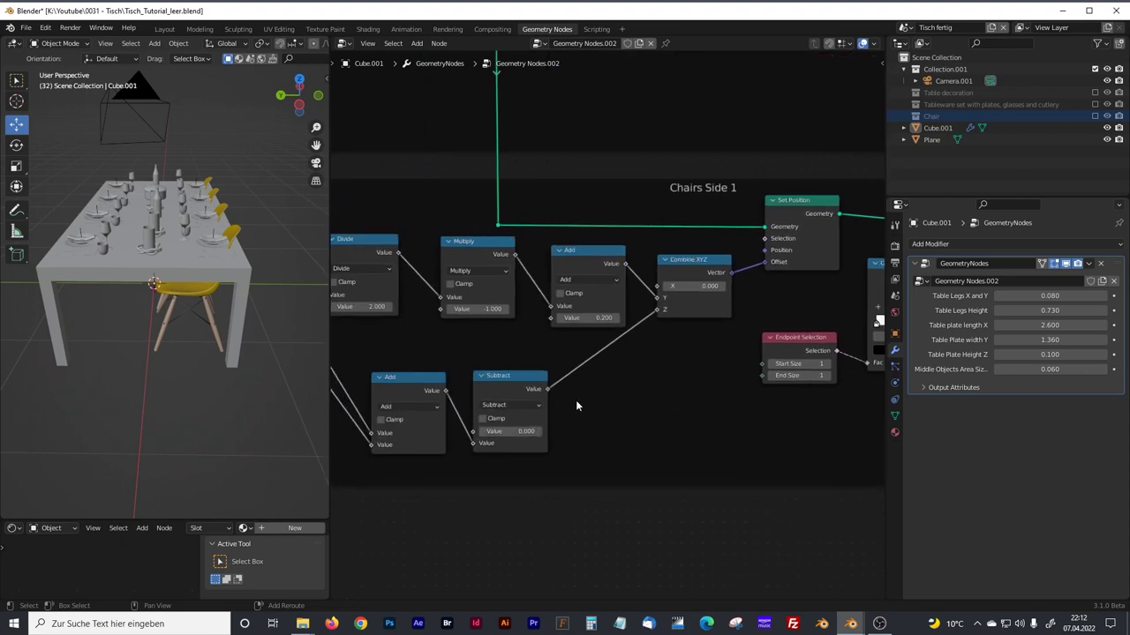
pyautogui.moveTo(520, 404); pyautogui.dragTo(697, 411, button='middle')
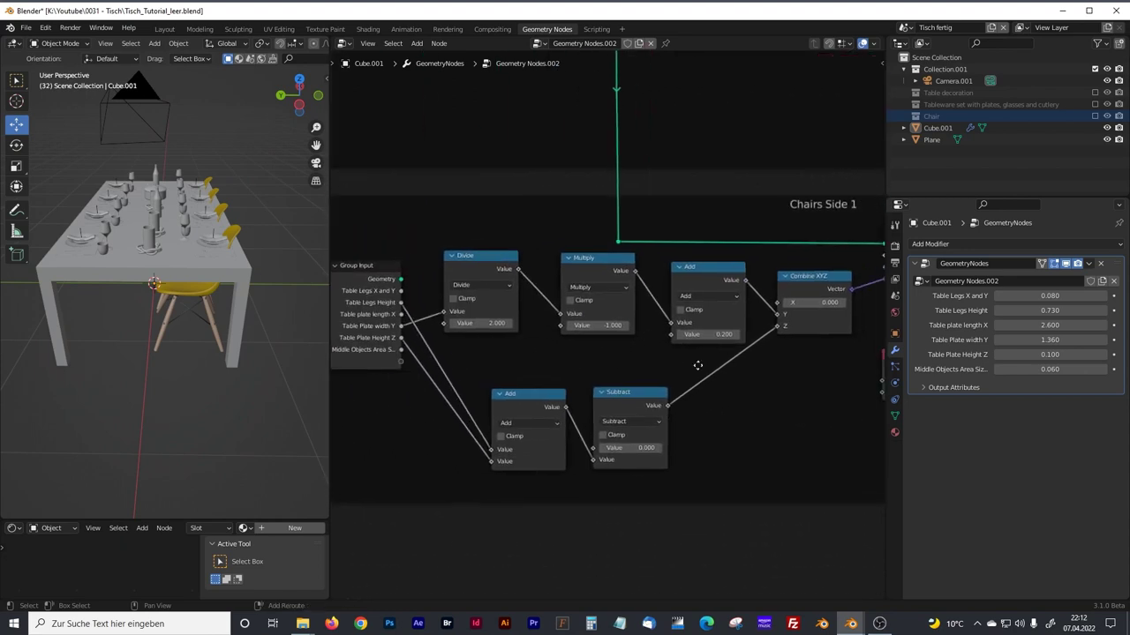
pyautogui.moveTo(706, 334); pyautogui.dragTo(666, 335)
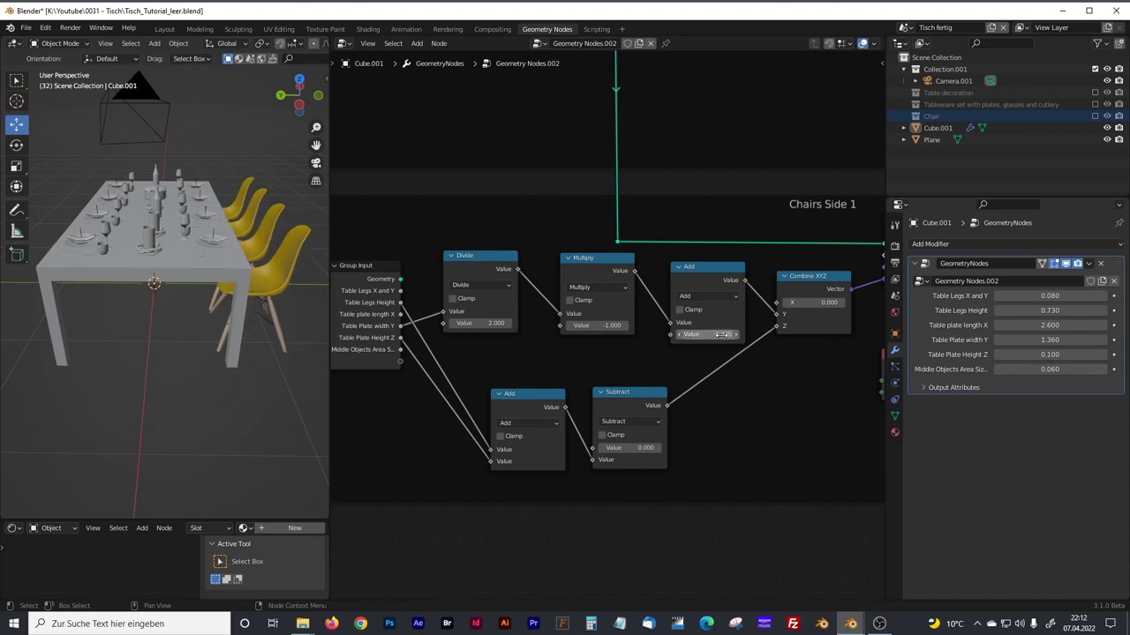
pyautogui.moveTo(303, 263); pyautogui.dragTo(241, 263, button='middle')
pyautogui.scroll(-1, 583, 358)
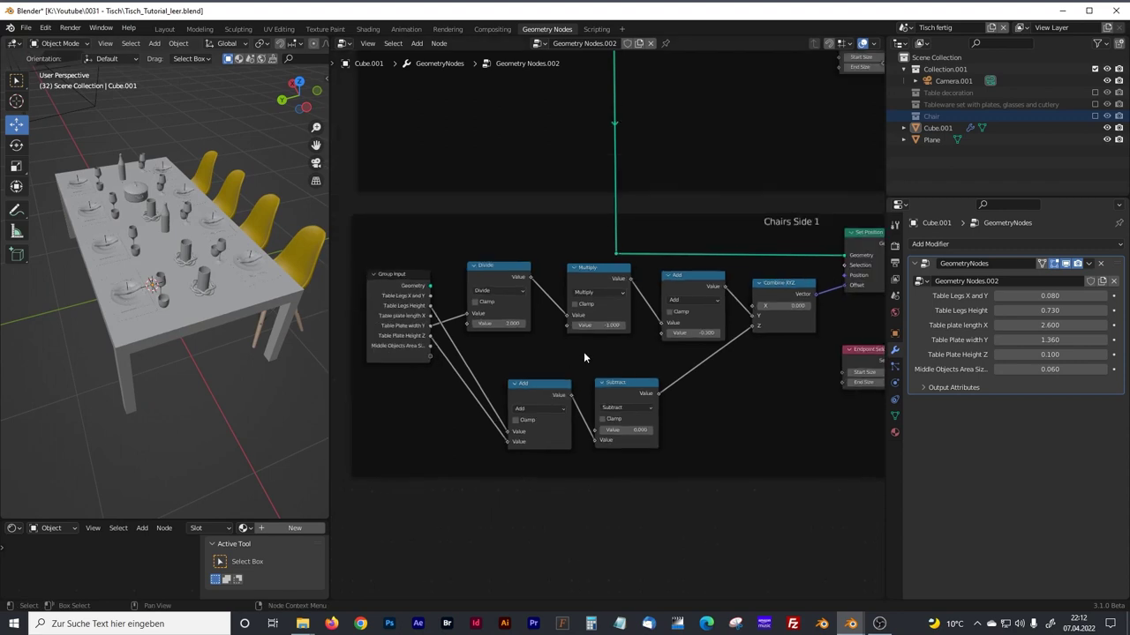
# Duplicate the whole "Chairs Side 1" frame with its nodes and place the copy directly below it.
pyautogui.scroll(-5, 583, 356)
pyautogui.moveTo(668, 362); pyautogui.dragTo(599, 346, button='middle')
pyautogui.moveTo(389, 259); pyautogui.dragTo(809, 388)
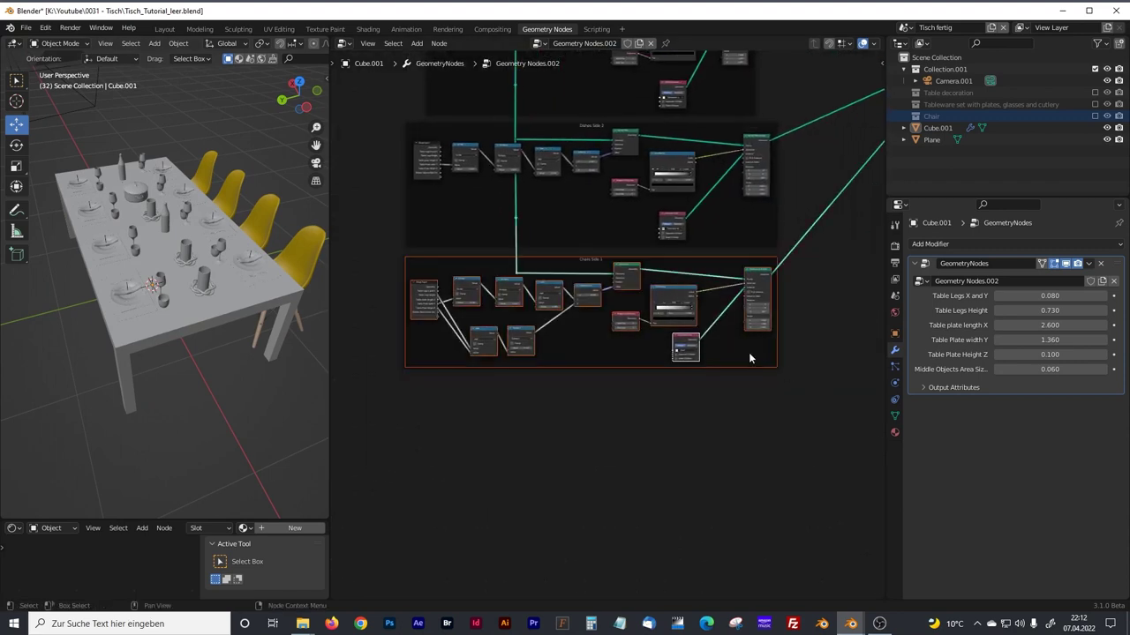
pyautogui.hotkey('shift', 'd')
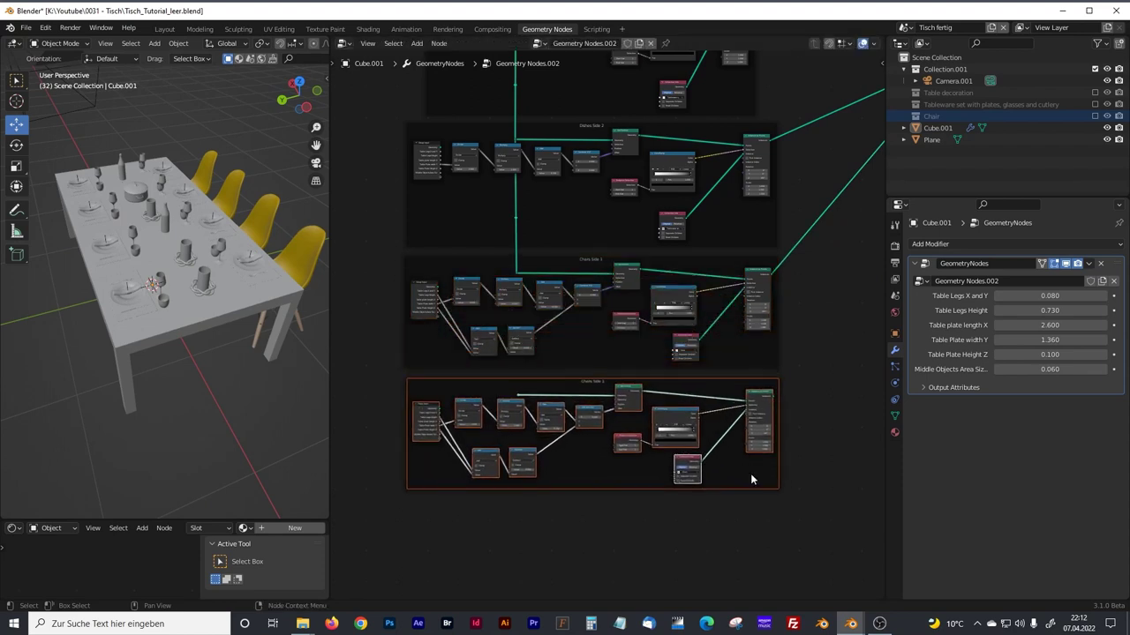
pyautogui.click(750, 473)
# Relabel the copied chair frame as "Chairs Side 2" and widen the node editor slightly.
pyautogui.scroll(3, 613, 404)
pyautogui.click(613, 404)
pyautogui.click(589, 416)
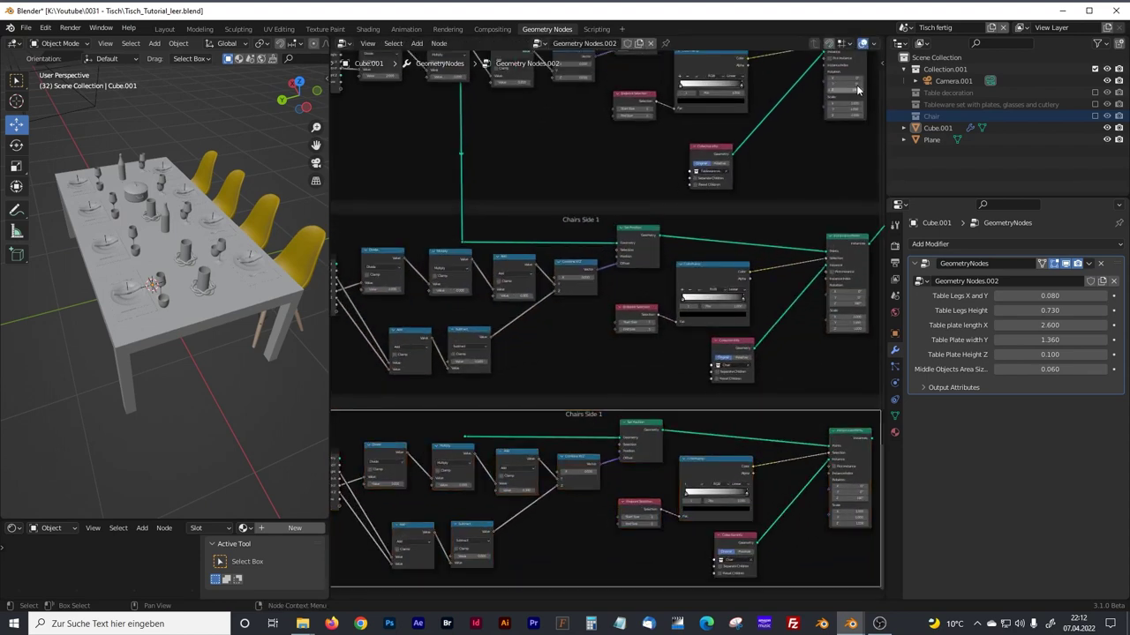
pyautogui.press('n')
pyautogui.click(839, 92)
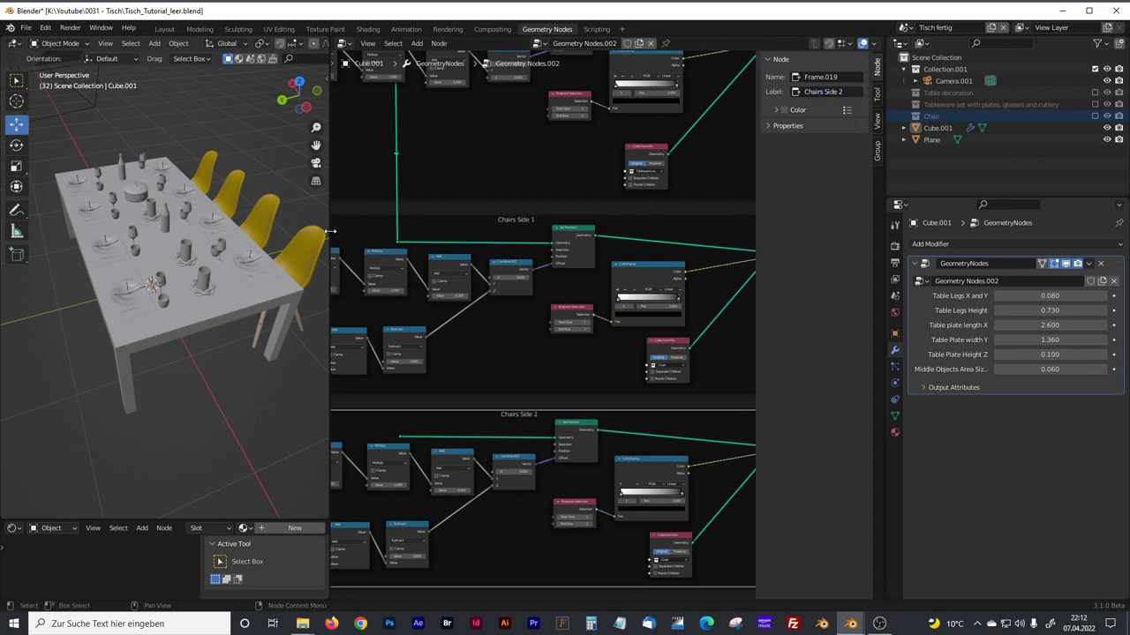
pyautogui.moveTo(329, 231); pyautogui.dragTo(294, 232)
pyautogui.press('n')
# Link the curve reroute of "Chairs Side 1" to the one in "Chairs Side 2", and connect the new frame's instances to Join Geometry.
pyautogui.moveTo(484, 374); pyautogui.dragTo(554, 396, button='middle')
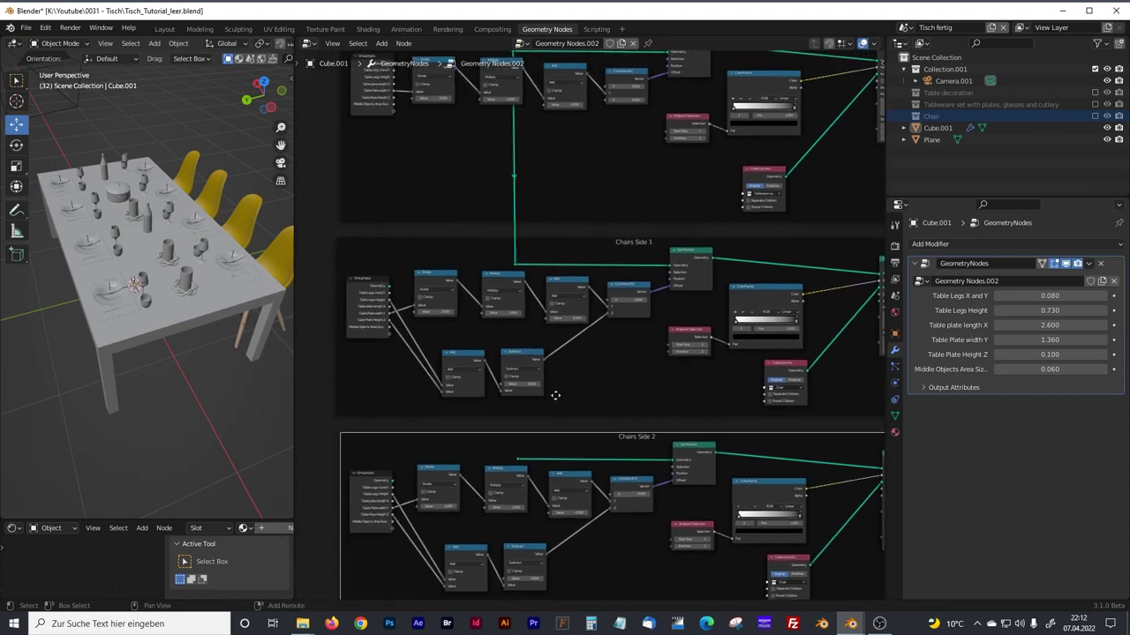
pyautogui.scroll(2, 517, 268)
pyautogui.moveTo(497, 250); pyautogui.dragTo(499, 496)
pyautogui.keyDown('shift'); pyautogui.moveTo(633, 430); pyautogui.dragTo(338, 455, button='middle'); pyautogui.keyUp('shift')
pyautogui.scroll(-8, 615, 370)
pyautogui.moveTo(651, 293); pyautogui.dragTo(566, 432, button='middle')
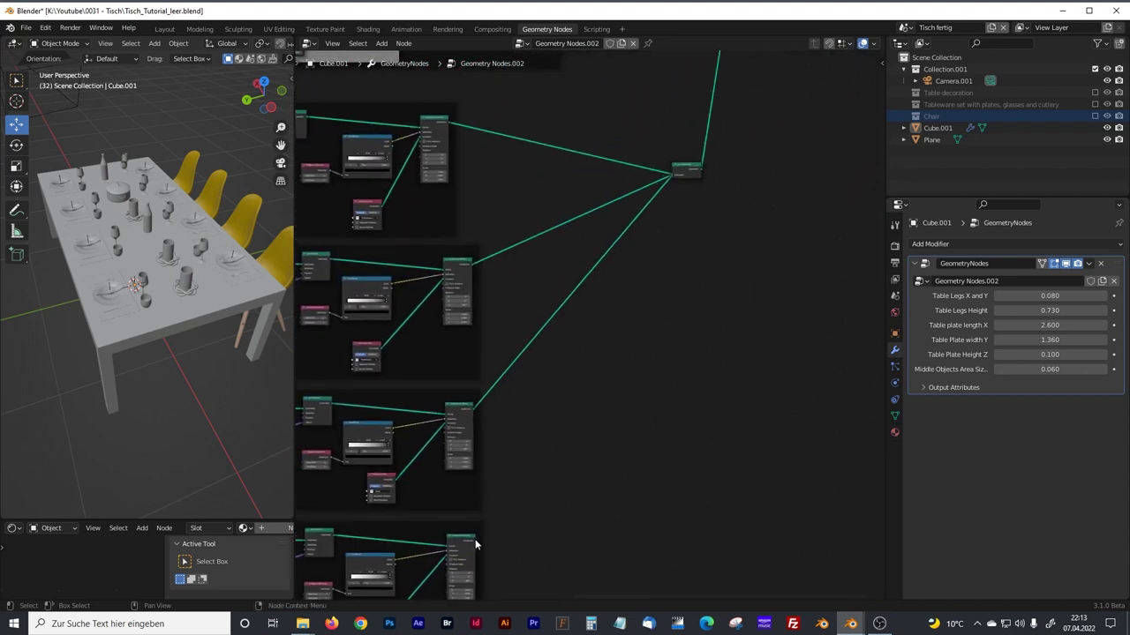
pyautogui.moveTo(477, 540); pyautogui.dragTo(674, 177)
# Set the Z rotation of Instance on Points in "Chairs Side 2" to 0°.
pyautogui.scroll(6, 629, 289)
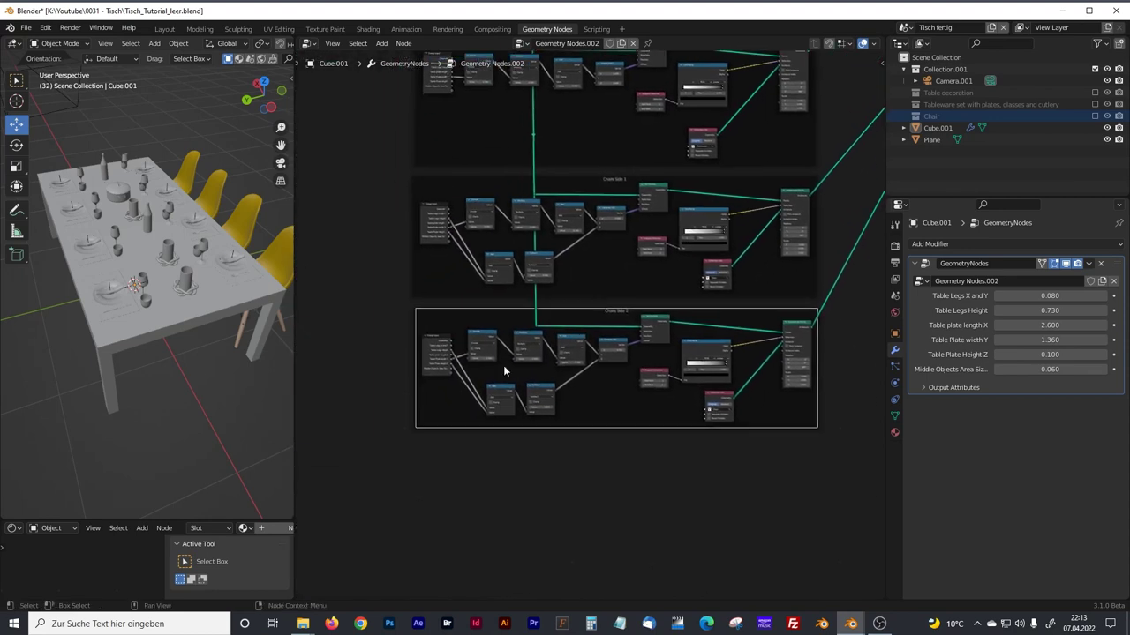
pyautogui.scroll(7, 540, 367)
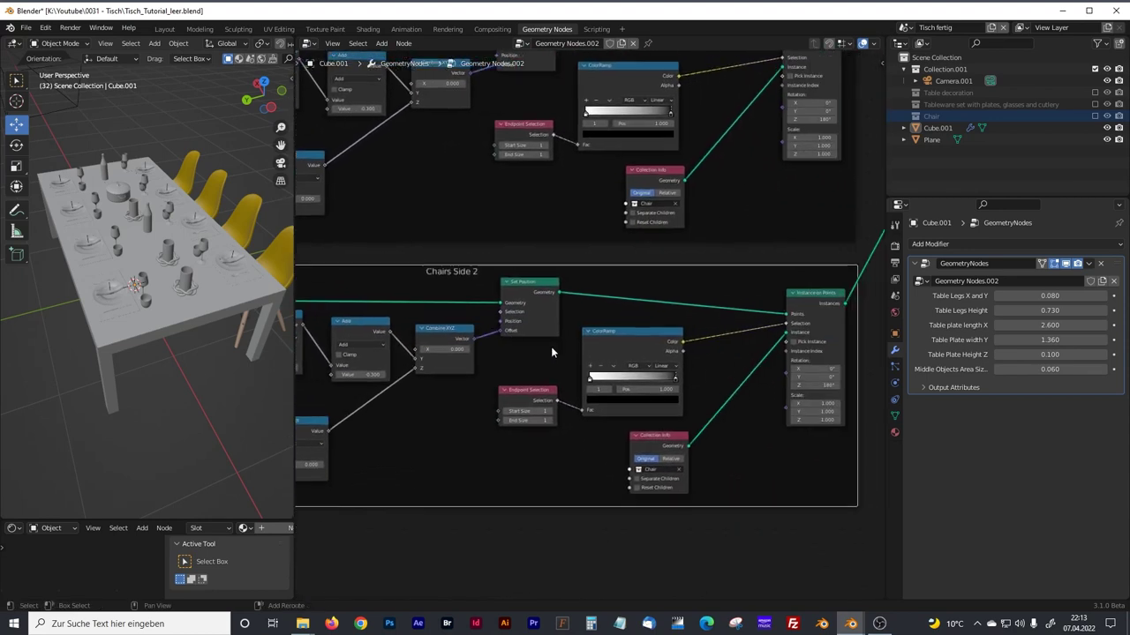
pyautogui.scroll(4, 650, 355)
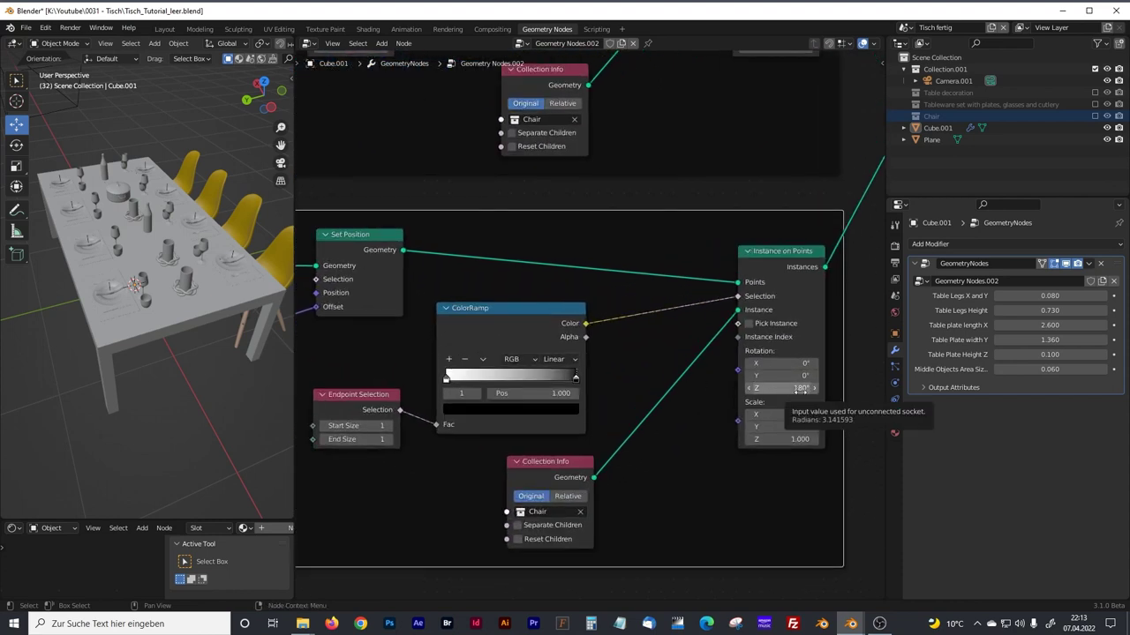
pyautogui.click(799, 390)
pyautogui.press('Return')
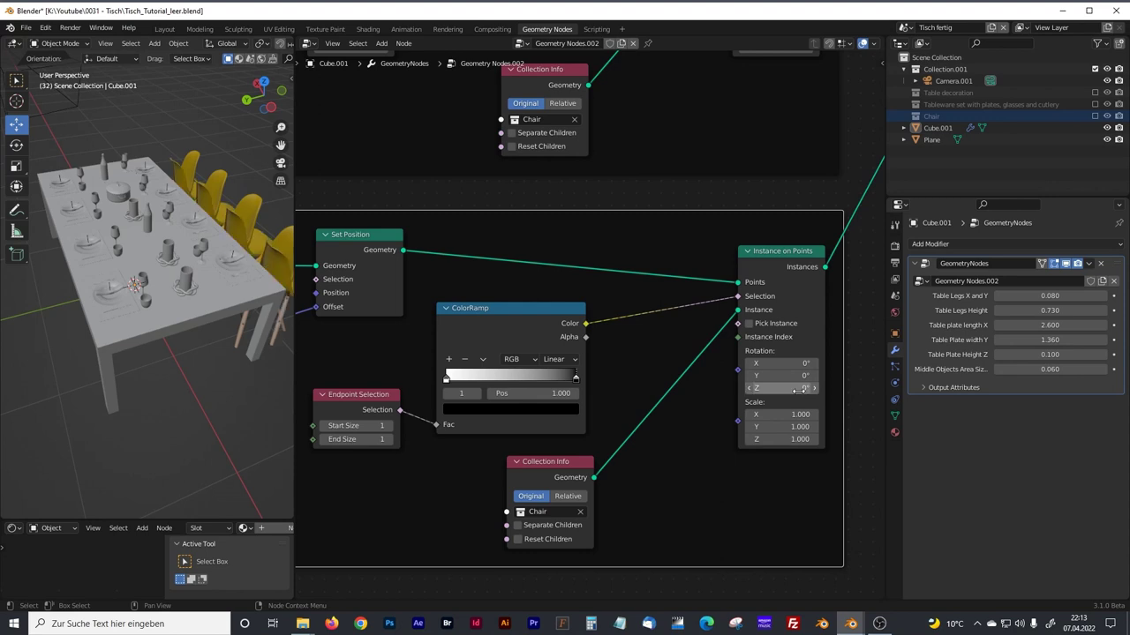
# Set the Multiply node's factor in "Chairs Side 2" to 1.000.
pyautogui.keyDown('shift'); pyautogui.moveTo(530, 395); pyautogui.dragTo(593, 389, button='middle'); pyautogui.keyUp('shift')
pyautogui.keyDown('shift'); pyautogui.moveTo(309, 416); pyautogui.dragTo(723, 415, button='middle'); pyautogui.keyUp('shift')
pyautogui.keyDown('shift'); pyautogui.moveTo(436, 409); pyautogui.dragTo(540, 433, button='middle'); pyautogui.keyUp('shift')
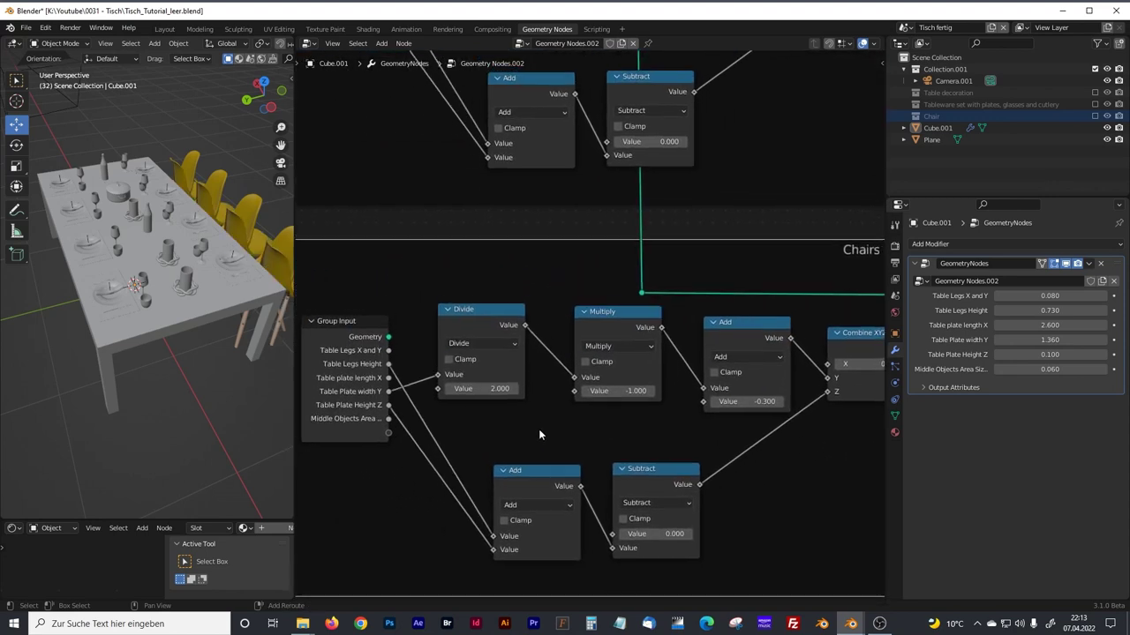
pyautogui.click(636, 391)
pyautogui.write('1')
pyautogui.press('Return')
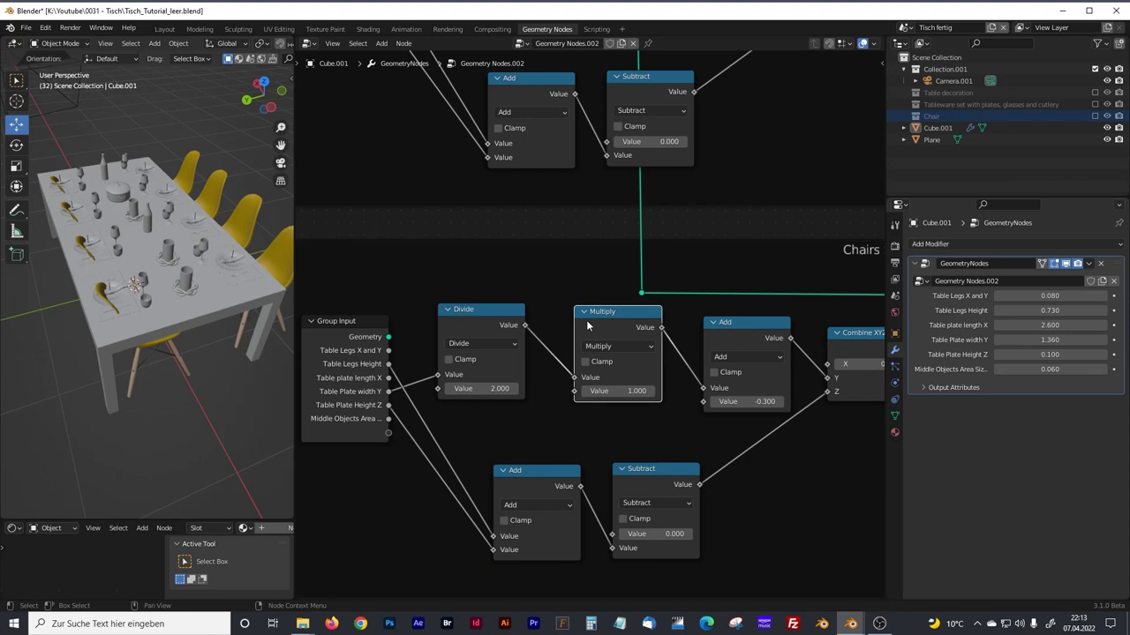
# Replace the Multiply node in "Chairs Side 2" with a direct link from Divide to the upper Add node, and set Add's value to 0.100.
pyautogui.press('x')
pyautogui.moveTo(524, 325); pyautogui.dragTo(729, 401)
pyautogui.press('BackSpace')
pyautogui.click(714, 402)
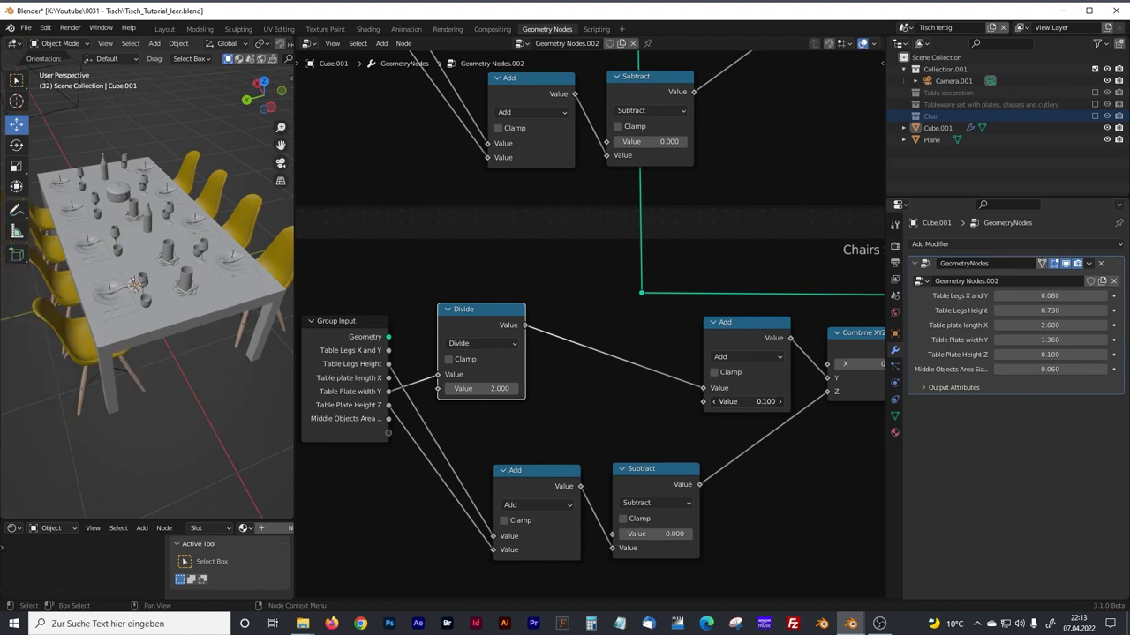
# Set the value of the upper Add node in "Chairs Side 2" to 0.300.
pyautogui.click(714, 402)
pyautogui.click(714, 401)
pyautogui.keyDown('ctrl'); pyautogui.moveTo(729, 401); pyautogui.dragTo(757, 402); pyautogui.keyUp('ctrl')
pyautogui.scroll(-1, 332, 269)
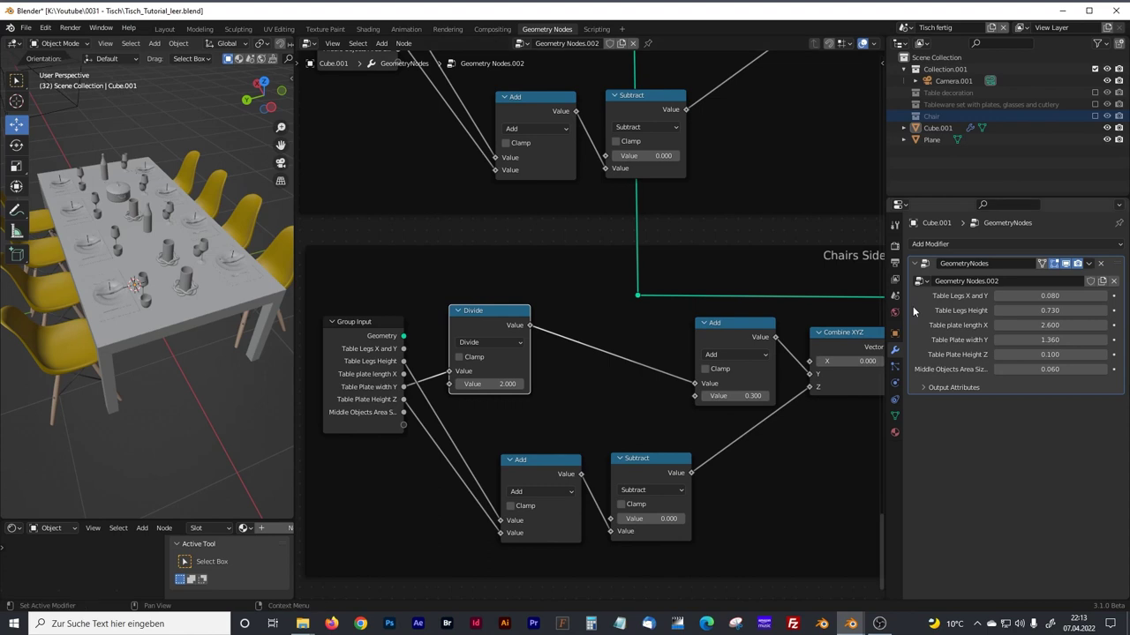
pyautogui.scroll(-2, 569, 296)
# Set the modifier's Table plate length X to 3.600 and Table Plate width Y to 1.270.
pyautogui.moveTo(303, 259); pyautogui.dragTo(430, 260)
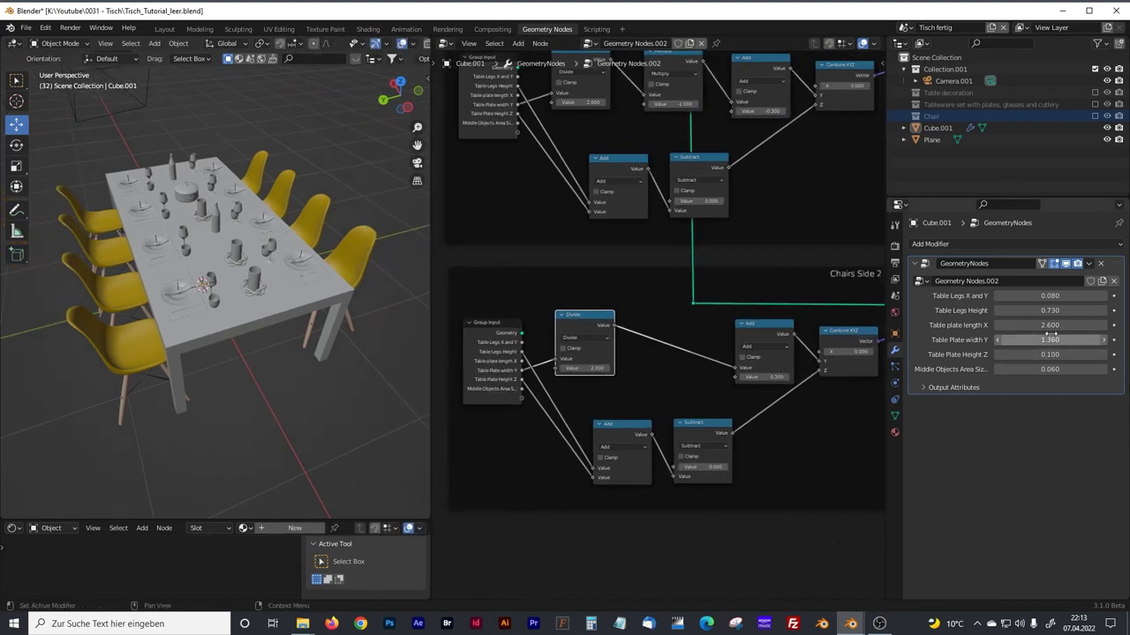
pyautogui.moveTo(1051, 325)
pyautogui.mouseDown()
pyautogui.moveTo(1120, 325)
pyautogui.moveTo(1052, 324)
pyautogui.mouseUp()
pyautogui.moveTo(246, 289); pyautogui.dragTo(315, 328, button='middle')
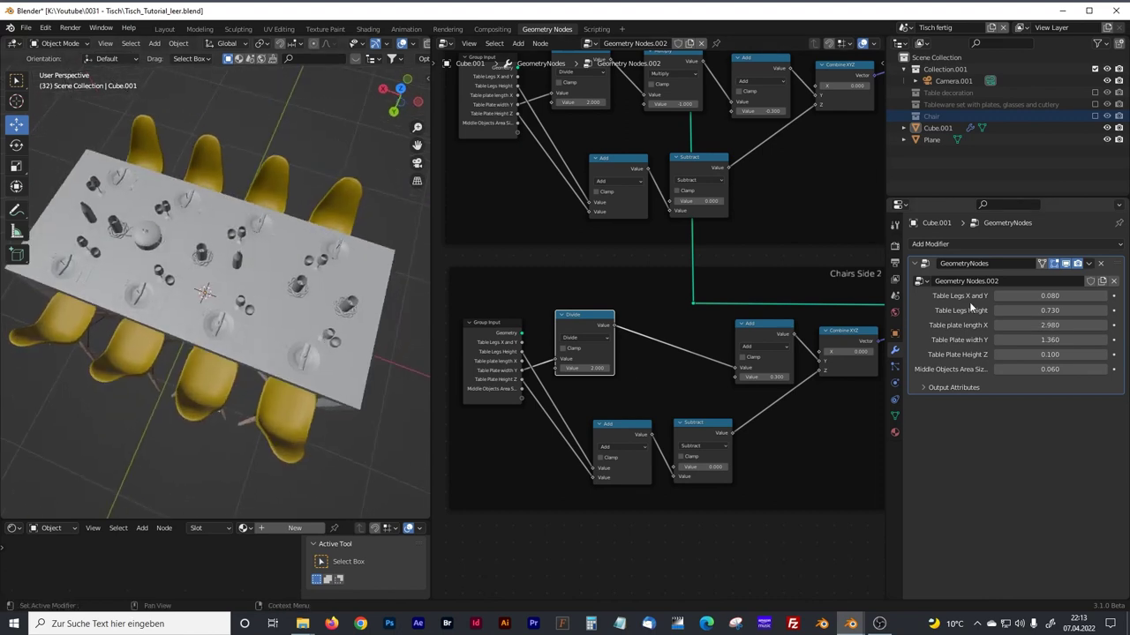
pyautogui.moveTo(1044, 325)
pyautogui.mouseDown()
pyautogui.moveTo(1087, 324)
pyautogui.moveTo(1043, 340)
pyautogui.mouseUp()
pyautogui.moveTo(324, 353); pyautogui.dragTo(268, 296, button='middle')
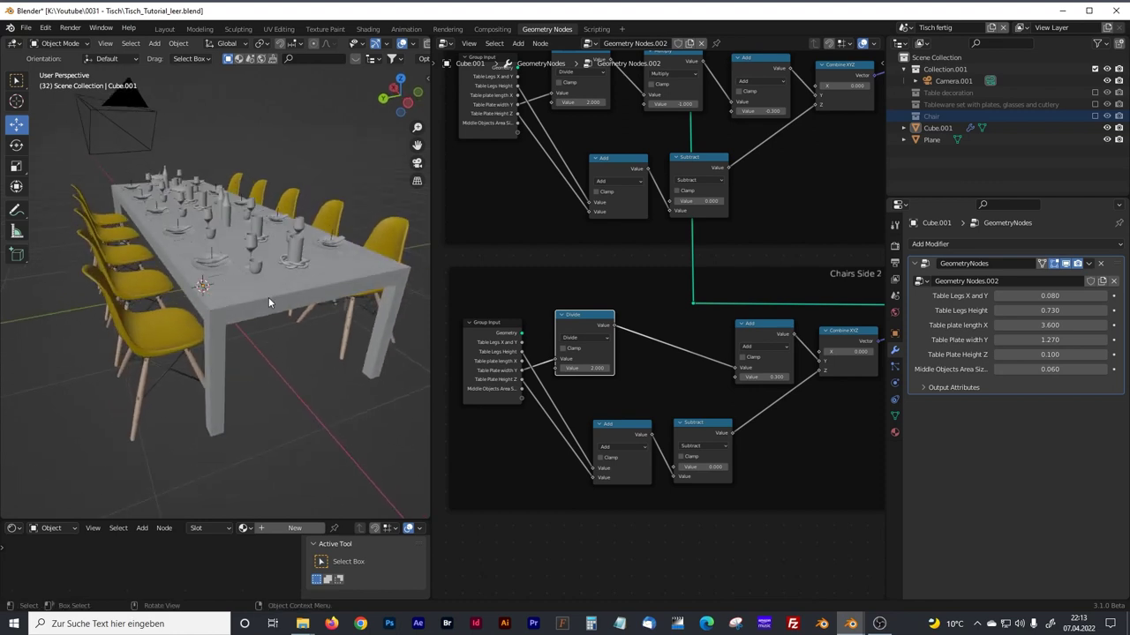
# Examine the chair and tableware placement along both sides of the resized table.
pyautogui.moveTo(432, 268)
pyautogui.mouseDown()
pyautogui.moveTo(376, 270)
pyautogui.moveTo(445, 271)
pyautogui.mouseUp()
pyautogui.scroll(5, 257, 308)
pyautogui.moveTo(254, 312); pyautogui.dragTo(406, 247, button='middle')
pyautogui.scroll(-5, 286, 243)
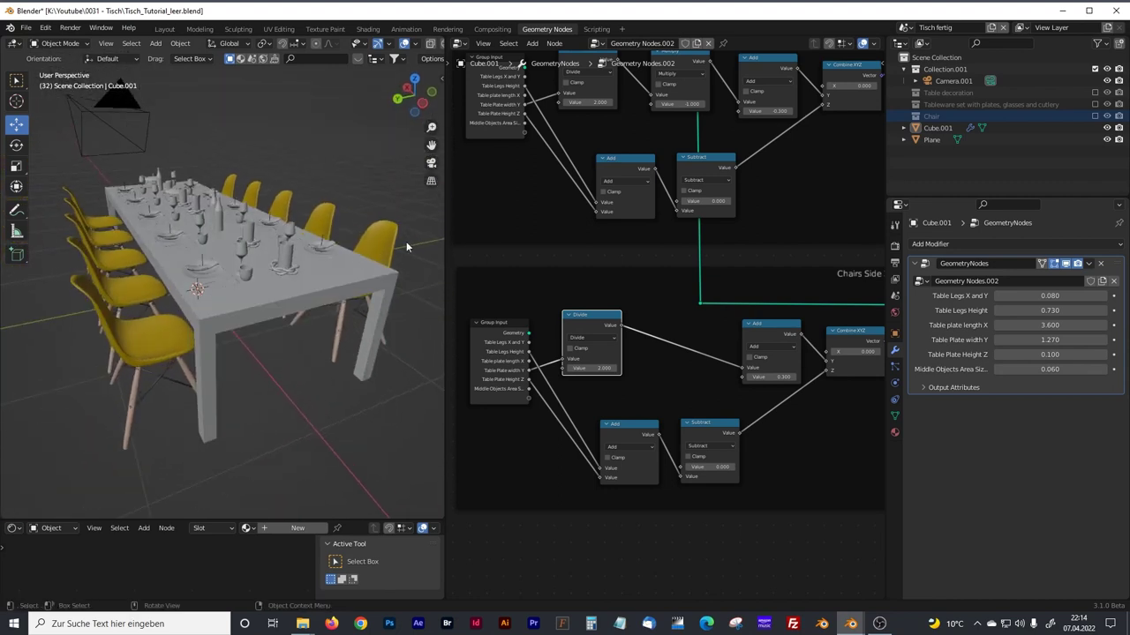
pyautogui.moveTo(442, 244); pyautogui.dragTo(314, 245)
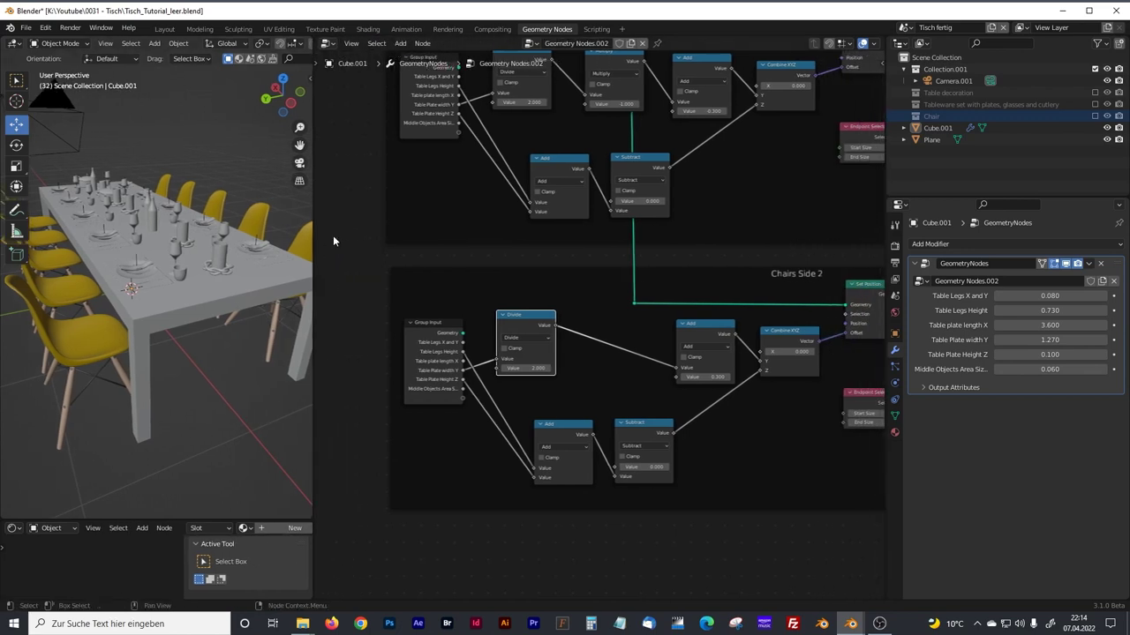
pyautogui.moveTo(316, 235); pyautogui.dragTo(399, 235)
pyautogui.moveTo(368, 251); pyautogui.dragTo(261, 273, button='middle')
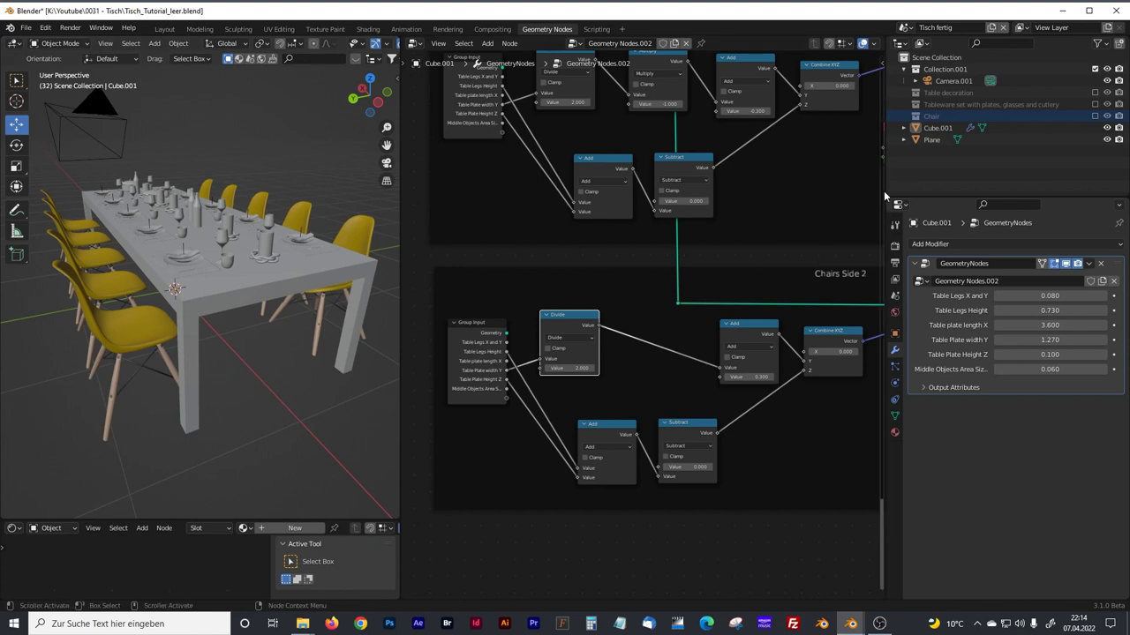
pyautogui.scroll(-4, 880, 190)
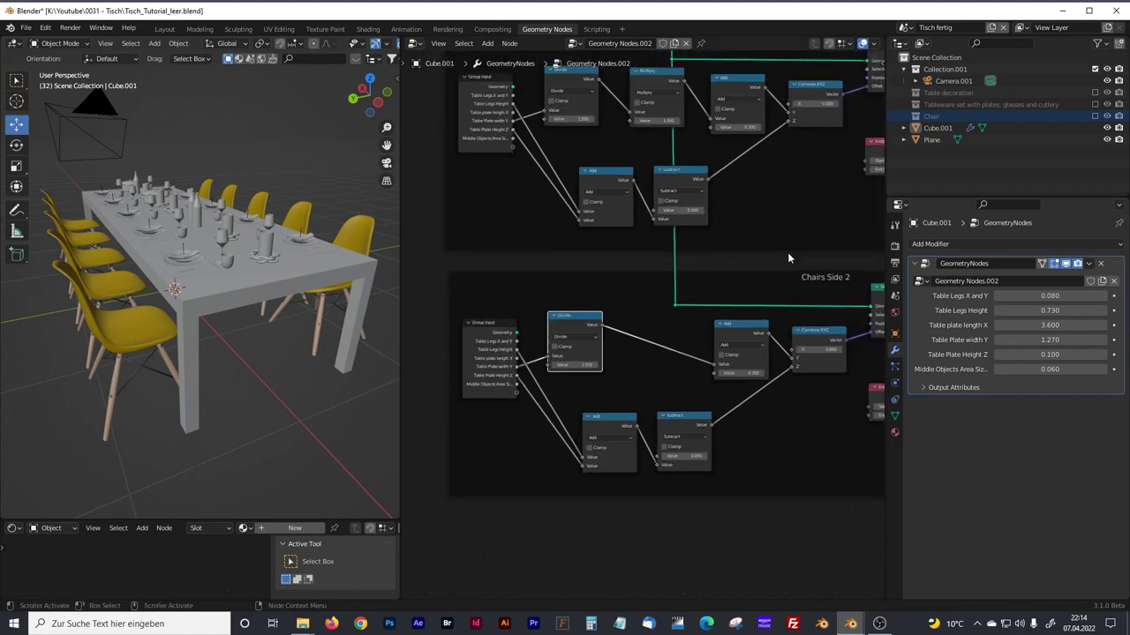
# Rename the table object Cube.001 as "Geometry Nodes Table".
pyautogui.doubleClick(937, 131)
pyautogui.write('C')
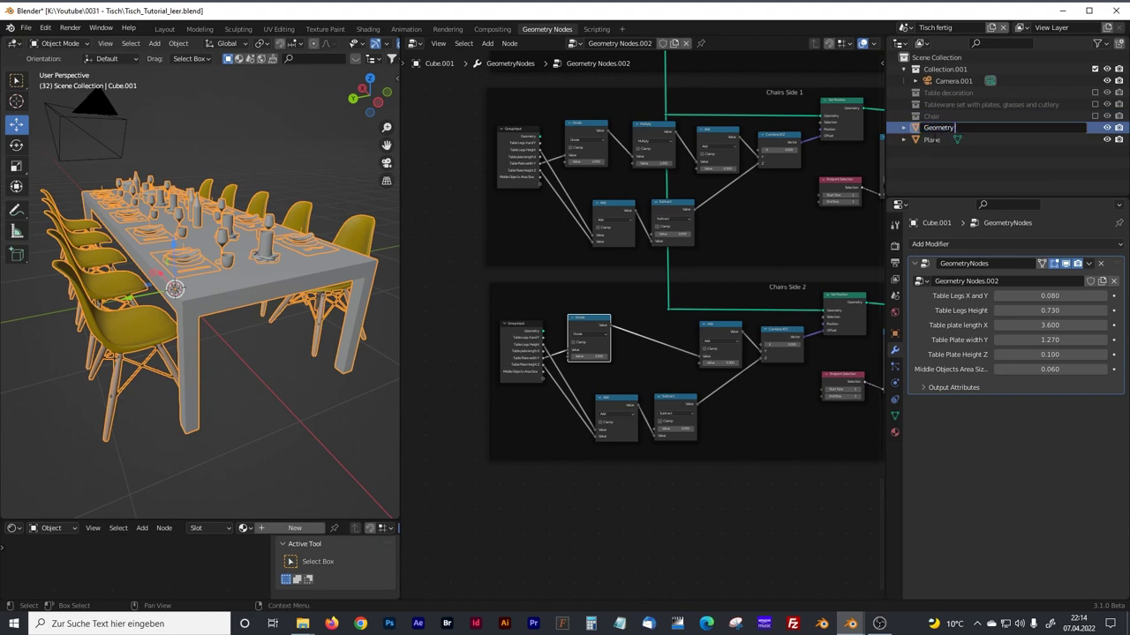
pyautogui.write('eometry Nodes Table')
pyautogui.press('Return')
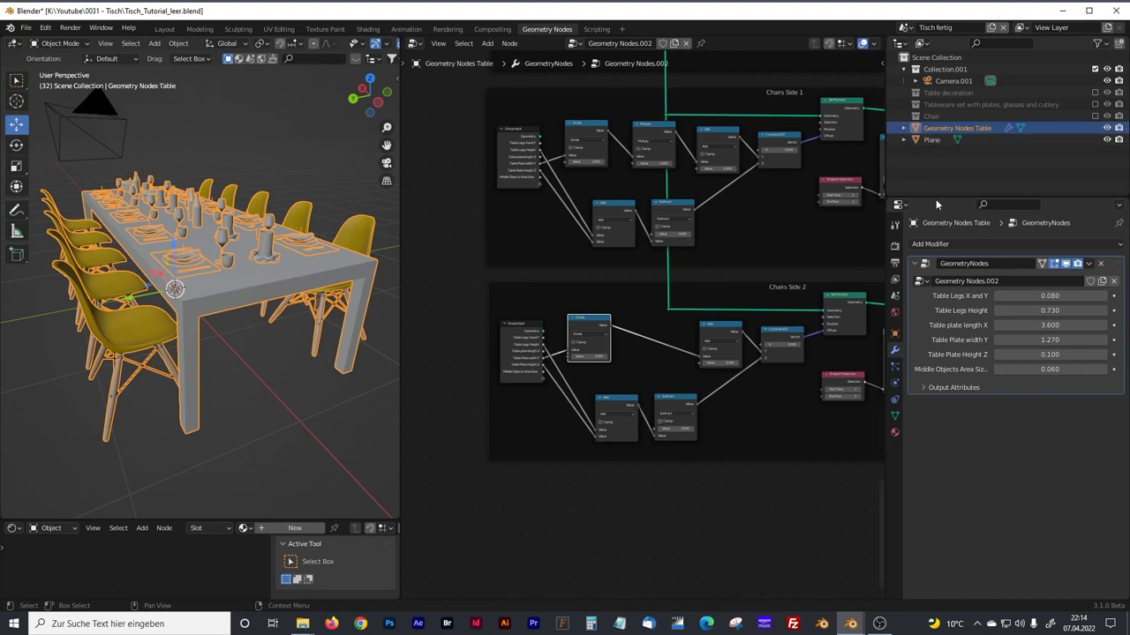
# Add a Bevel modifier to the table with an amount of 0.005 m and 3 segments.
pyautogui.click(966, 245)
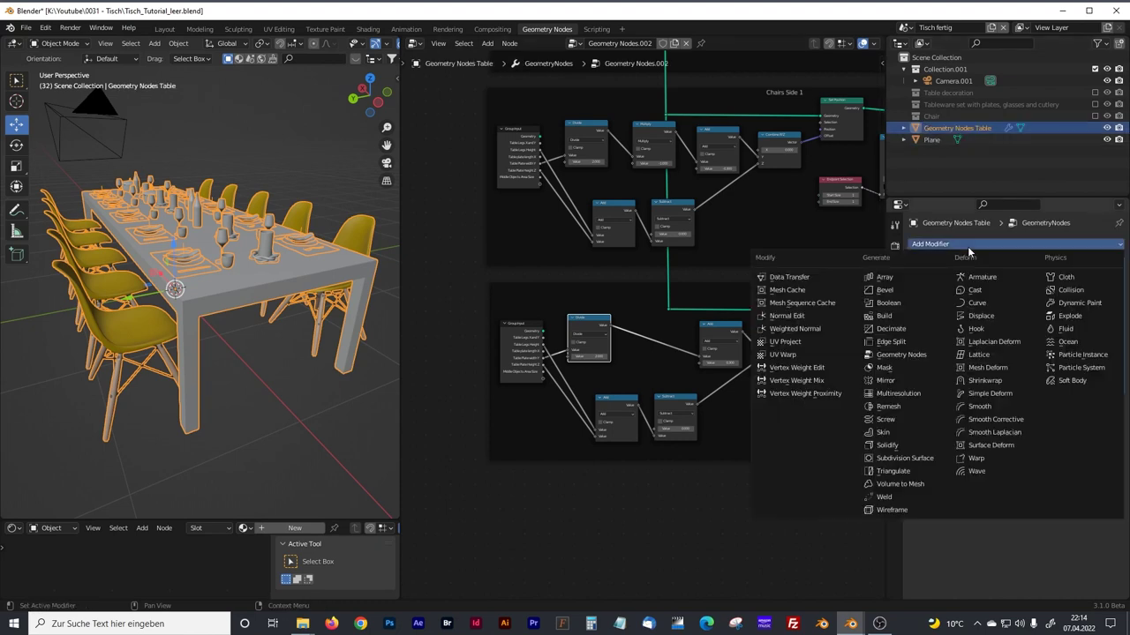
pyautogui.click(894, 294)
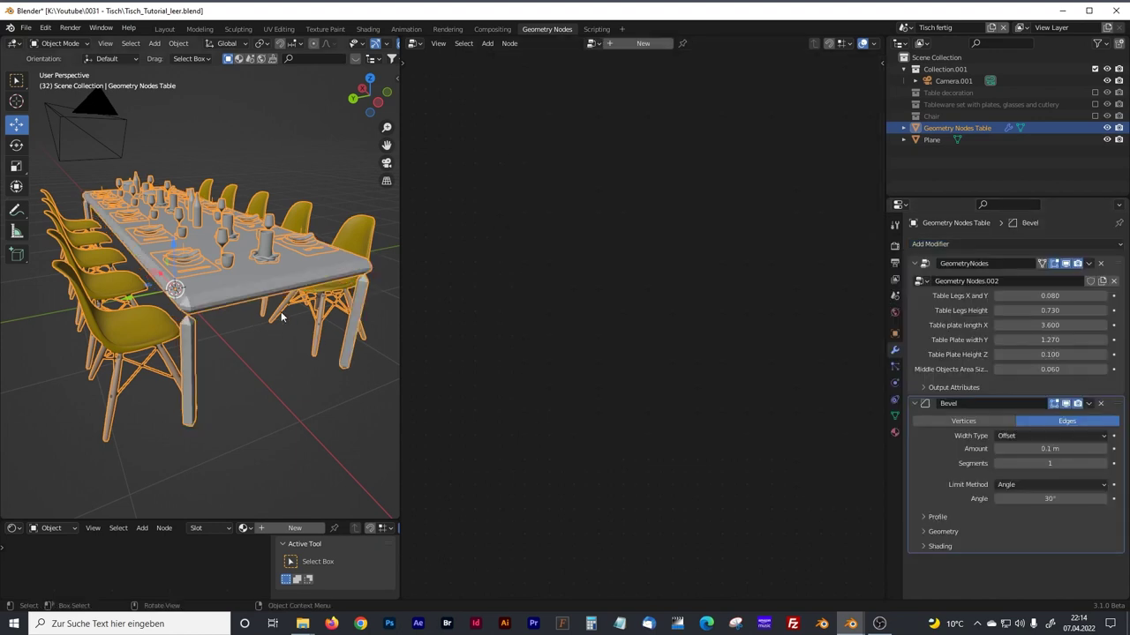
pyautogui.scroll(6, 281, 313)
pyautogui.click(1047, 448)
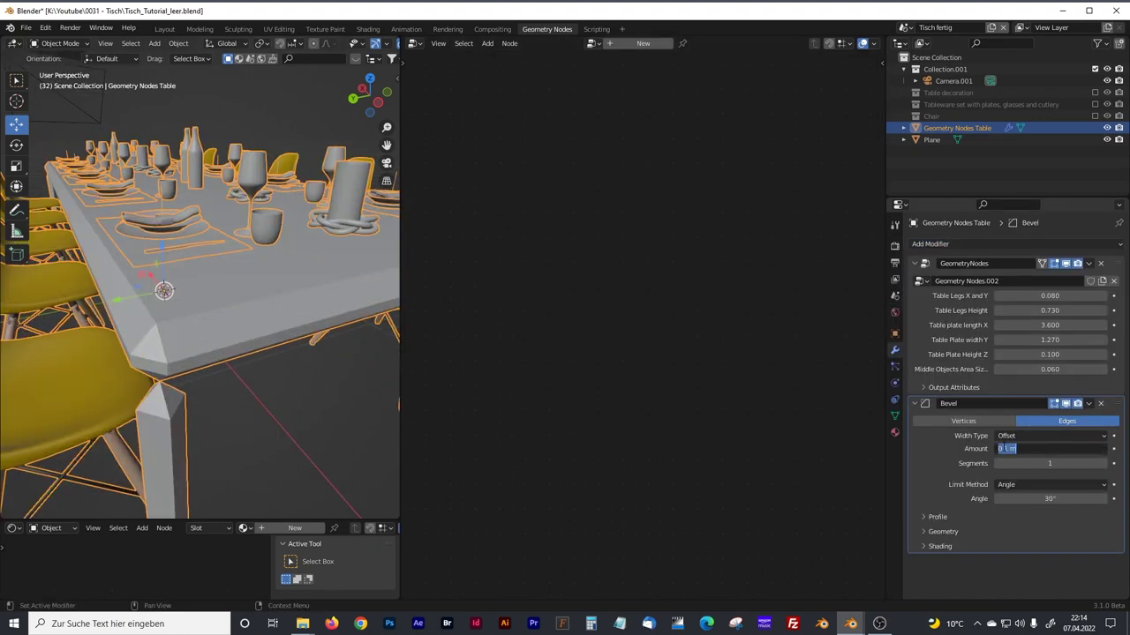
pyautogui.write('0')
pyautogui.press('Return')
pyautogui.click(1047, 448)
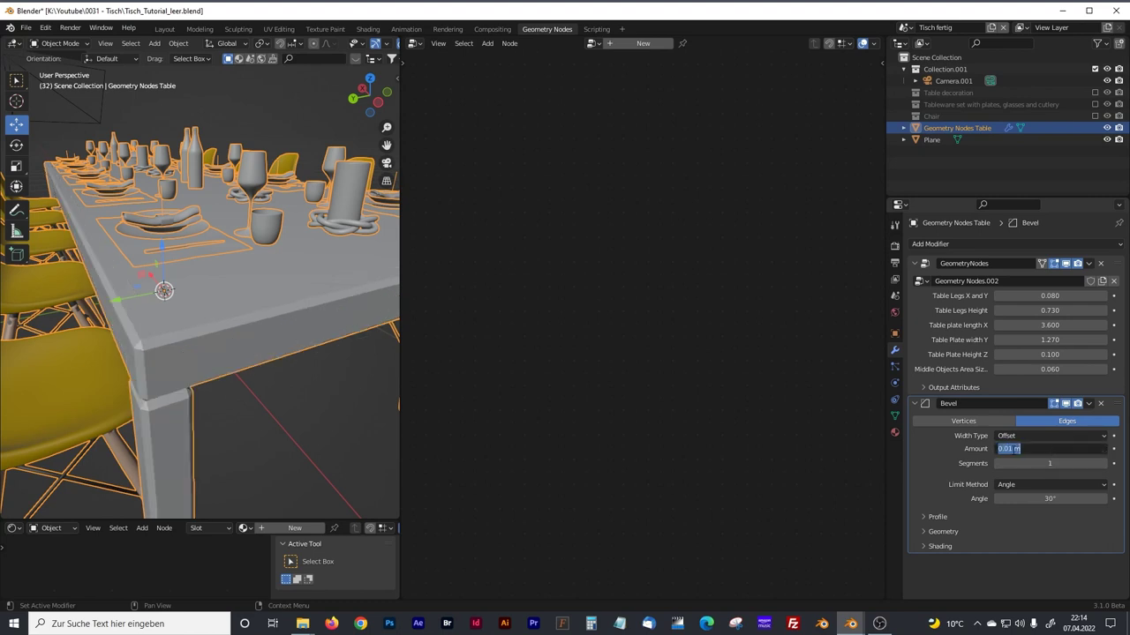
pyautogui.click(1007, 448)
pyautogui.press('Return')
pyautogui.click(1103, 463)
pyautogui.click(1103, 463)
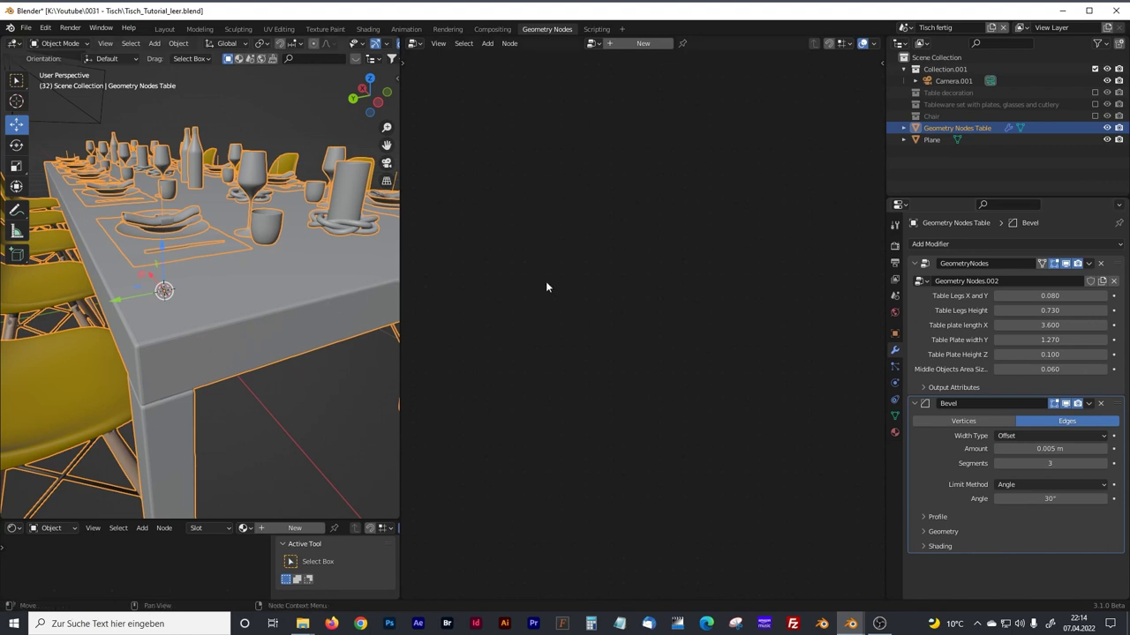
# Insert a Set Shade Smooth node between the final Join Geometry and the Group Output of the table's node tree.
pyautogui.click(1124, 265)
pyautogui.scroll(6, 648, 362)
pyautogui.scroll(4, 665, 343)
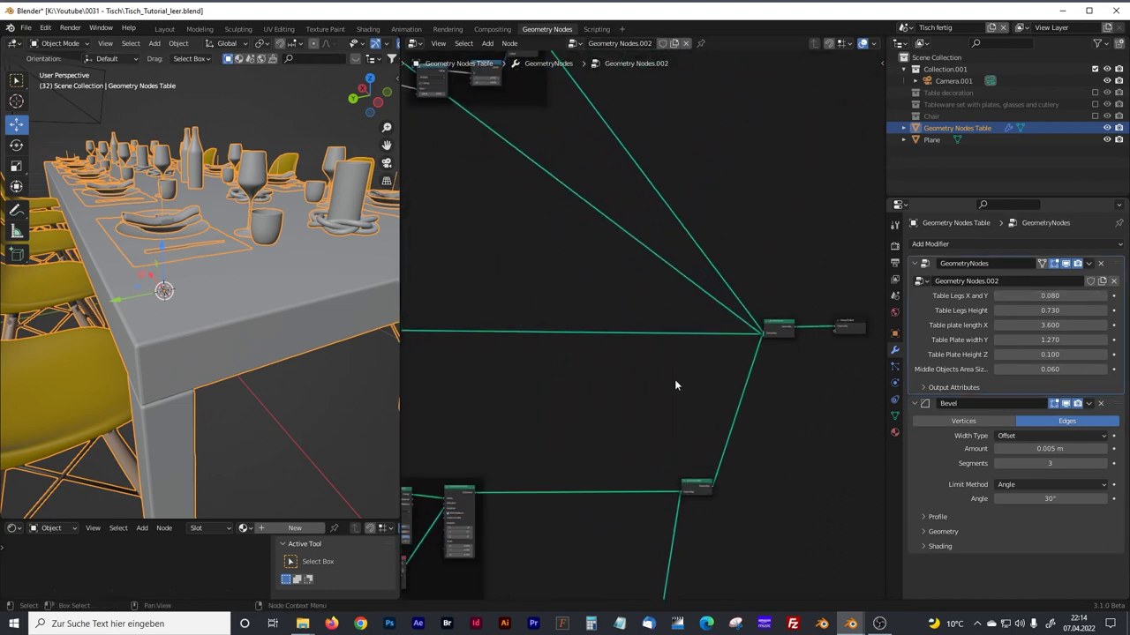
pyautogui.scroll(3, 719, 315)
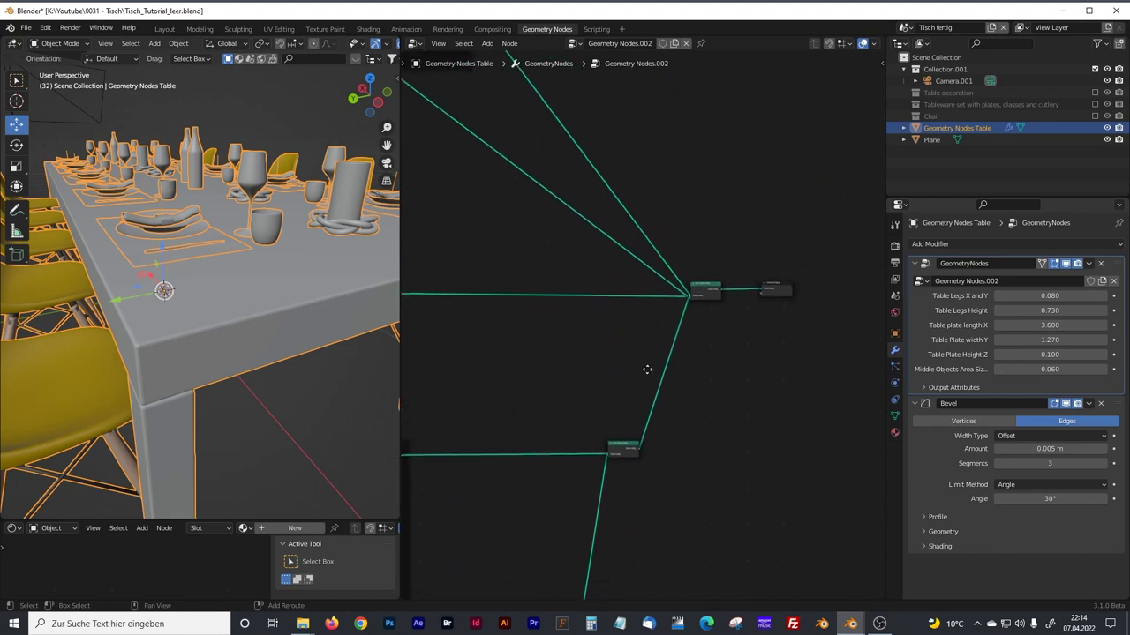
pyautogui.moveTo(813, 291); pyautogui.dragTo(846, 293)
pyautogui.hotkey('shift', 'a')
pyautogui.click(722, 355)
pyautogui.write('set')
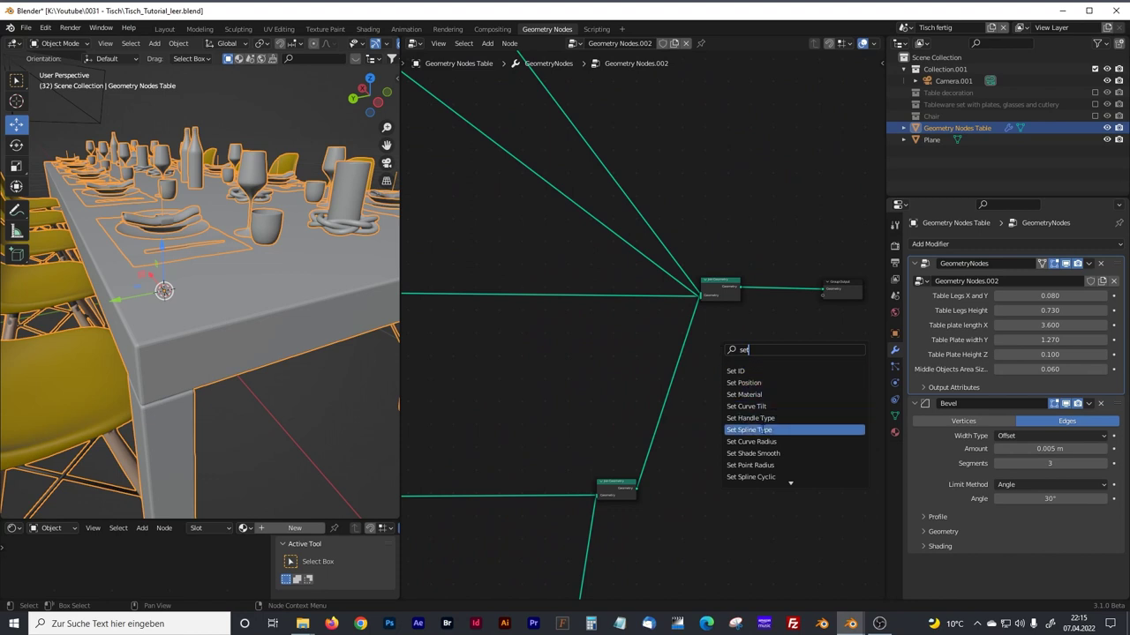
pyautogui.write(' shade')
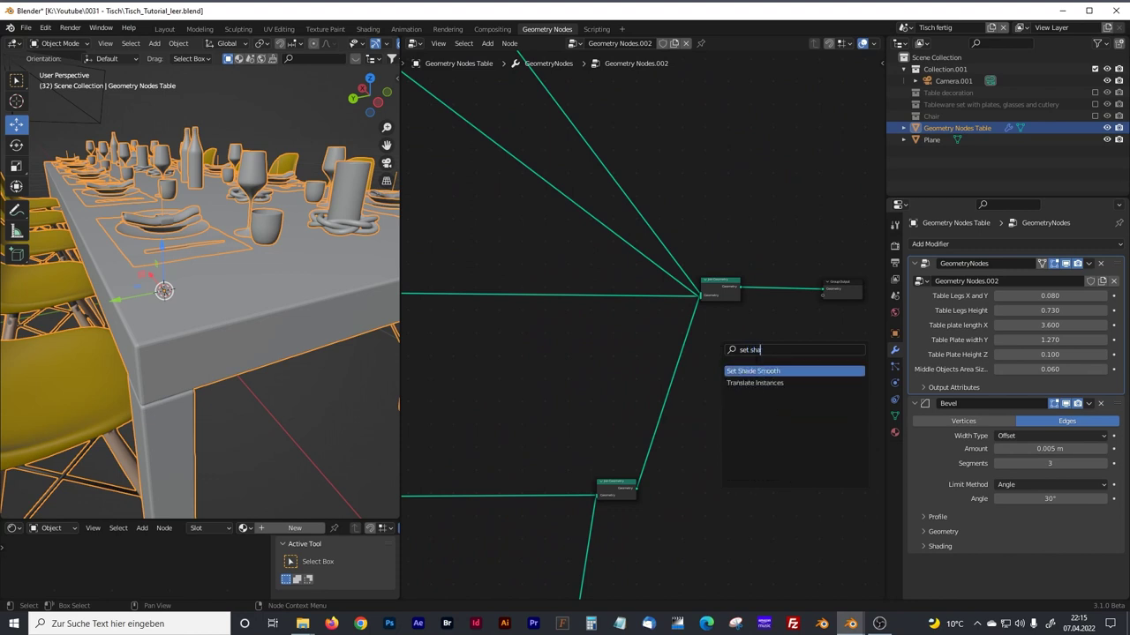
pyautogui.click(762, 370)
pyautogui.click(804, 301)
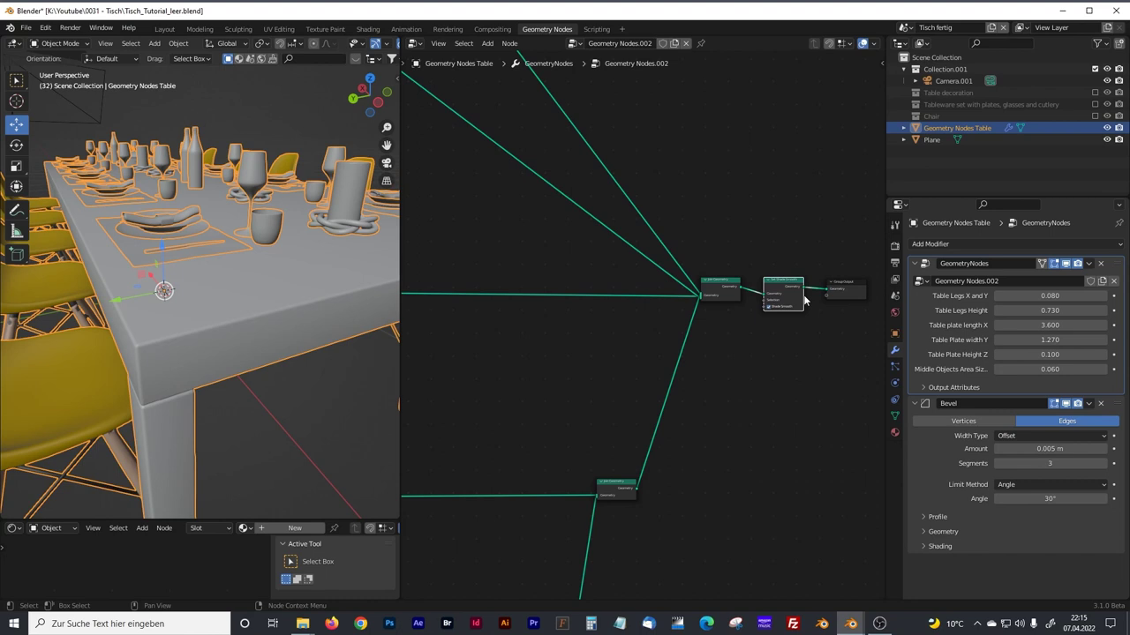
# Move the Join Geometry node after "Table Plate on top of legs" slightly down, in line with that frame's output.
pyautogui.scroll(3, 268, 312)
pyautogui.keyDown('shift'); pyautogui.moveTo(268, 313); pyautogui.dragTo(276, 293, button='middle'); pyautogui.keyUp('shift')
pyautogui.scroll(-4, 295, 292)
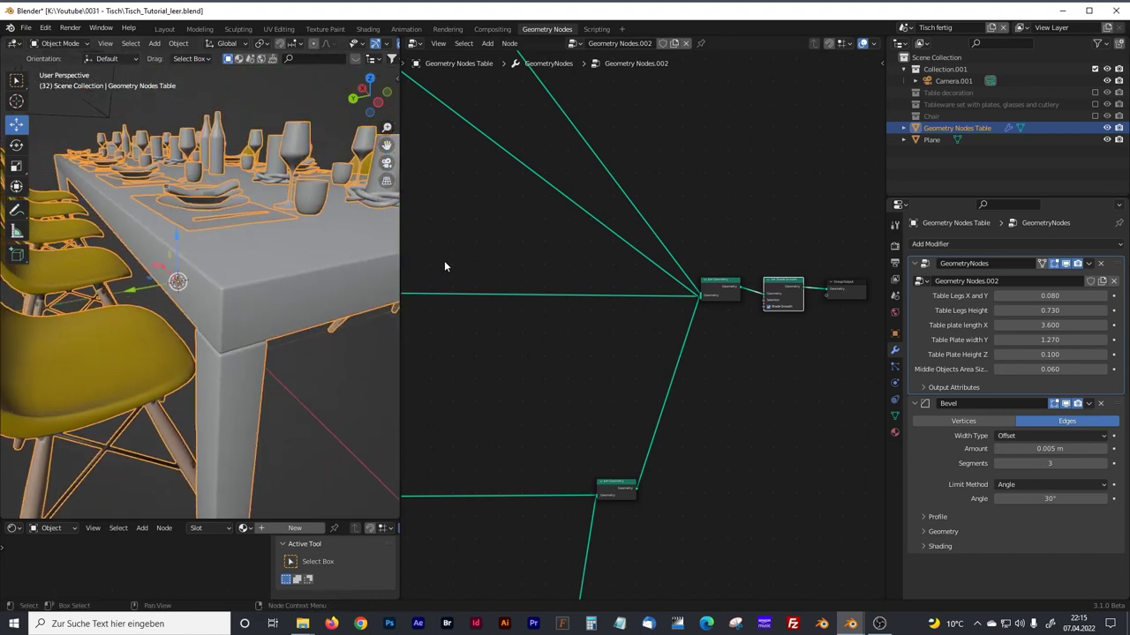
pyautogui.moveTo(400, 260); pyautogui.dragTo(358, 262)
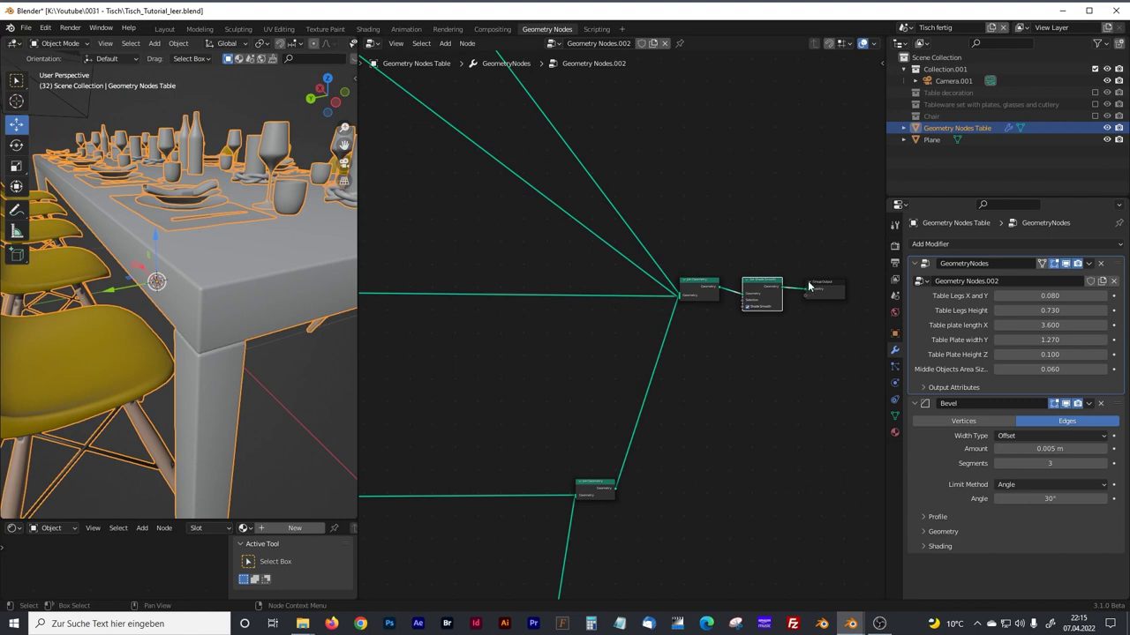
pyautogui.scroll(-2, 561, 288)
pyautogui.moveTo(560, 293); pyautogui.dragTo(666, 311, button='middle')
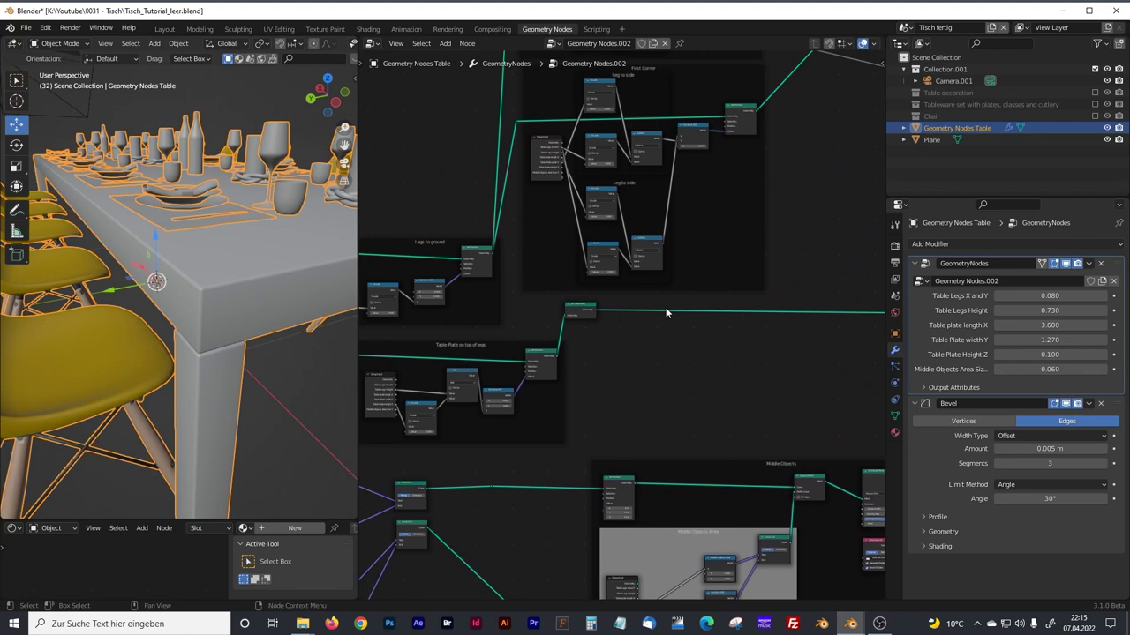
pyautogui.moveTo(584, 306); pyautogui.dragTo(615, 343)
# Examine the bevelled, smooth-shaded table from several distances and the instancing frames in the node tree.
pyautogui.moveTo(358, 237); pyautogui.dragTo(560, 239)
pyautogui.scroll(-5, 373, 276)
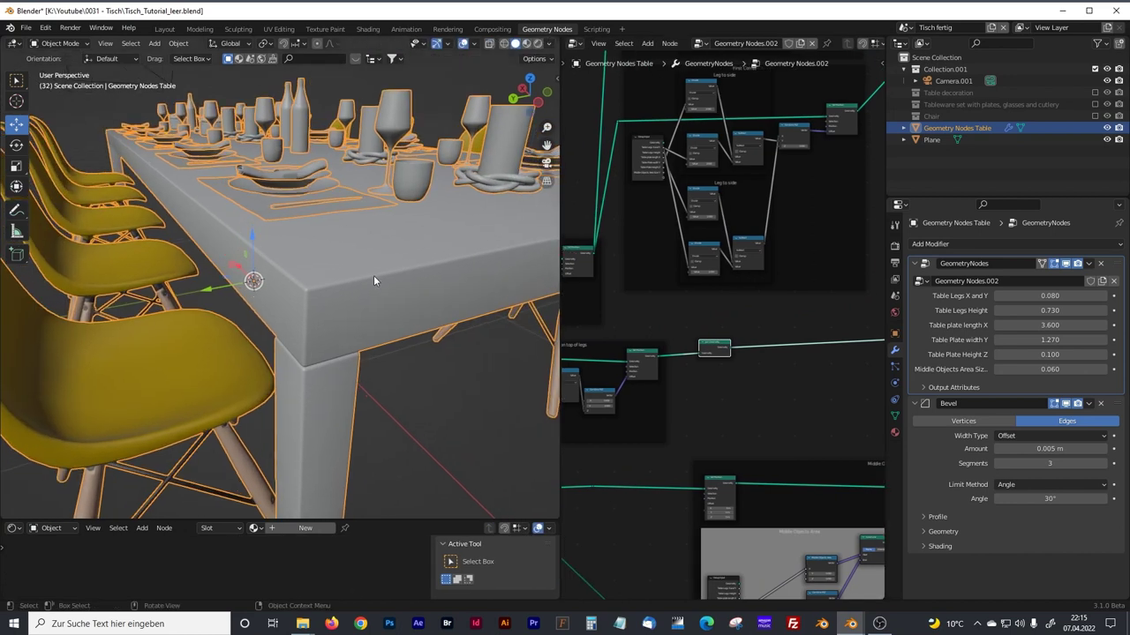
pyautogui.moveTo(373, 275); pyautogui.dragTo(516, 287, button='middle')
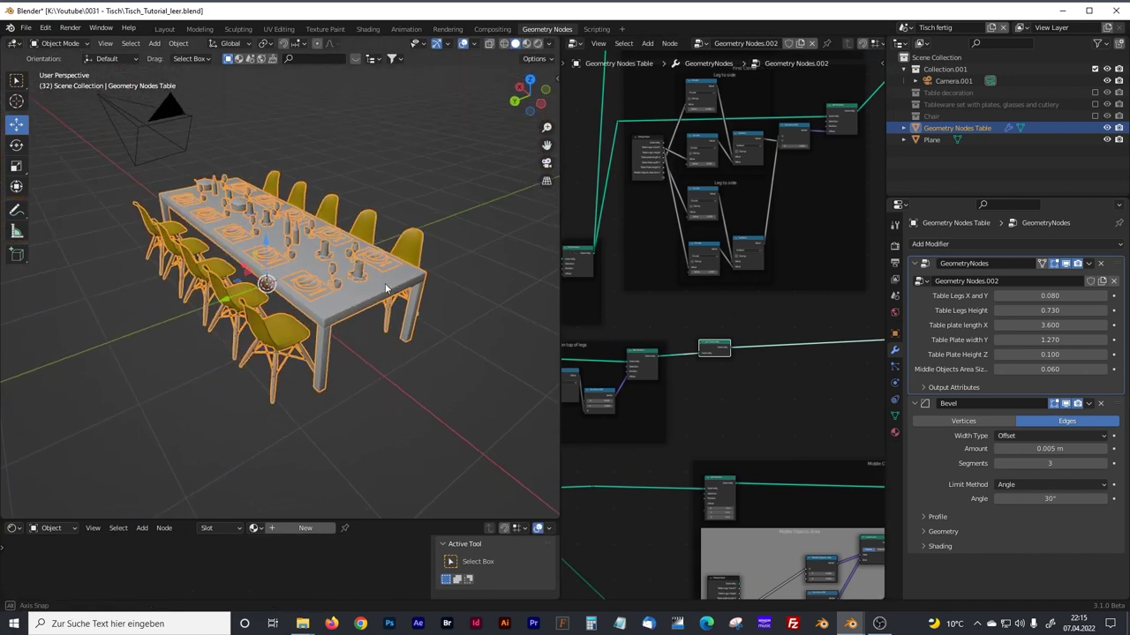
pyautogui.moveTo(560, 277); pyautogui.dragTo(414, 278)
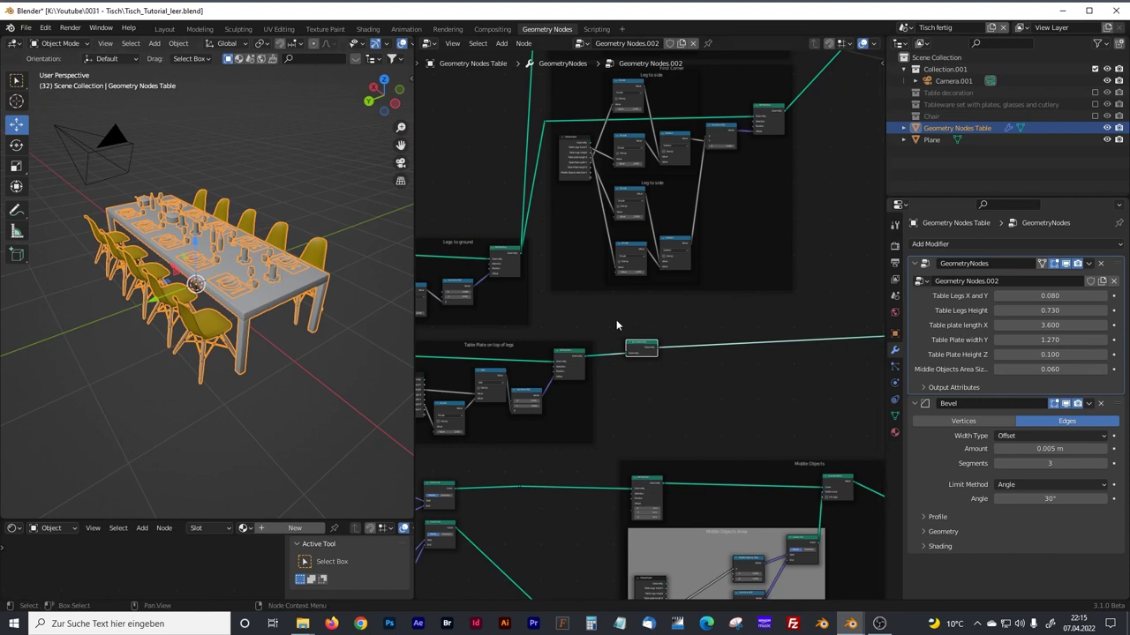
pyautogui.moveTo(729, 369); pyautogui.dragTo(638, 250, button='middle')
pyautogui.scroll(5, 595, 291)
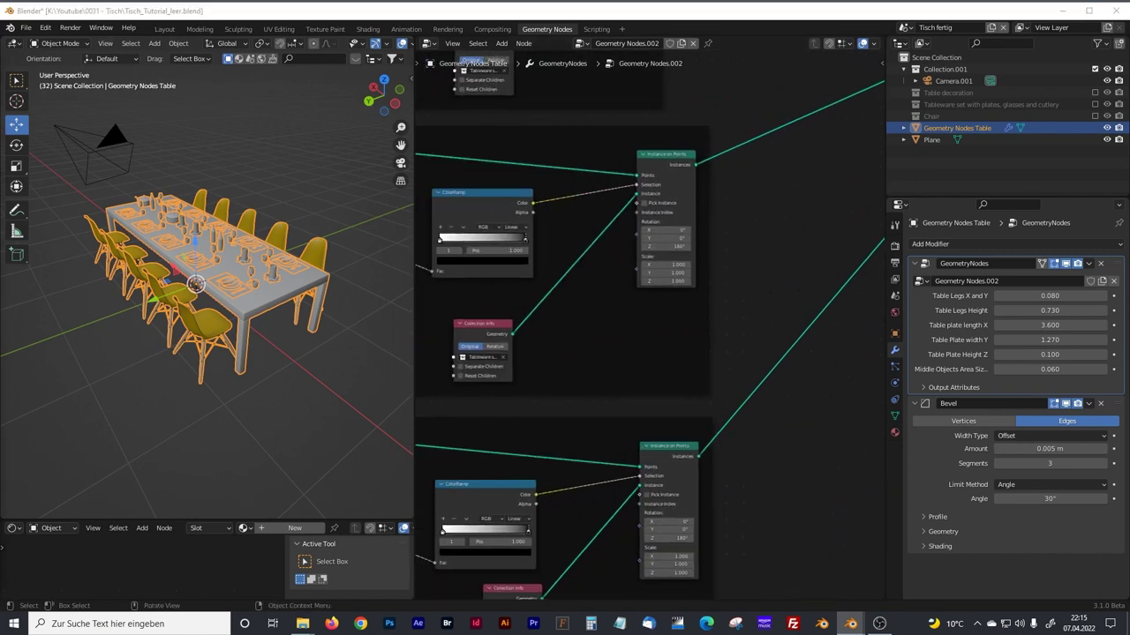
pyautogui.scroll(3, 250, 279)
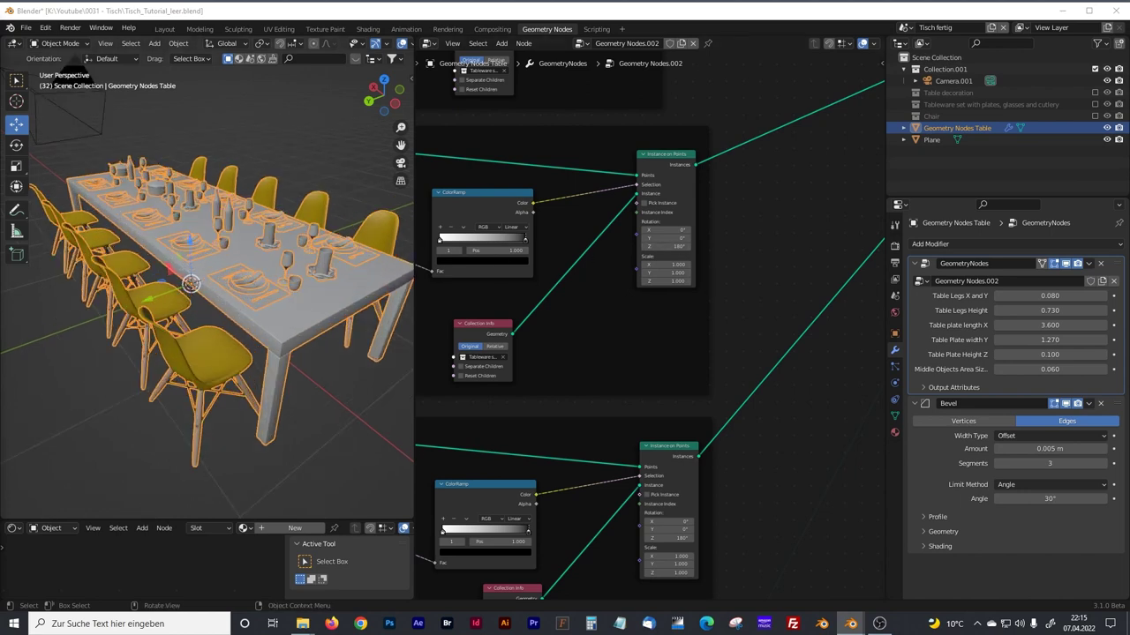
pyautogui.scroll(-5, 640, 292)
# Duplicate the Join Geometry node that gathers tableware and chairs, and place the copy between the tableware frames and the original.
pyautogui.moveTo(724, 281); pyautogui.dragTo(664, 325, button='middle')
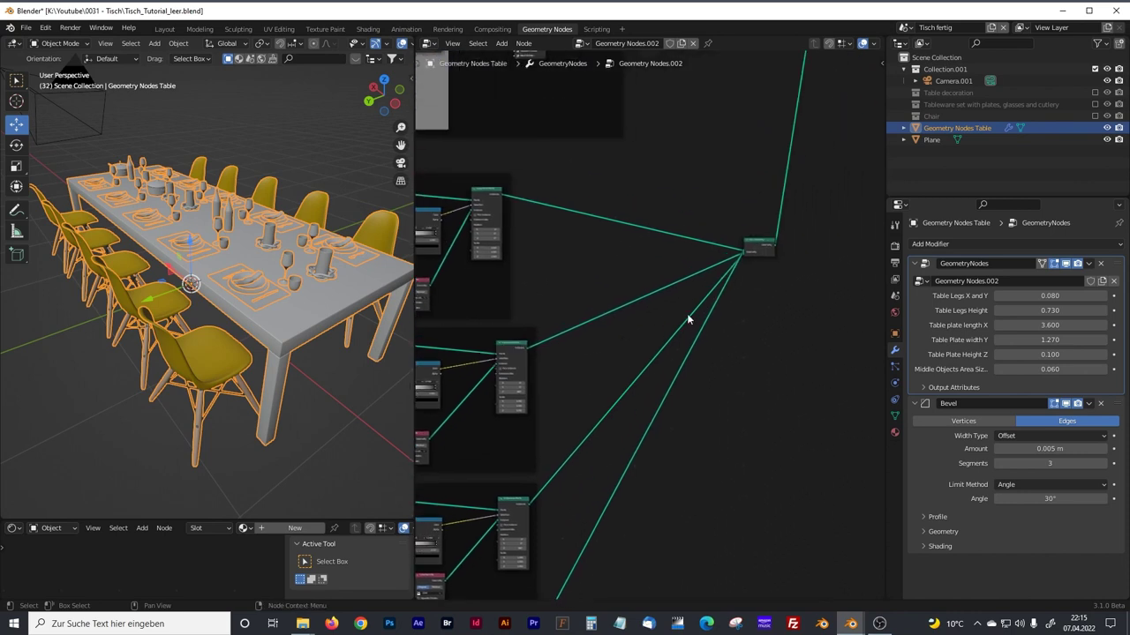
pyautogui.scroll(4, 687, 313)
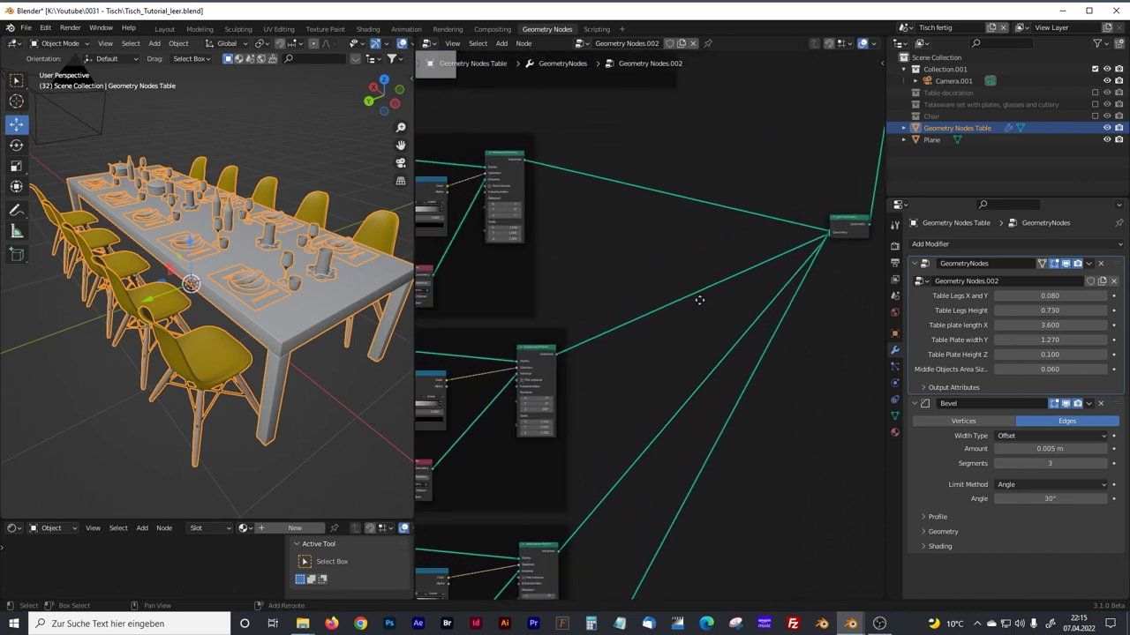
pyautogui.moveTo(512, 314)
pyautogui.mouseDown(button='middle')
pyautogui.moveTo(682, 326)
pyautogui.moveTo(523, 295)
pyautogui.mouseUp(button='middle')
pyautogui.moveTo(747, 305); pyautogui.dragTo(566, 327, button='middle')
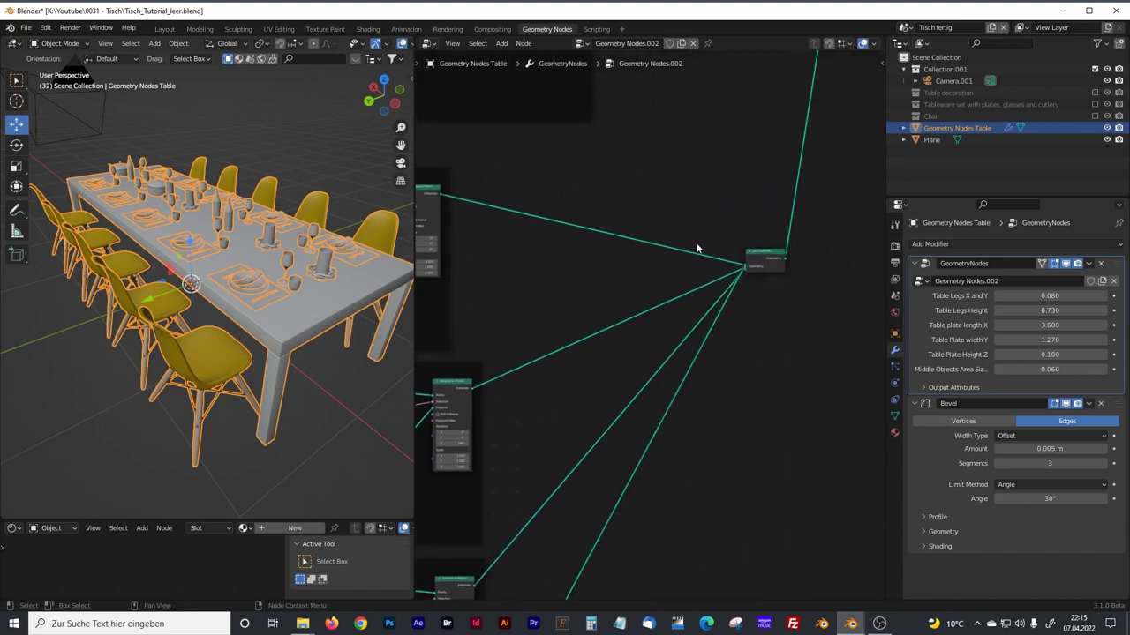
pyautogui.hotkey('shift', 'd')
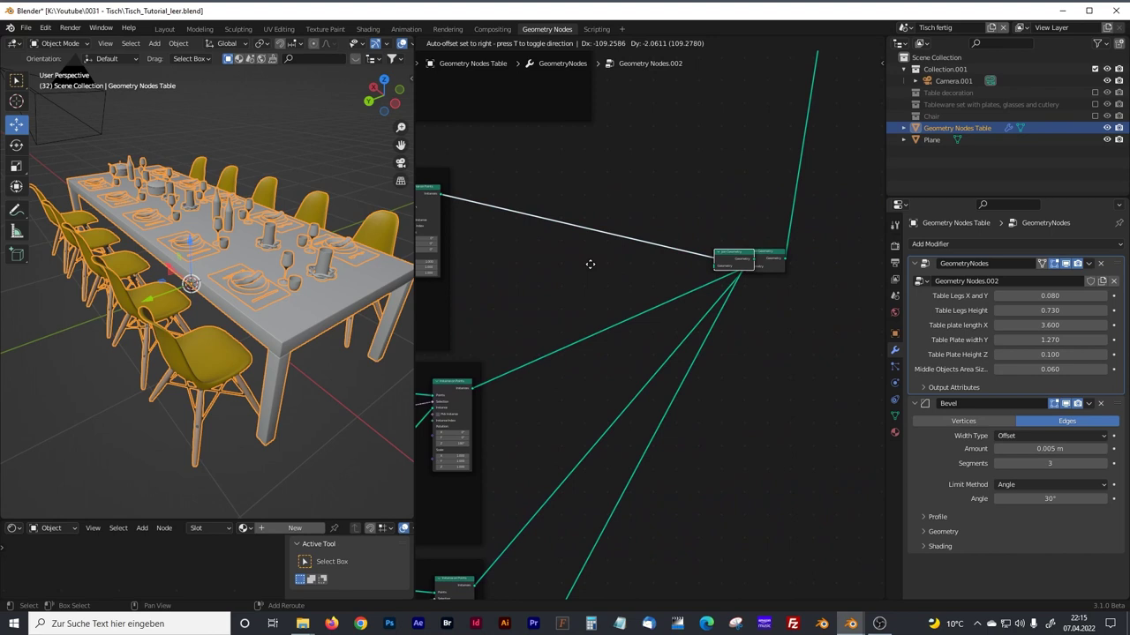
pyautogui.click(585, 273)
pyautogui.moveTo(585, 273); pyautogui.dragTo(600, 273)
# Link both tableware Instance on Points outputs to the duplicated Join Geometry, cut their links to the original, and move the original aside.
pyautogui.moveTo(440, 194); pyautogui.dragTo(586, 282)
pyautogui.moveTo(473, 388); pyautogui.dragTo(583, 284)
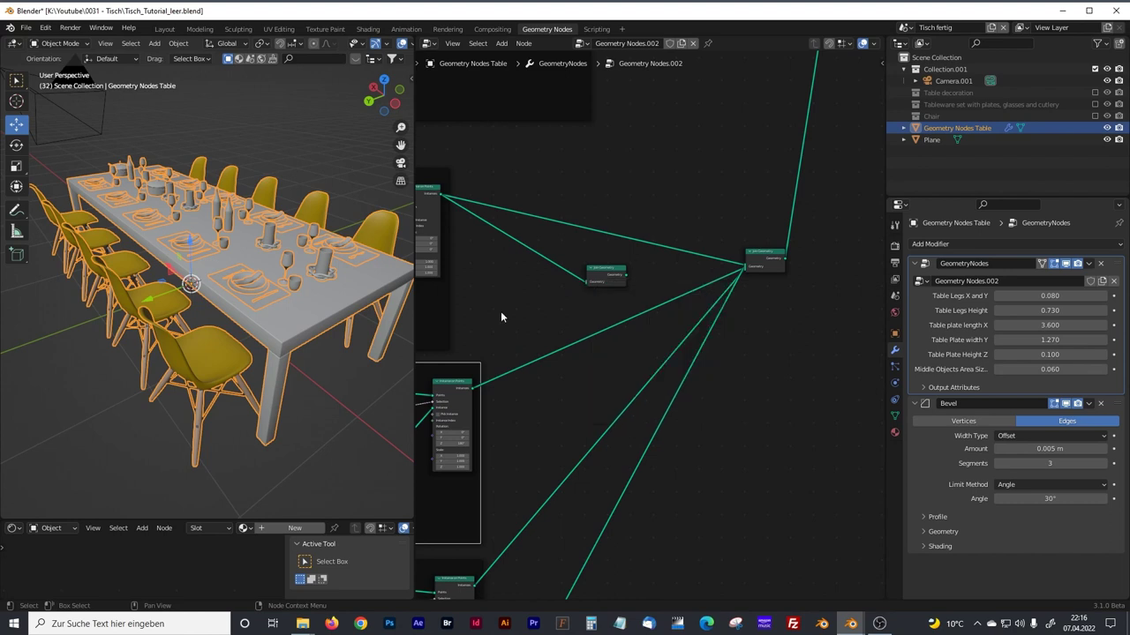
pyautogui.moveTo(470, 390); pyautogui.dragTo(587, 281)
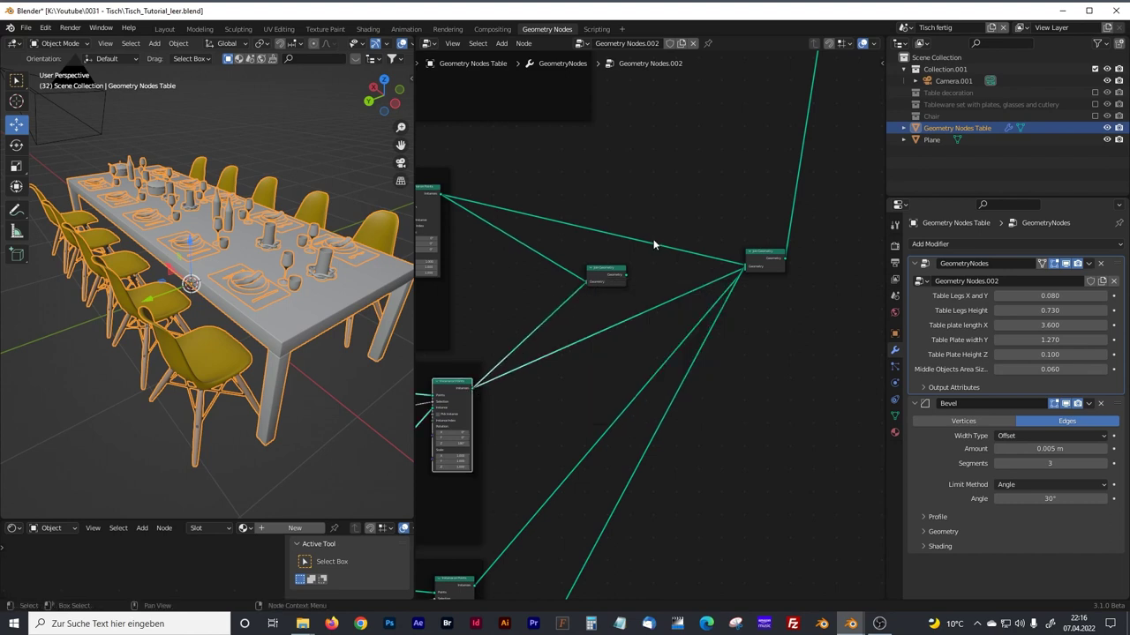
pyautogui.moveTo(668, 252)
pyautogui.keyDown('ctrl'); pyautogui.mouseDown(button='right')
pyautogui.moveTo(646, 282)
pyautogui.moveTo(646, 305)
pyautogui.mouseUp(button='right'); pyautogui.keyUp('ctrl')
pyautogui.moveTo(768, 262); pyautogui.dragTo(795, 299)
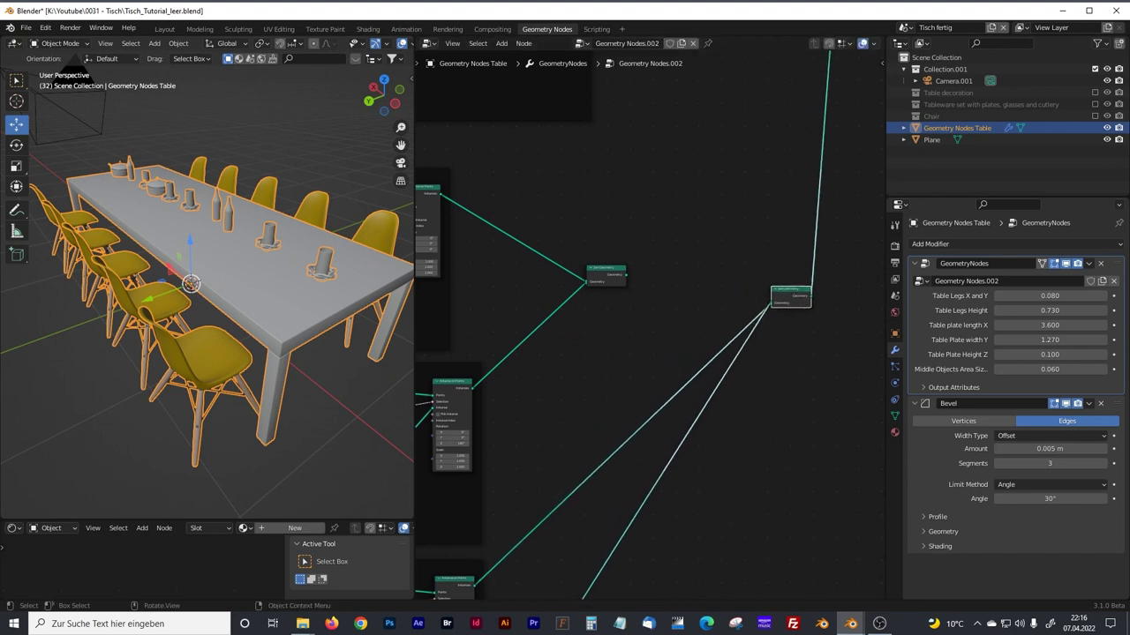
# Add a Rotate Instances node after the tableware Join Geometry and shift the final Join Geometry further along to make room.
pyautogui.hotkey('shift', 'a')
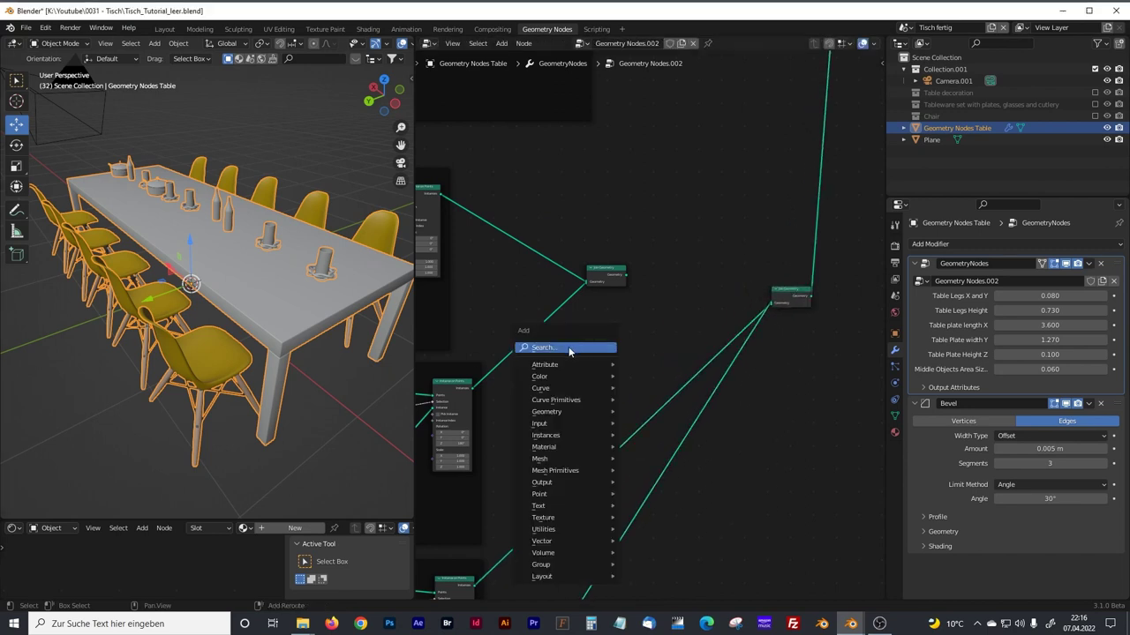
pyautogui.click(569, 349)
pyautogui.write('rotae')
pyautogui.click(600, 381)
pyautogui.click(694, 277)
pyautogui.moveTo(798, 297); pyautogui.dragTo(857, 294)
pyautogui.moveTo(679, 253); pyautogui.dragTo(689, 253)
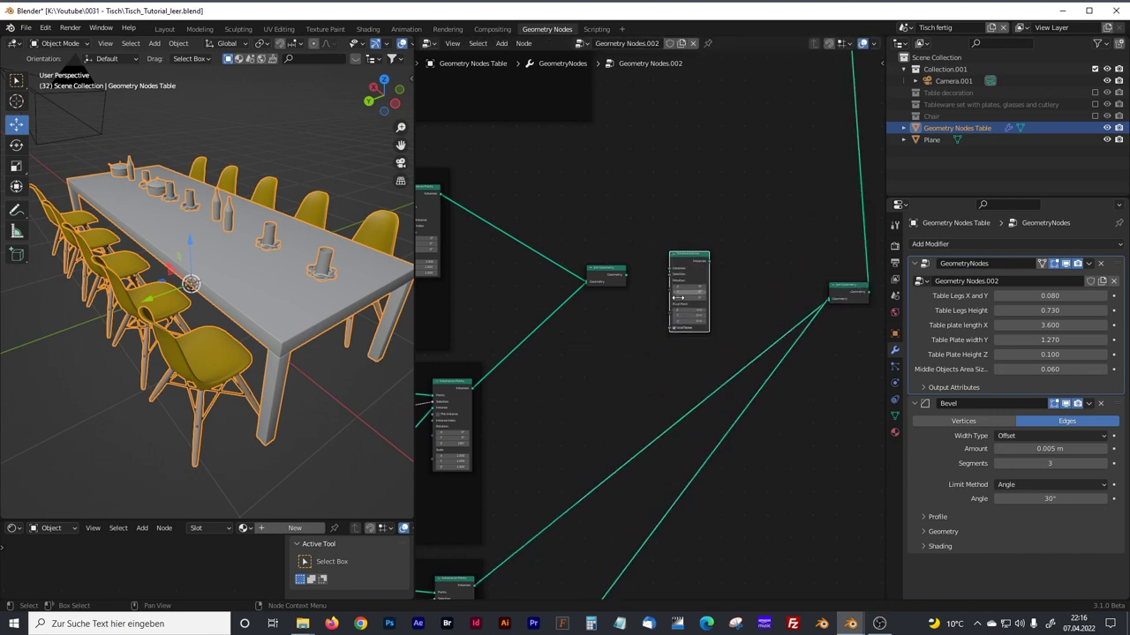
# Route the tableware Join Geometry through Rotate Instances into the final Join Geometry, and space the nodes apart.
pyautogui.moveTo(661, 362); pyautogui.dragTo(707, 254, button='middle')
pyautogui.moveTo(621, 320); pyautogui.dragTo(592, 439, button='middle')
pyautogui.scroll(2, 605, 379)
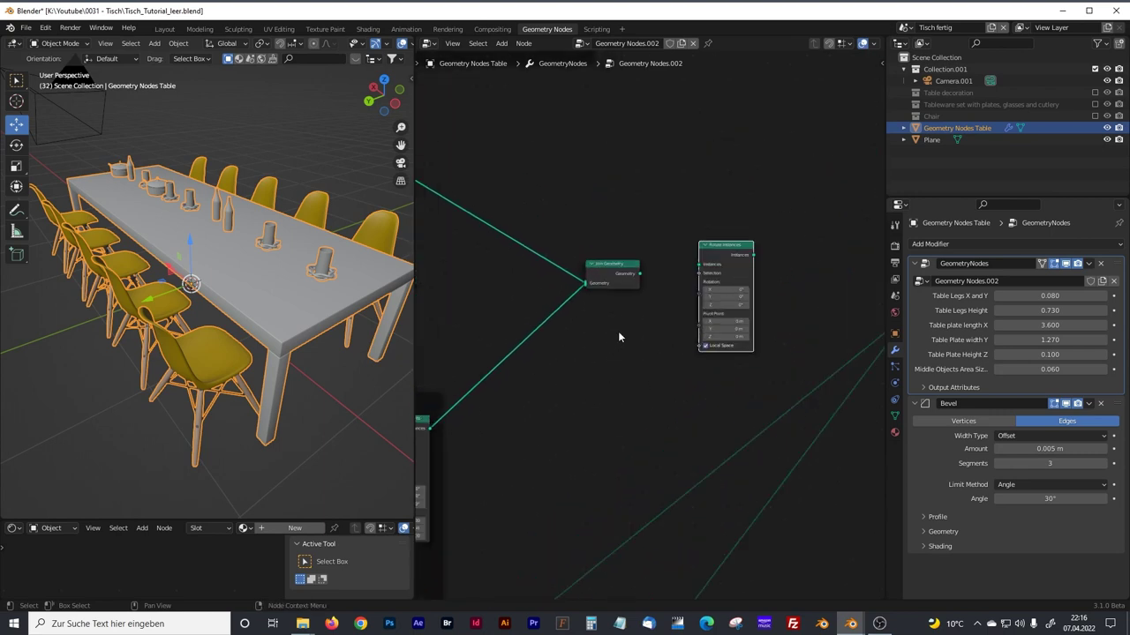
pyautogui.moveTo(638, 274); pyautogui.dragTo(699, 264)
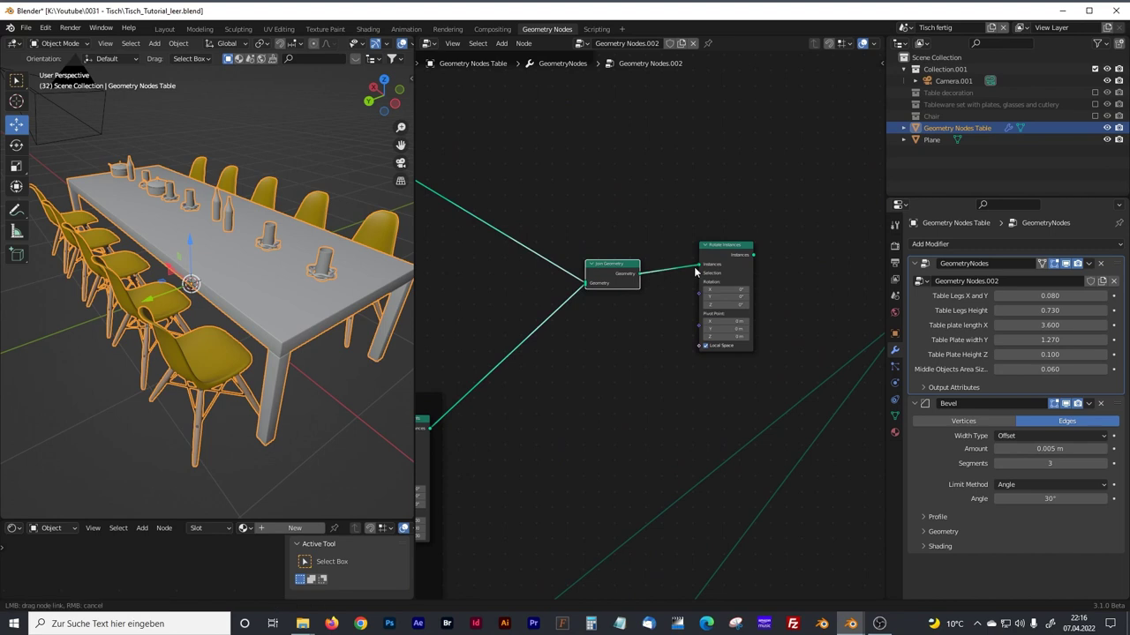
pyautogui.moveTo(756, 294); pyautogui.dragTo(572, 296, button='middle')
pyautogui.moveTo(571, 256); pyautogui.dragTo(731, 313)
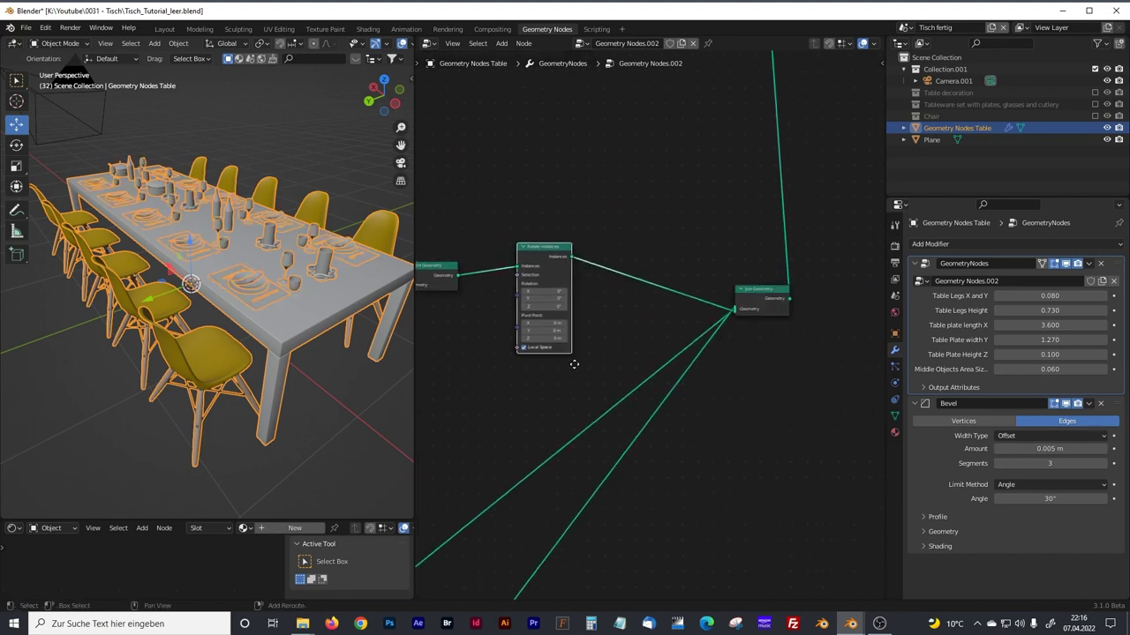
pyautogui.moveTo(575, 362); pyautogui.dragTo(653, 347, button='middle')
pyautogui.moveTo(496, 358); pyautogui.dragTo(612, 344, button='middle')
pyautogui.moveTo(616, 238); pyautogui.dragTo(601, 239)
pyautogui.moveTo(722, 222); pyautogui.dragTo(731, 222)
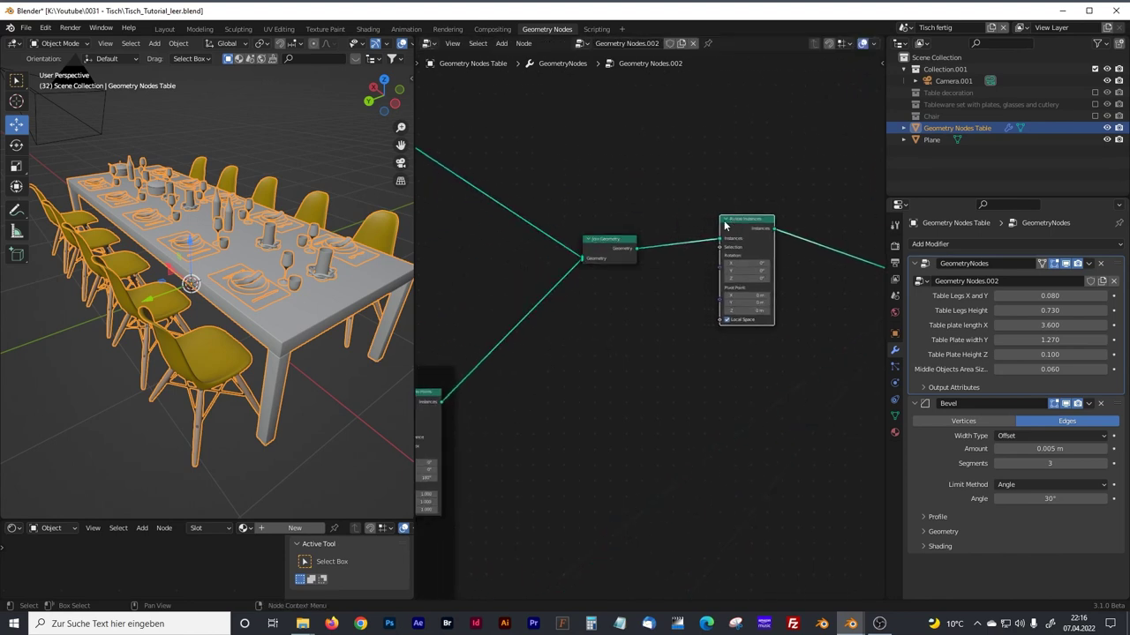
# Add a Random Value node set to Vector and link its value to the Rotation input of Rotate Instances.
pyautogui.click(647, 319)
pyautogui.hotkey('shift', 'a')
pyautogui.write('random')
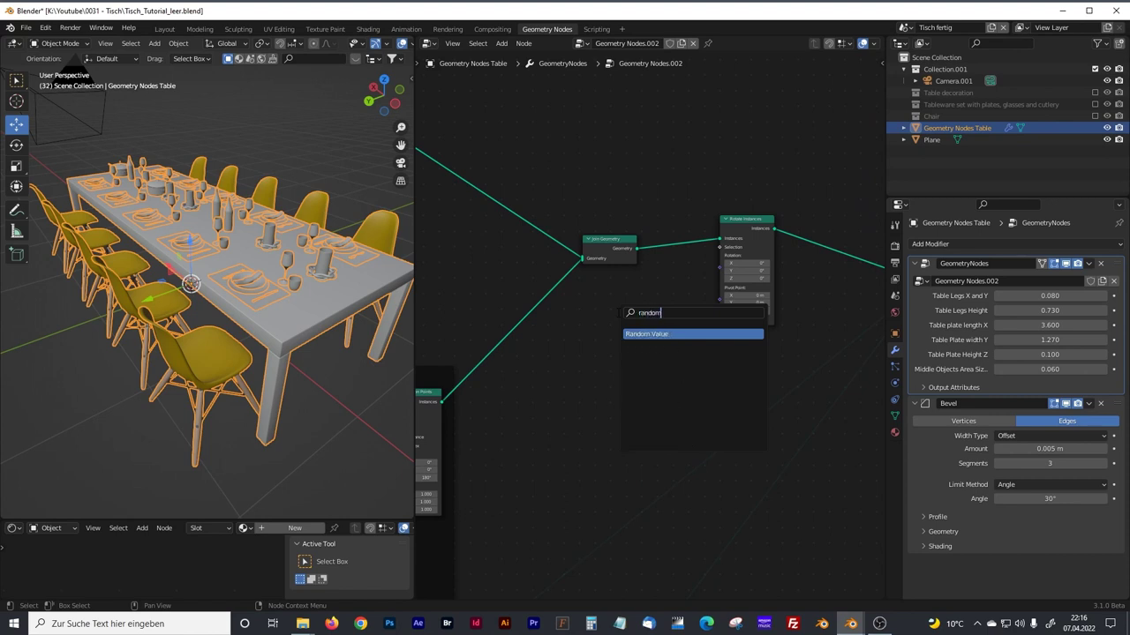
pyautogui.click(647, 334)
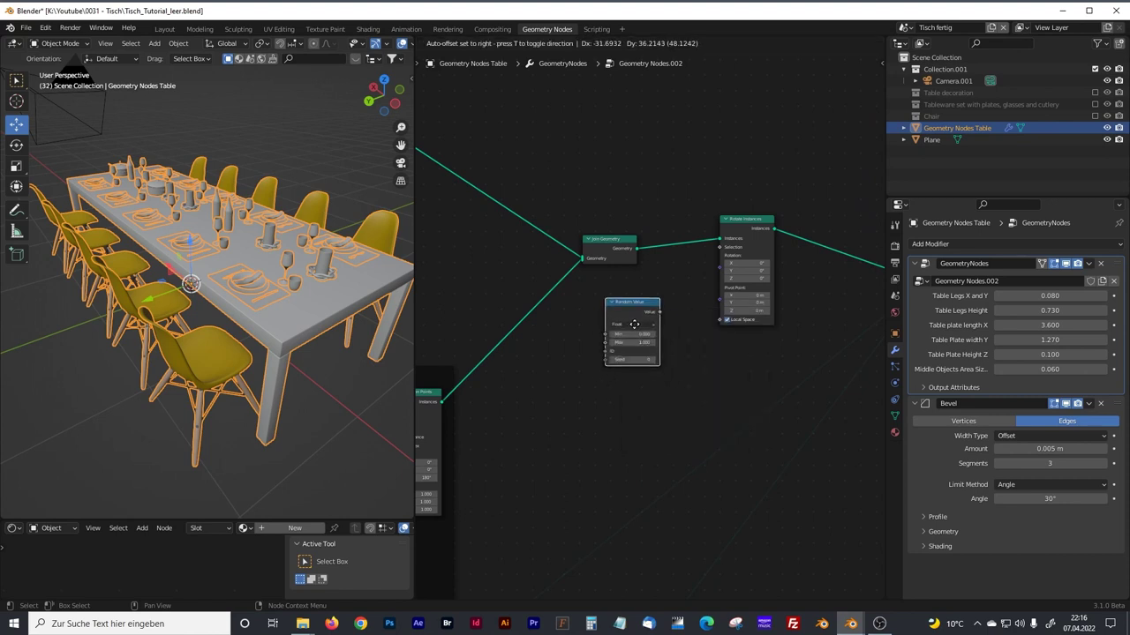
pyautogui.click(632, 325)
pyautogui.click(628, 349)
pyautogui.scroll(3, 647, 335)
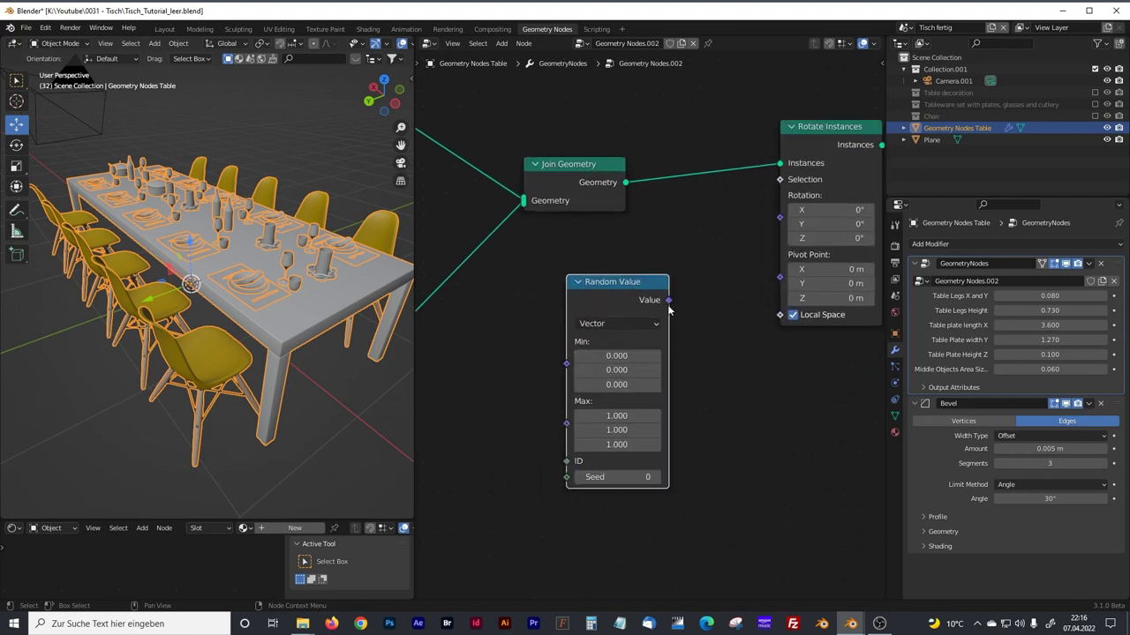
pyautogui.moveTo(670, 302); pyautogui.dragTo(775, 227)
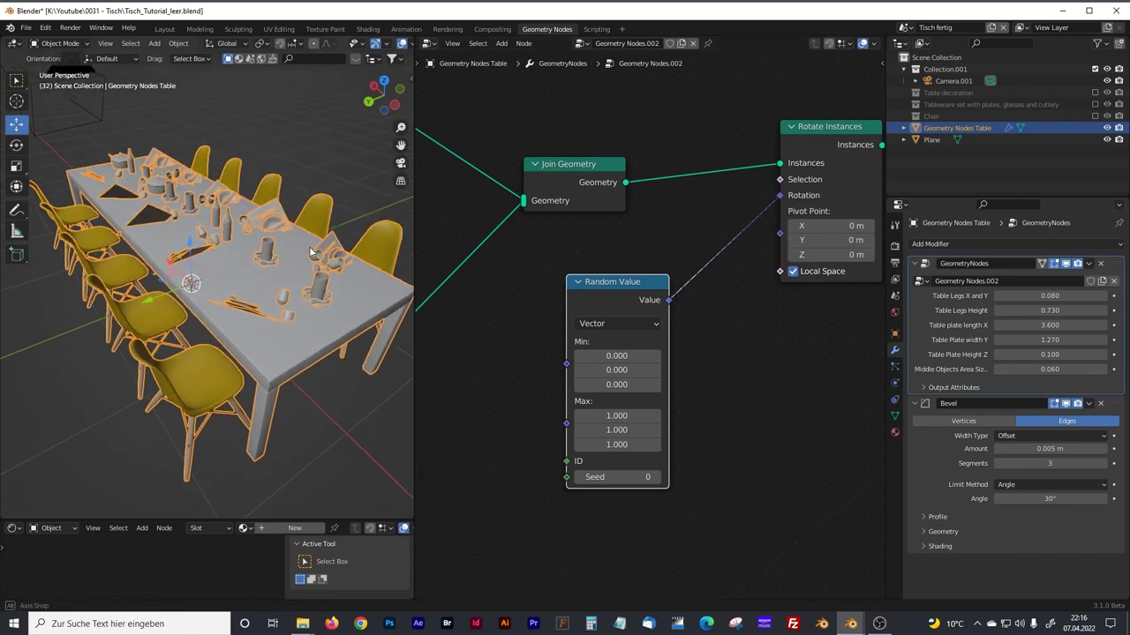
# Set the X and Y maximums of the Random Value node to 0.
pyautogui.click(618, 415)
pyautogui.write('0')
pyautogui.press('Tab')
pyautogui.write('0')
pyautogui.press('Return')
pyautogui.click(630, 444)
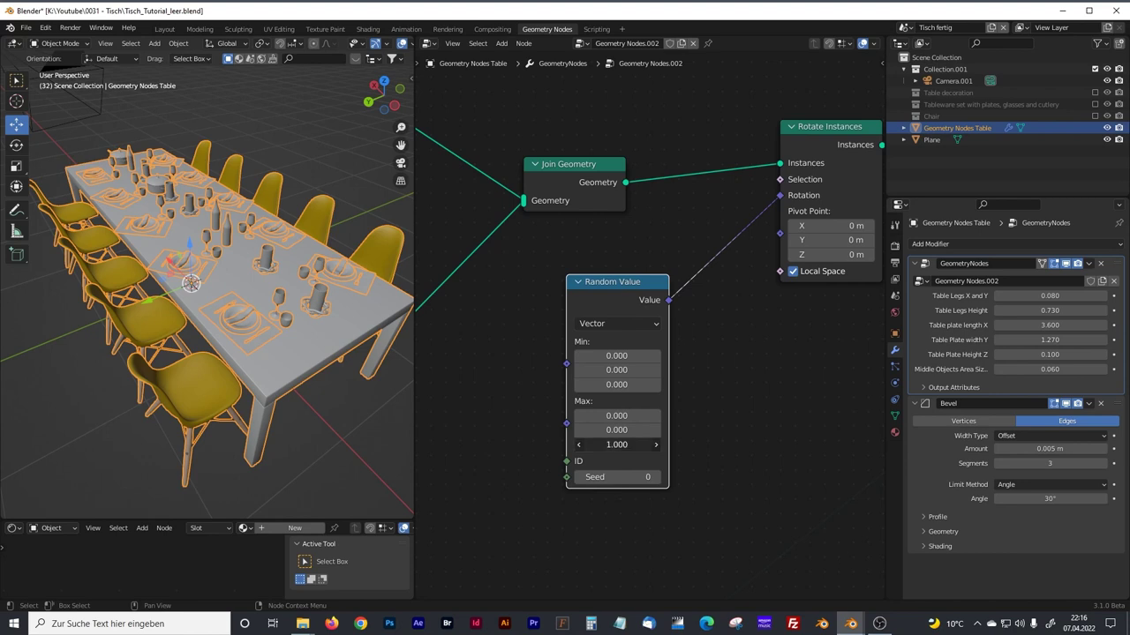
# Set the Random Value node's Z minimum to -0.1 and its Z maximum to 0.1.
pyautogui.click(619, 387)
pyautogui.click(616, 385)
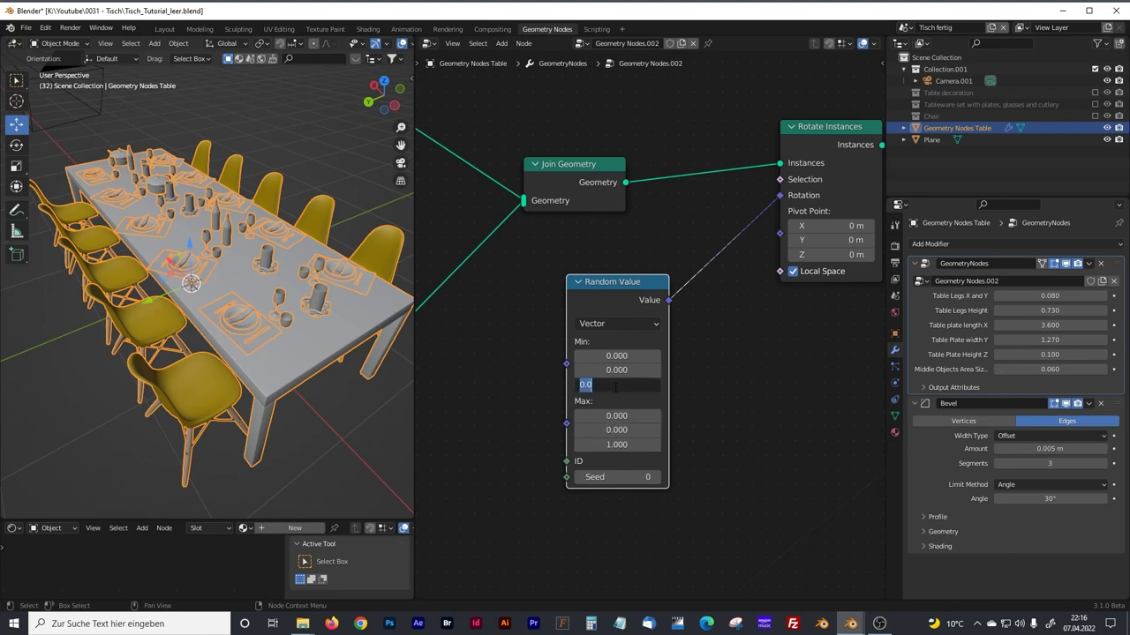
pyautogui.press('BackSpace')
pyautogui.write('-0.1')
pyautogui.press('Return')
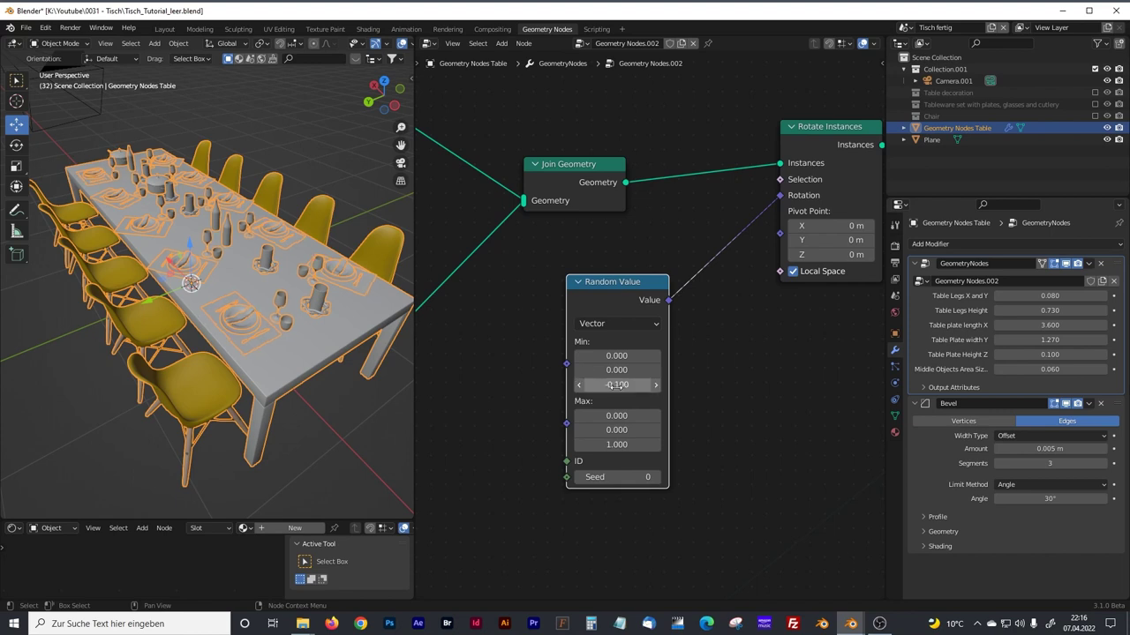
pyautogui.click(623, 446)
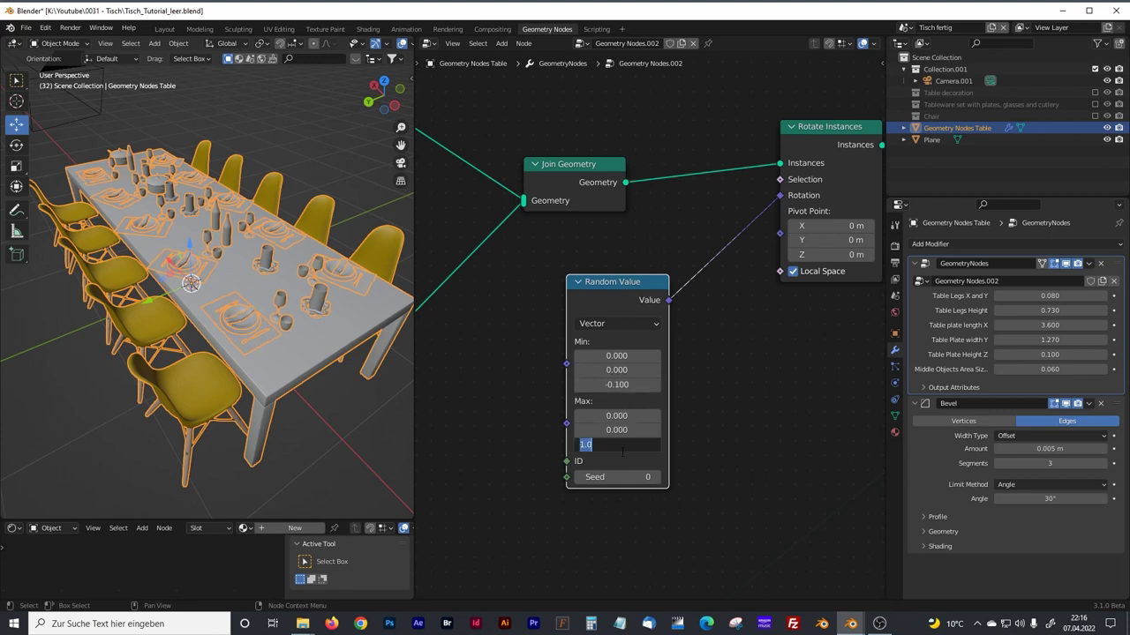
pyautogui.write('0.1')
pyautogui.press('Return')
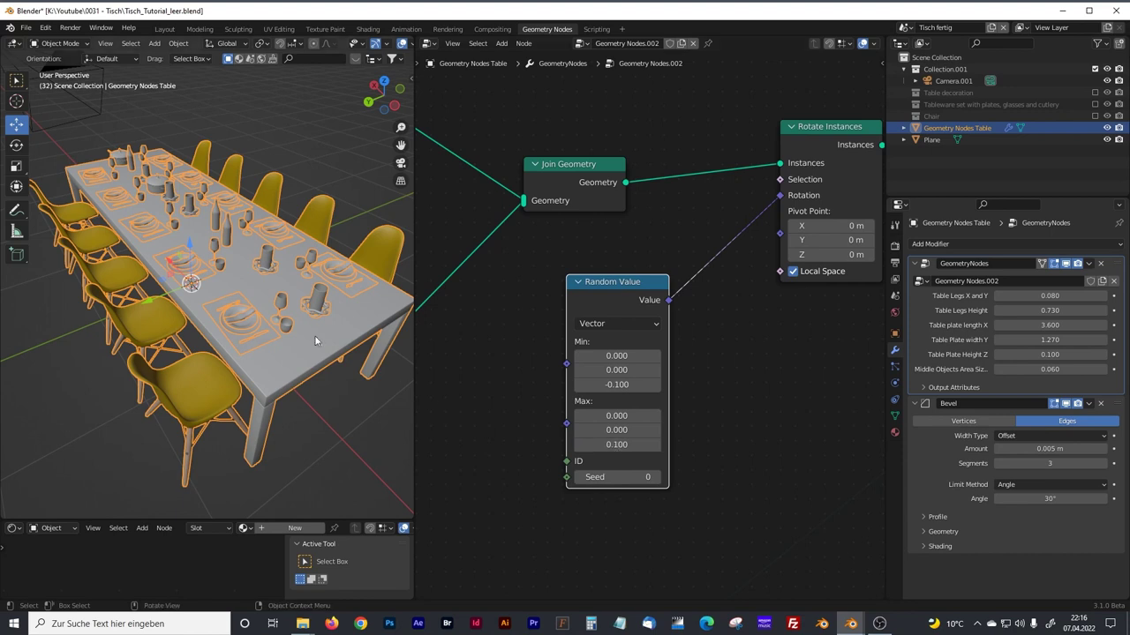
# Deselect the table and widen the Random Value node's Z range to a minimum of -0.190 and a maximum of 0.200.
pyautogui.moveTo(243, 272); pyautogui.dragTo(241, 306, button='middle')
pyautogui.scroll(3, 239, 327)
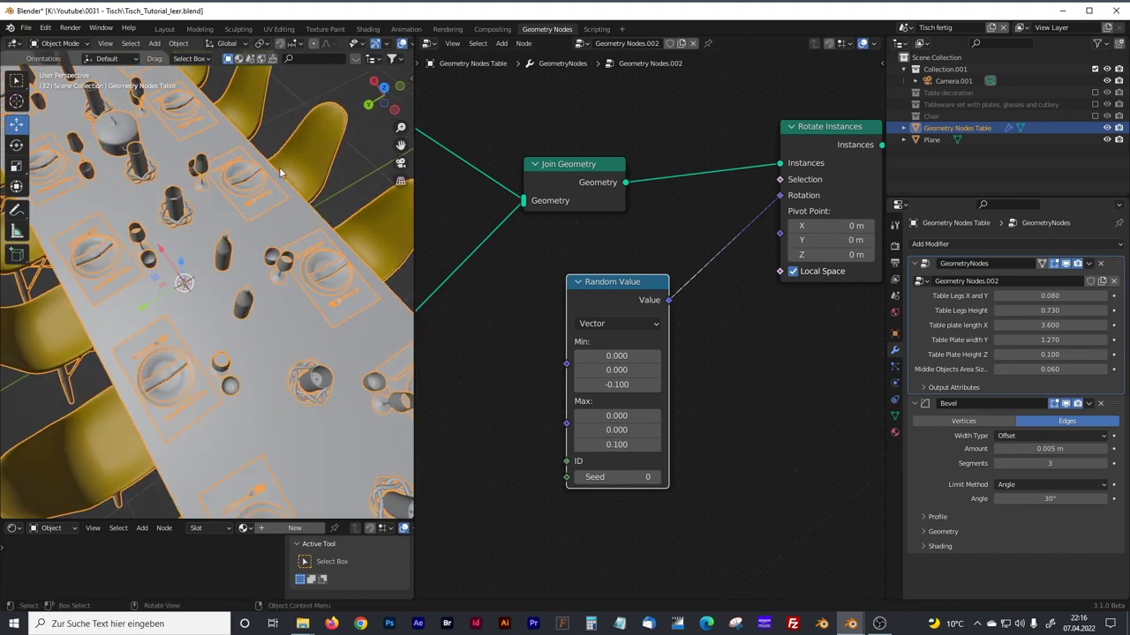
pyautogui.click(275, 132)
pyautogui.scroll(-3, 209, 311)
pyautogui.moveTo(210, 316); pyautogui.dragTo(231, 314, button='middle')
pyautogui.click(629, 385)
pyautogui.write('9')
pyautogui.press('Return')
pyautogui.click(654, 446)
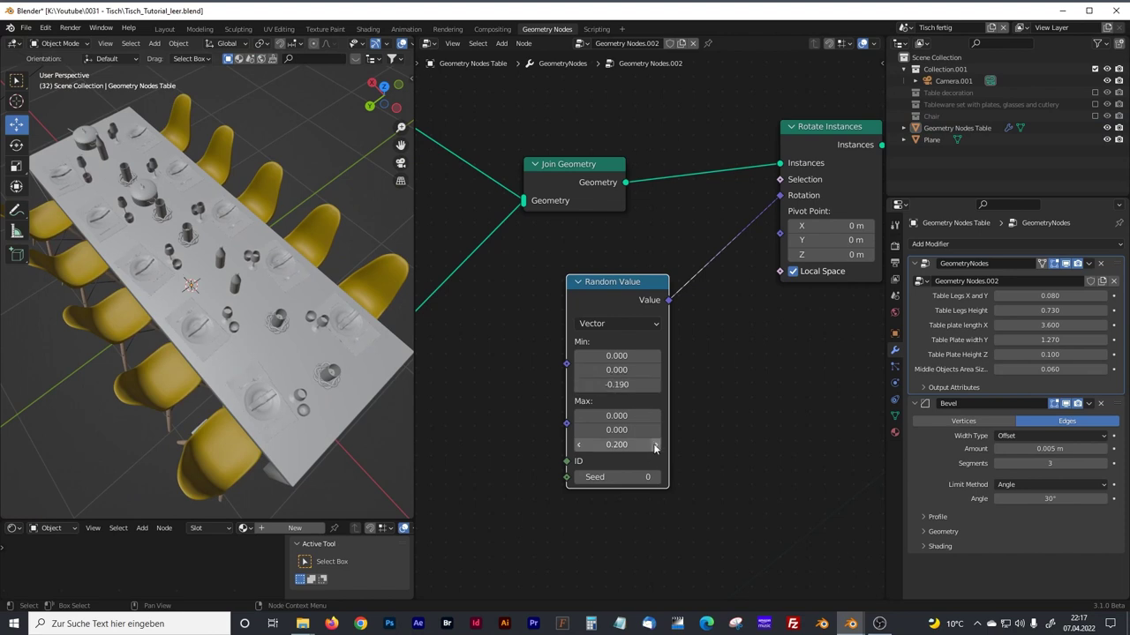
# Examine the randomly rotated tableware on the table from several angles, along with the overall node tree.
pyautogui.scroll(-5, 302, 357)
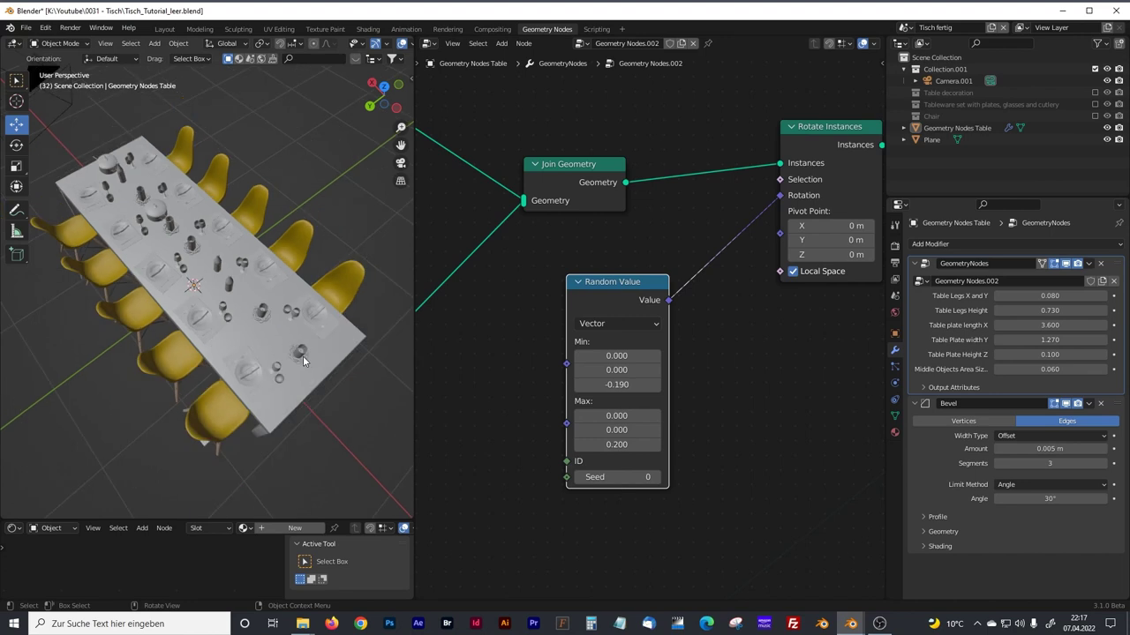
pyautogui.moveTo(281, 332); pyautogui.dragTo(220, 307, button='middle')
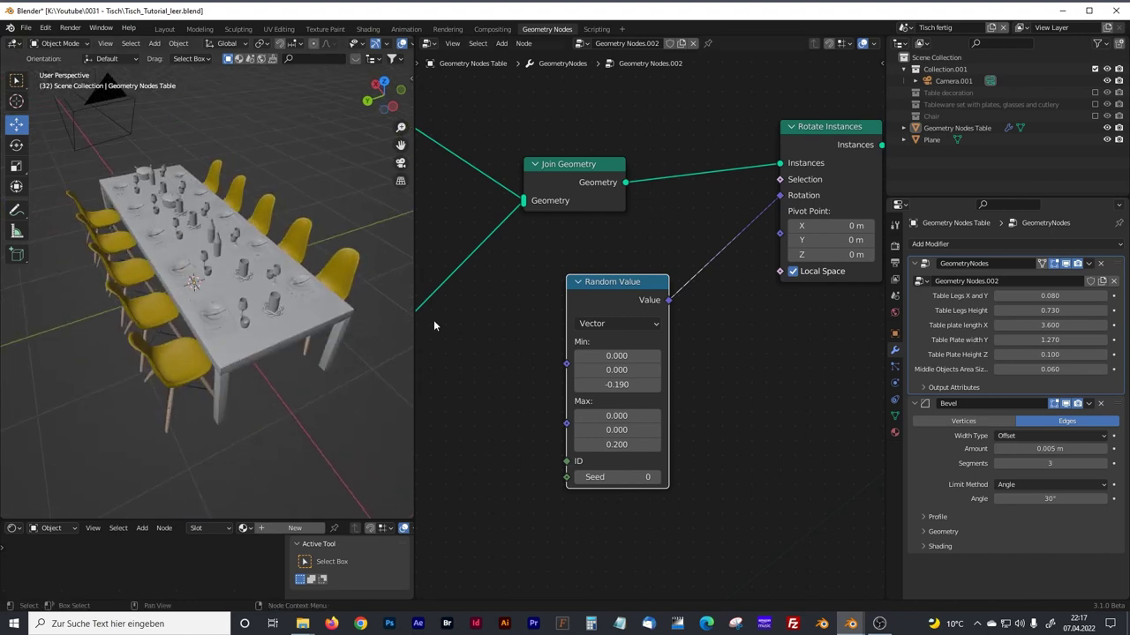
pyautogui.moveTo(415, 321); pyautogui.dragTo(370, 320)
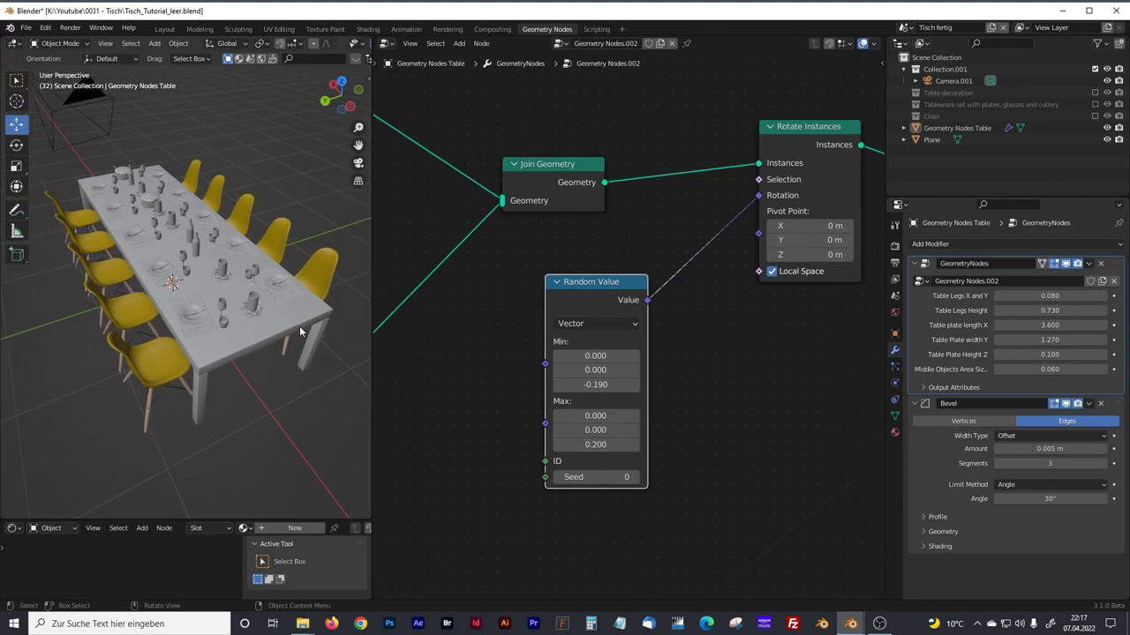
pyautogui.moveTo(299, 325); pyautogui.dragTo(306, 309, button='middle')
pyautogui.moveTo(374, 286); pyautogui.dragTo(413, 293)
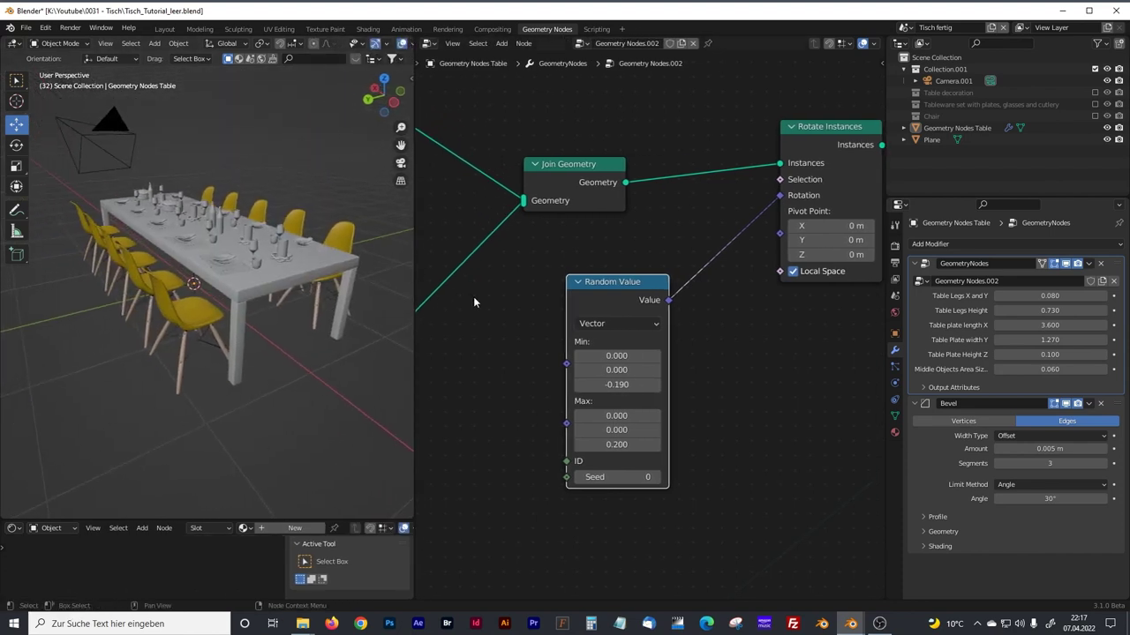
pyautogui.scroll(-3, 477, 300)
pyautogui.scroll(-12, 482, 304)
pyautogui.moveTo(483, 307); pyautogui.dragTo(669, 368, button='middle')
pyautogui.moveTo(289, 263); pyautogui.dragTo(259, 278, button='middle')
pyautogui.scroll(2, 256, 276)
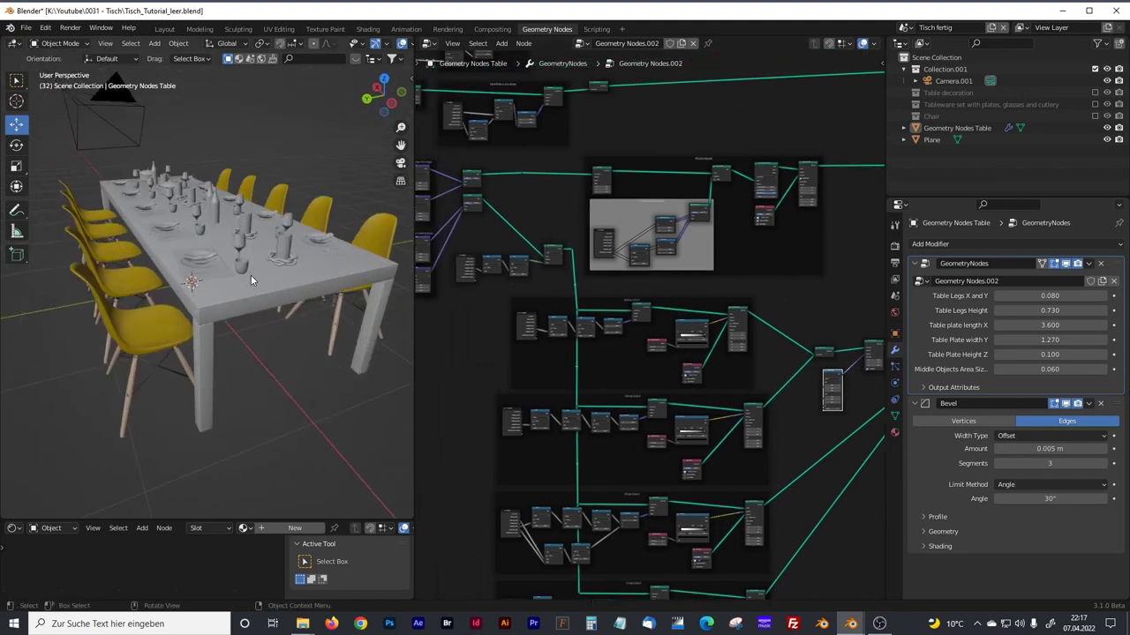
# Set the table plate length X to 2.960 and inspect how the tableware and chairs are arranged.
pyautogui.moveTo(1050, 325); pyautogui.dragTo(1007, 325)
pyautogui.moveTo(288, 287); pyautogui.dragTo(328, 331, button='middle')
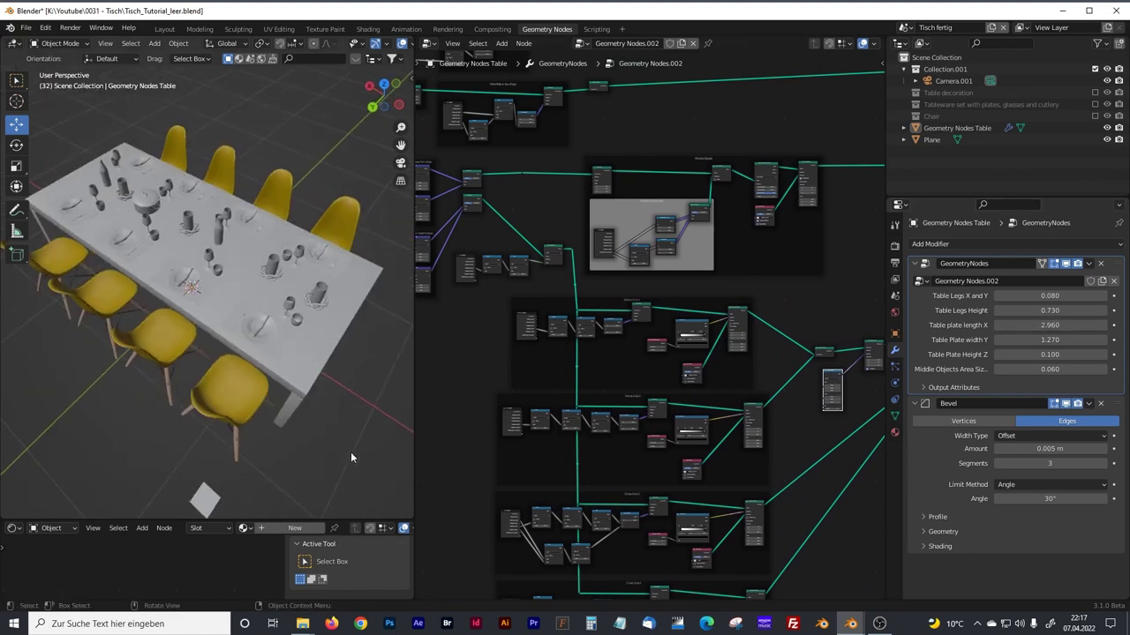
pyautogui.moveTo(205, 281); pyautogui.dragTo(228, 256, button='middle')
pyautogui.scroll(1, 210, 262)
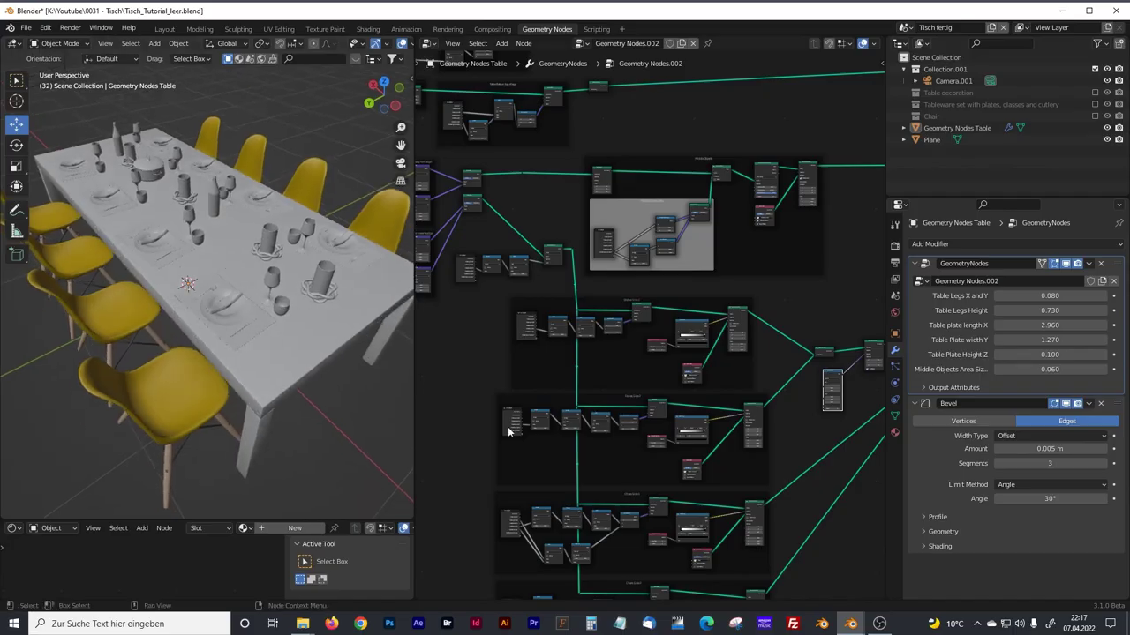